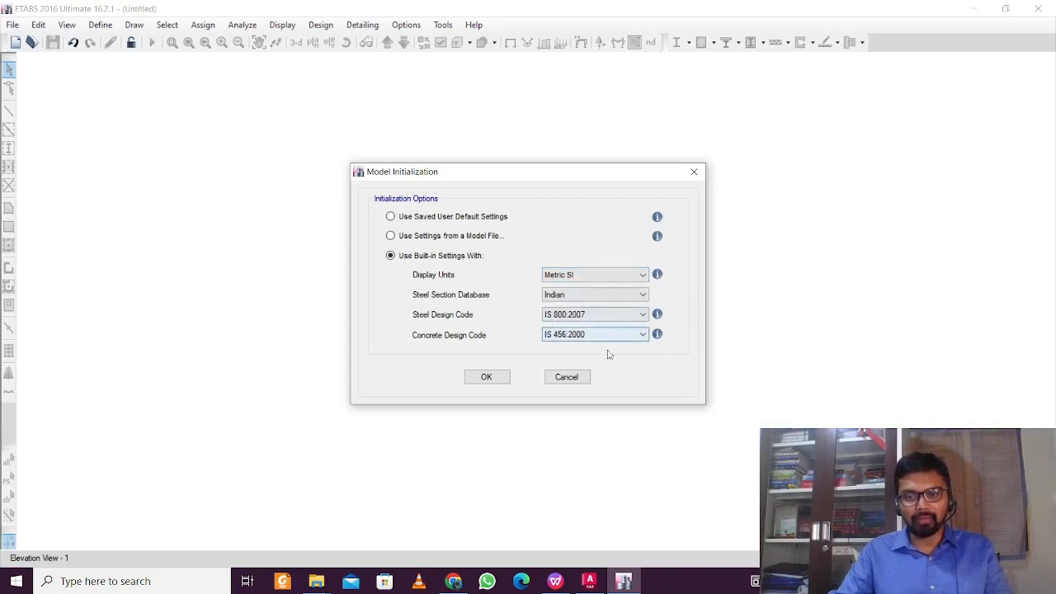
Confirm the built-in Metric SI and Indian code settings, choose custom grid spacing and open its grid data for editing
left_click(486, 376)
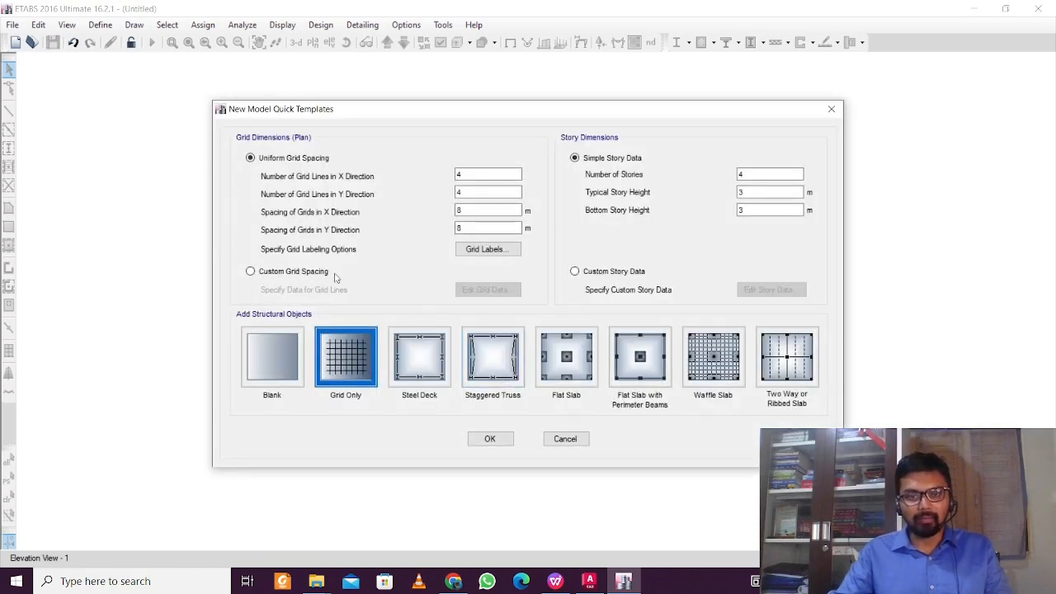
left_click(334, 276)
left_click(487, 291)
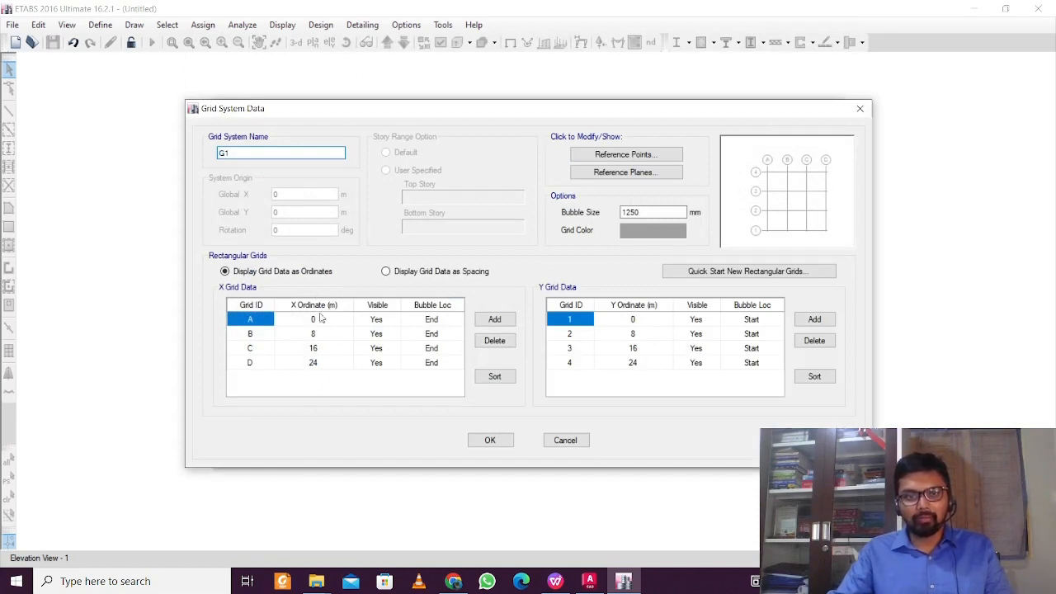
Read the A–B spacing from the AutoCAD beam layout and, in ETABS, set grid B's X ordinate to 3.573 m
left_click(266, 333)
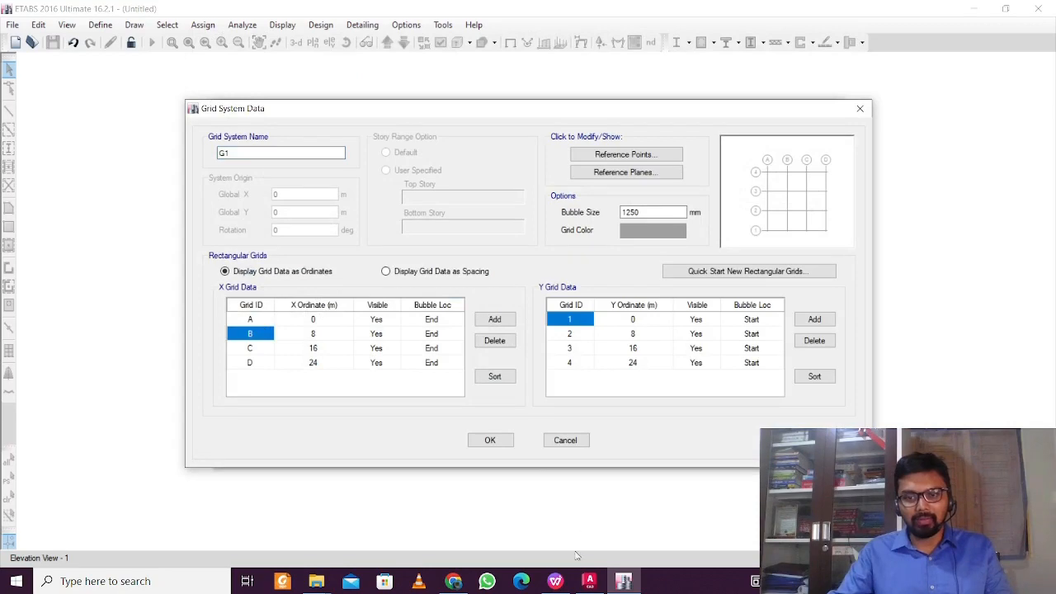
left_click(589, 580)
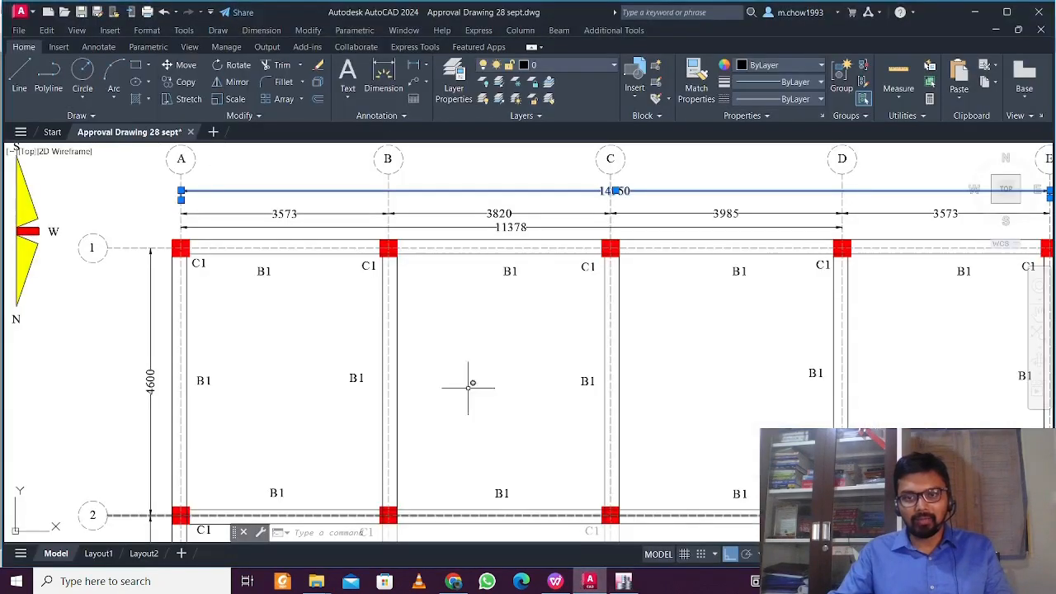
left_click(300, 207)
key("Escape")
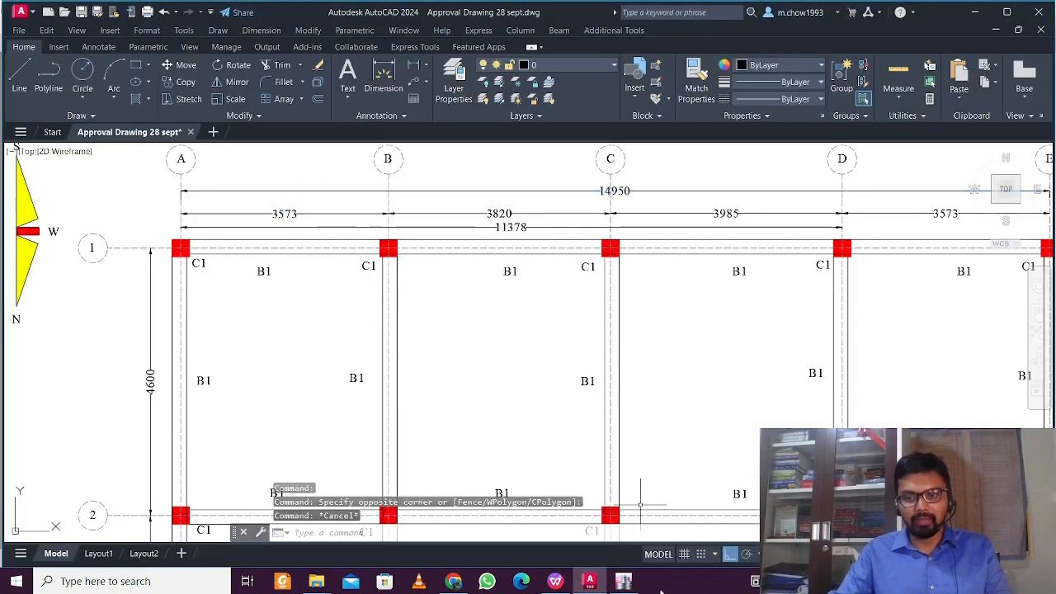
left_click(623, 581)
left_click(322, 333)
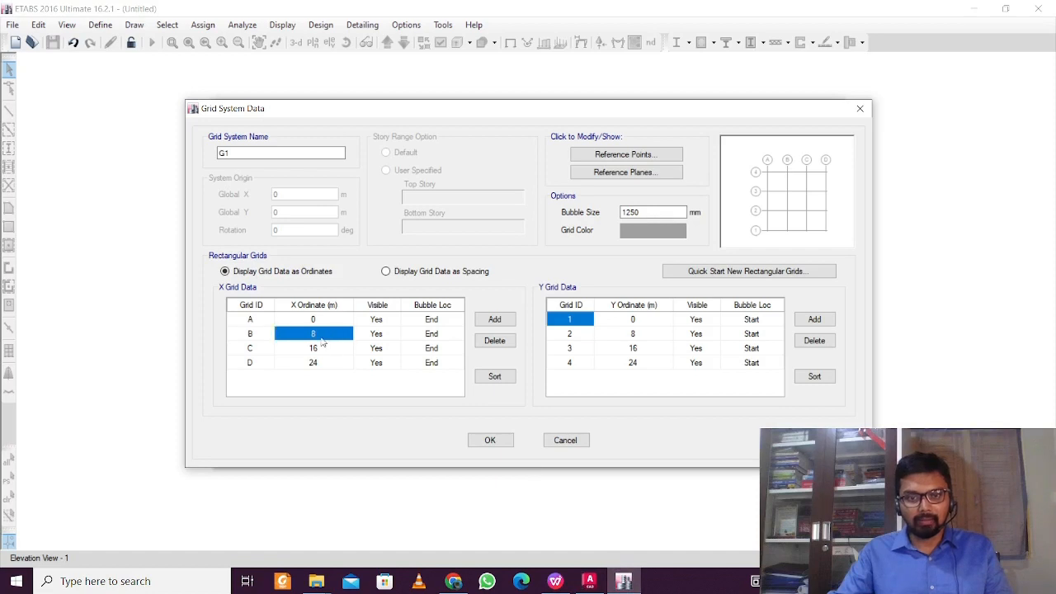
type("3.573")
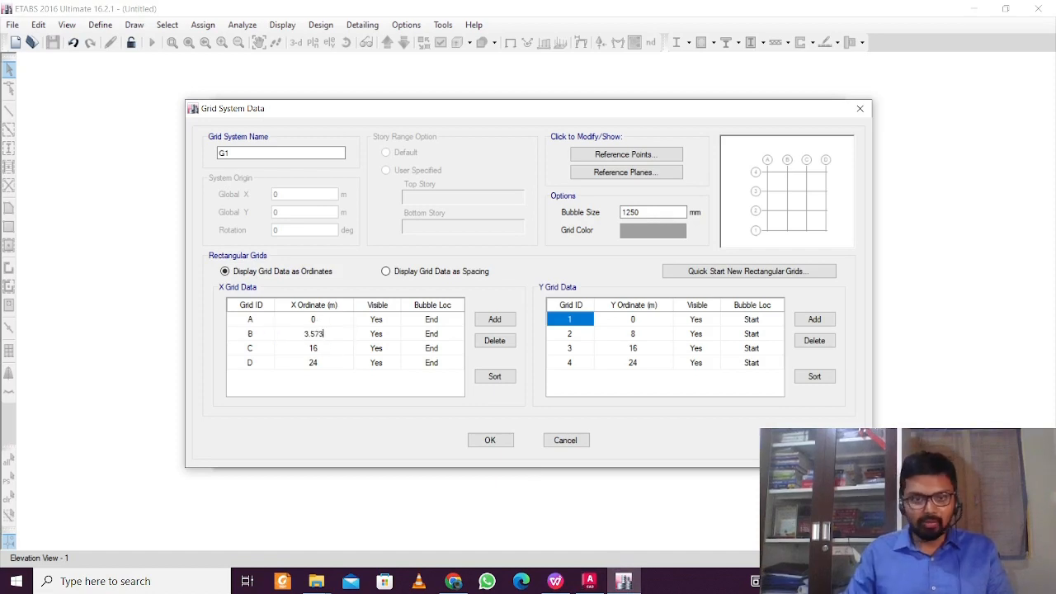
Check the B–C spacing in the AutoCAD drawing and set grid C's X ordinate in ETABS to 3.573+3.820 m
left_click(322, 349)
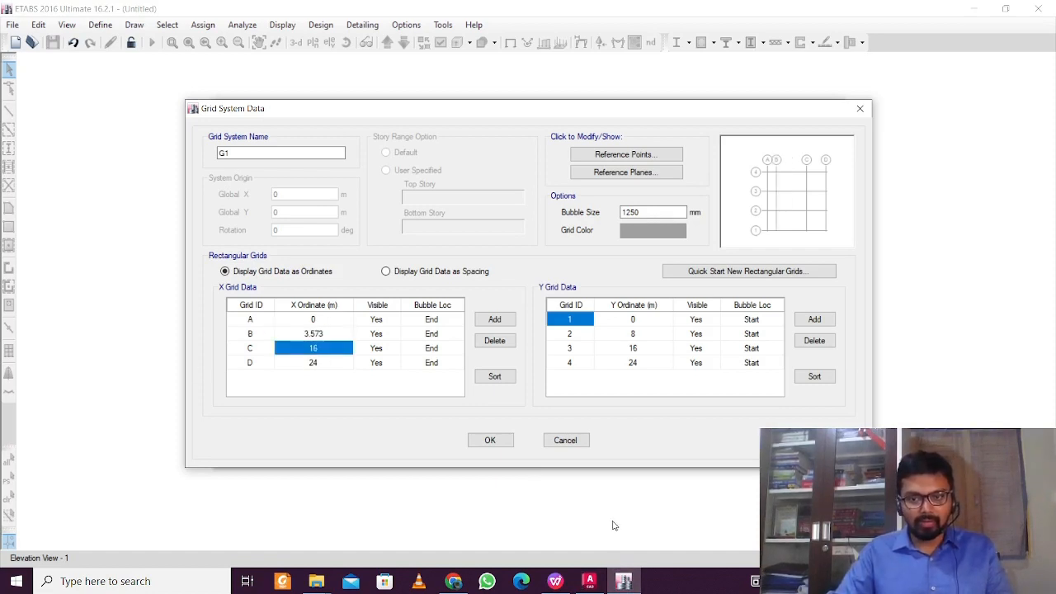
left_click(593, 580)
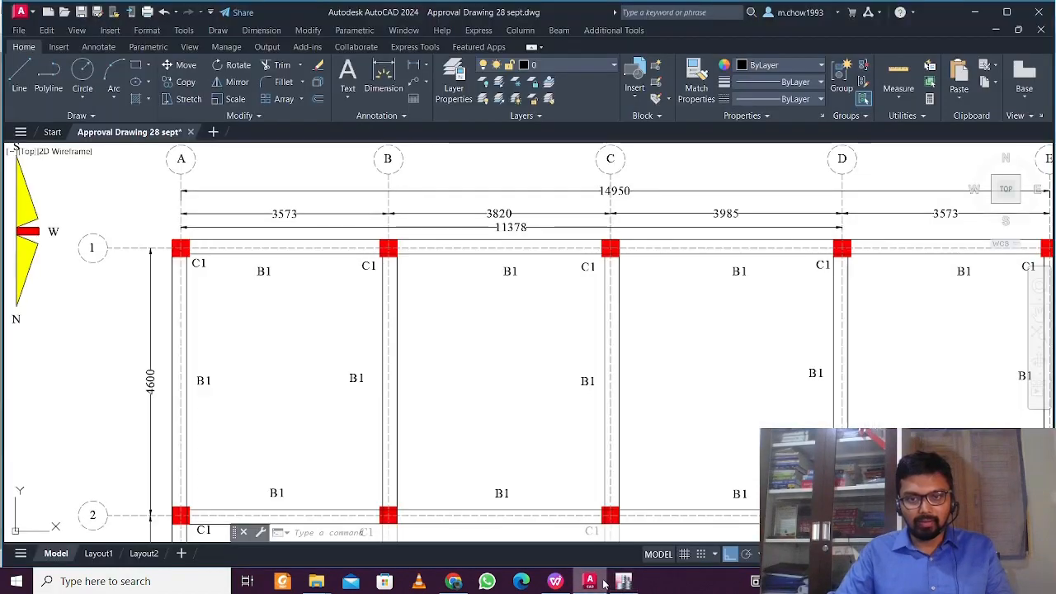
middle_click_drag(375, 253, 413, 260)
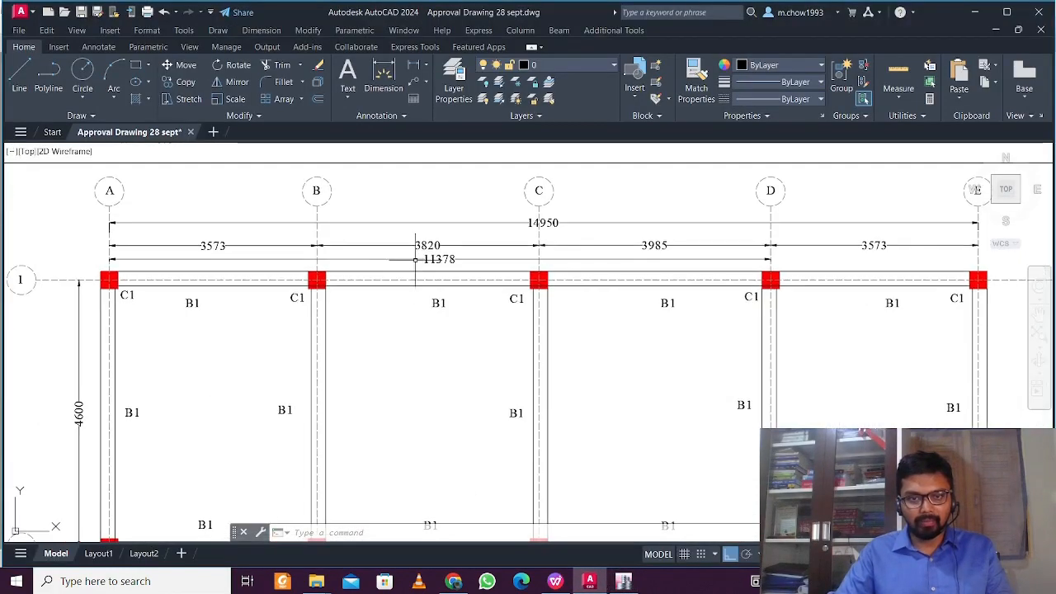
left_click(623, 581)
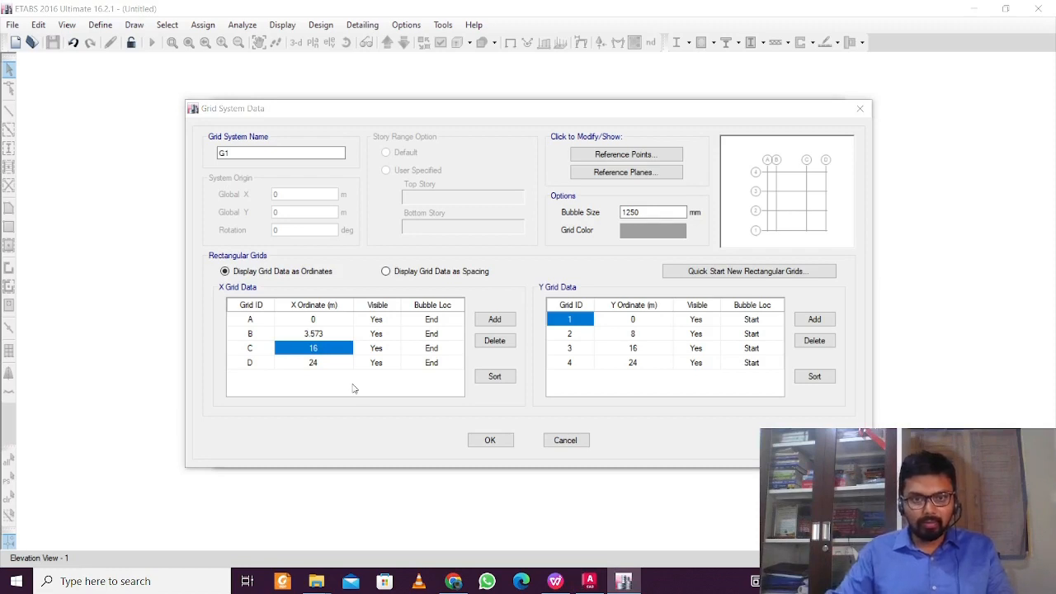
double_click(337, 347)
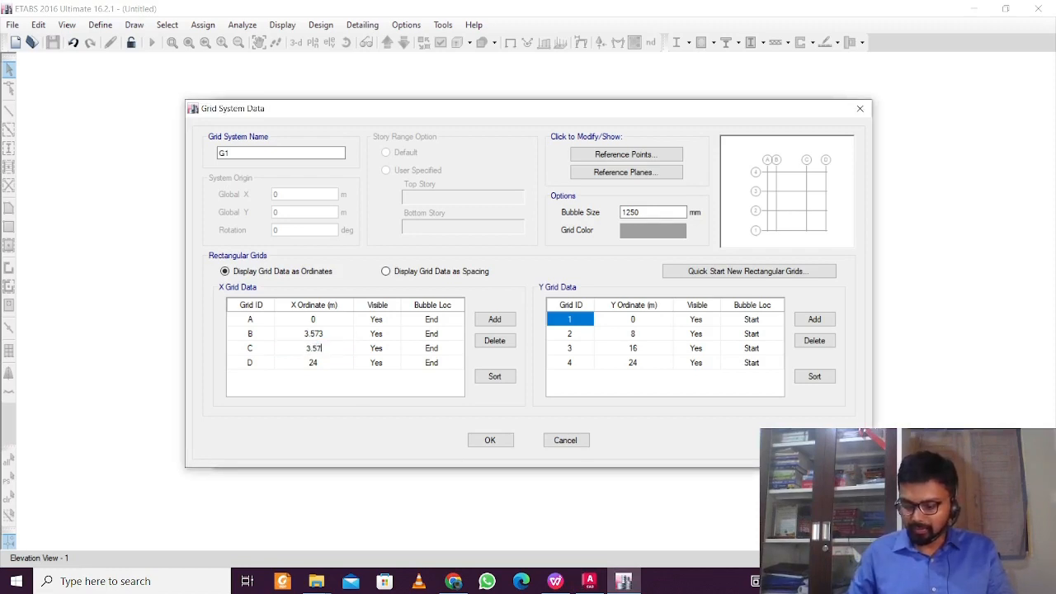
type("3.573+3.820")
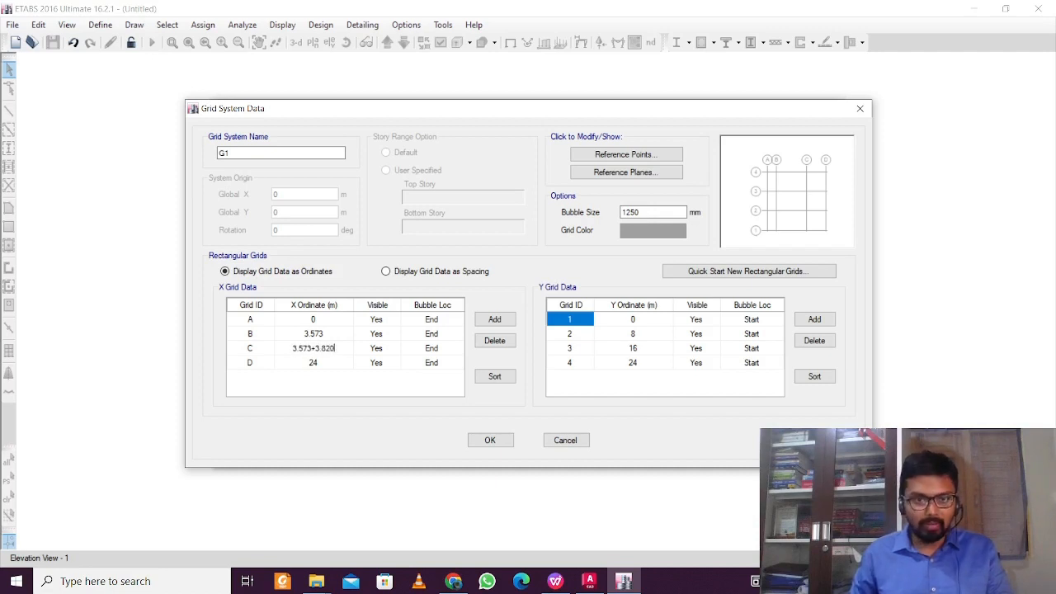
key("Return")
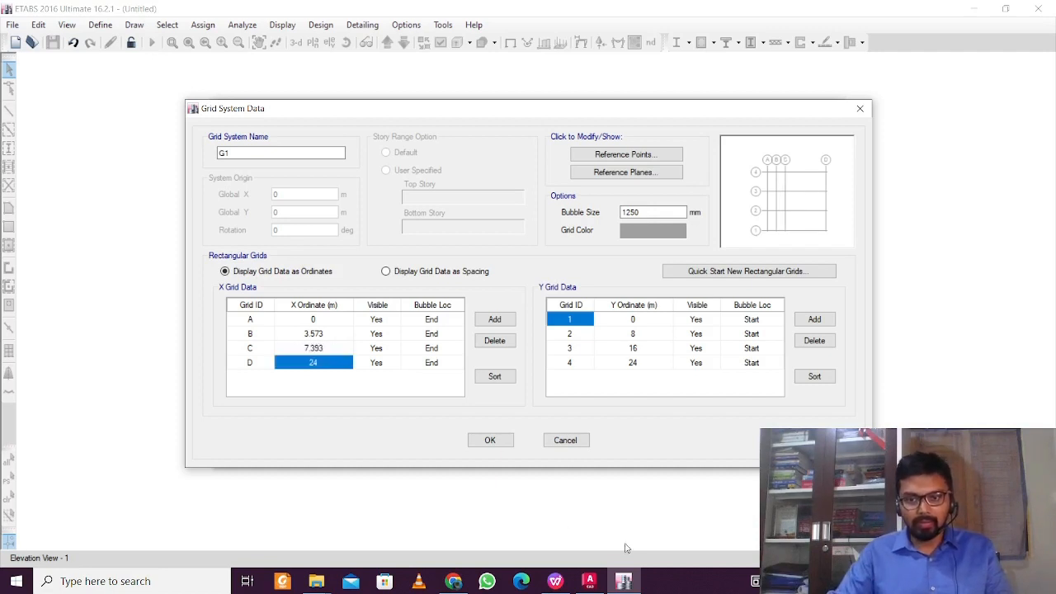
Examine the intermediate beam's offset between grids C and D in the AutoCAD roof beam layout, and return to ETABS
left_click(639, 588)
left_click(597, 585)
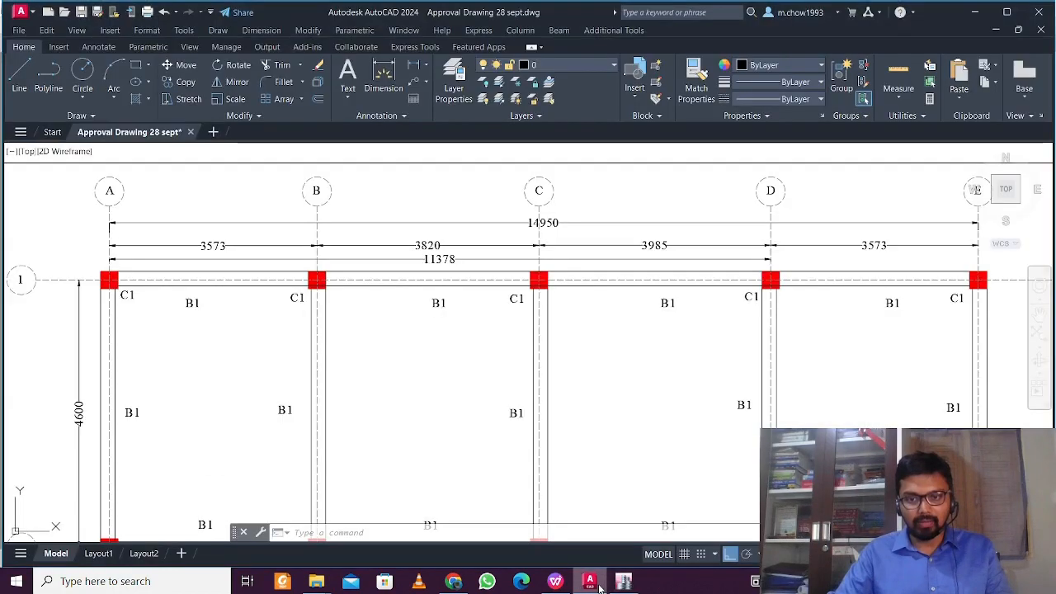
scroll(538, 380, "down", 2)
middle_click_drag(653, 419, 601, 298)
middle_click_drag(572, 403, 556, 377)
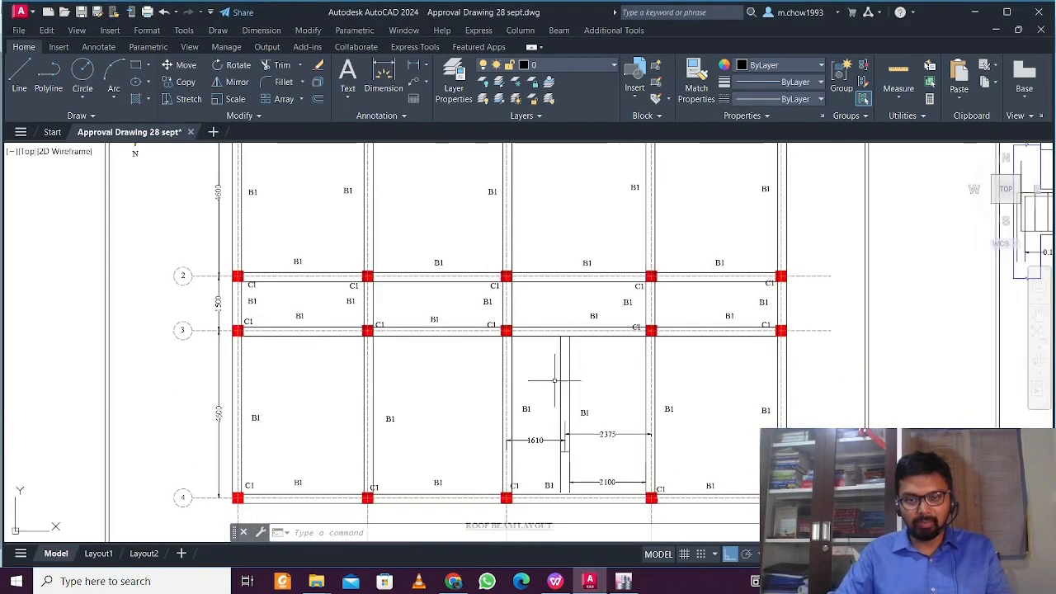
scroll(549, 460, "up", 4)
middle_click_drag(547, 464, 545, 425)
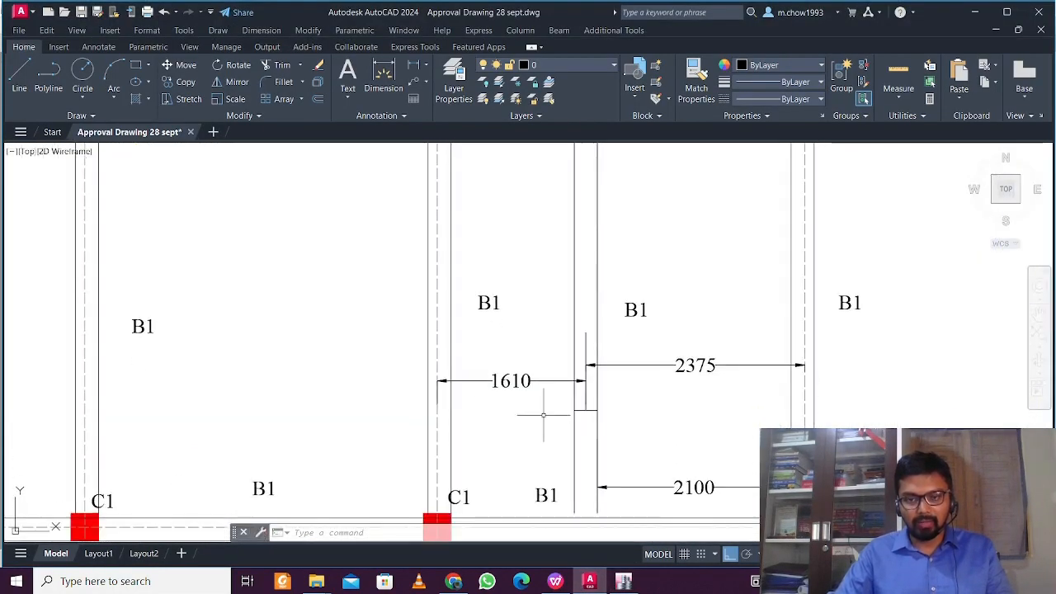
scroll(552, 421, "down", 2)
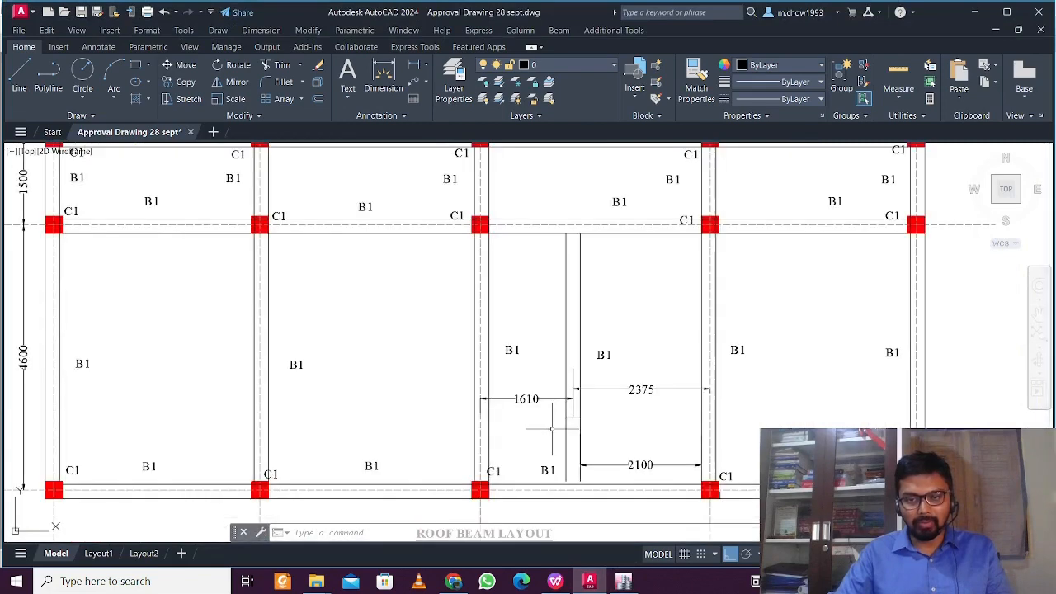
scroll(552, 428, "up", 2)
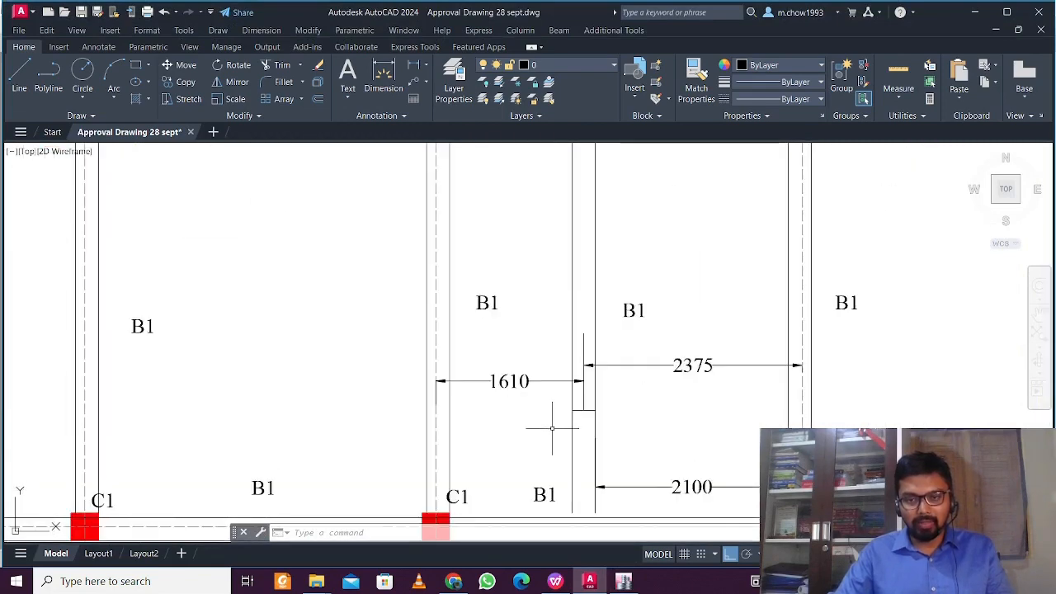
scroll(552, 428, "down", 2)
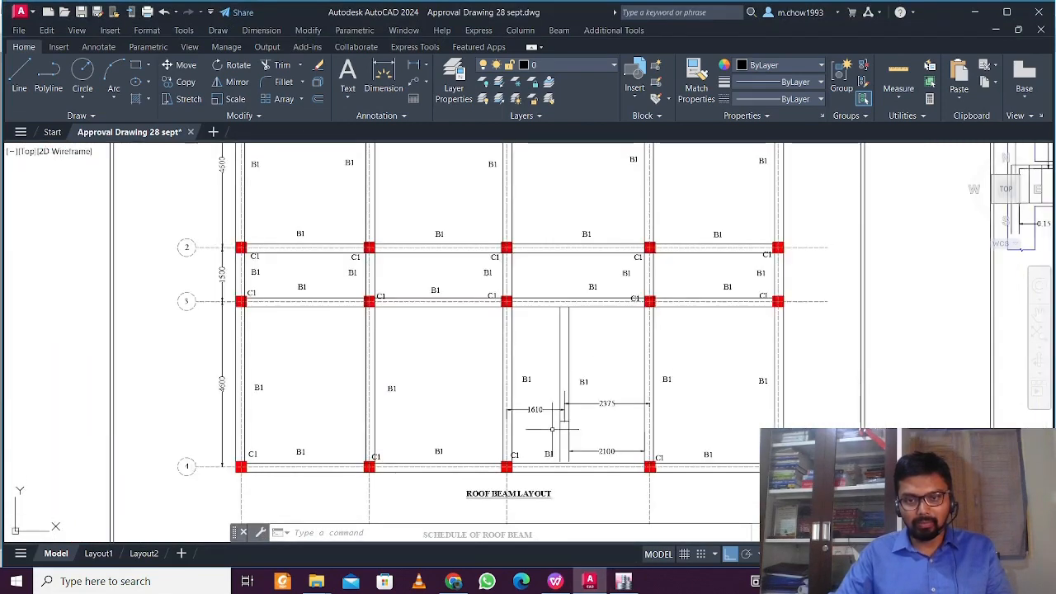
left_click(623, 581)
Try to copy grid C's X ordinate into the X ordinate of grid D
left_click(326, 348)
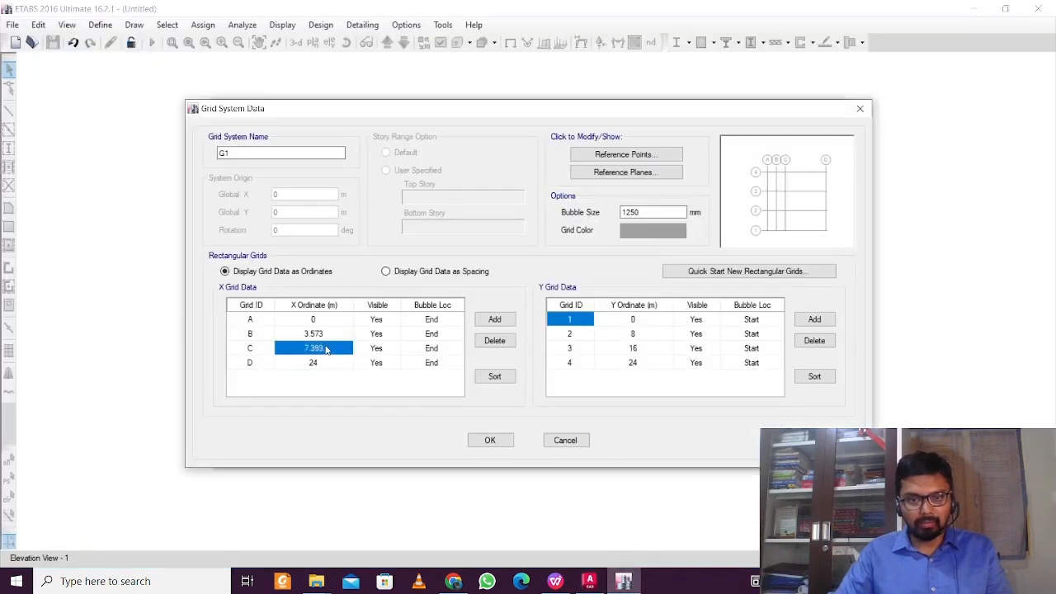
left_click(328, 347)
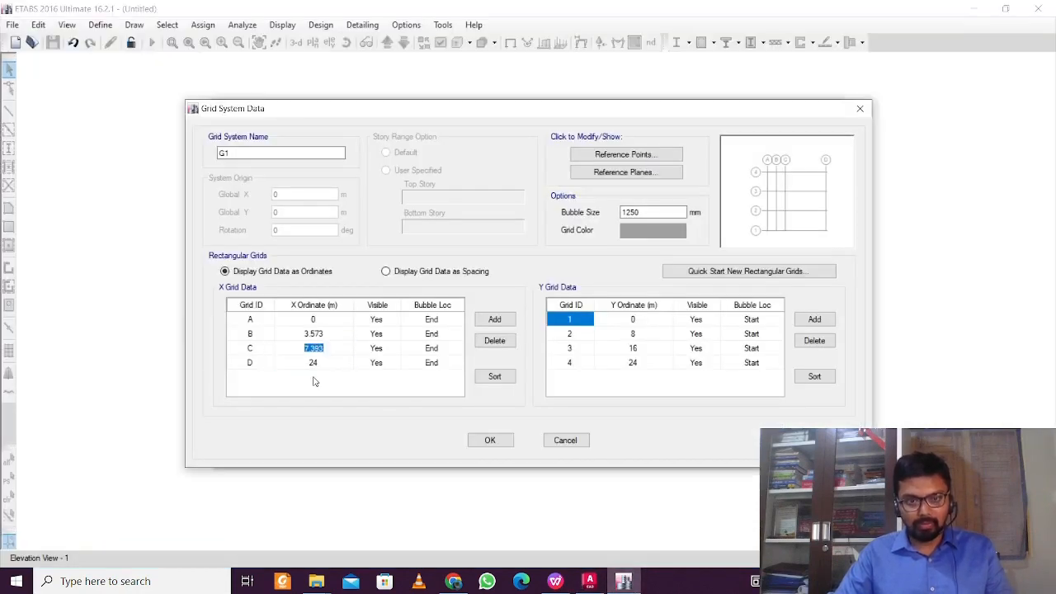
left_click(332, 368)
type("560")
left_click(338, 364)
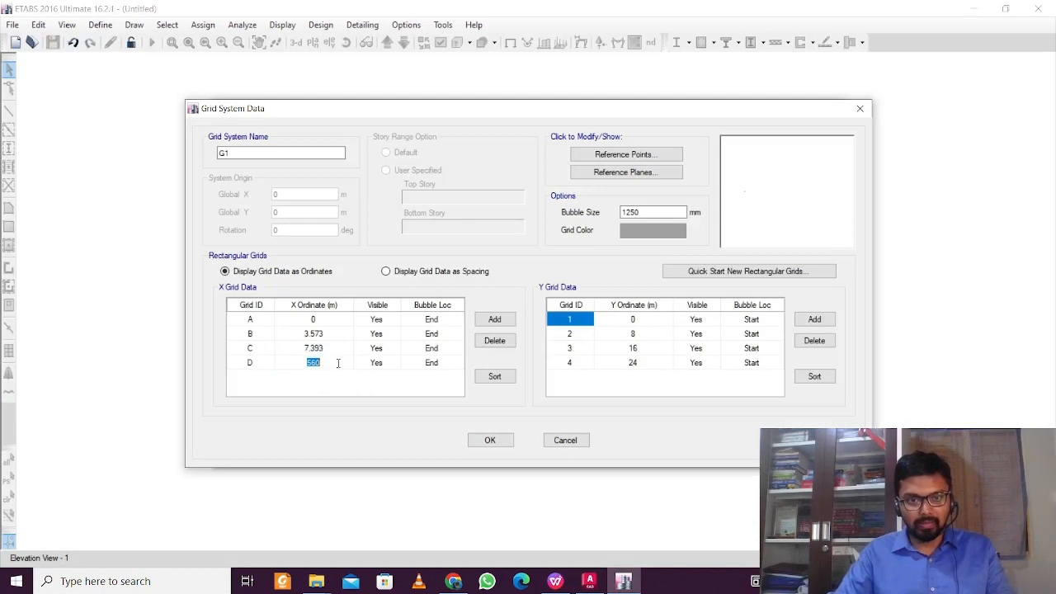
left_click(331, 348)
left_click(334, 347)
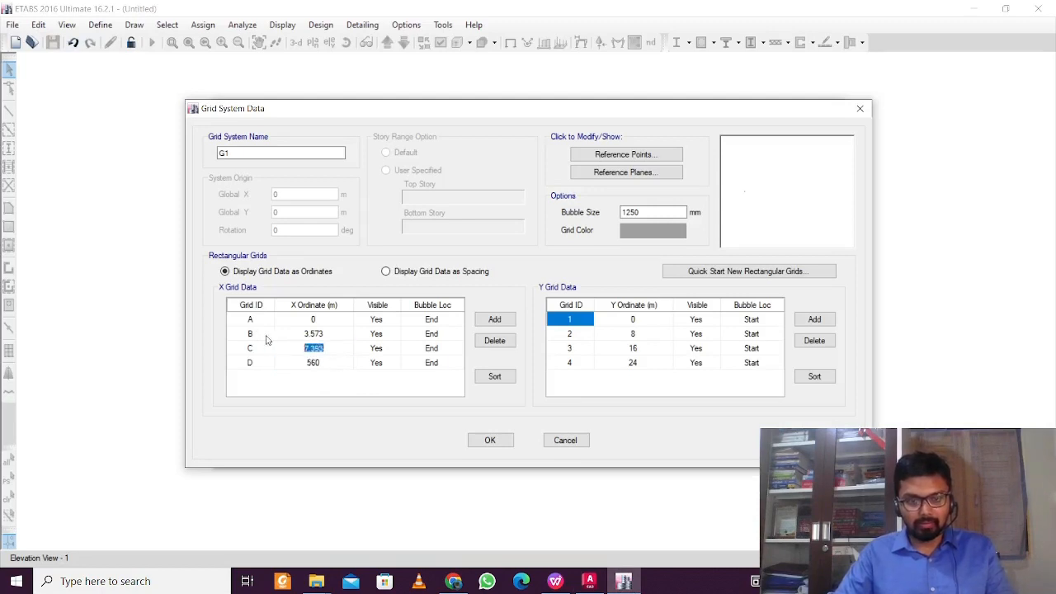
Try to set grid D's X ordinate to 7.3.93+1.610
left_click(323, 367)
left_click(330, 362)
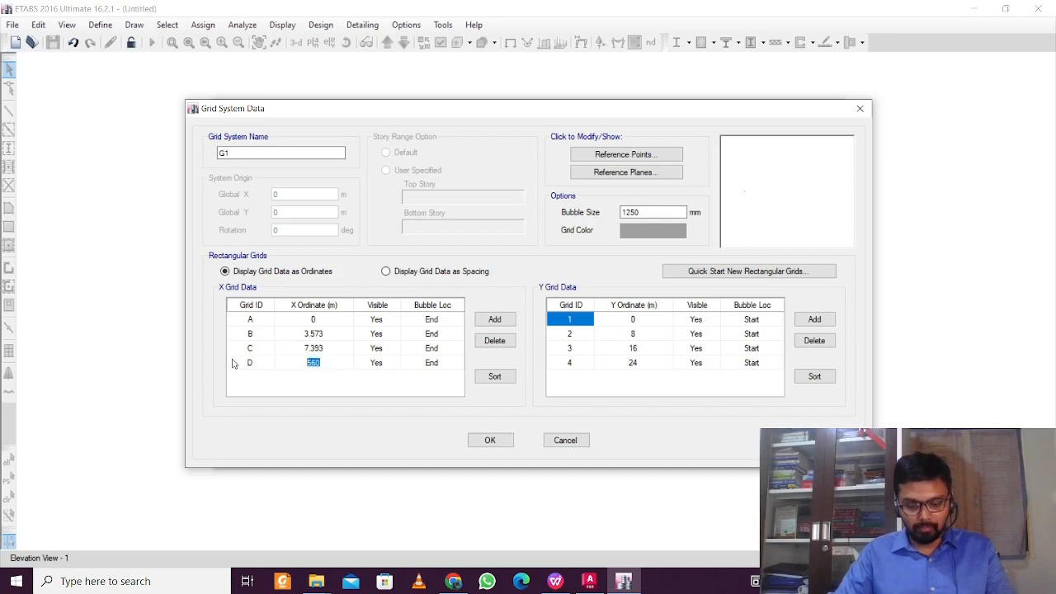
type("7.")
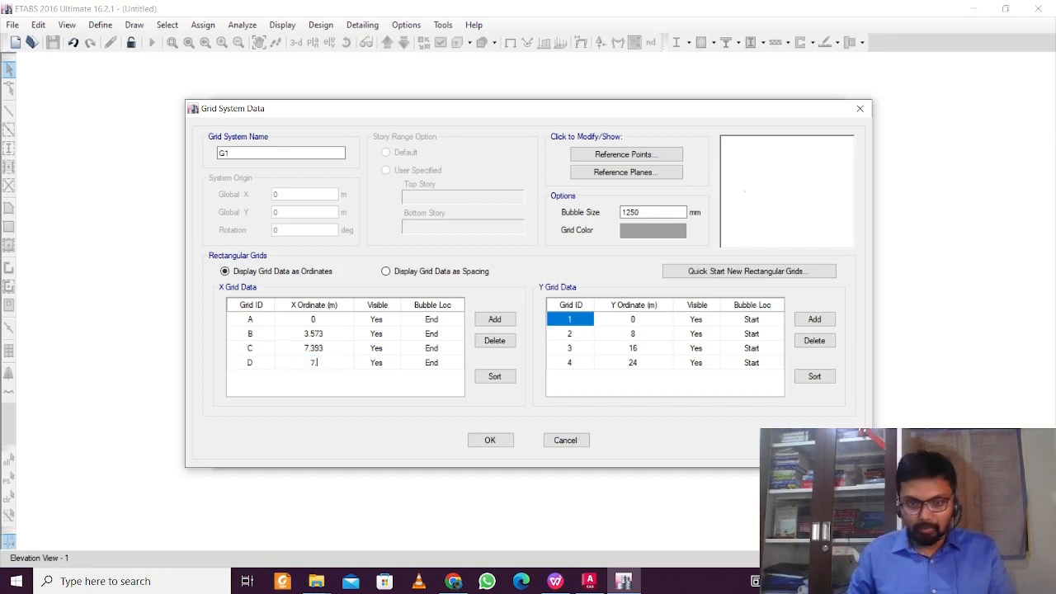
type("5")
key("BackSpace")
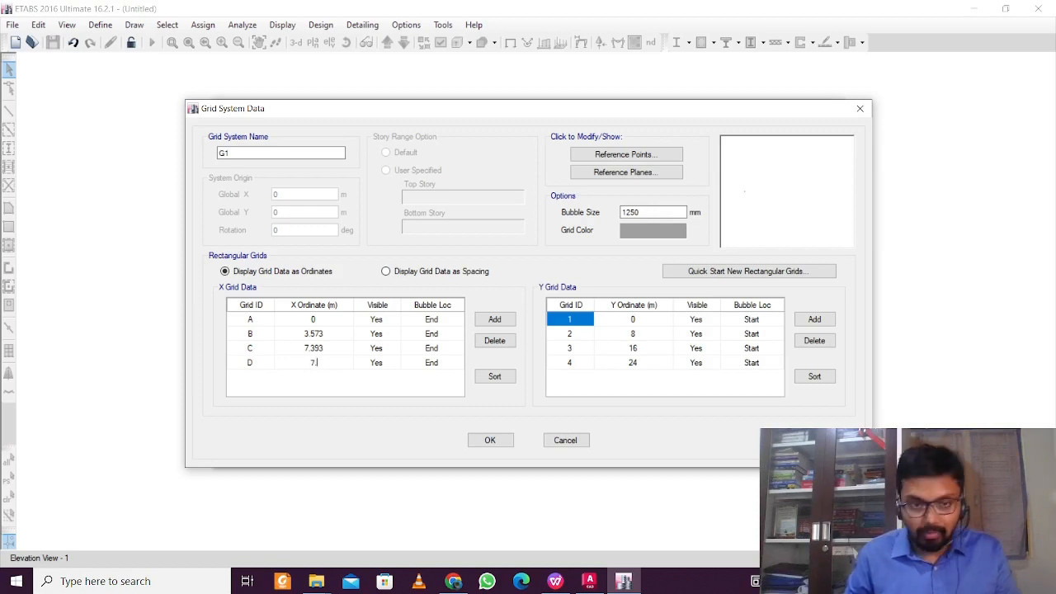
type("393+")
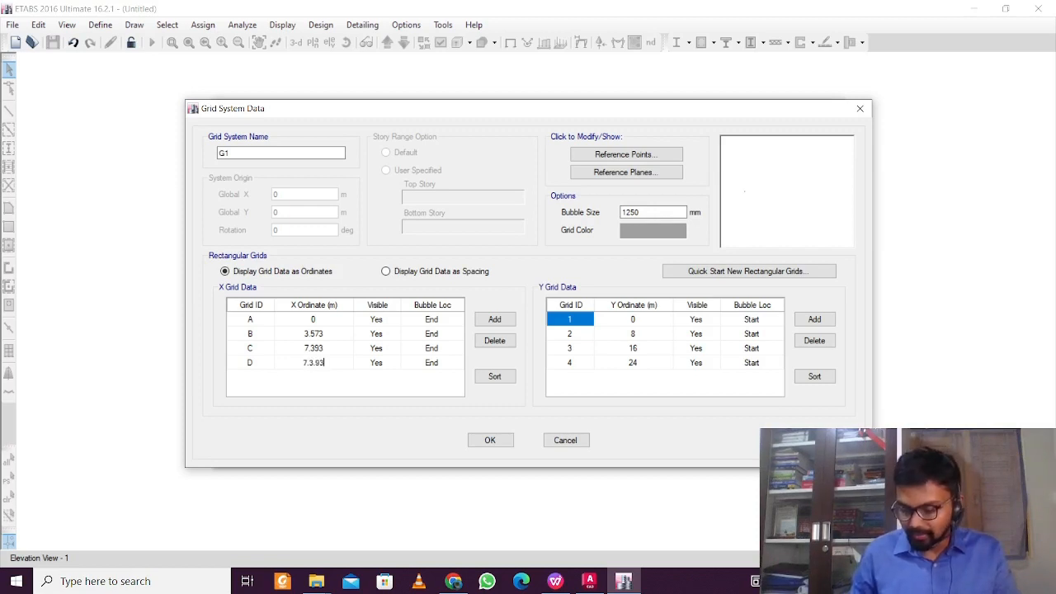
left_click(589, 581)
left_click(601, 579)
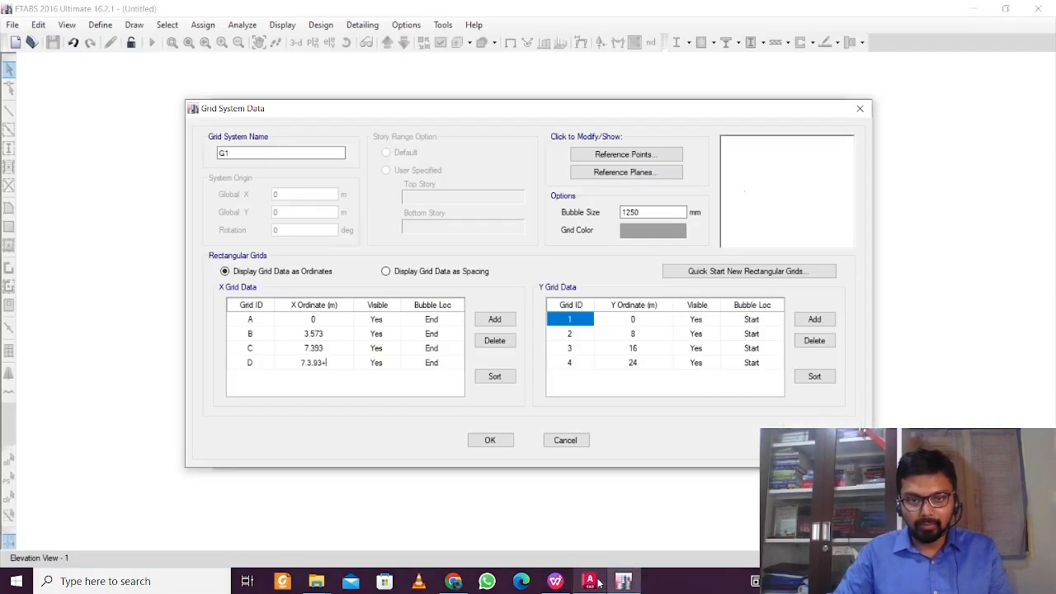
type("1.610")
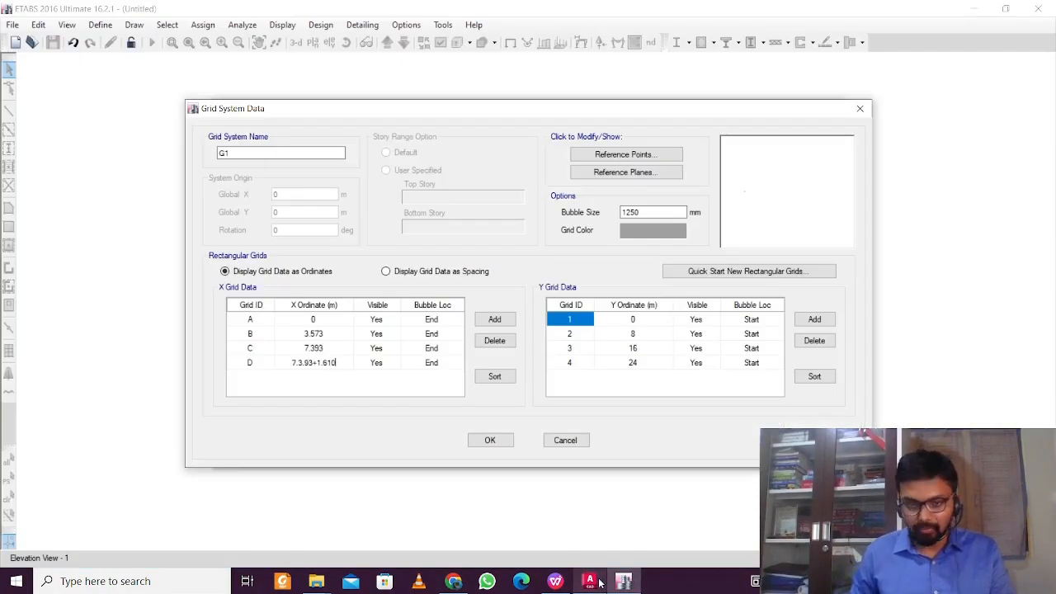
key("Return")
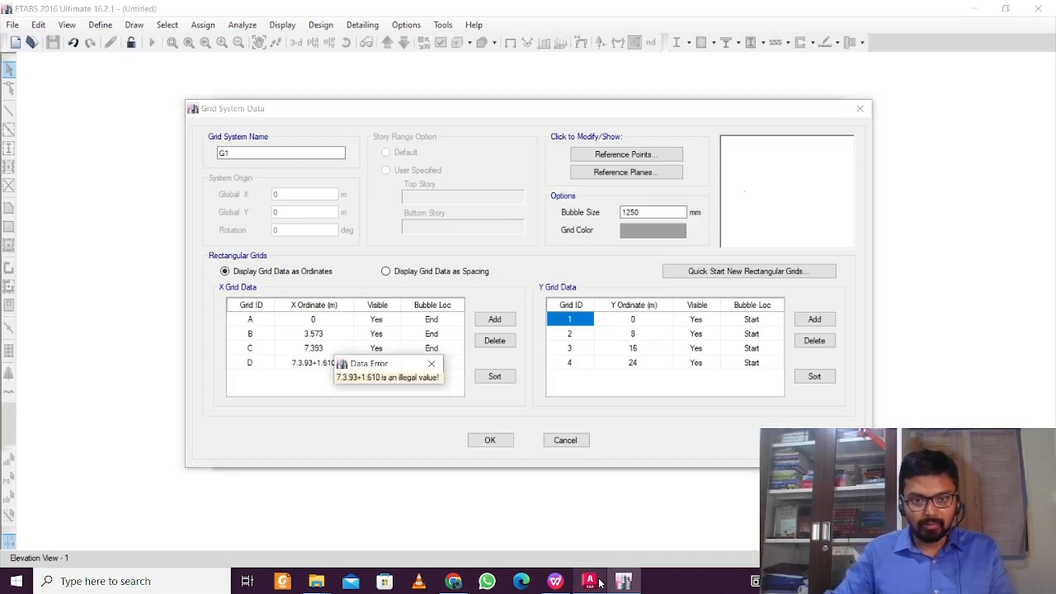
left_click(432, 365)
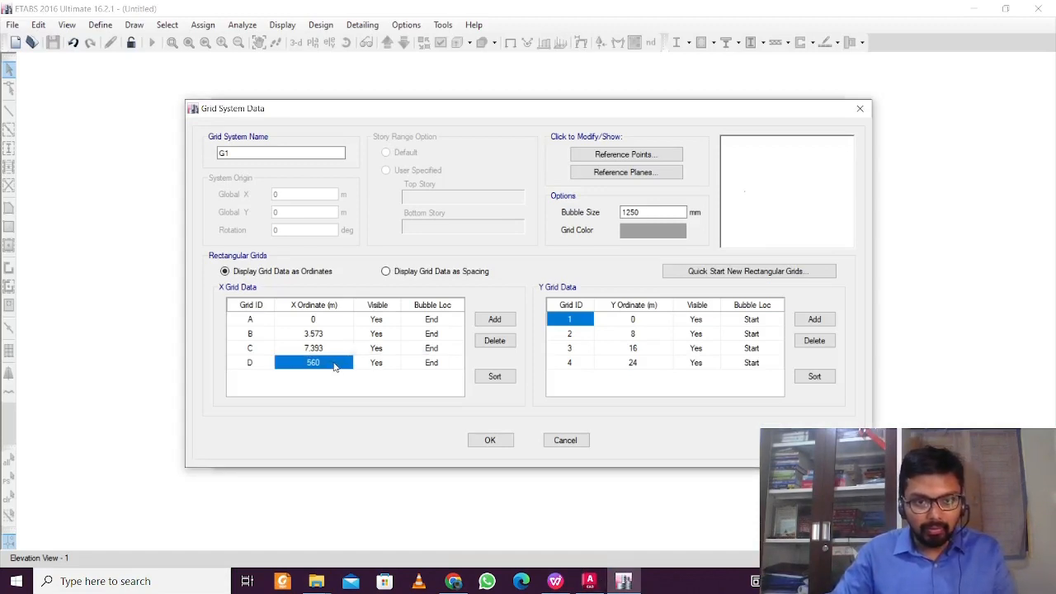
Set grid D's X ordinate to 7.393+1.610 m
type("7.39")
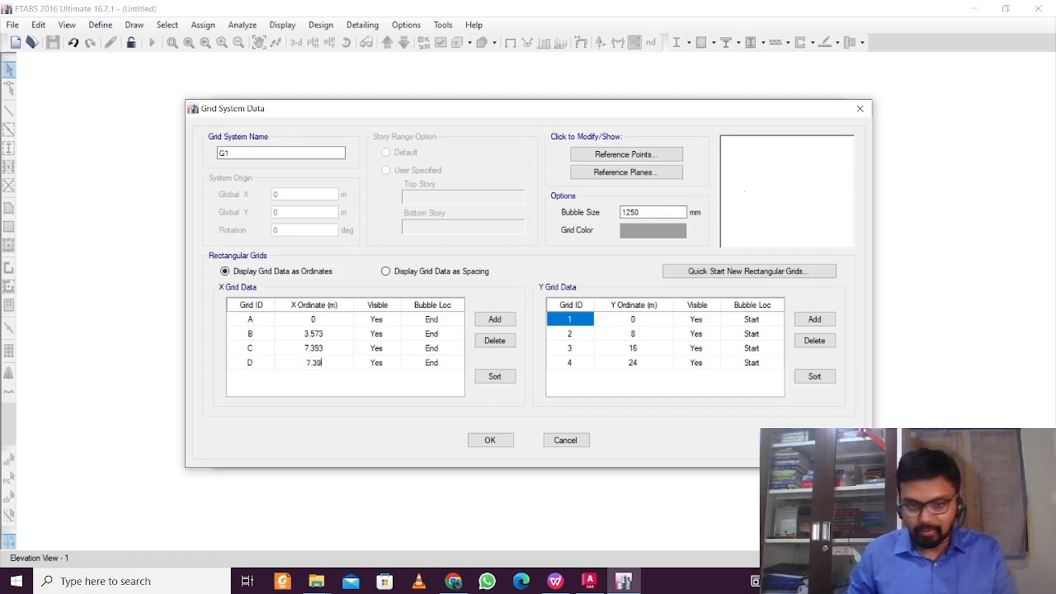
type("3+1.610")
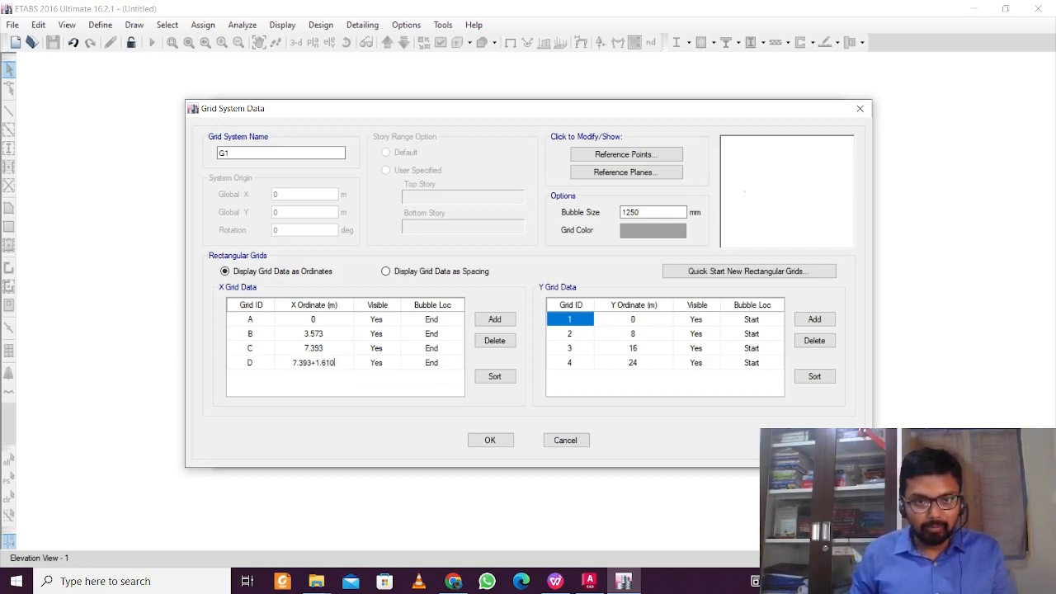
key("Return")
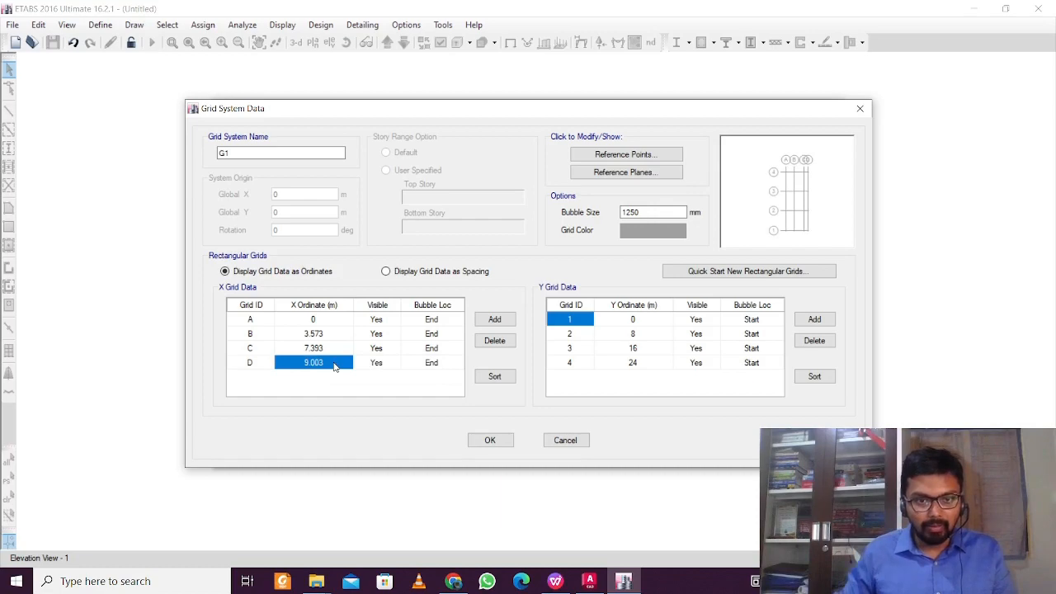
Add an X grid line E, check the C-to-D spacing in the AutoCAD roof beam layout, and return to ETABS
left_click(488, 319)
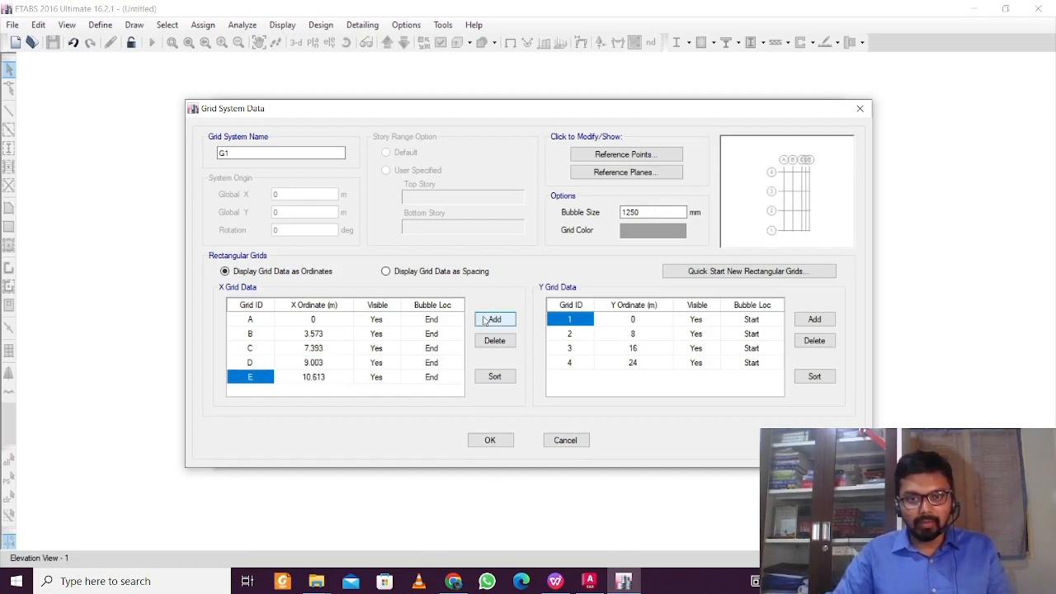
left_click(599, 582)
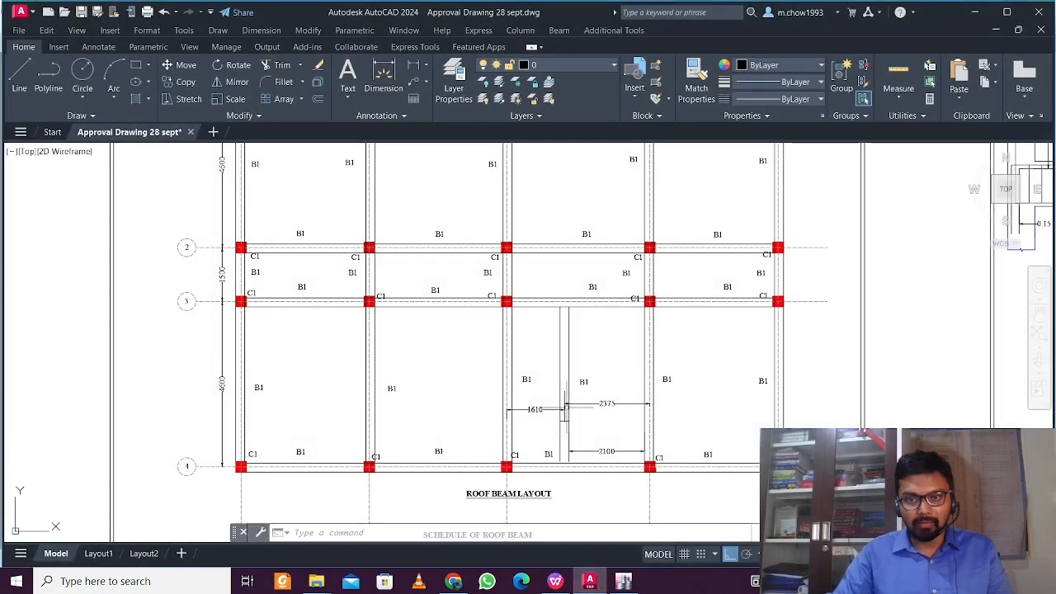
middle_click_drag(609, 188, 591, 294)
middle_click_drag(473, 188, 473, 282)
scroll(472, 282, "up", 2)
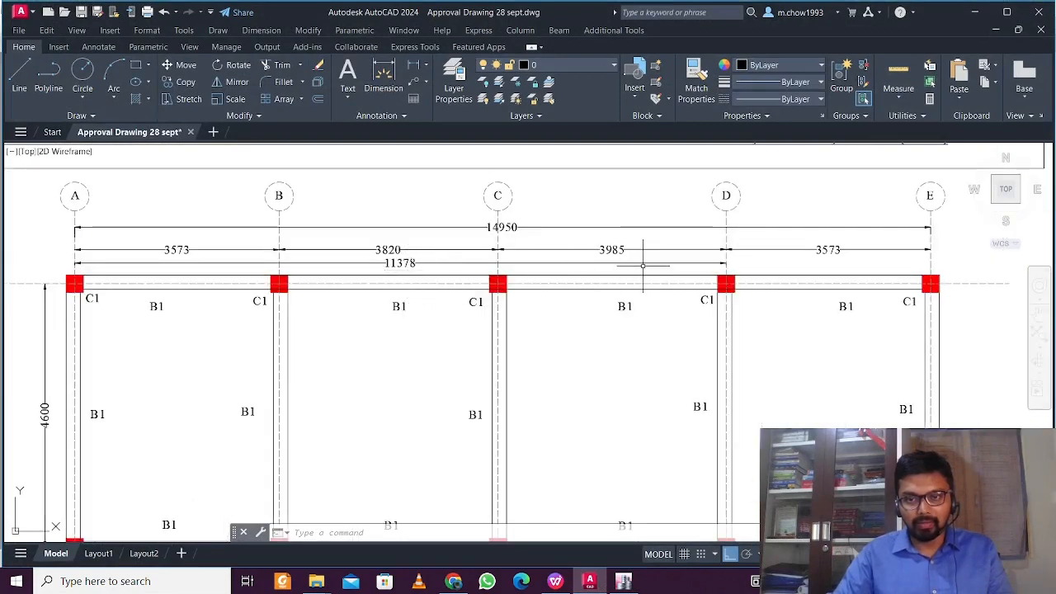
left_click(634, 239)
left_click(623, 581)
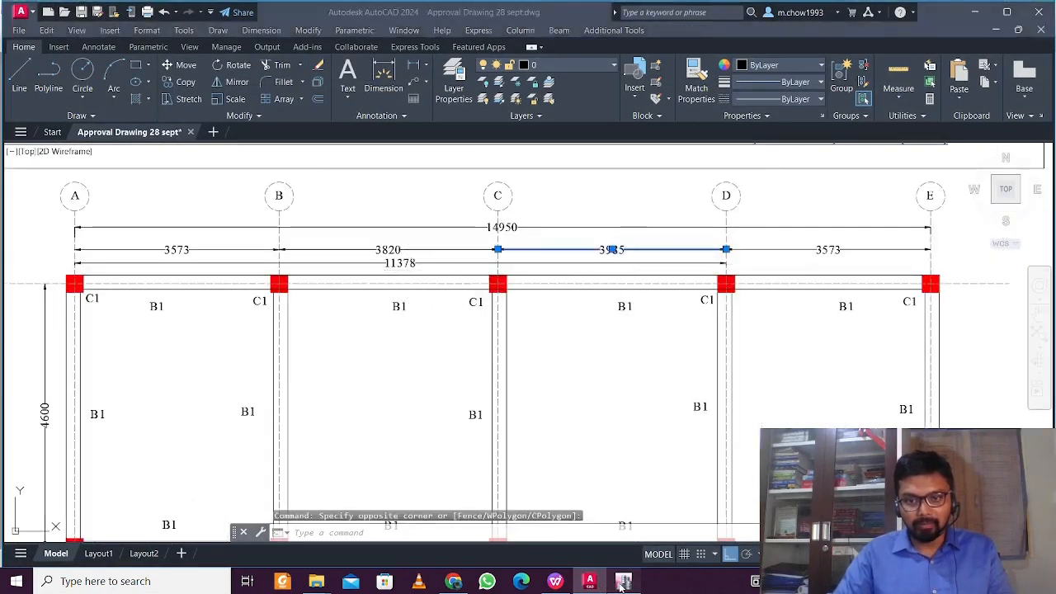
Set grid E's X ordinate to 7.393+3.985 m
left_click(317, 377)
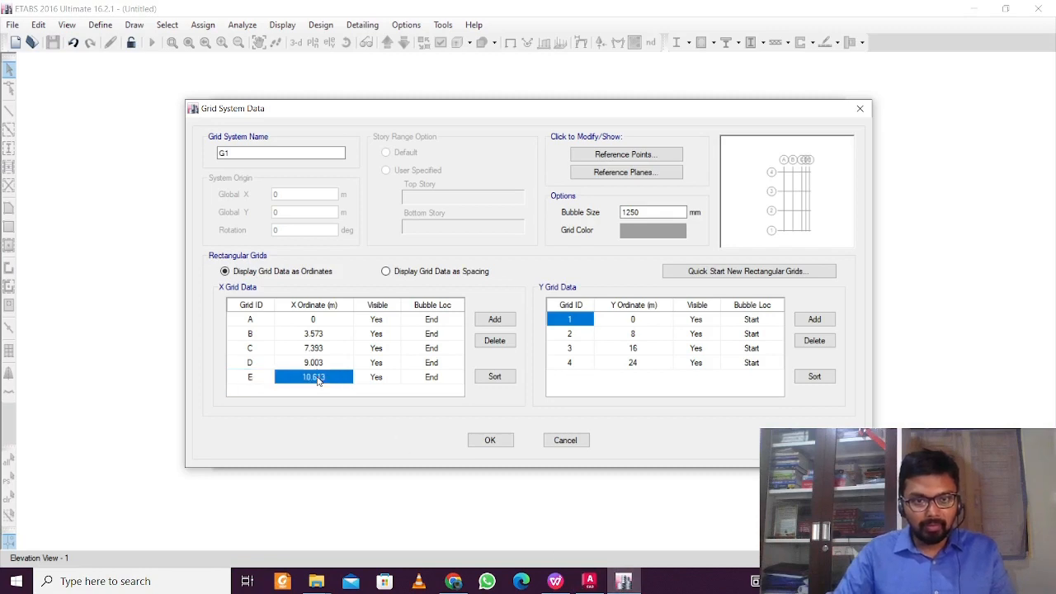
type("7.39")
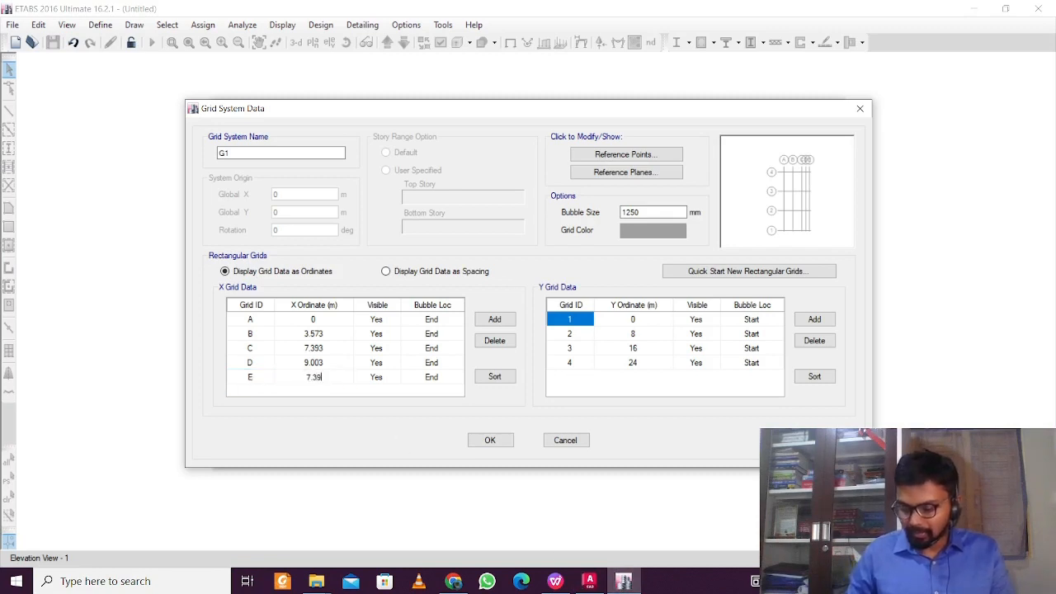
type("3+3.985")
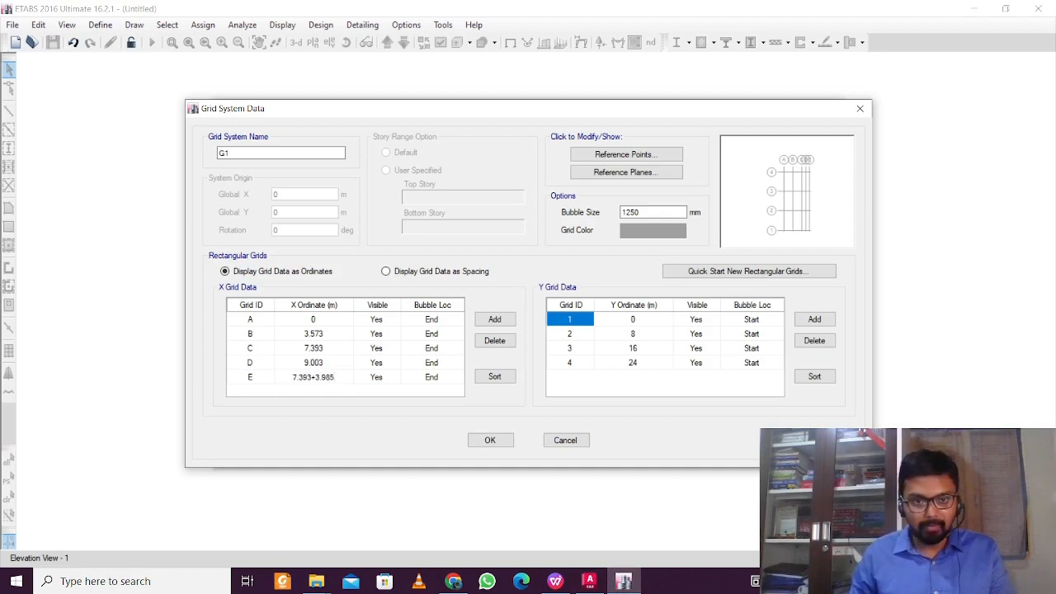
key("Return")
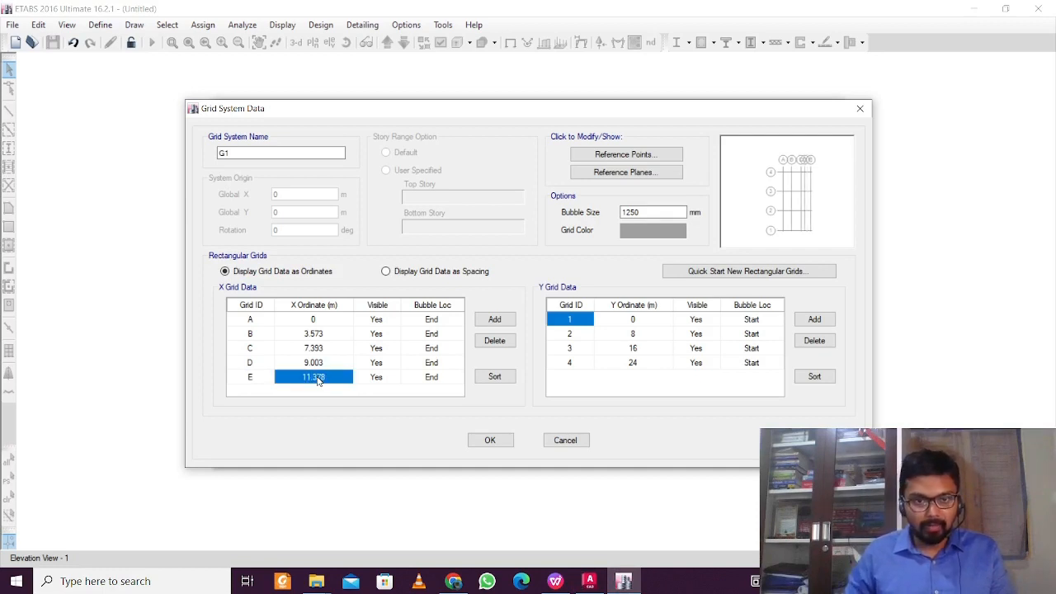
Add an X grid line F, check the last bay's D-to-E spacing in the AutoCAD layout, and return to ETABS
left_click(494, 319)
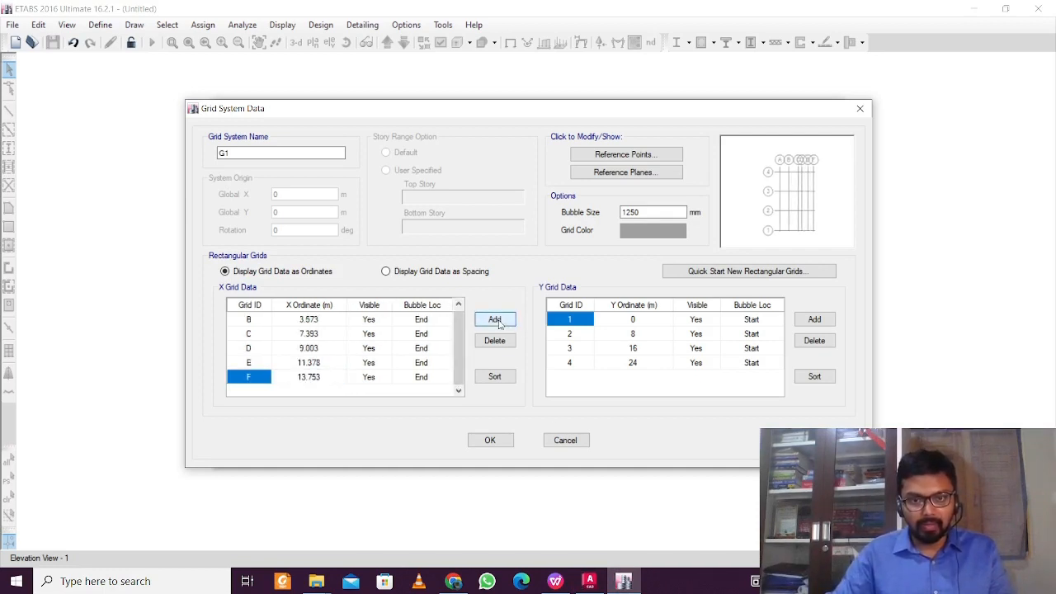
left_click(589, 581)
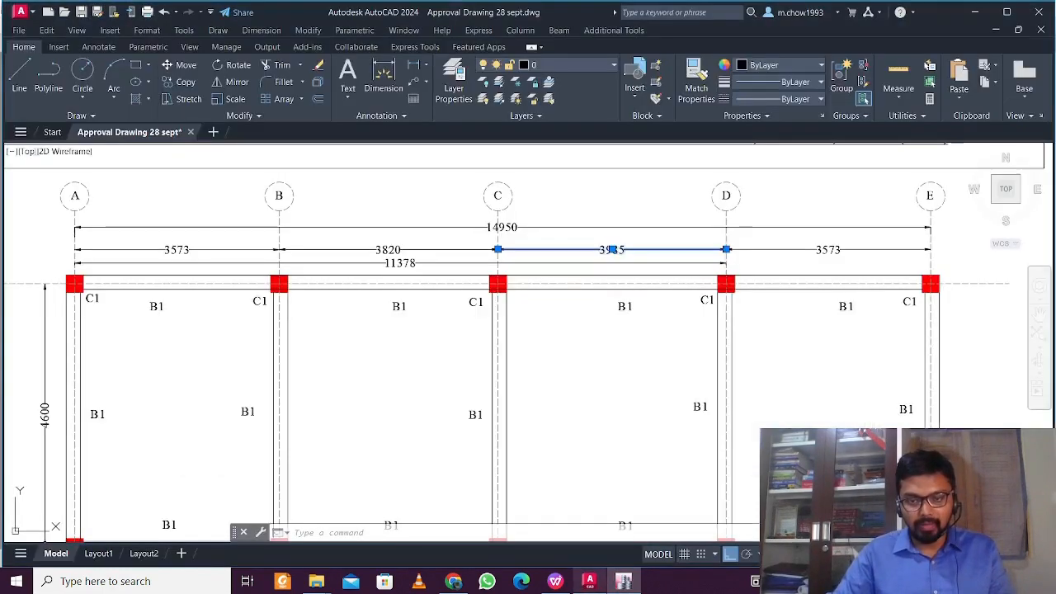
left_click(846, 266)
key("Escape")
left_click(623, 581)
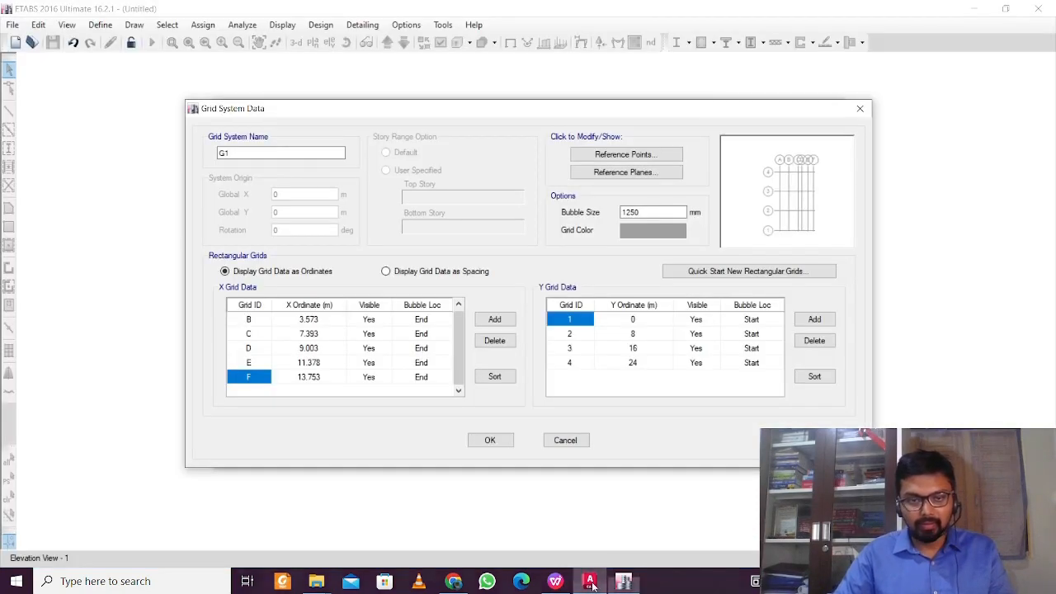
Set grid F's X ordinate to 11.378+3.573 m
left_click(320, 379)
type("11")
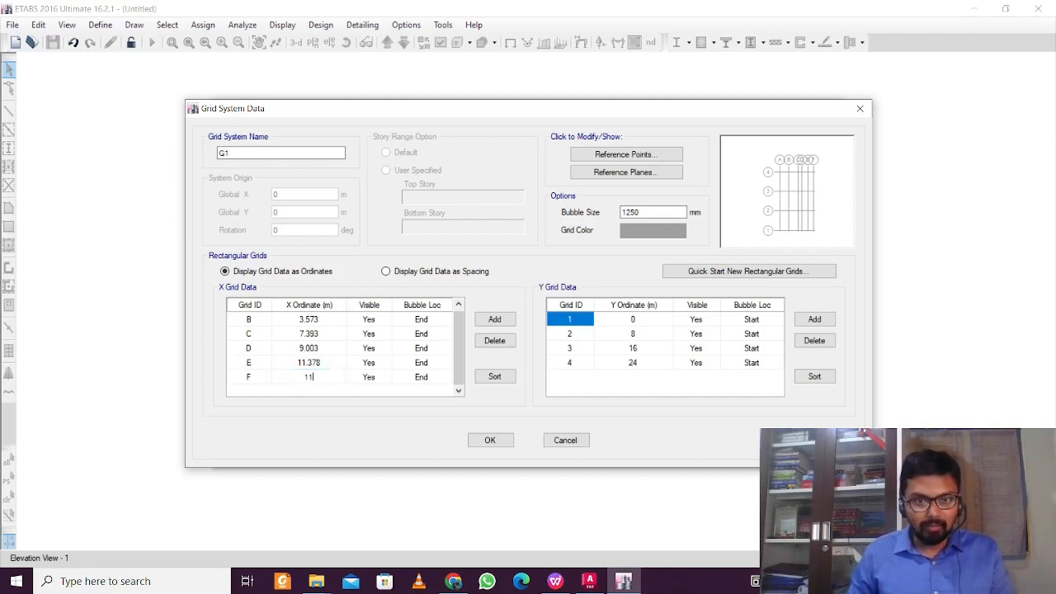
type(".378")
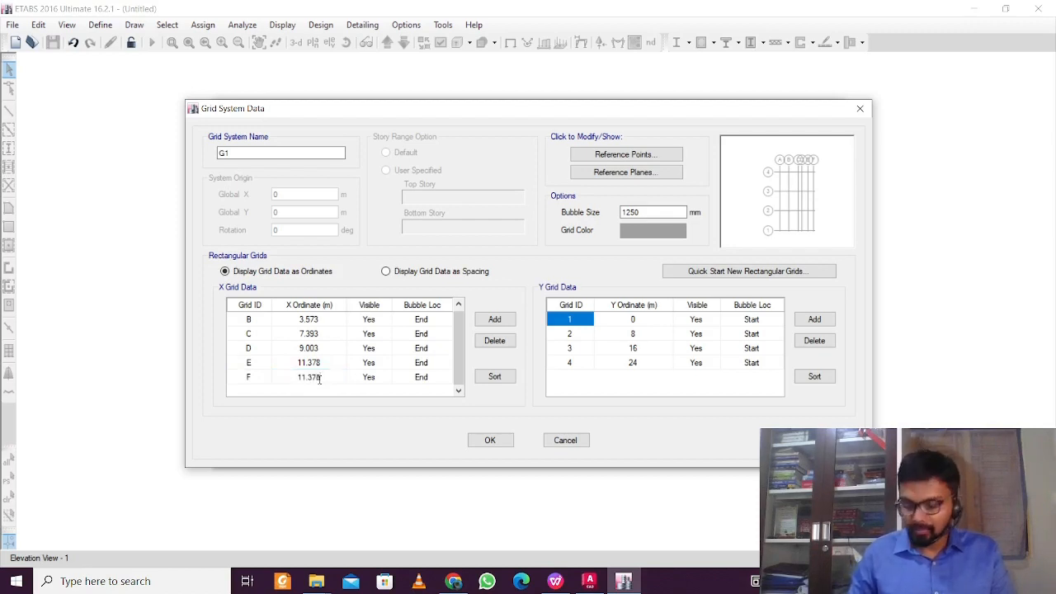
type("+3.573")
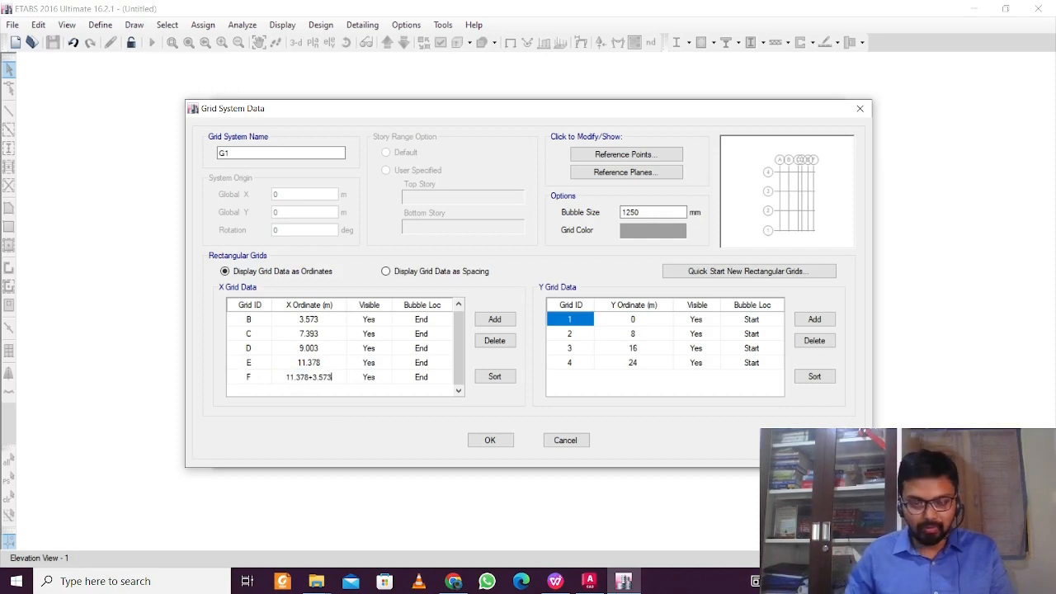
left_click(378, 333)
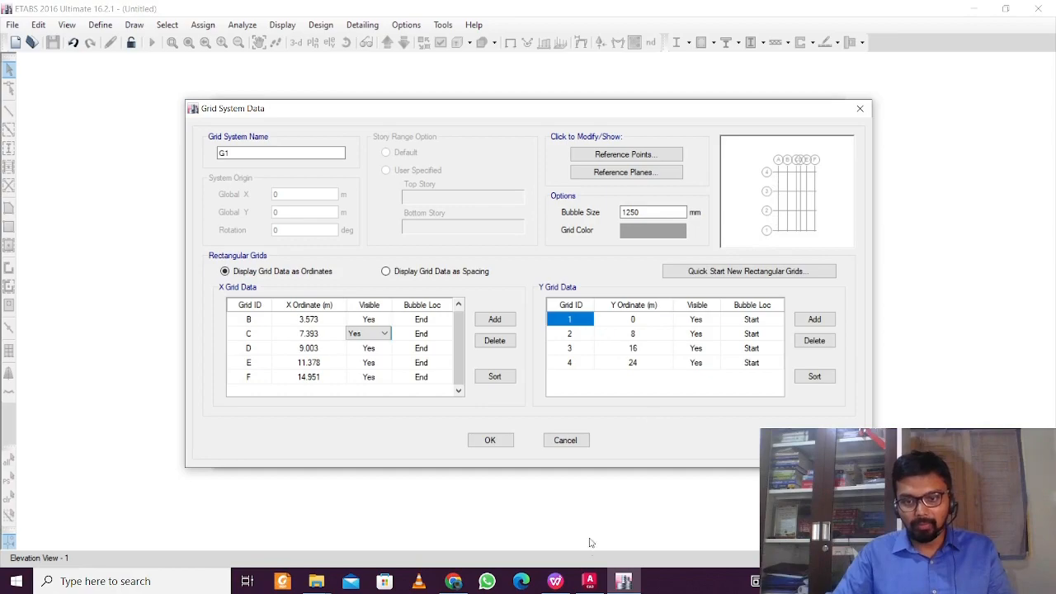
Check the spacing of the numbered grids in the AutoCAD roof beam layout, and set grid 2's Y ordinate to 4.6 m in ETABS
left_click(589, 580)
scroll(561, 369, "down", 5)
middle_click_drag(505, 493, 527, 355)
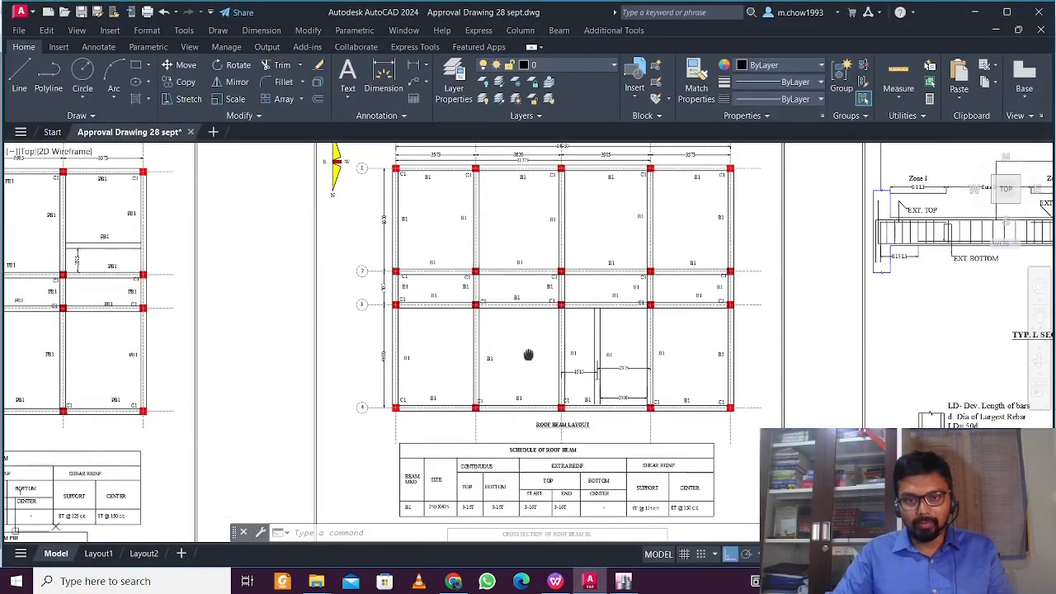
scroll(462, 429, "up", 4)
middle_click_drag(378, 273, 399, 386)
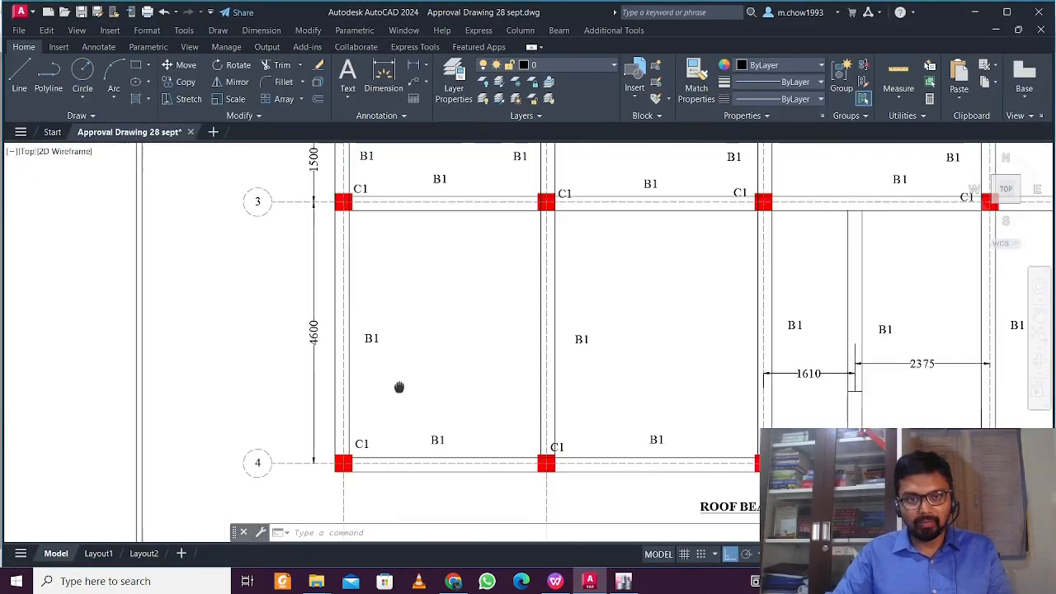
left_click(622, 581)
left_click(632, 333)
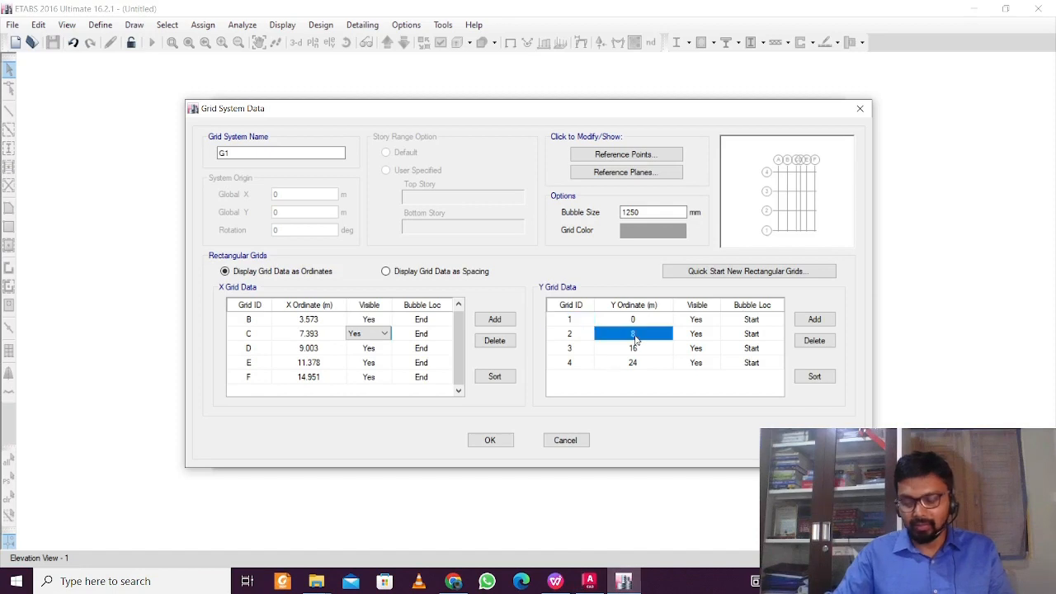
type("4.6")
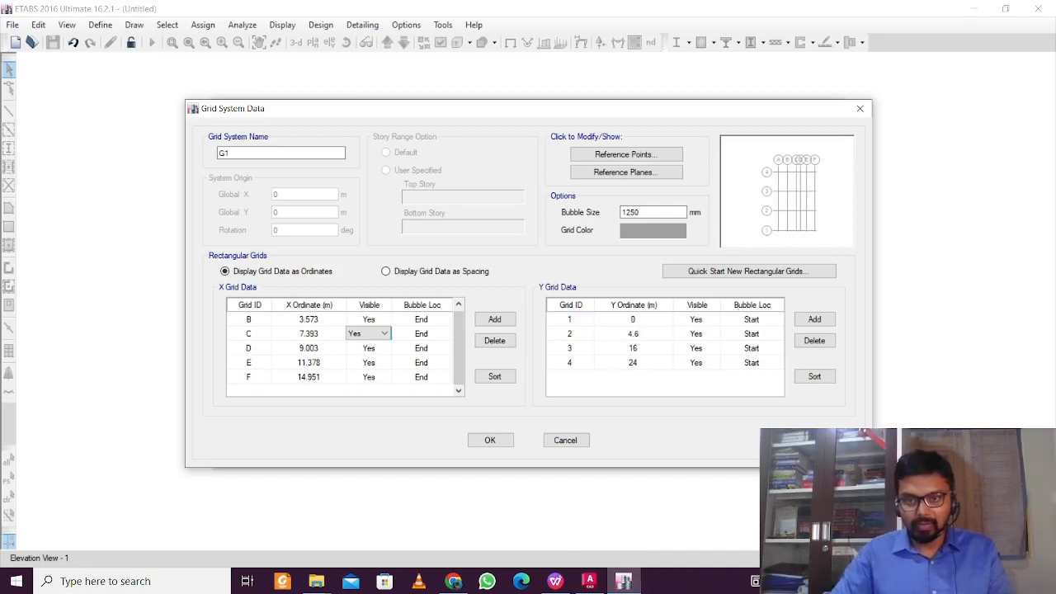
Check the spacing between grids 2 and 3 in AutoCAD, and set grid 3's Y ordinate to 4.6+1.5 m in ETABS
left_click(633, 347)
left_click(624, 582)
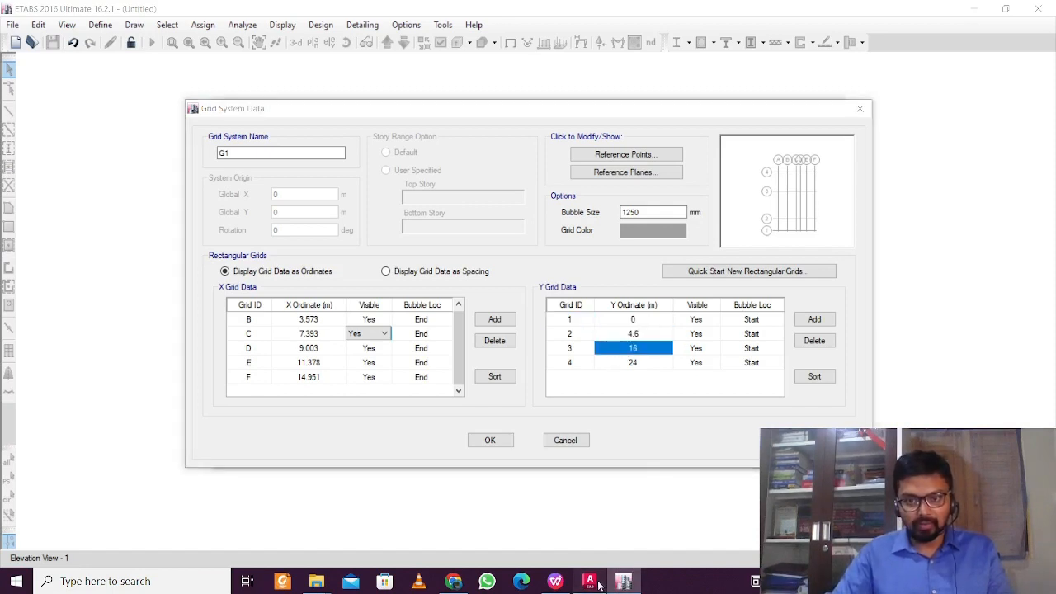
left_click(602, 584)
middle_click_drag(390, 330, 395, 459)
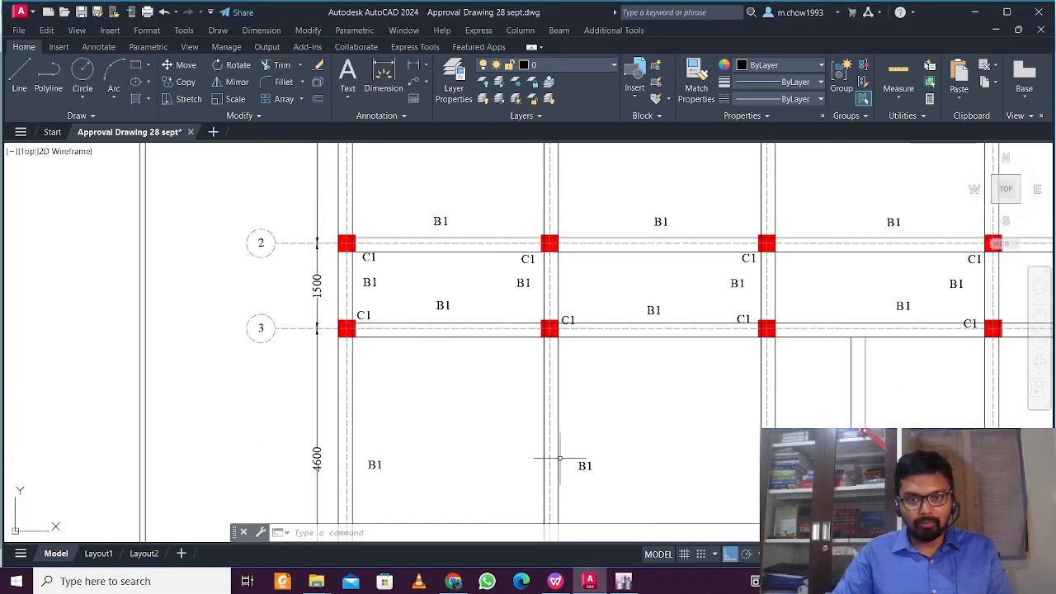
left_click(623, 582)
type("4")
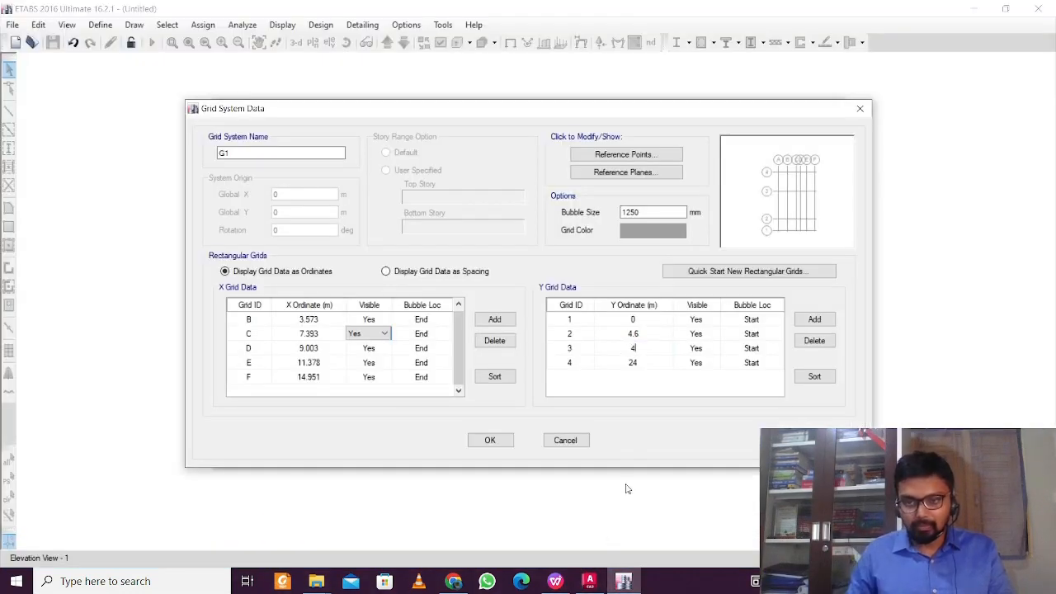
type(".6+1.5")
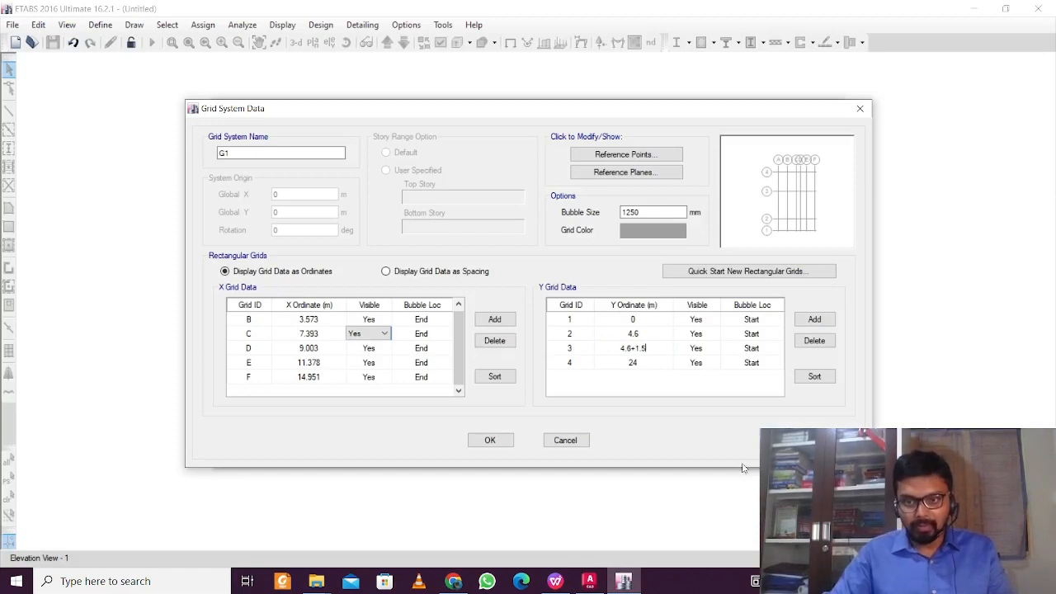
Set grid 4's Y ordinate to 6.1+4.6 m and accept the grid system data
left_click(638, 364)
type("6.1+")
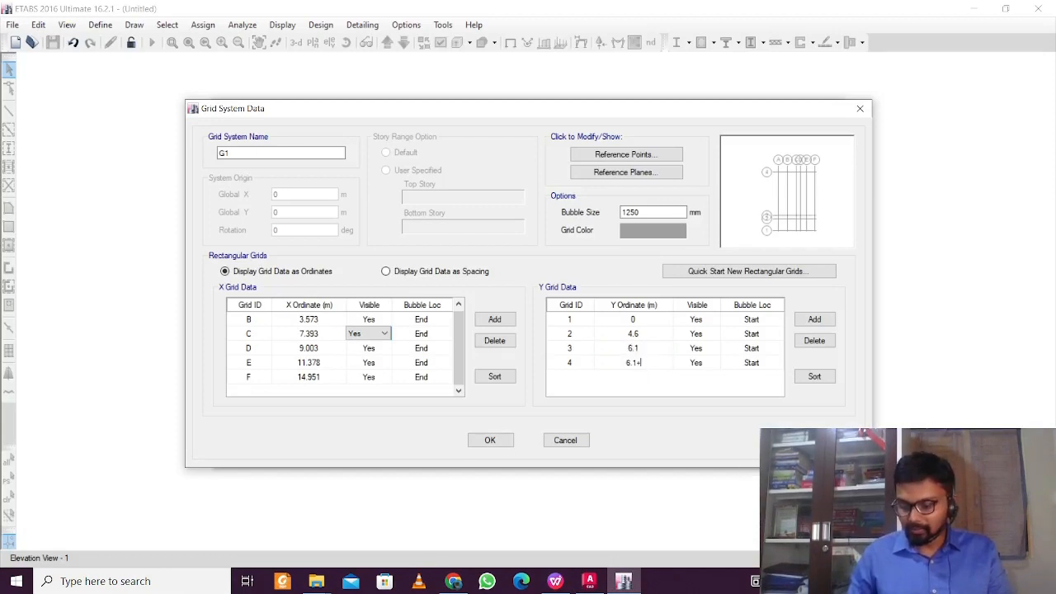
type("4")
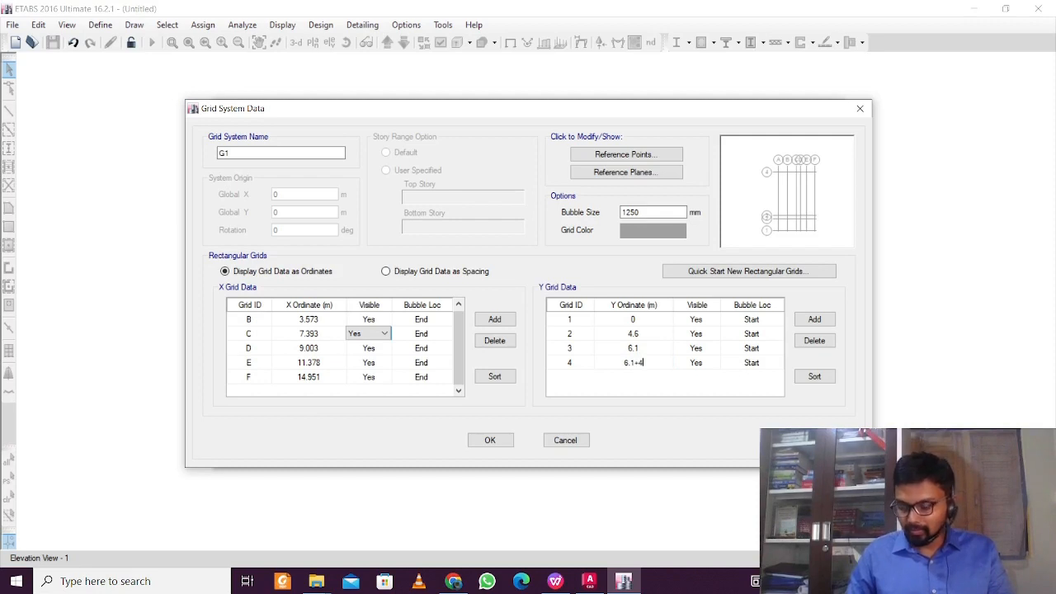
type(".6")
key("Return")
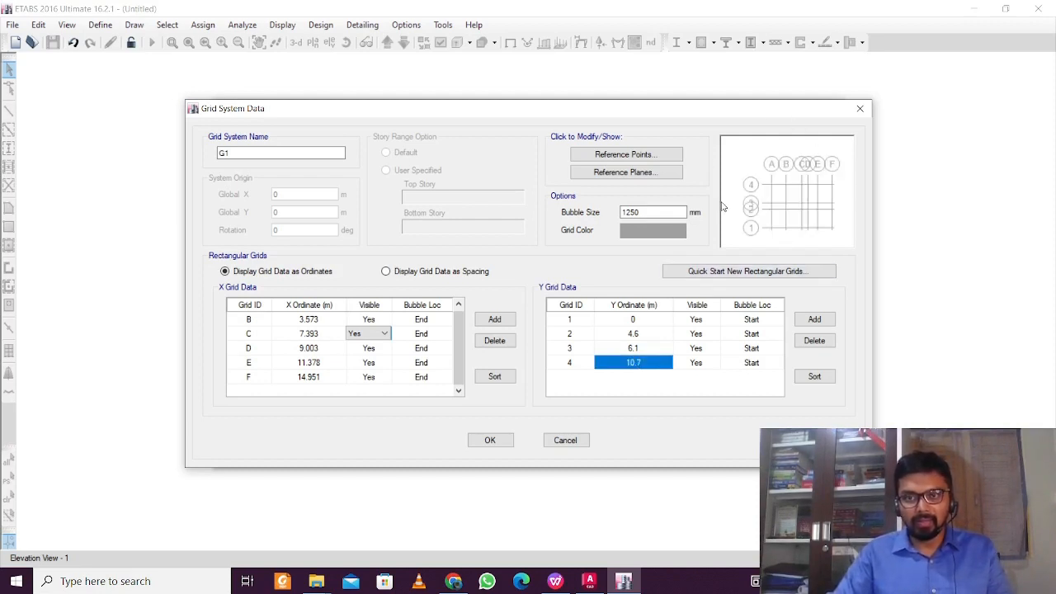
left_click(493, 440)
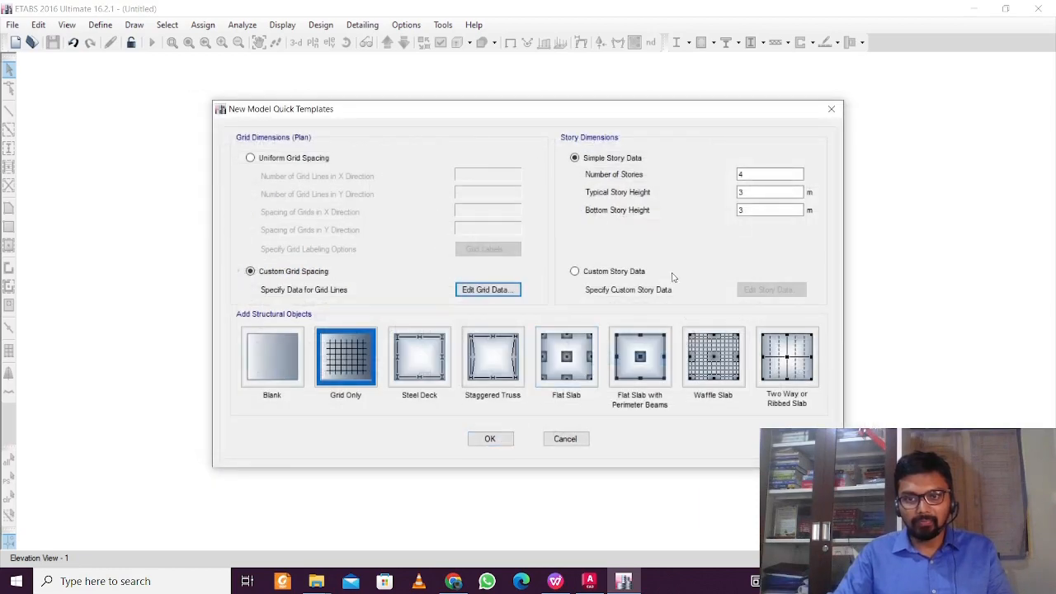
Switch the story dimensions to custom story data and enter a Story1 height of 1.9 m
left_click(611, 274)
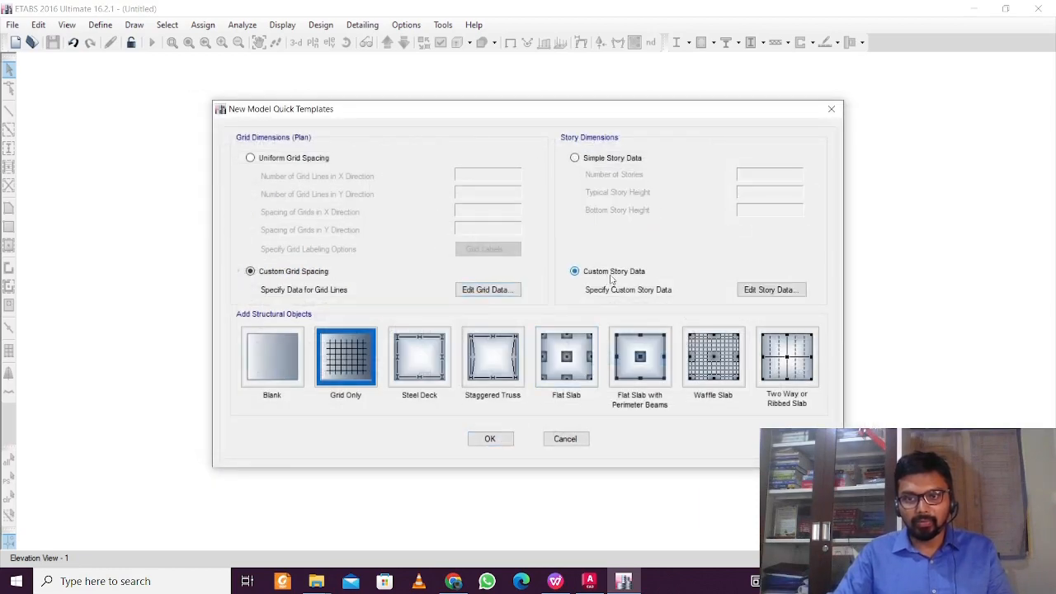
left_click(755, 290)
double_click(404, 230)
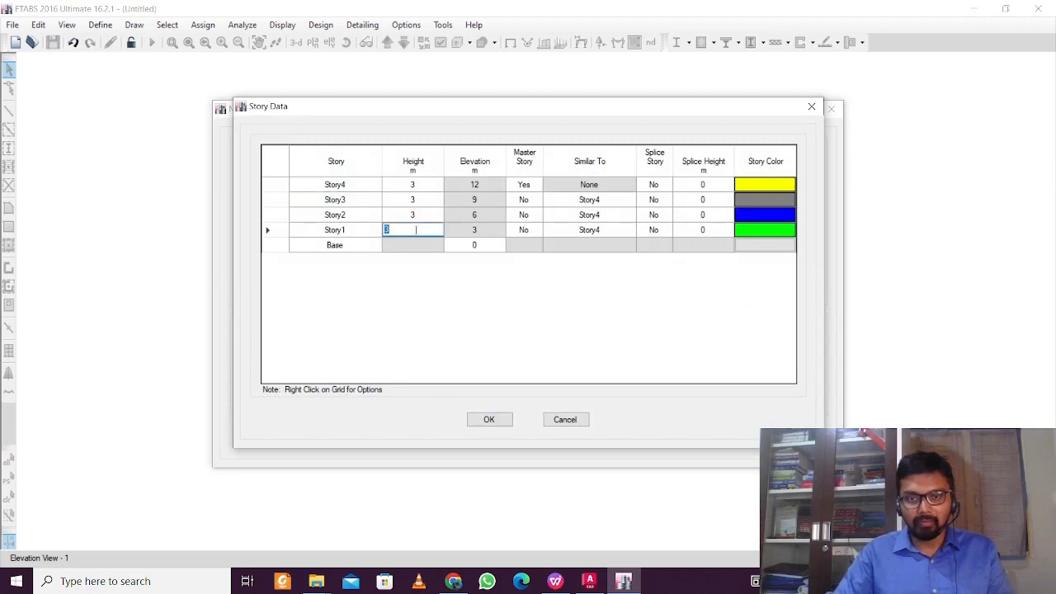
type("1.5")
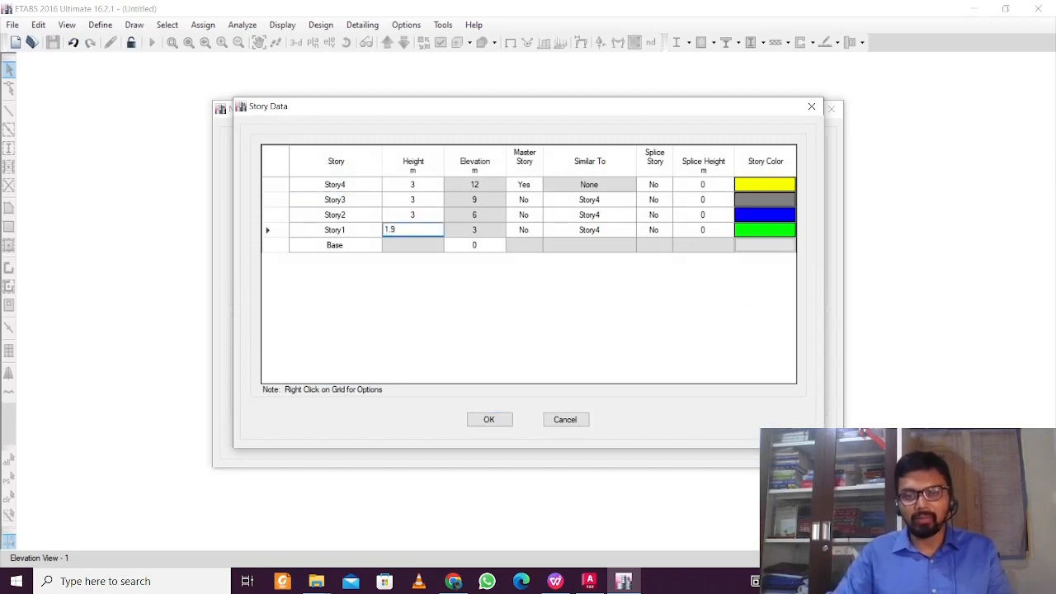
Examine the plinth height above ground level and the foundation depth in the AutoCAD footing section, and return to ETABS
left_click(590, 583)
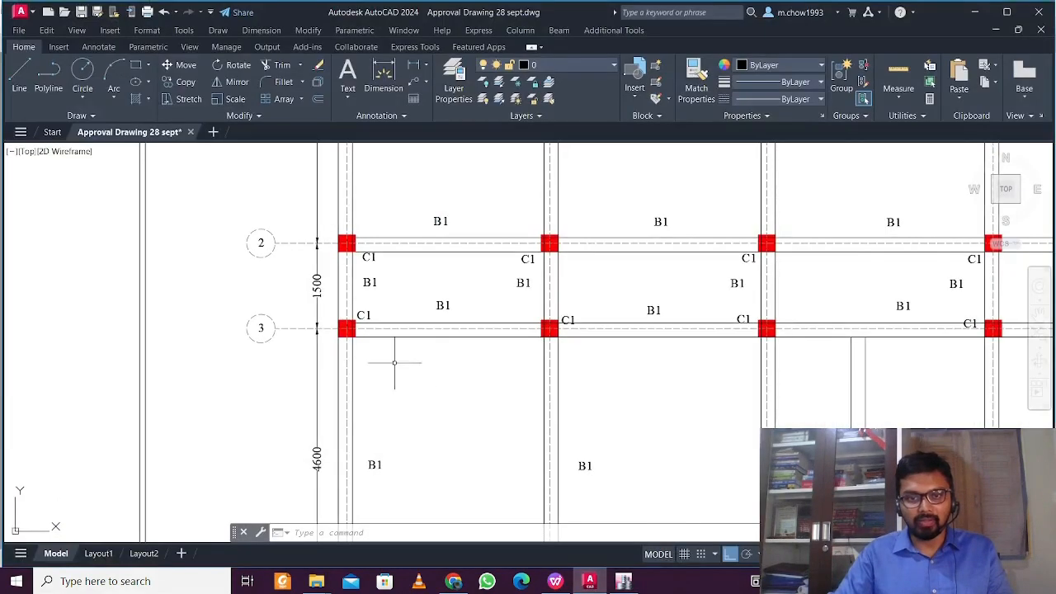
scroll(395, 362, "down", 8)
mouse_move(183, 375)
middle_mouse_down()
mouse_move(322, 373)
mouse_move(375, 367)
mouse_move(379, 354)
middle_mouse_up()
scroll(375, 363, "up", 8)
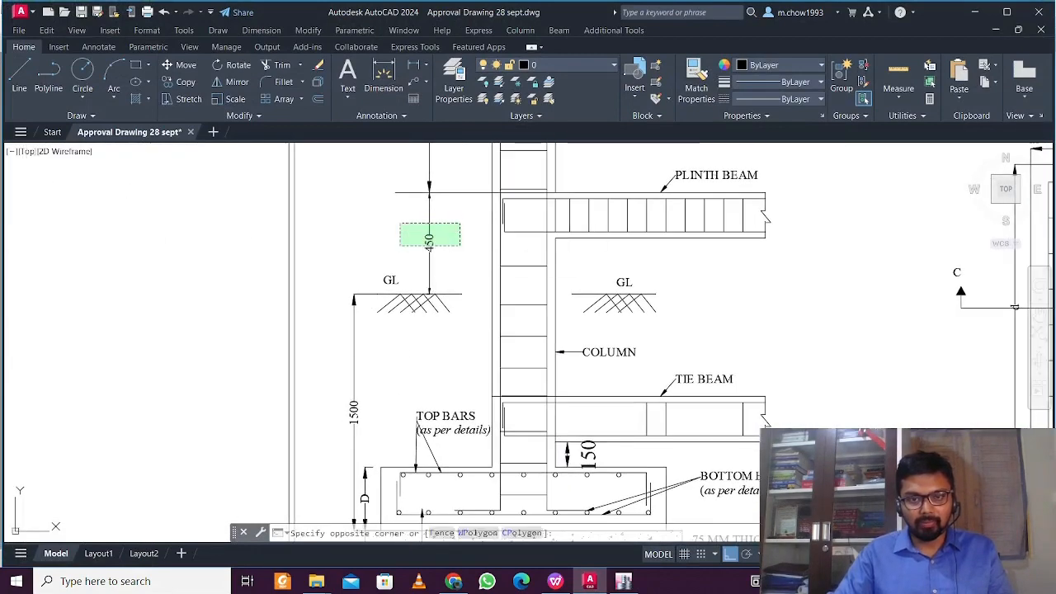
left_click(429, 240)
left_click(381, 417)
left_click(352, 387)
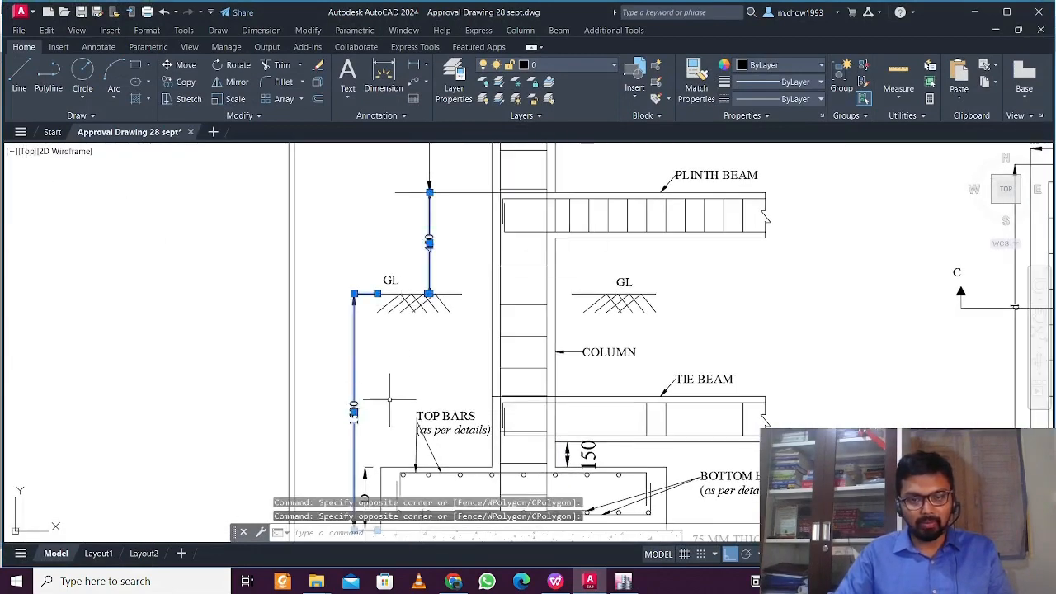
key("Escape")
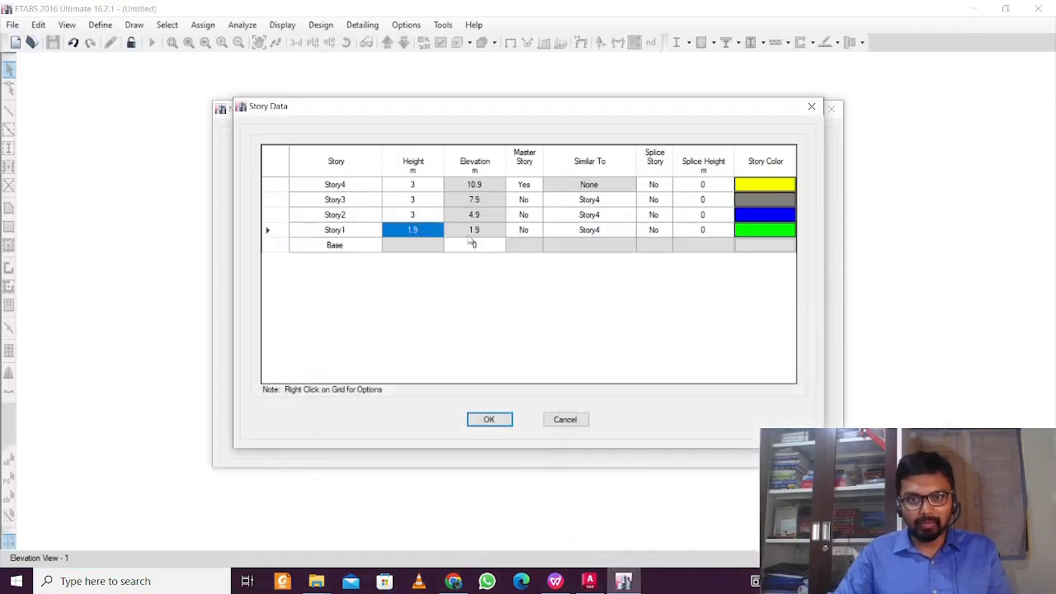
Set Story1's height to 1.95 m and the Base elevation to -1.95 m in the story data
left_click(433, 232)
type("1")
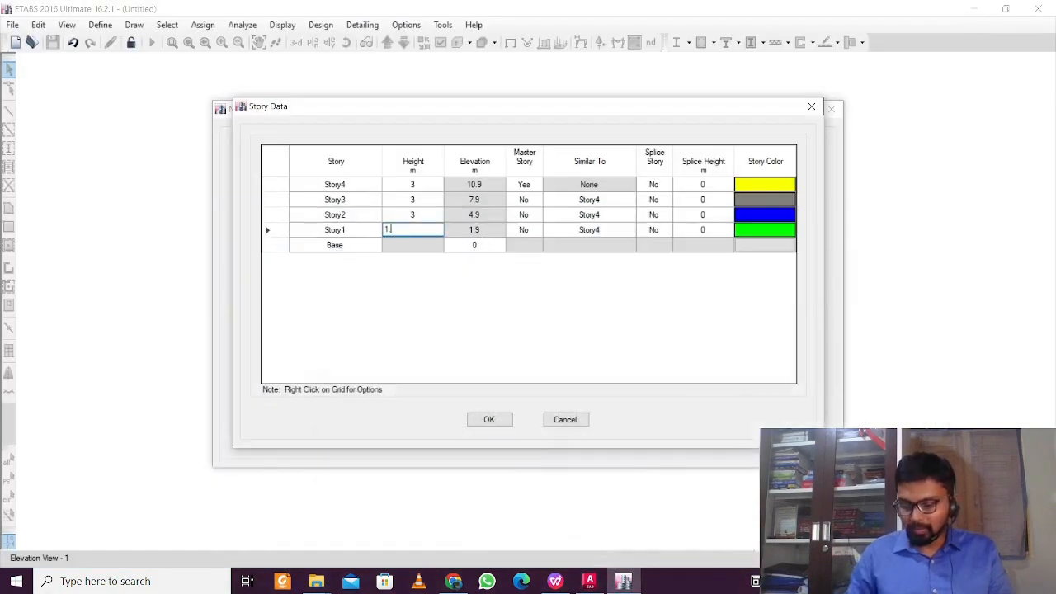
left_click(495, 248)
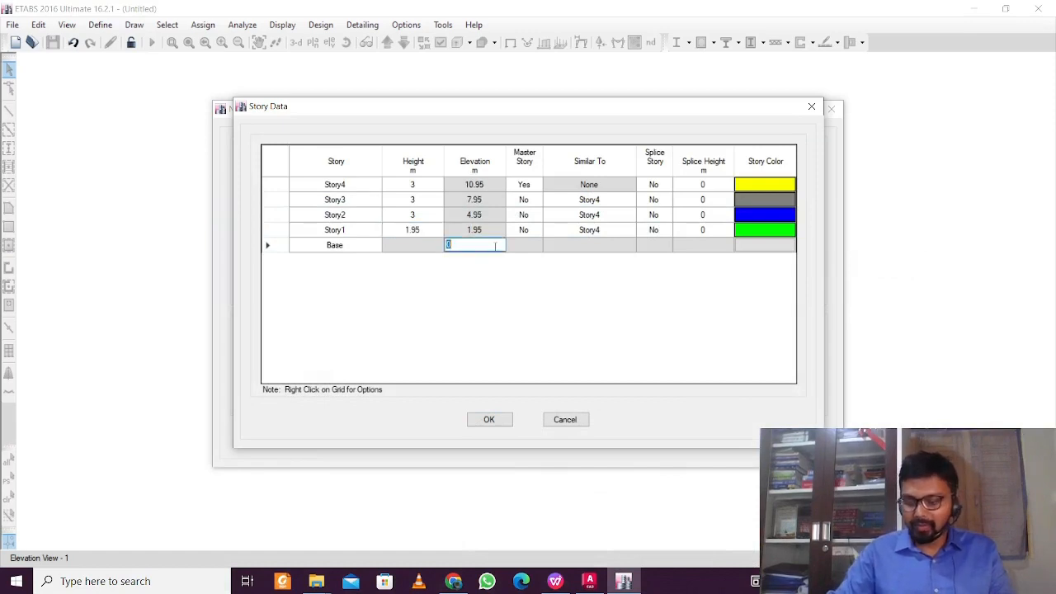
type("-1.9")
type("5")
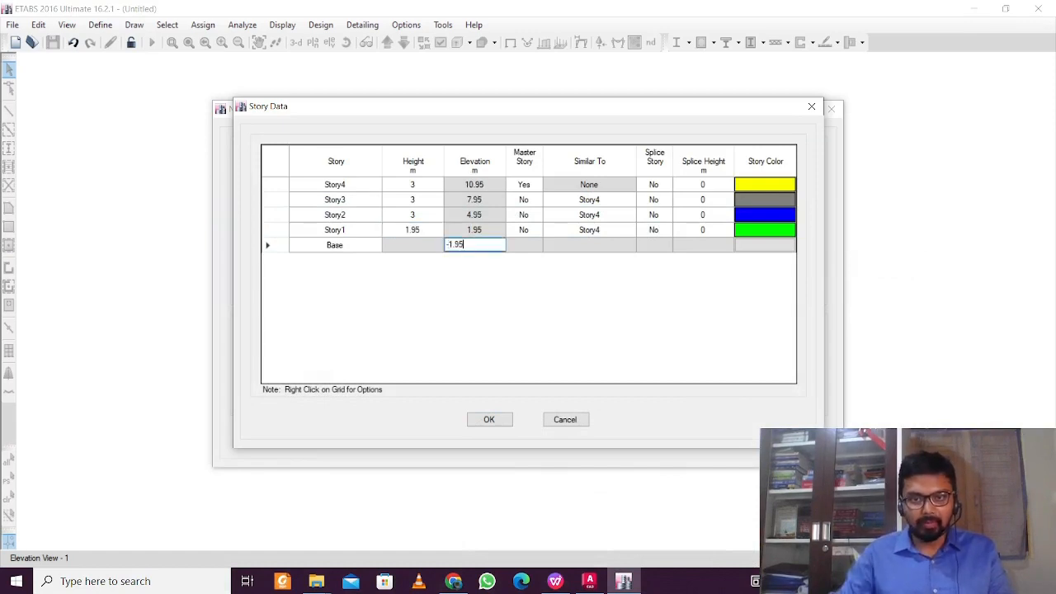
left_click(399, 229)
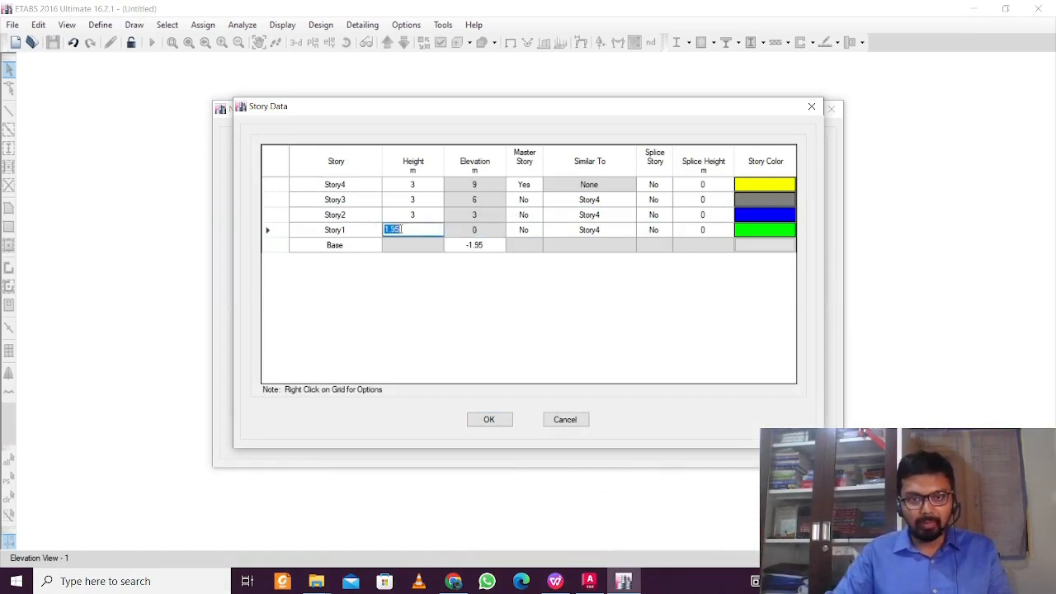
Rename Story1, the level directly above Base, as PL
left_click(346, 245)
left_click(348, 228)
left_click(359, 246)
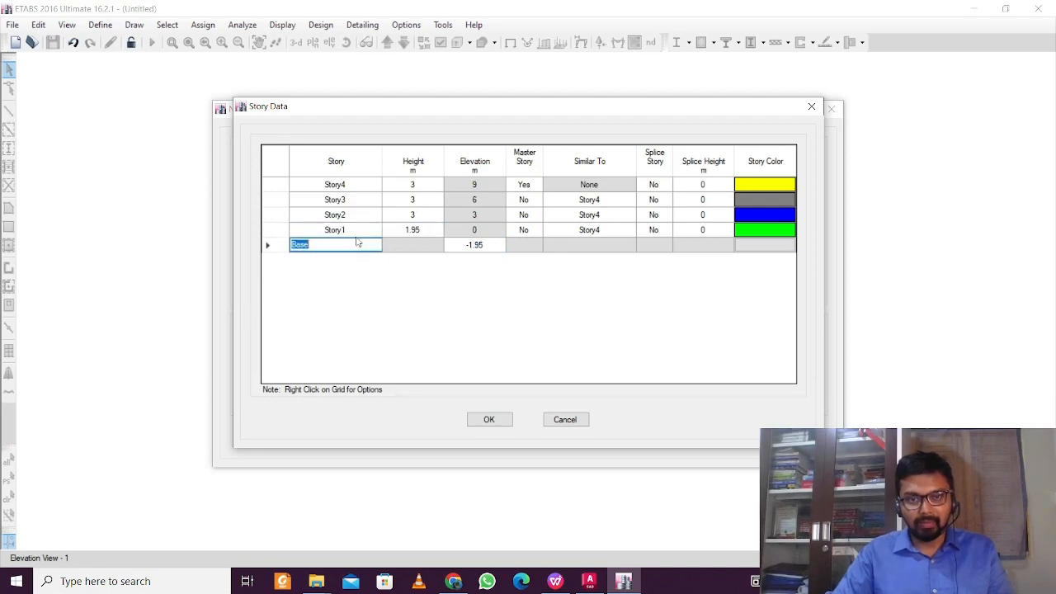
left_click(357, 235)
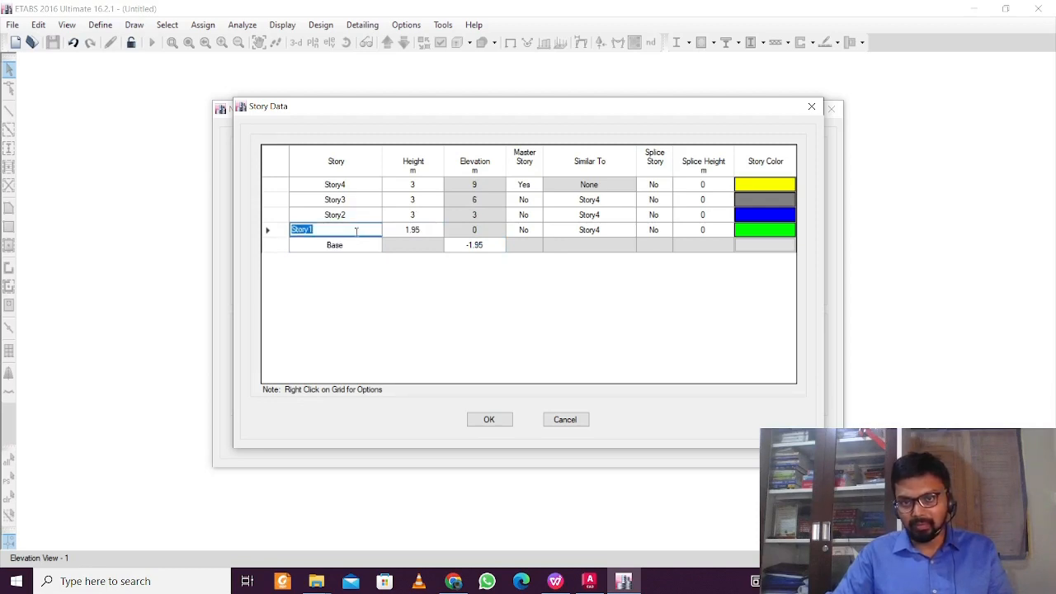
left_click(360, 249)
left_click(353, 232)
left_click(352, 231)
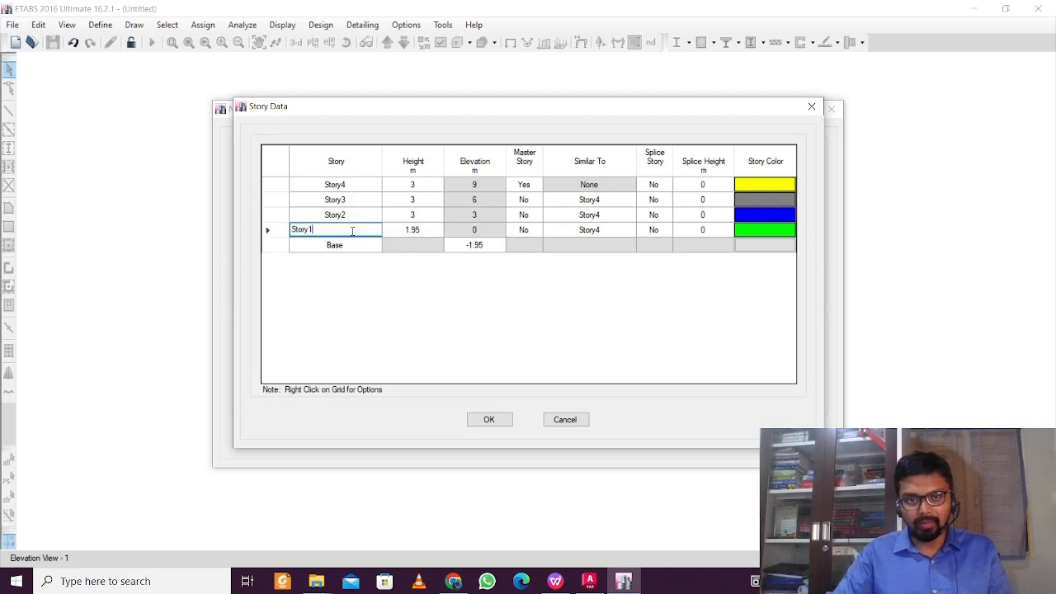
double_click(347, 230)
type("PL")
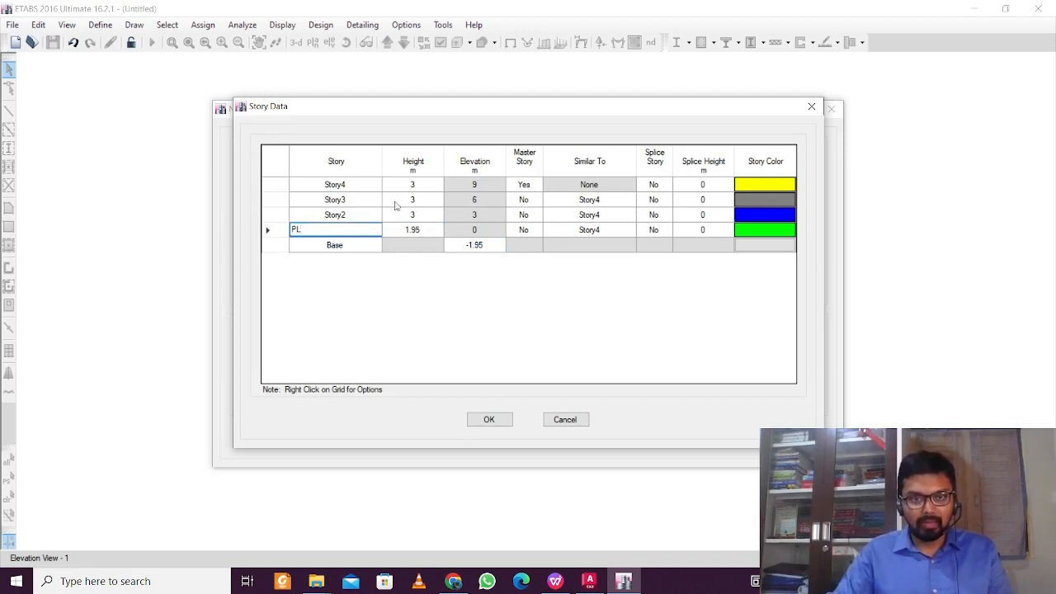
Rename the three levels above PL, in ascending order, as Story1, Story2 and Story3
left_click(357, 221)
left_click(356, 215)
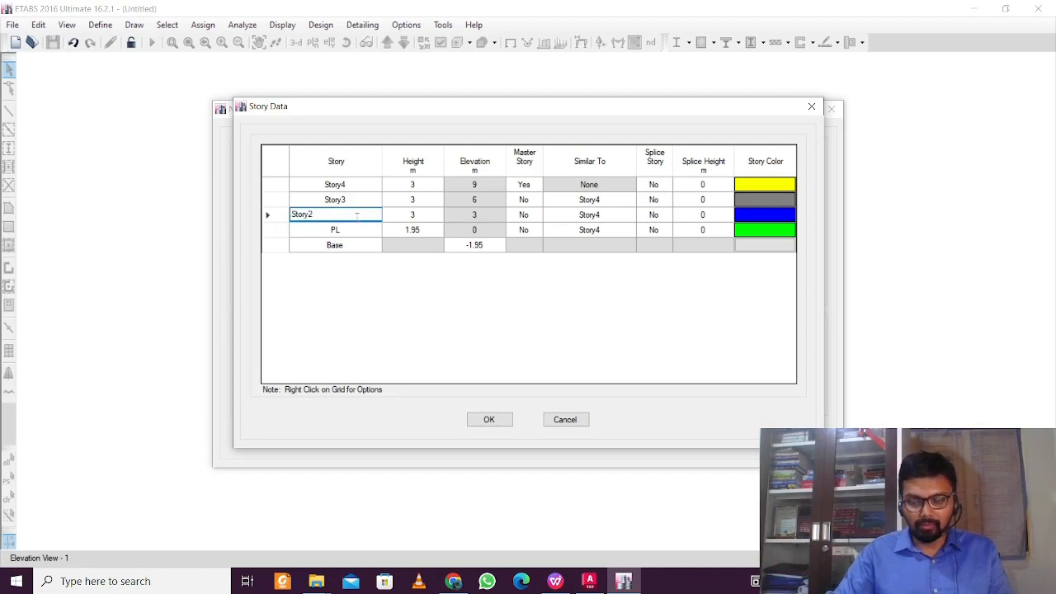
key("BackSpace")
type("1")
left_click(365, 200)
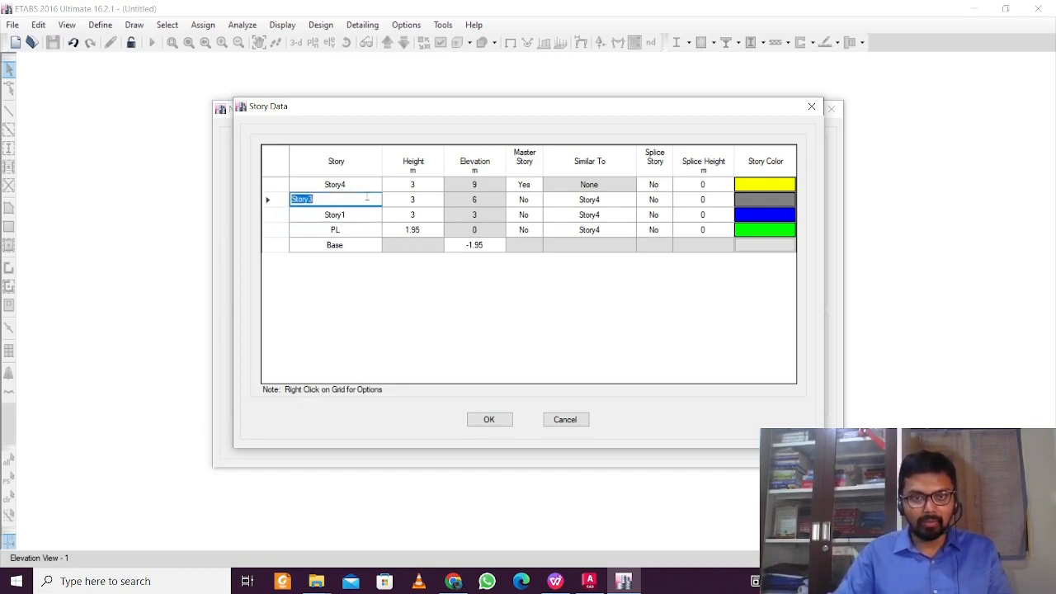
left_click(366, 198)
key("BackSpace")
type("2")
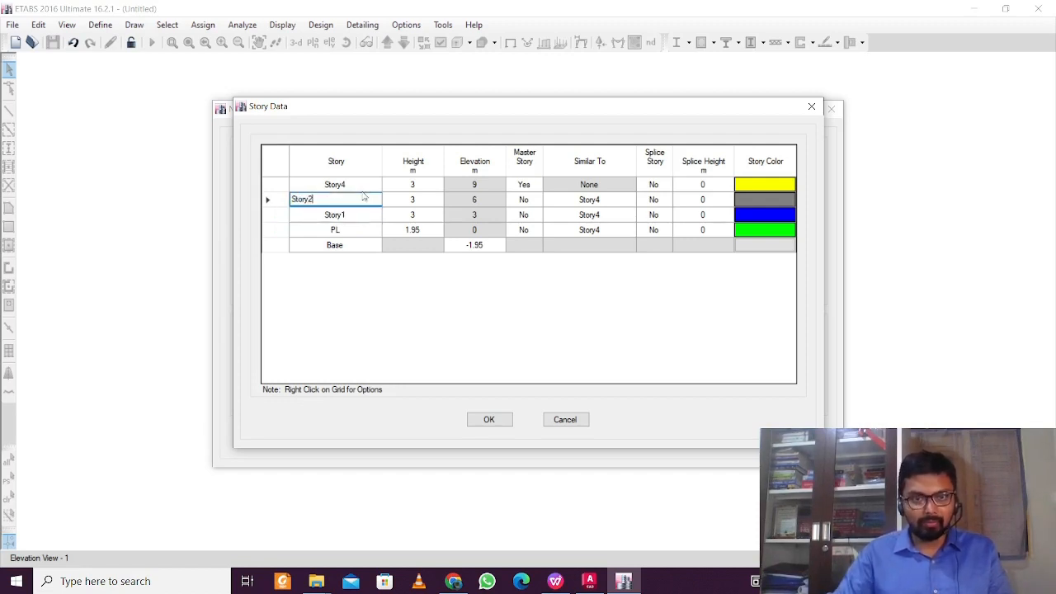
left_click(364, 184)
left_click(364, 184)
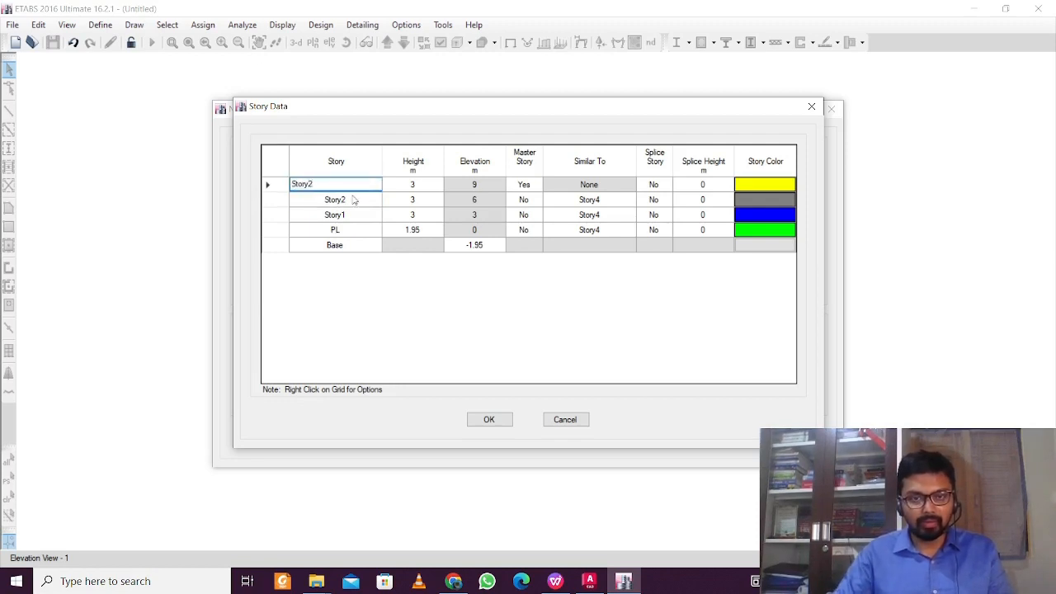
type("3")
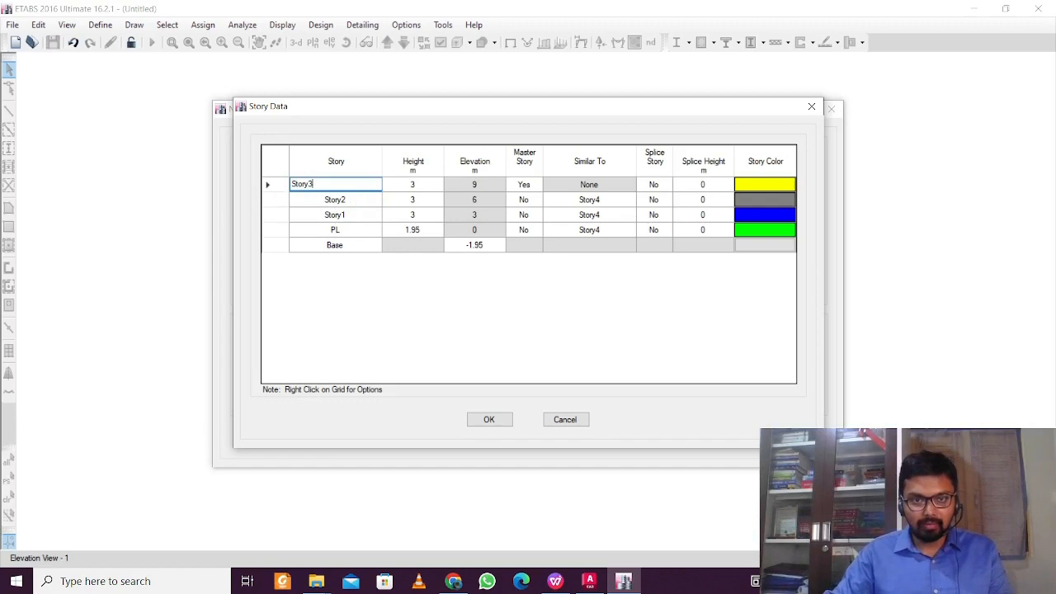
Review the names, heights and elevations of all levels from Base up to Story3
left_click(357, 234)
left_click(354, 245)
left_click(365, 217)
left_click(348, 202)
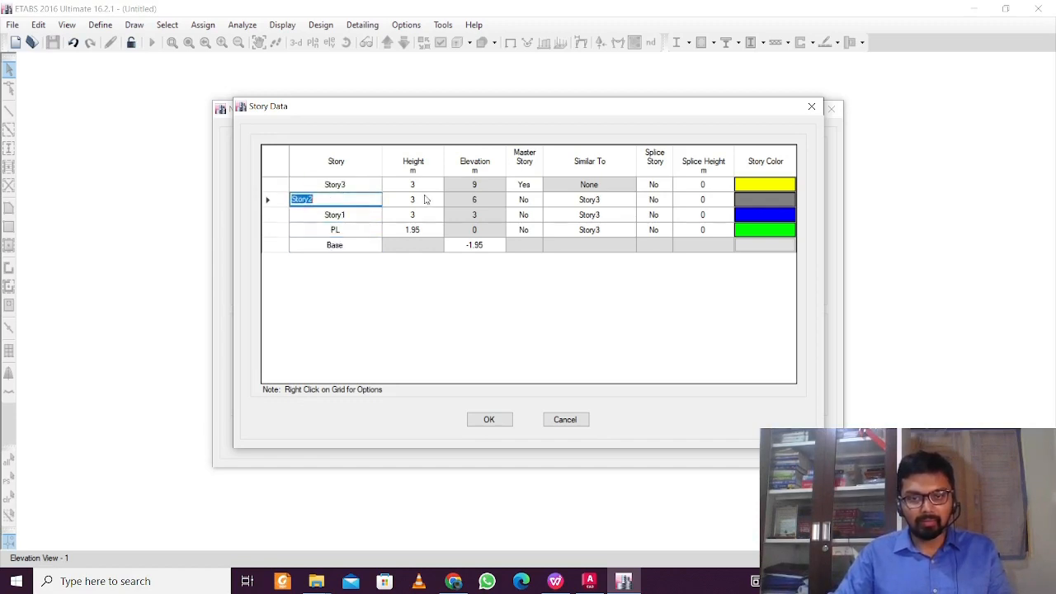
left_click(427, 201)
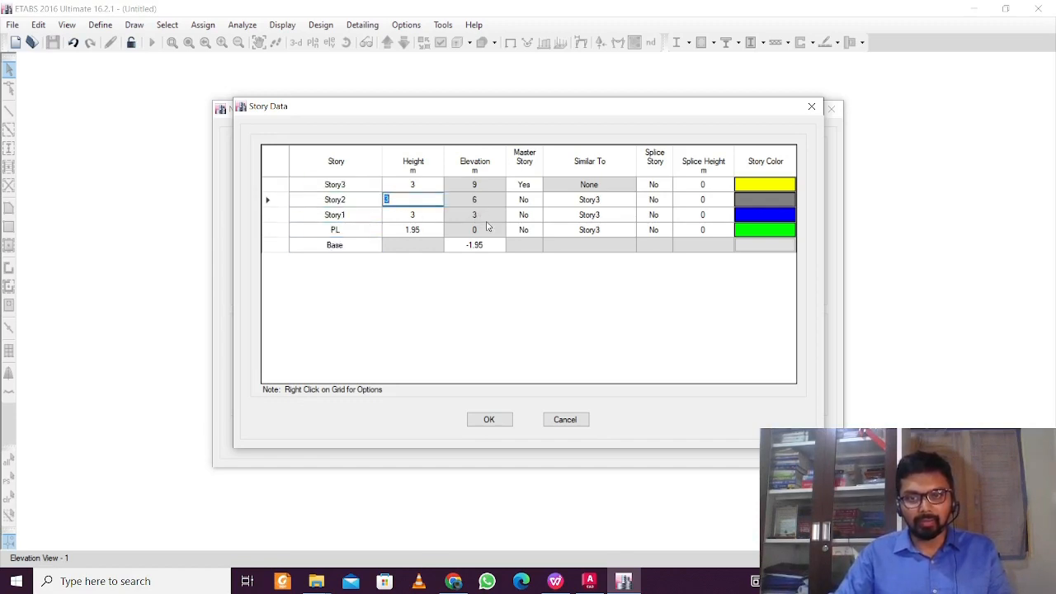
left_click(485, 220)
left_click(485, 200)
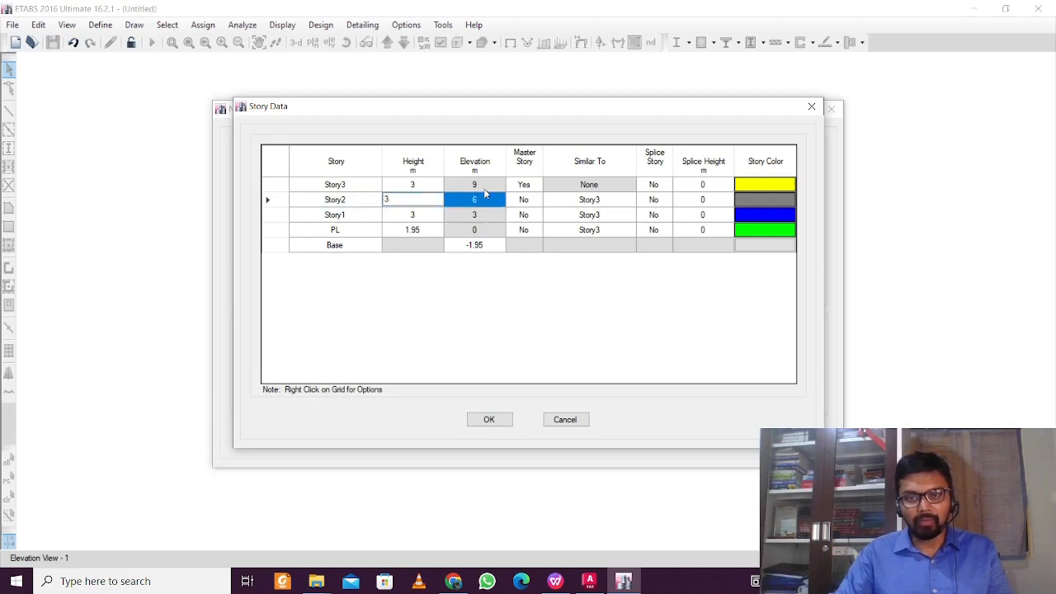
left_click(485, 187)
left_click(492, 202)
left_click(491, 216)
left_click(490, 231)
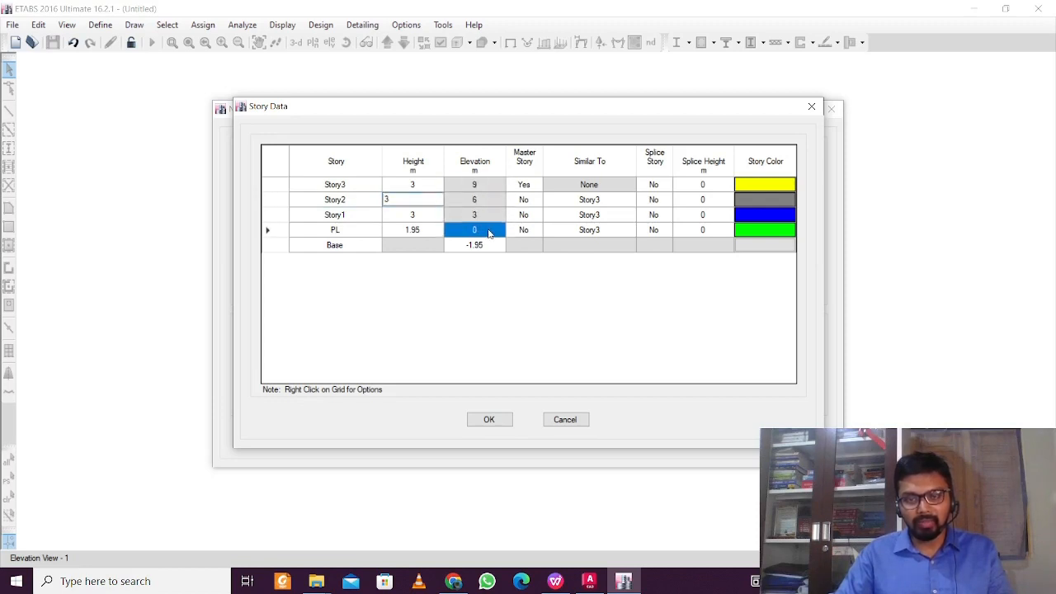
left_click(485, 244)
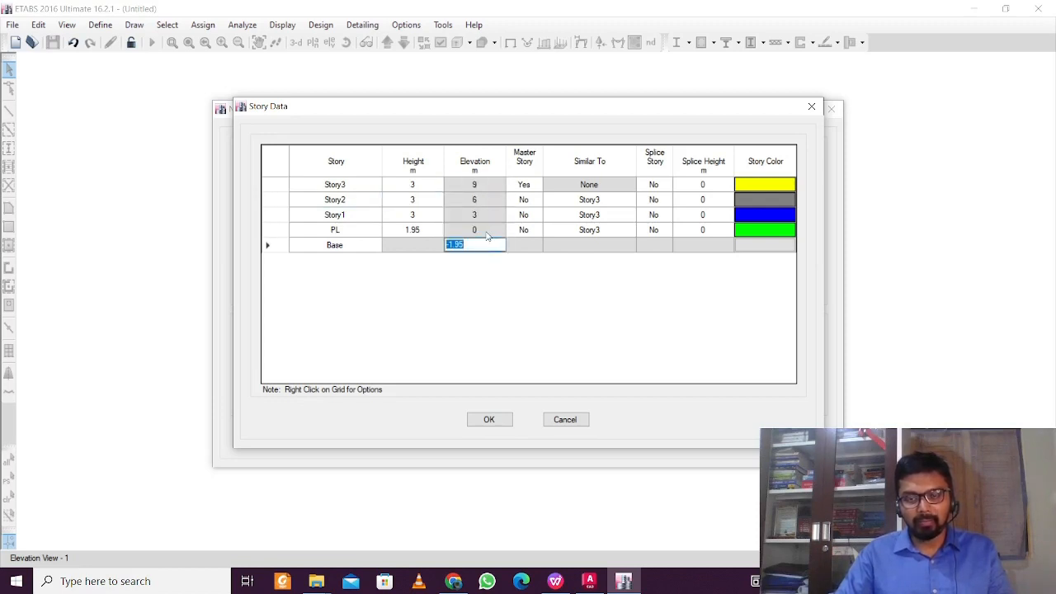
left_click(493, 235)
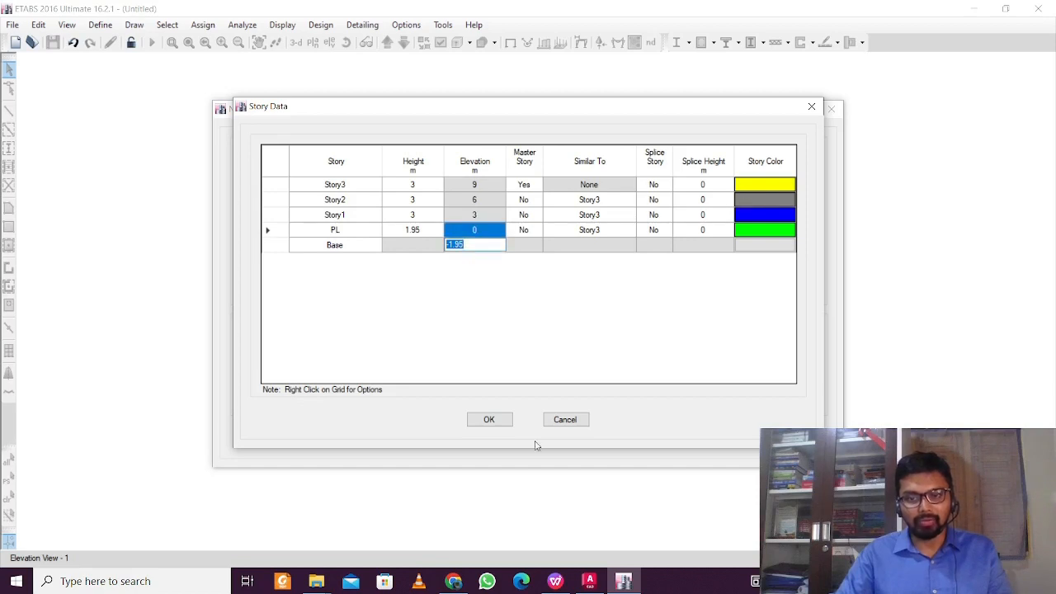
Accept the custom story data and create the new model with the Grid Only template
left_click(488, 419)
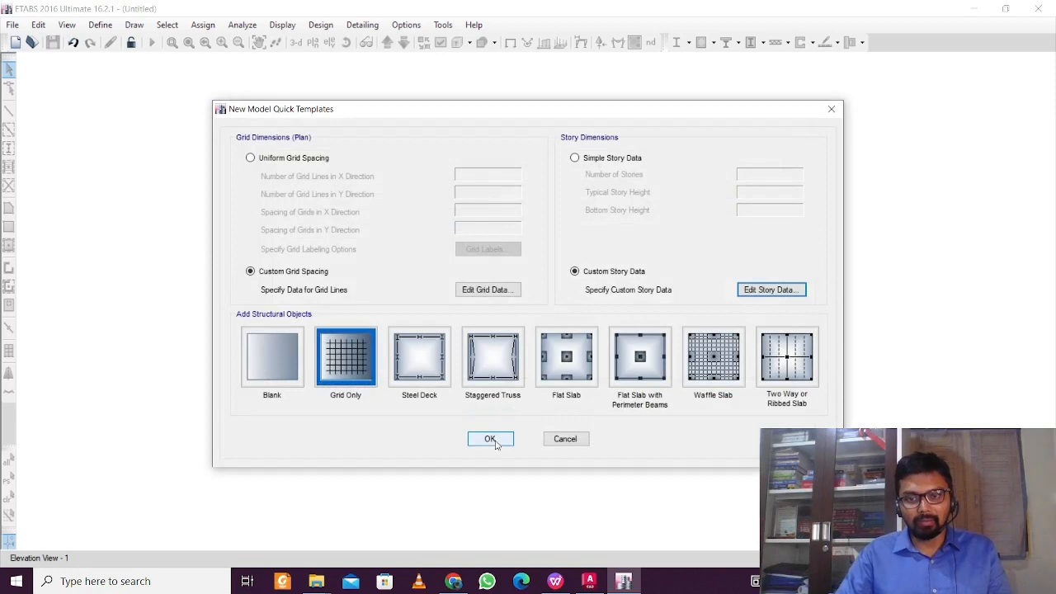
left_click(493, 438)
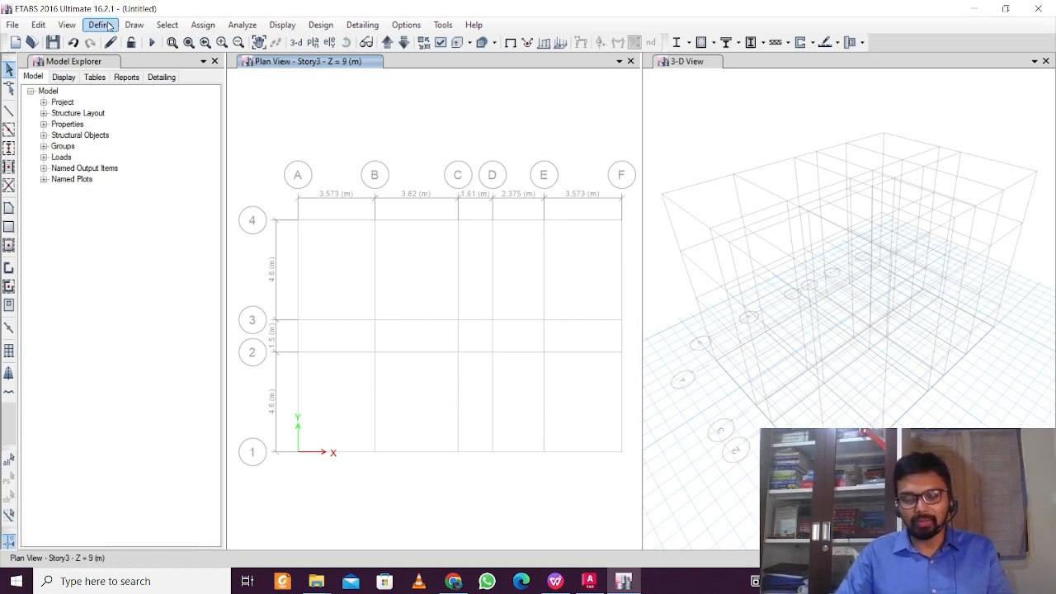
Open the material definitions and rename the 4000Psi concrete material as M20
left_click(108, 26)
left_click(108, 26)
left_click(109, 26)
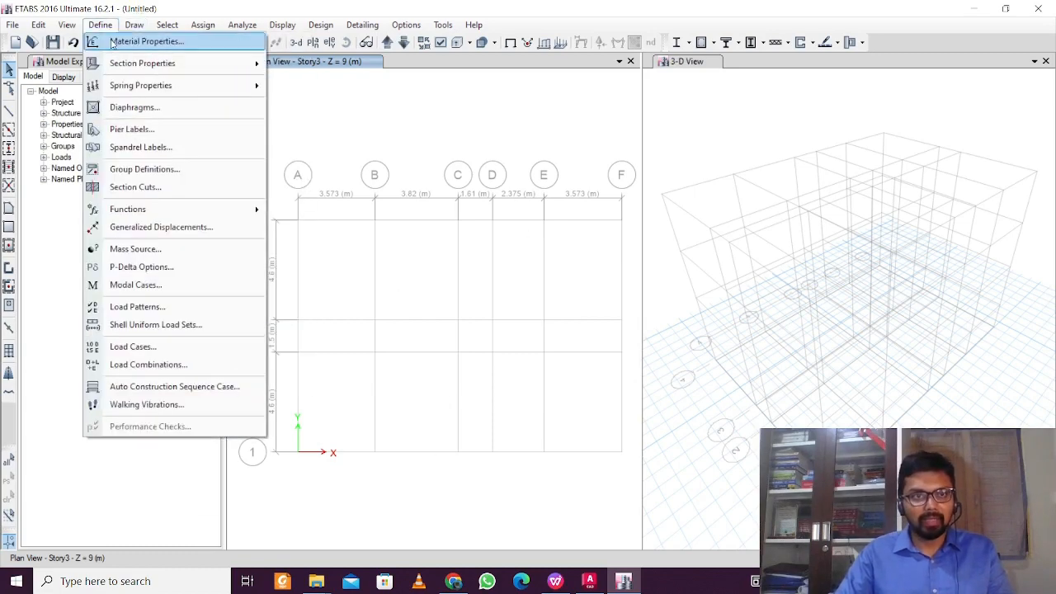
left_click(112, 44)
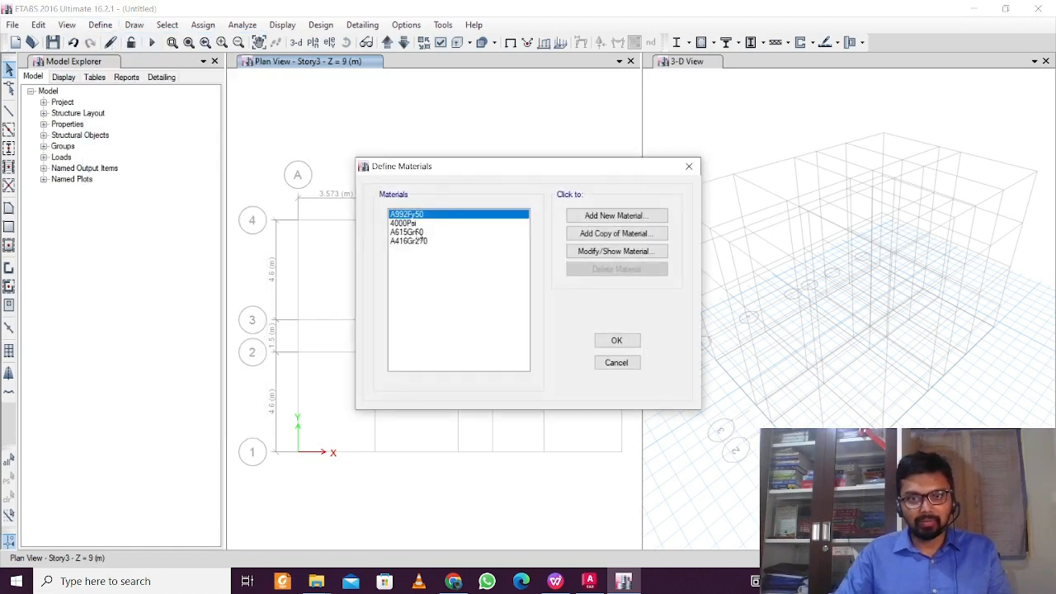
left_click(421, 240)
left_click(418, 223)
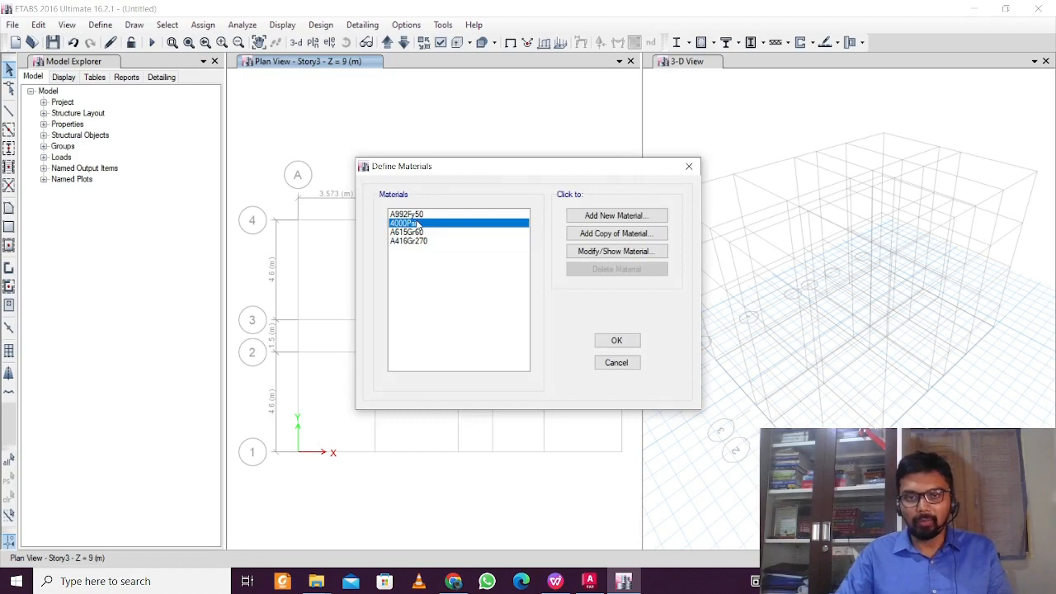
left_click(627, 252)
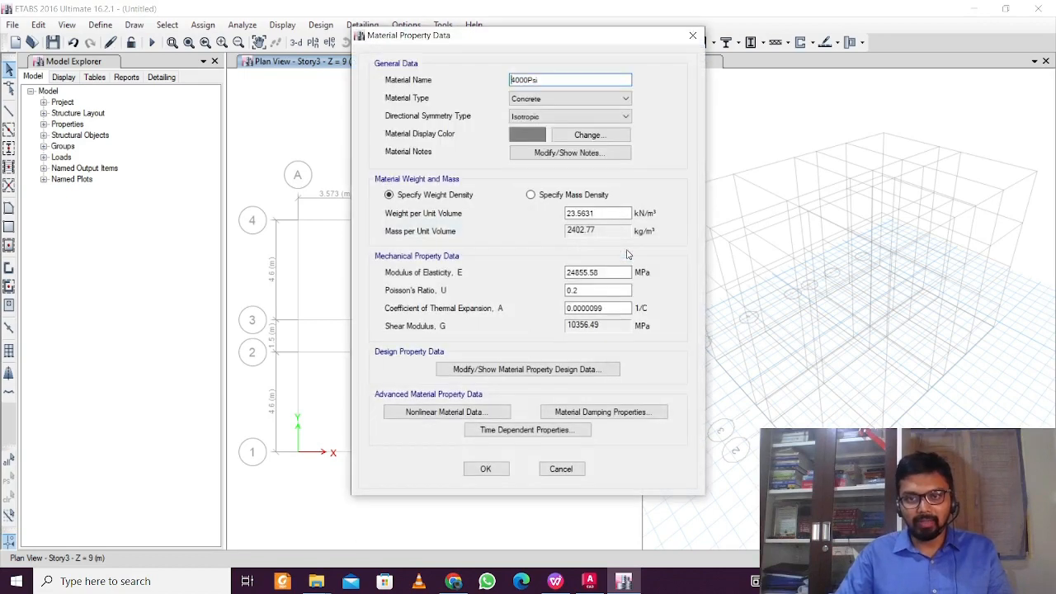
double_click(545, 79)
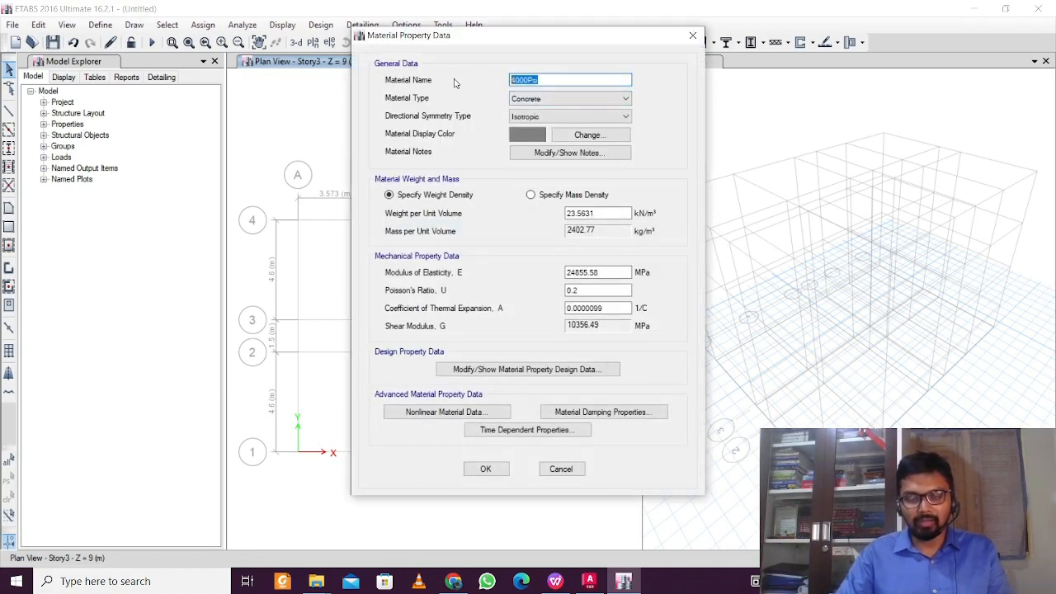
type("M20")
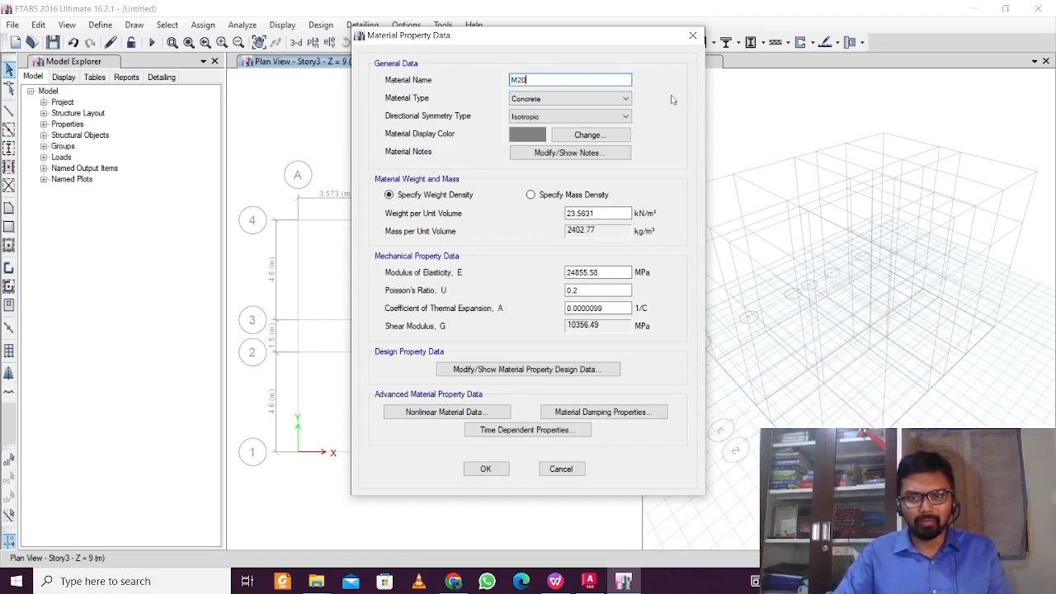
Set M20's concrete cube compressive strength fck to 20 MPa in its design data and accept it
left_click(557, 372)
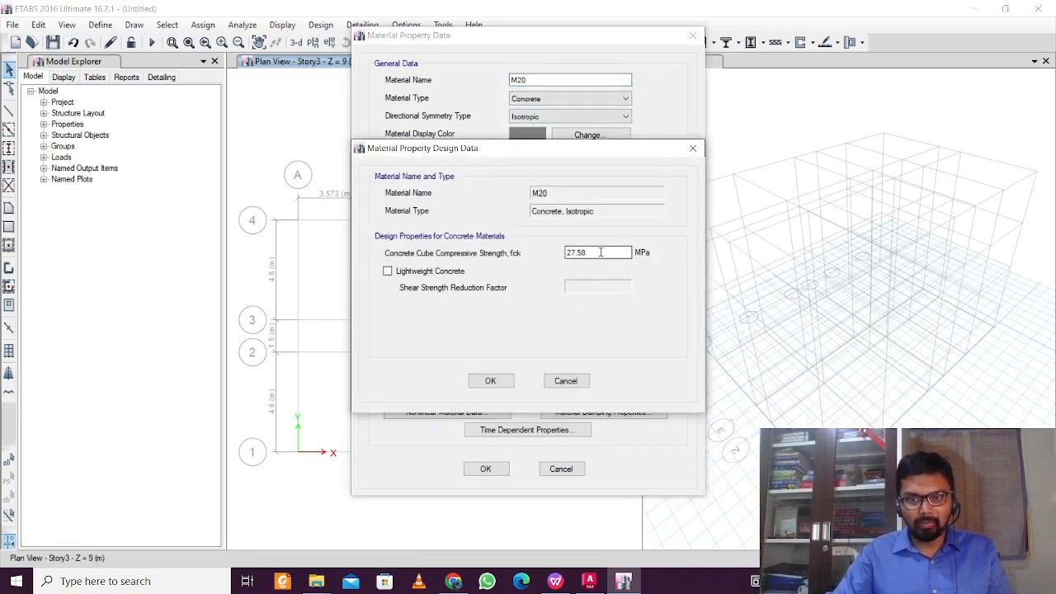
double_click(601, 254)
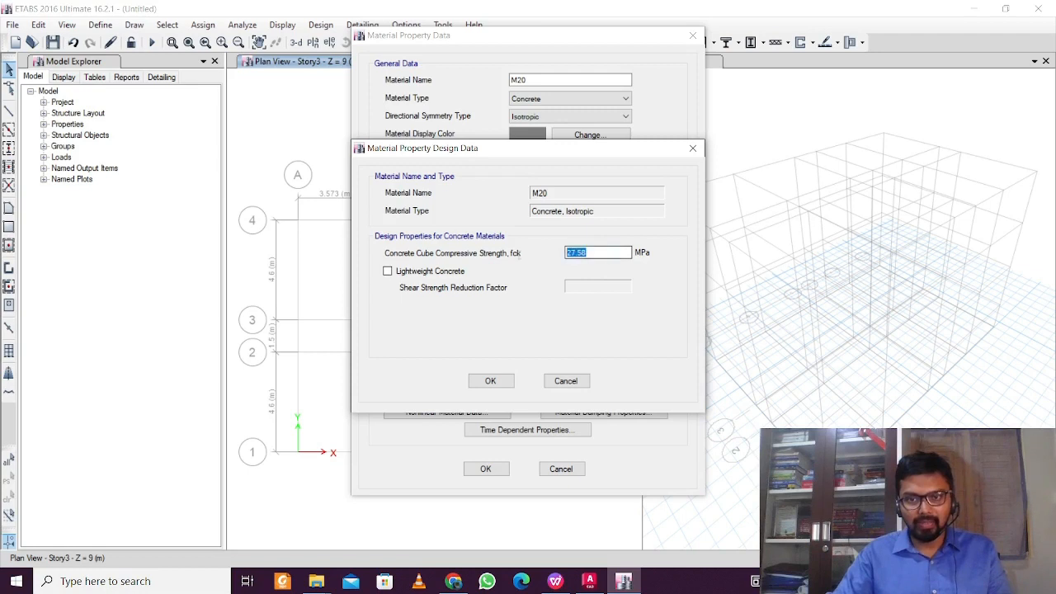
type("20")
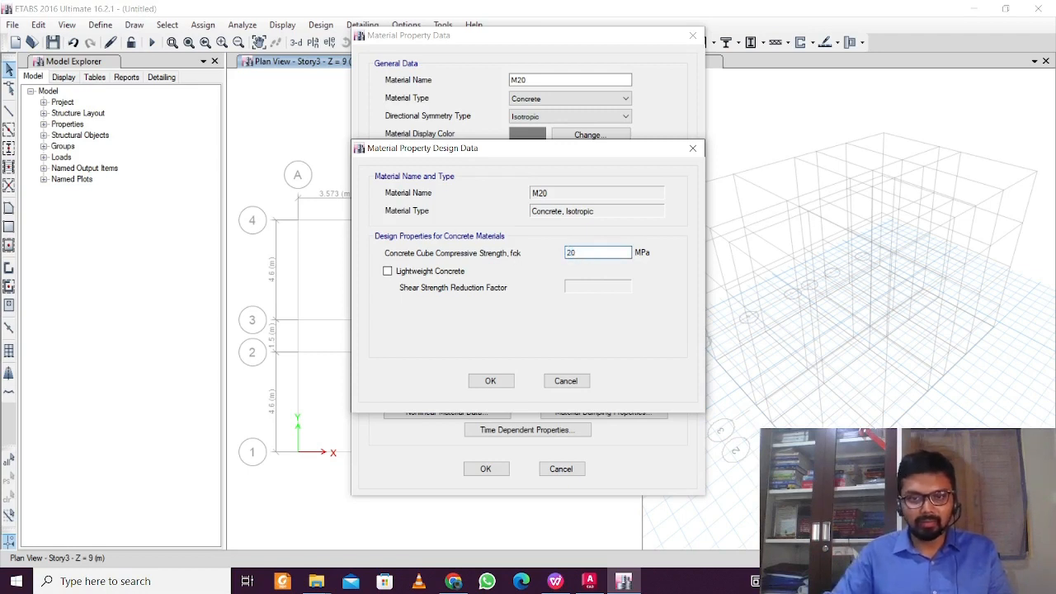
left_click(499, 381)
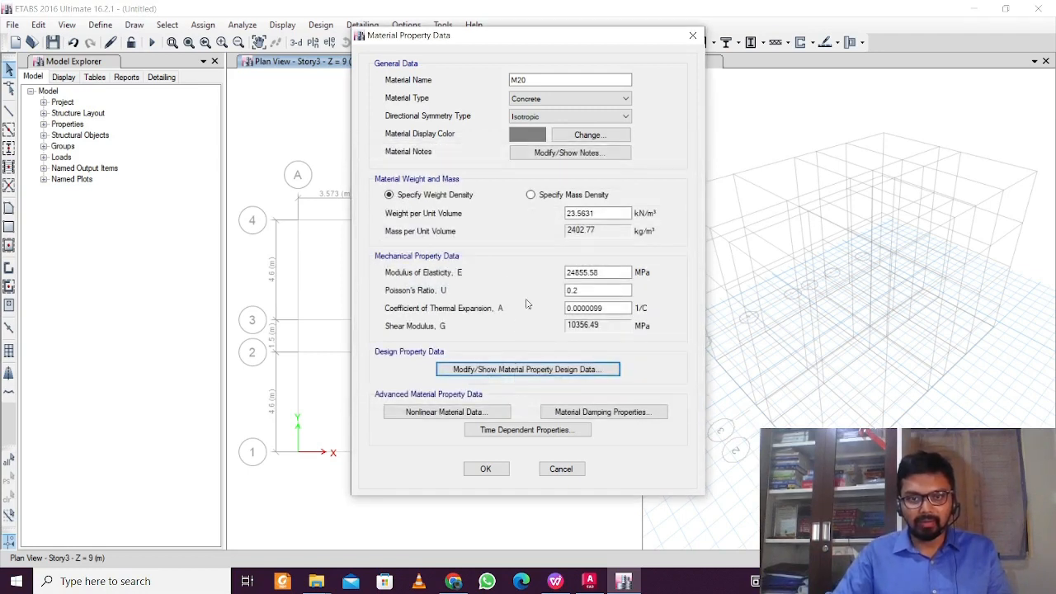
Set M20's weight per unit volume to 25 kN/m³ and accept the material properties
double_click(614, 214)
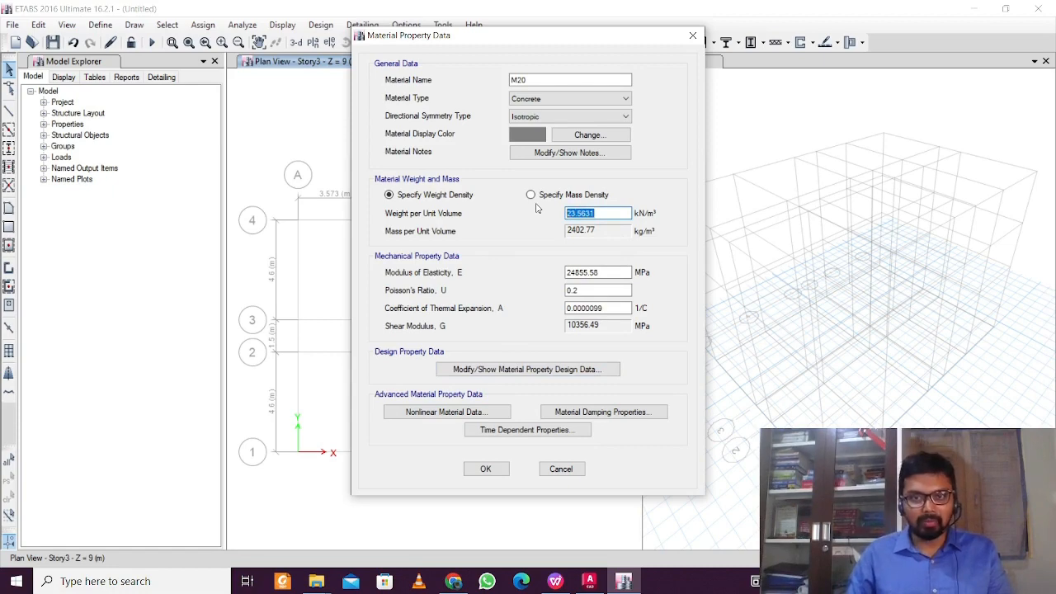
type("25")
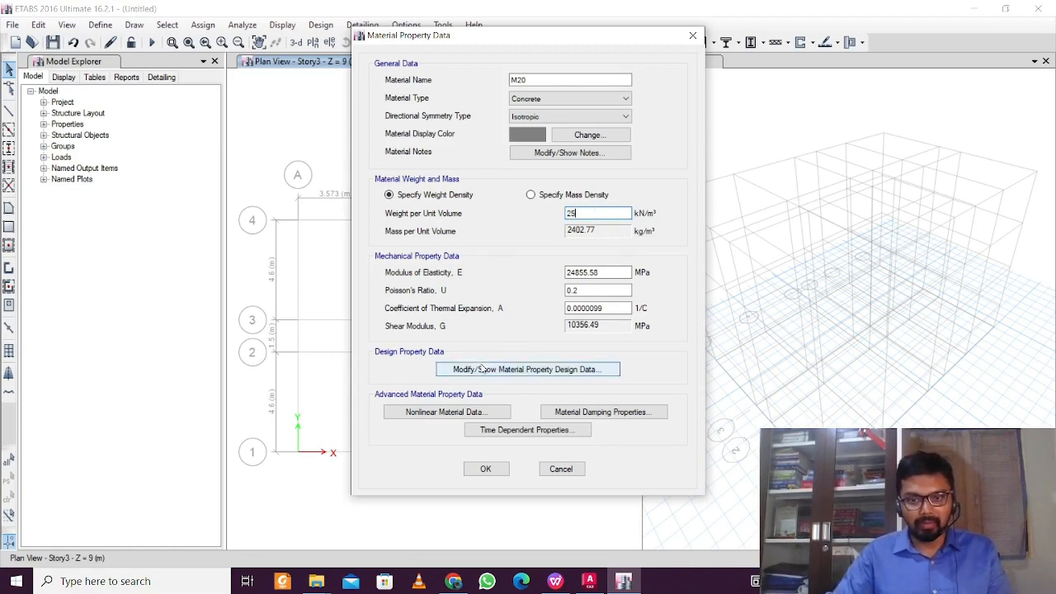
left_click(486, 467)
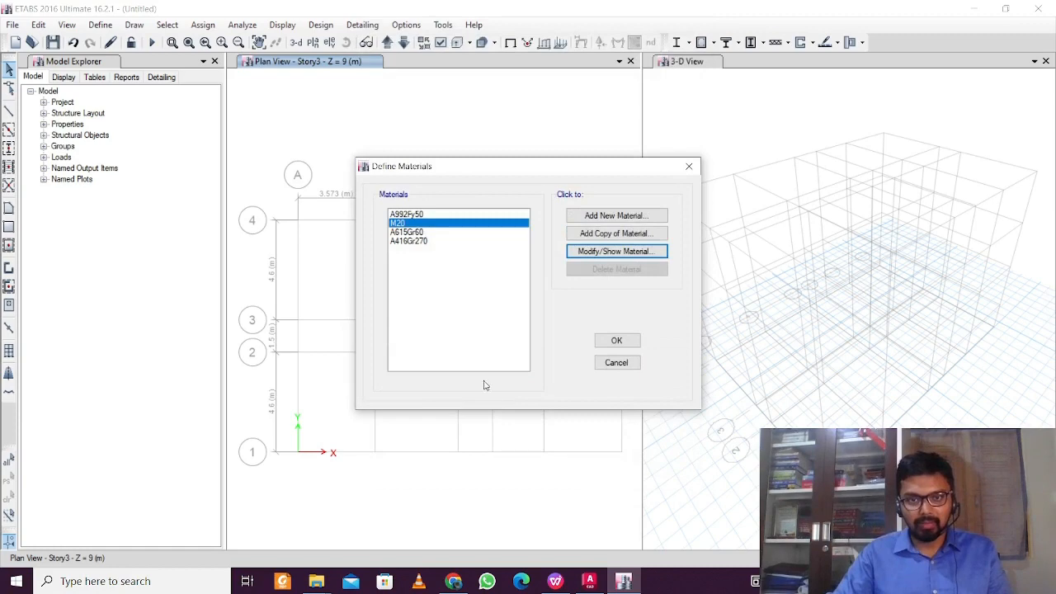
Rename the A615Gr60 rebar material as Fe 550 and open its design property data
double_click(412, 215)
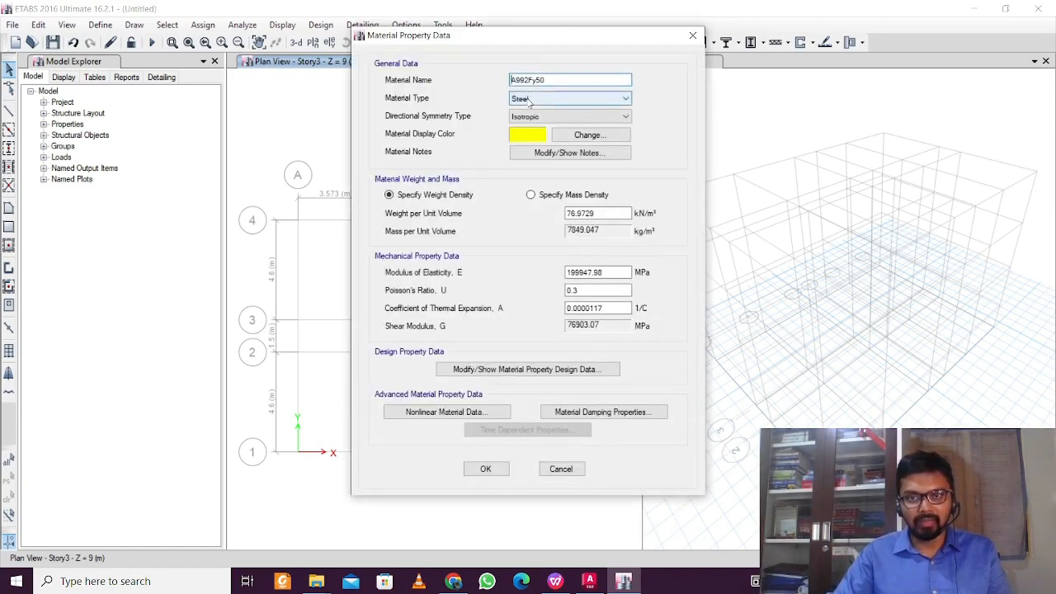
left_click(693, 36)
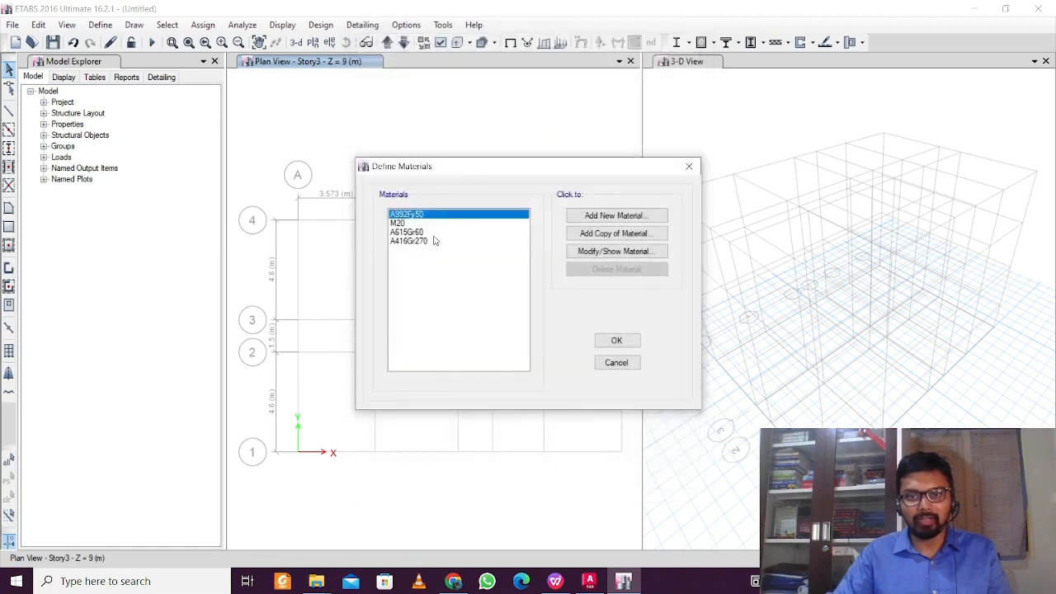
left_click(431, 233)
double_click(431, 235)
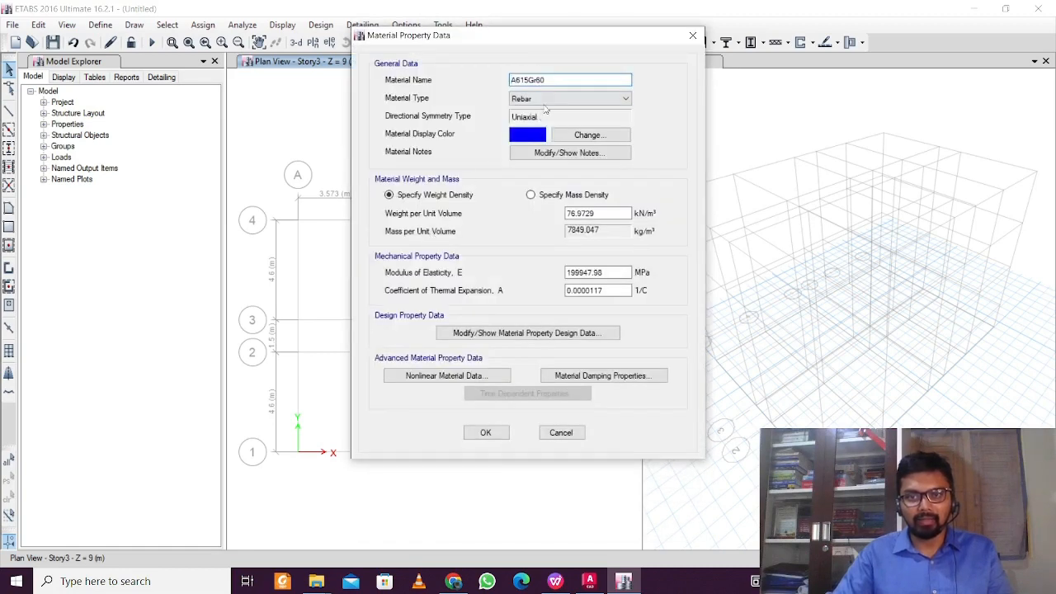
double_click(528, 80)
type("Fe")
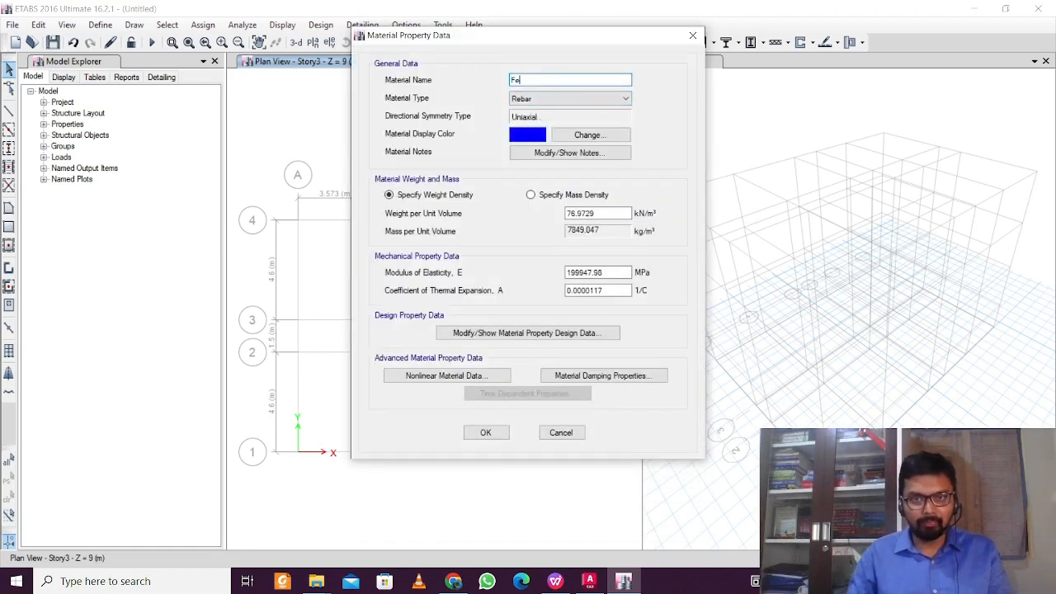
type(" 550")
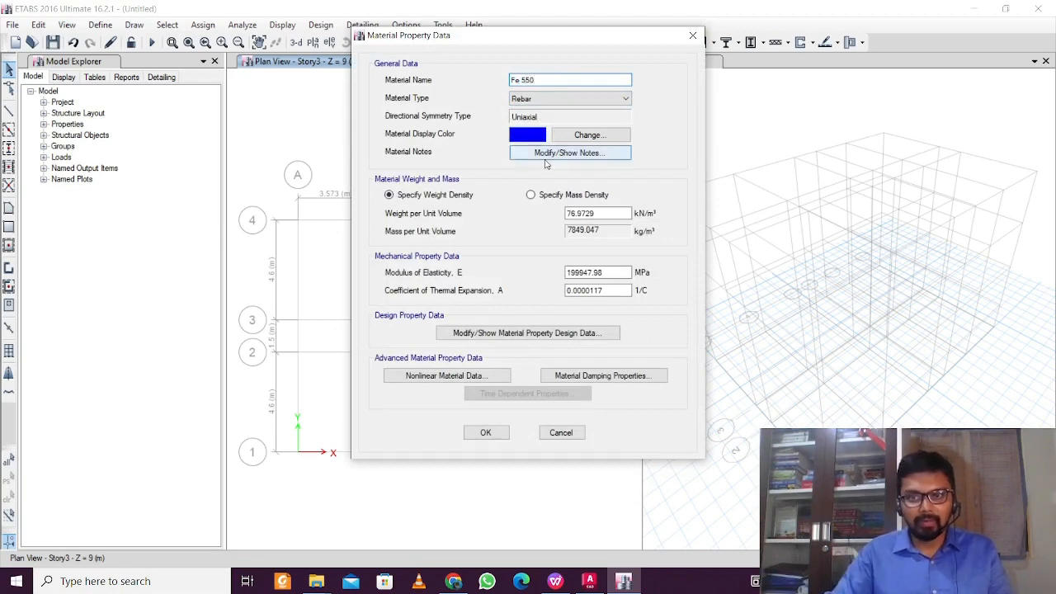
left_click(553, 334)
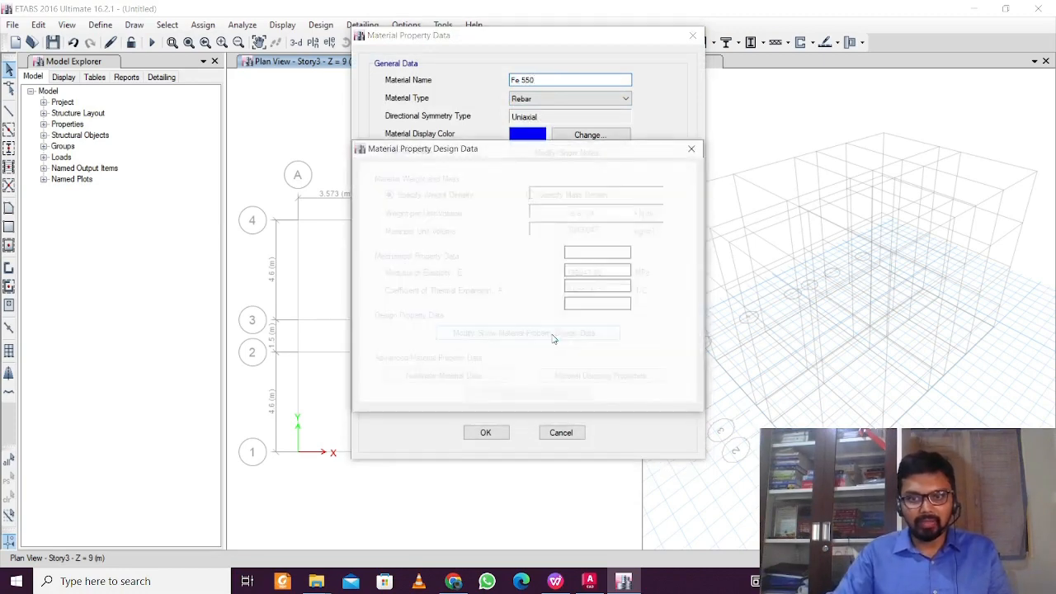
Switch to the ETABS Tutorial presentation and check the steel's yield and ultimate tensile strengths on the Material Properties slide
left_click(555, 581)
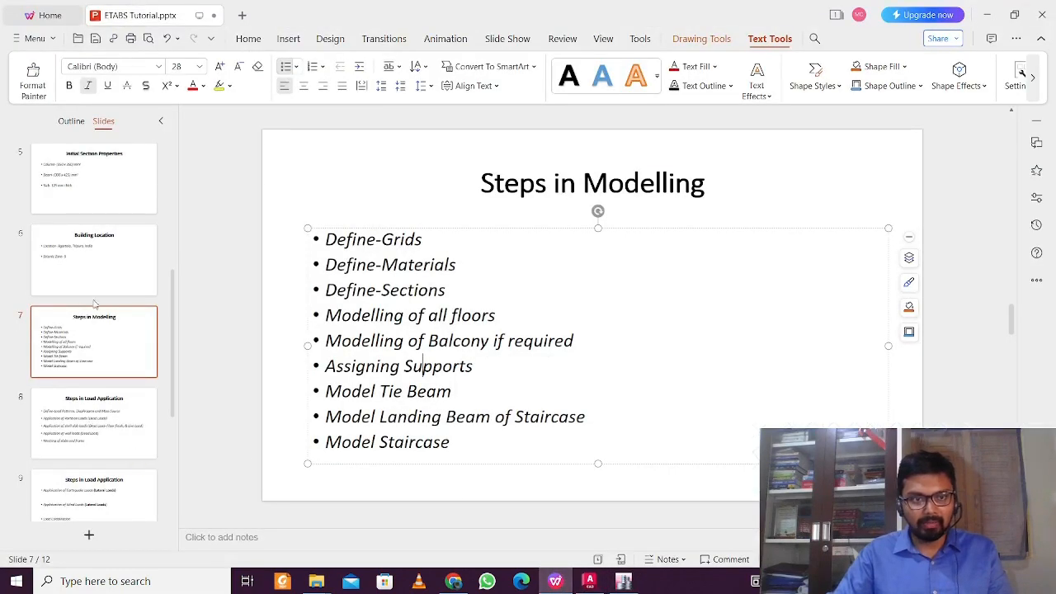
left_click(96, 262)
left_click(113, 188)
scroll(122, 192, "up", 2)
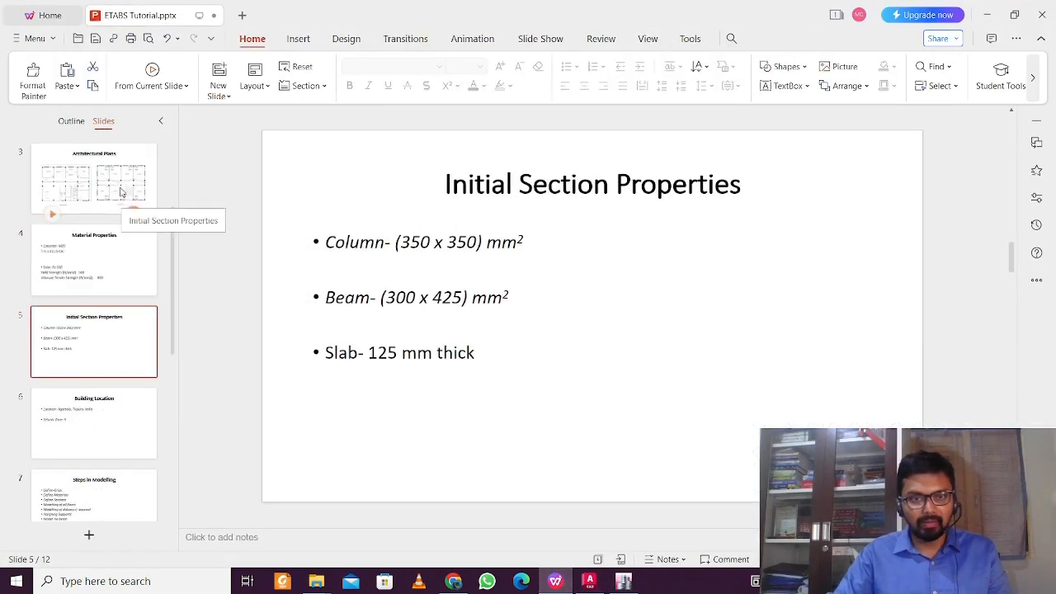
left_click(121, 192)
left_click(123, 252)
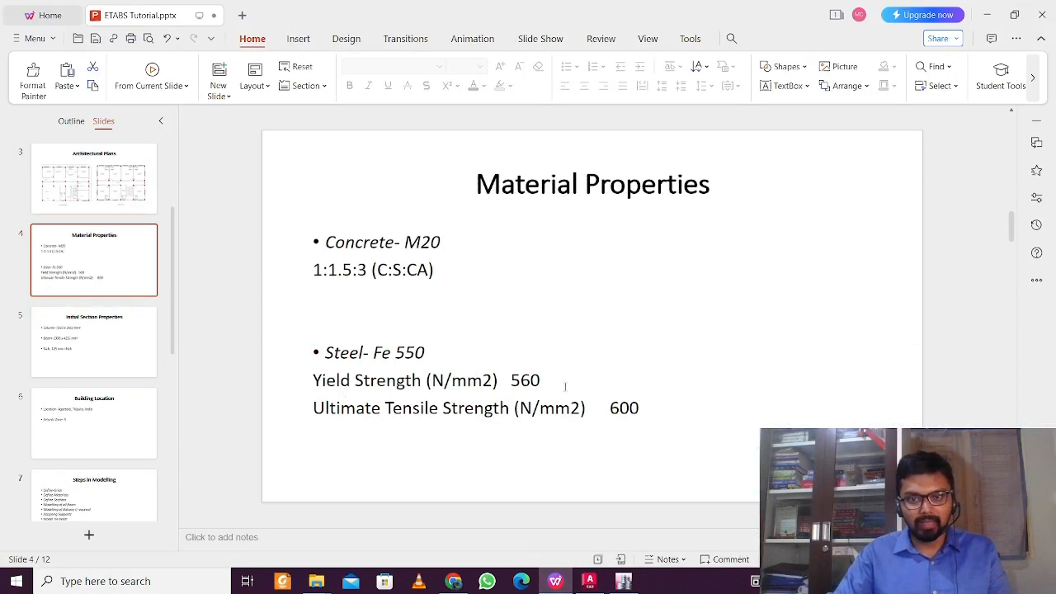
left_click_drag(565, 385, 508, 382)
left_click_drag(674, 418, 591, 412)
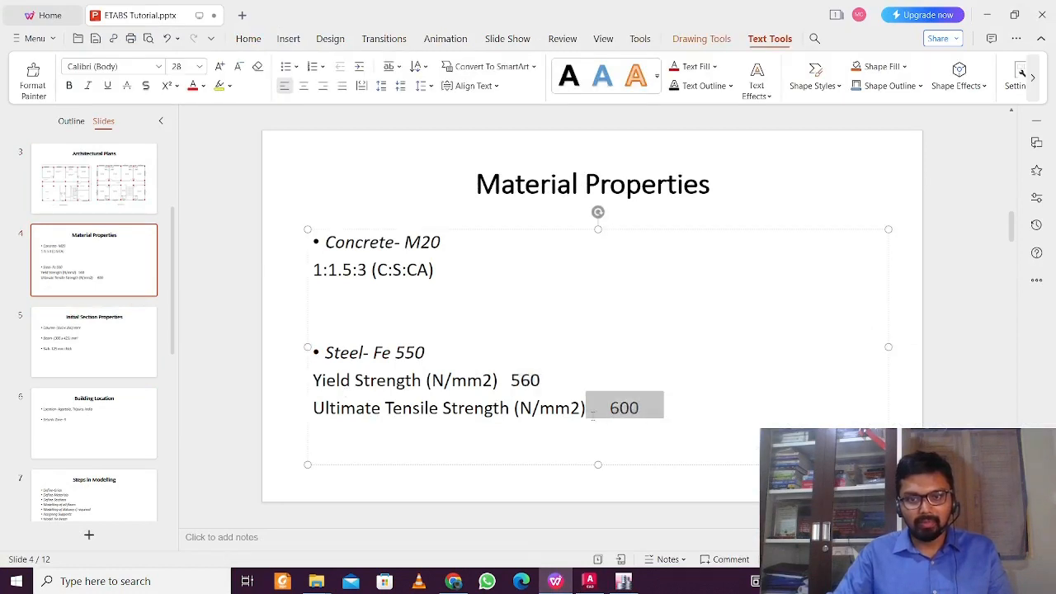
left_click(986, 15)
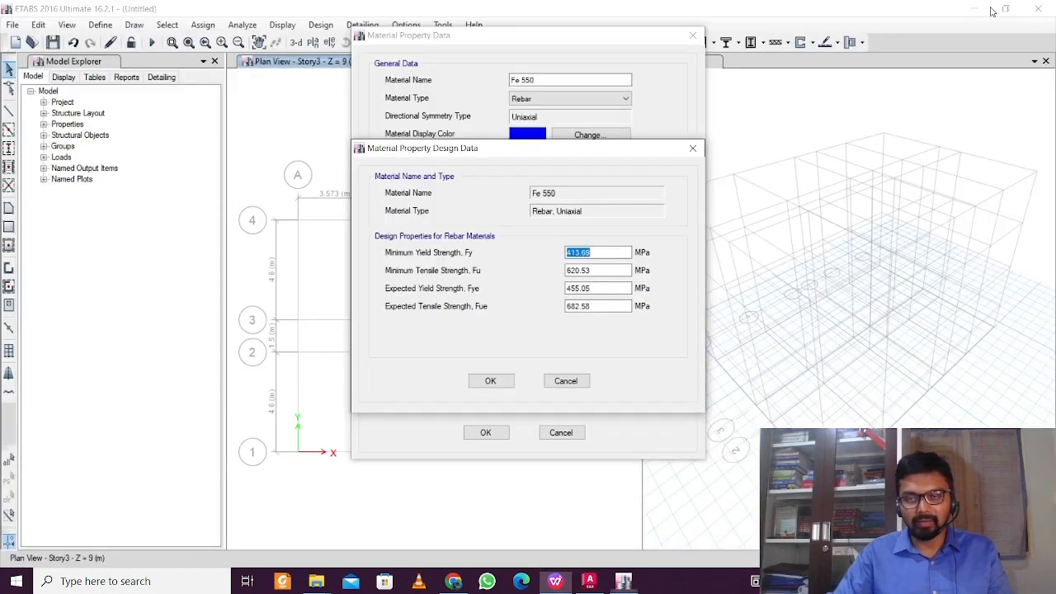
Set Fe 550's minimum yield strength Fy to 560 MPa and minimum tensile strength Fu to 600 MPa
double_click(609, 255)
type("560")
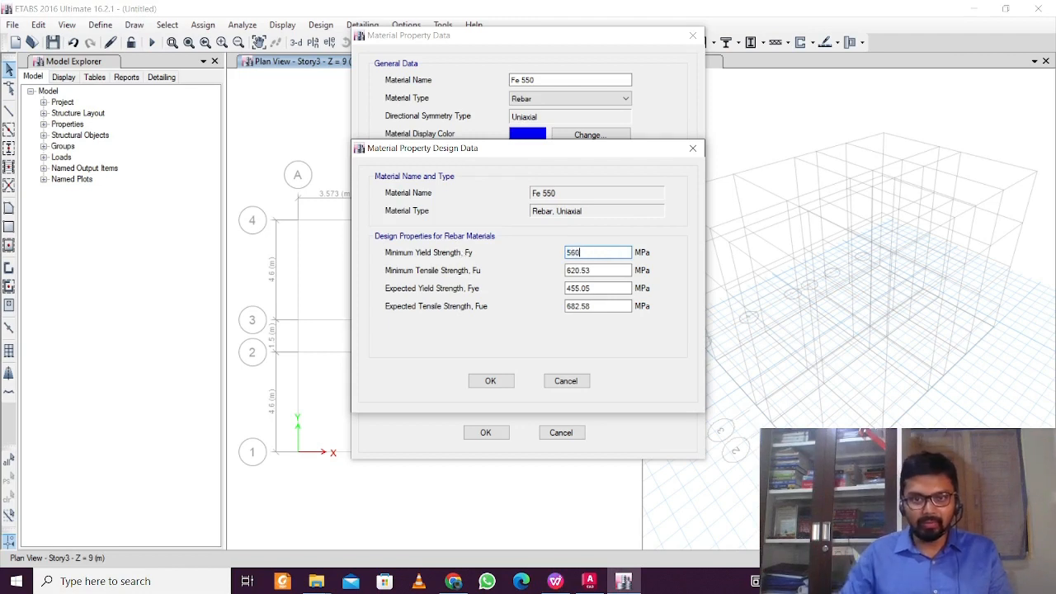
left_click_drag(617, 276, 490, 264)
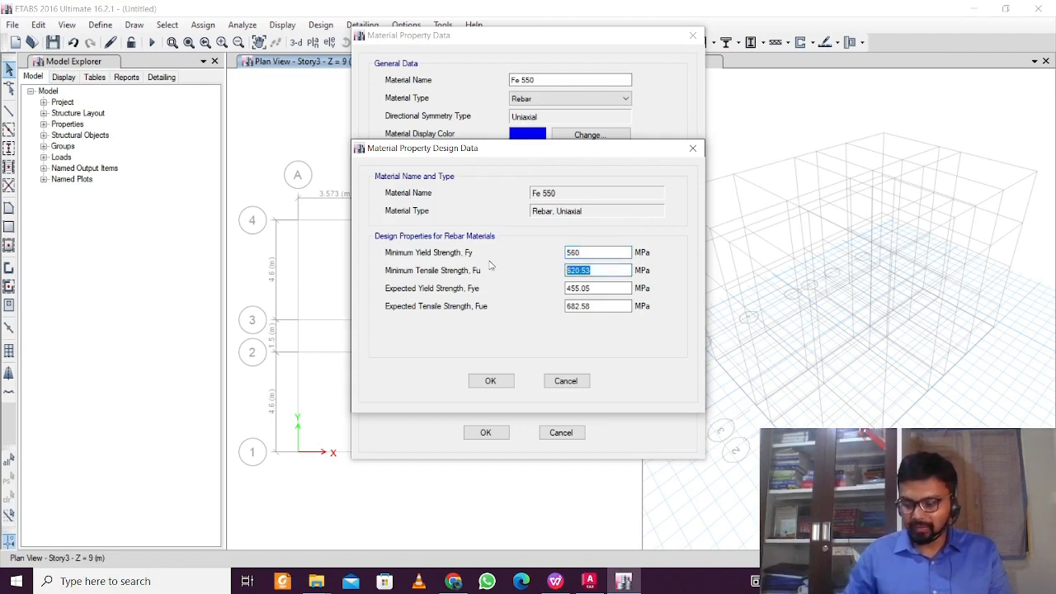
type("600")
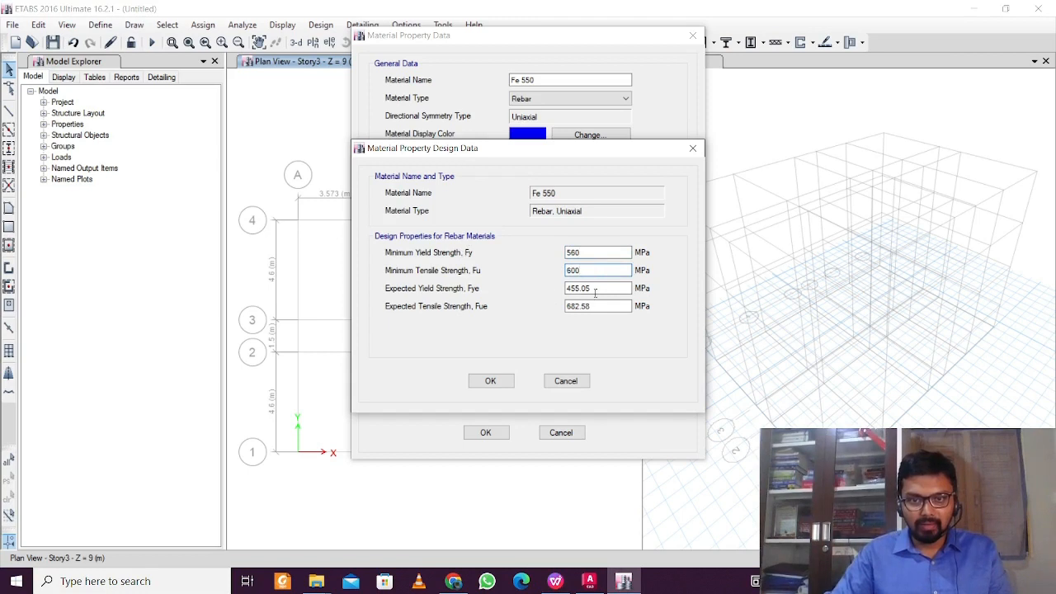
Set Fe 550's expected yield strength to 560 MPa and expected tensile strength to 600 MPa, and accept the material definitions
left_click_drag(600, 291, 510, 288)
type("560")
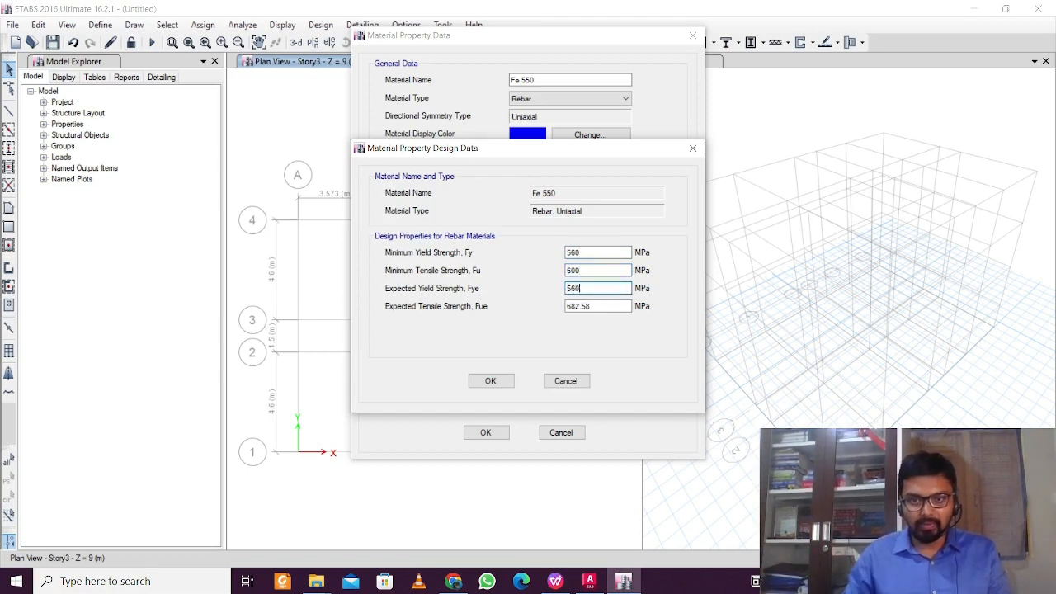
key("Tab")
type("6")
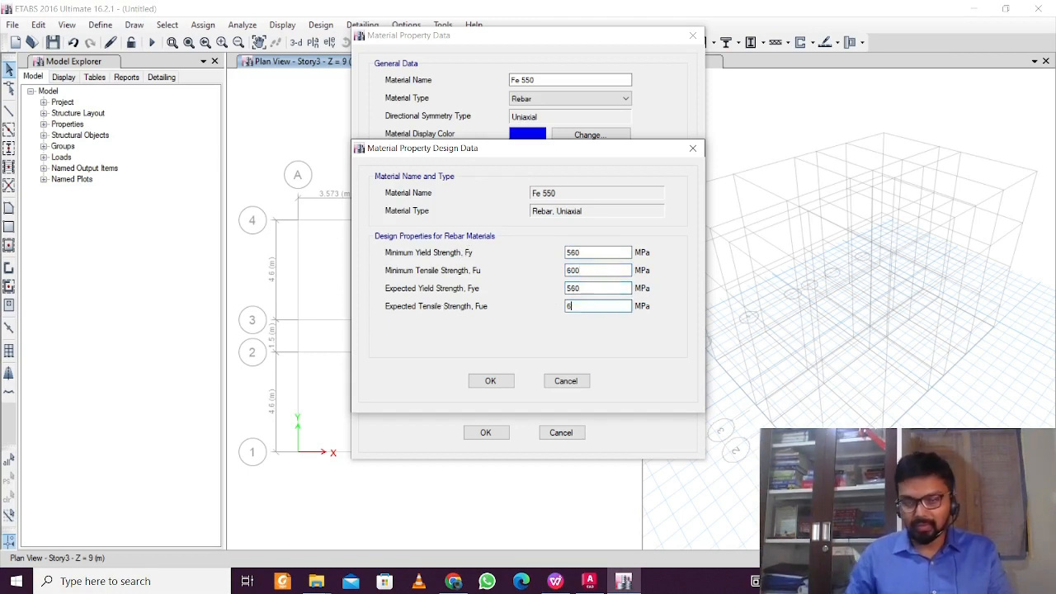
type("600")
left_click(485, 382)
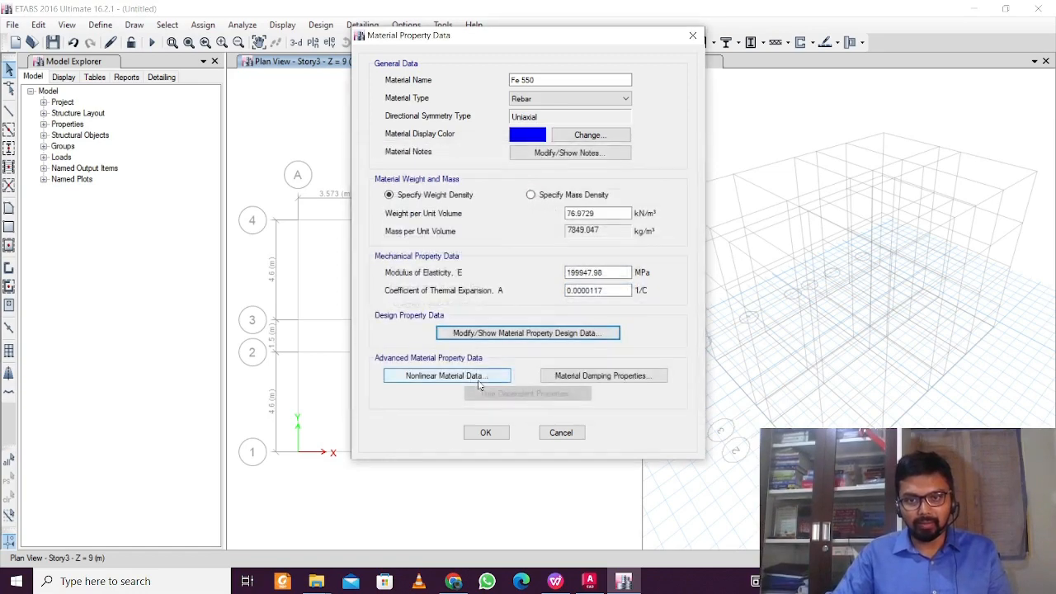
left_click(487, 433)
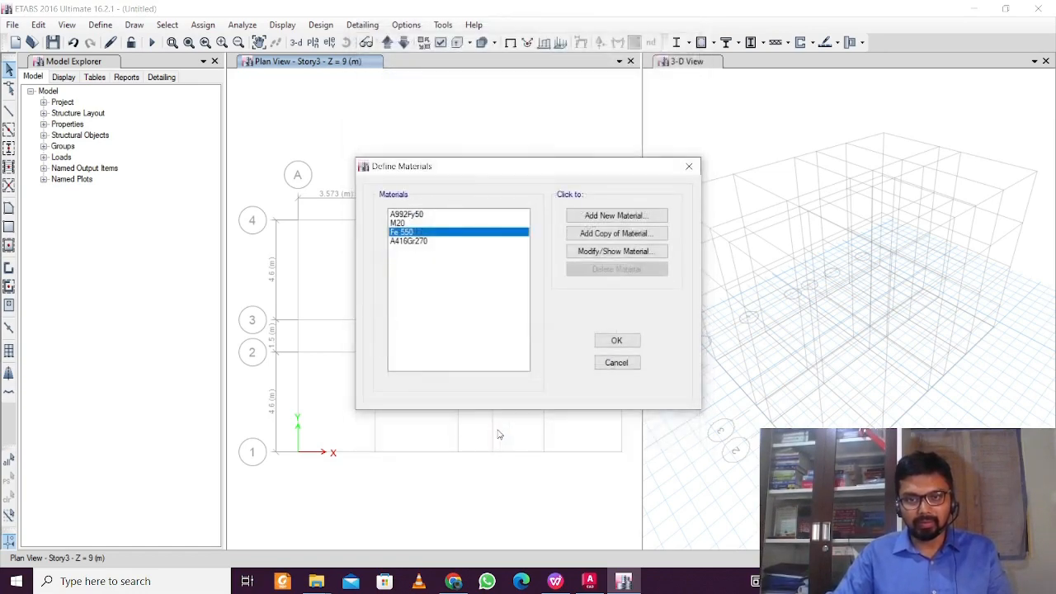
left_click(627, 340)
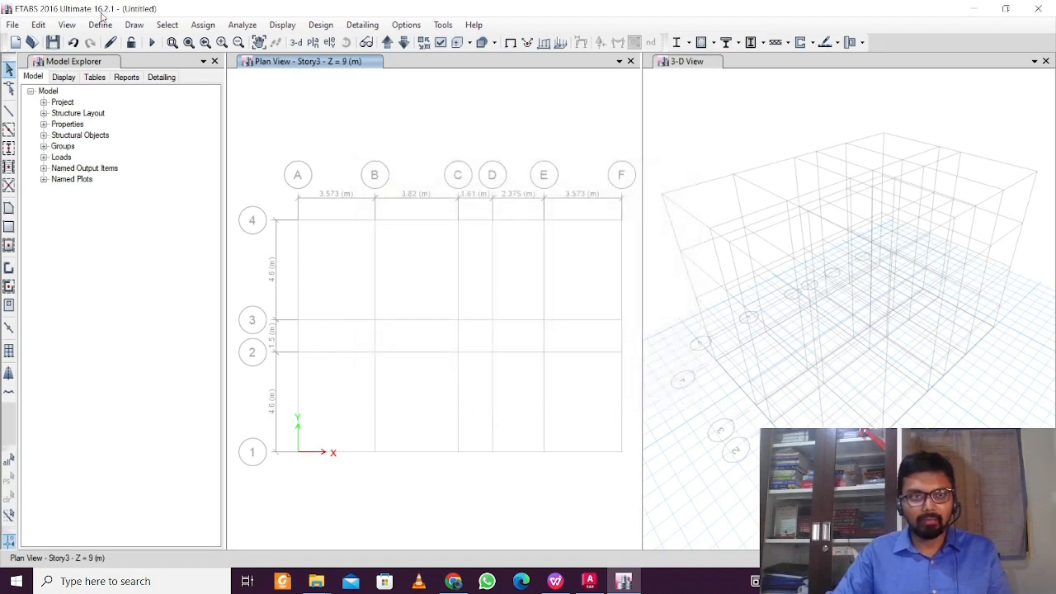
Open the frame section definitions and rename the ConcBm concrete beam section as PB 250 x 350
left_click(100, 25)
mouse_move(173, 66)
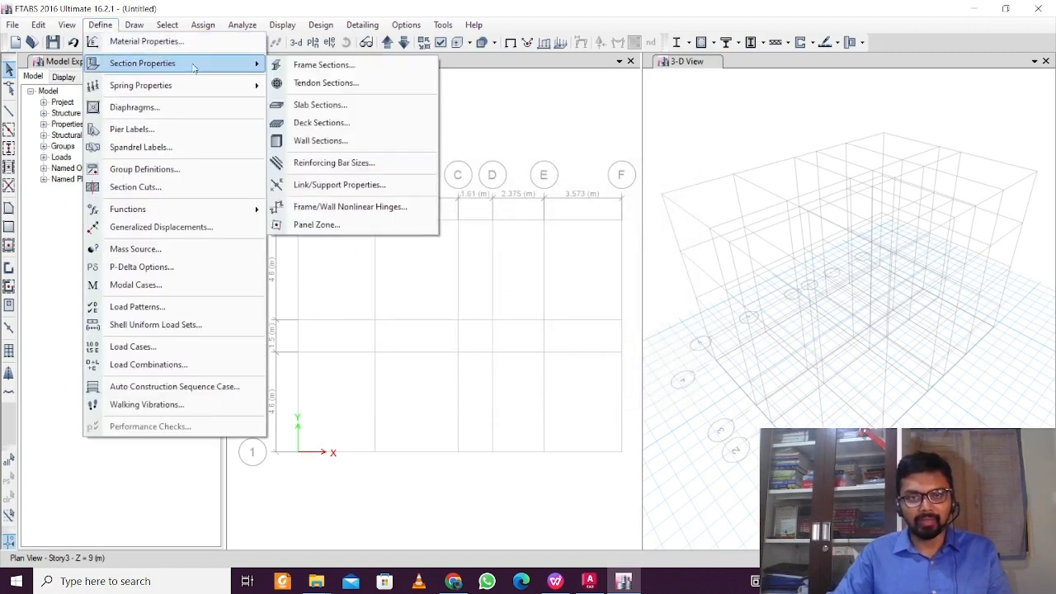
left_click(322, 66)
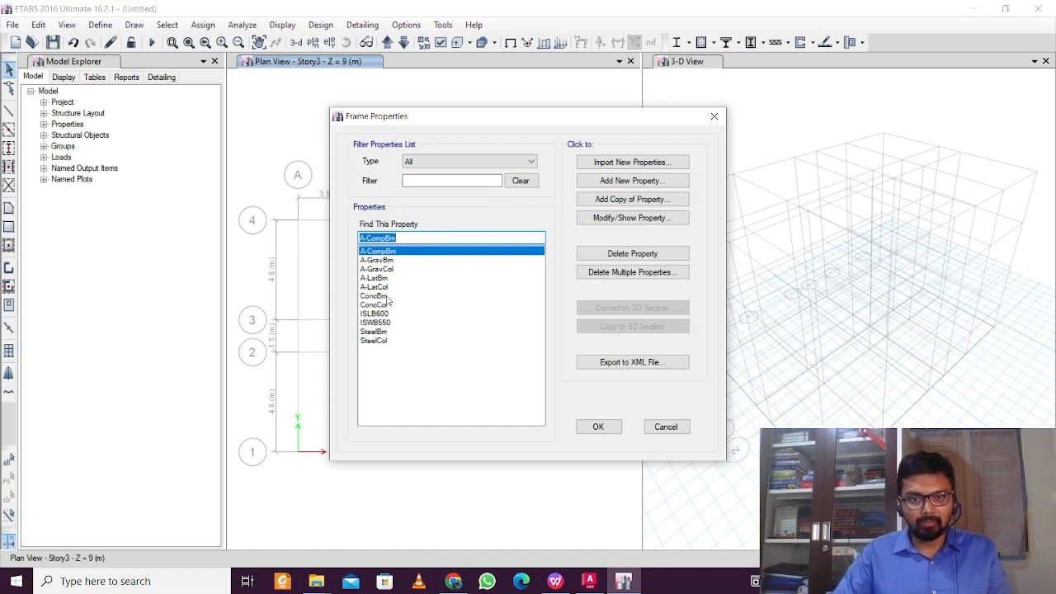
left_click(384, 296)
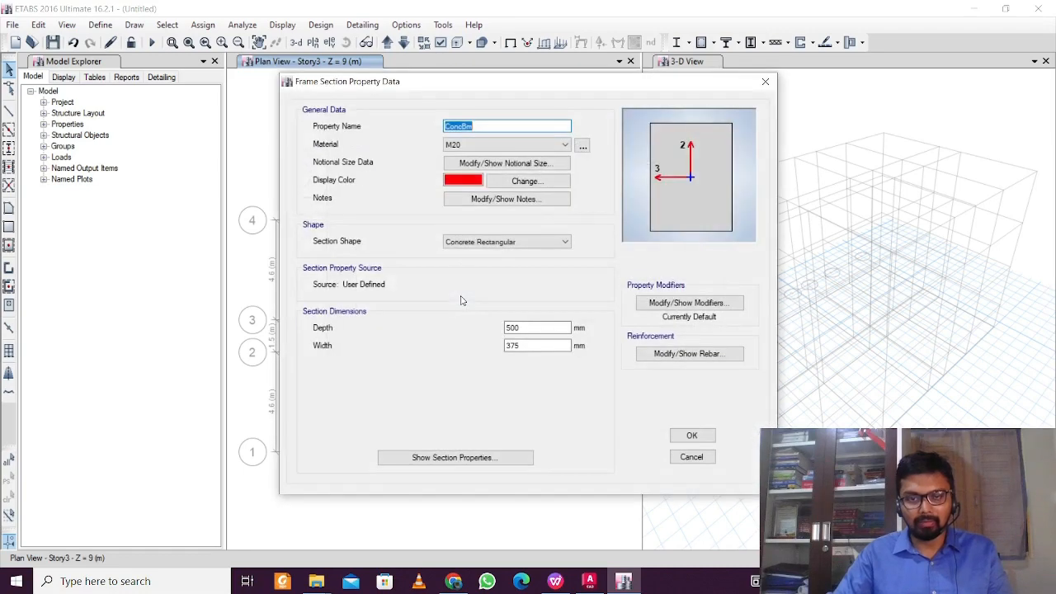
type("PB")
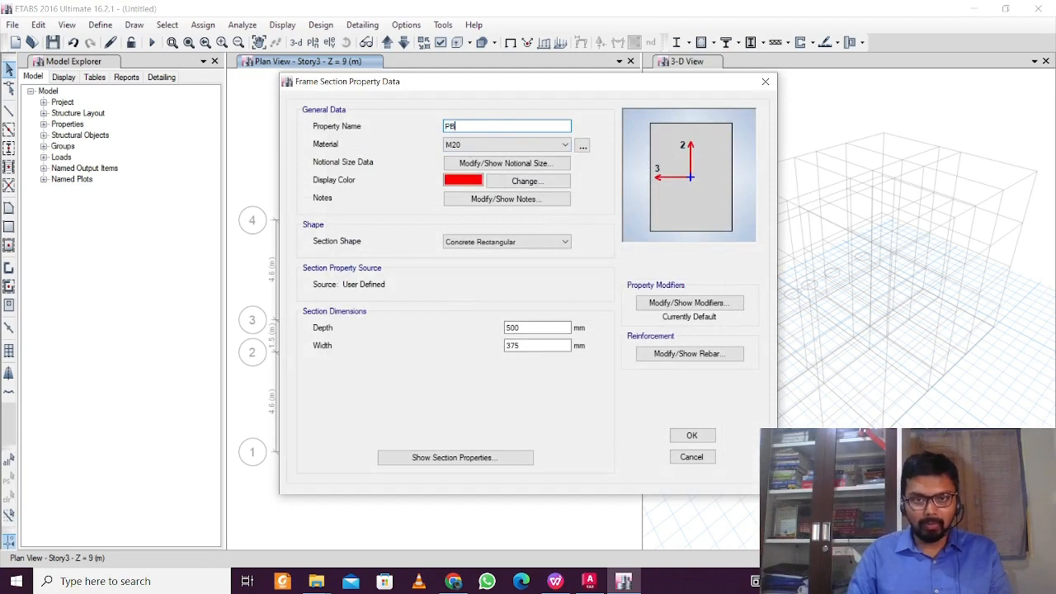
type(" 250 x 350")
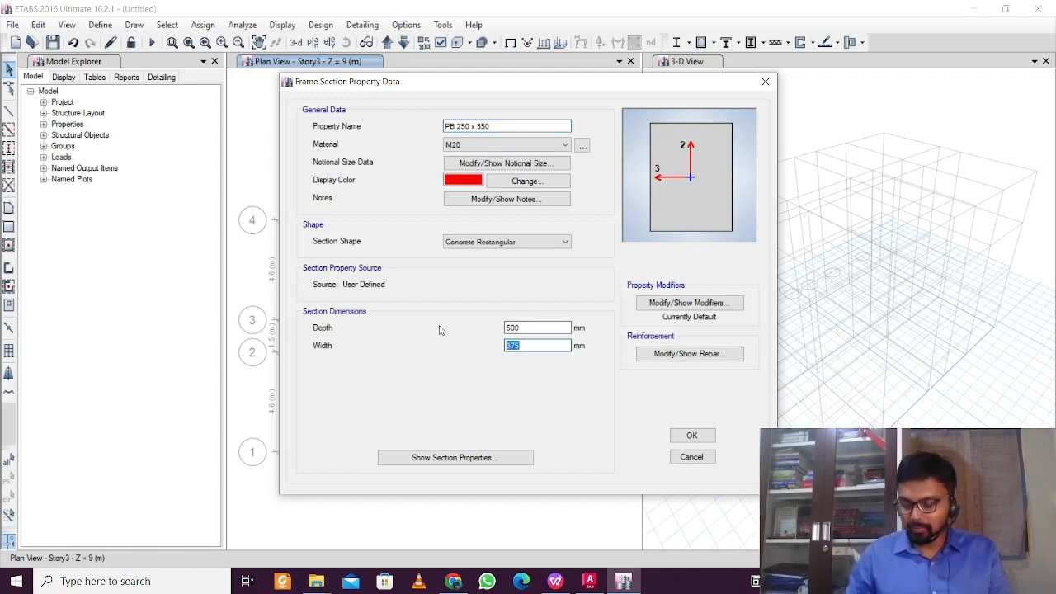
Set the PB 250 x 350 section's width to 250 mm and depth to 350 mm
type("250")
key("shift+Tab")
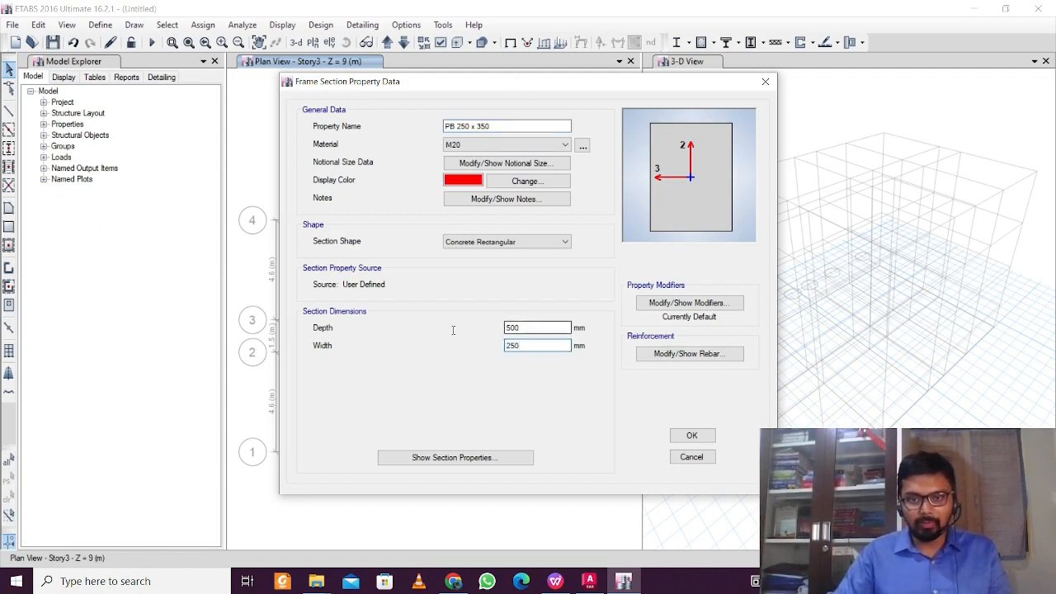
type("35")
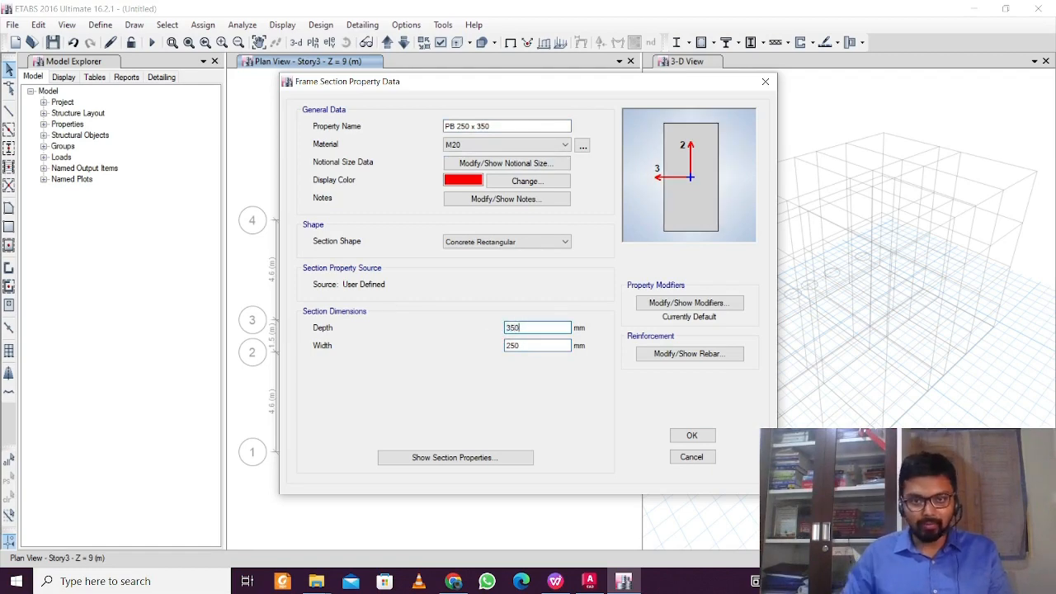
Set the beam's top and bottom rebar cover to 30 mm and accept the frame section
left_click(641, 353)
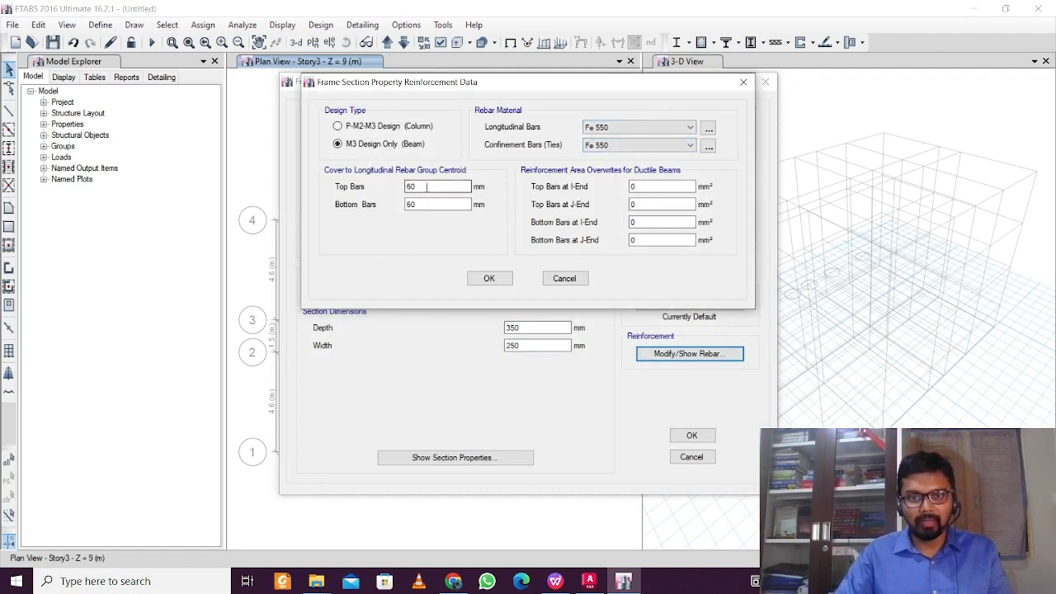
left_click_drag(426, 187, 311, 186)
type("30")
key("Tab")
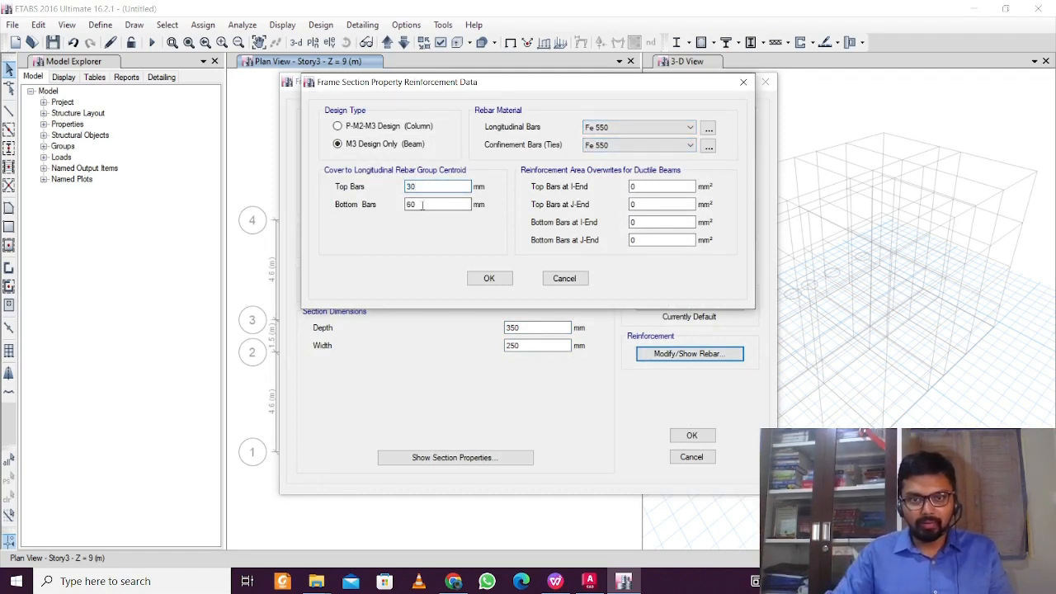
type("30")
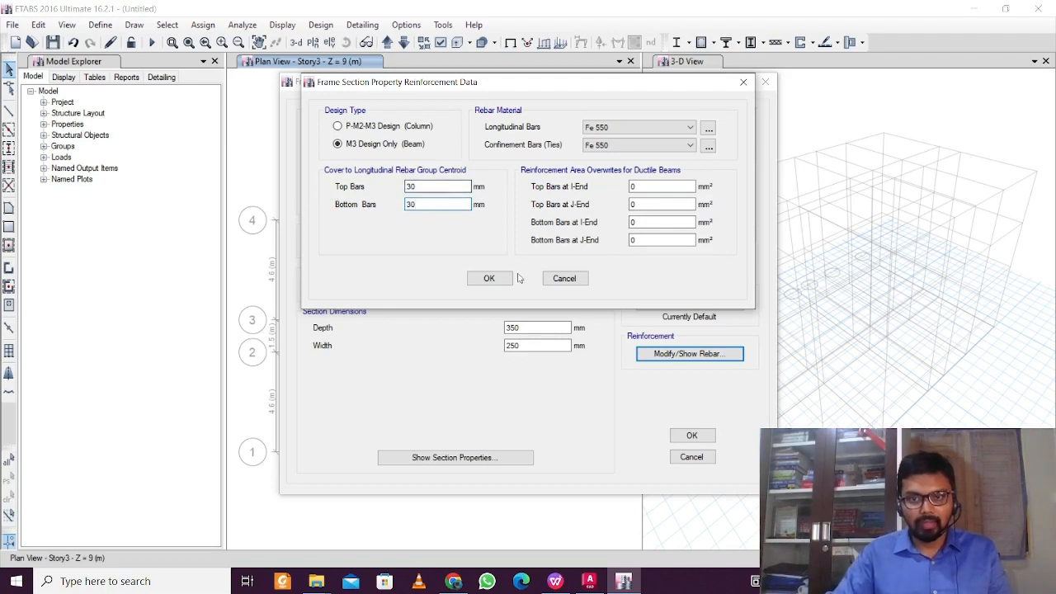
left_click(489, 278)
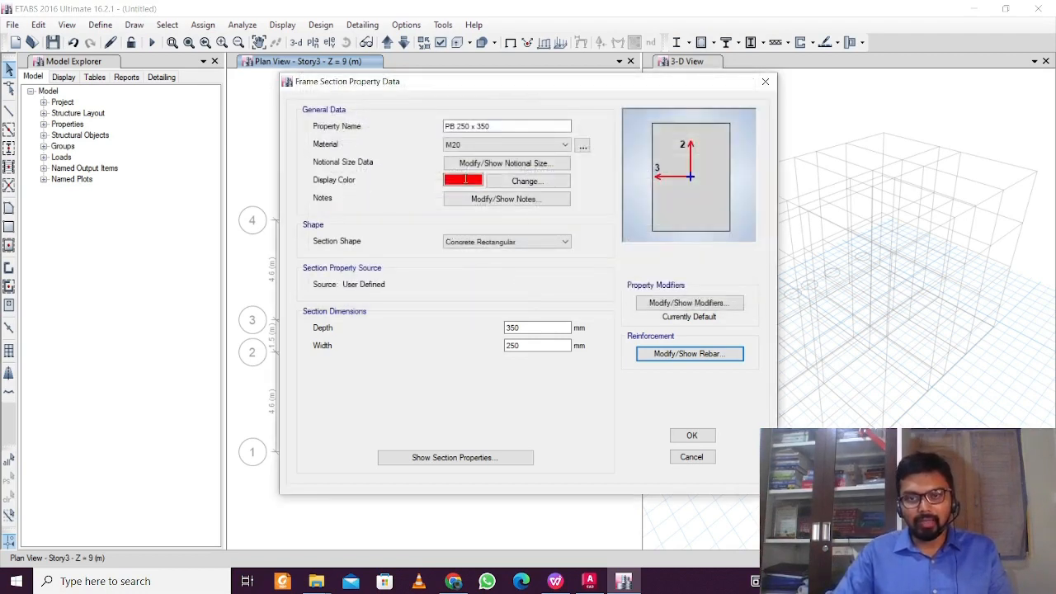
left_click(691, 435)
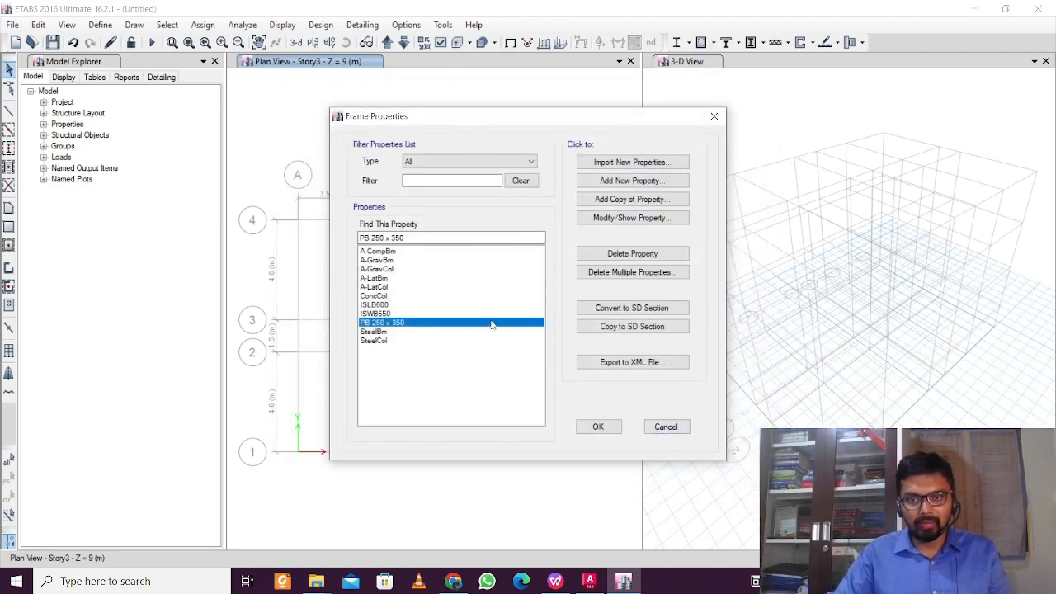
left_click(637, 201)
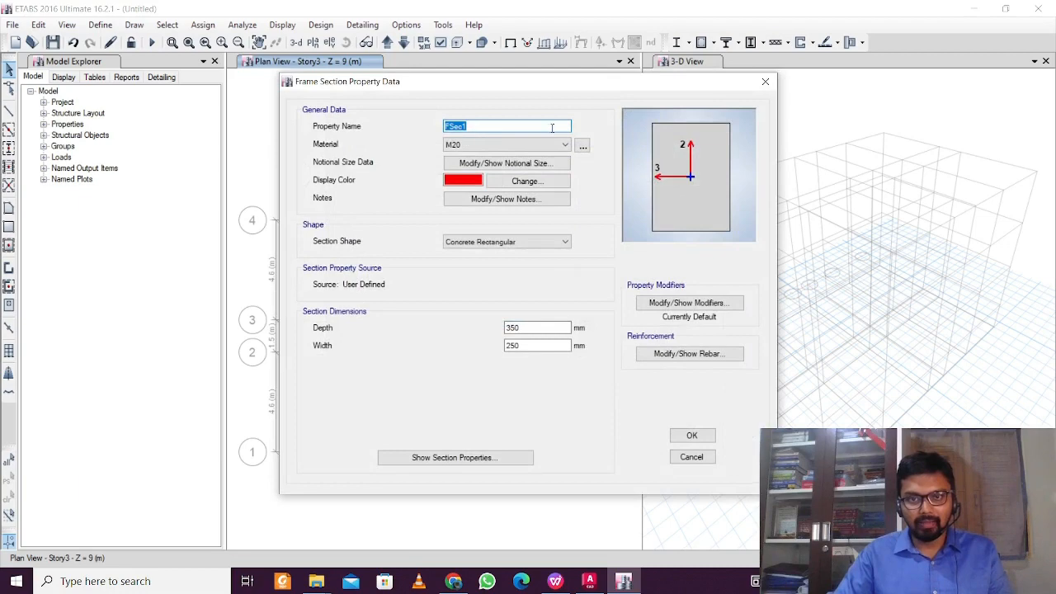
left_click(765, 81)
left_click(410, 331)
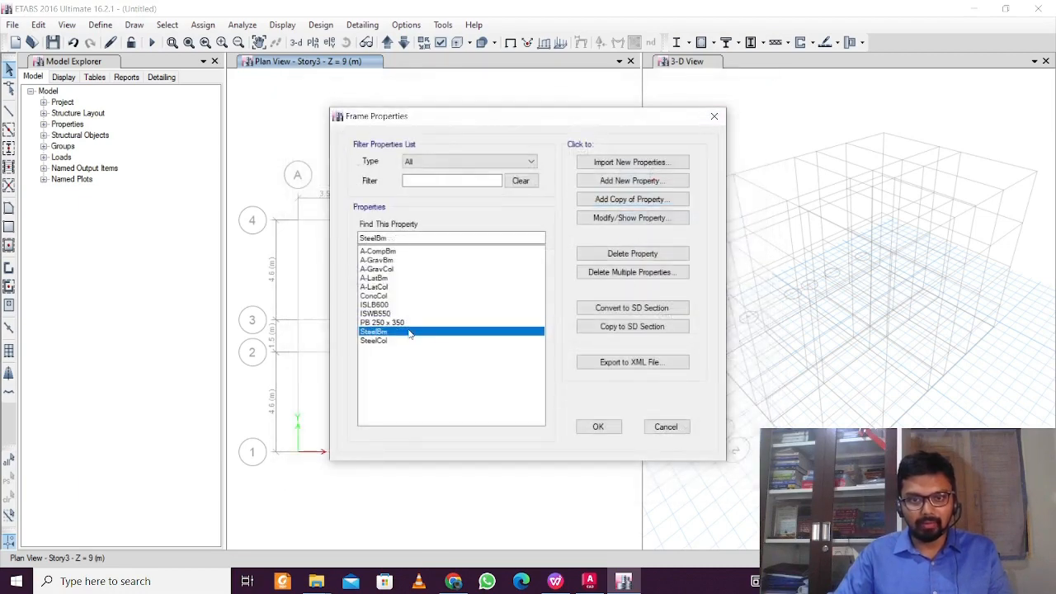
Add a copy of the PB 250 x 350 beam section and name it RB 300 x 425
left_click(411, 322)
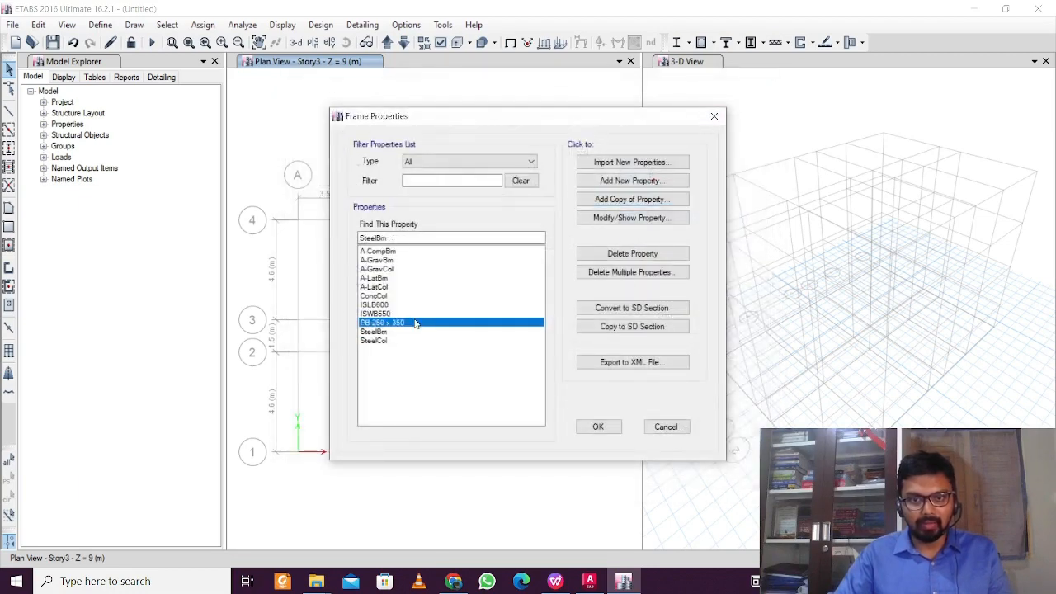
left_click(654, 203)
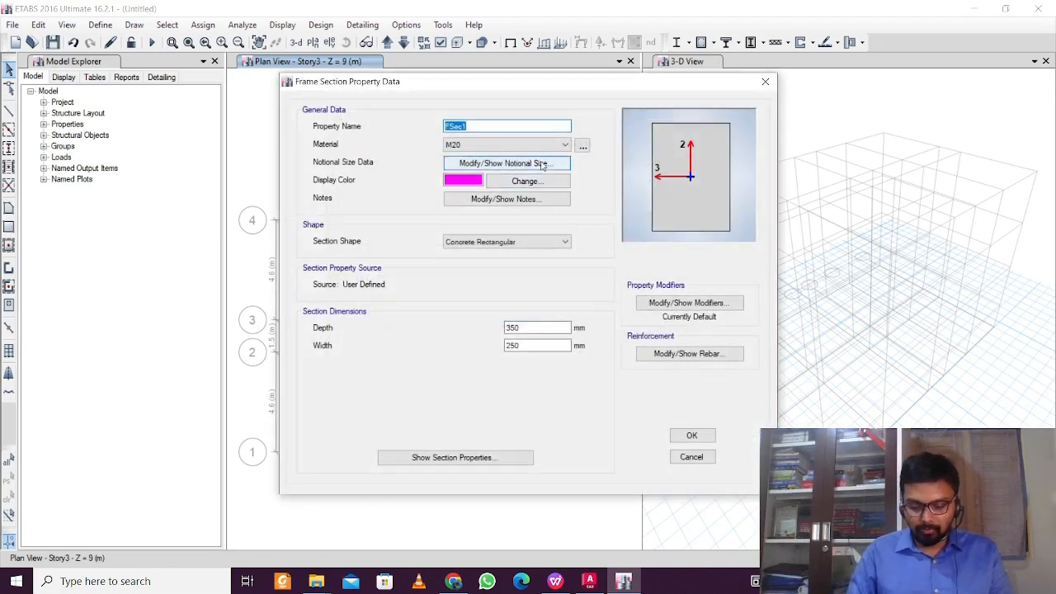
type("RB 300")
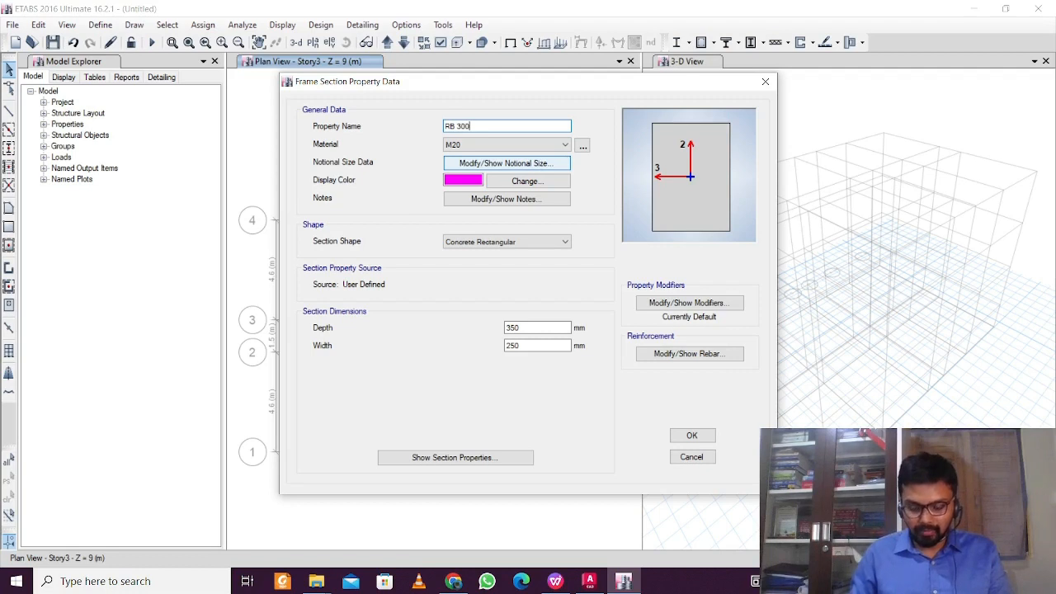
type("x 4")
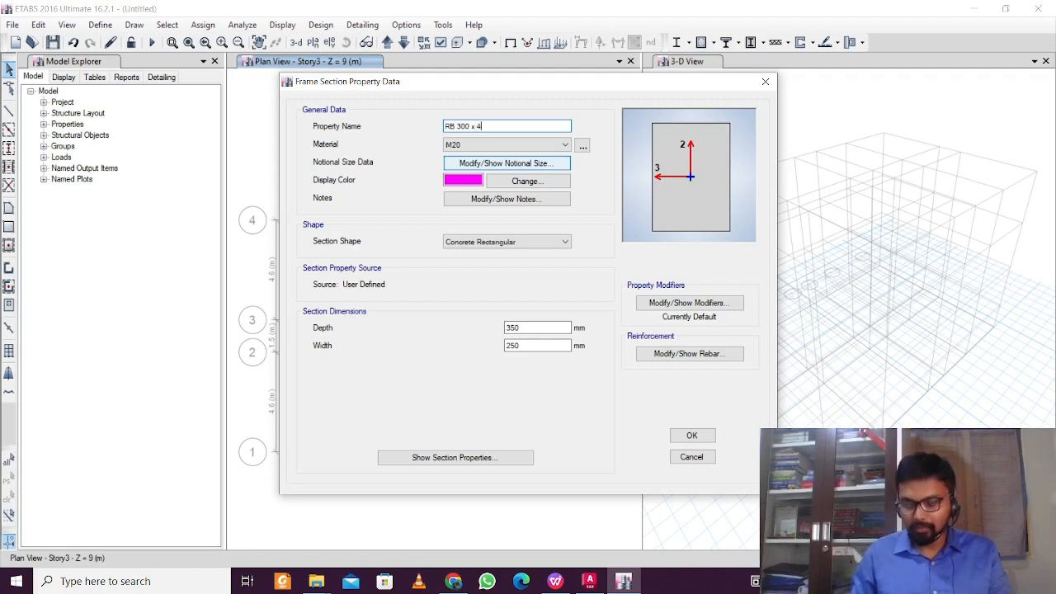
type("25")
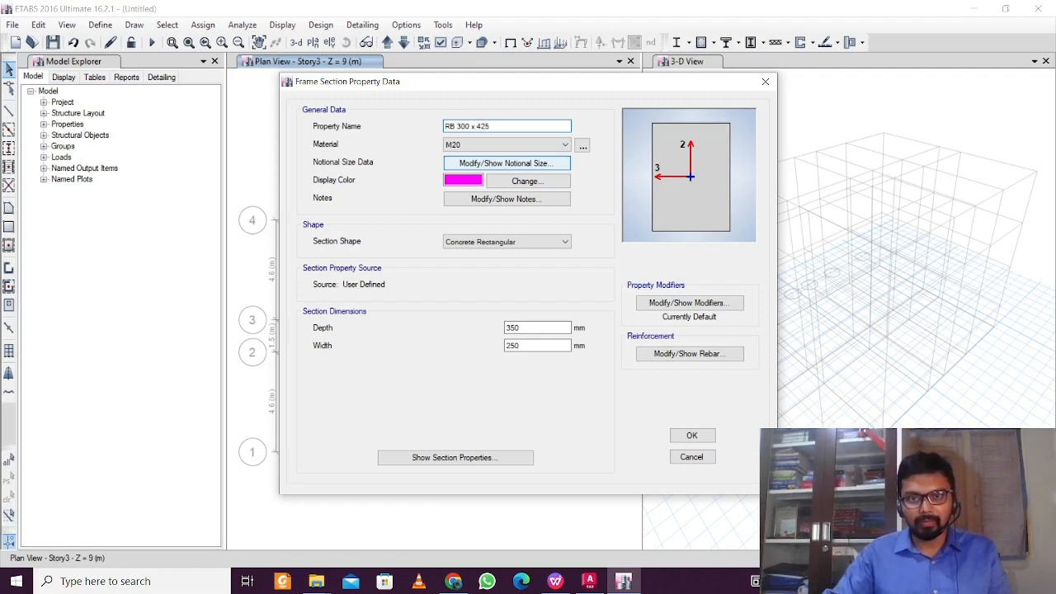
left_click(557, 581)
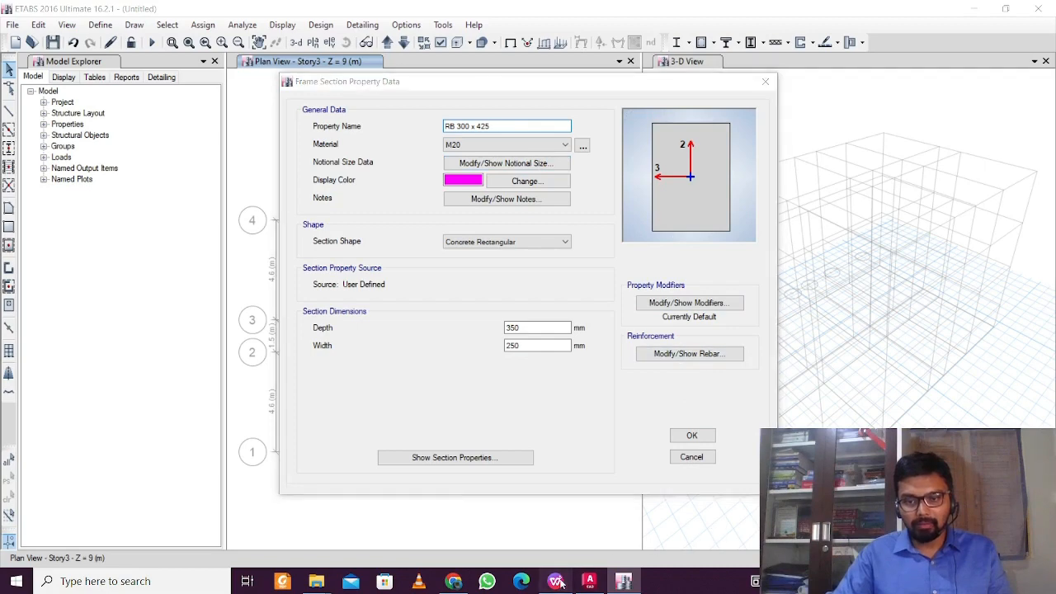
left_click(555, 581)
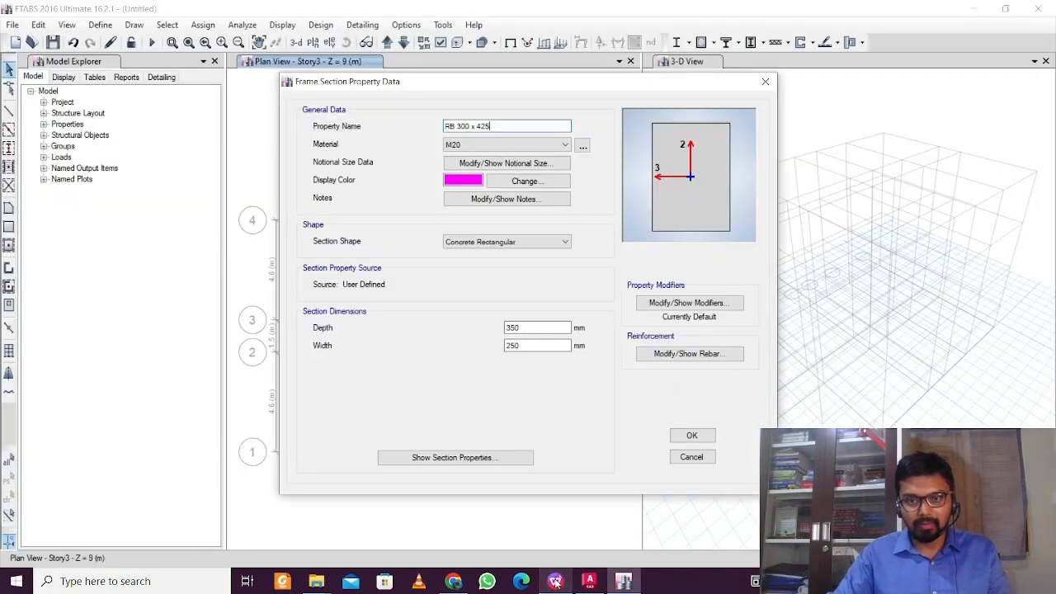
Set the RB 300 x 425 section's width to 300 mm and depth to 425 mm
left_click(535, 344)
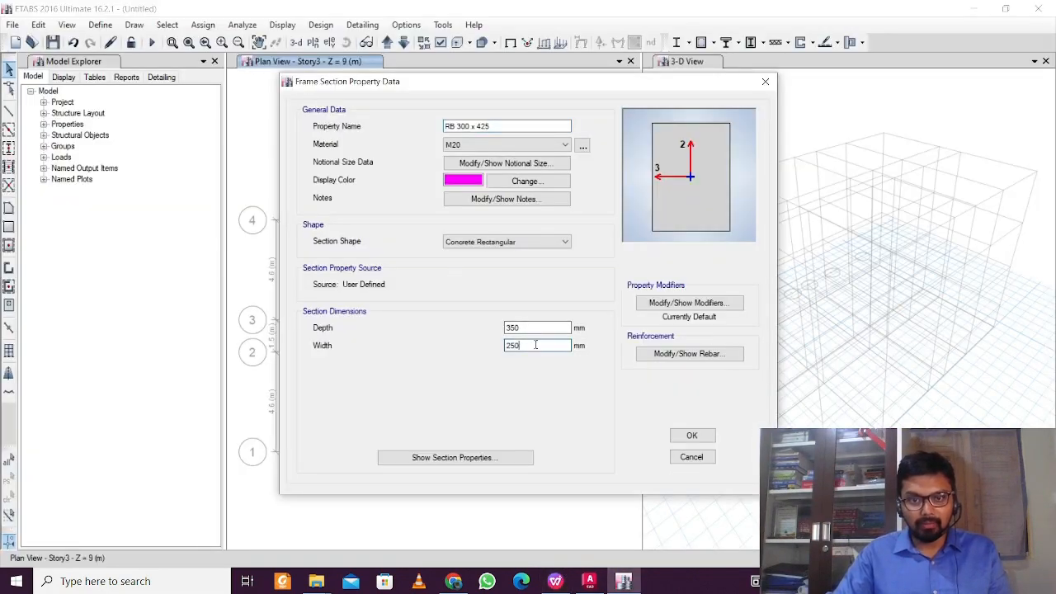
left_click_drag(535, 344, 458, 346)
type("300")
double_click(506, 327)
type("425")
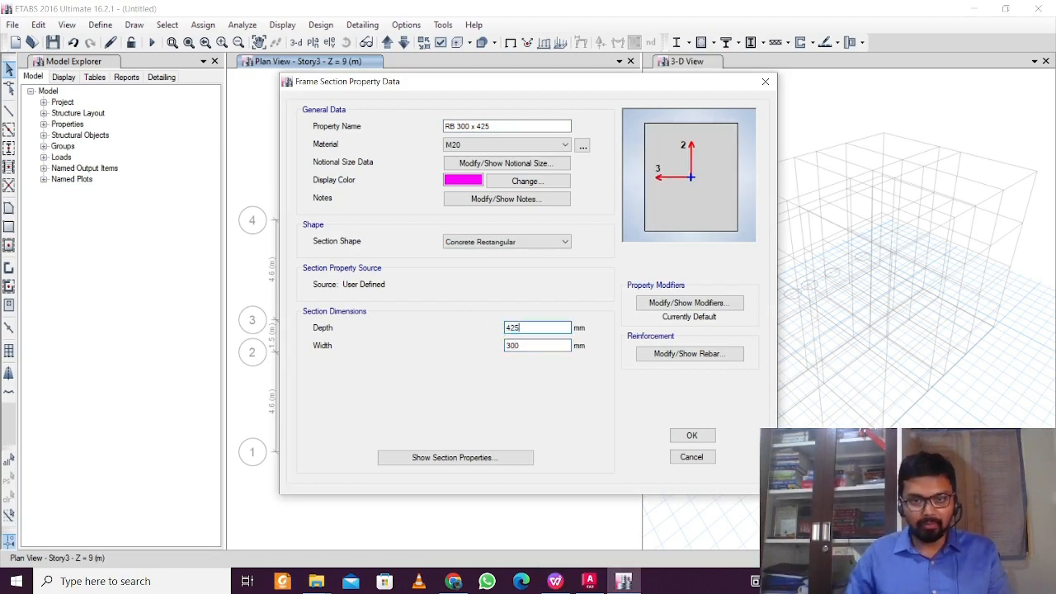
Check the RB 300 x 425 beam's reinforcement data and accept the section
left_click(708, 357)
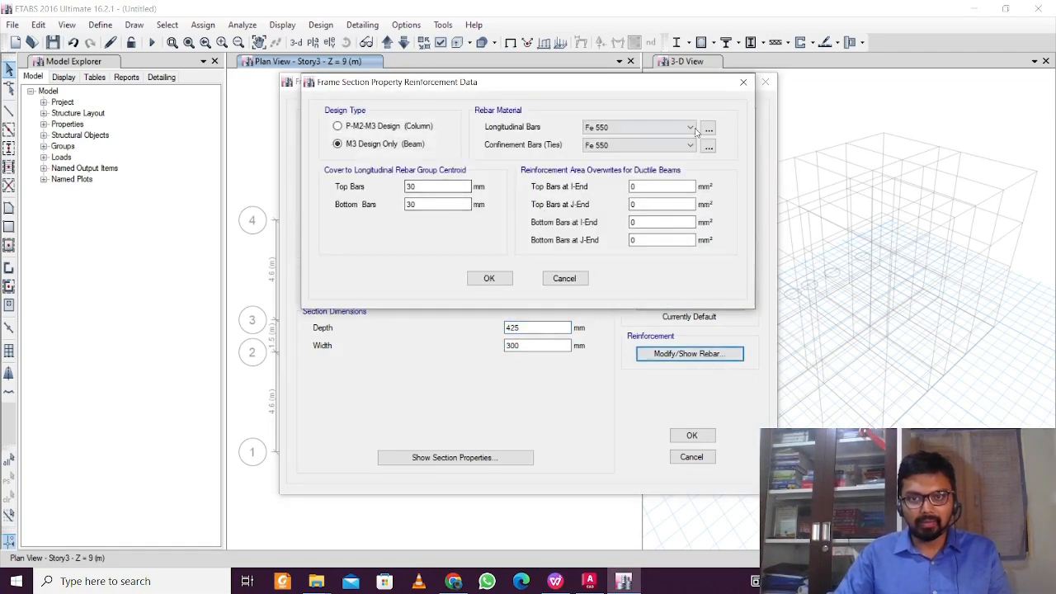
left_click(743, 82)
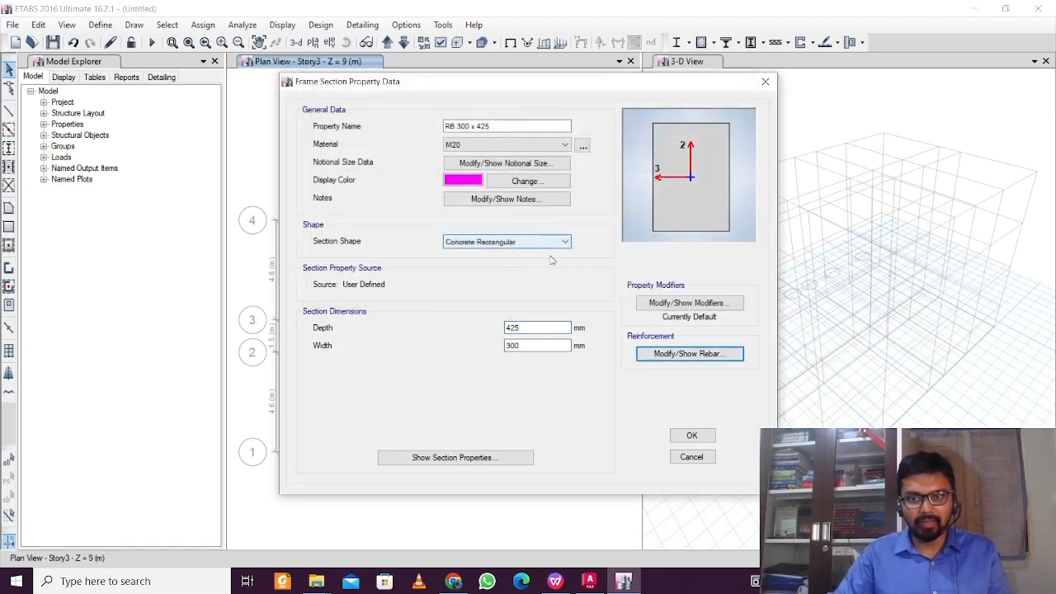
left_click(689, 436)
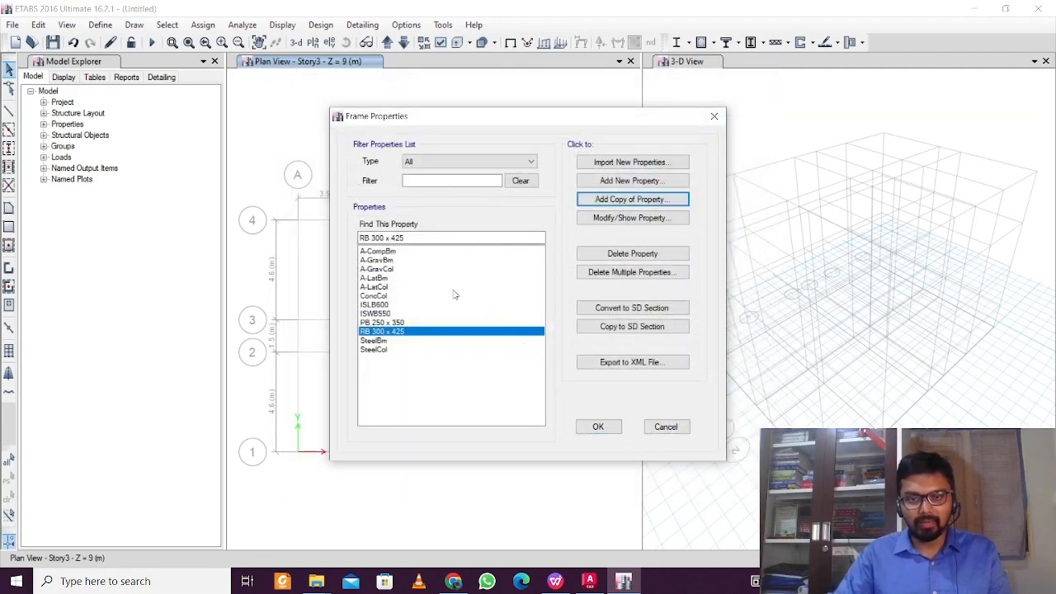
Open the ConcCol concrete column section and rename it as C 350 x 350
left_click(400, 296)
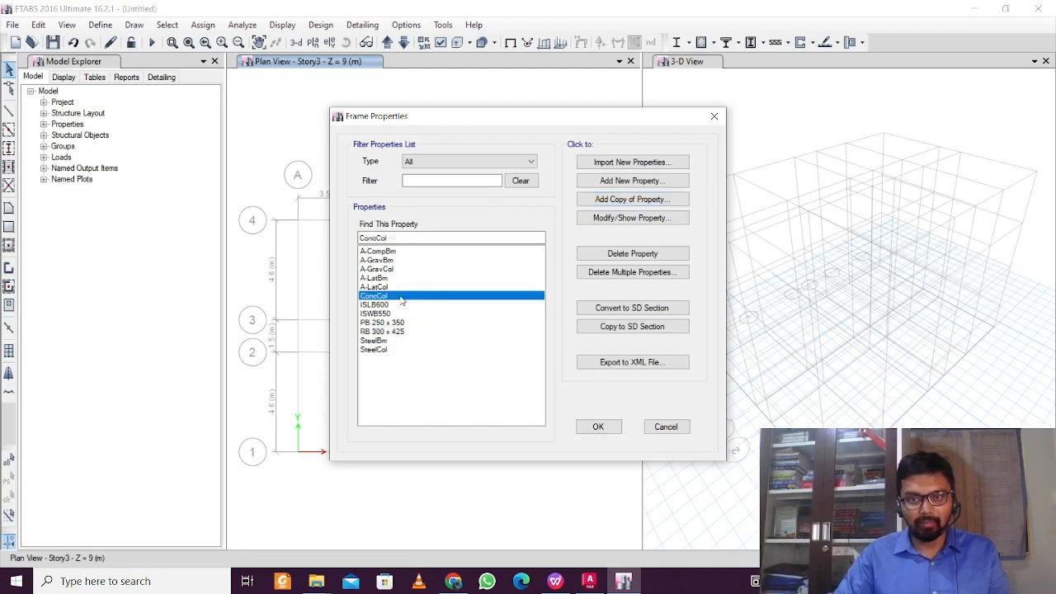
double_click(400, 296)
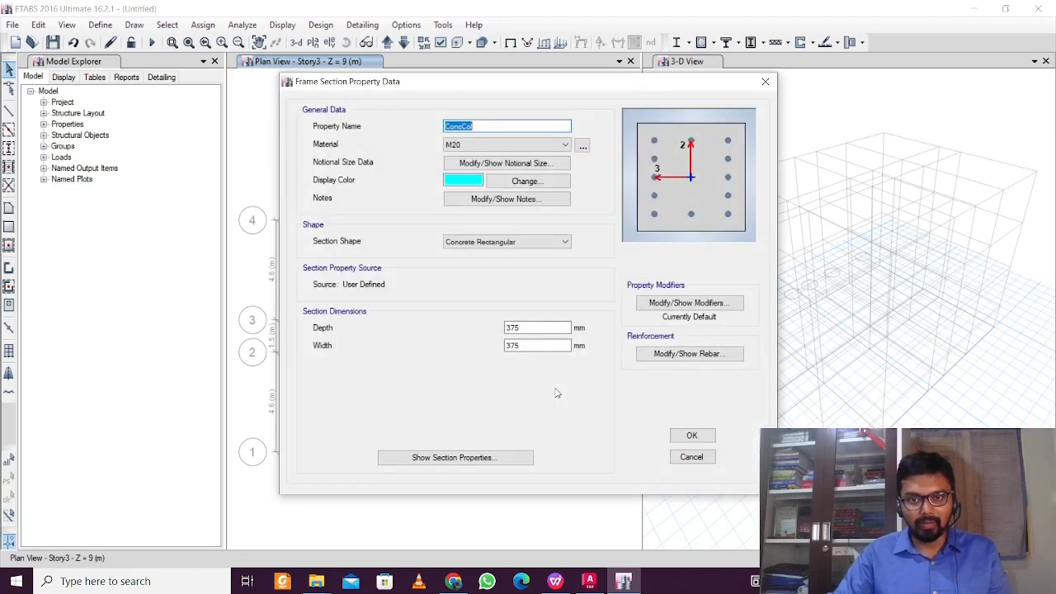
type("C")
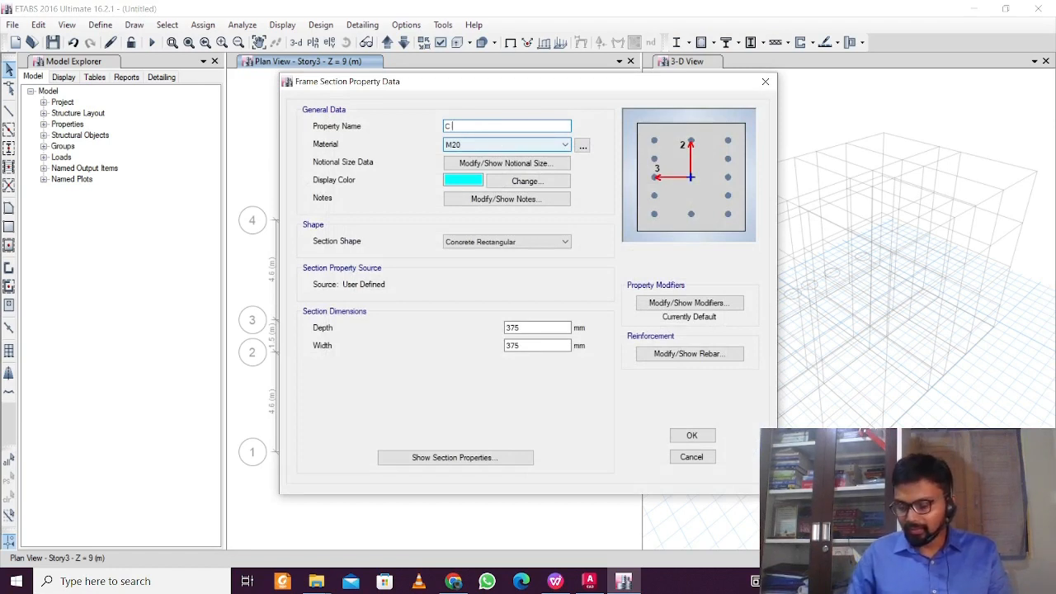
type(" 350 x ")
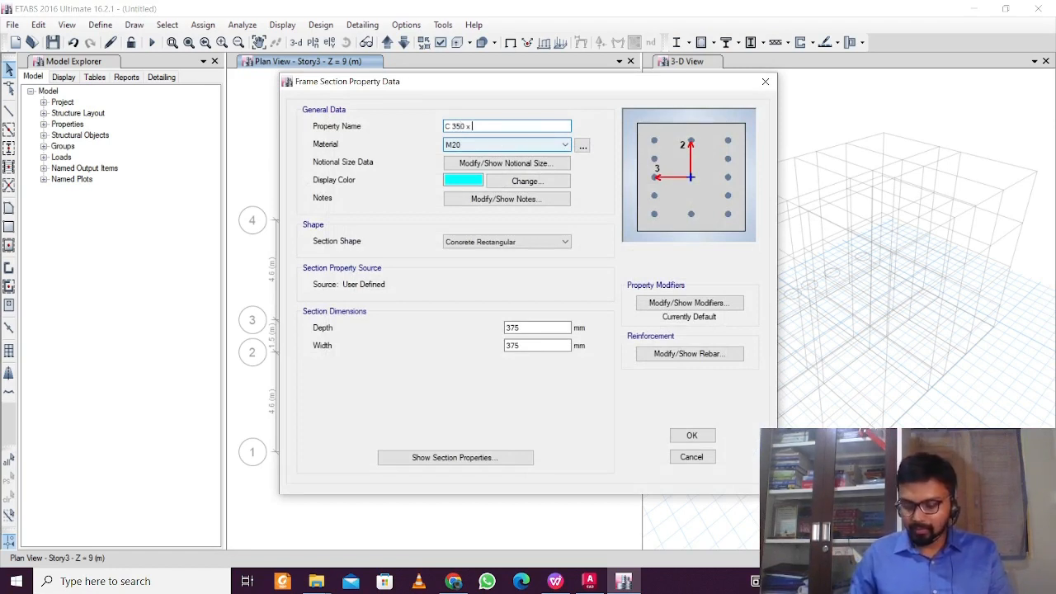
type("350")
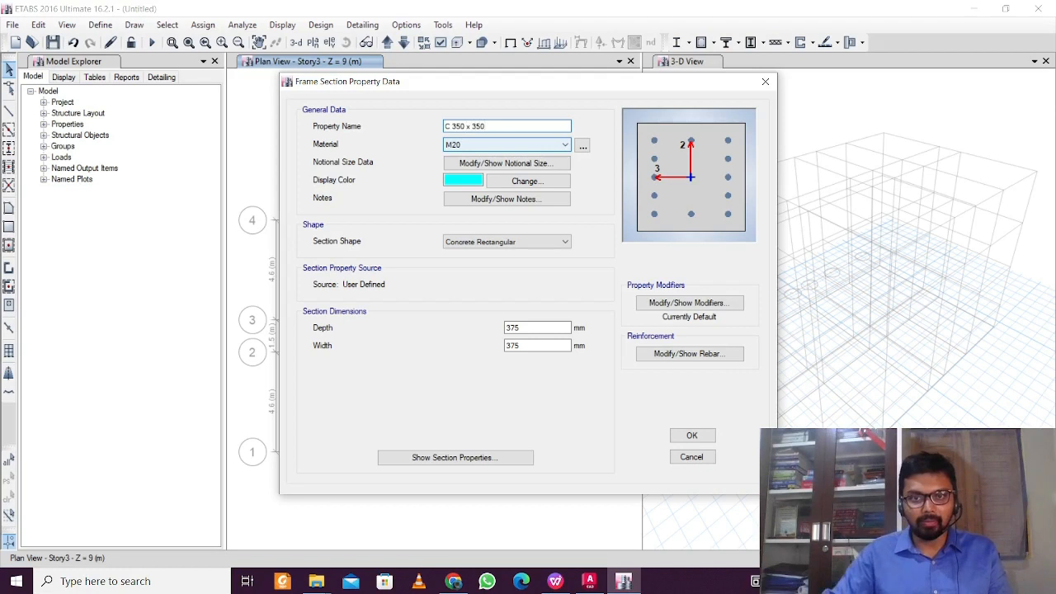
Set the C 350 x 350 column section's depth and width to 350 mm each
double_click(523, 326)
type("350")
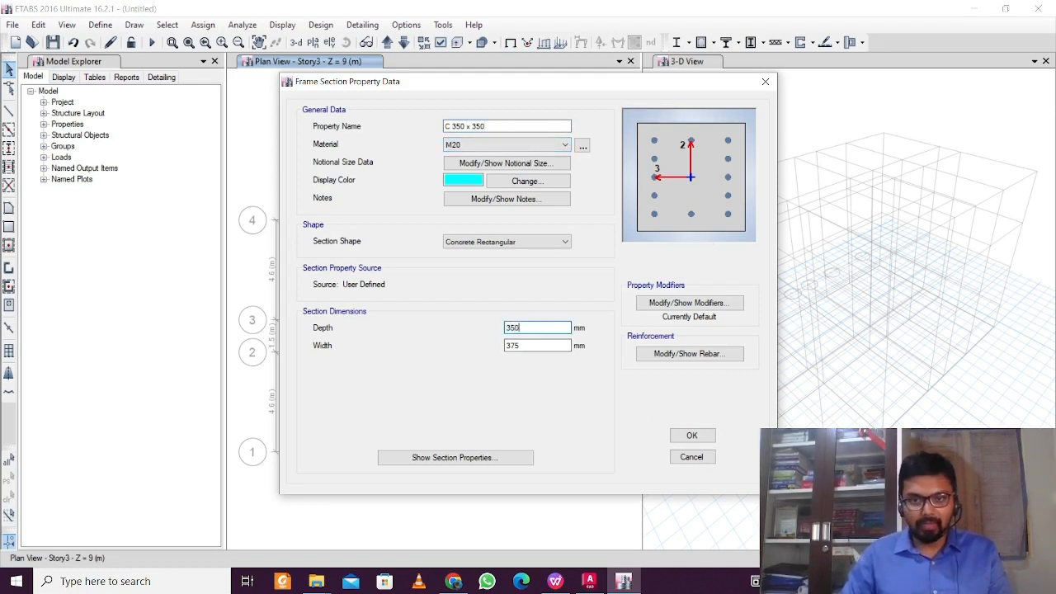
left_click_drag(541, 346, 440, 342)
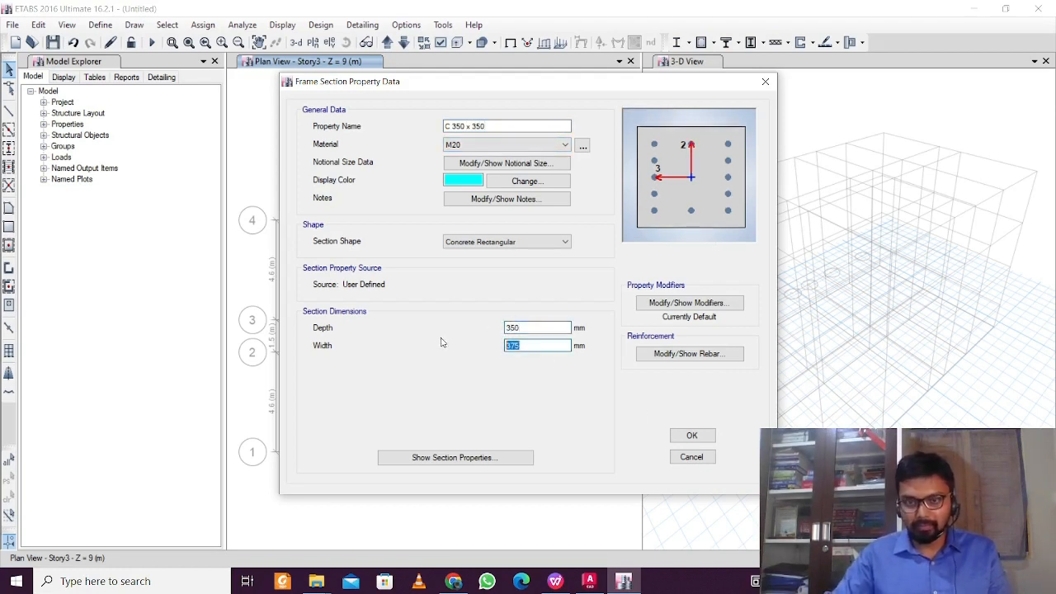
type("3")
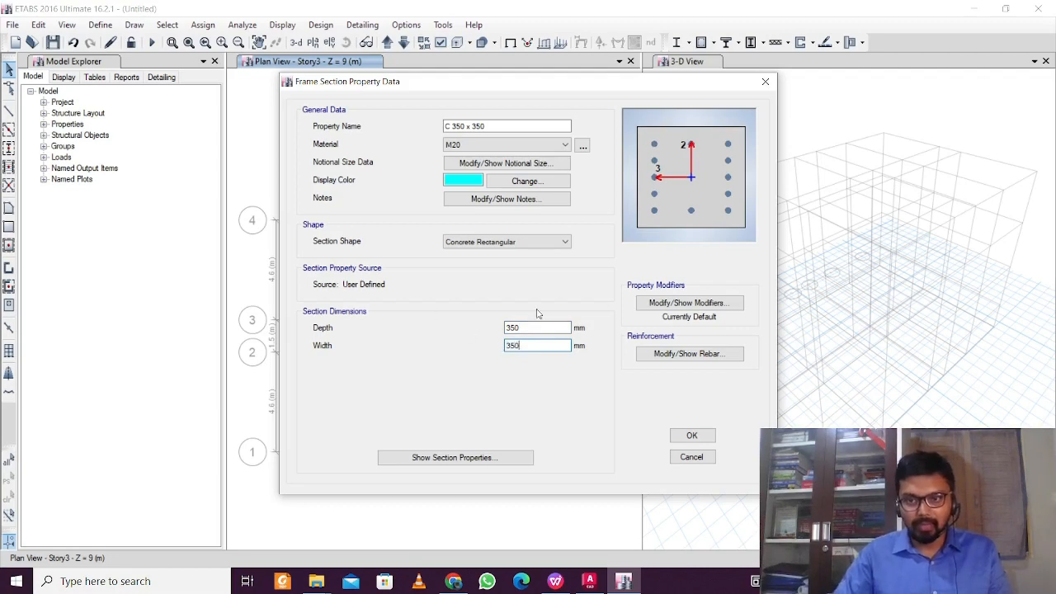
Try a longitudinal bar size of 16 in the C 350 x 350 column's reinforcement data
left_click(654, 354)
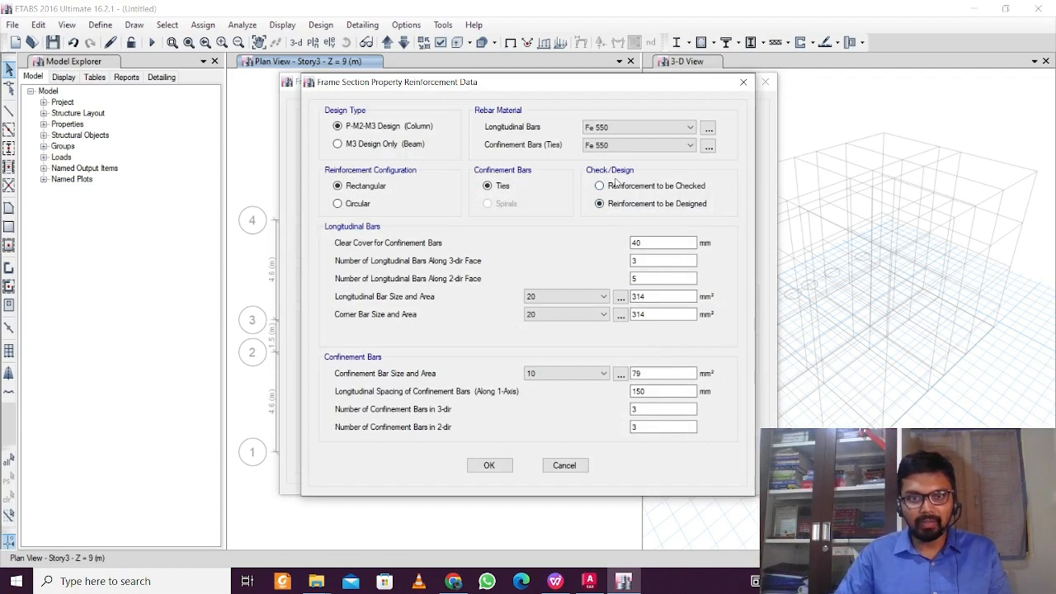
left_click(651, 278)
left_click(589, 298)
left_click(589, 302)
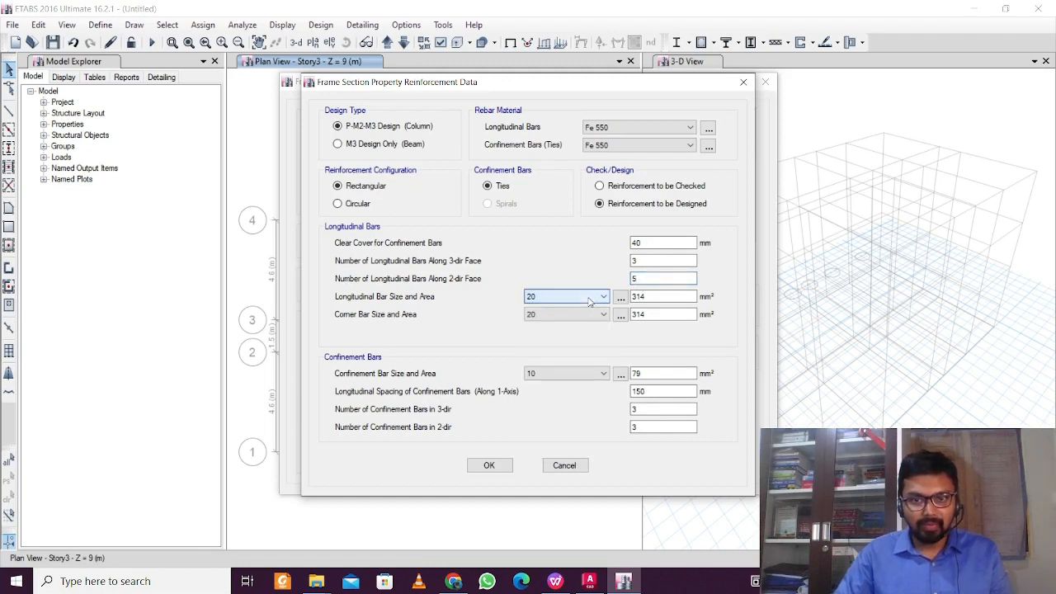
left_click(589, 299)
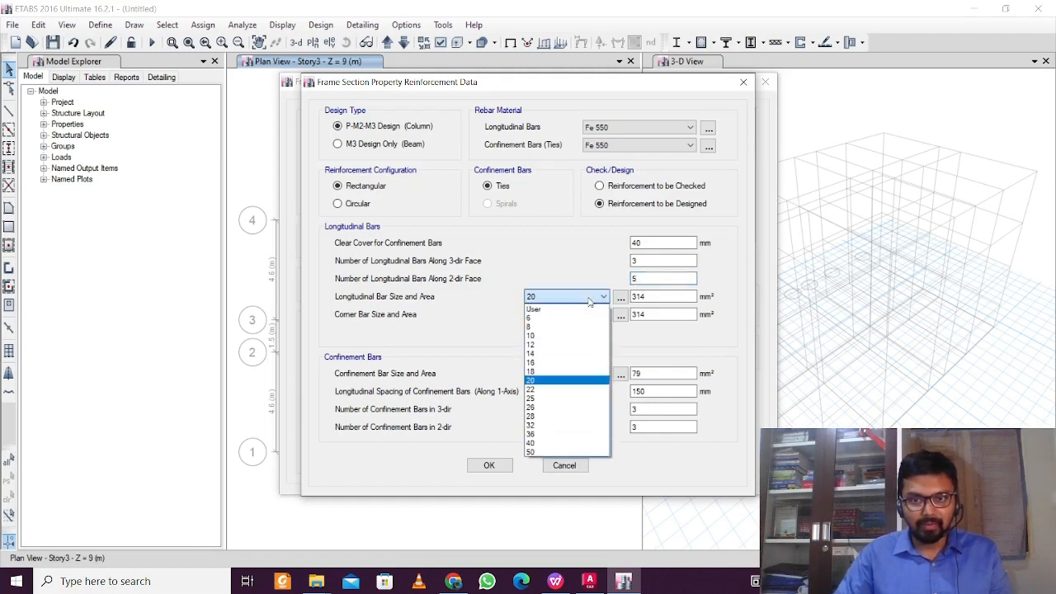
left_click(578, 363)
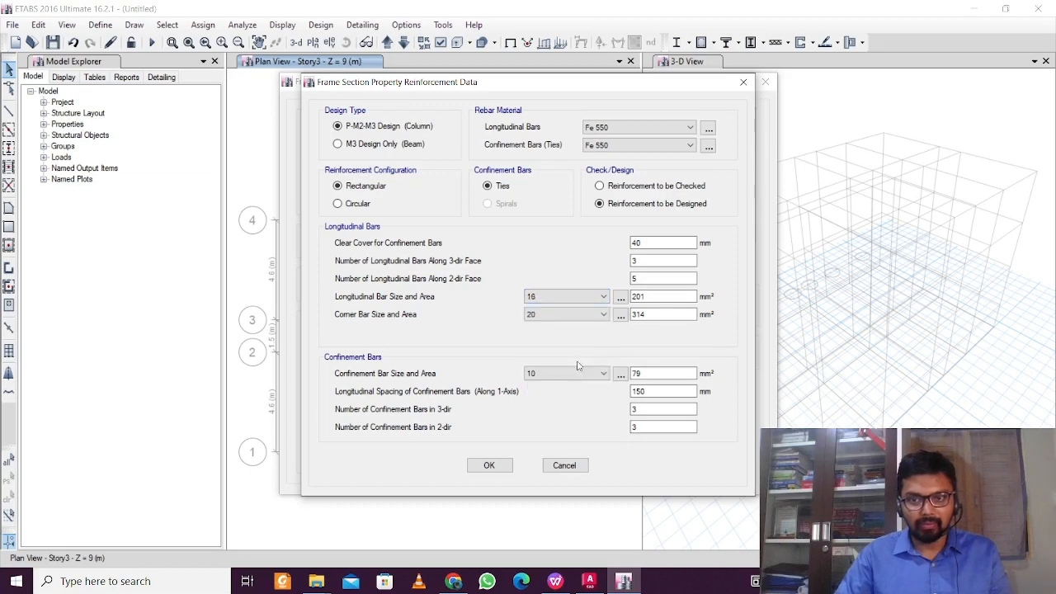
Set the column's longitudinal bar size to 20 and accept the reinforcement, the section and the frame properties
left_click(587, 297)
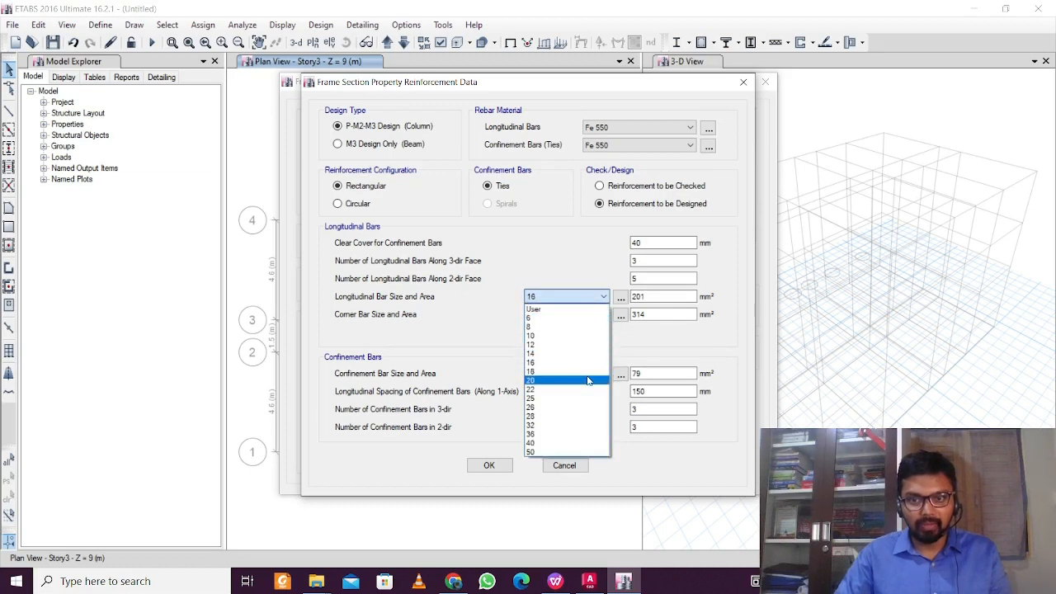
left_click(587, 379)
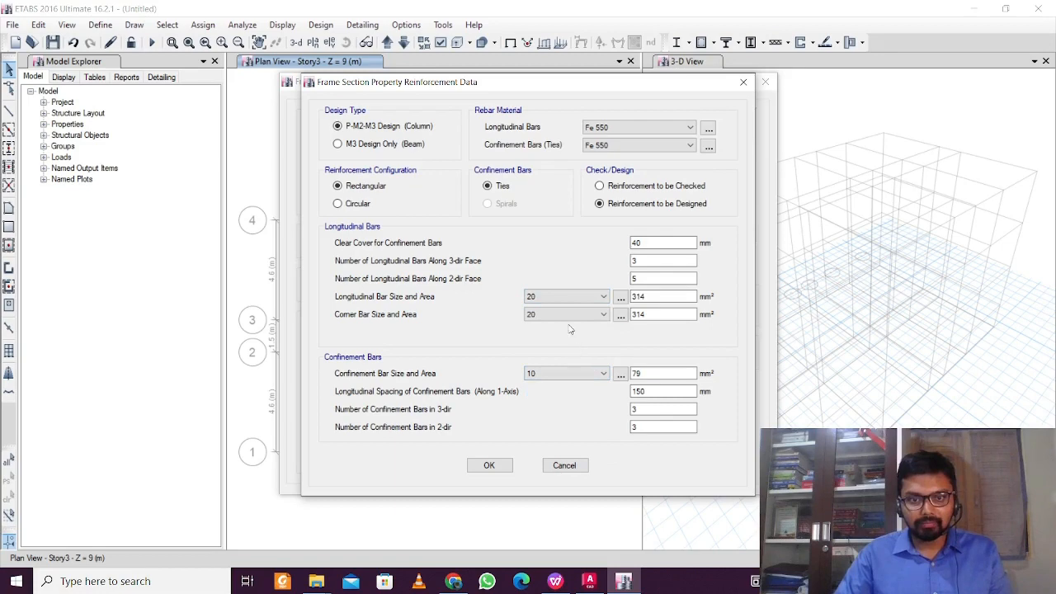
left_click(489, 467)
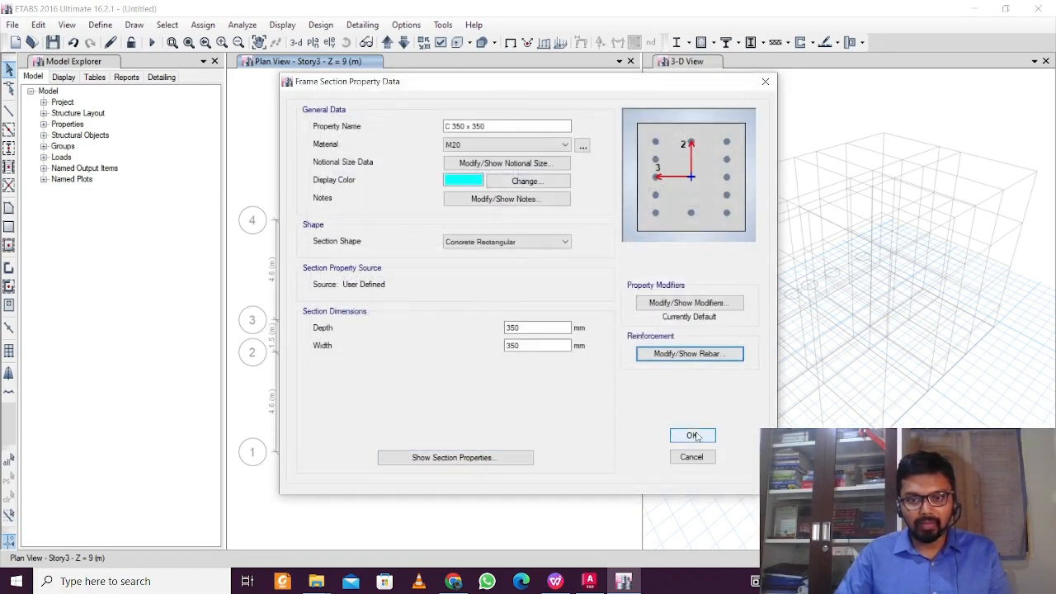
left_click(693, 435)
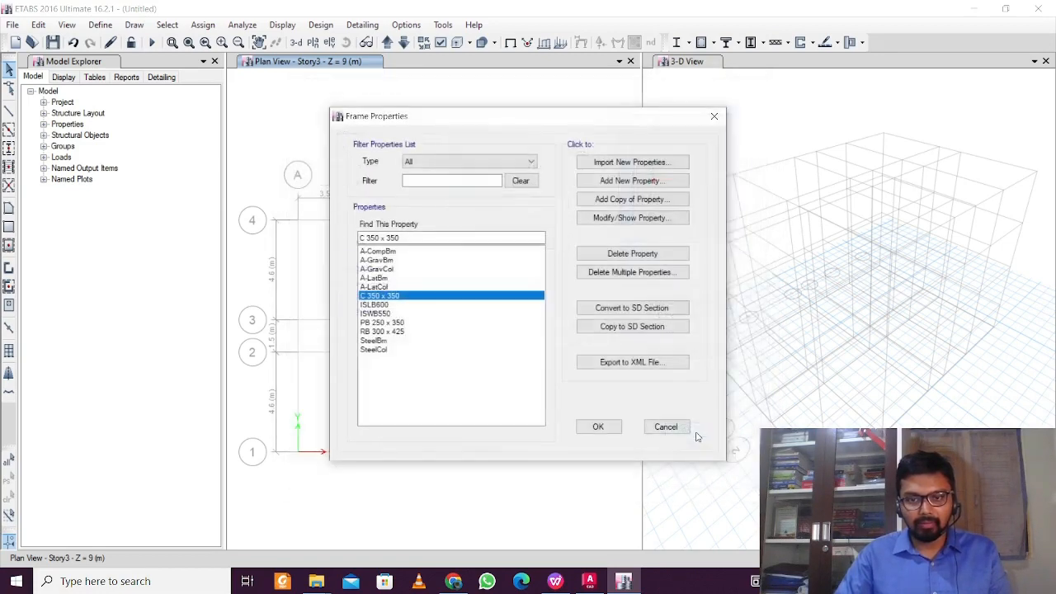
left_click(617, 435)
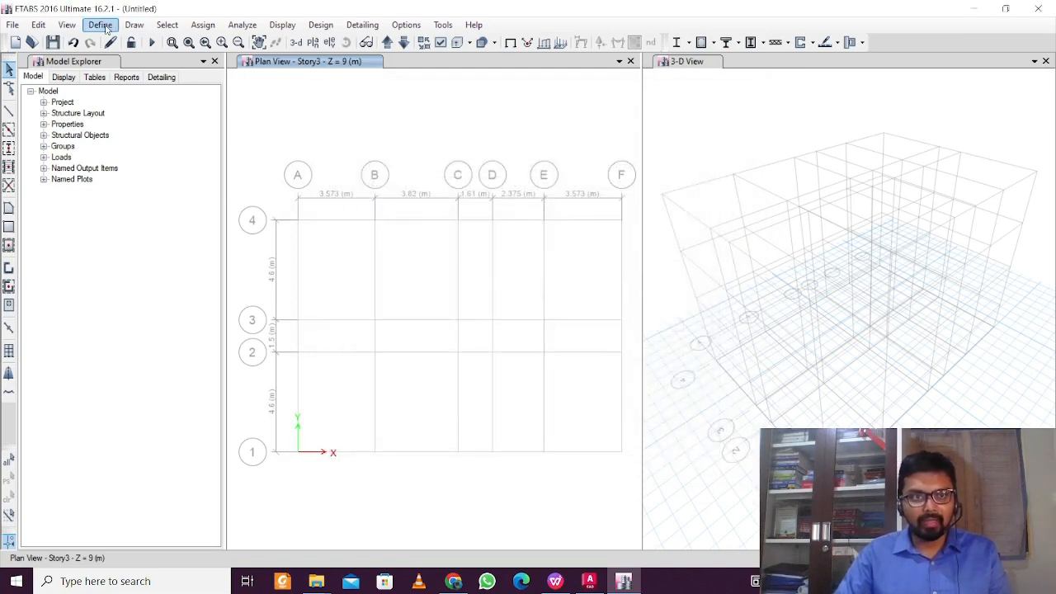
Review the list of defined frame sections and close it
left_click(100, 25)
mouse_move(140, 64)
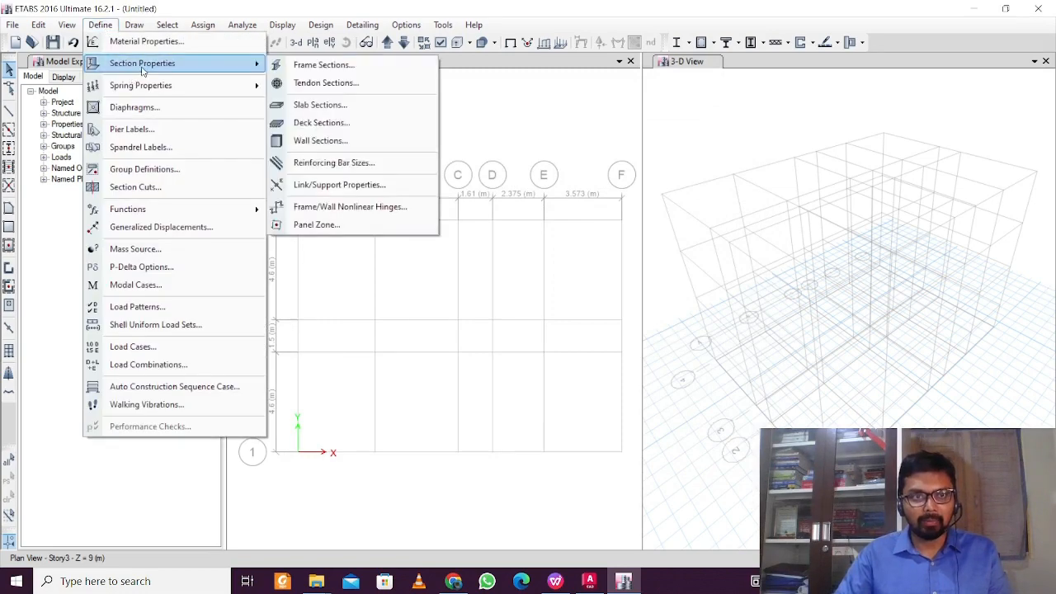
left_click(324, 72)
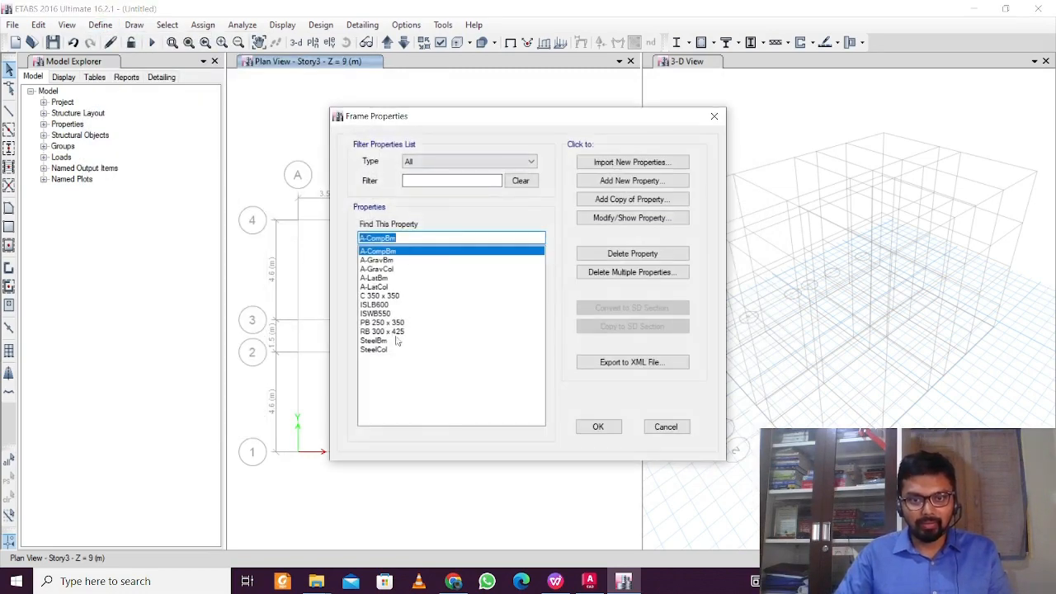
left_click(598, 427)
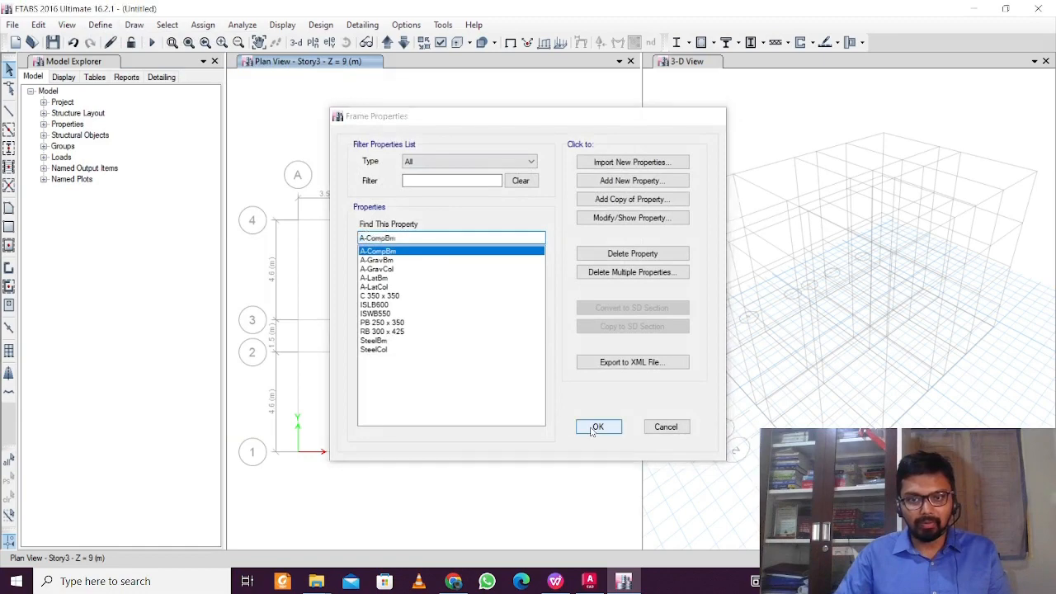
Open the diaphragm definitions and review the data of diaphragm D1, keeping it rigid
left_click(106, 26)
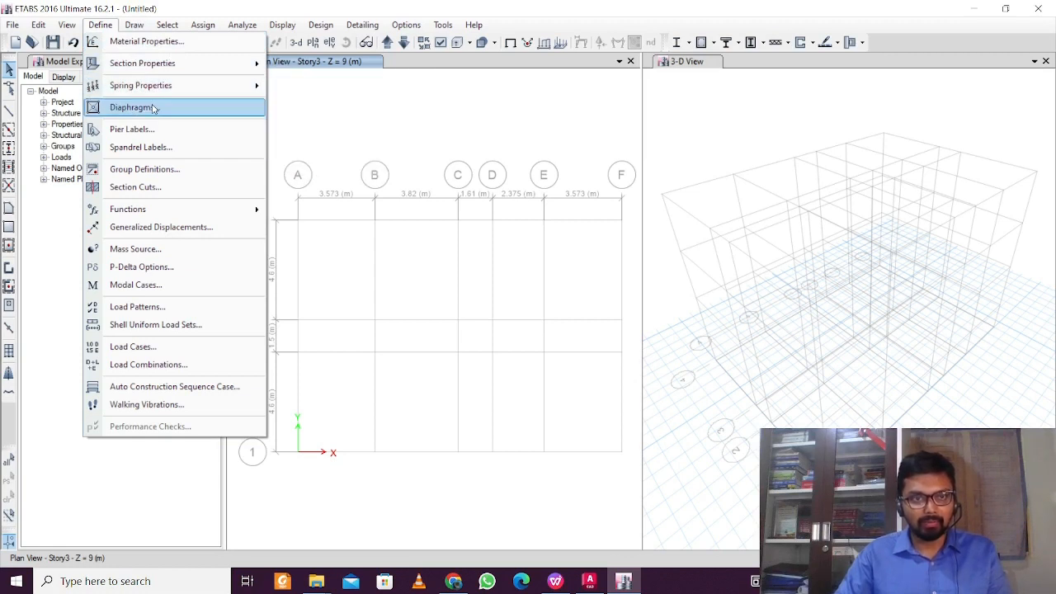
mouse_move(175, 94)
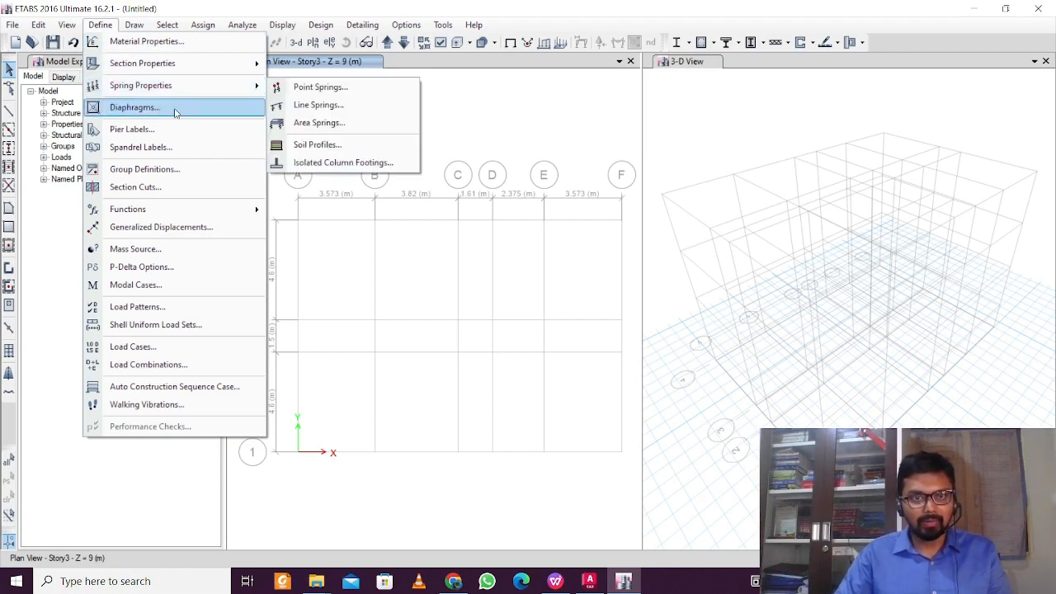
left_click(175, 108)
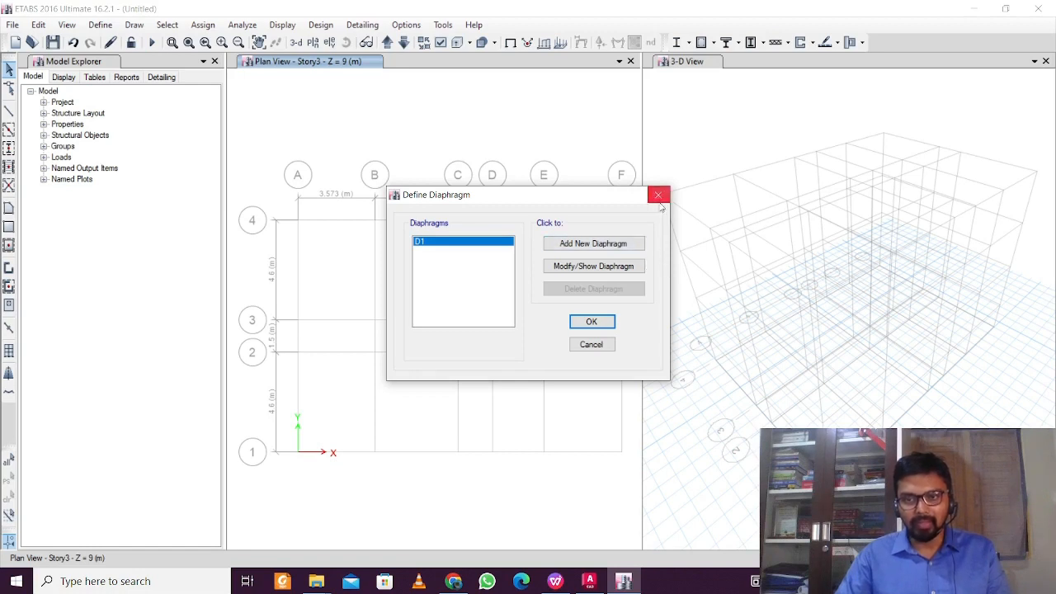
left_click(593, 266)
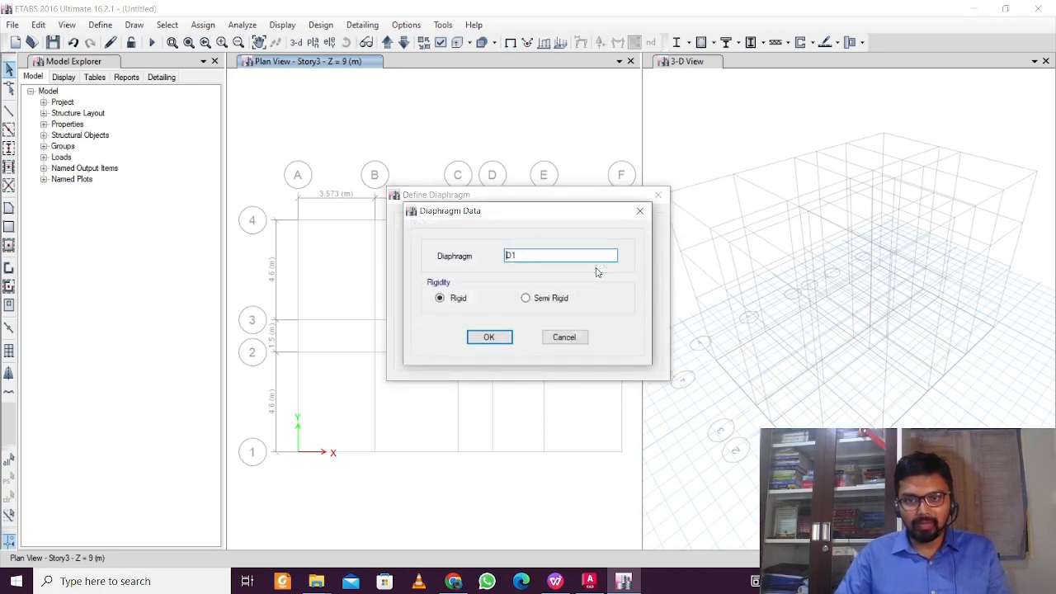
left_click(489, 337)
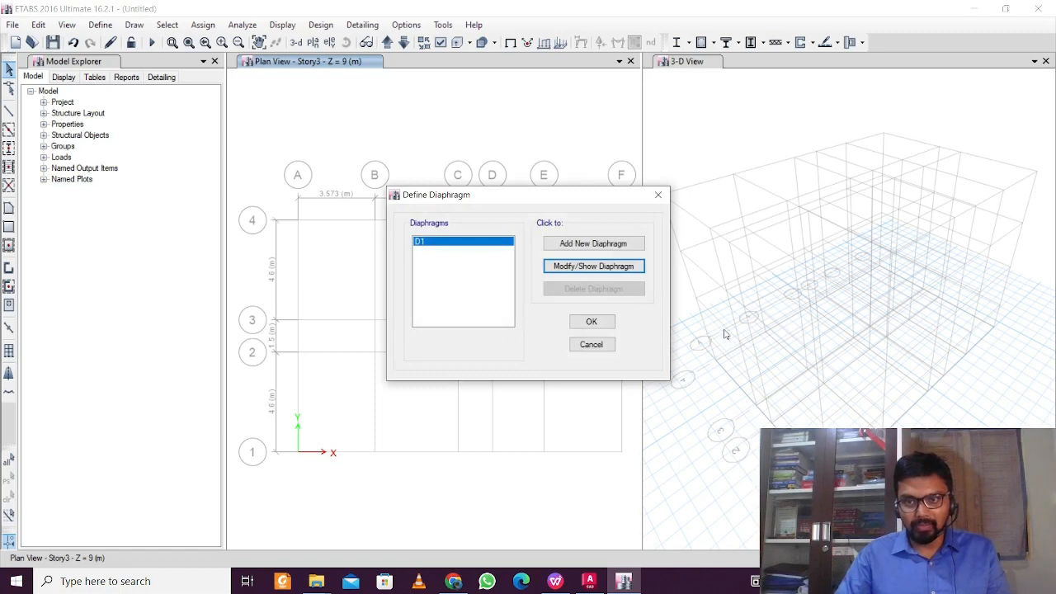
Add two more rigid diaphragms, D2 and D3, and accept the diaphragm definitions
left_click(595, 243)
left_click(488, 338)
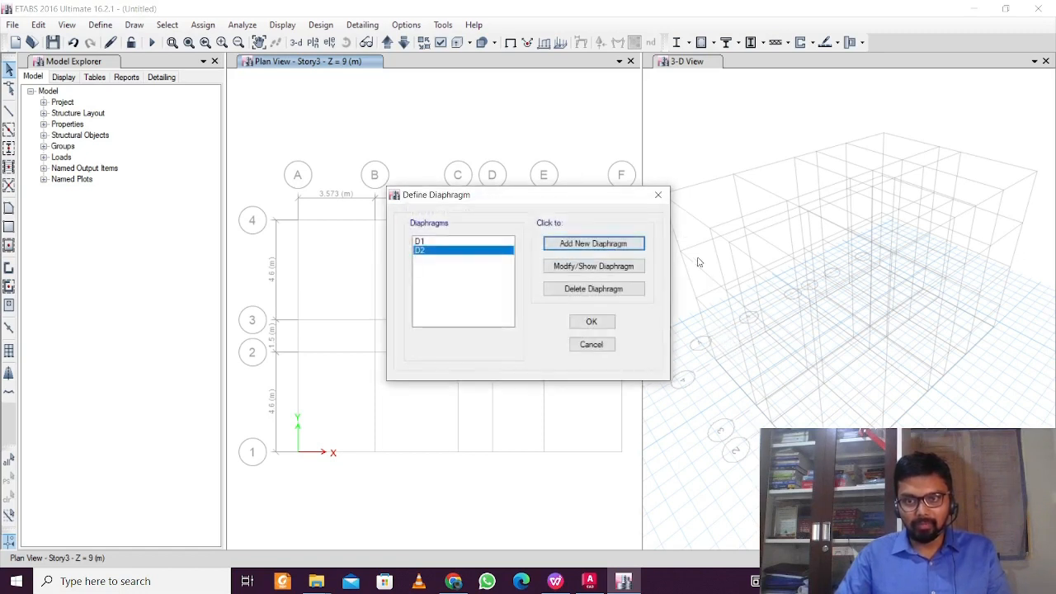
left_click(597, 244)
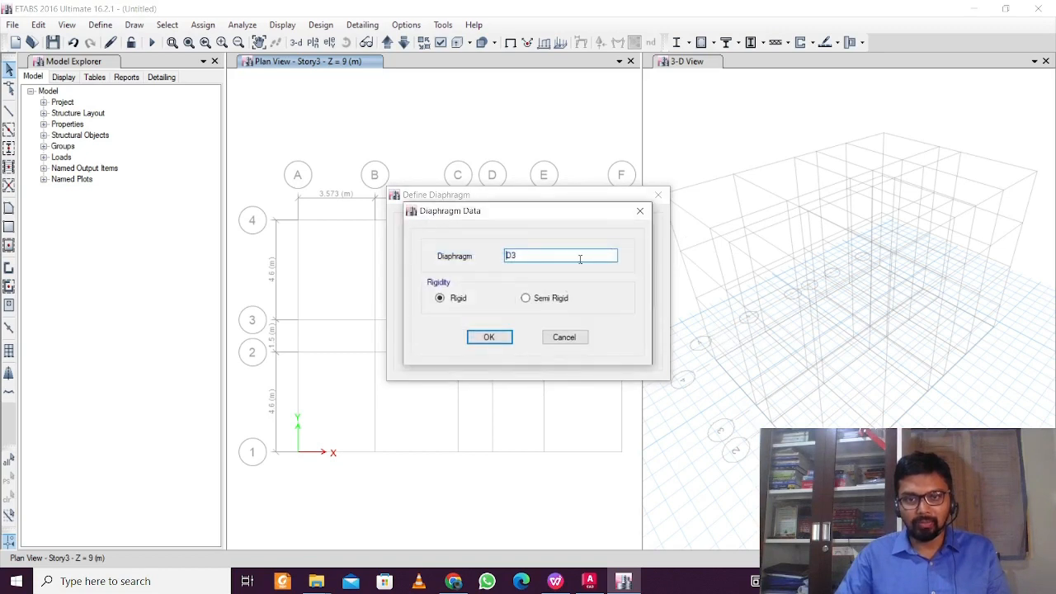
left_click(506, 340)
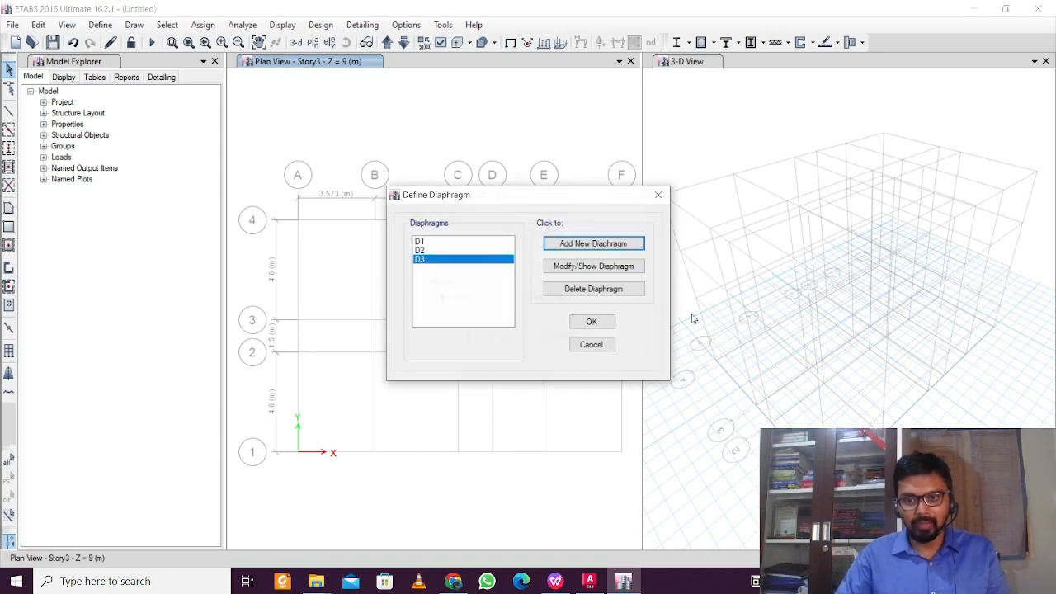
left_click(591, 322)
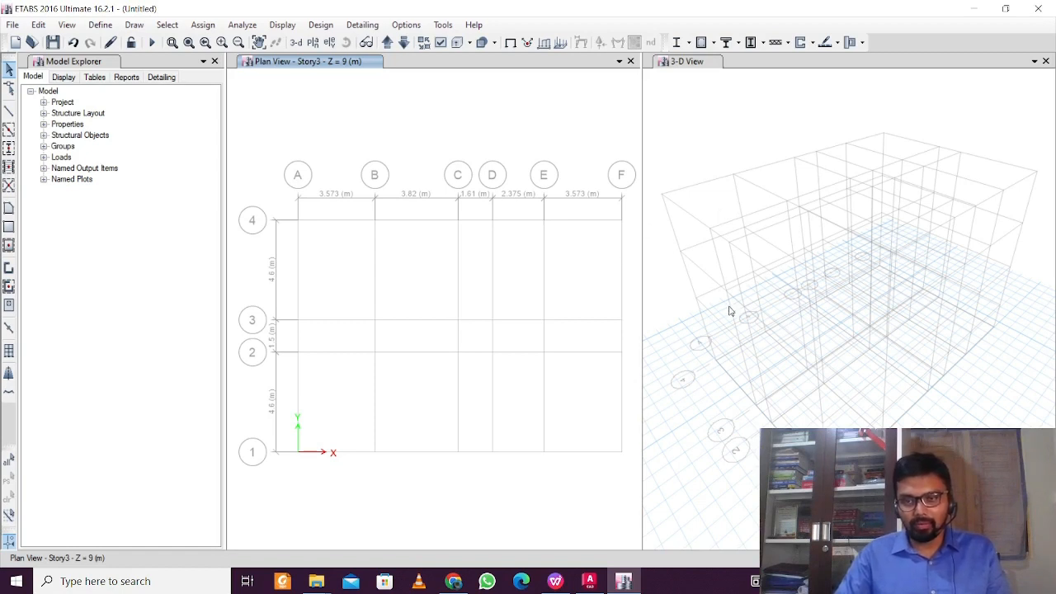
left_click(107, 28)
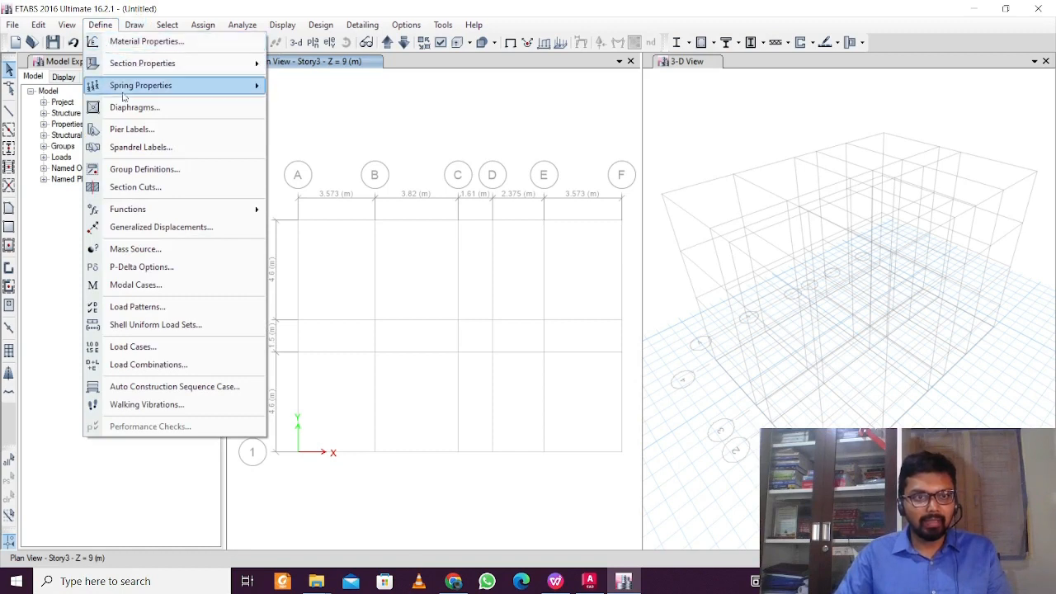
mouse_move(173, 211)
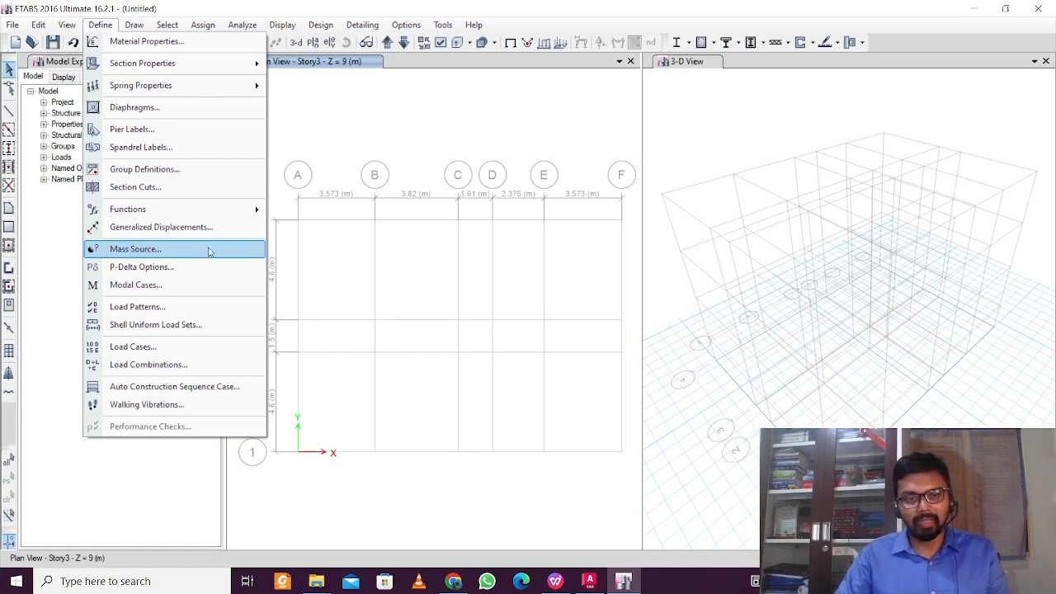
left_click(378, 154)
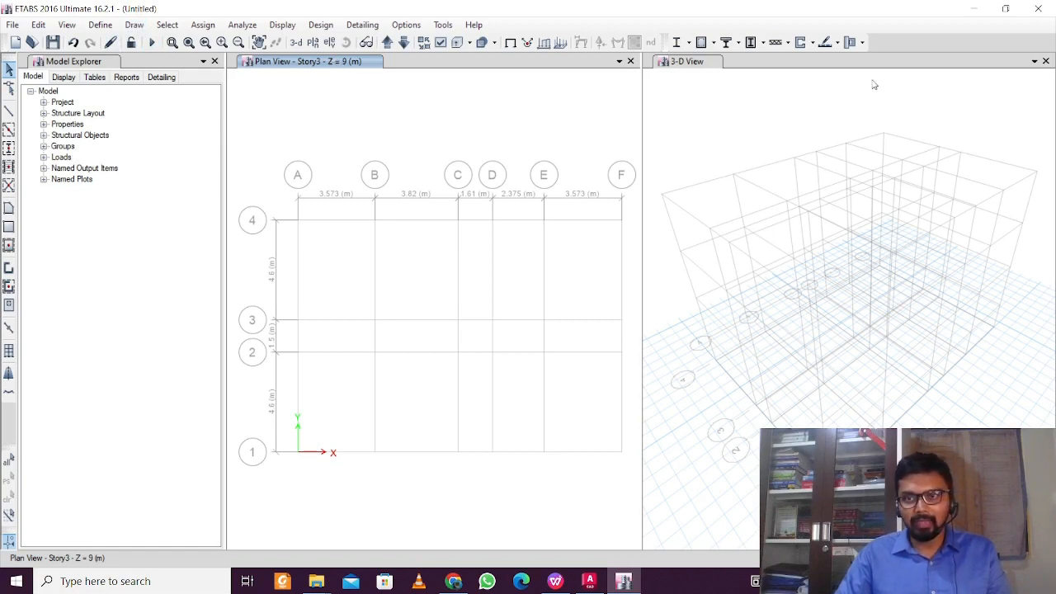
Add a new view window next to the existing 3-D view
left_click(682, 63)
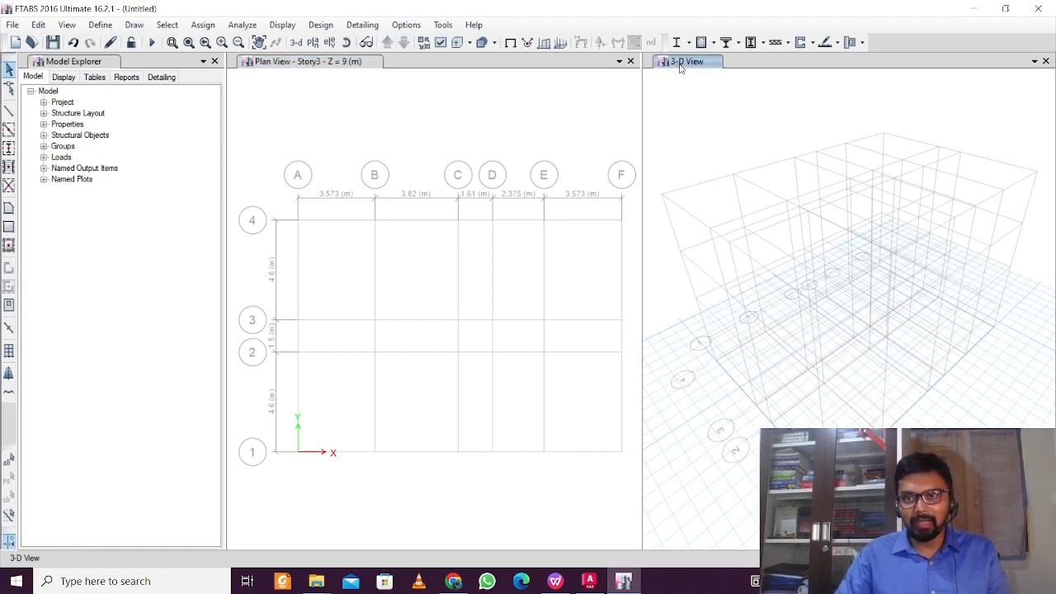
left_click(1034, 61)
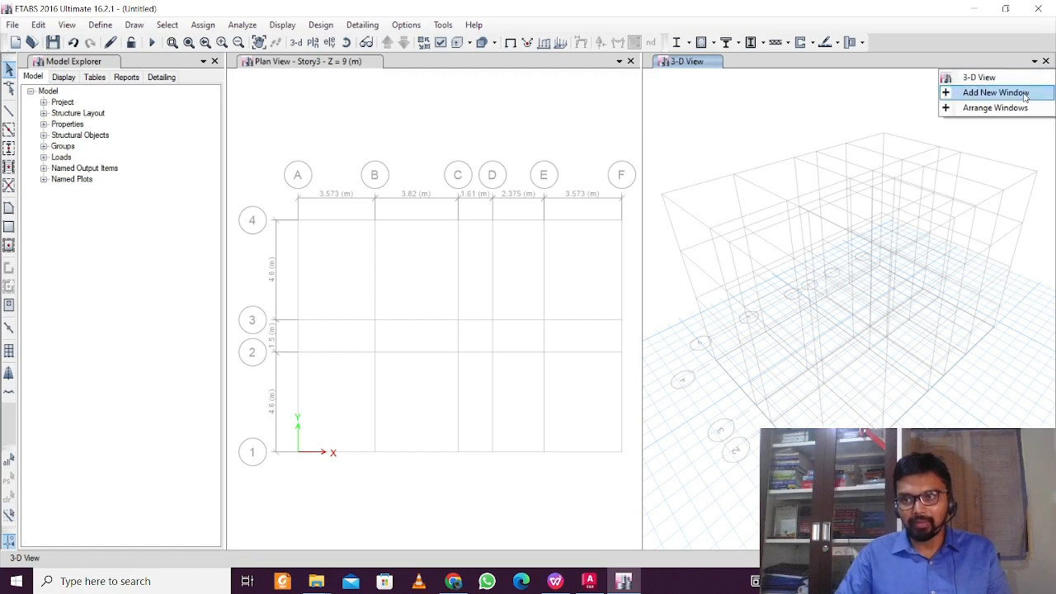
left_click(1026, 97)
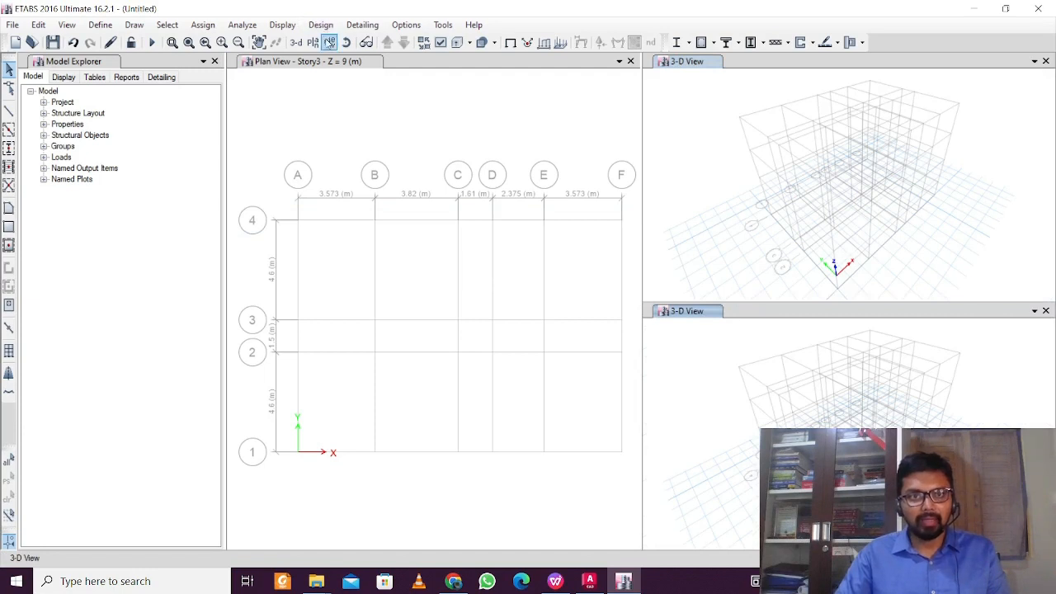
Set the newly added view window to the elevation along grid line 1
left_click(329, 42)
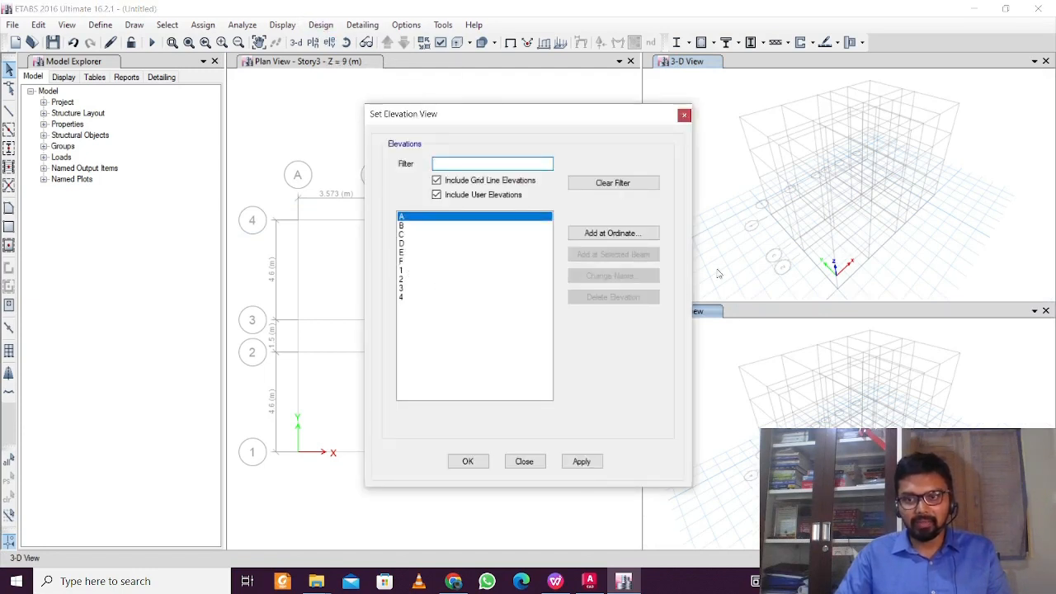
left_click(429, 261)
left_click(429, 269)
left_click(581, 462)
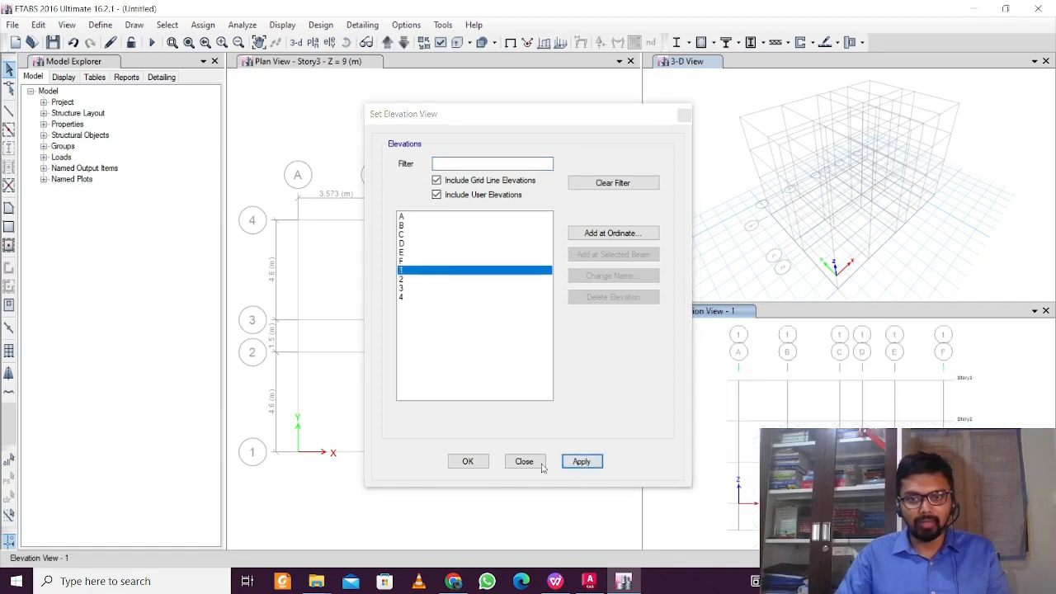
left_click(468, 461)
mouse_move(849, 461)
middle_mouse_down()
mouse_move(848, 438)
mouse_move(756, 447)
mouse_move(821, 450)
mouse_move(859, 436)
mouse_move(750, 434)
mouse_move(851, 453)
middle_mouse_up()
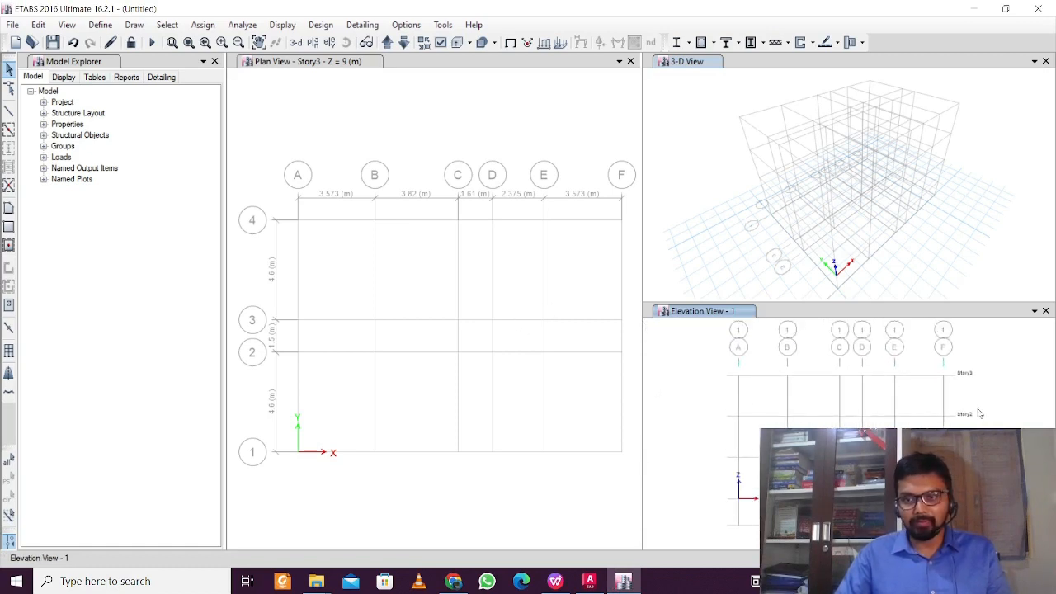
Move the plan view down to the PL story level at Z = 0 m
left_click(490, 318)
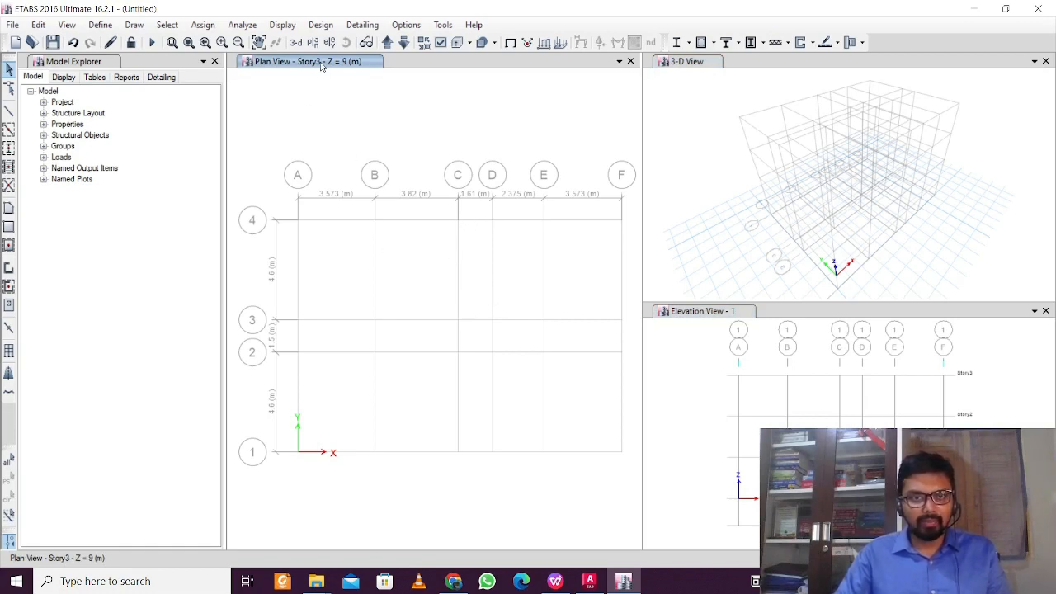
left_click(403, 42)
left_click(404, 43)
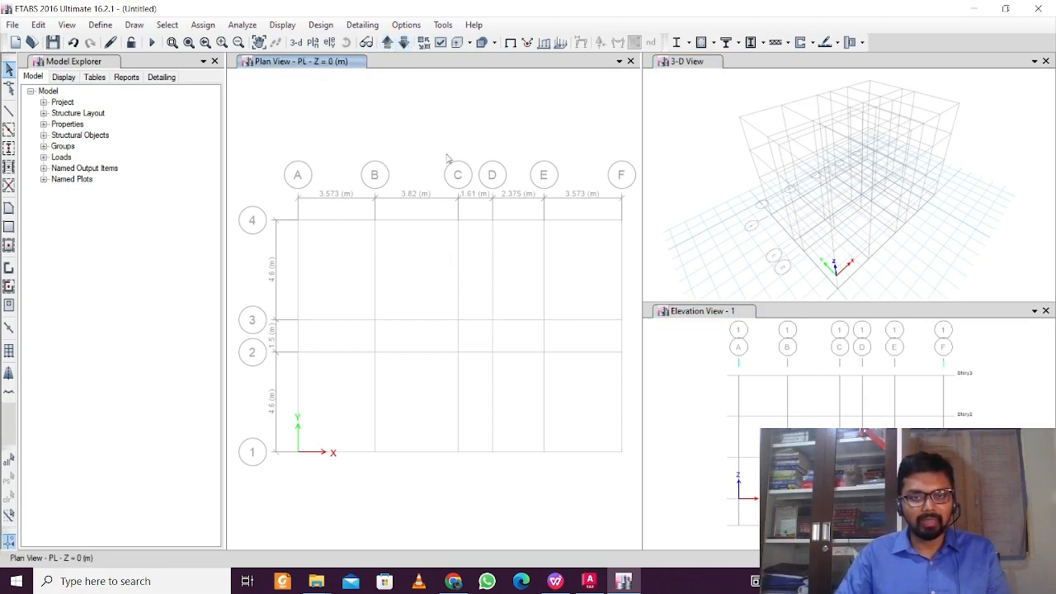
mouse_move(490, 278)
middle_mouse_down()
mouse_move(485, 240)
mouse_move(484, 262)
middle_mouse_up()
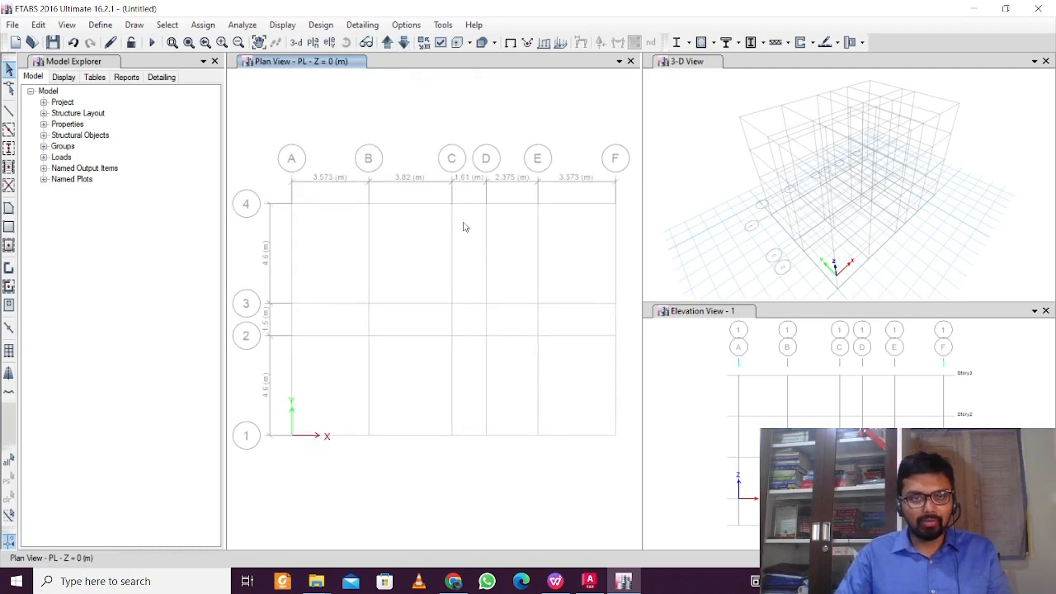
Place C 350 x 350 columns at the PL level on all intersections of grids A, B, C, E and F with grids 1 to 4
left_click(10, 154)
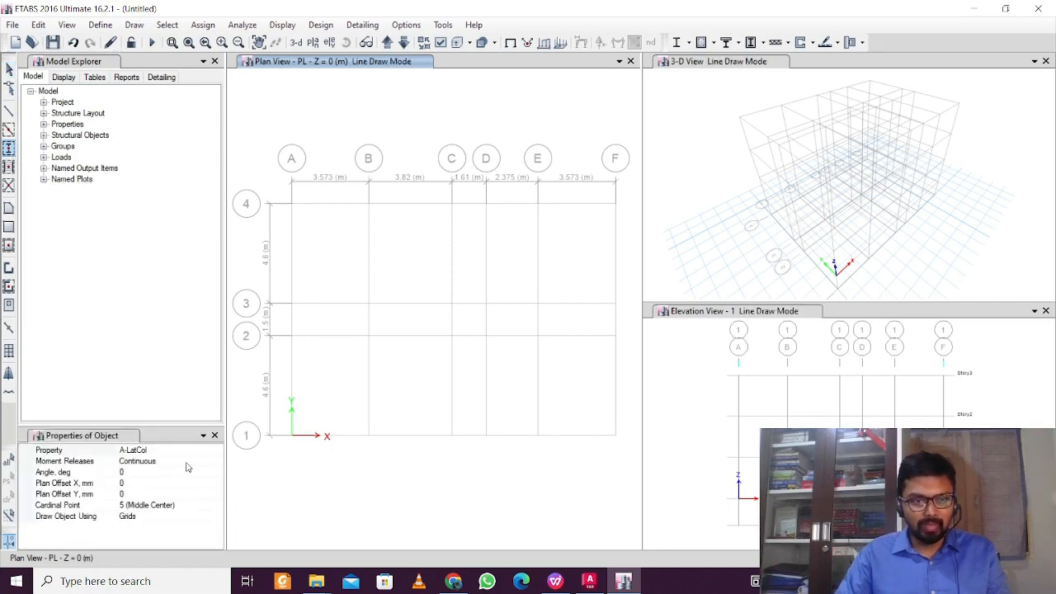
left_click(204, 452)
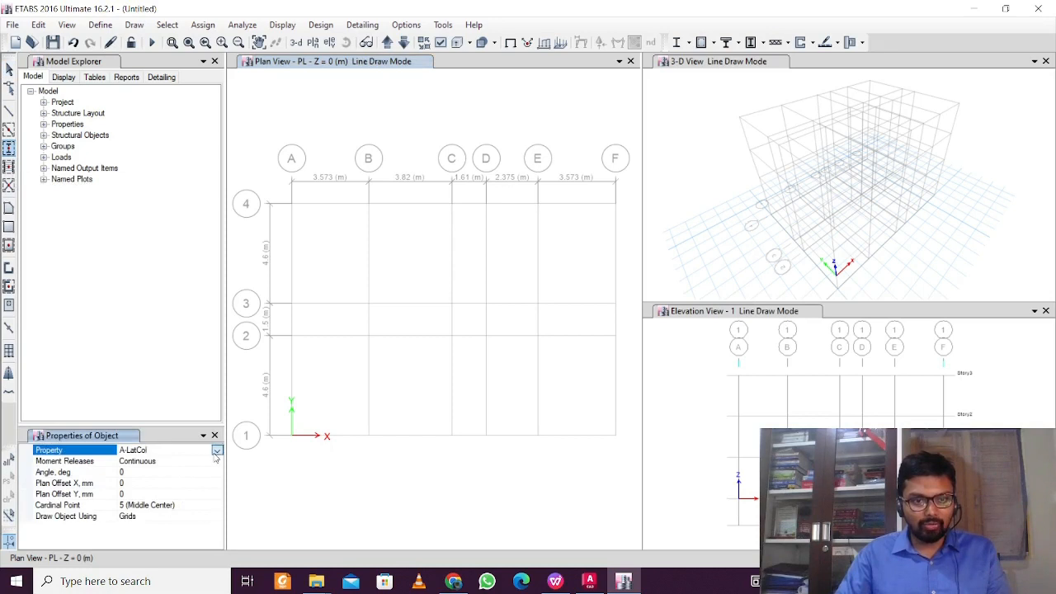
left_click(216, 450)
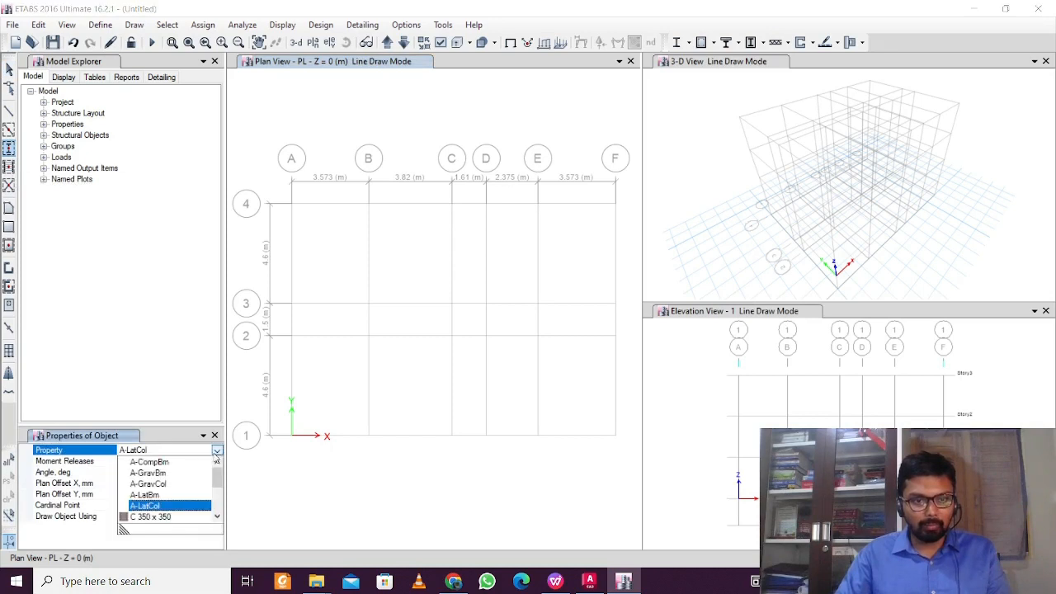
left_click(163, 517)
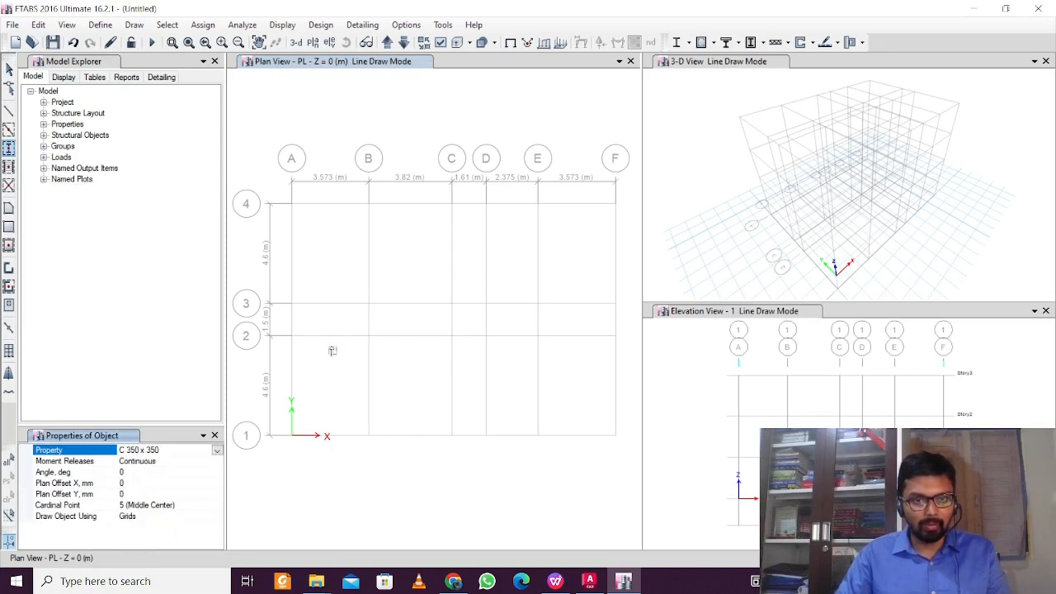
left_click_drag(285, 198, 468, 434)
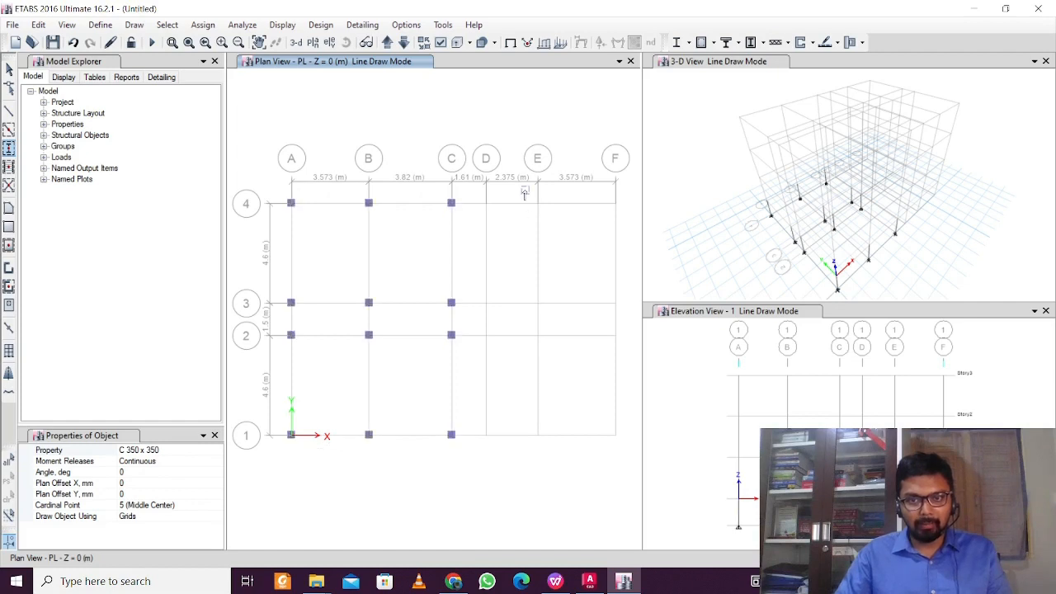
left_click_drag(524, 190, 632, 249)
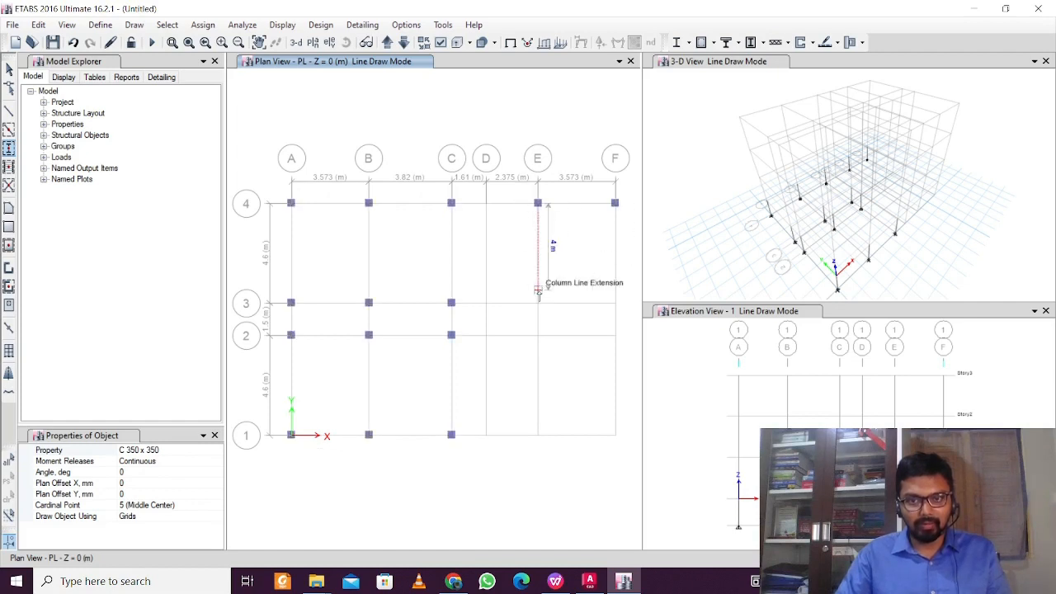
left_click_drag(525, 292, 627, 467)
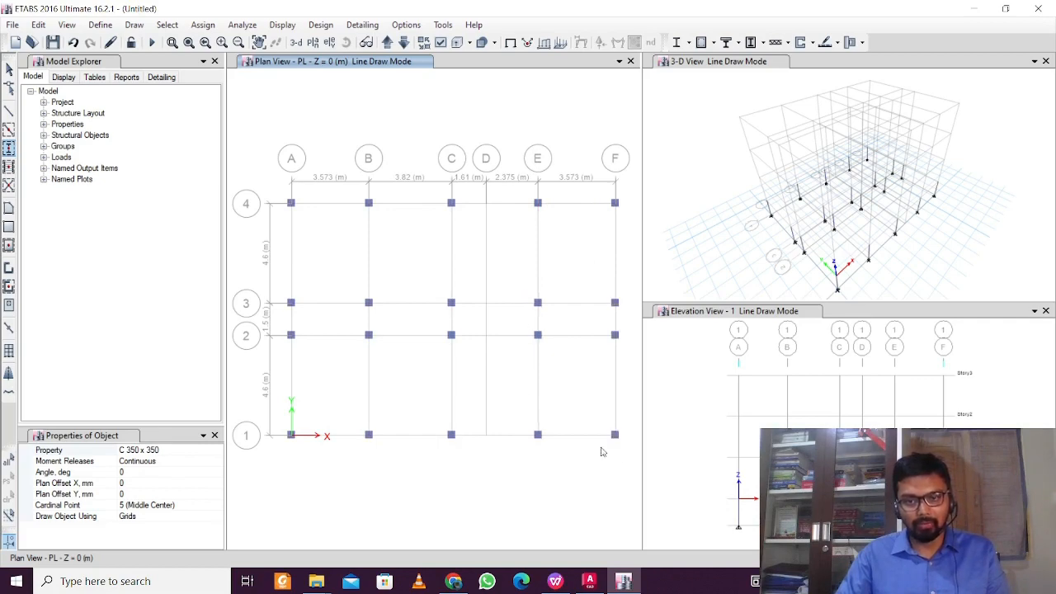
Switch to AutoCAD and examine the column positions and beams in the roof beam layout of the approval drawing
left_click(584, 582)
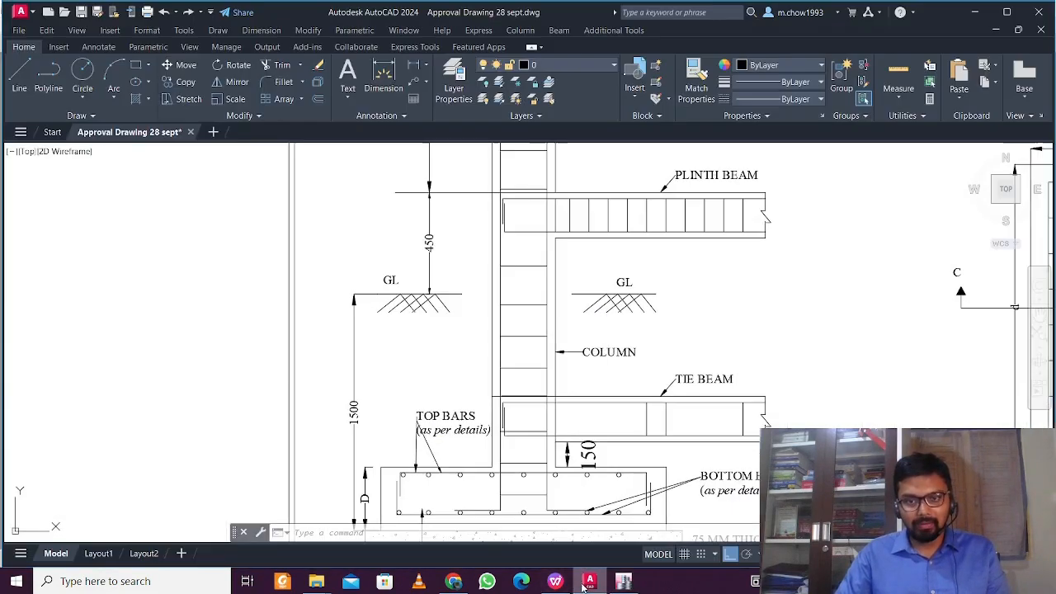
scroll(528, 329, "down", 5)
scroll(639, 304, "up", 6)
middle_click_drag(638, 292, 649, 400)
middle_click_drag(1031, 371, 532, 349)
scroll(618, 337, "up", 2)
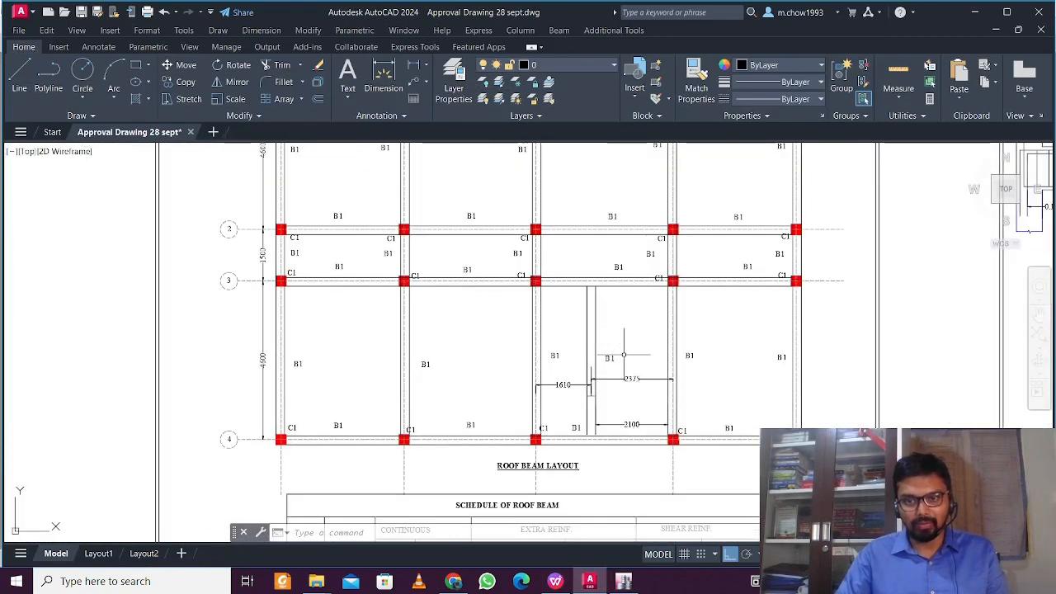
middle_click_drag(586, 283, 587, 308)
scroll(586, 333, "down", 2)
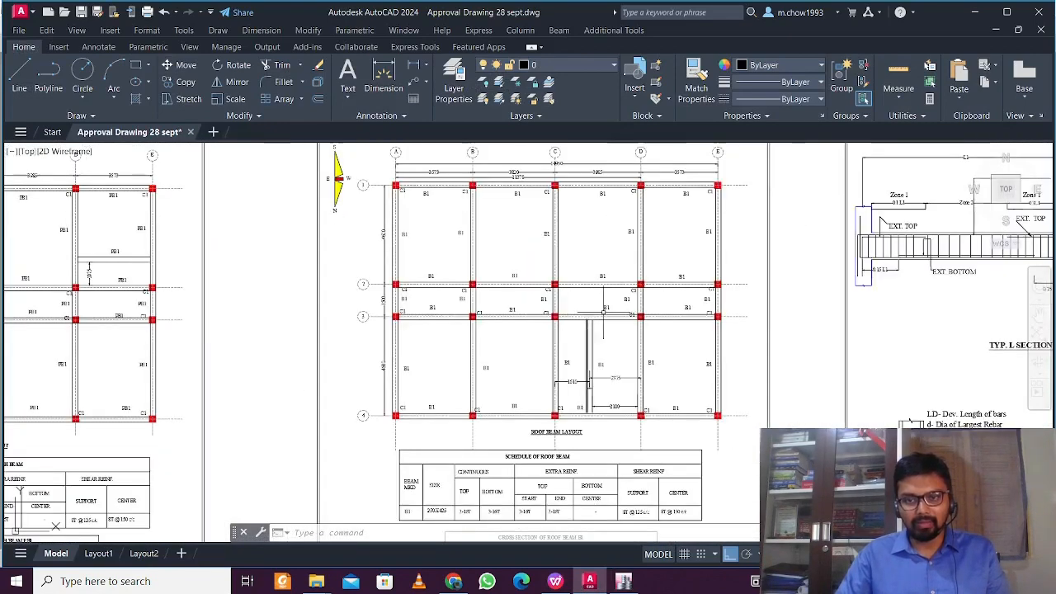
Switch from the AutoCAD drawing back to the ETABS model
left_click(624, 582)
left_click(624, 582)
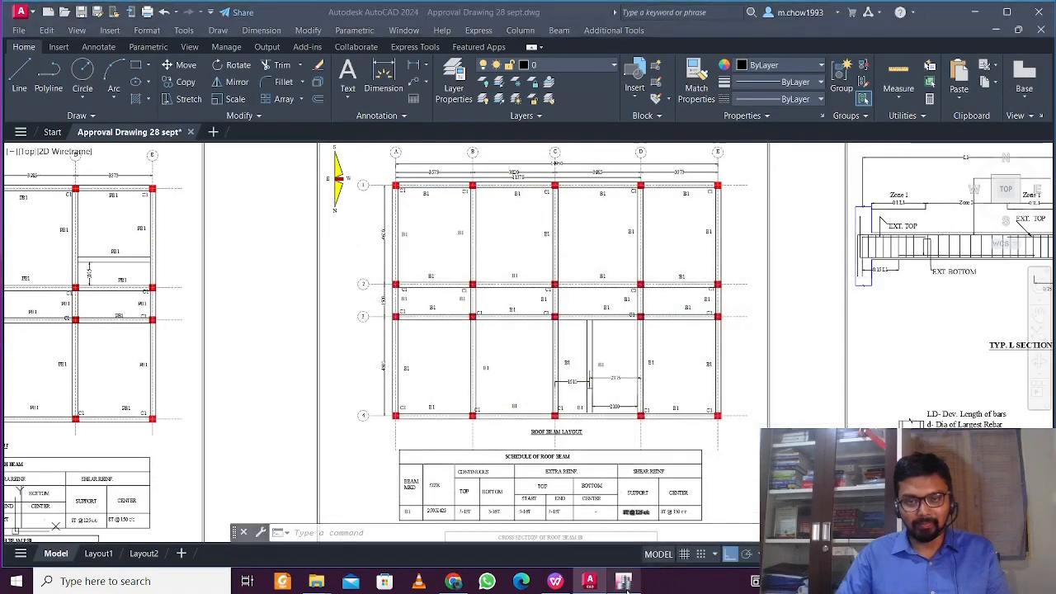
left_click(623, 583)
left_click(624, 583)
left_click(624, 582)
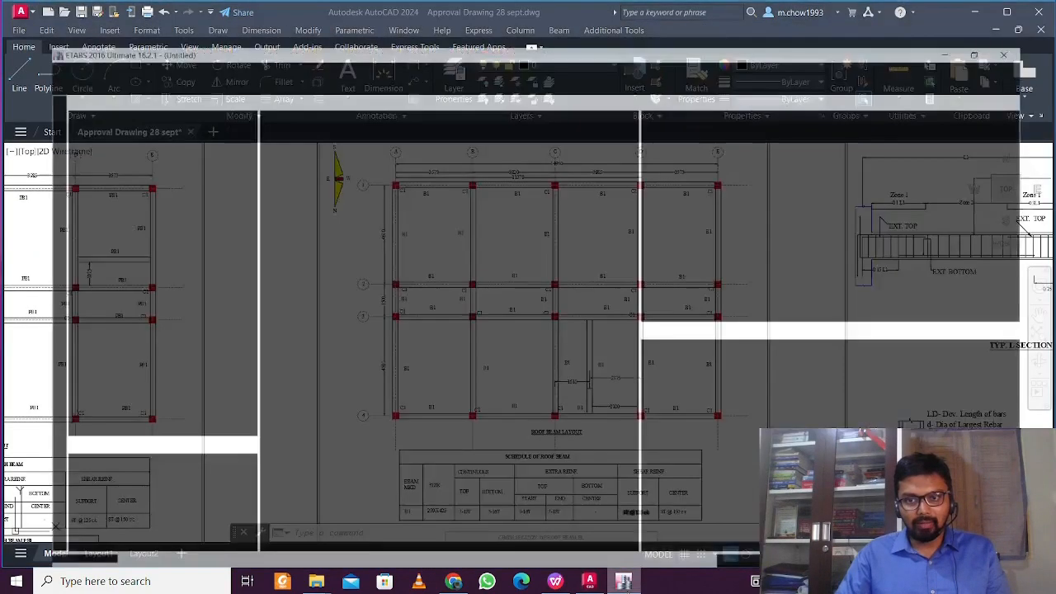
left_click(624, 582)
left_click(624, 583)
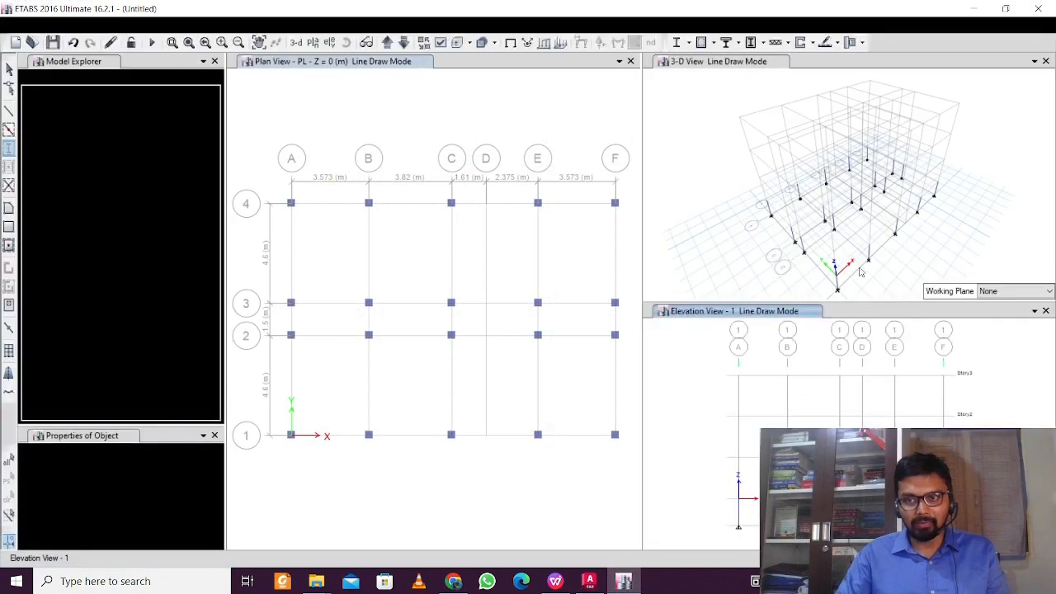
Quick-draw a PB 250 x 350 beam with pinned moment releases on grid D between grids 1 and 2 at the PL level
left_click(8, 132)
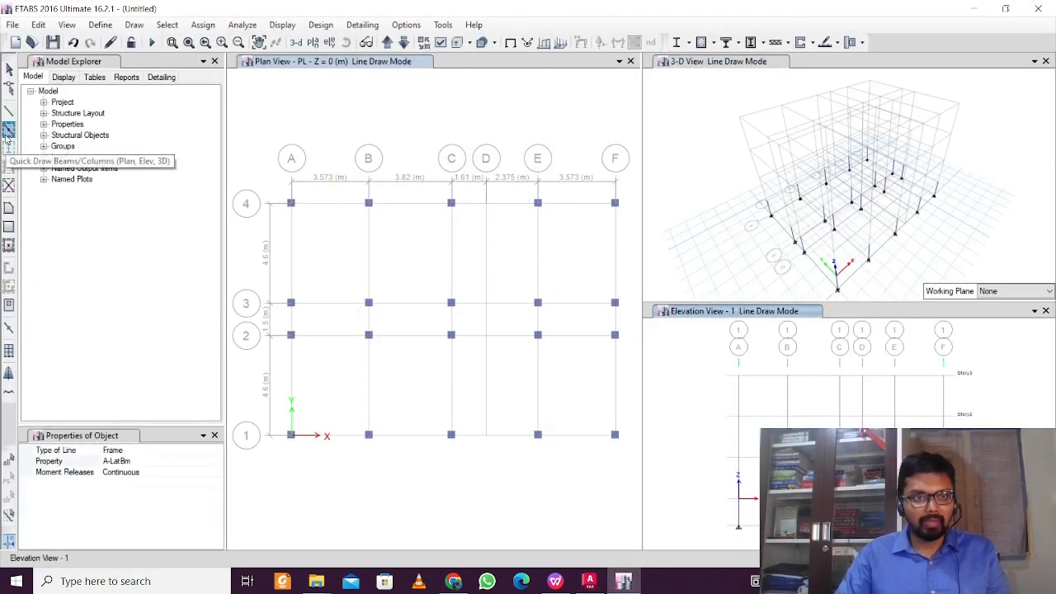
left_click(161, 471)
left_click(217, 471)
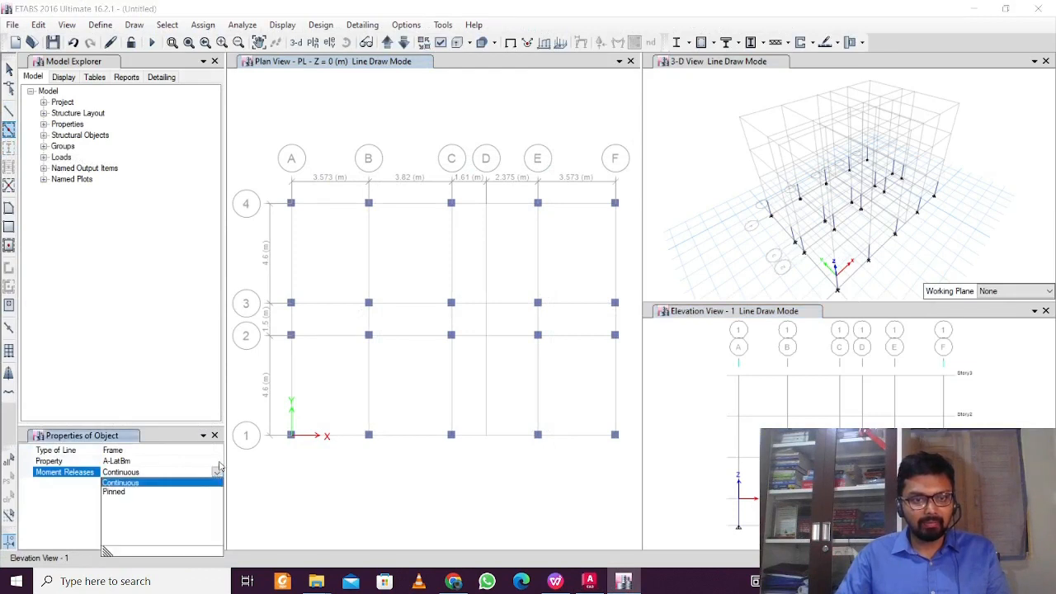
left_click(217, 472)
left_click(217, 462)
left_click(217, 461)
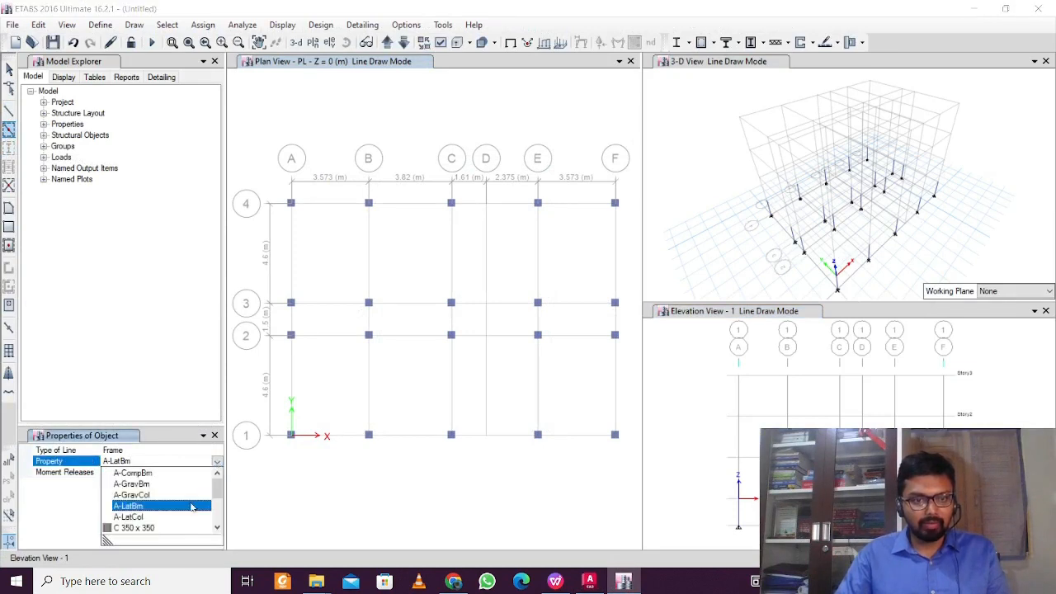
left_click_drag(217, 494, 217, 511)
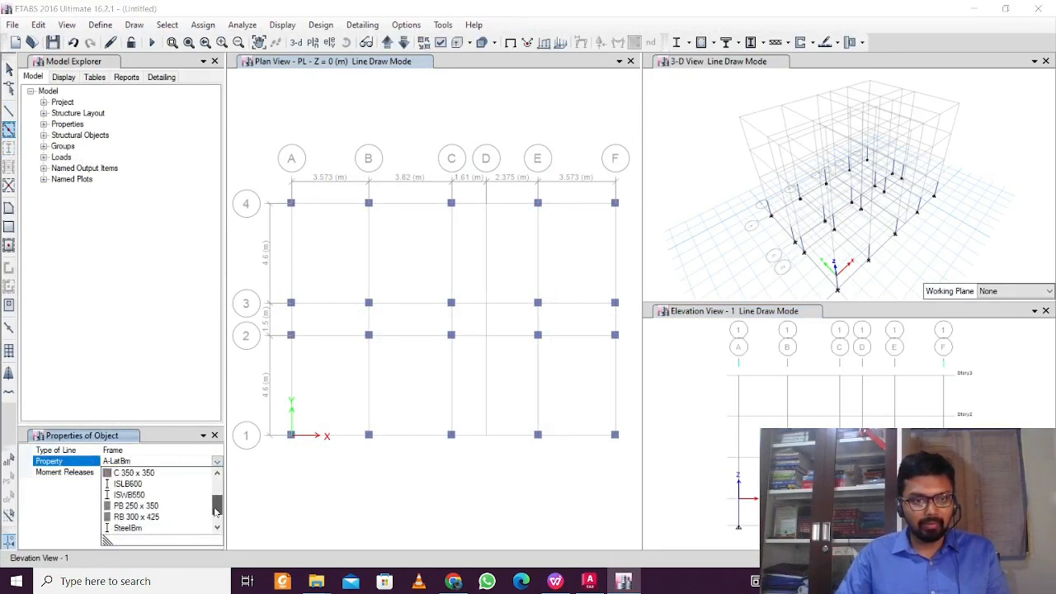
left_click(153, 506)
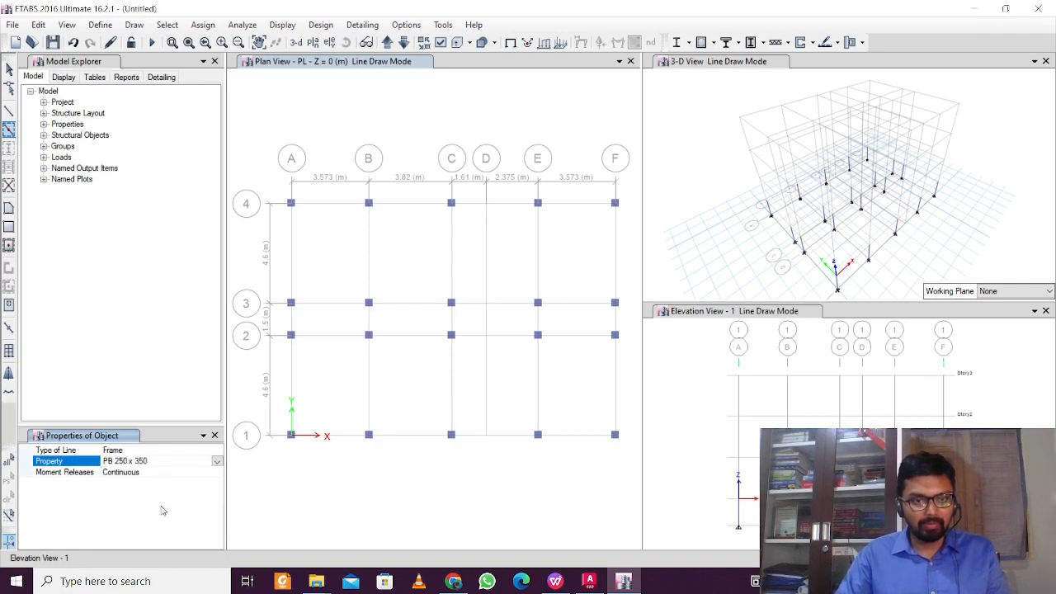
left_click(190, 474)
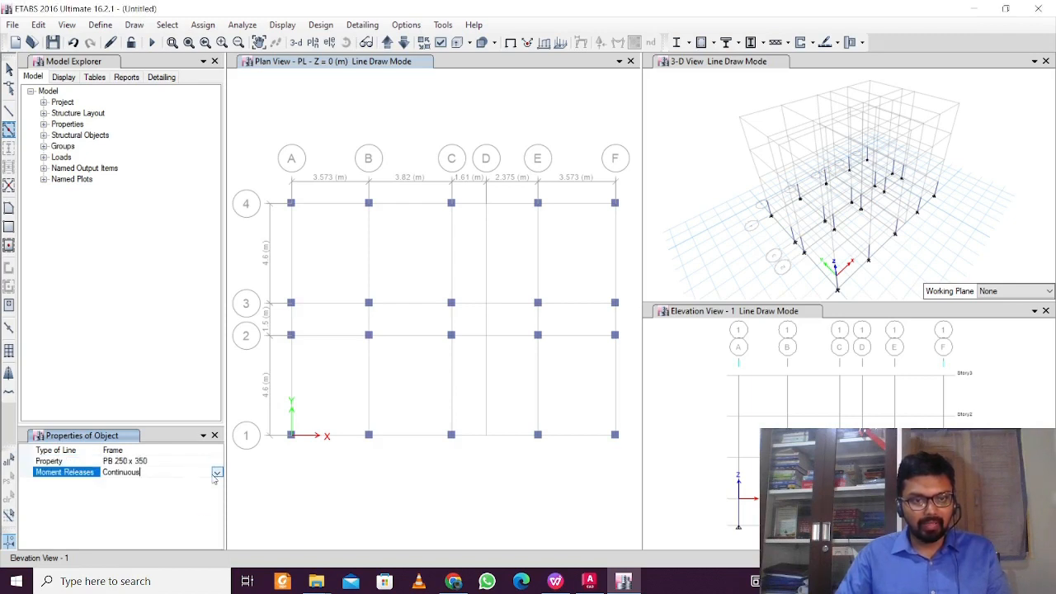
left_click(216, 473)
left_click(157, 491)
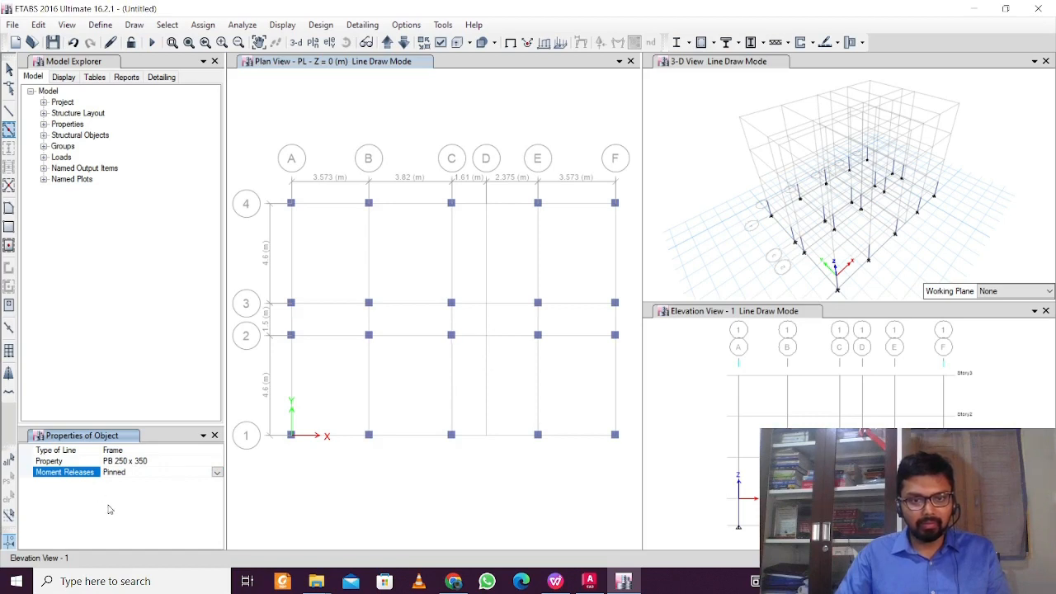
left_click(487, 370)
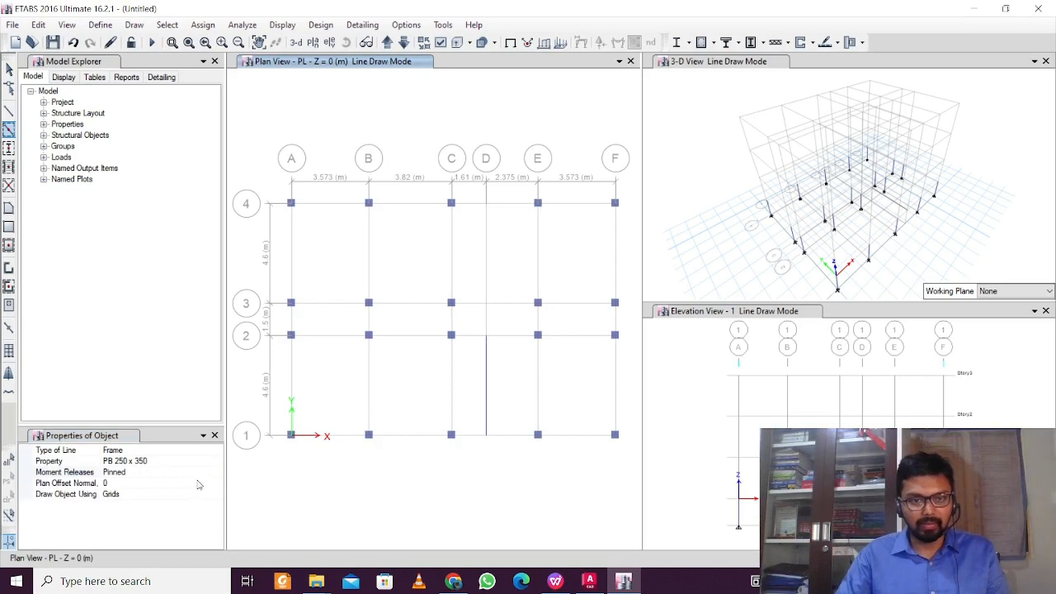
Draw PB 250 x 350 beams with continuous moment releases on all grid segments from A to C across grids 1 to 4
left_click(200, 459)
left_click(217, 462)
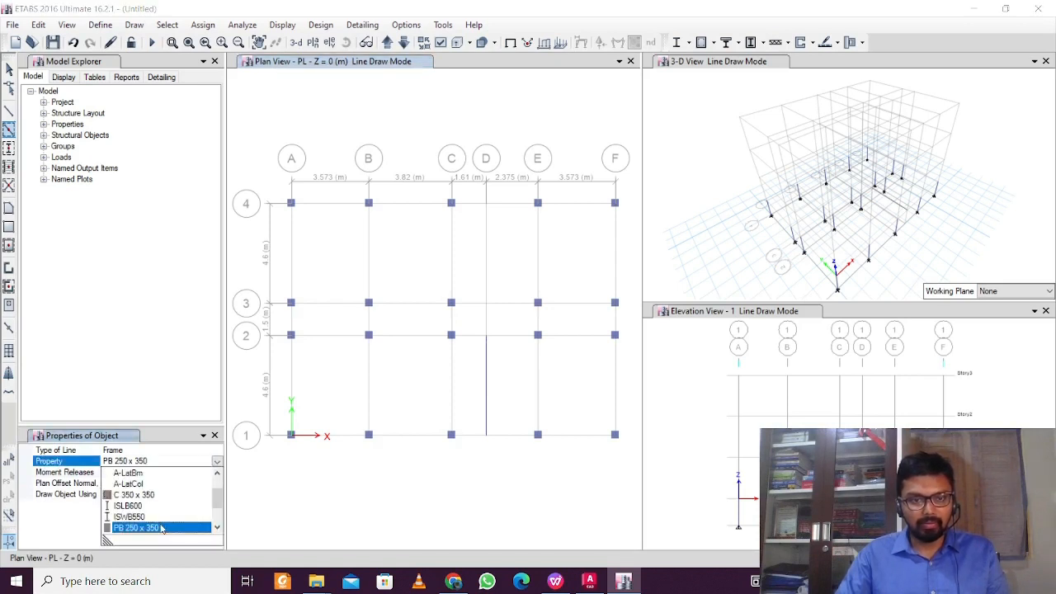
left_click(162, 526)
left_click(195, 472)
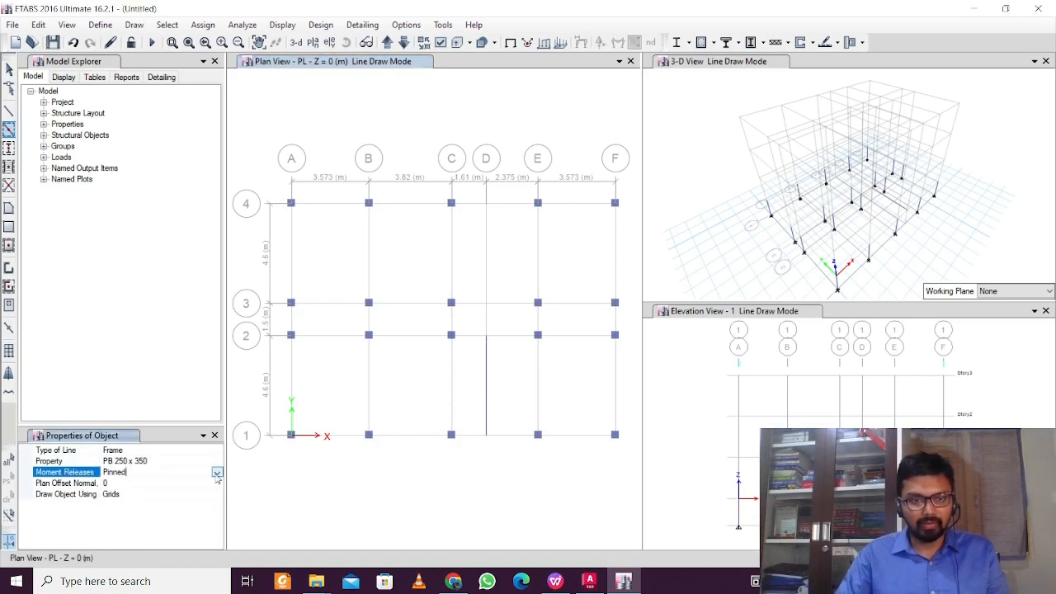
left_click(217, 473)
left_click(188, 482)
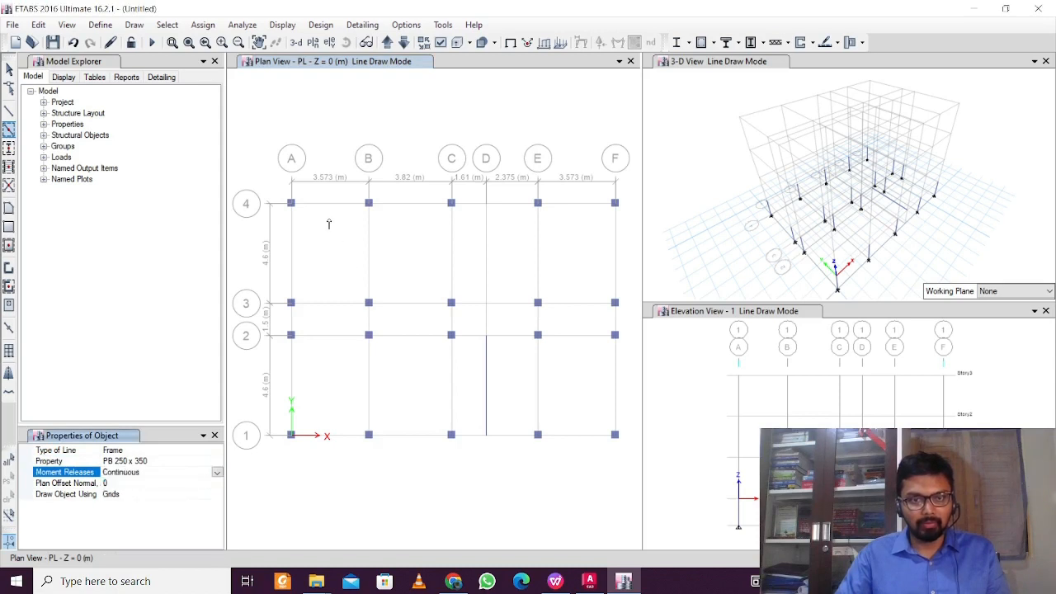
mouse_move(268, 188)
left_mouse_down()
mouse_move(427, 398)
mouse_move(454, 463)
mouse_move(432, 462)
mouse_move(464, 463)
left_mouse_up()
Add continuous PB 250 x 350 beams on grids 1 to 4 from C to F and along grids E and F
mouse_move(431, 193)
left_mouse_down()
mouse_move(528, 252)
mouse_move(603, 253)
mouse_move(618, 307)
mouse_move(617, 238)
left_mouse_up()
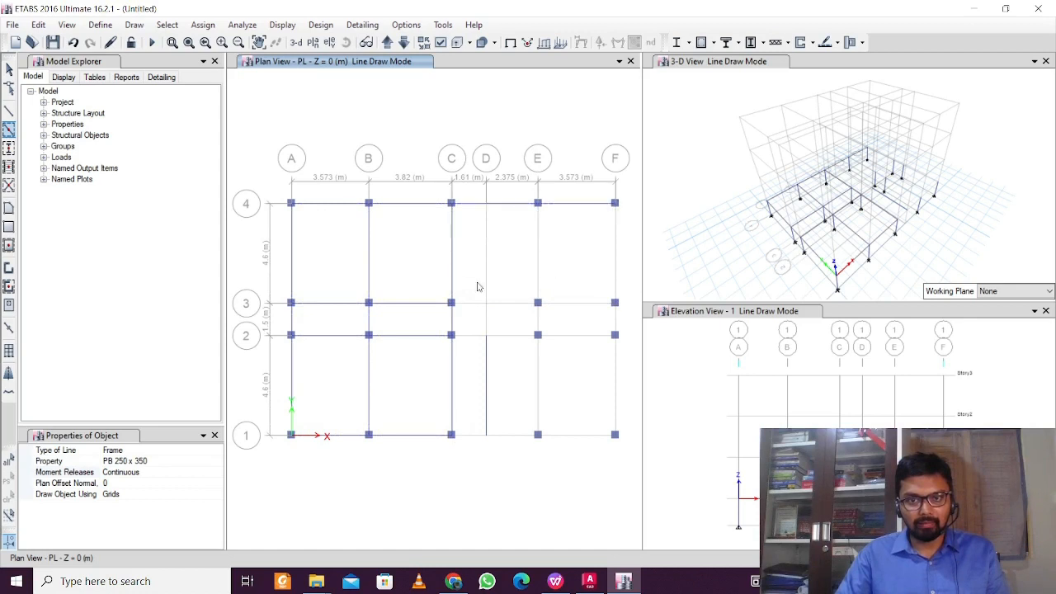
left_click_drag(432, 288, 624, 320)
left_click_drag(532, 210, 555, 471)
mouse_move(596, 186)
left_mouse_down()
mouse_move(635, 357)
mouse_move(639, 470)
left_mouse_up()
left_click_drag(432, 324, 627, 375)
left_click_drag(419, 411, 630, 464)
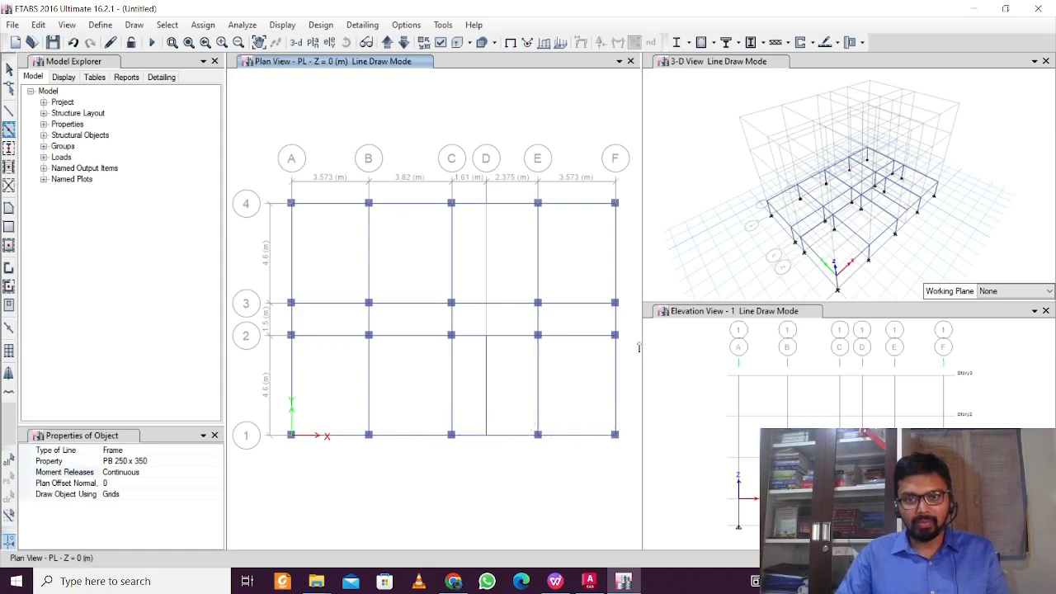
Examine the plinth beams and columns in extruded display in the plan, 3-D and elevation views, and restore the line display
left_click(481, 43)
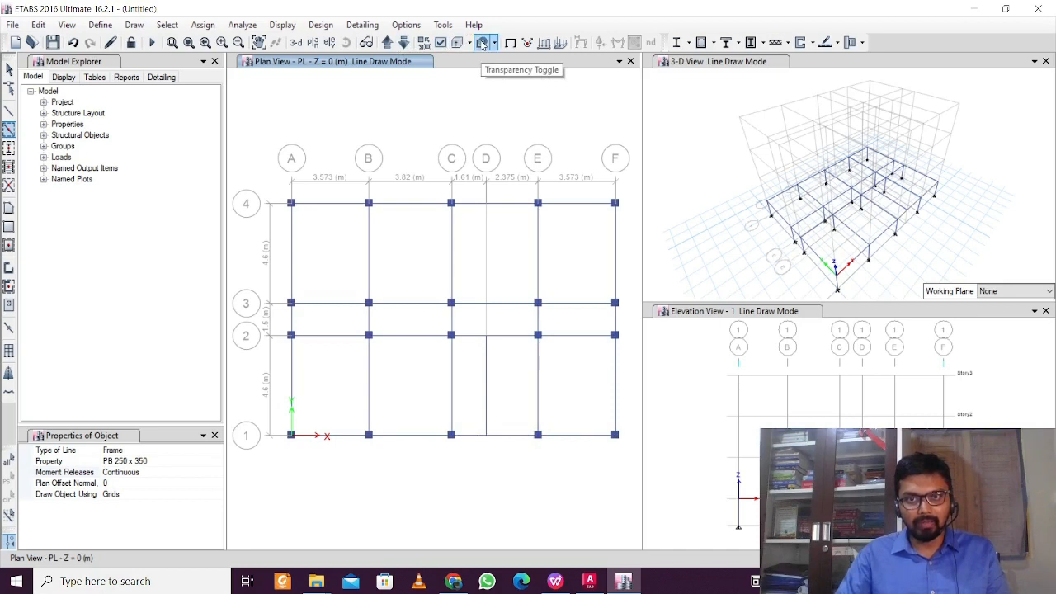
left_click(456, 42)
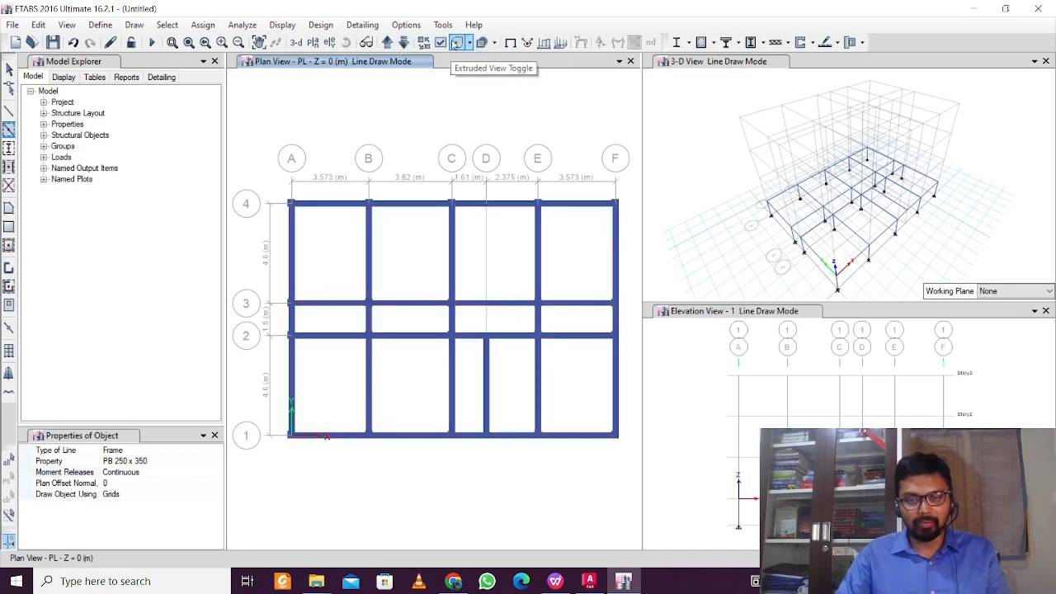
left_click(456, 42)
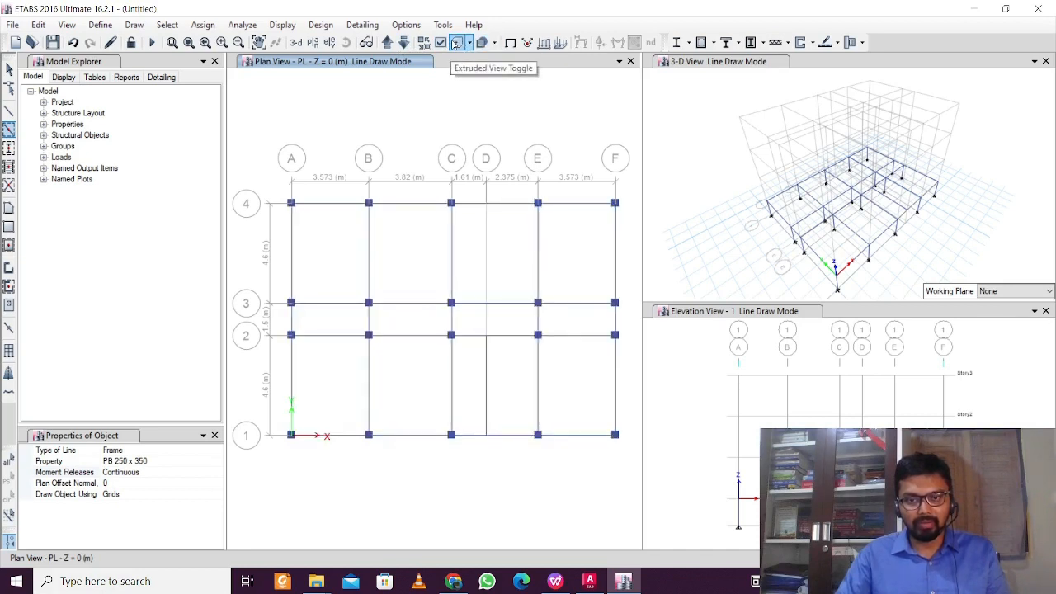
left_click(743, 74)
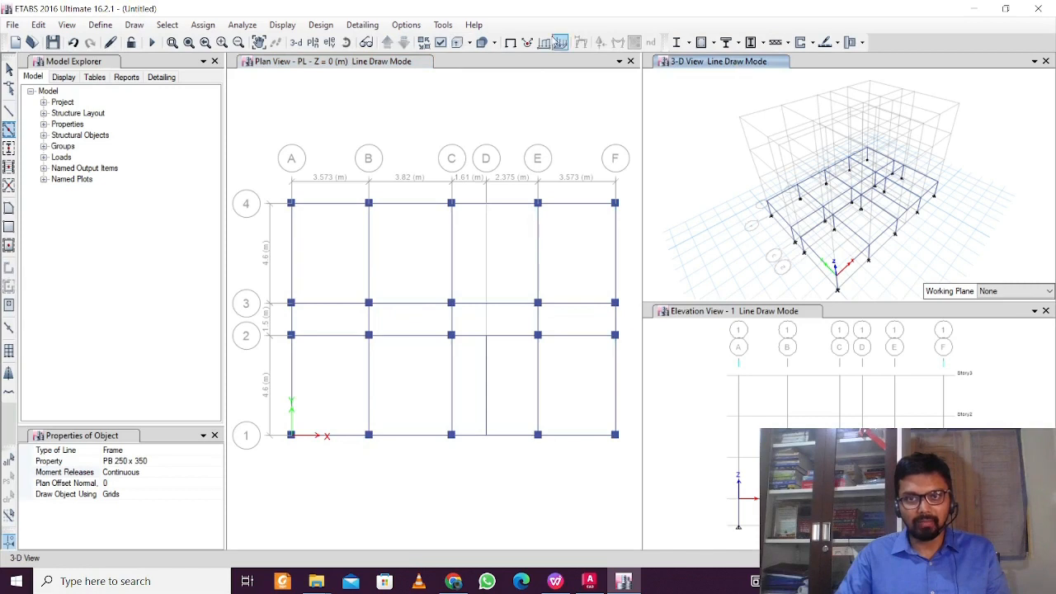
left_click(461, 43)
left_click(459, 42)
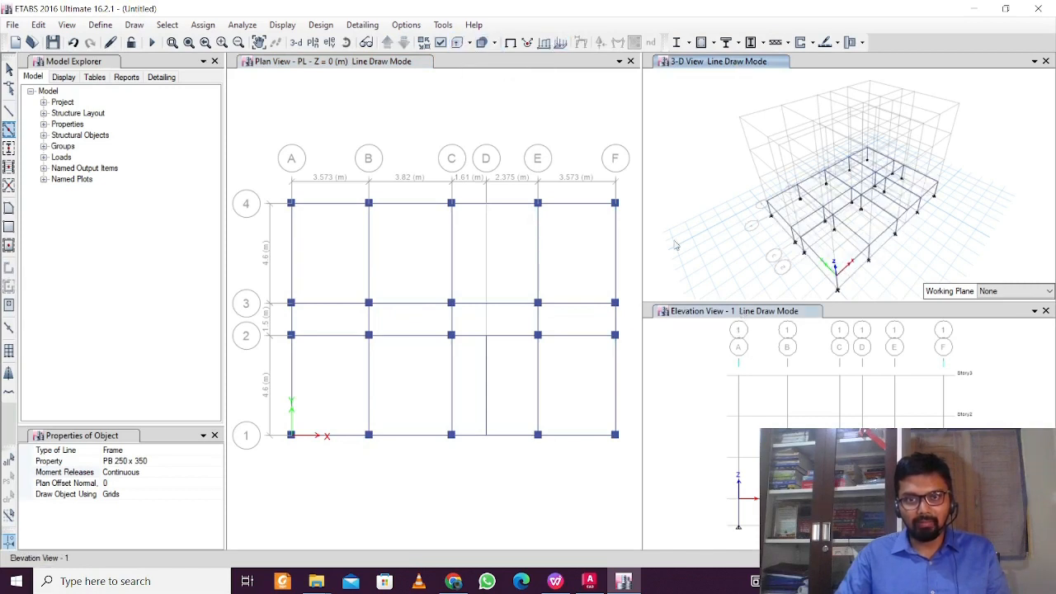
left_click(458, 43)
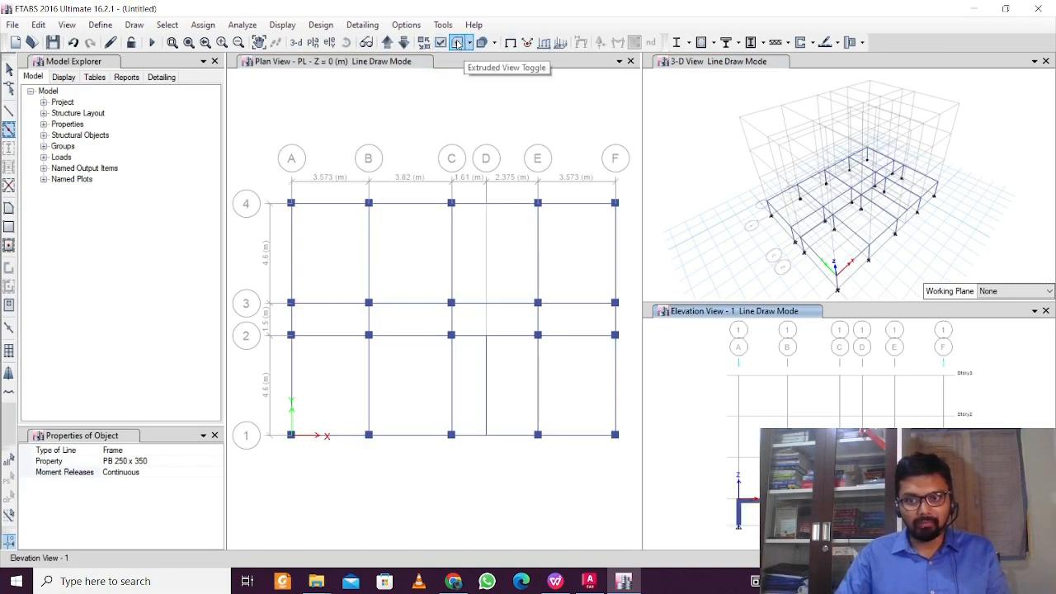
left_click(459, 43)
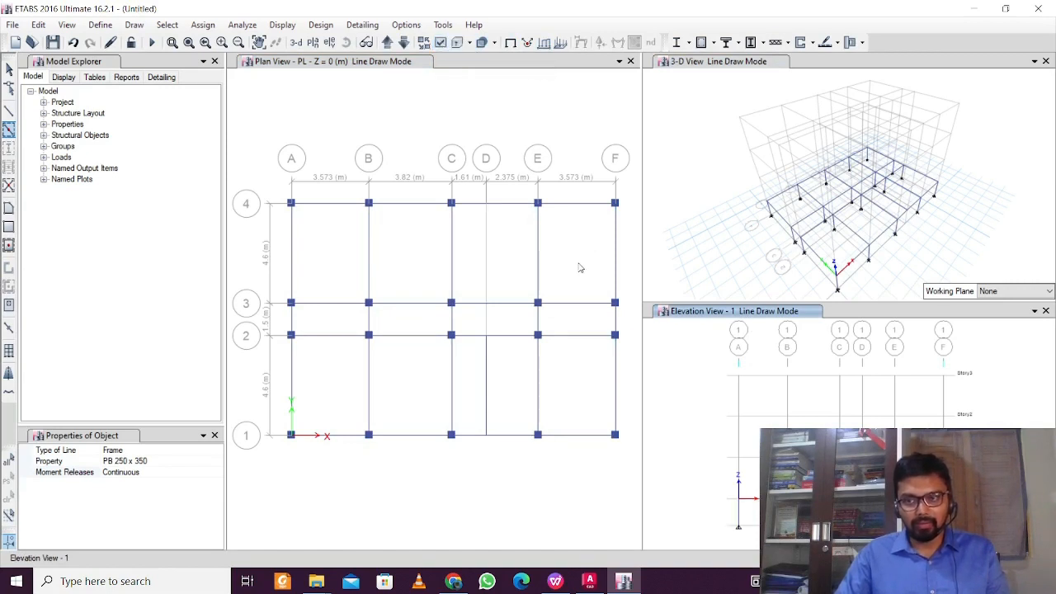
Move the plan view up to Story1 and place C 350 x 350 columns where grids A, B, C, E and F meet grids 1 to 4
left_click(579, 267)
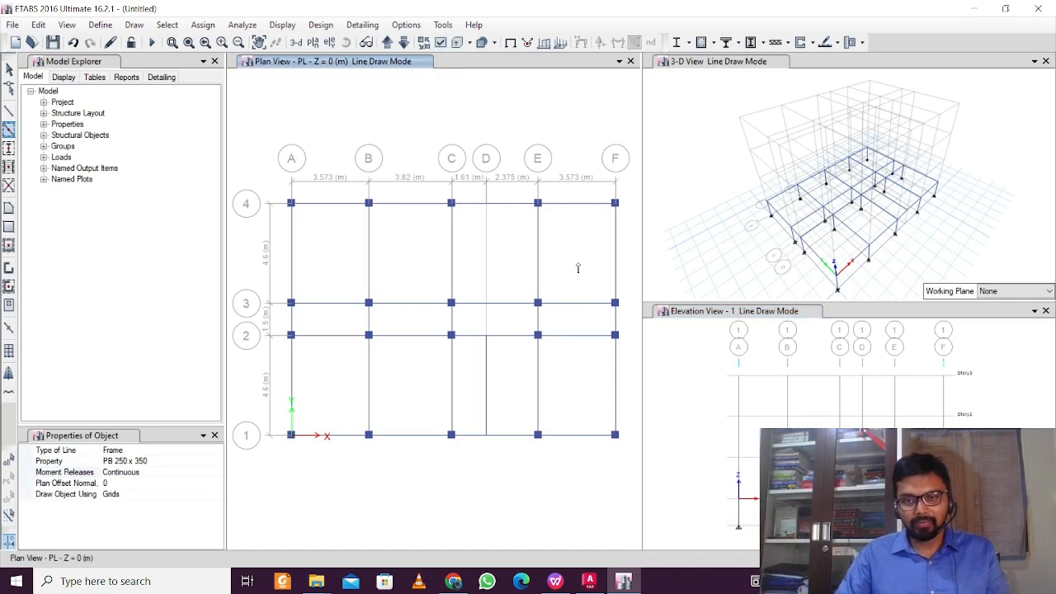
left_click(387, 42)
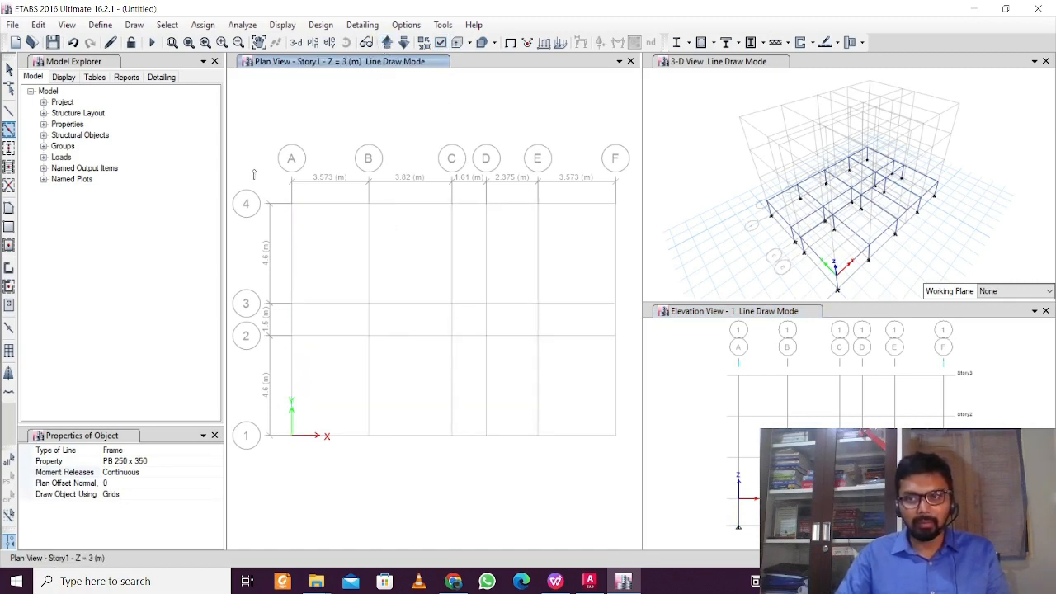
left_click(8, 148)
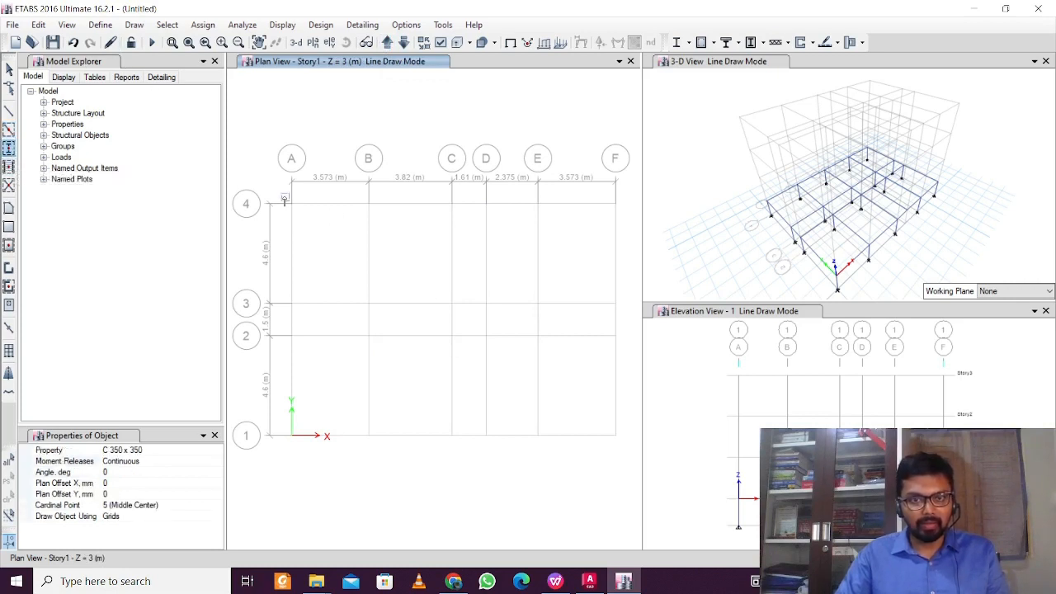
mouse_move(279, 191)
left_mouse_down()
mouse_move(389, 264)
mouse_move(498, 416)
mouse_move(475, 463)
left_mouse_up()
mouse_move(527, 193)
left_mouse_down()
mouse_move(619, 341)
mouse_move(611, 448)
mouse_move(624, 468)
left_mouse_up()
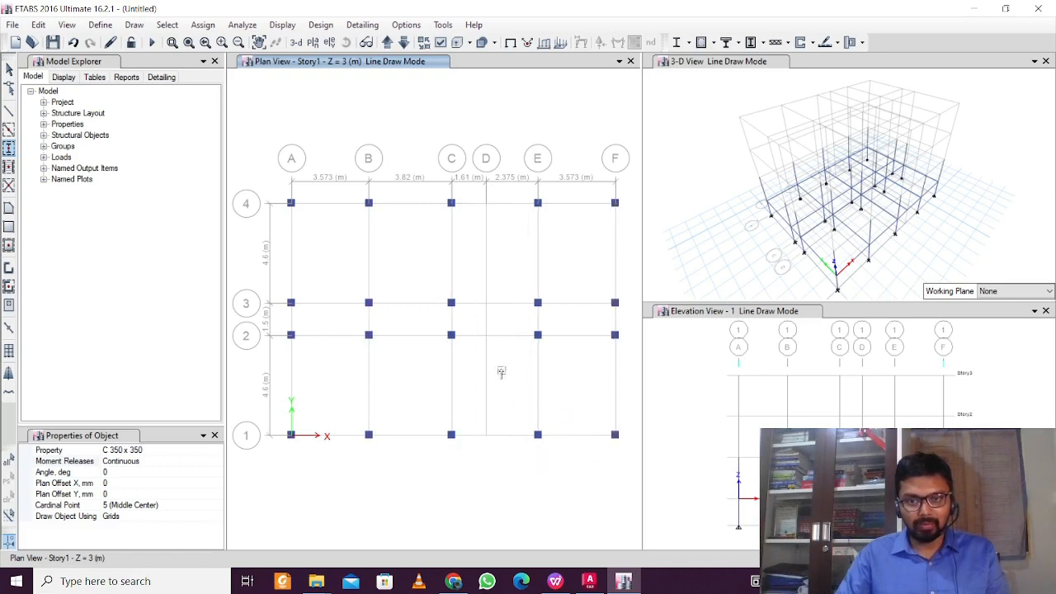
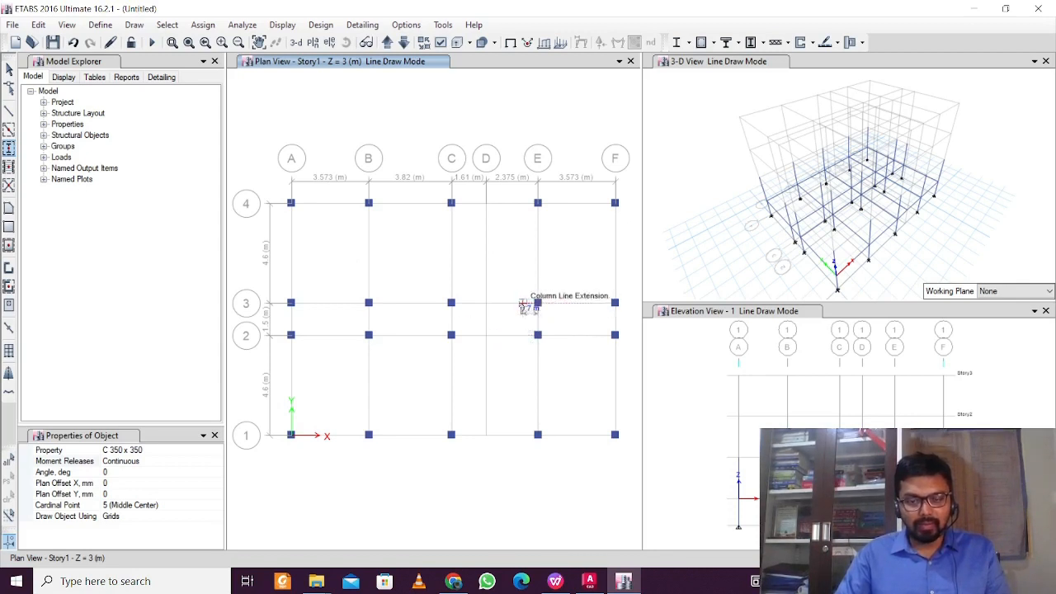
Quick-draw an RB 300 x 425 beam with pinned moment releases on grid D between grids 1 and 2 at Story1
left_click(9, 130)
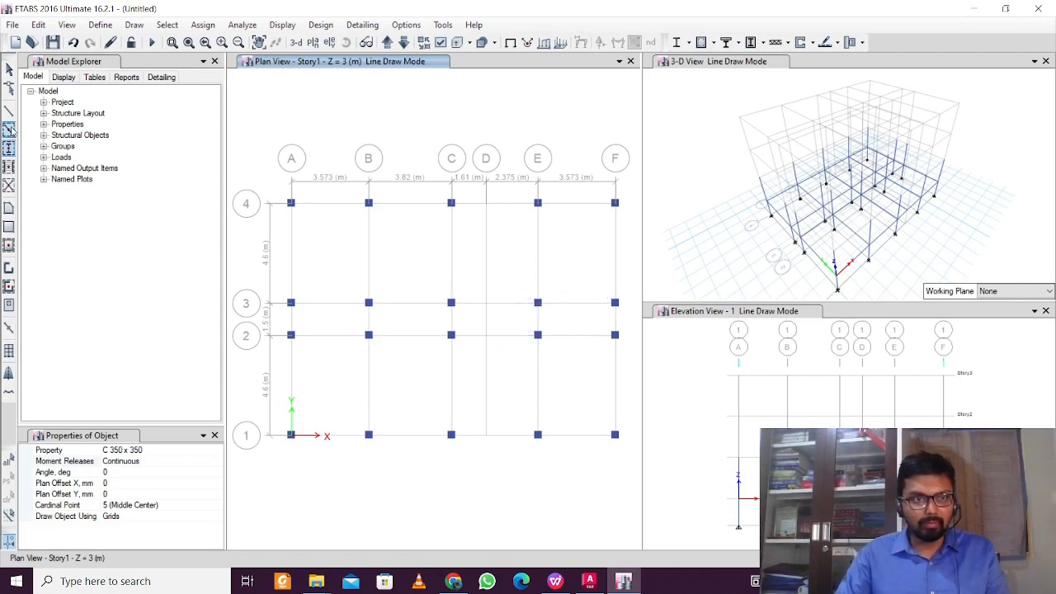
left_click(179, 463)
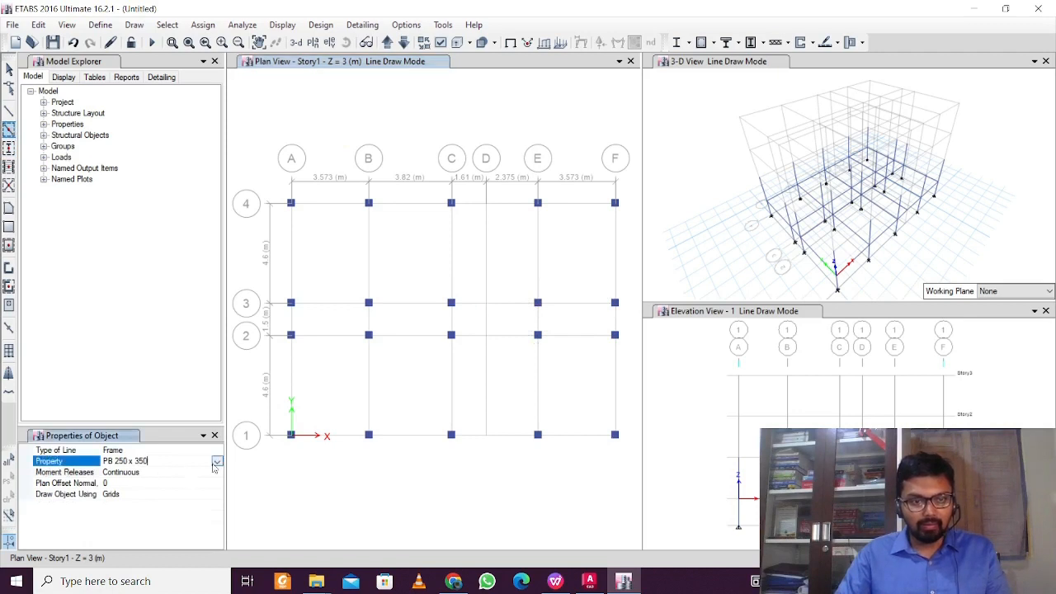
left_click(216, 462)
scroll(184, 522, "down", 3)
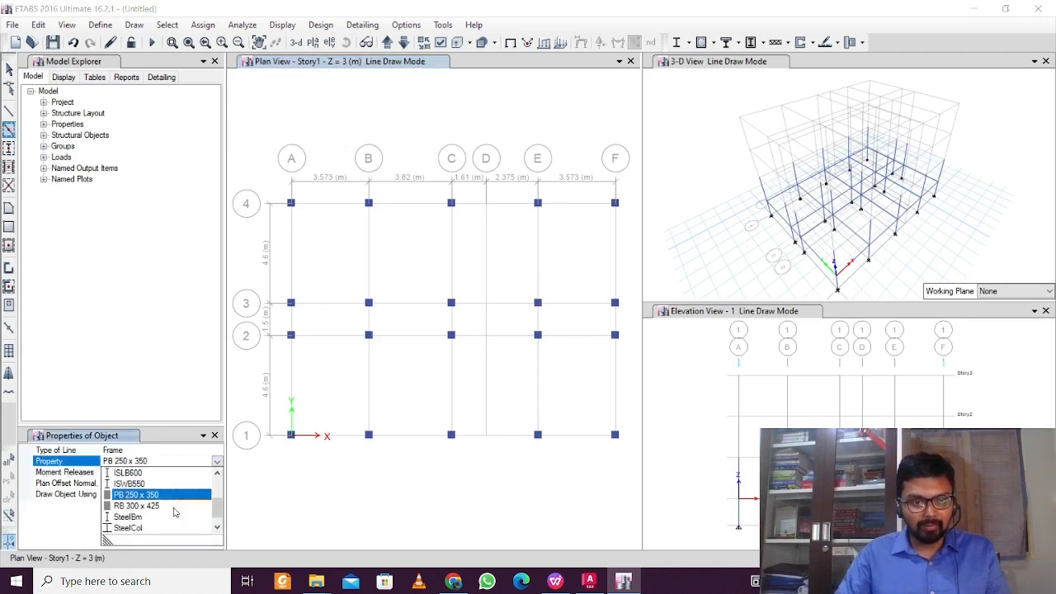
left_click(175, 511)
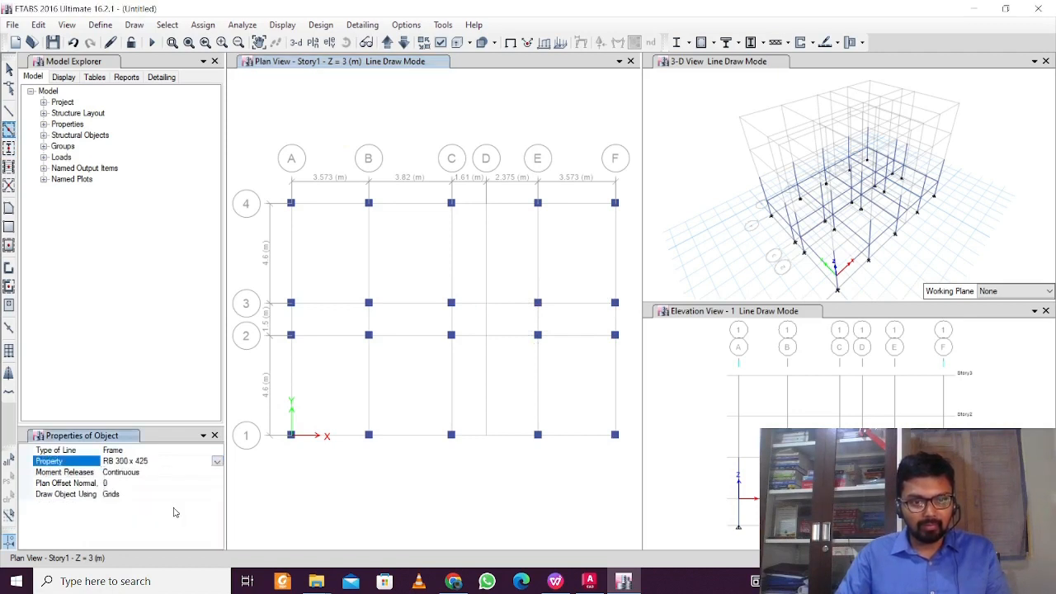
left_click(202, 476)
left_click(217, 472)
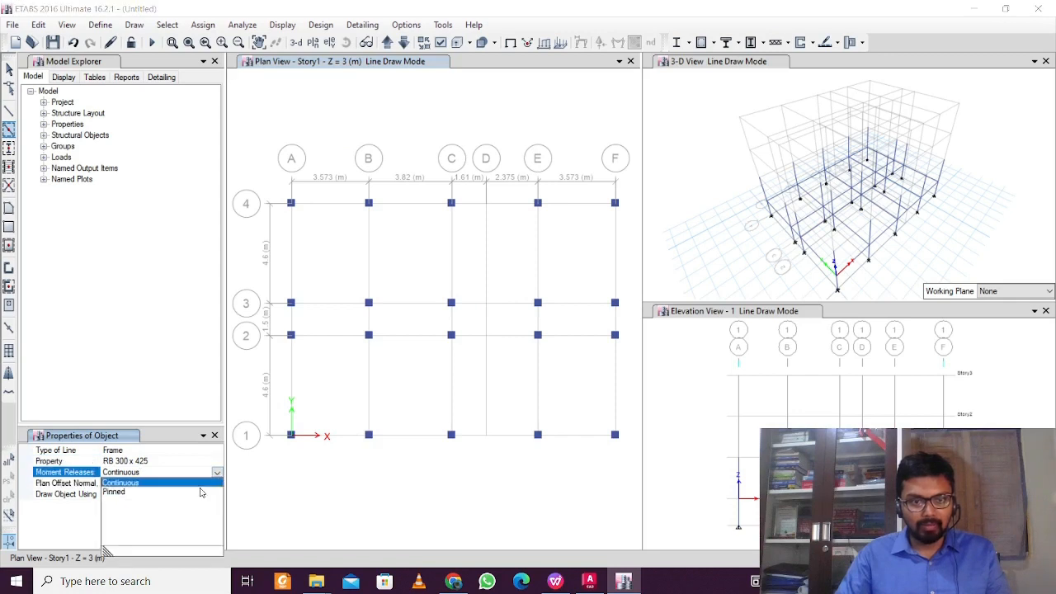
left_click(199, 493)
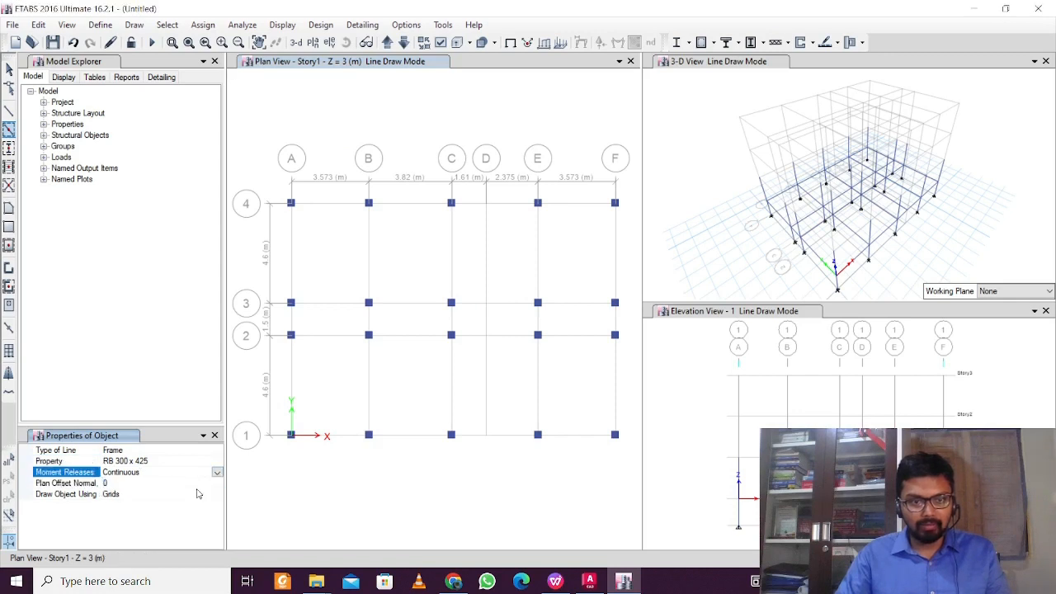
left_click(484, 390)
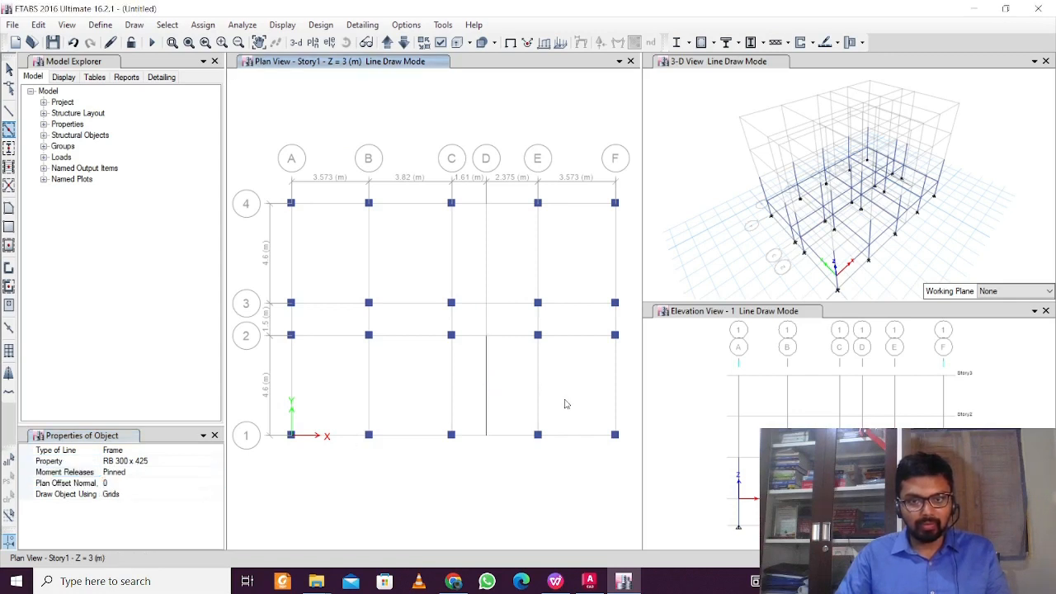
Draw RB 300 x 425 beams with continuous moment releases on grids A to C and along grids 1 to 4 between them at Story1
left_click(162, 460)
left_click(168, 472)
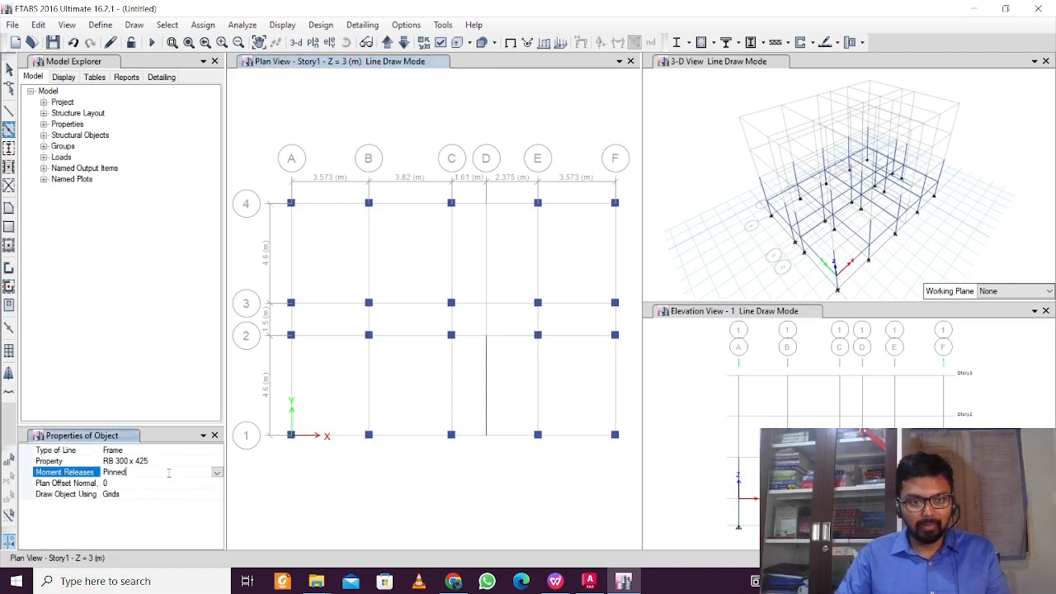
left_click(215, 473)
left_click(185, 485)
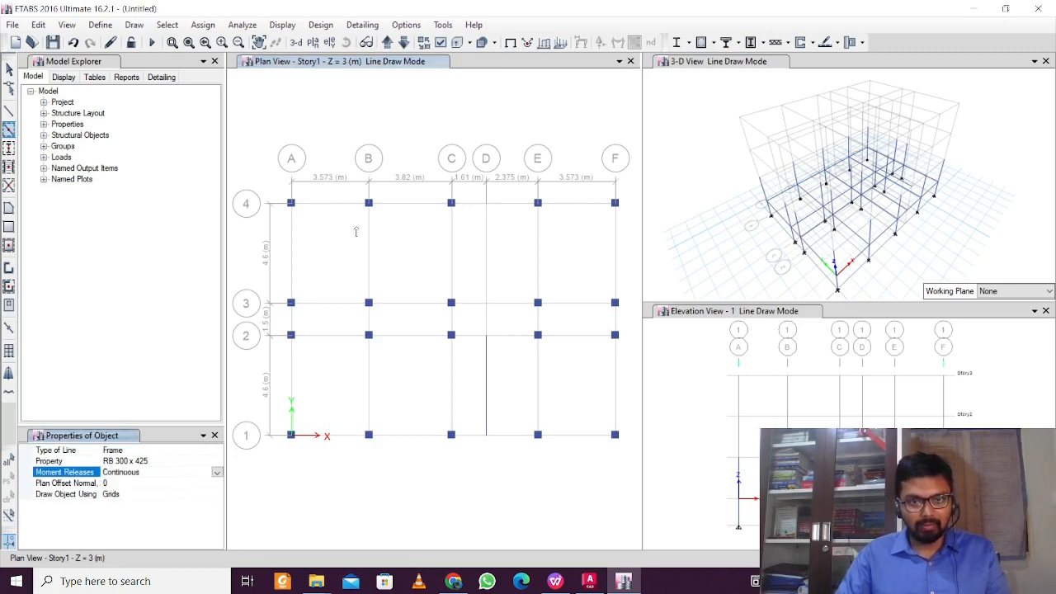
mouse_move(284, 188)
left_mouse_down()
mouse_move(398, 436)
mouse_move(474, 467)
left_mouse_up()
Add continuous RB 300 x 425 beams on grids 1 to 4 from C to F and along grids E and F at Story1
left_click_drag(438, 196, 629, 234)
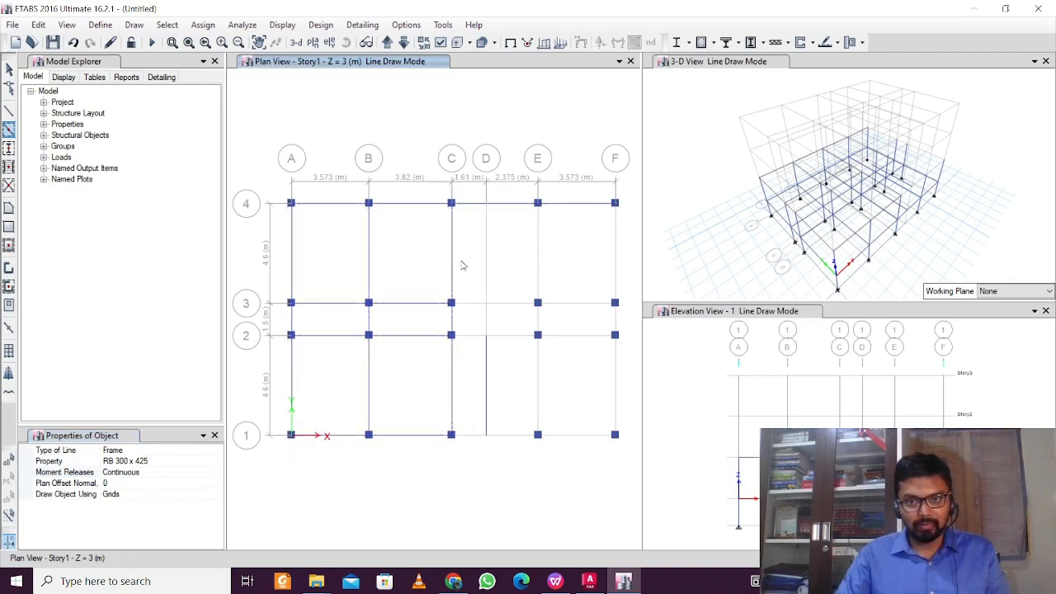
left_click_drag(422, 279, 634, 326)
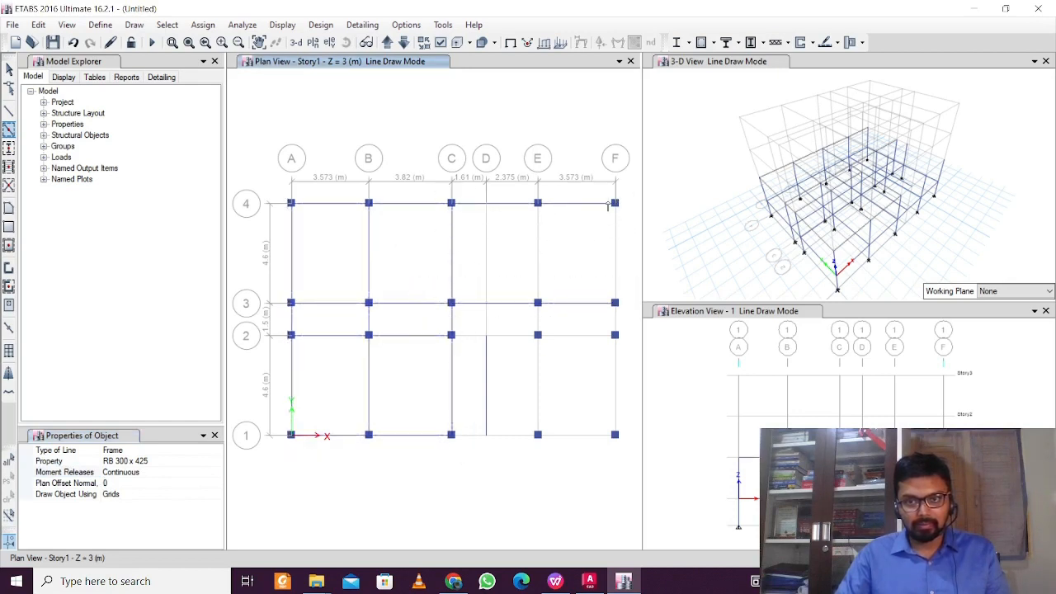
left_click_drag(608, 202, 631, 501)
mouse_move(530, 200)
left_mouse_down()
mouse_move(566, 385)
mouse_move(560, 464)
left_mouse_up()
mouse_move(431, 419)
left_mouse_down()
mouse_move(585, 464)
mouse_move(648, 467)
left_mouse_up()
left_click_drag(567, 372, 633, 369)
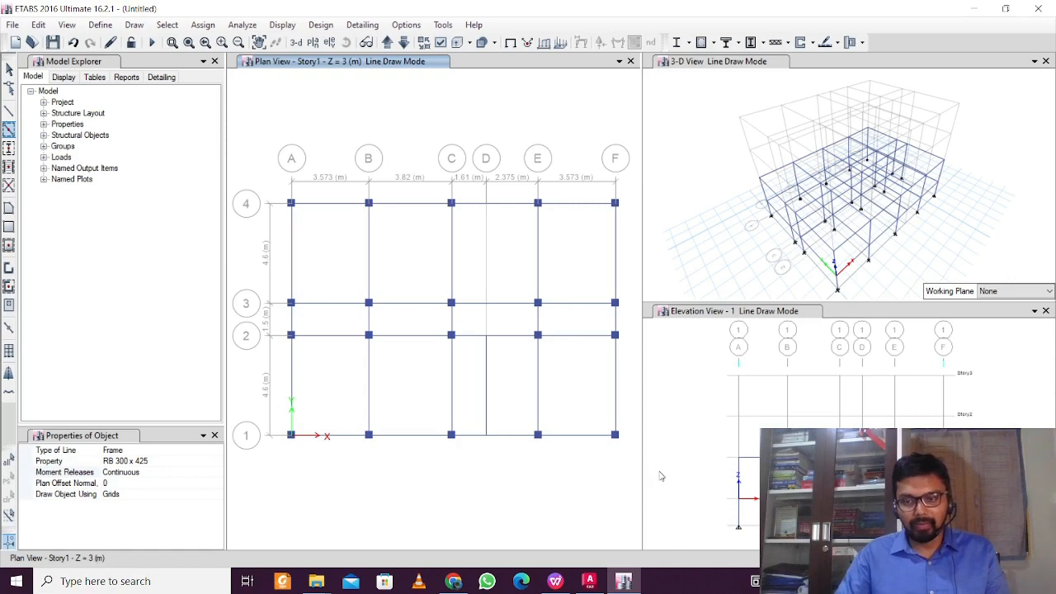
Set the 3-D view direction to a plan angle of 90 and an elevation angle of 0, and leave line drawing mode
left_click(723, 70)
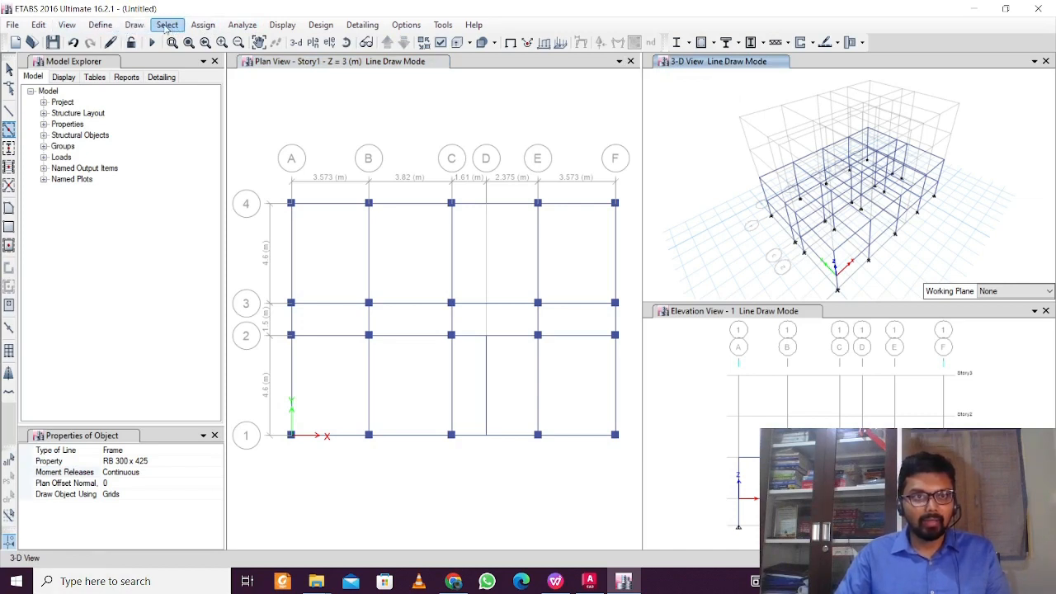
left_click(68, 25)
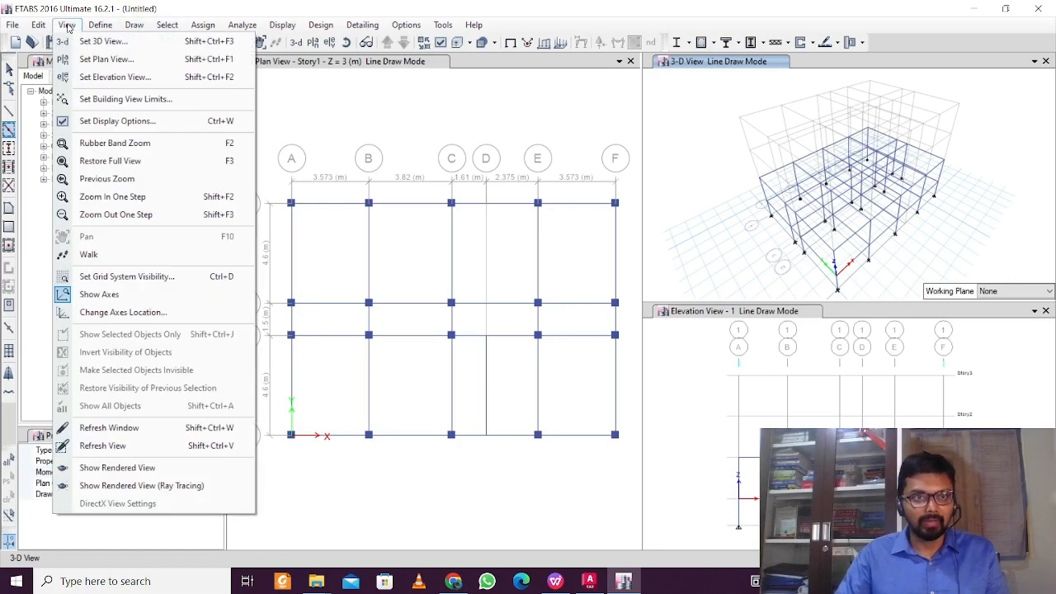
left_click(70, 41)
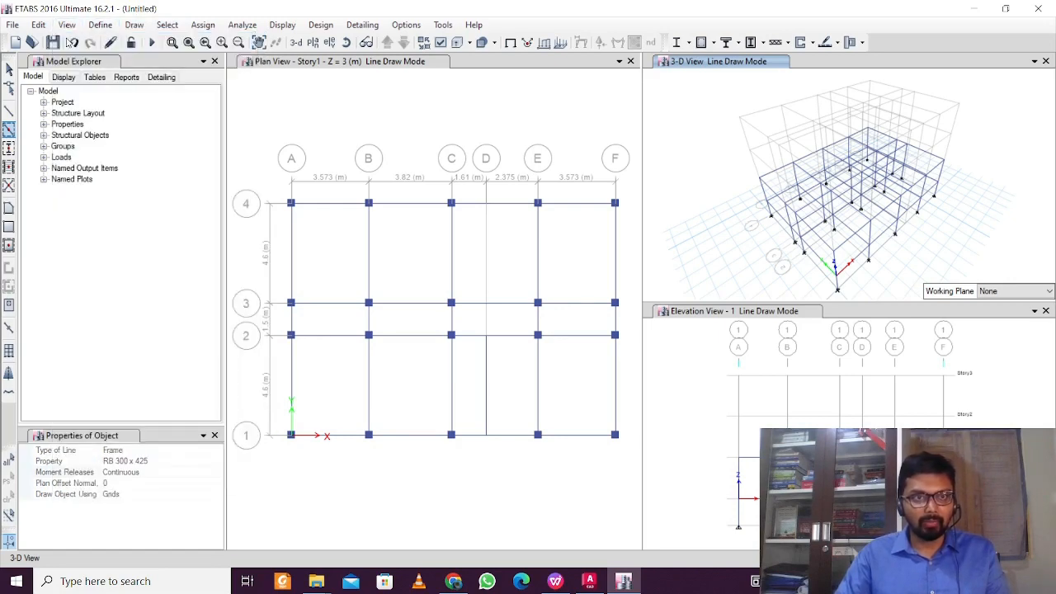
double_click(450, 315)
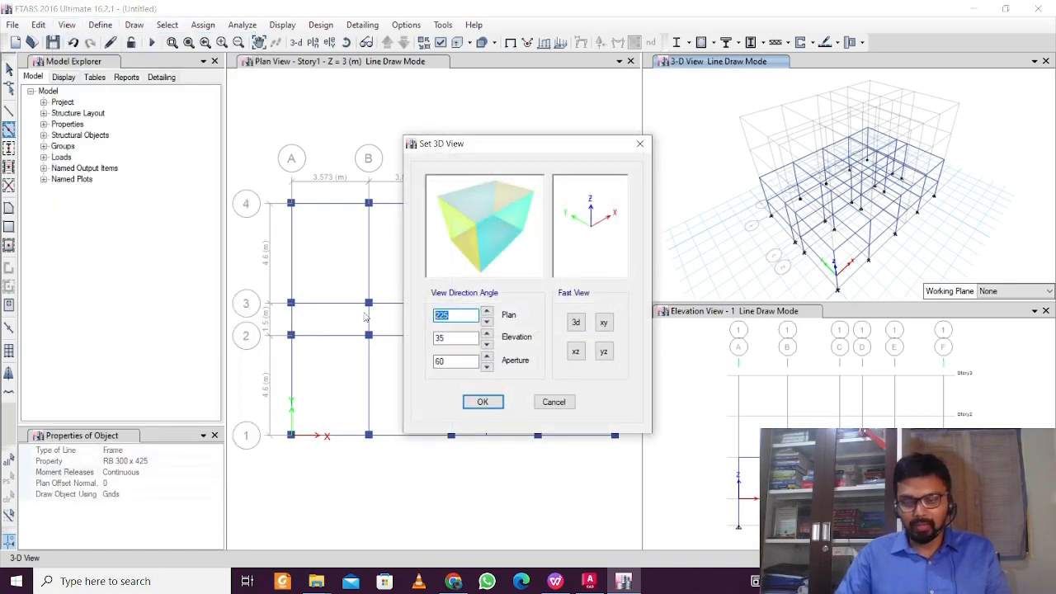
type("90")
key("Tab")
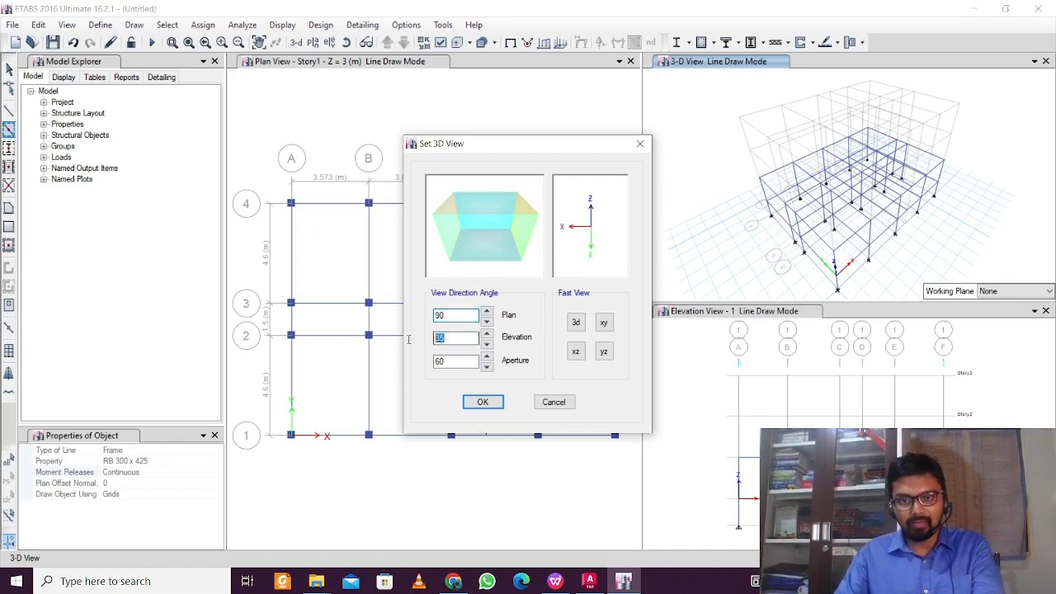
type("0")
left_click(482, 401)
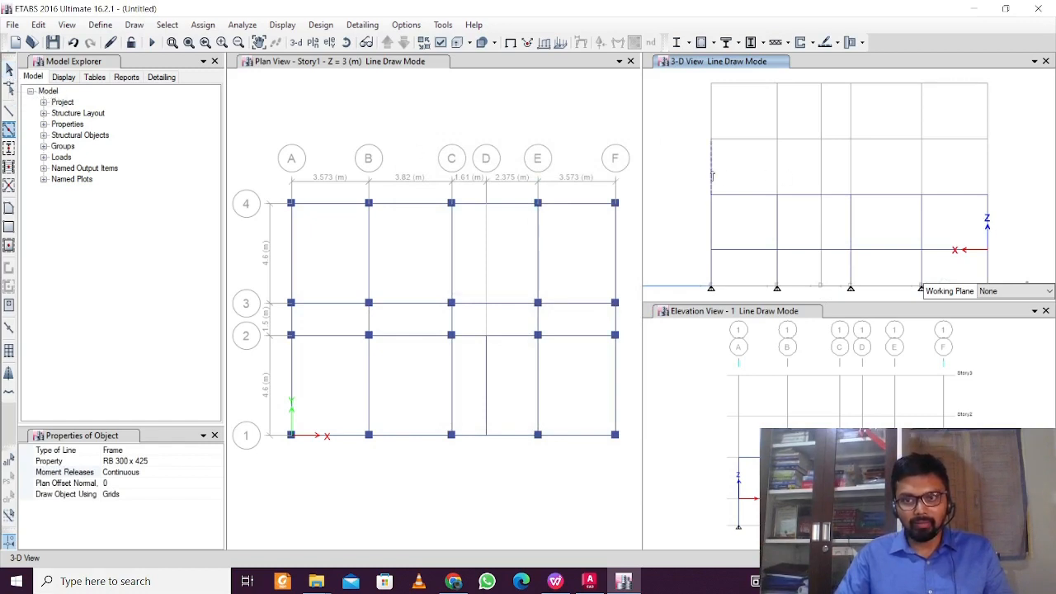
key("Escape")
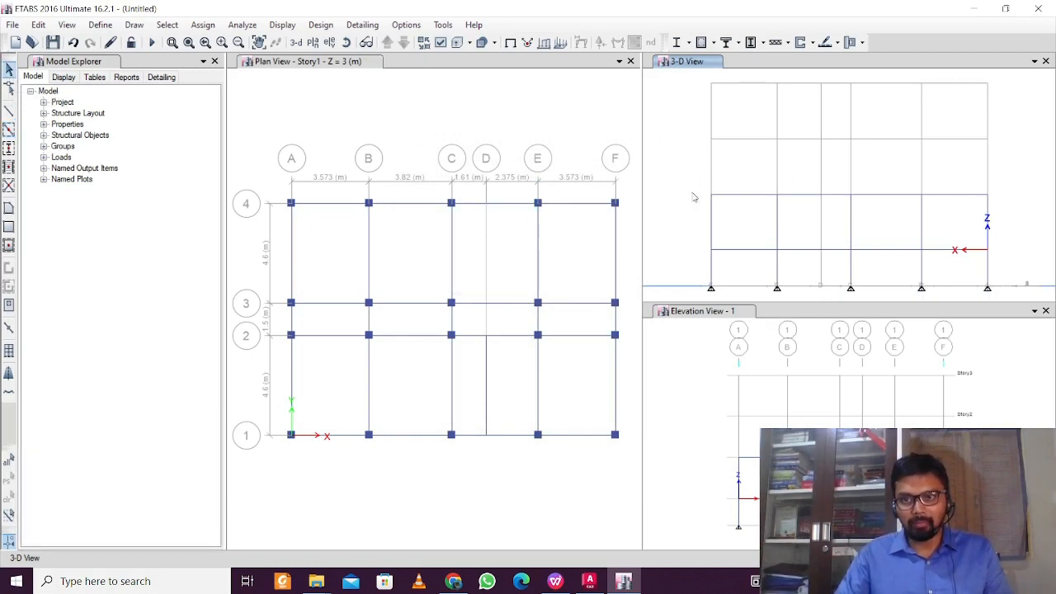
Window-select all Story1 columns and beams in the 3-D view and replicate them on Story2 and Story3
left_click_drag(1011, 224, 687, 182)
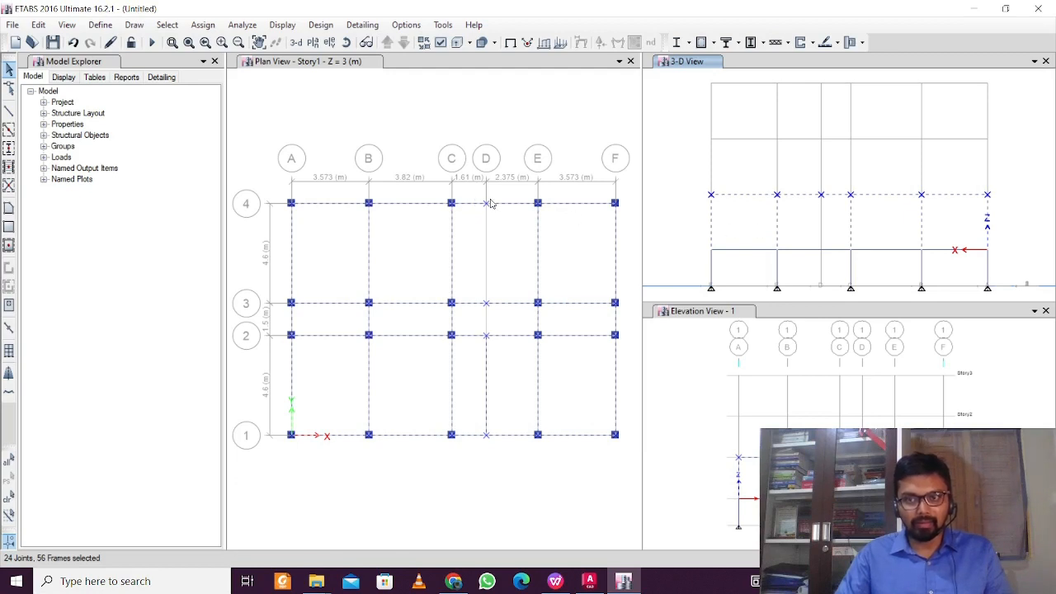
left_click(38, 25)
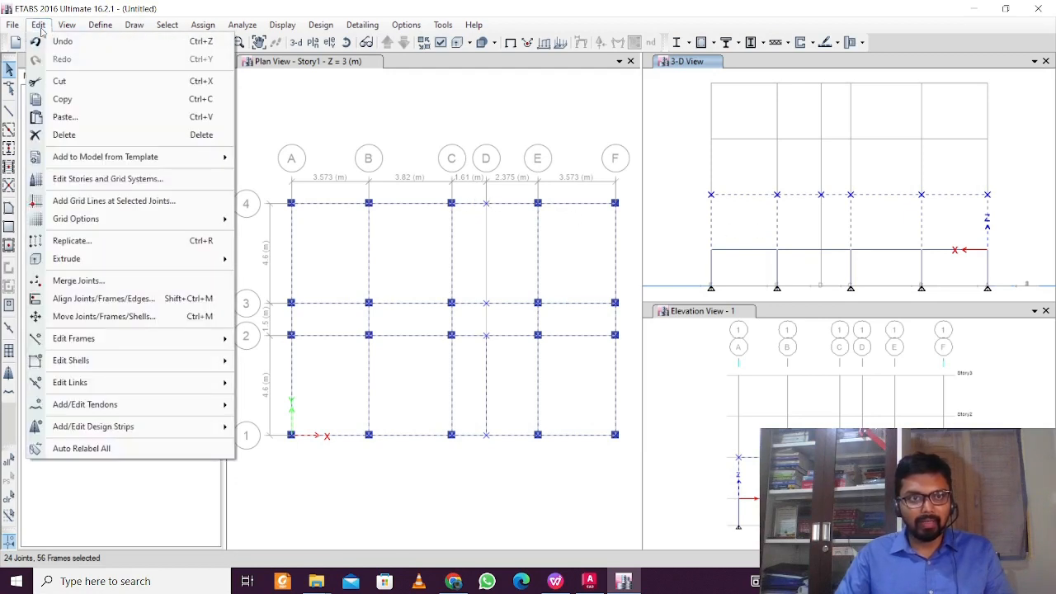
left_click(136, 238)
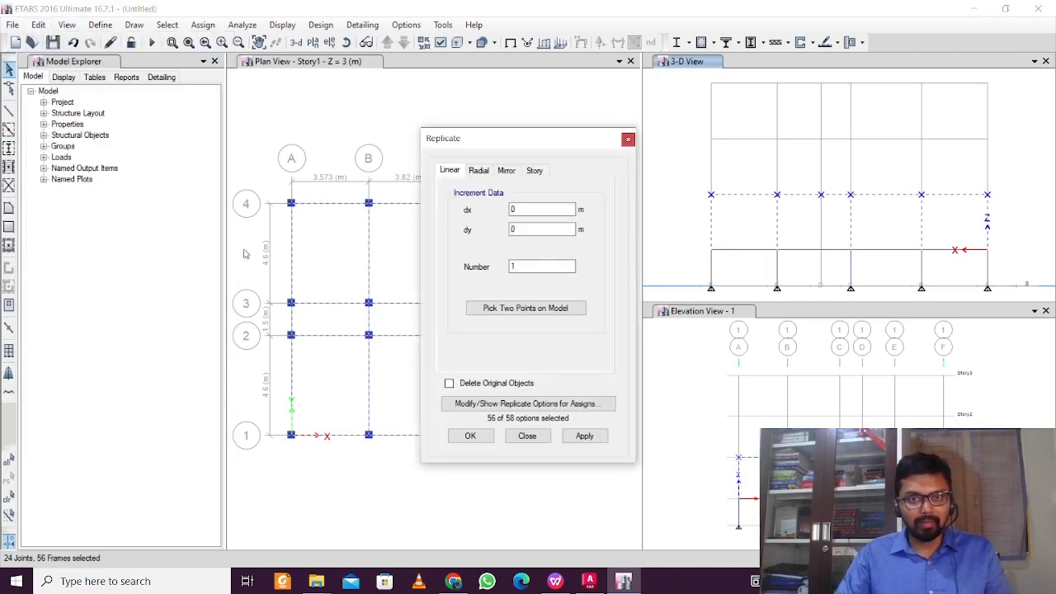
left_click(534, 171)
left_click_drag(564, 146, 237, 143)
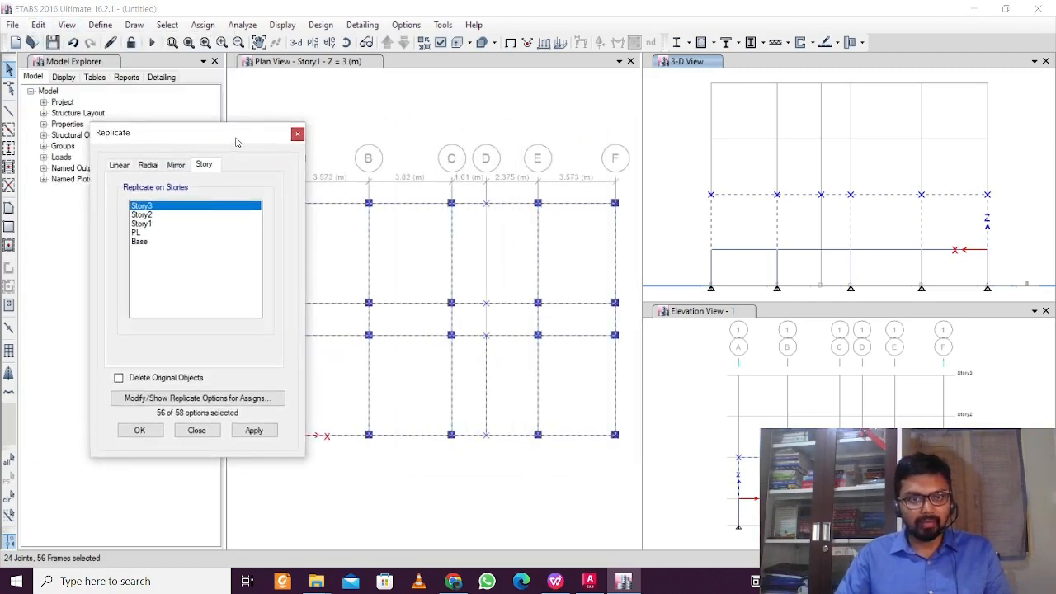
left_click(165, 214, "ctrl")
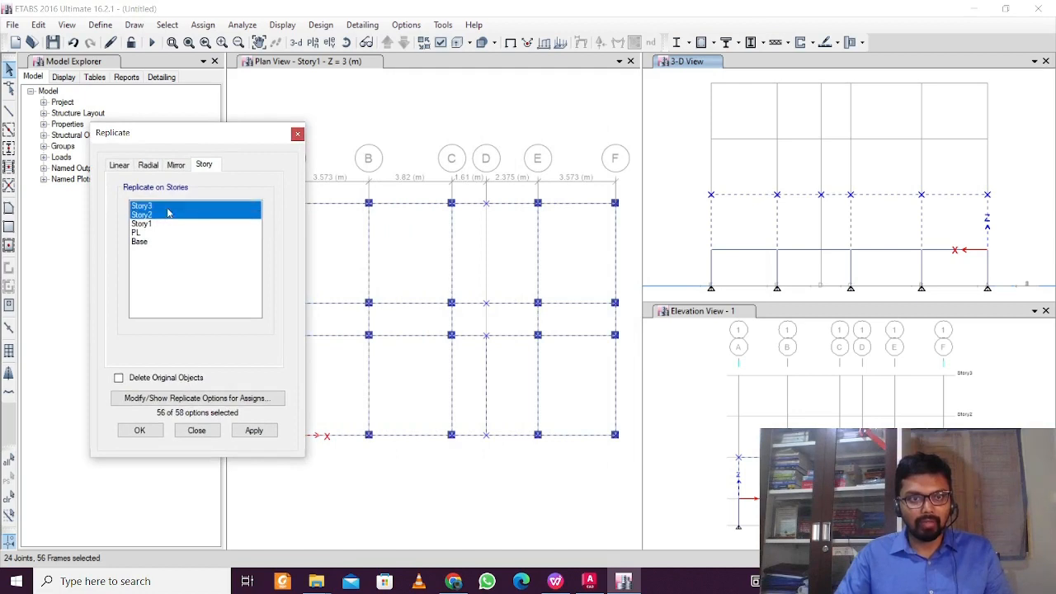
left_click(253, 431)
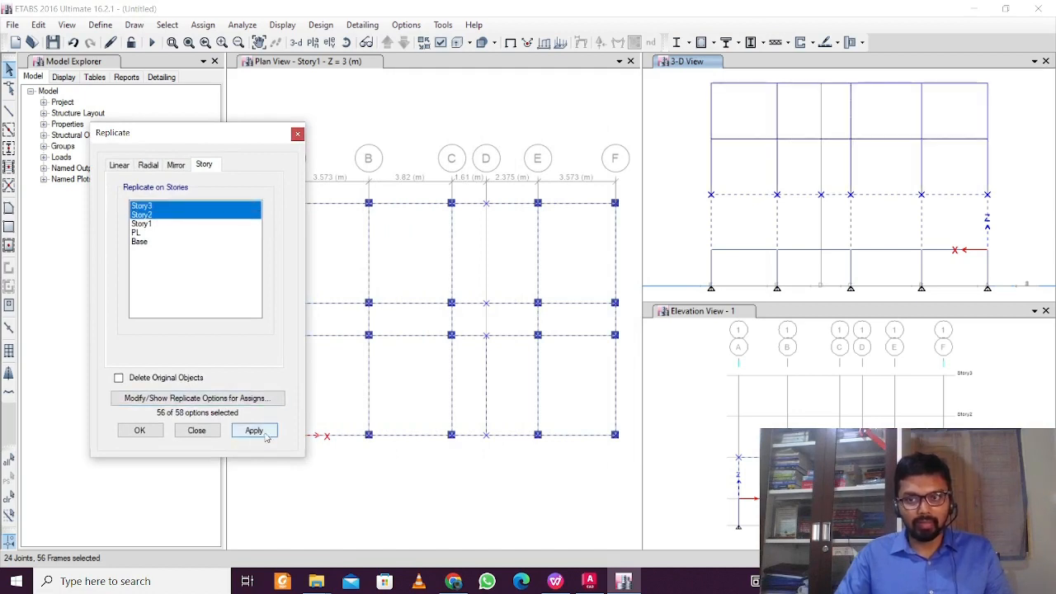
left_click(267, 436)
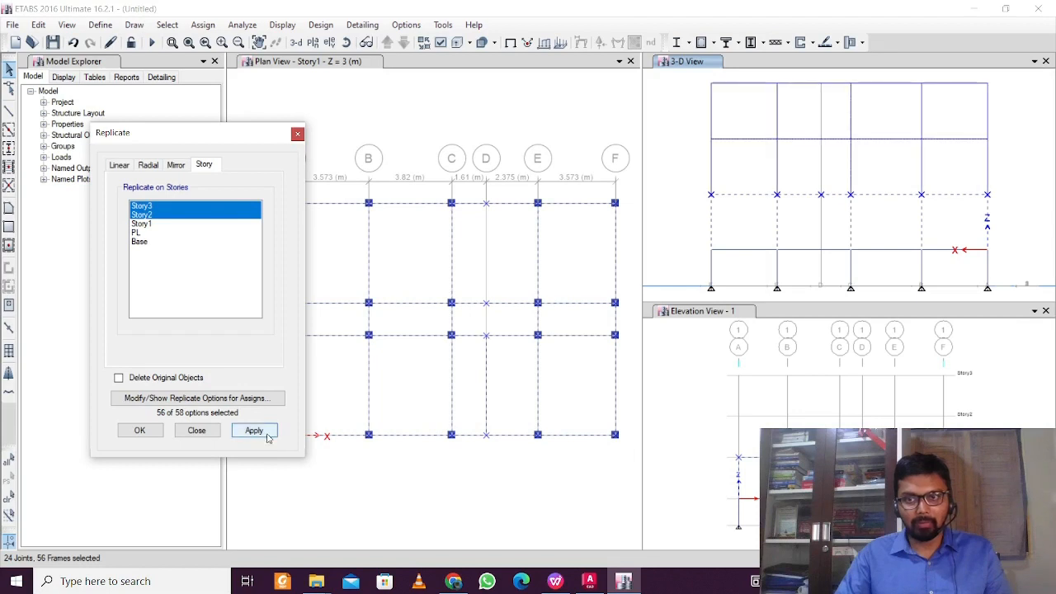
left_click(266, 435)
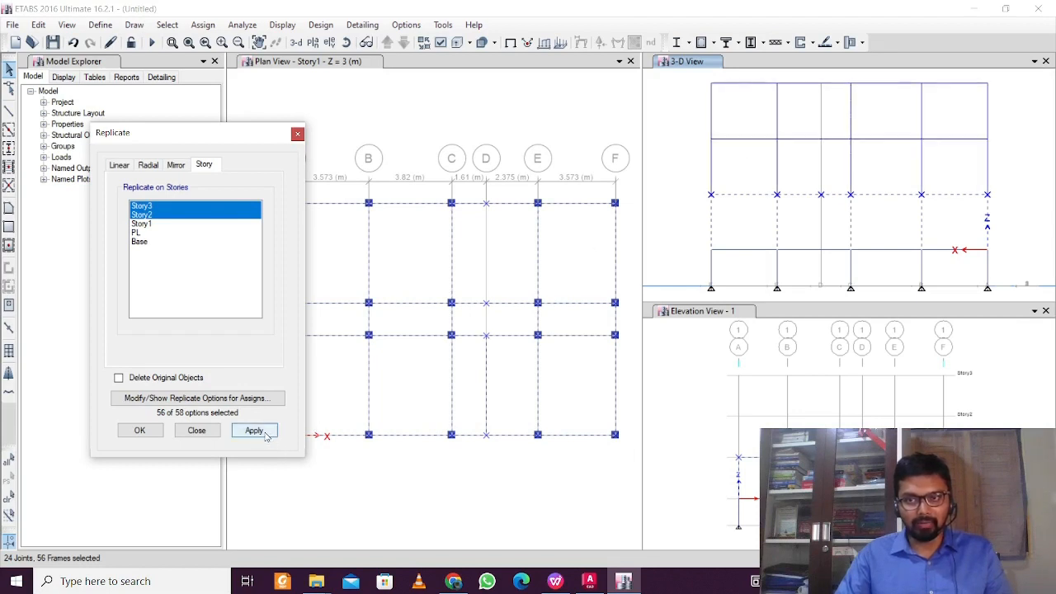
left_click(256, 431)
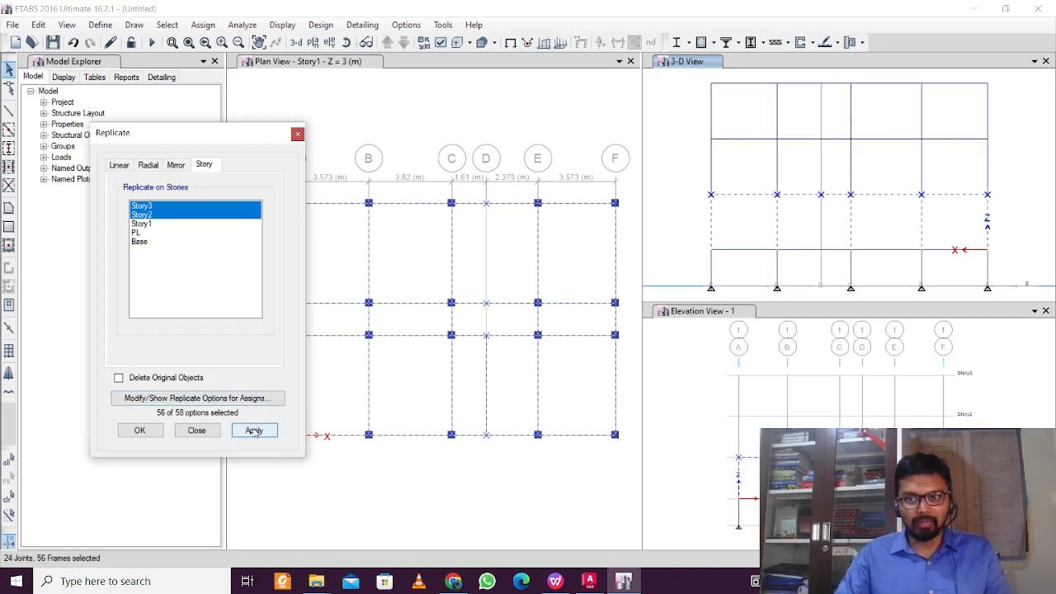
left_click(254, 431)
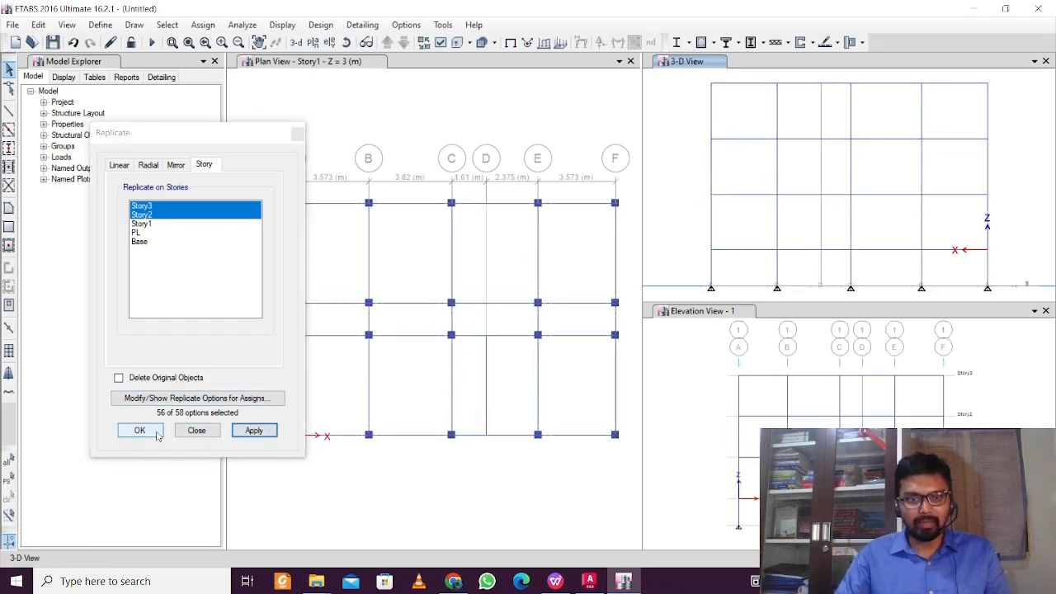
left_click(140, 431)
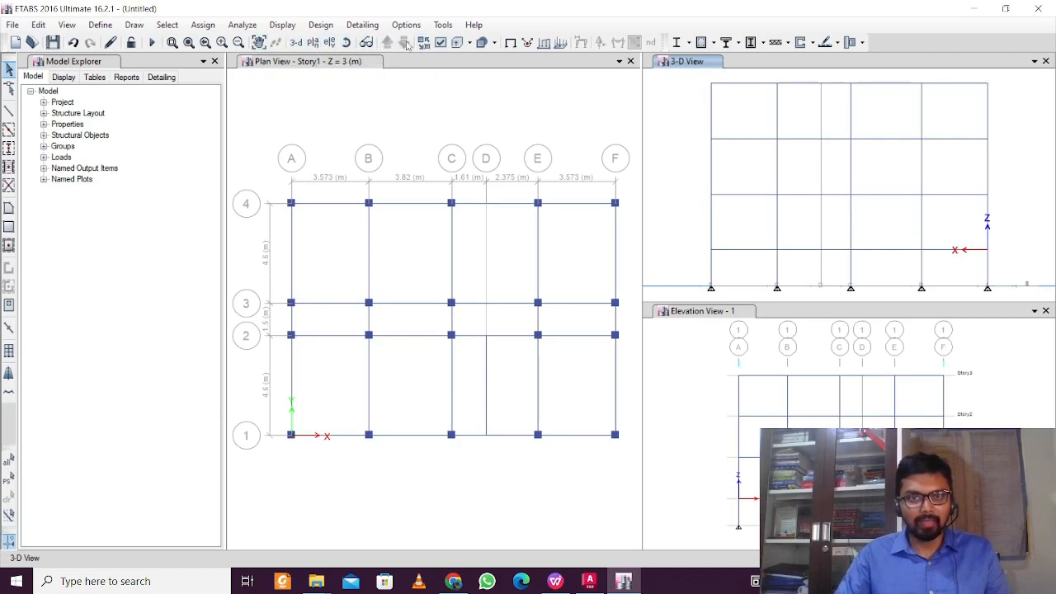
Examine the replicated frame in extruded display from the default 3-D viewing angle
left_click(457, 42)
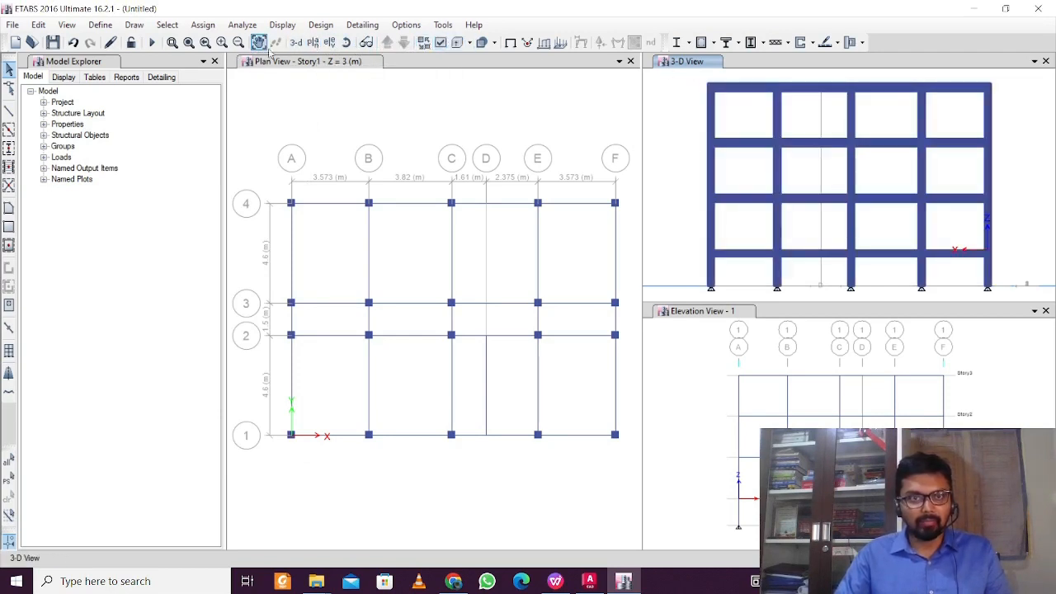
left_click(300, 46)
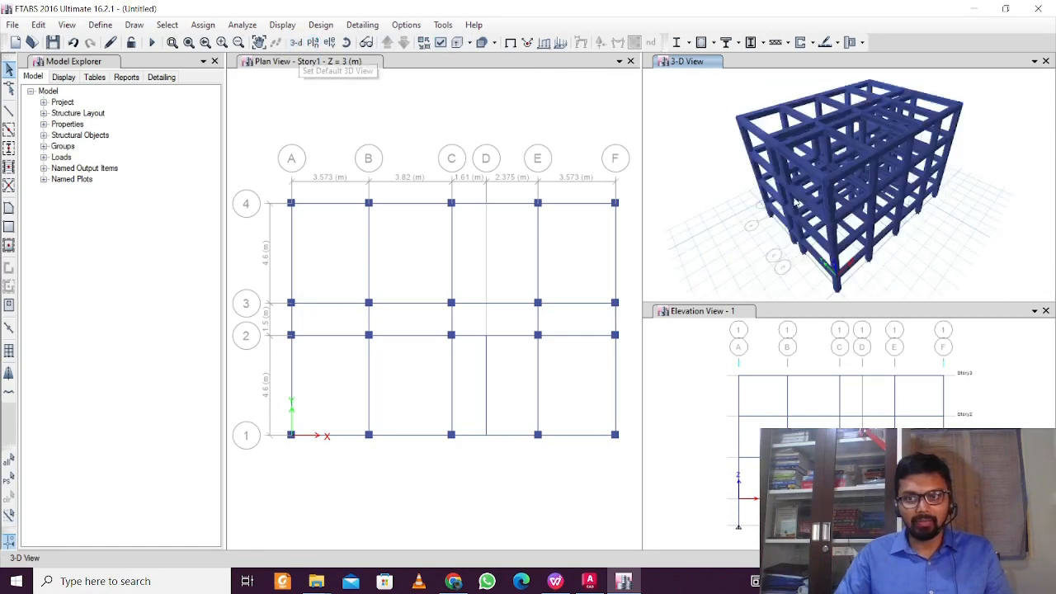
scroll(875, 208, "up", 5)
scroll(875, 208, "down", 5)
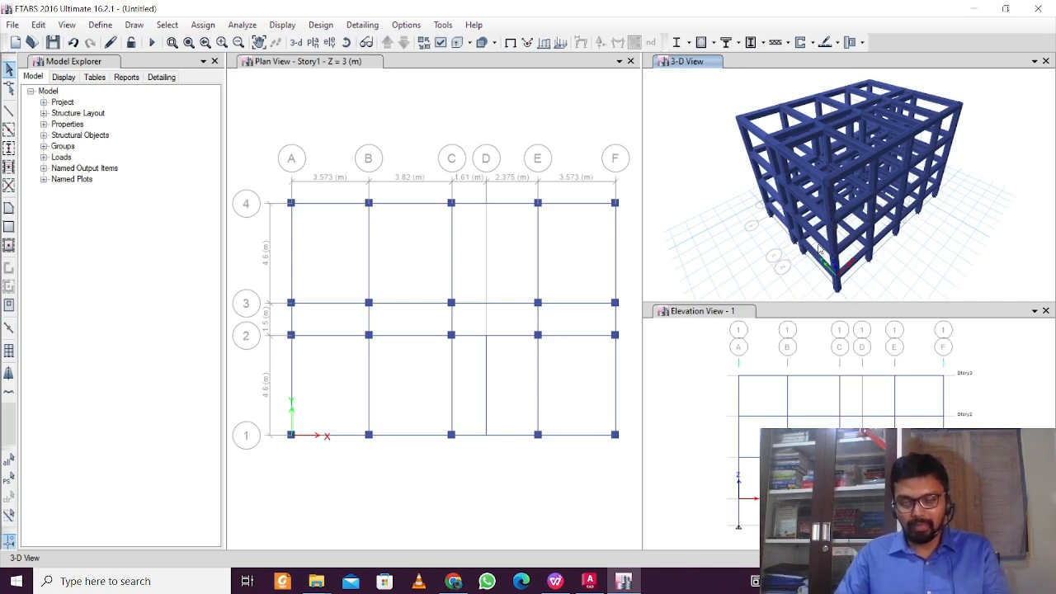
left_click(578, 363)
left_click(704, 431)
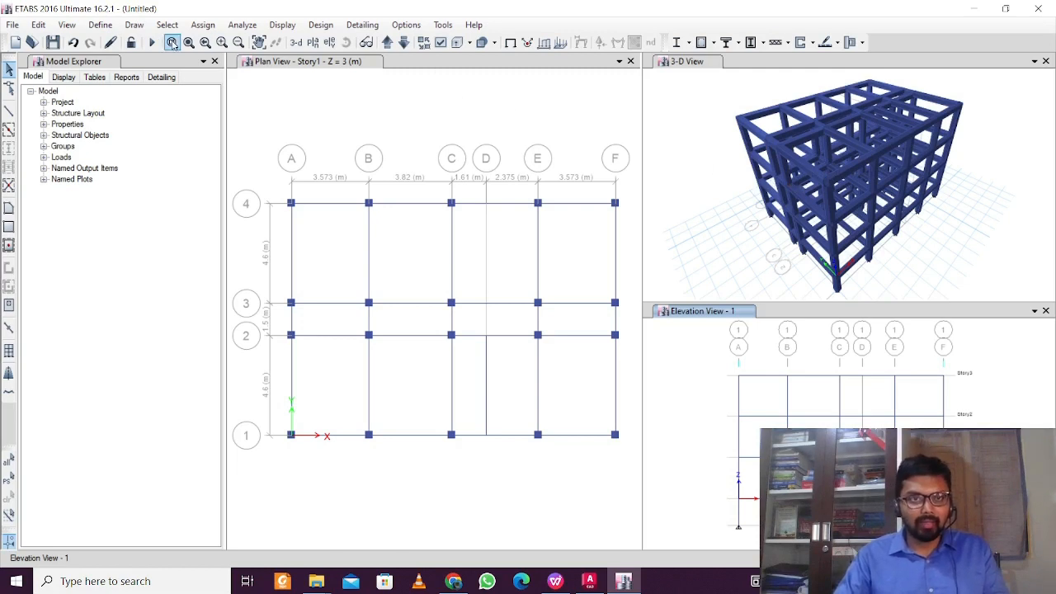
Open the Slab1 section definition and rename the property as Slab 125 mm
left_click(102, 25)
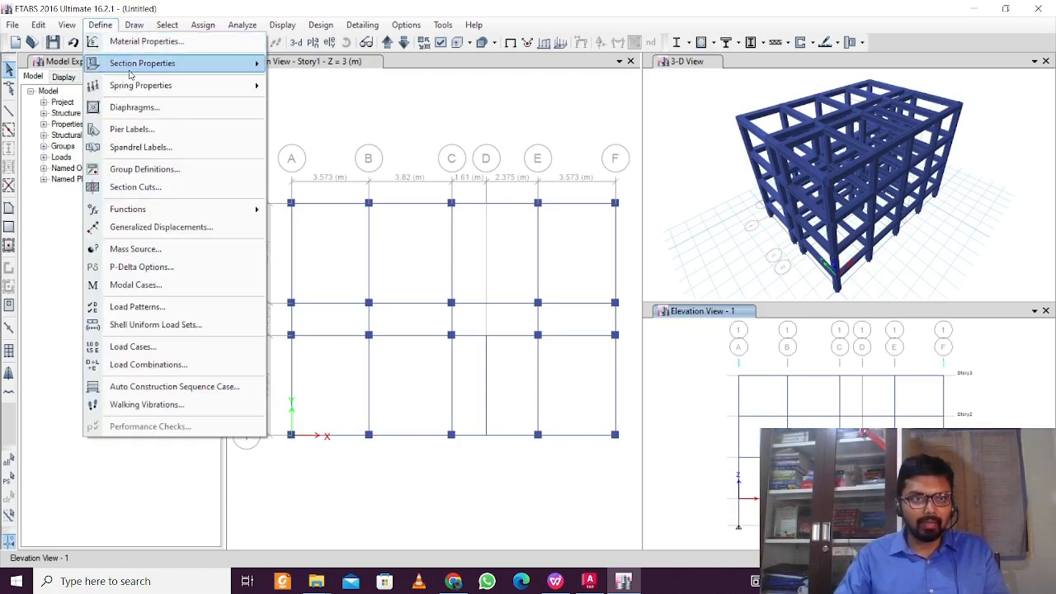
mouse_move(149, 70)
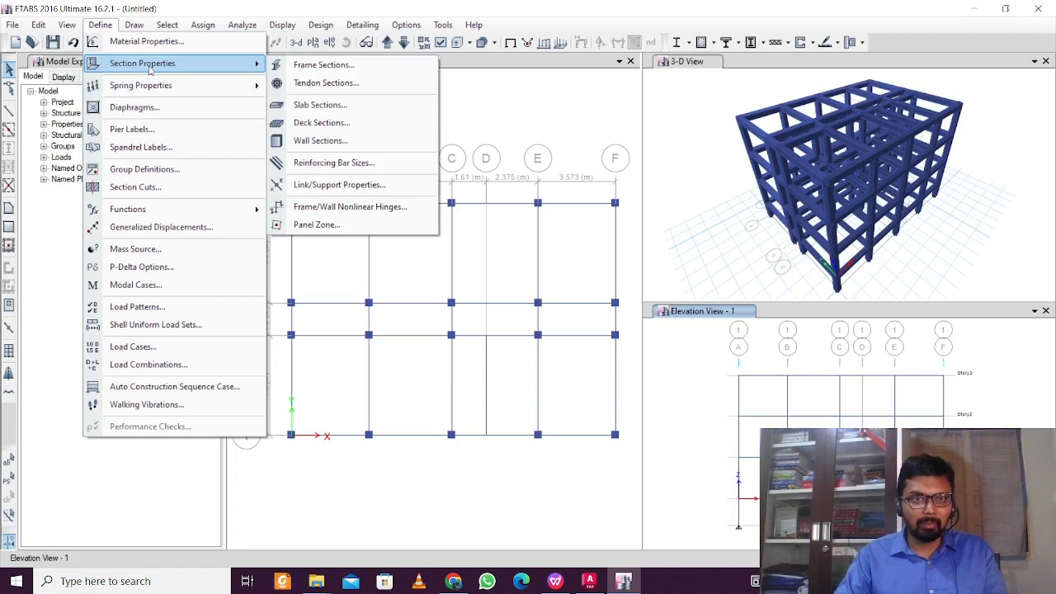
left_click(320, 106)
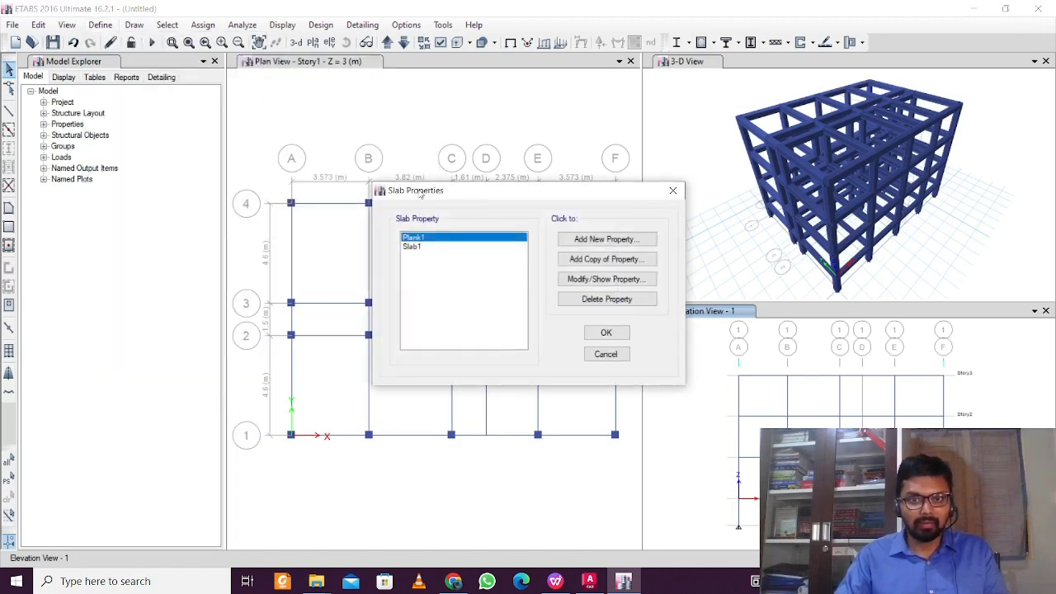
left_click(413, 247)
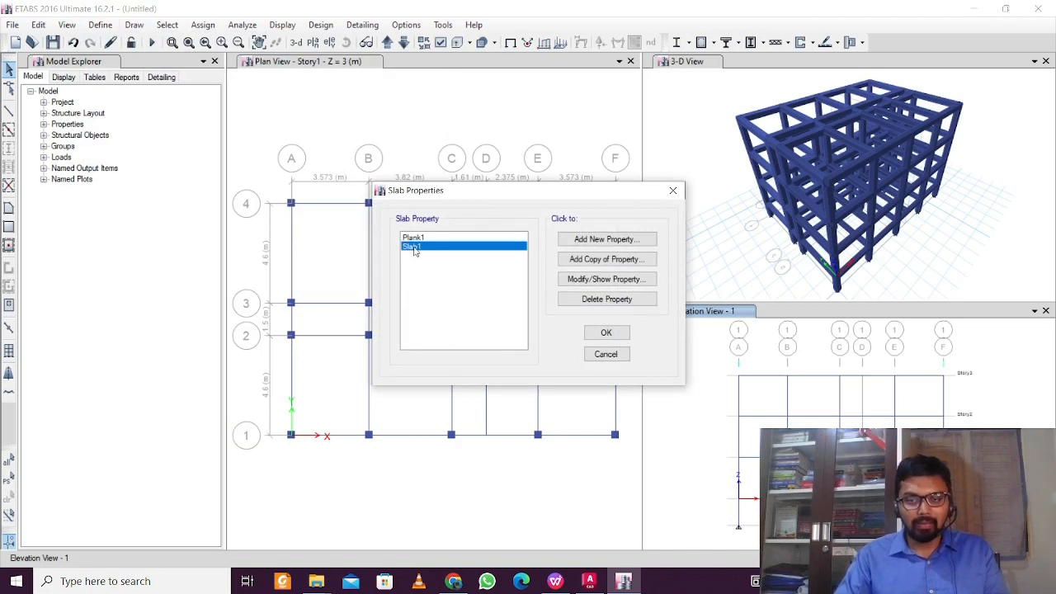
double_click(415, 249)
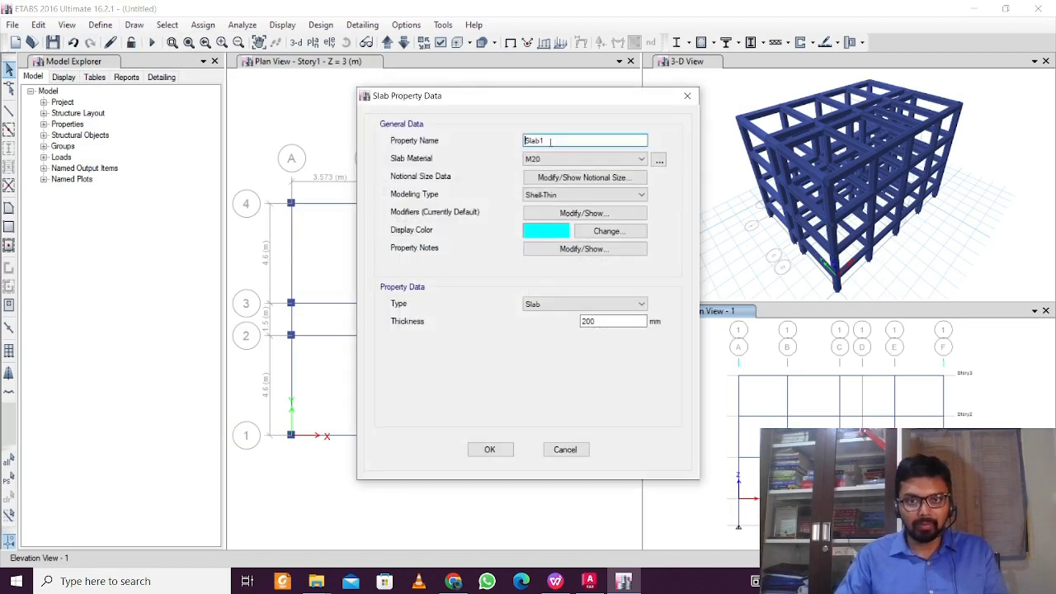
left_click(564, 141)
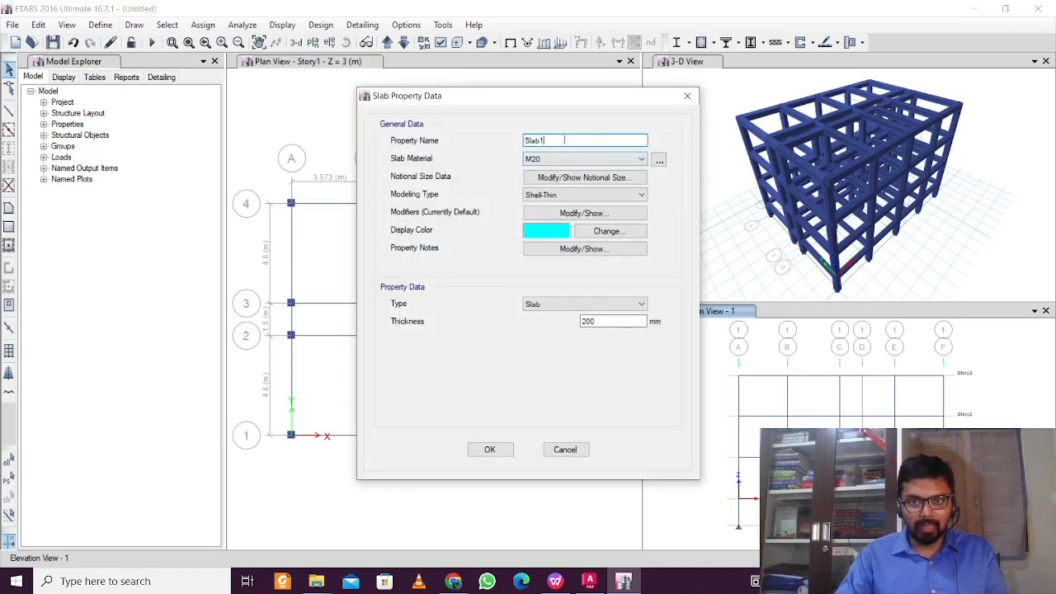
key("BackSpace")
type("12")
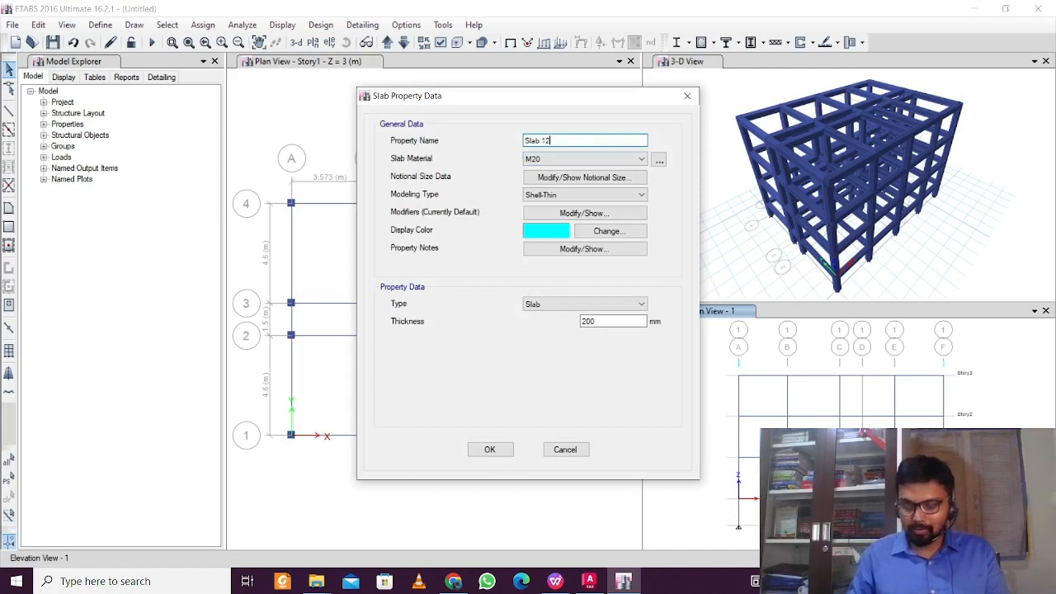
type("5 mm")
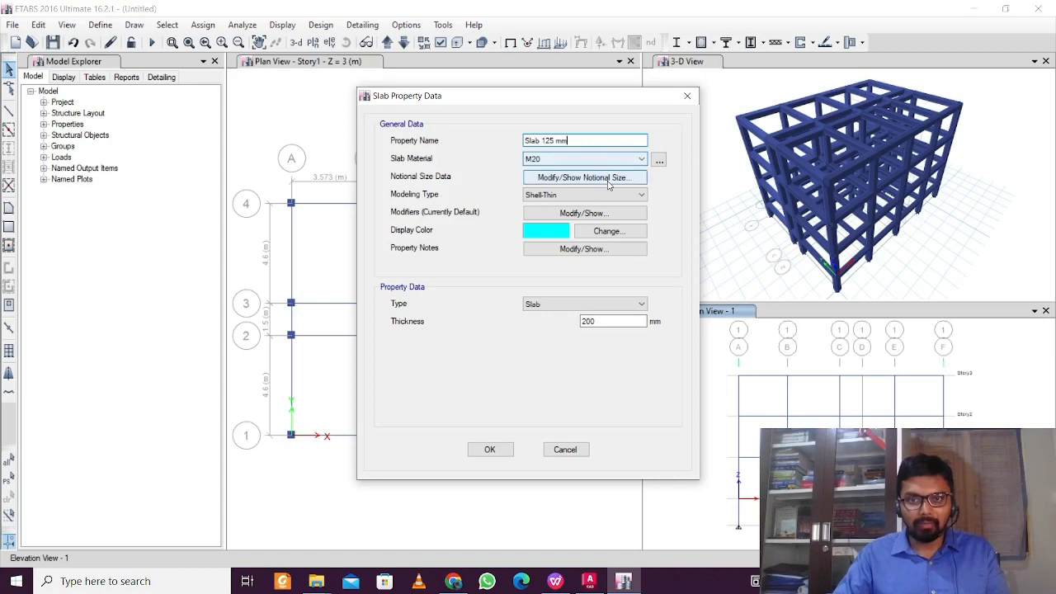
Set the slab section's thickness to 125 mm and accept the slab property definitions
double_click(613, 321)
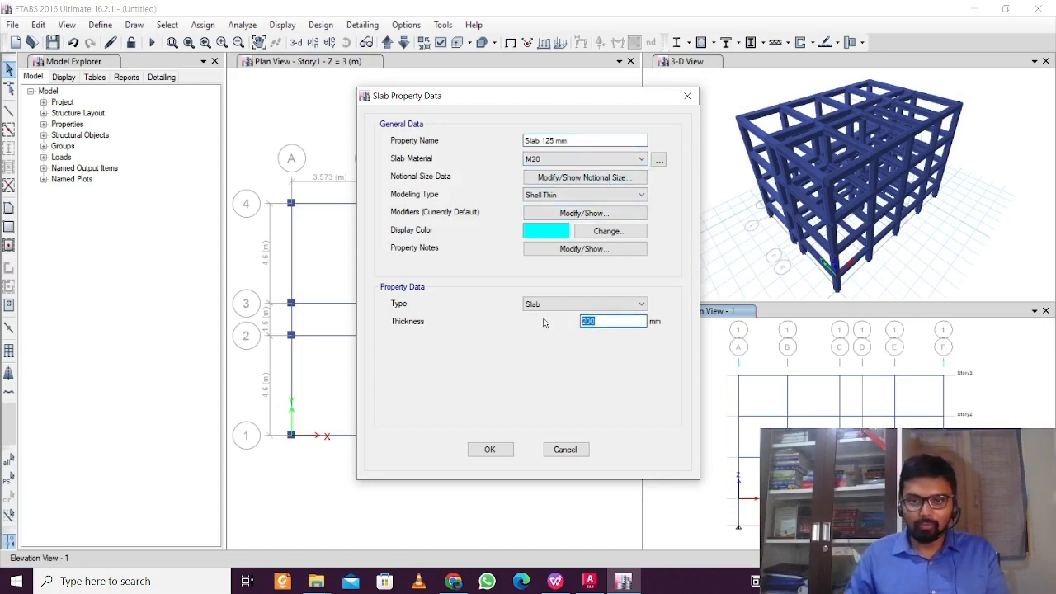
type("125")
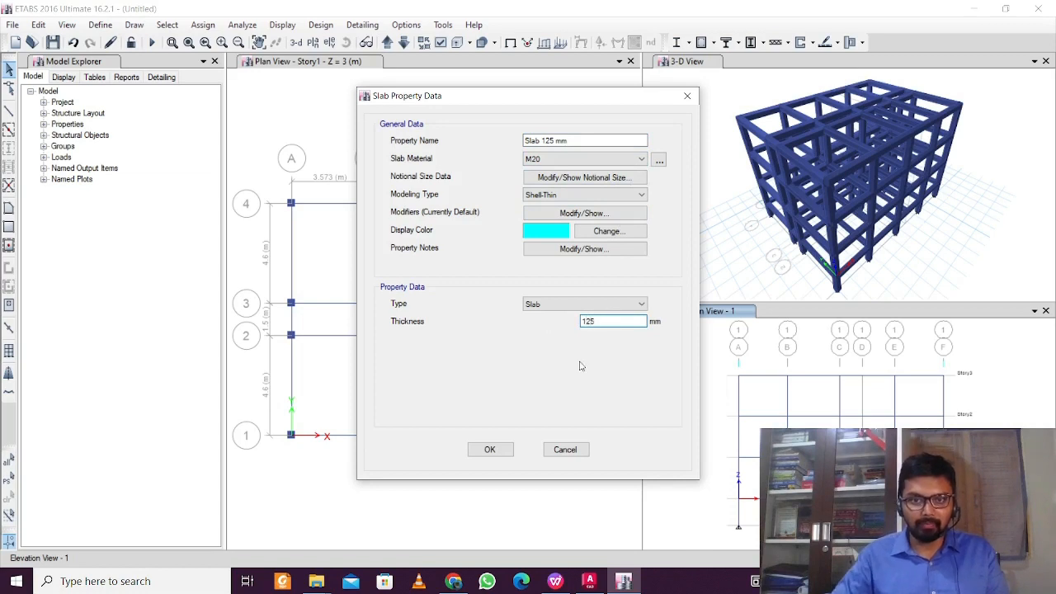
left_click(493, 451)
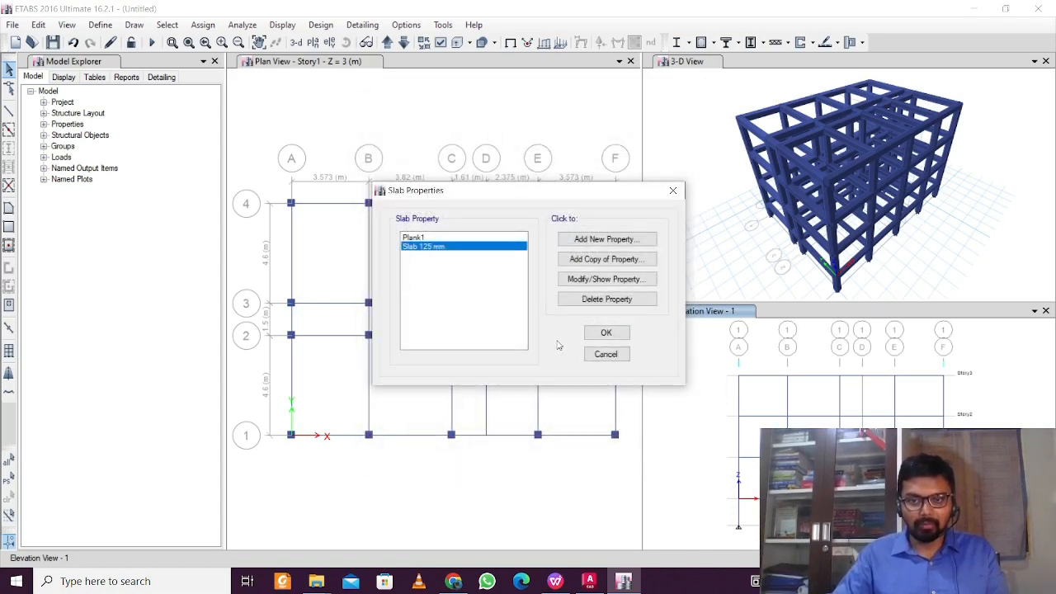
left_click(618, 336)
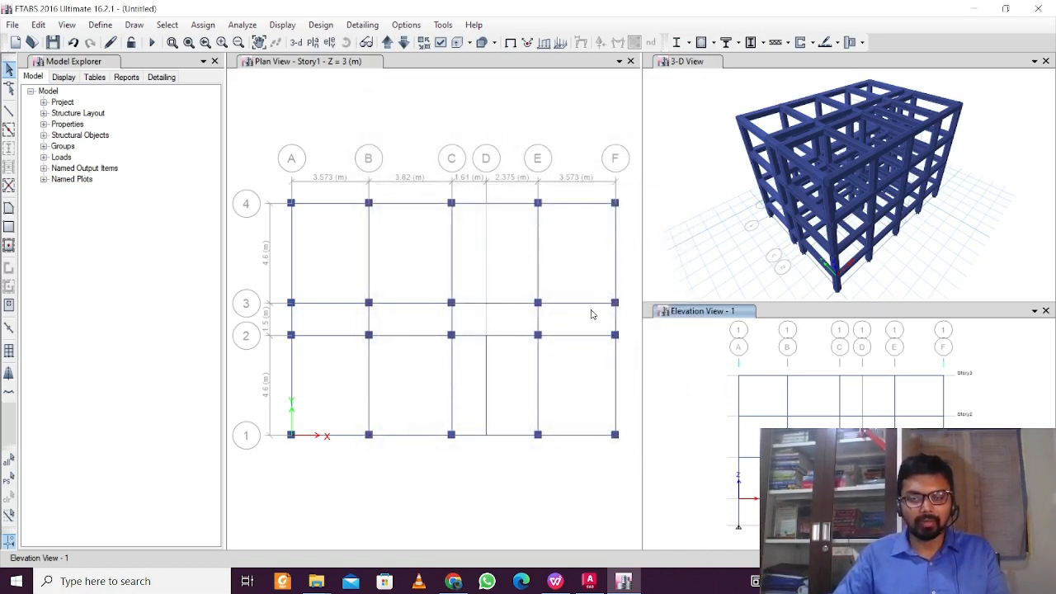
Quick-draw Slab 125 mm floor panels on Story1 between grids 3 and 4 in bays A-B, B-C and E-F
left_click(324, 66)
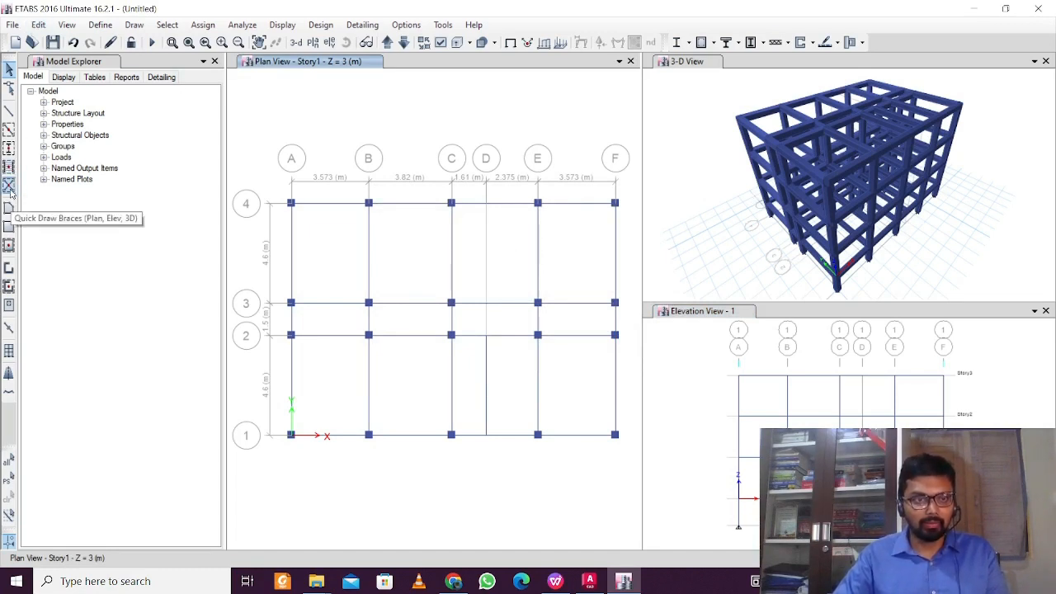
left_click(8, 246)
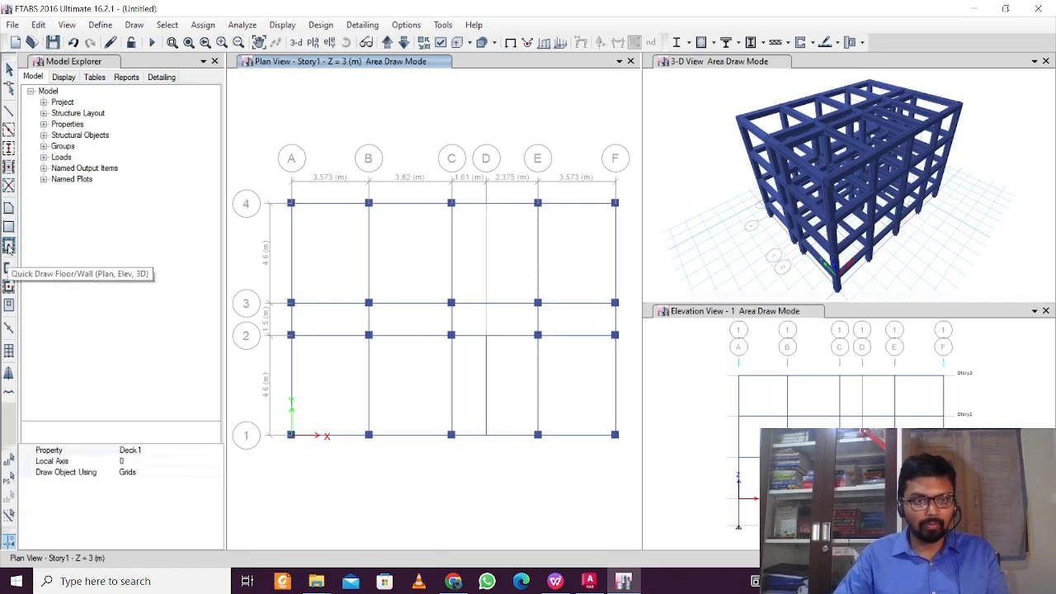
left_click(199, 451)
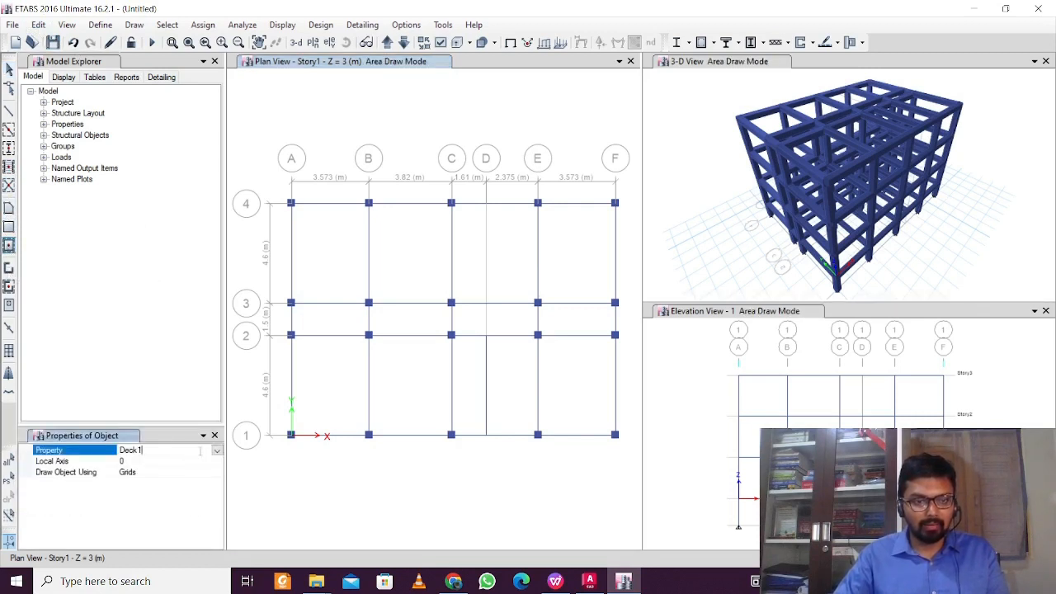
left_click(216, 450)
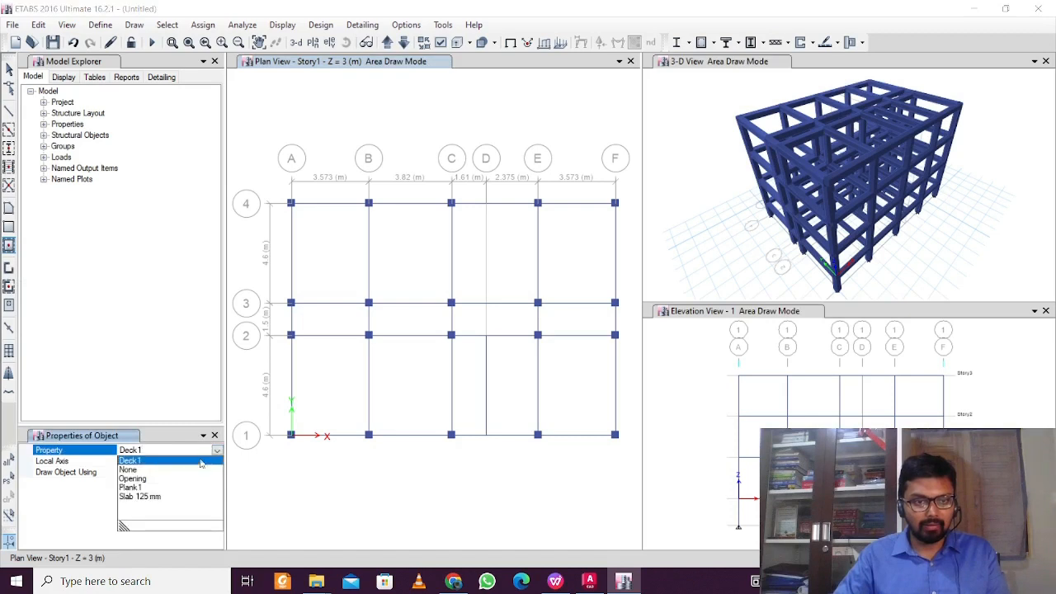
left_click(155, 498)
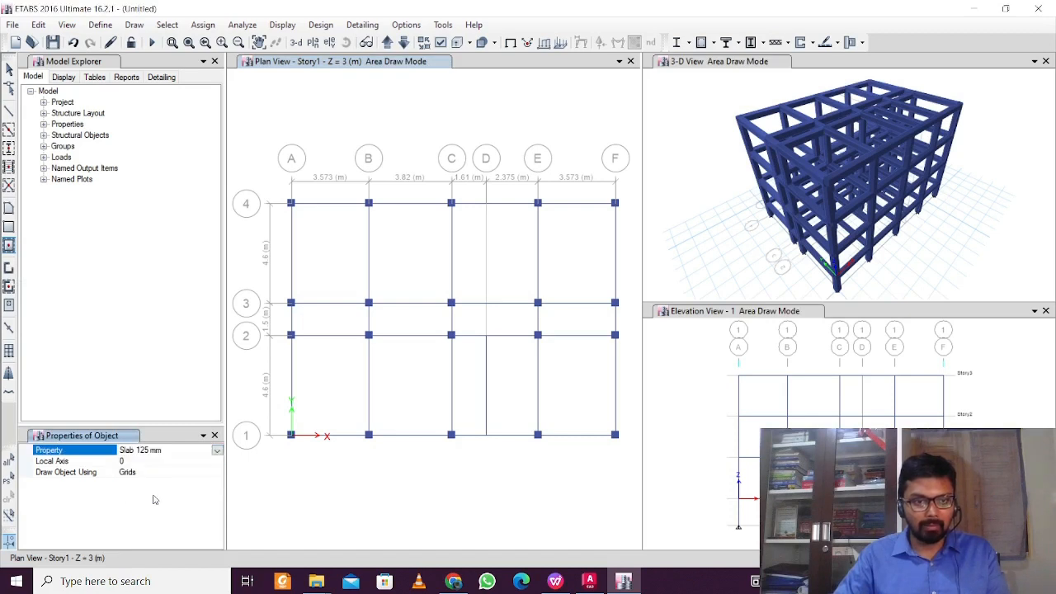
left_click(342, 261)
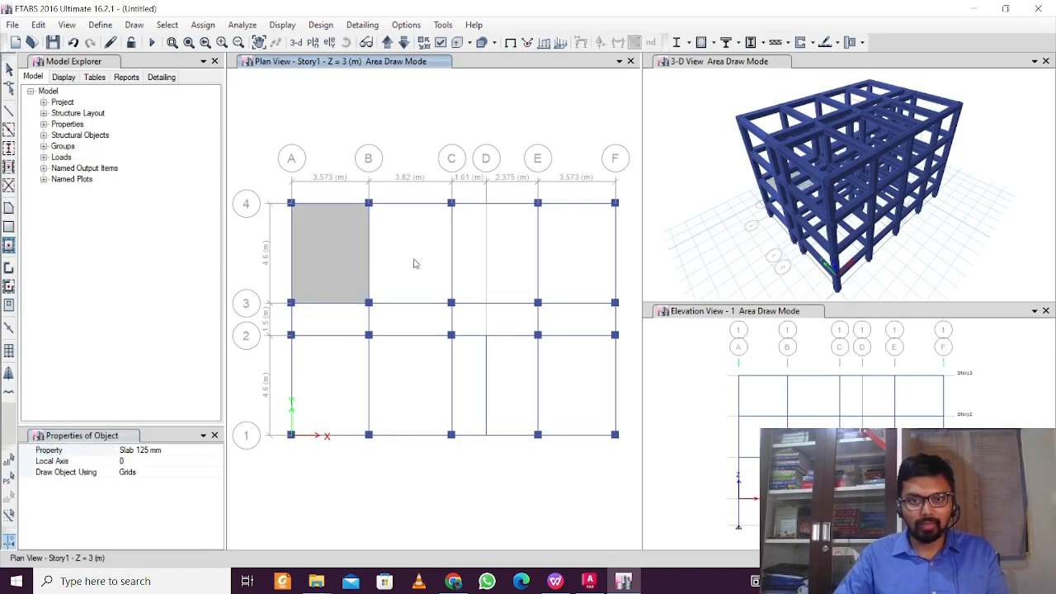
left_click(398, 291)
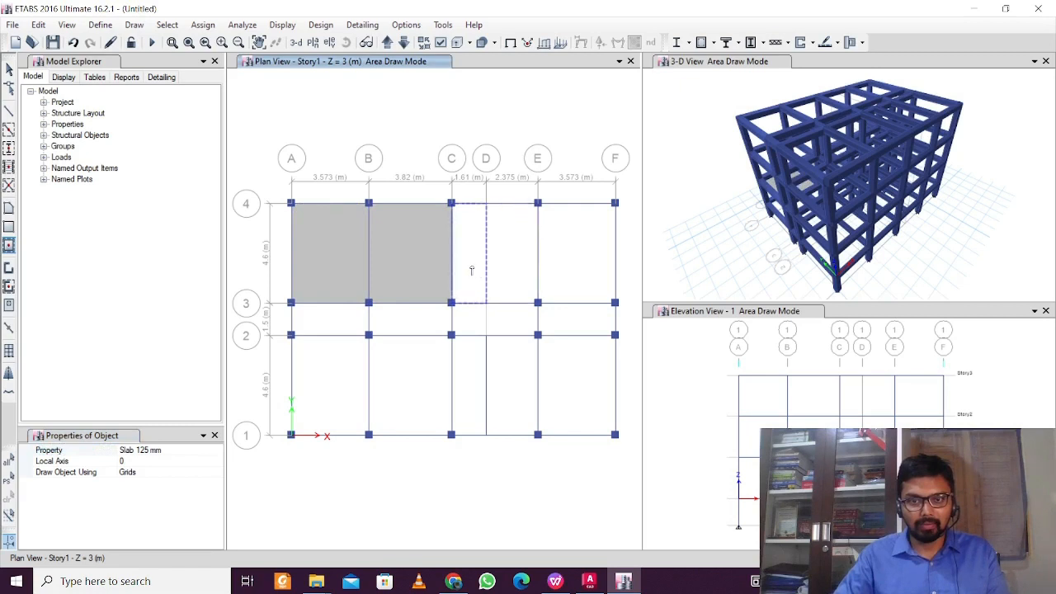
left_click(566, 274)
Add slab panels in every bay from A to F between grids 2 and 3, and in bays C-D and D-E between grids 3 and 4
left_click(573, 319)
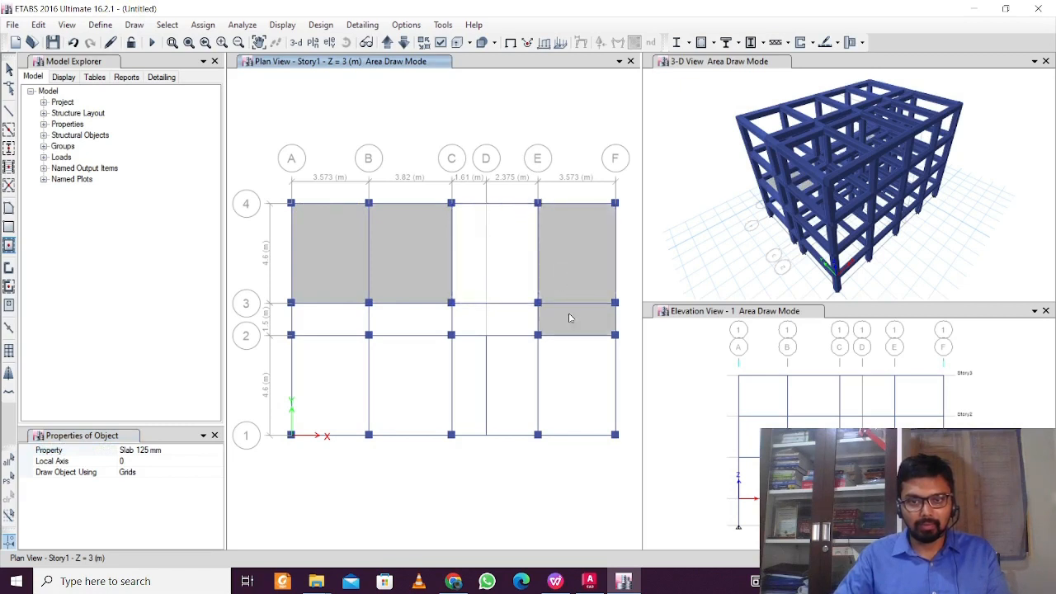
left_click(500, 320)
left_click(473, 322)
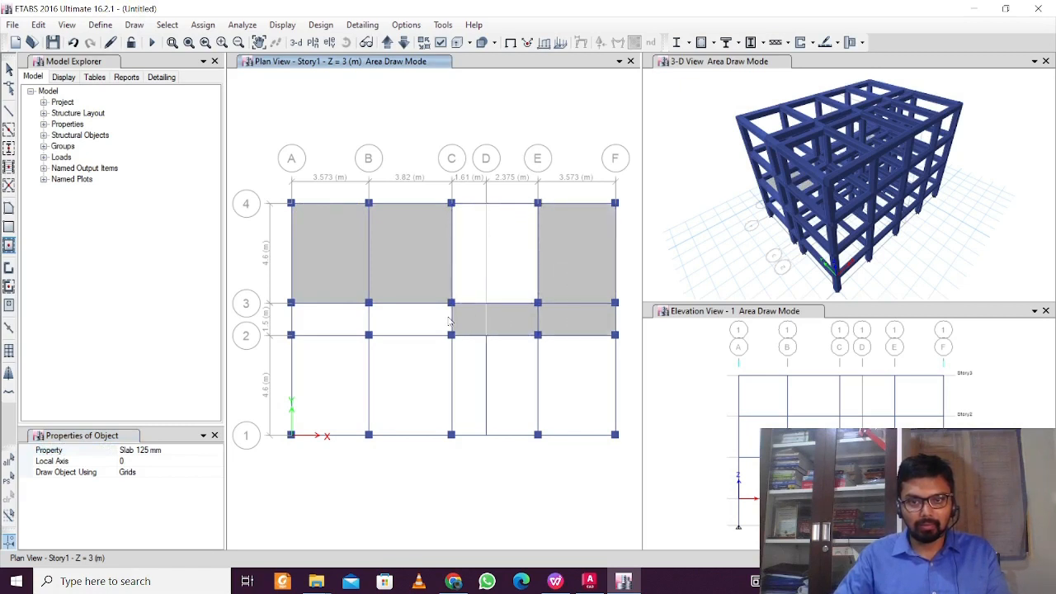
left_click(468, 277)
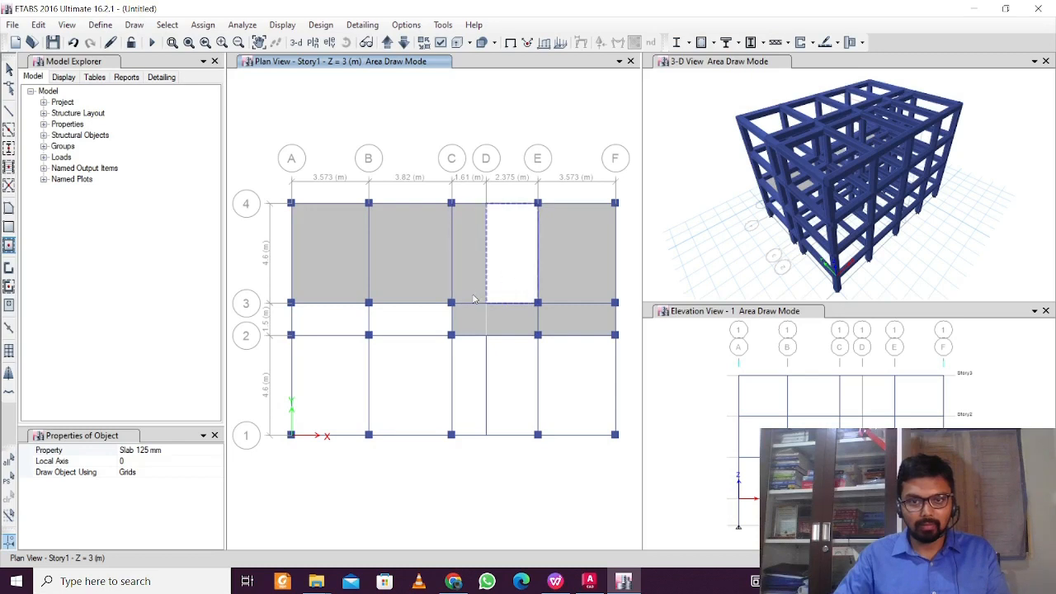
left_click(519, 273)
left_click(339, 330)
left_click(413, 325)
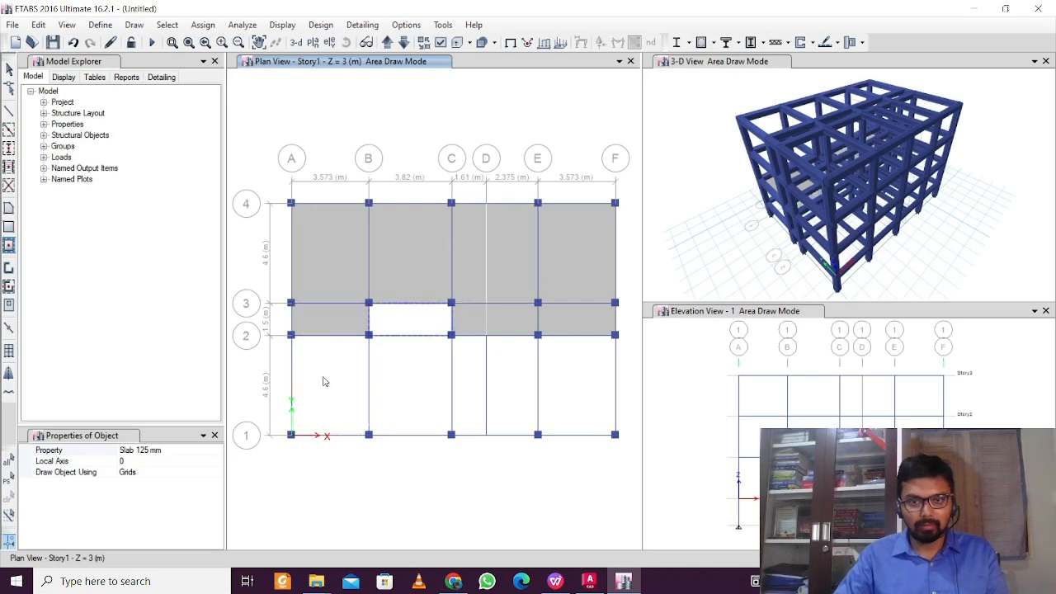
Add slab panels between grids 1 and 2 in bays A-B, B-C, C-D and E-F, skipping bay D-E, and leave area drawing mode
left_click(324, 381)
left_click(407, 380)
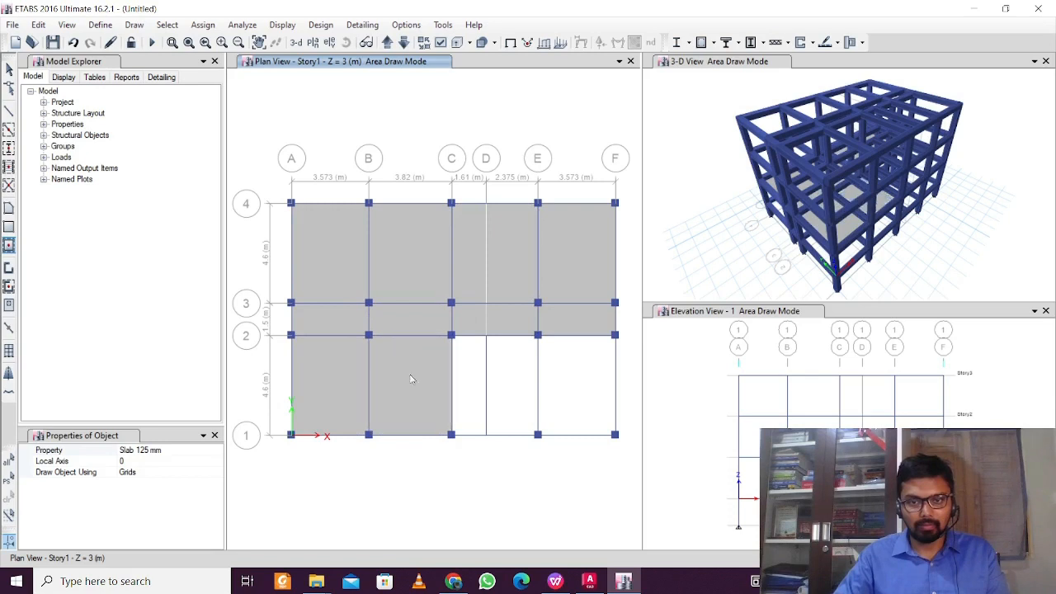
left_click(468, 379)
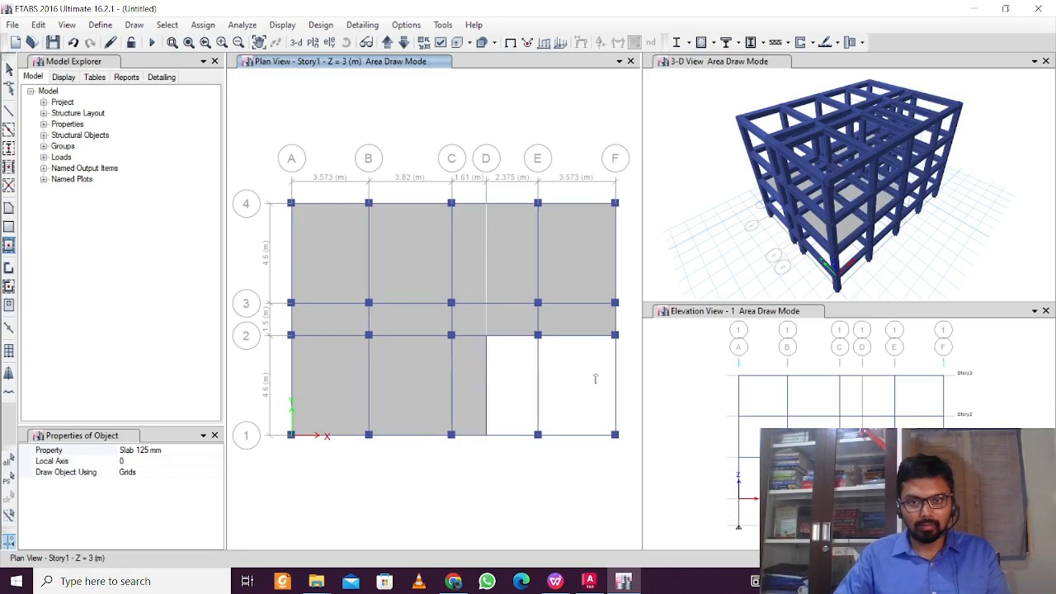
left_click(594, 377)
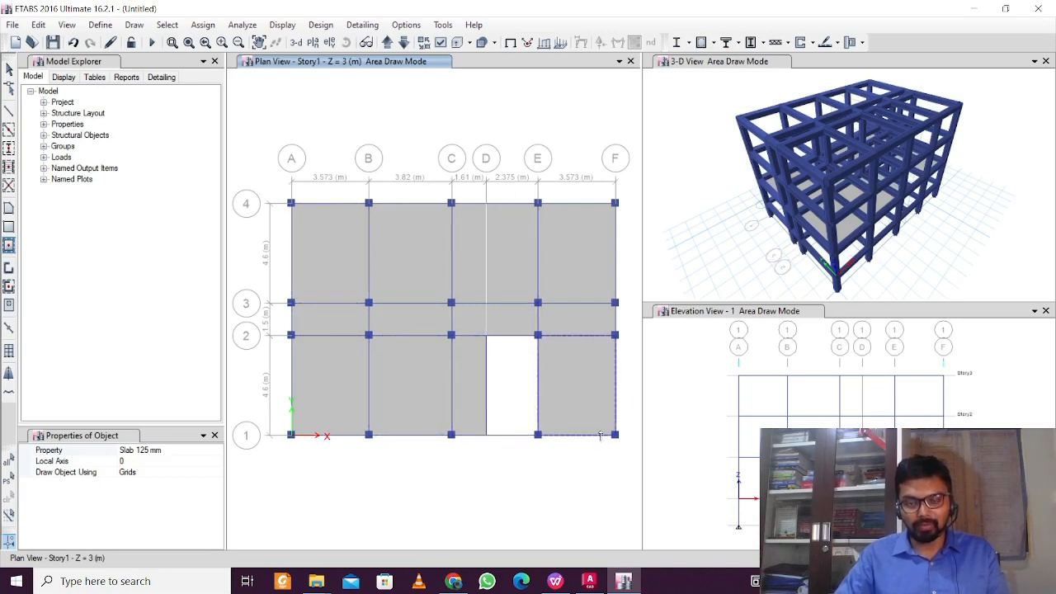
key("Escape")
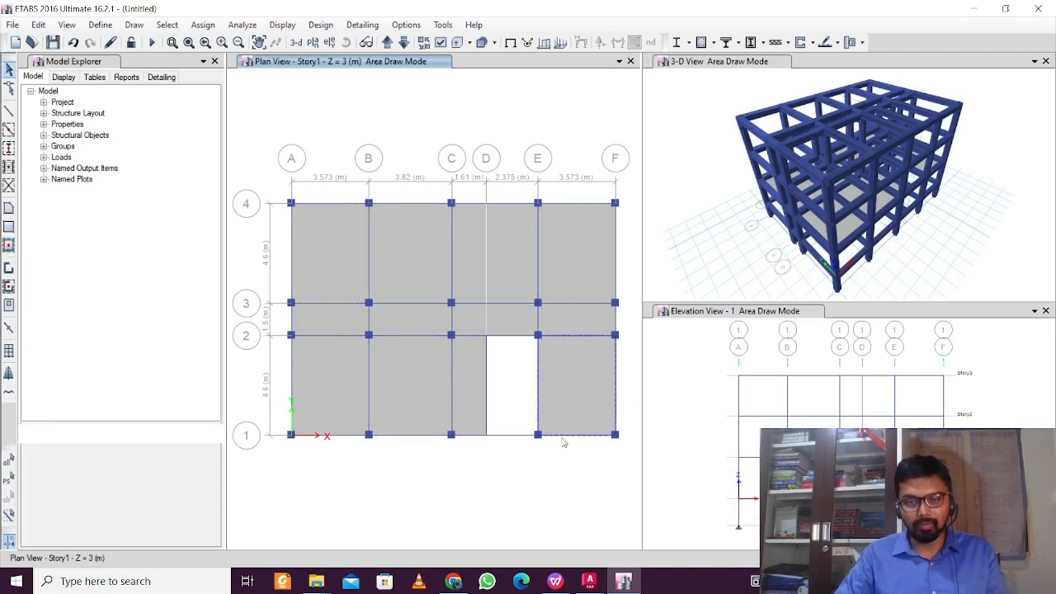
left_click(342, 266)
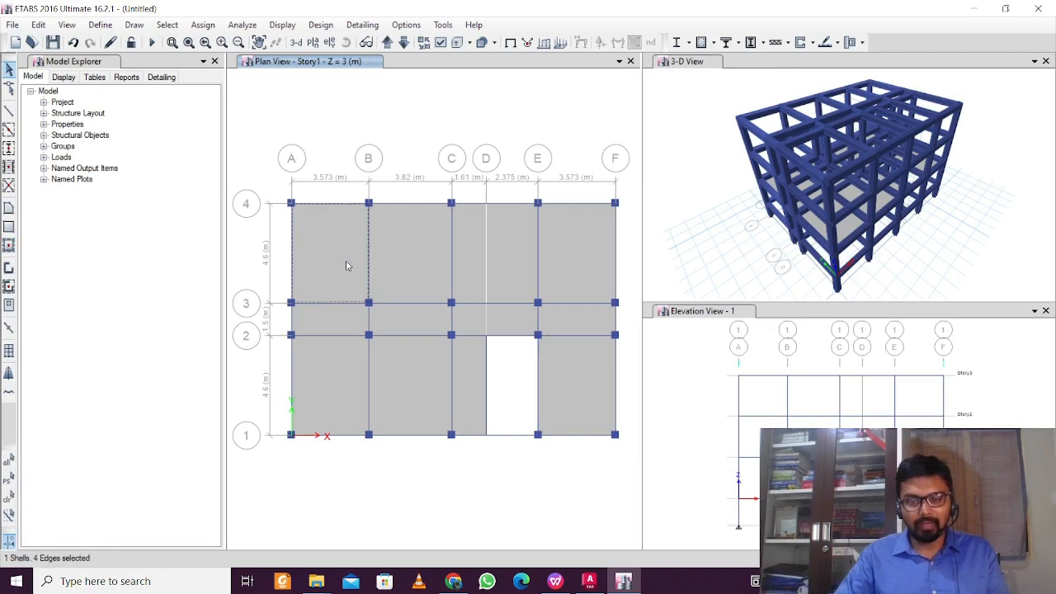
left_click(401, 264)
left_click(480, 264)
left_click(520, 259)
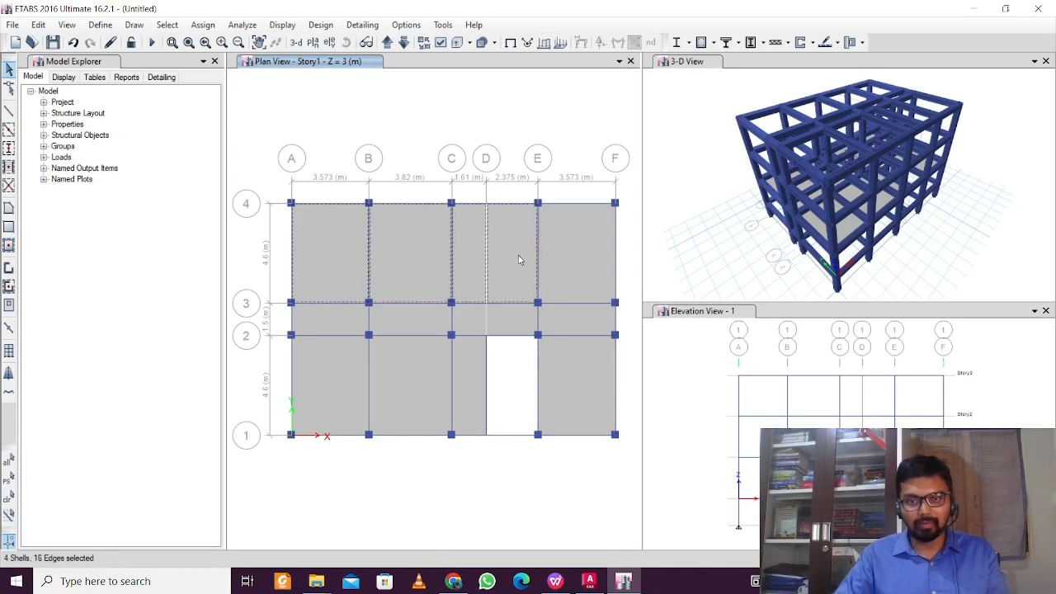
left_click(565, 257)
left_click(333, 324)
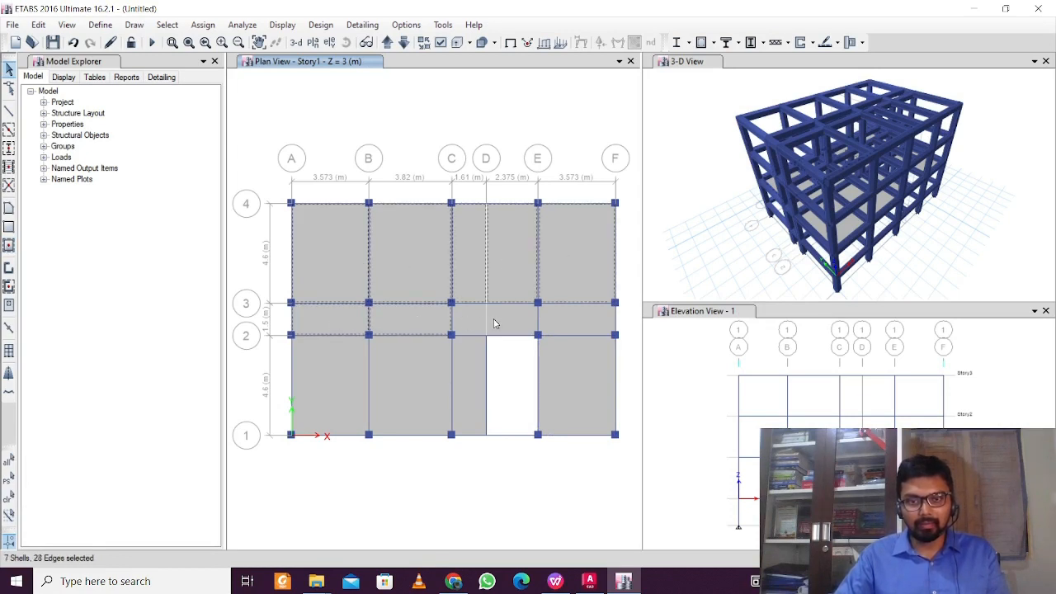
left_click(580, 325)
left_click(574, 382)
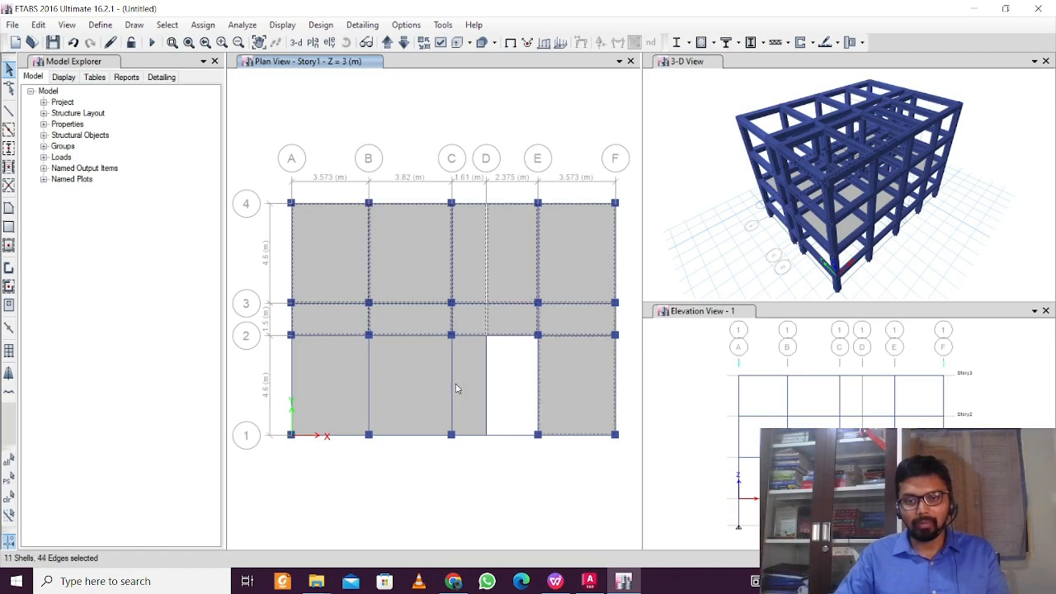
left_click(462, 387)
left_click(416, 389)
left_click(311, 377)
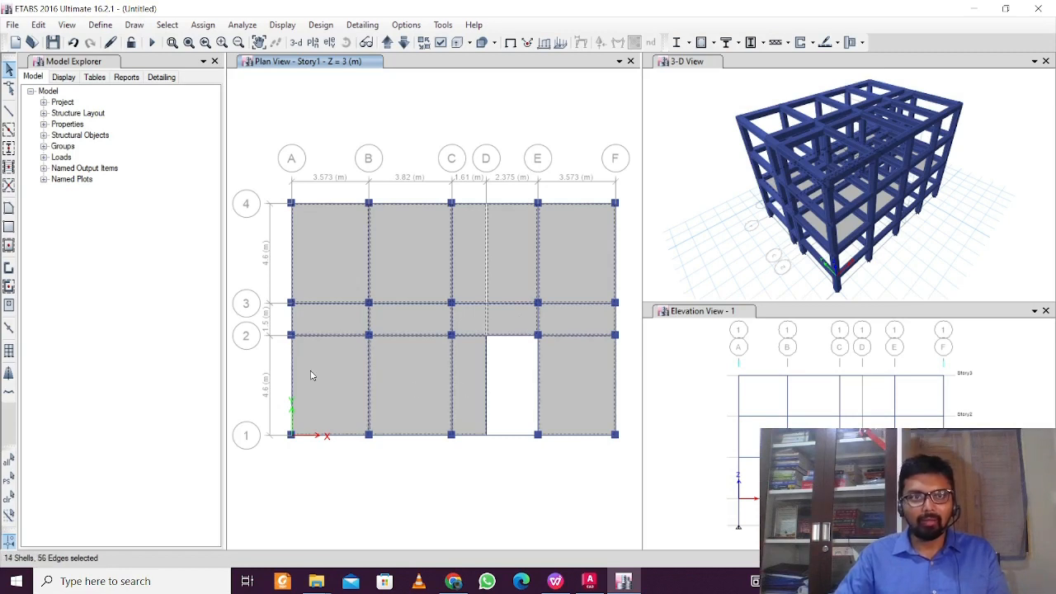
key("Escape")
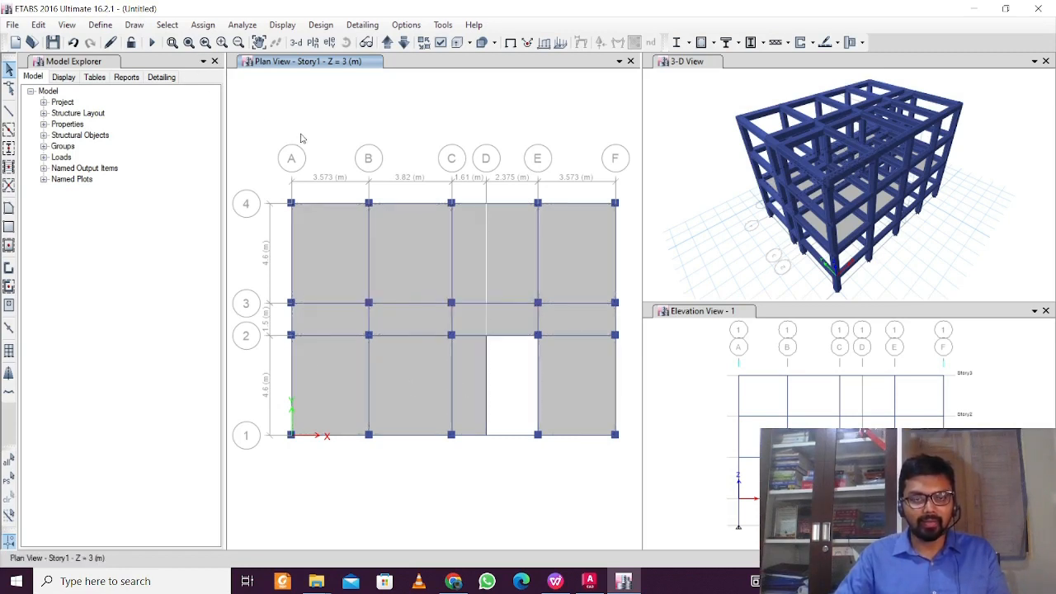
Select all floor panels assigned the Slab 125 mm property
left_click(167, 24)
mouse_move(187, 49)
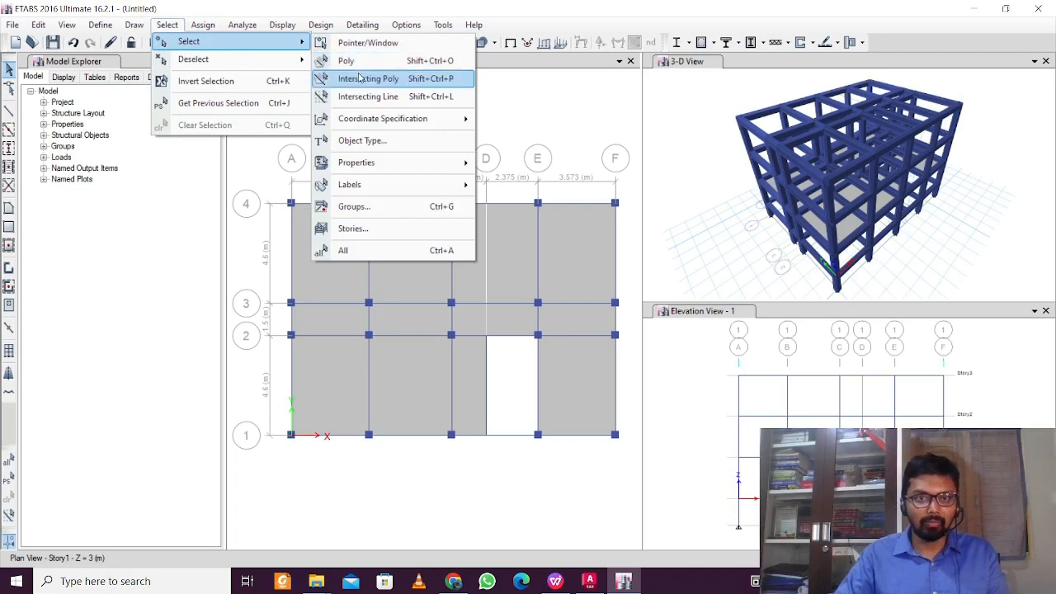
mouse_move(421, 167)
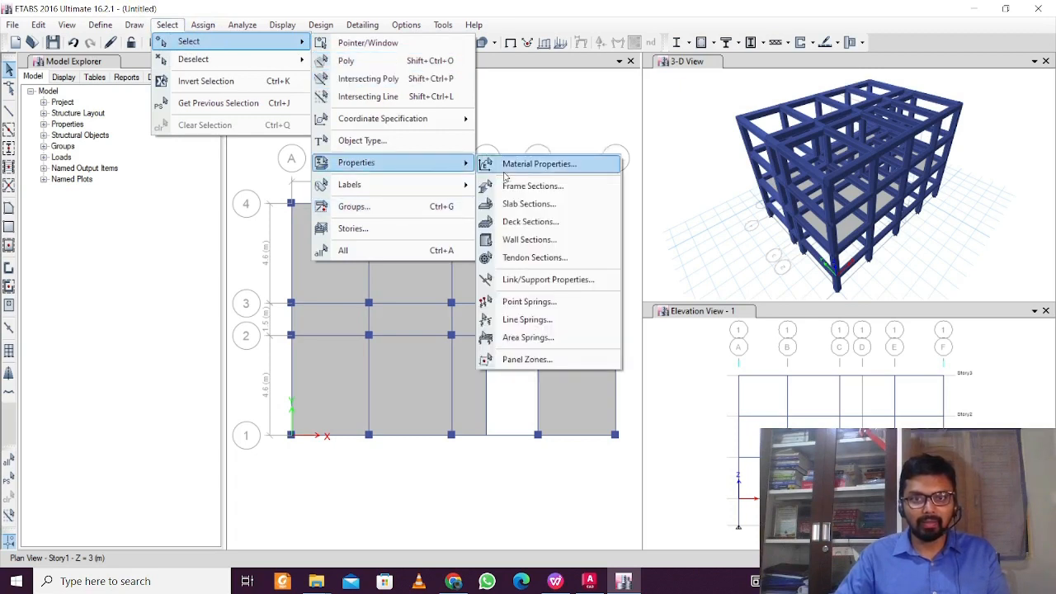
left_click(528, 206)
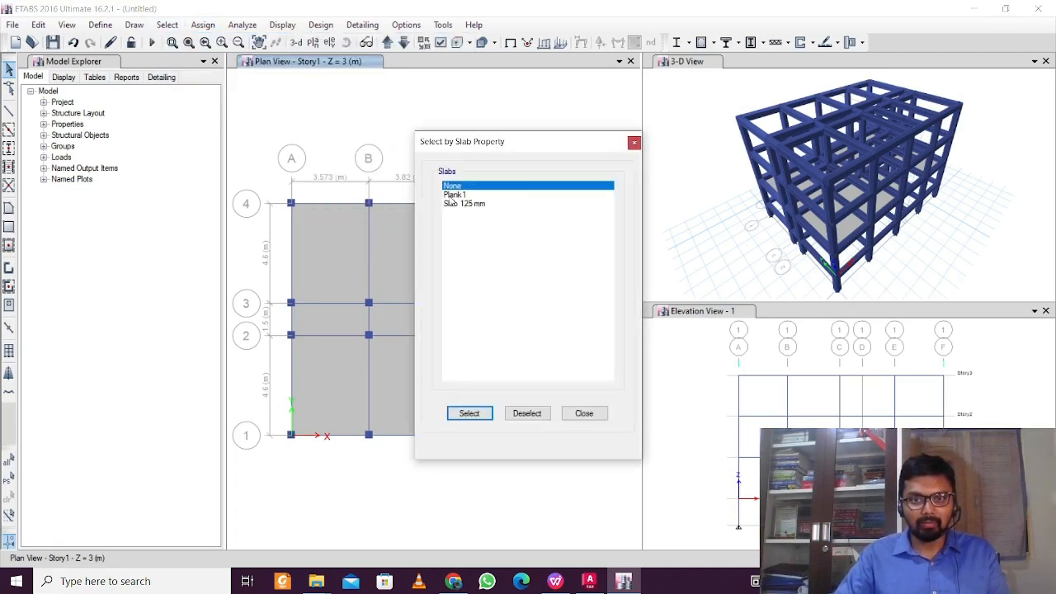
left_click(454, 204)
left_click(486, 414)
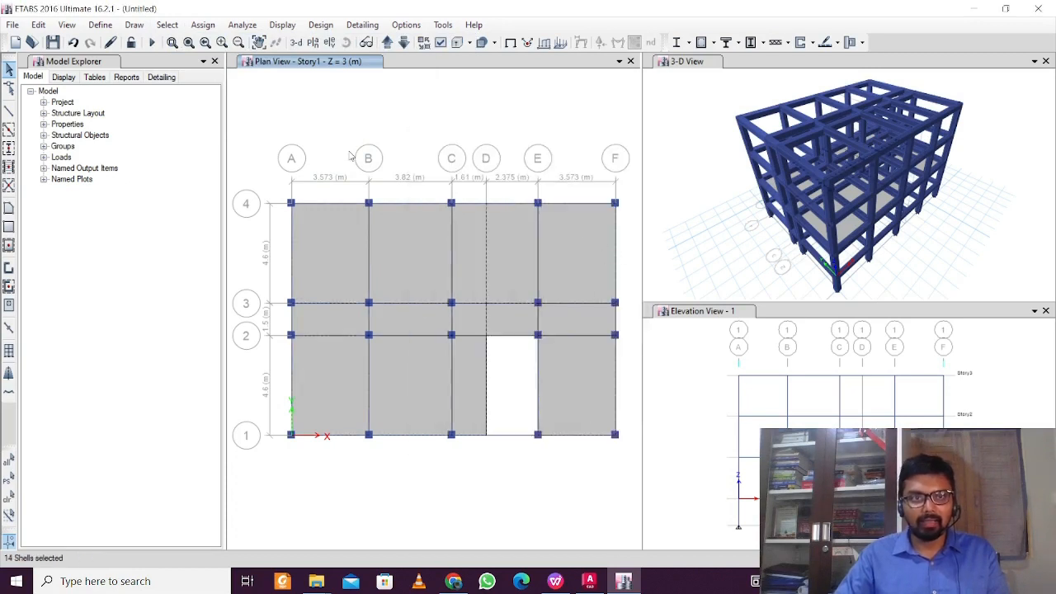
Replicate the selected slab panels on Story2 and Story3, keeping the originals
left_click(35, 27)
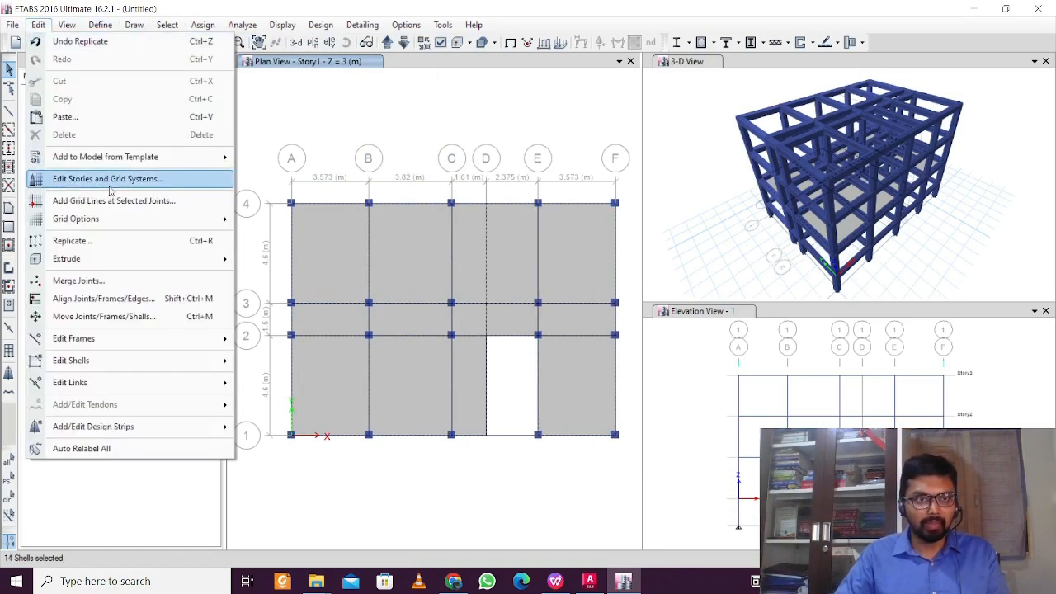
left_click(120, 240)
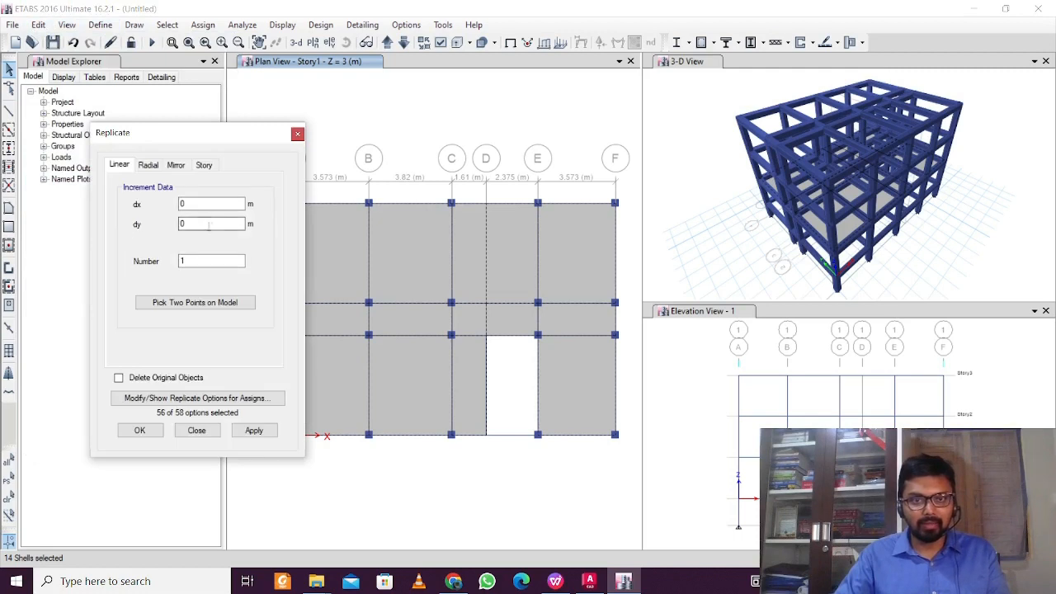
left_click(204, 166)
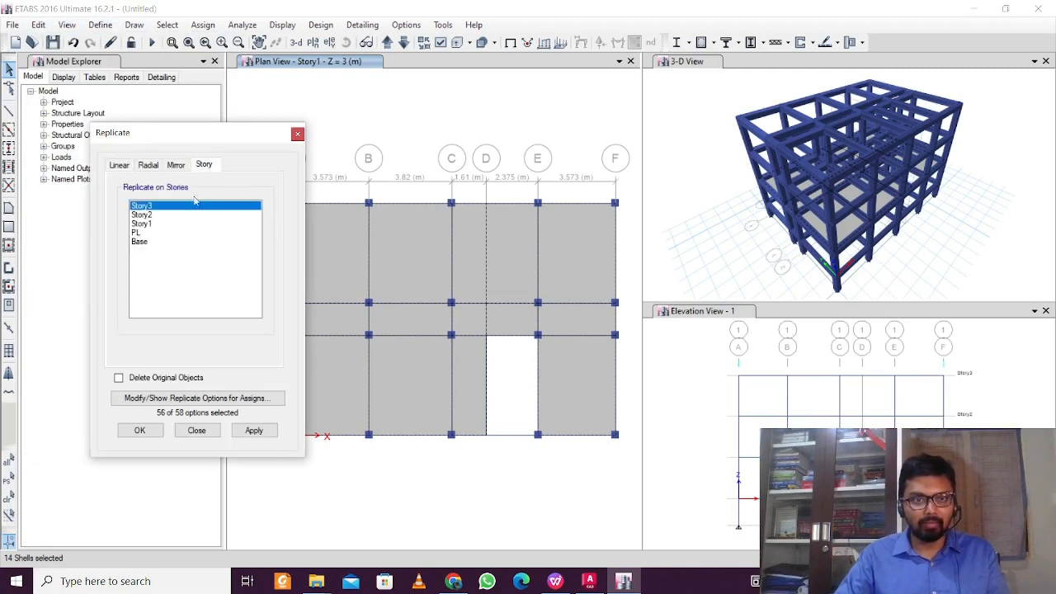
left_click(165, 215)
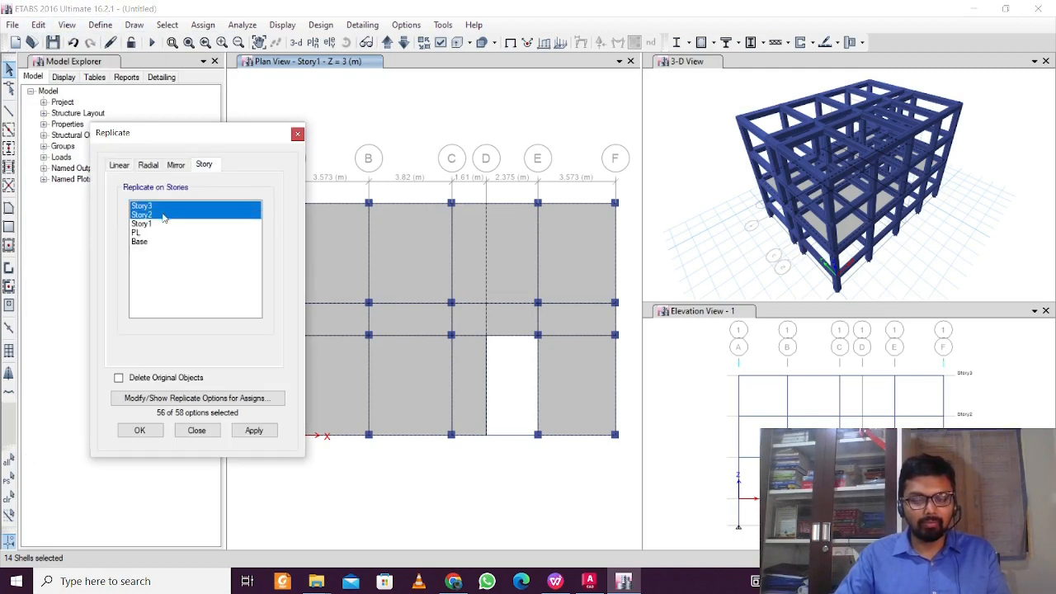
left_click(254, 434)
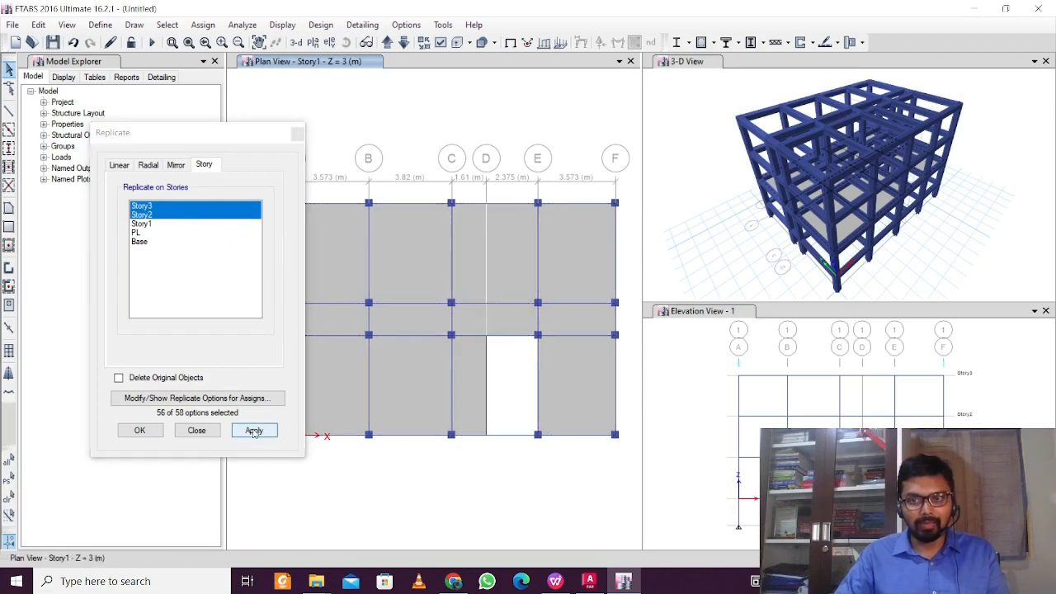
left_click(141, 432)
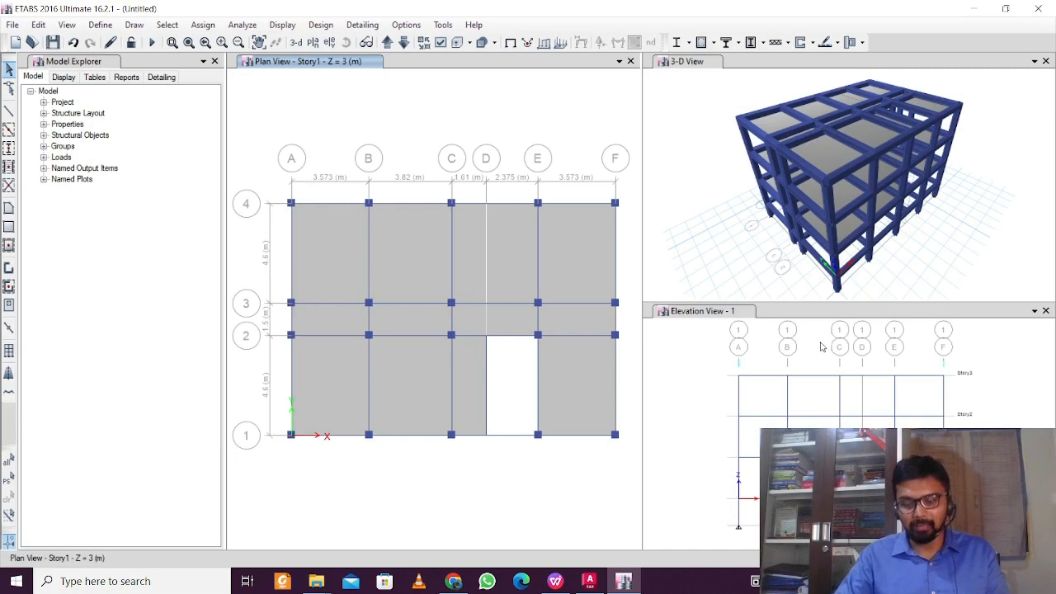
Bring the plan view to the Base level and select the column joints at all grid intersections
left_click_drag(635, 183, 586, 489)
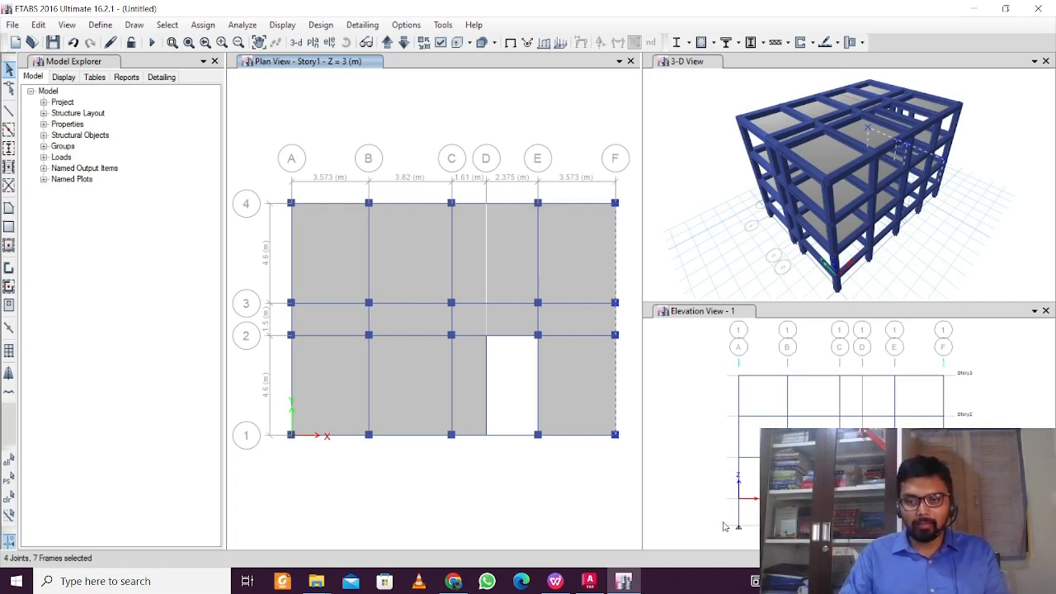
left_click(387, 43)
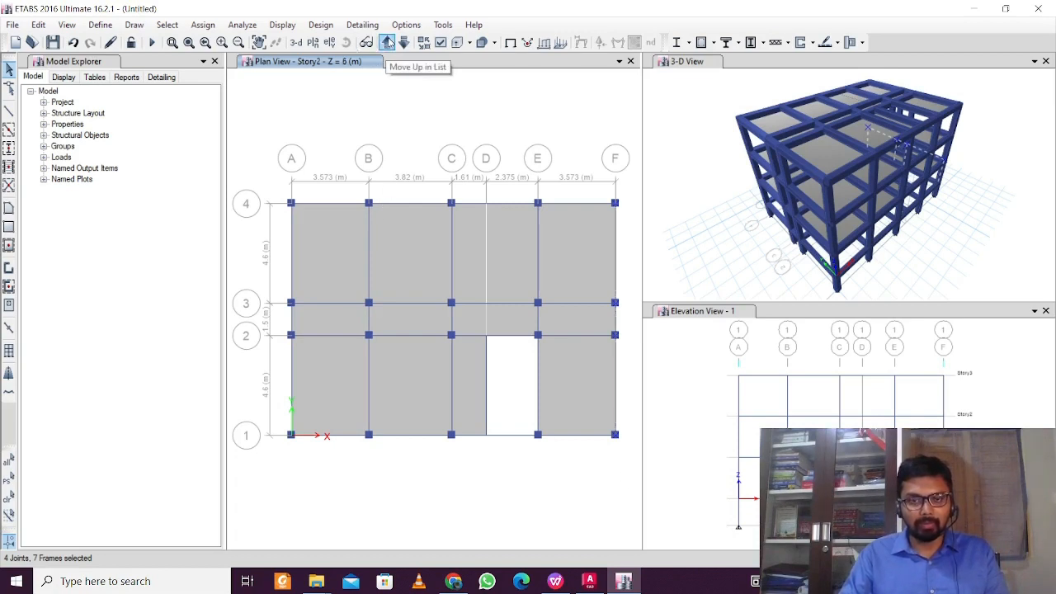
left_click(388, 42)
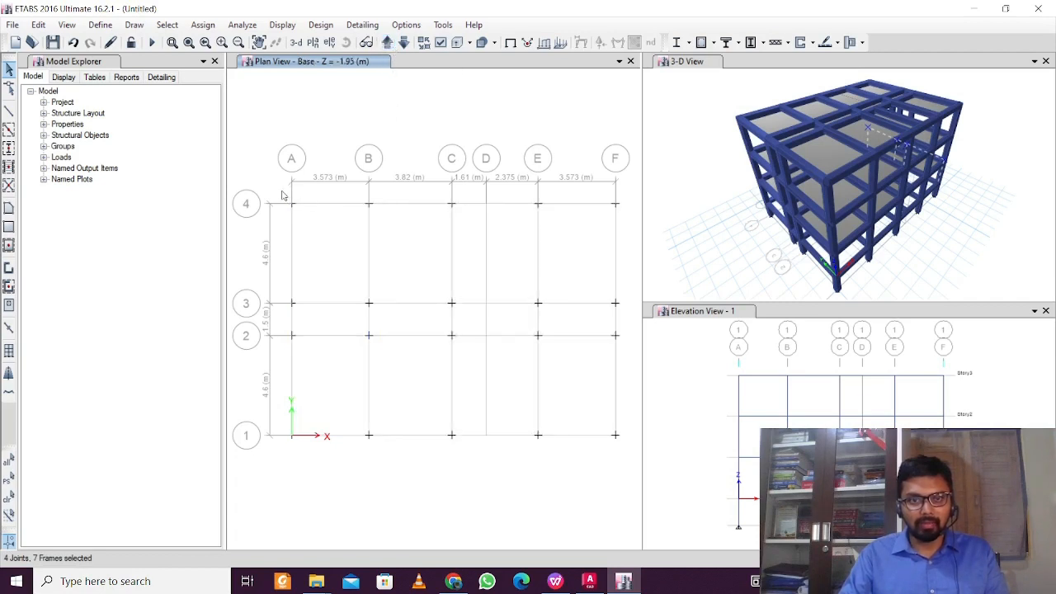
left_click_drag(282, 190, 628, 467)
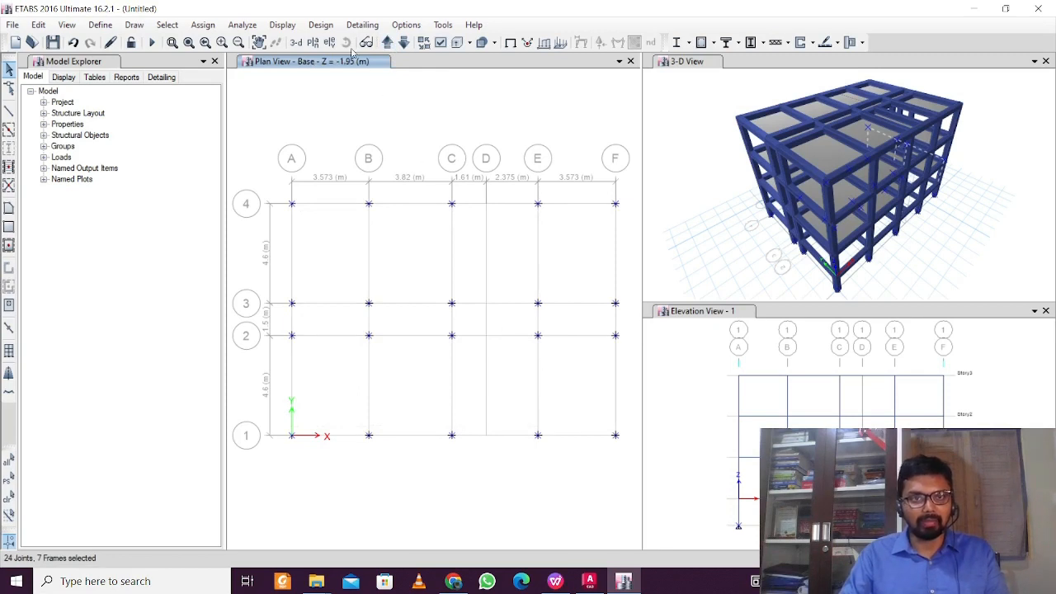
Assign fixed restraints to the selected joints, restraining translation and rotation in X, Y and Z
left_click(203, 27)
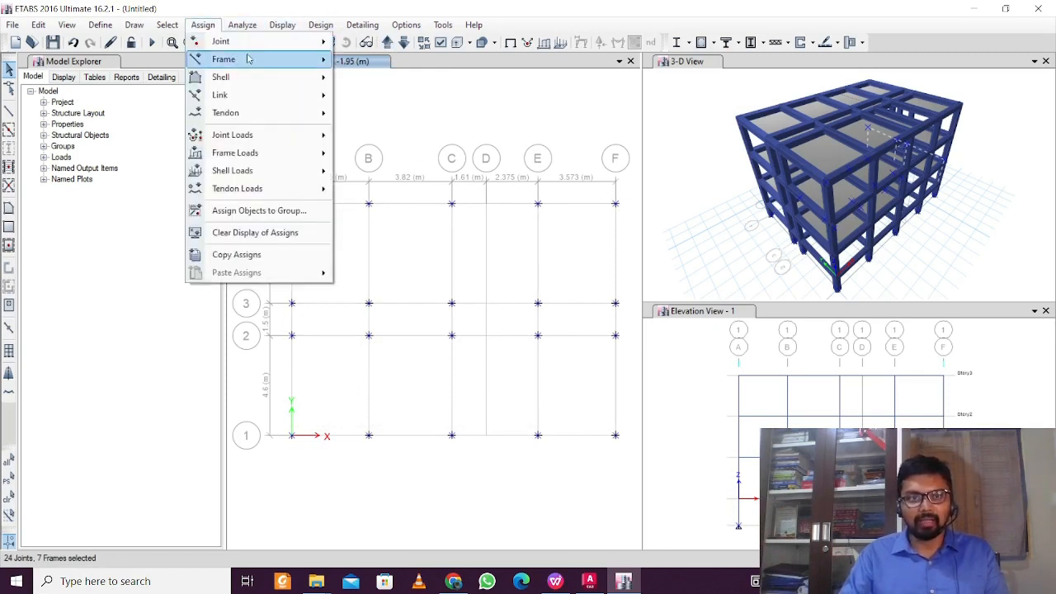
mouse_move(252, 44)
left_click(375, 43)
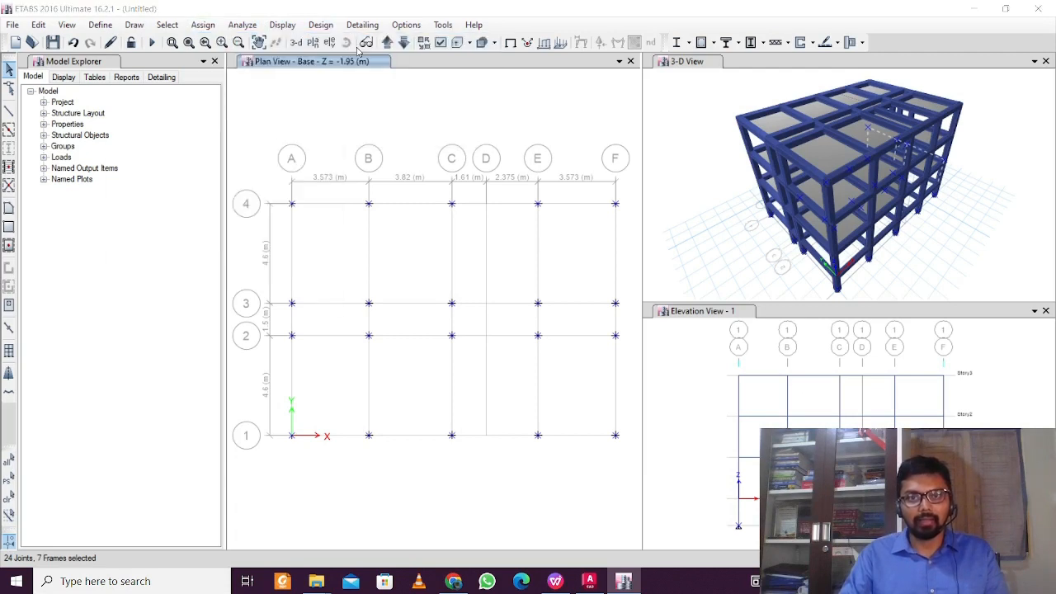
left_click(480, 335)
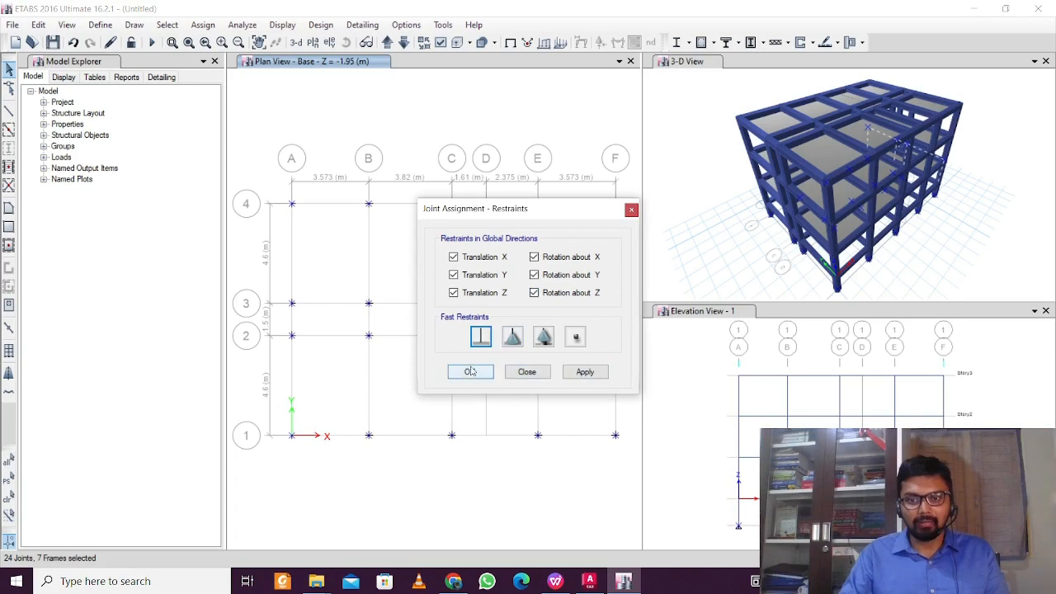
left_click(584, 372)
left_click(470, 372)
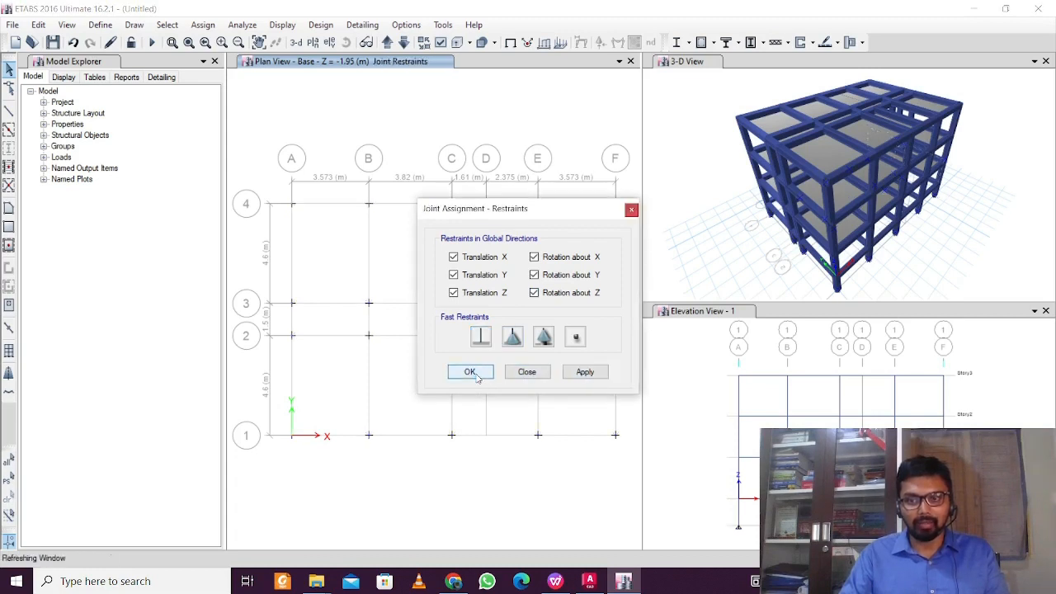
left_click(739, 496)
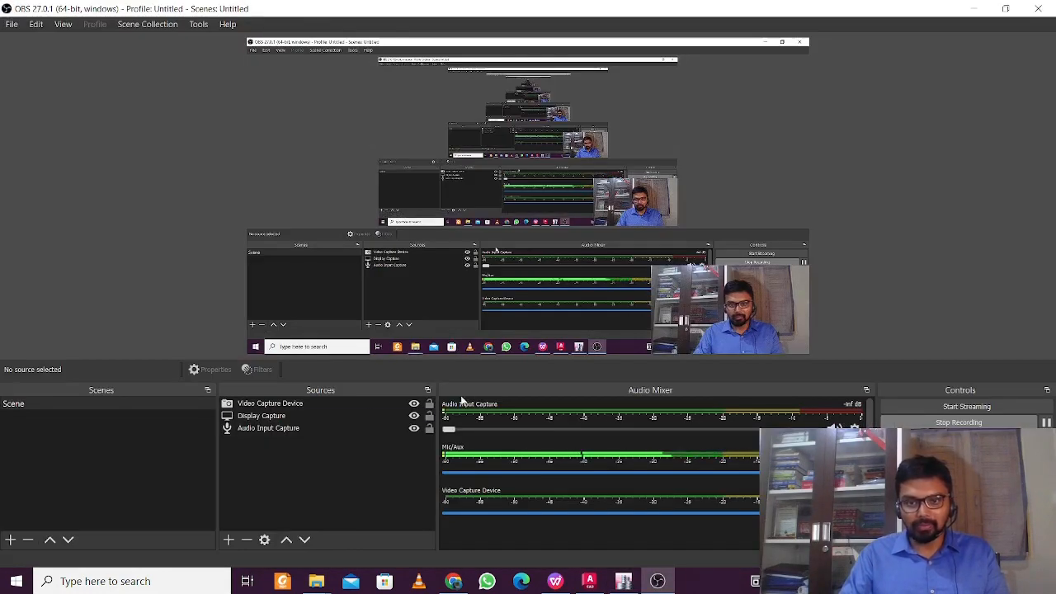
left_click(414, 404)
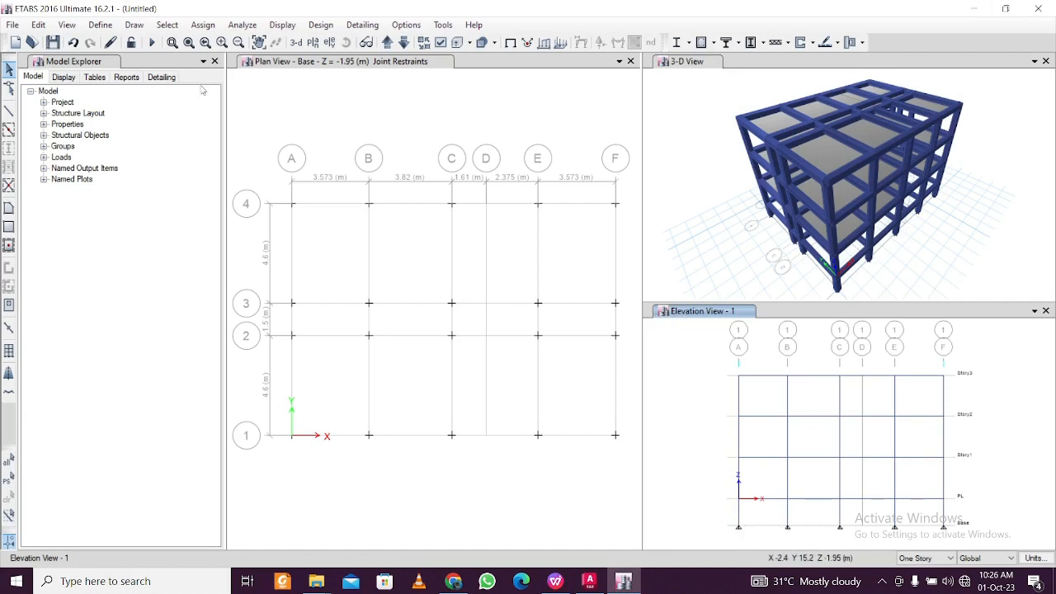
left_click(293, 43)
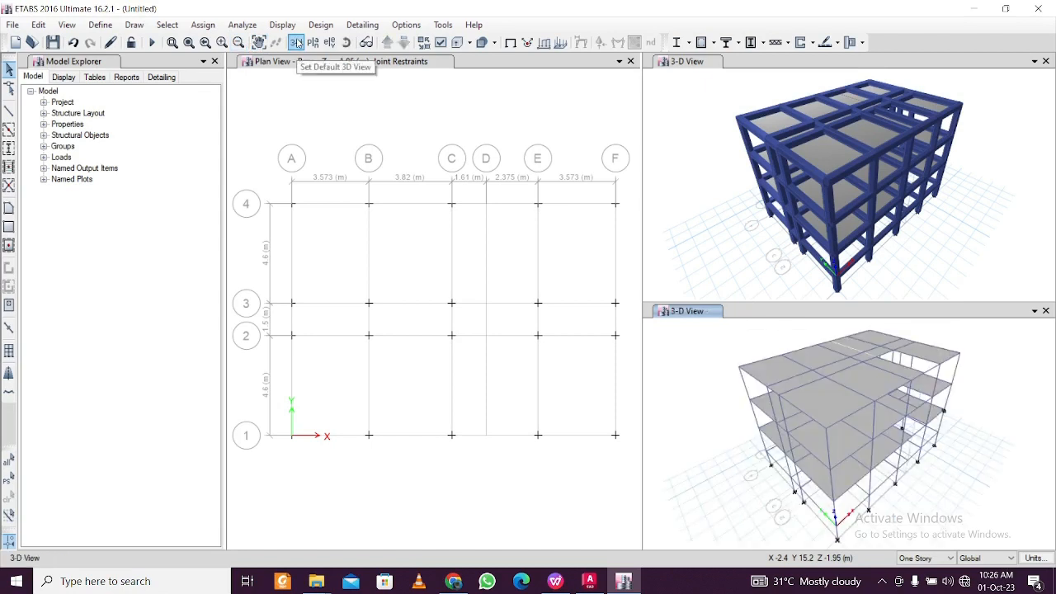
left_click(313, 43)
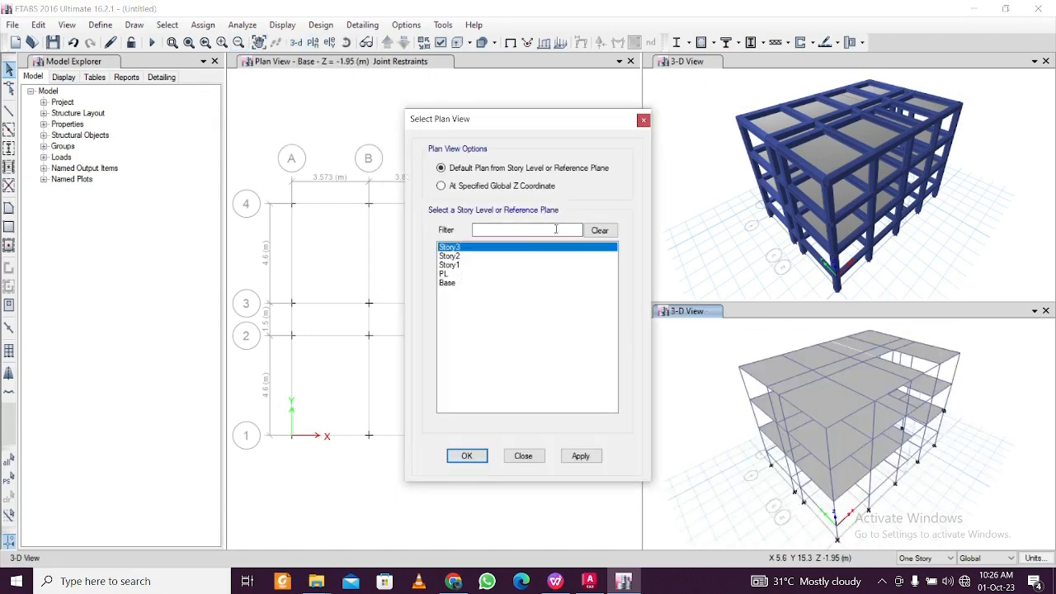
left_click(643, 122)
Display the elevation along grid 1 and inspect the supports at the column bases
left_click(346, 43)
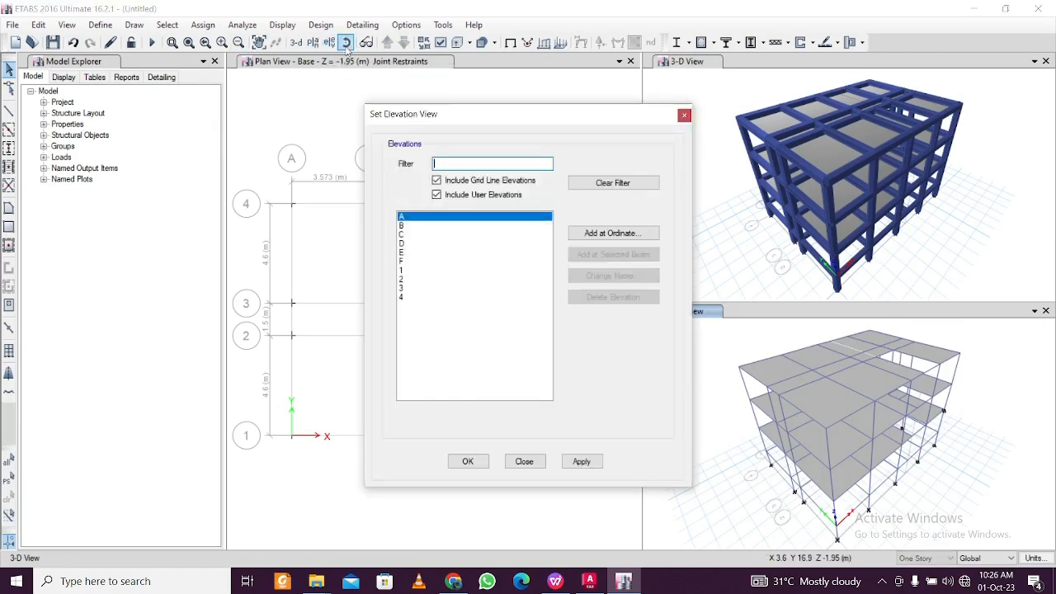
left_click(424, 272)
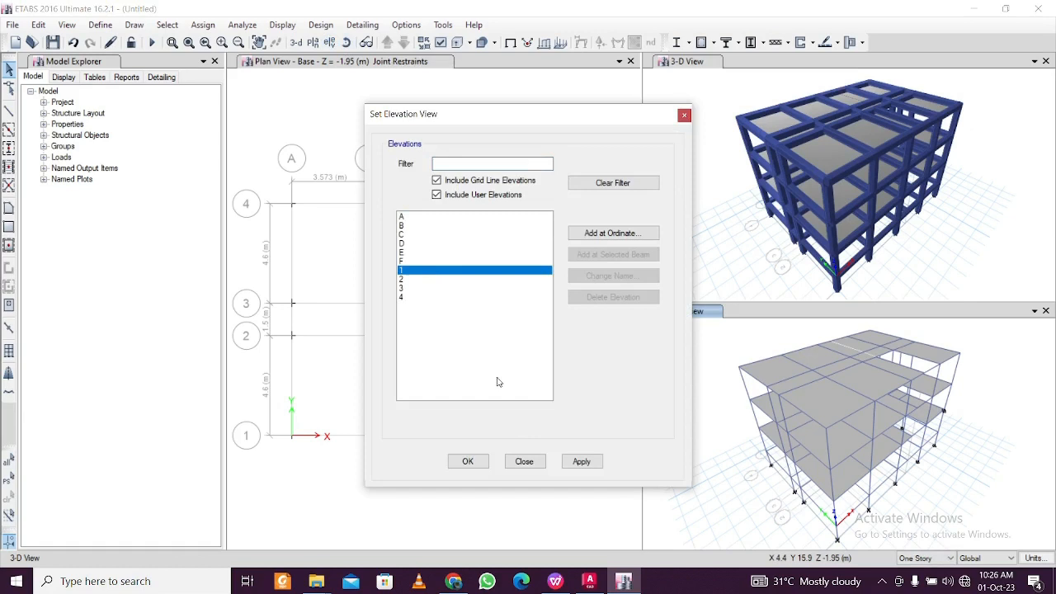
left_click(581, 462)
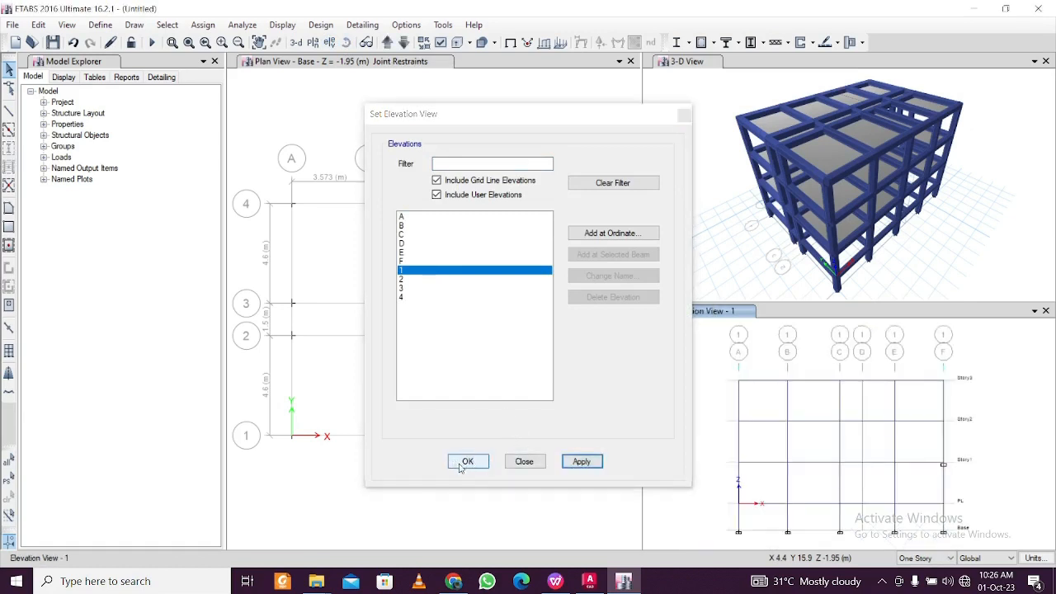
left_click(466, 461)
scroll(739, 546, "up", 3)
scroll(741, 540, "up", 3)
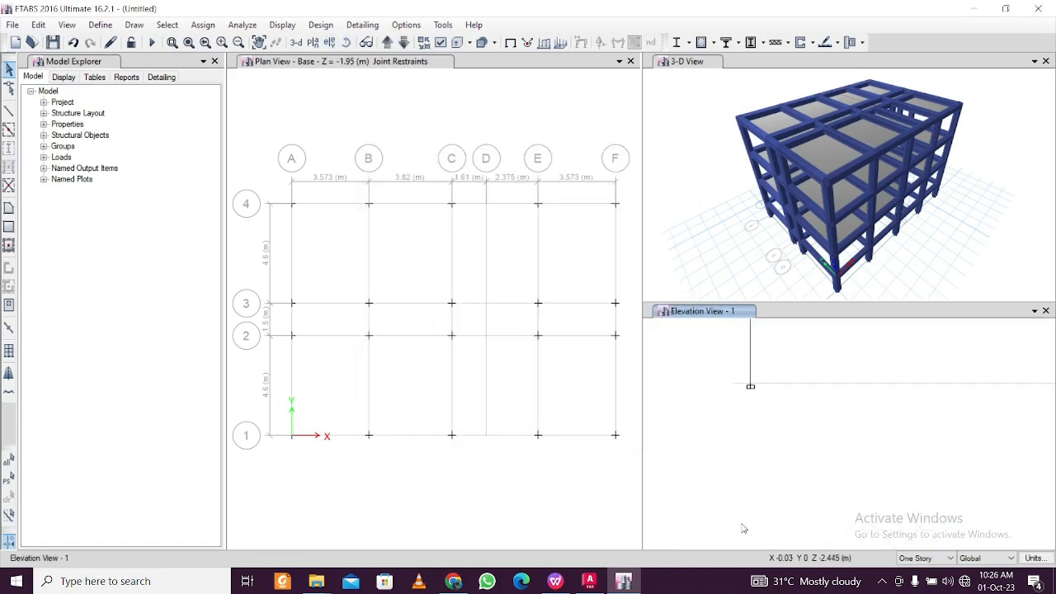
scroll(744, 458, "down", 3)
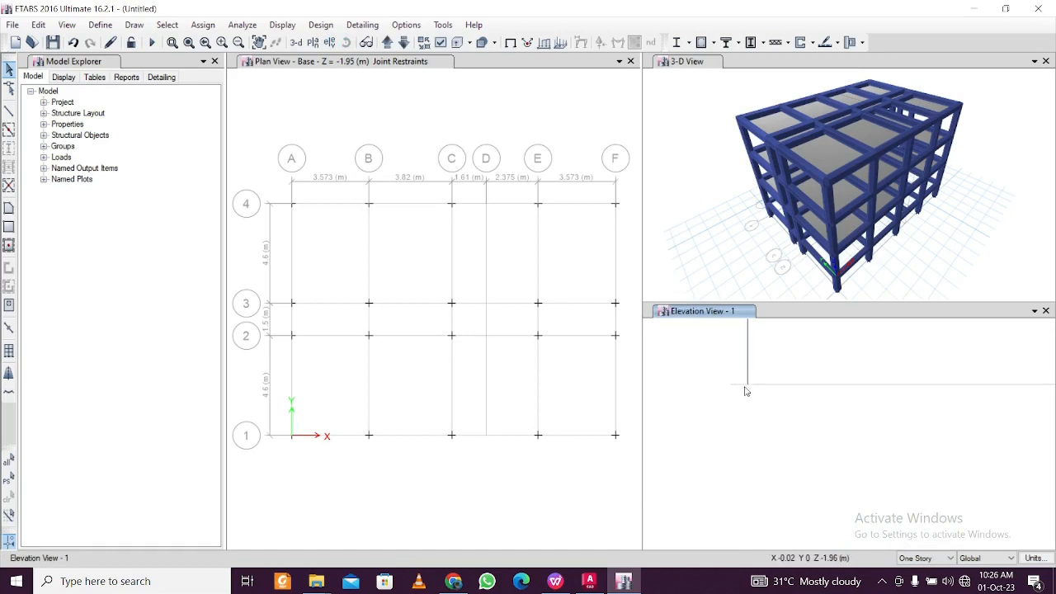
scroll(744, 457, "down", 3)
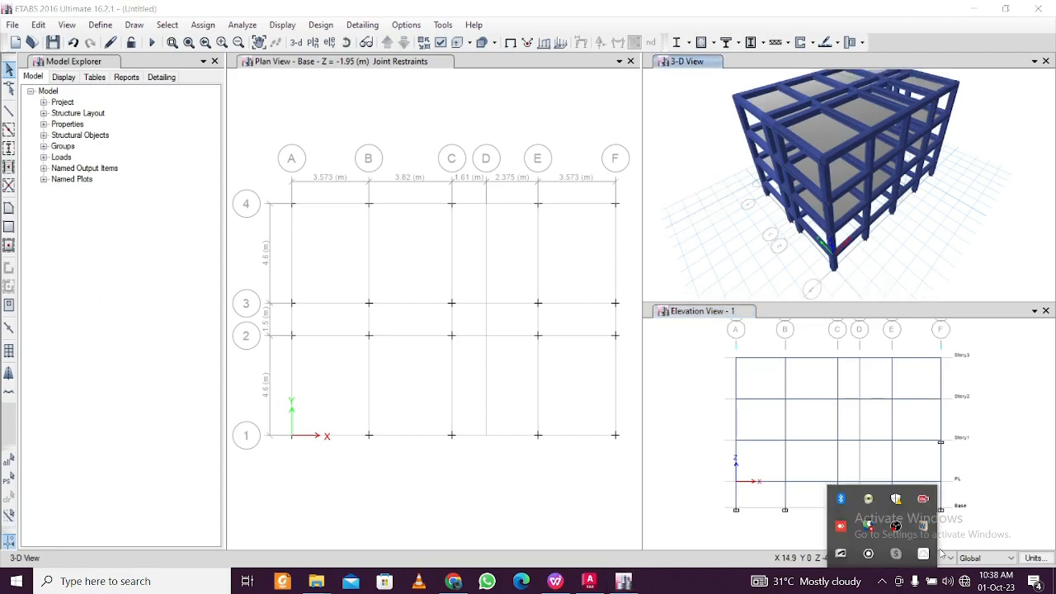
Turn off the extruded display in the 3-D view and inspect the slabs and base supports
left_click(895, 266)
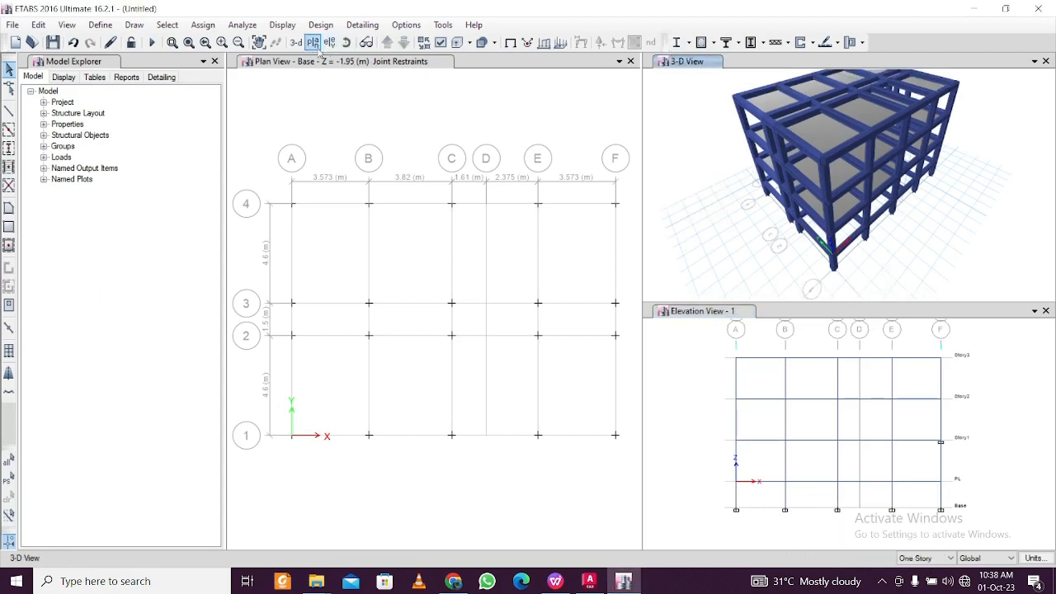
left_click(457, 42)
middle_click_drag(853, 252, 843, 255, "shift")
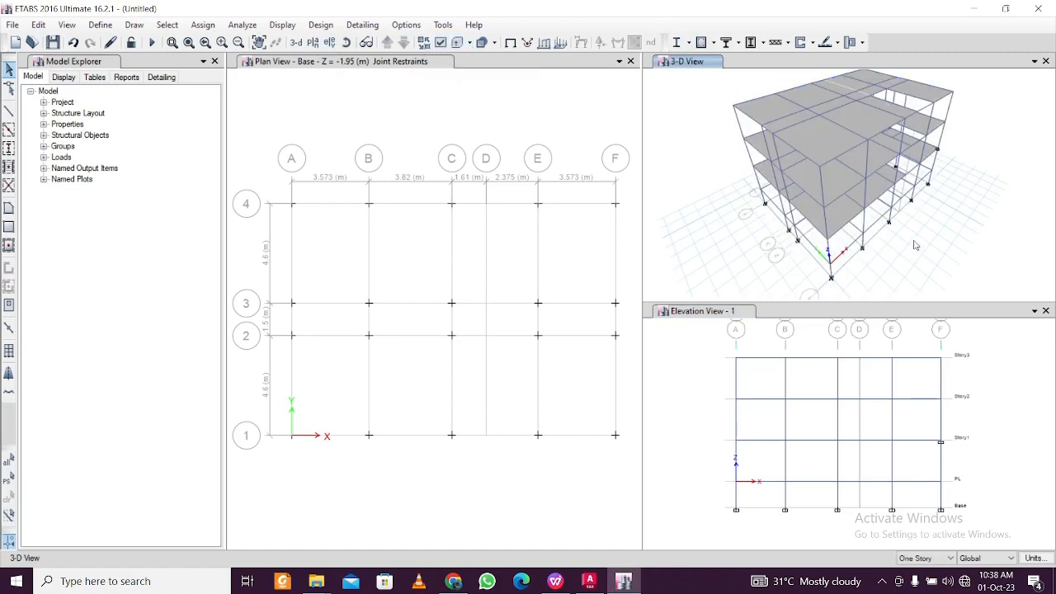
middle_click_drag(918, 216, 919, 228, "shift")
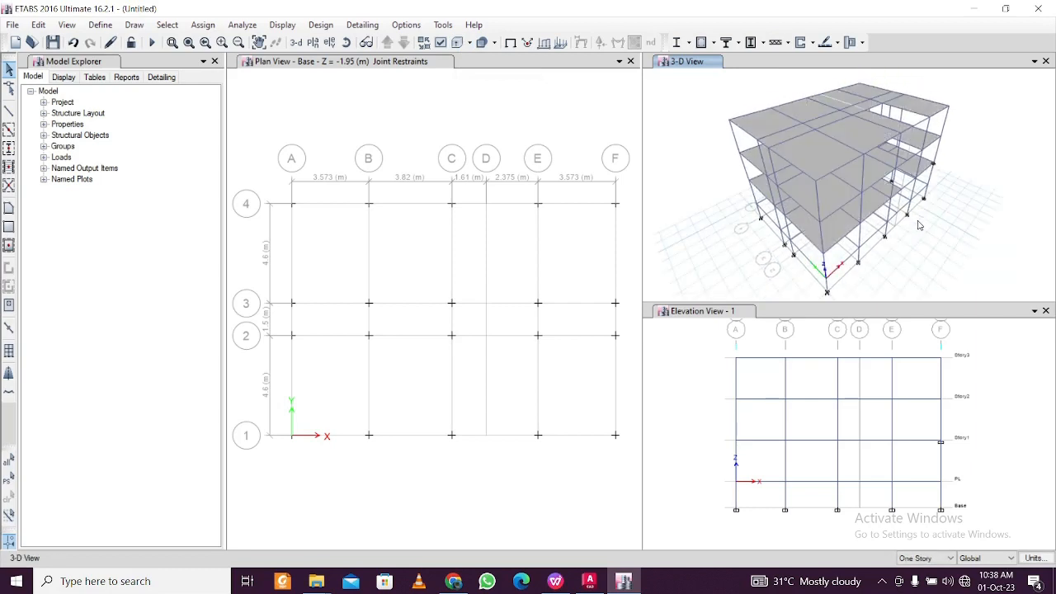
middle_click_drag(927, 223, 945, 218, "shift")
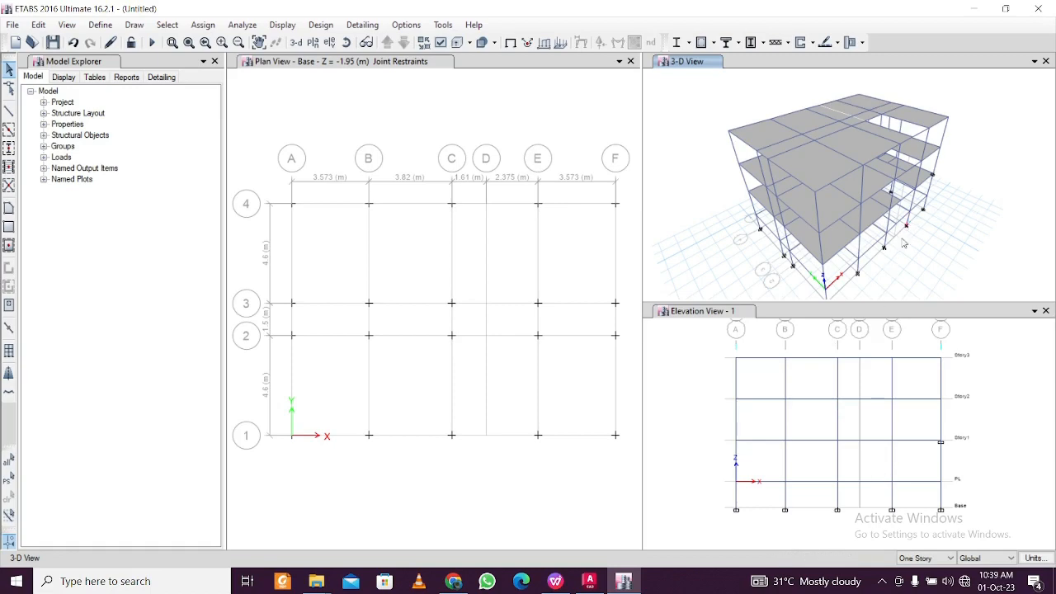
Check the staircase and mid landing on the AutoCAD ground floor plan, and return to the grid 1 elevation around bay D-E in ETABS
left_click(589, 580)
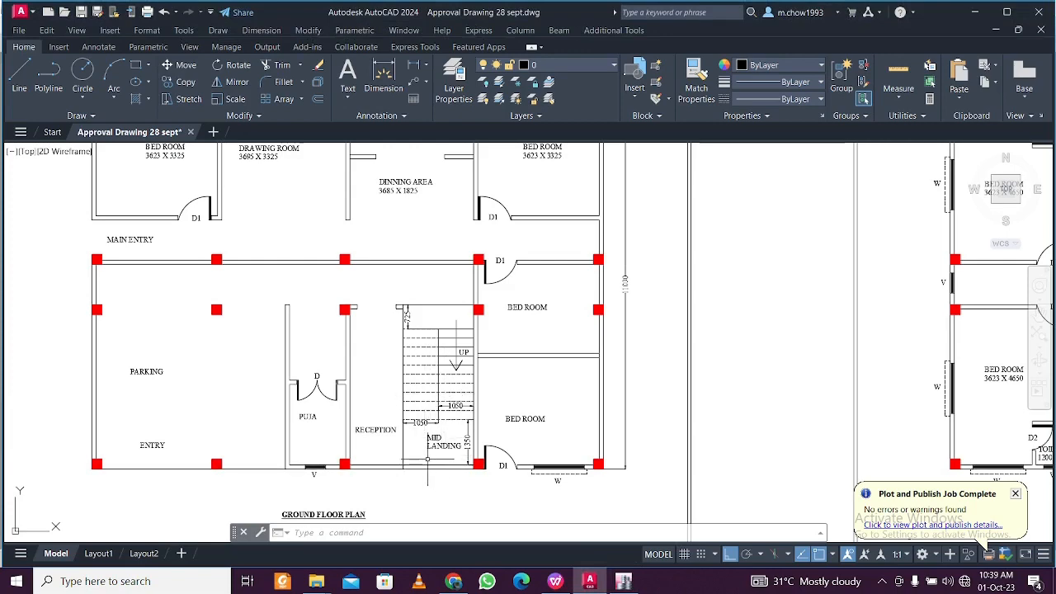
left_click(623, 581)
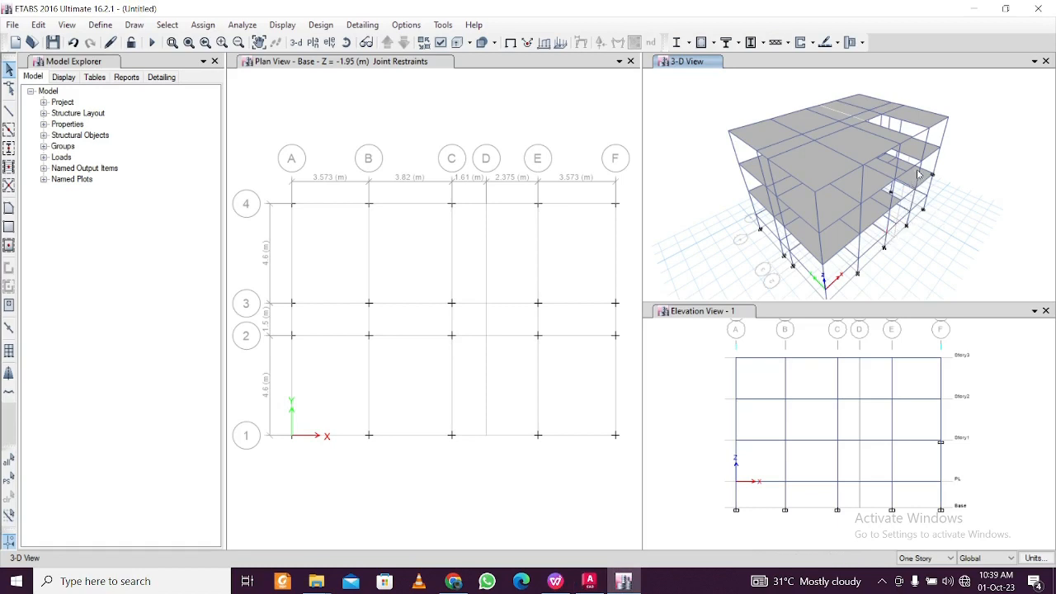
scroll(879, 449, "up", 1)
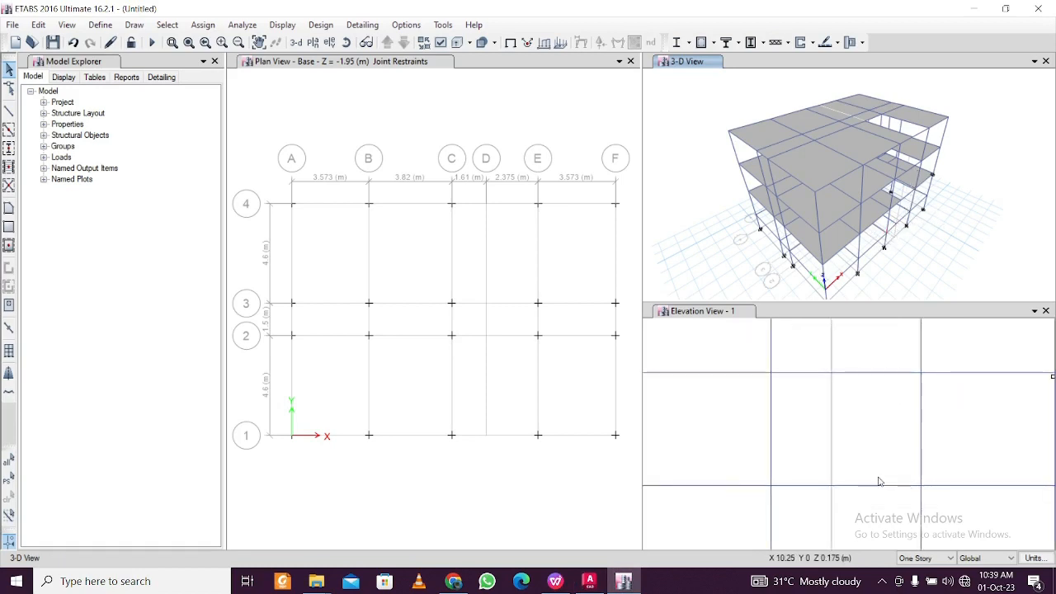
Inspect bay D-E in the grid 1 elevation and select the Story1 beam between grids D and E
scroll(882, 484, "down", 1)
middle_click_drag(882, 484, 876, 468)
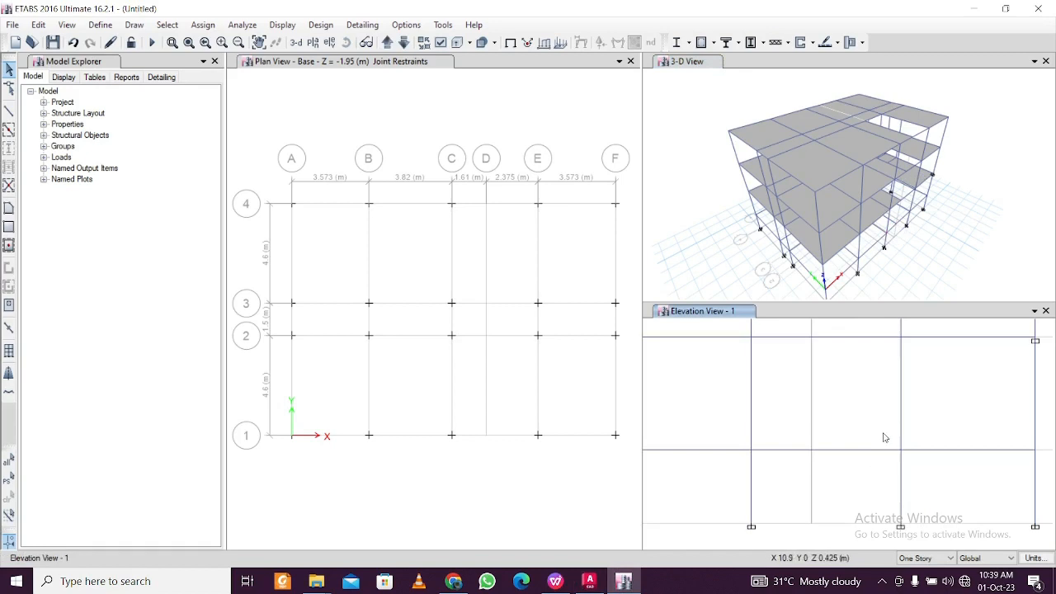
scroll(883, 433, "down", 3)
scroll(883, 433, "up", 3)
middle_click_drag(891, 401, 895, 421)
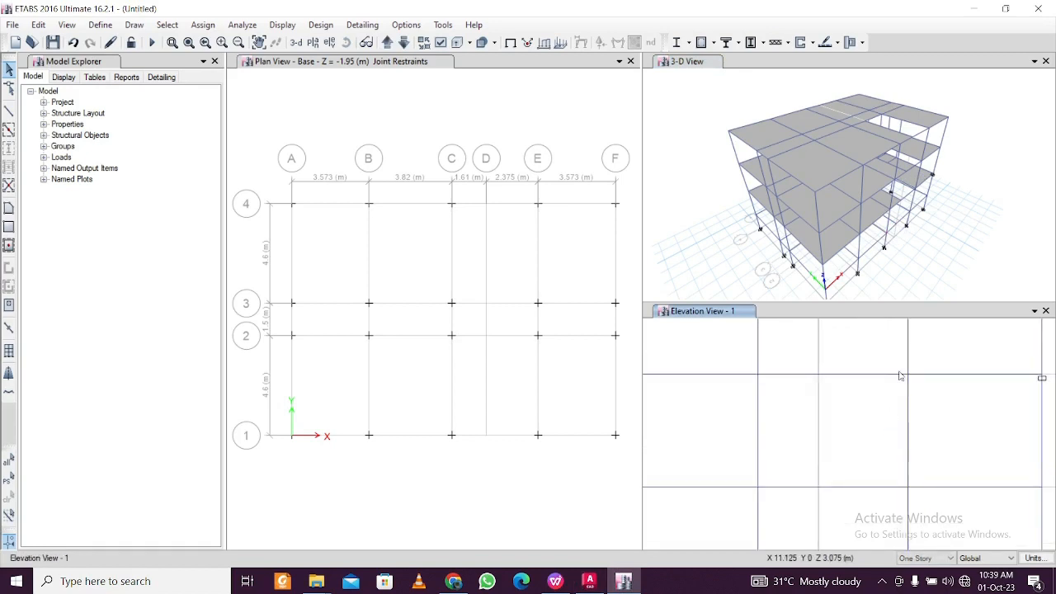
left_click(886, 375)
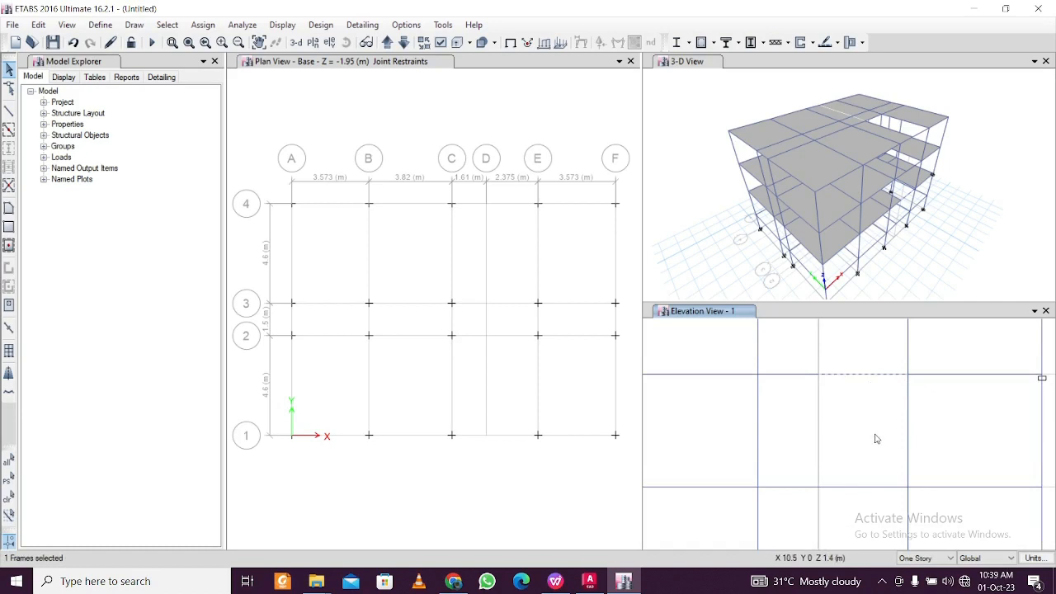
Switch to the AutoCAD approval drawing, examine the staircase's mid landing height, riser and tread in Section B-B, and return to ETABS
left_click(589, 581)
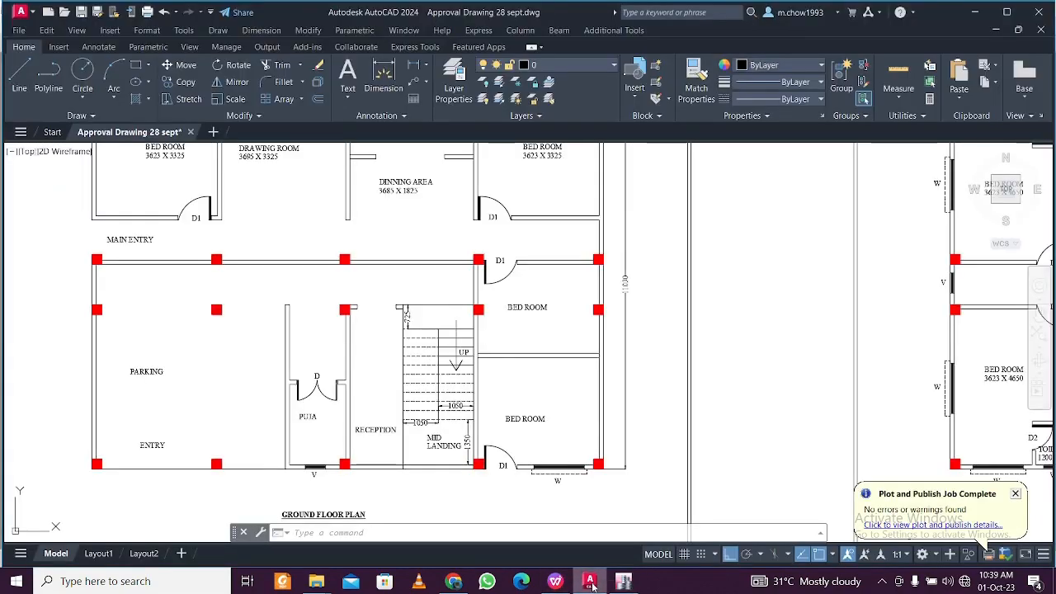
scroll(449, 315, "down", 4)
middle_click_drag(644, 347, 487, 356)
scroll(678, 451, "up", 2)
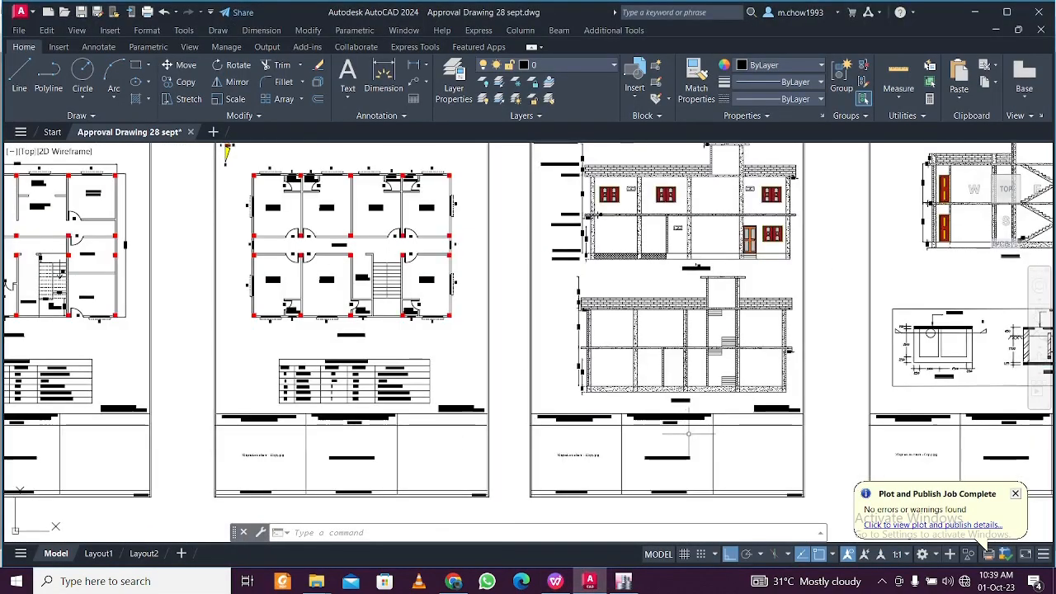
middle_click_drag(741, 390, 626, 398)
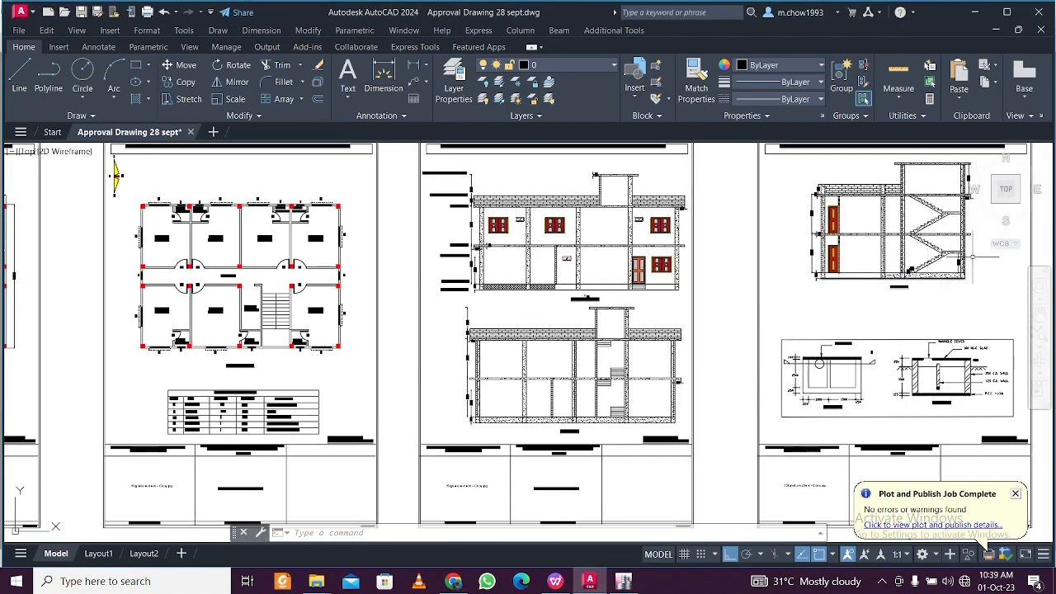
scroll(881, 272, "up", 3)
scroll(881, 272, "down", 3)
scroll(850, 292, "up", 4)
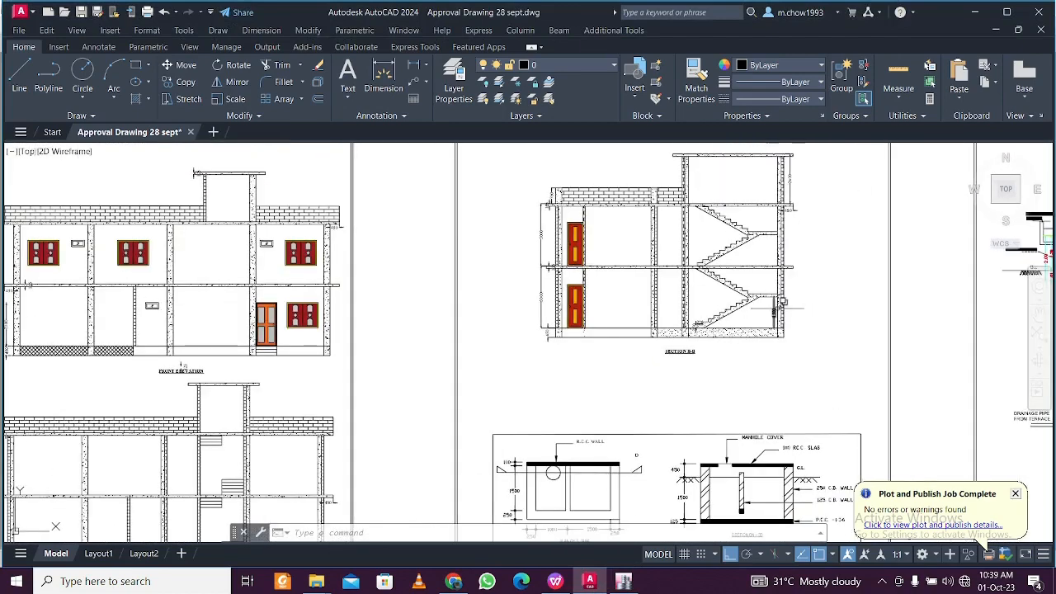
scroll(767, 310, "up", 4)
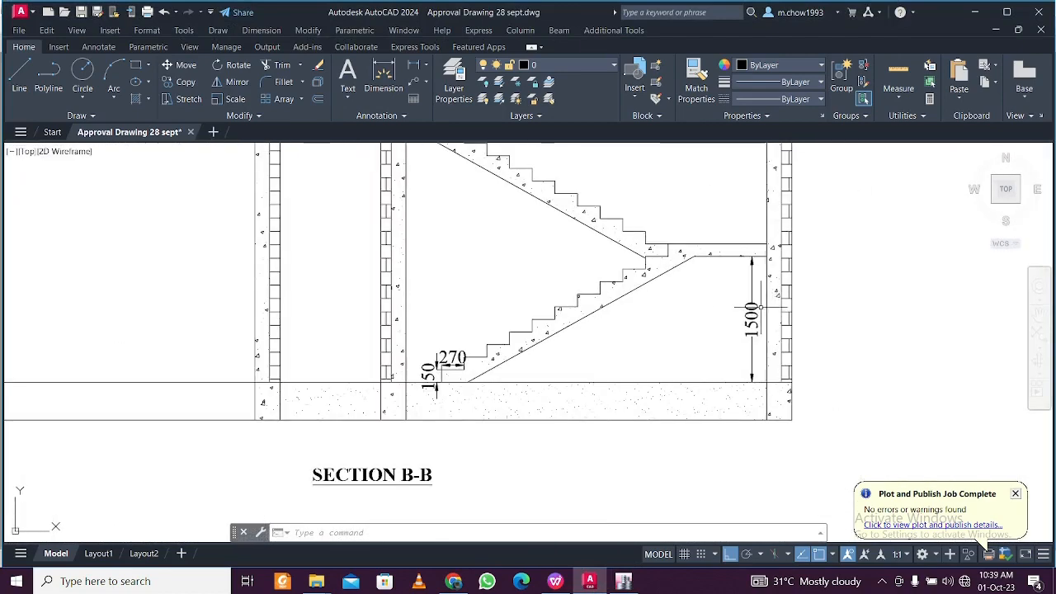
middle_click_drag(747, 295, 769, 301)
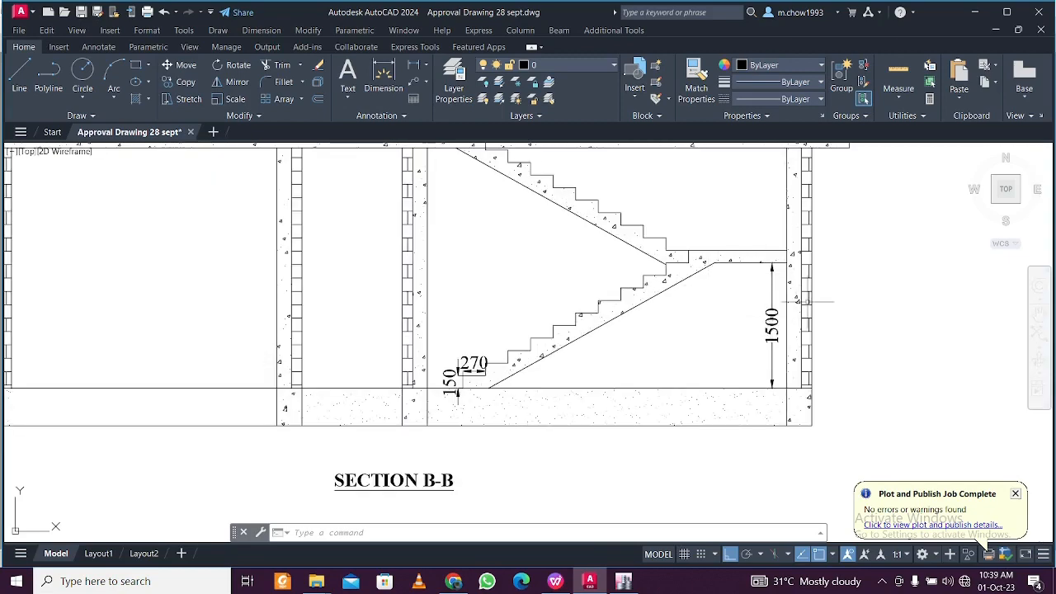
left_click(975, 20)
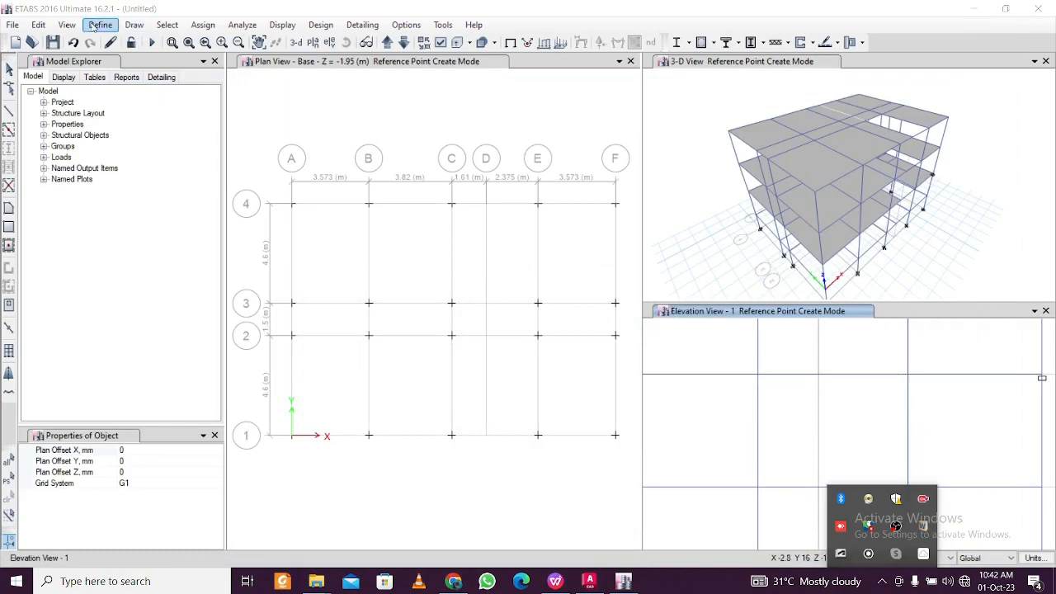
Try to place a reference point with a plan Z offset of 1.5 mm near grid C in the grid 1 elevation, and undo it
left_click(95, 26)
left_click(99, 26)
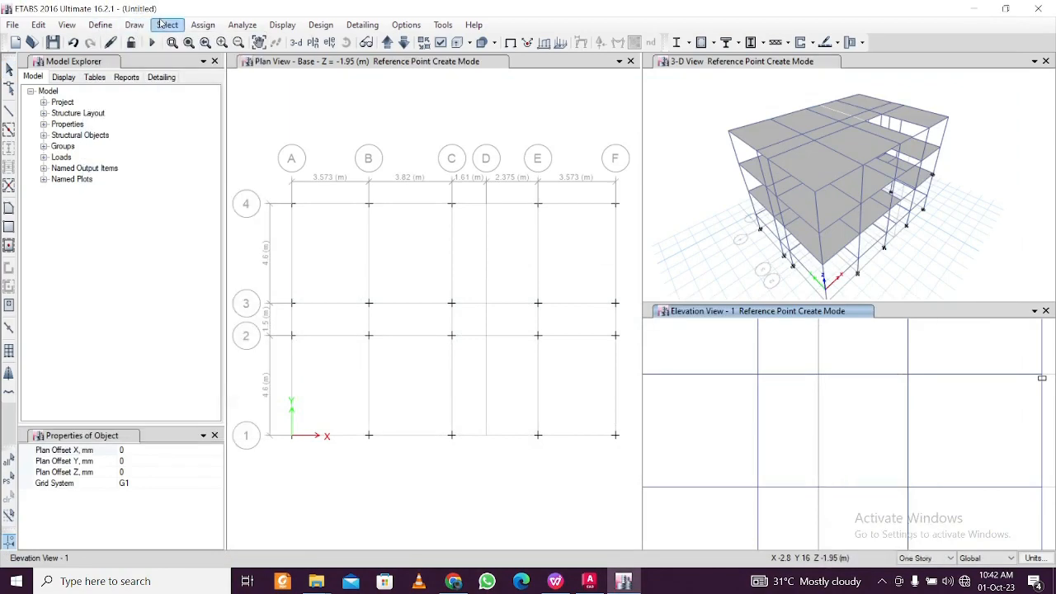
left_click(134, 25)
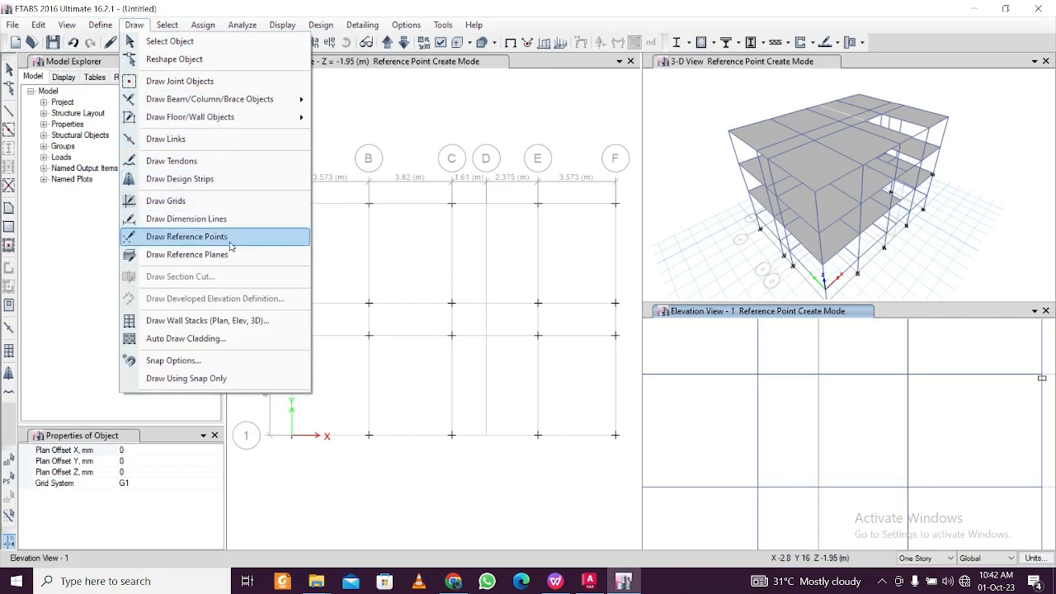
left_click(186, 236)
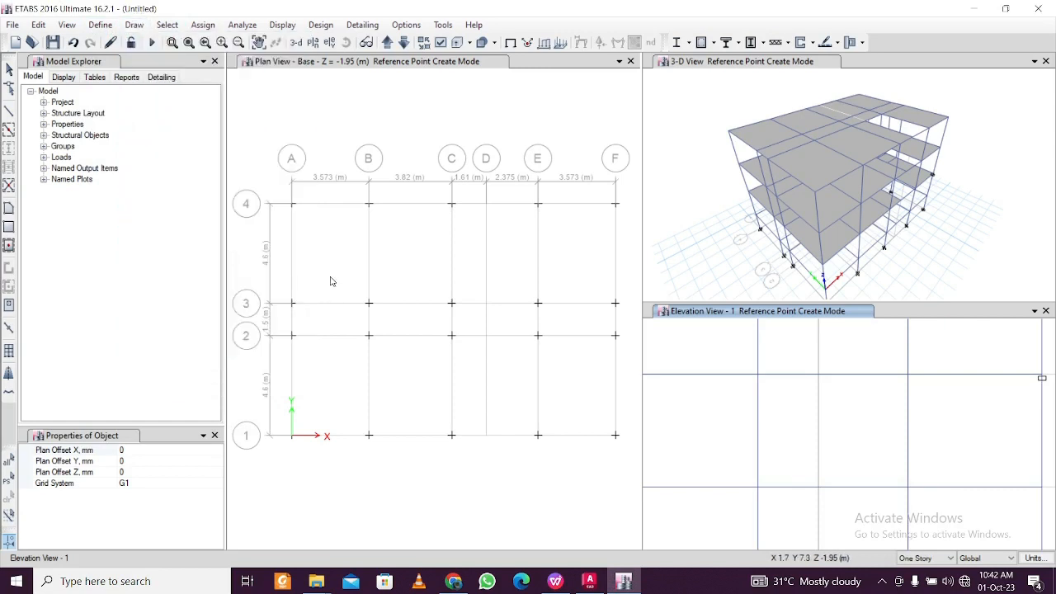
left_click(152, 472)
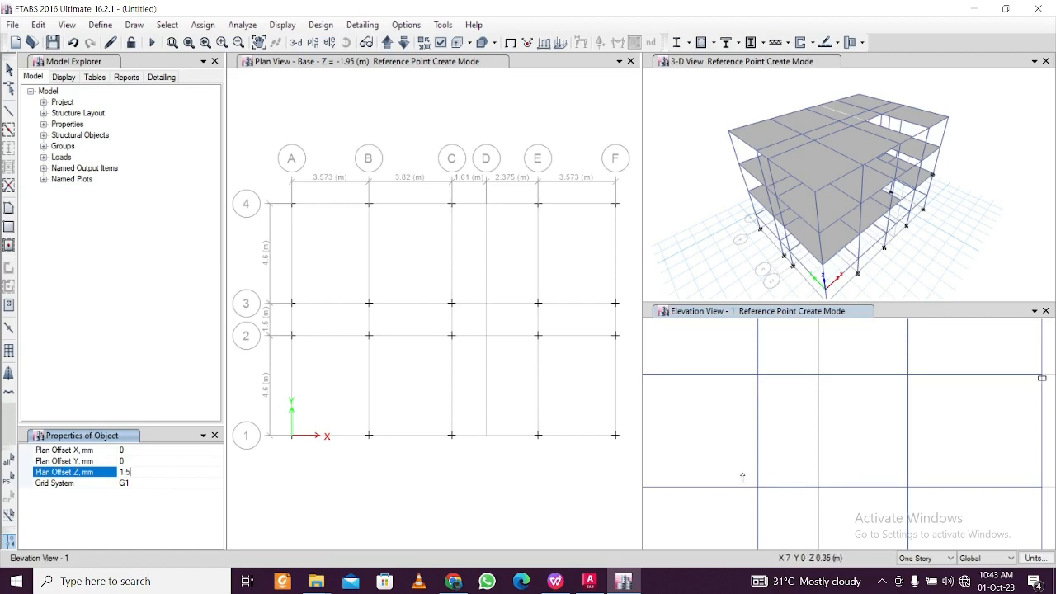
left_click(768, 500)
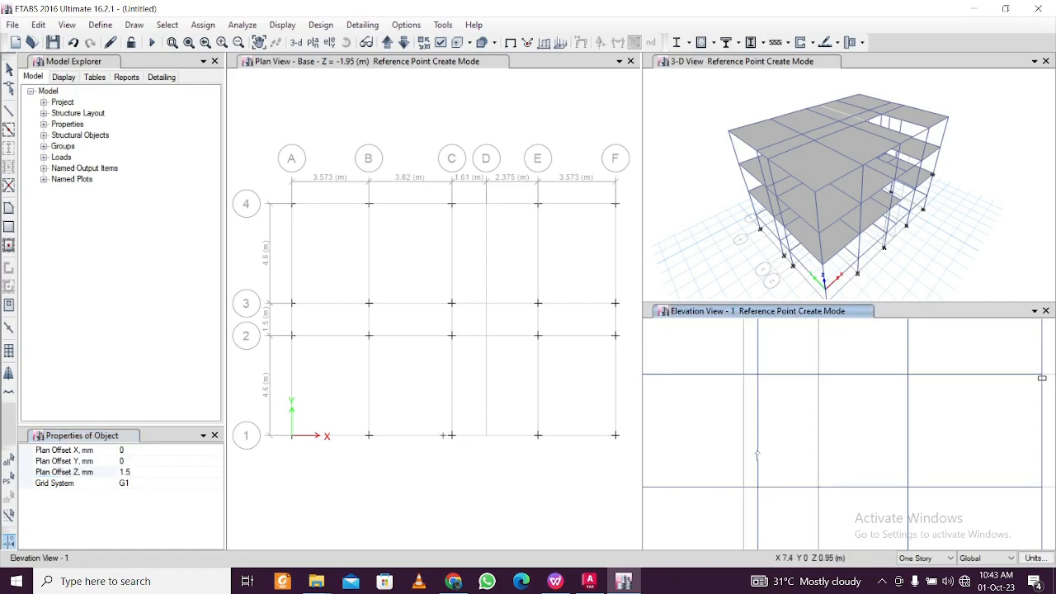
key("ctrl+z")
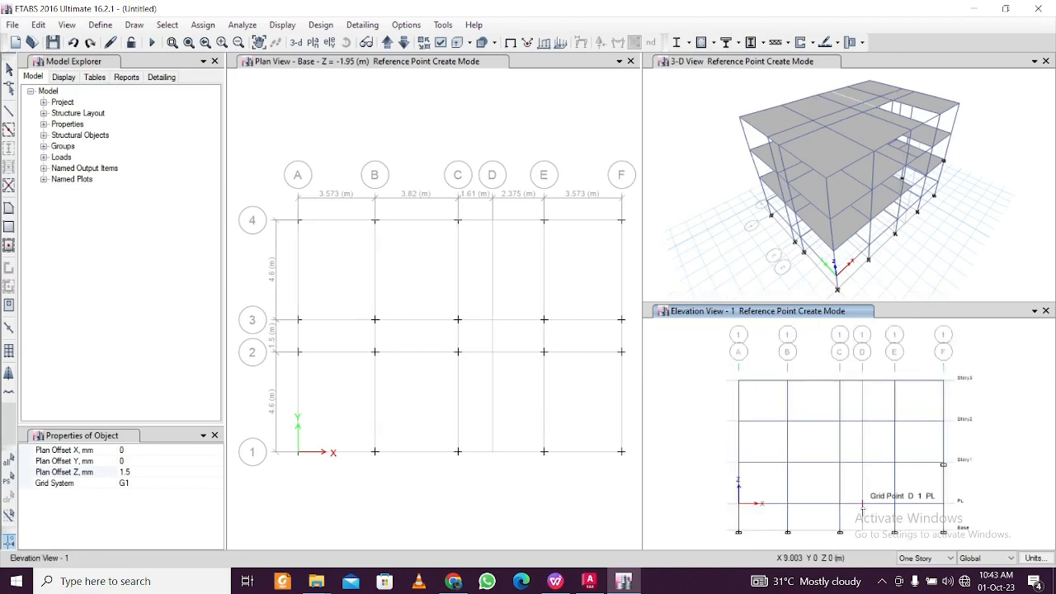
Draw a reference plane in the grid 1 elevation with a vertical Z offset of 1500 mm from the PL level
scroll(870, 516, "up", 3)
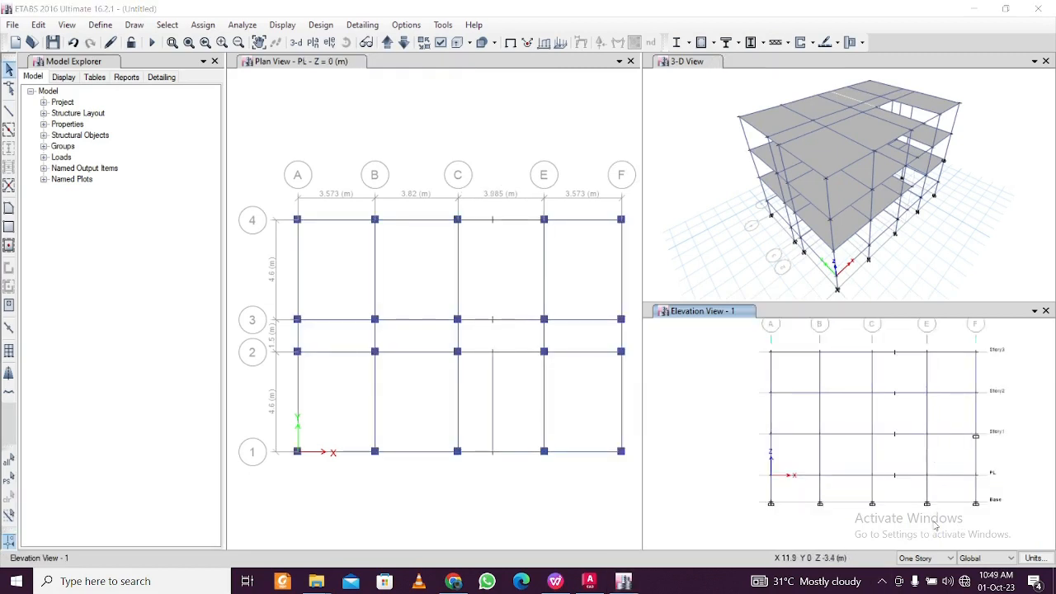
left_click(881, 582)
left_click(881, 581)
left_click(133, 26)
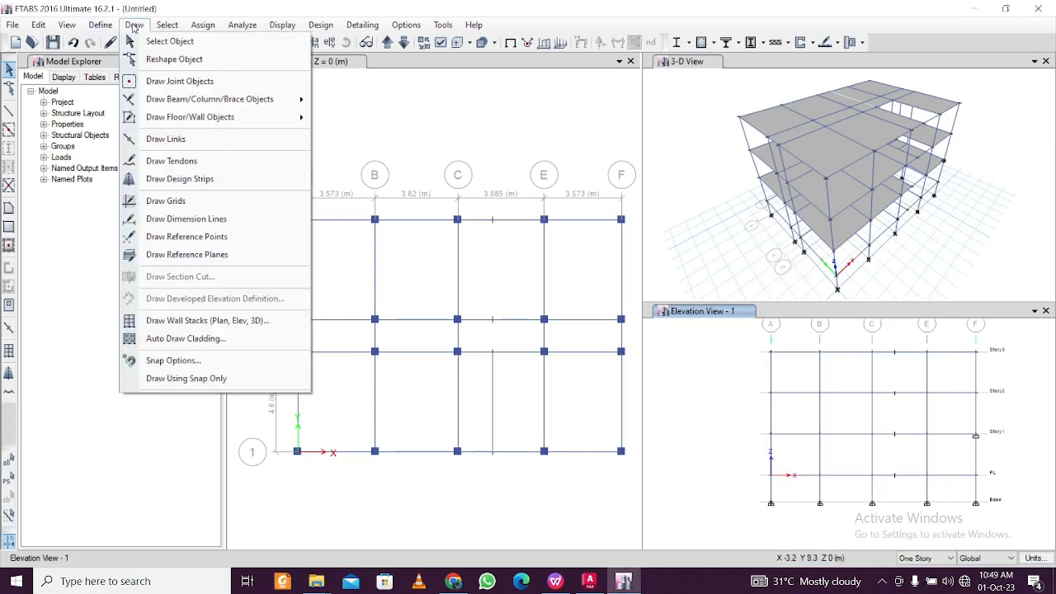
left_click(199, 241)
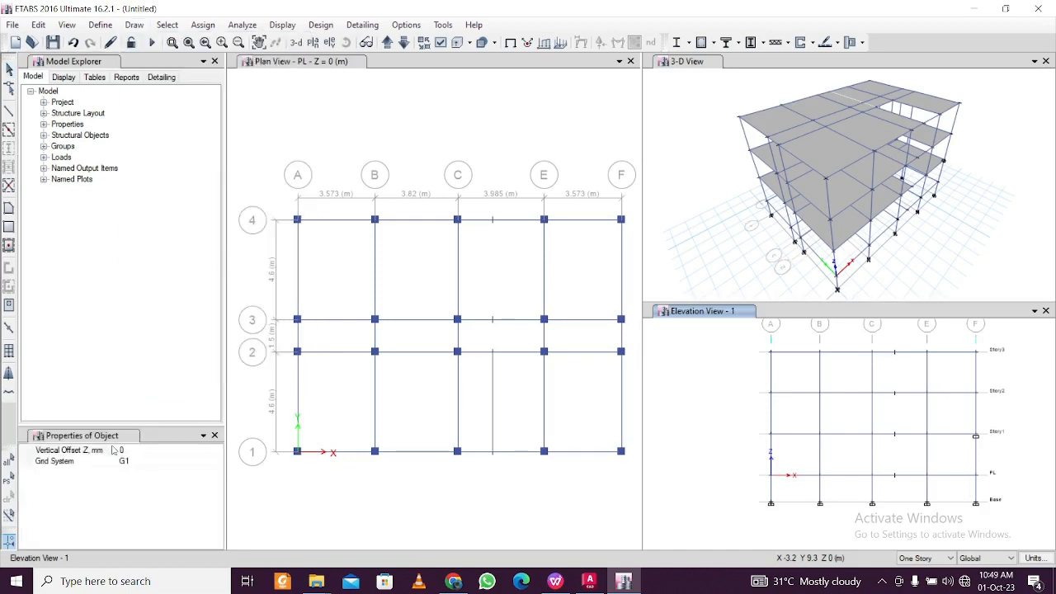
left_click(146, 451)
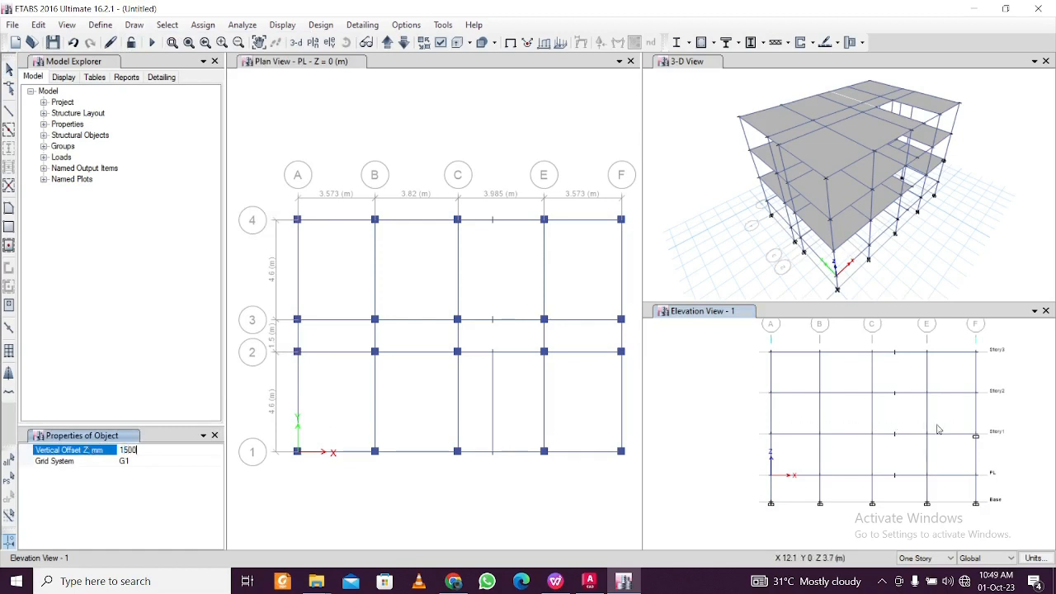
left_click(841, 477)
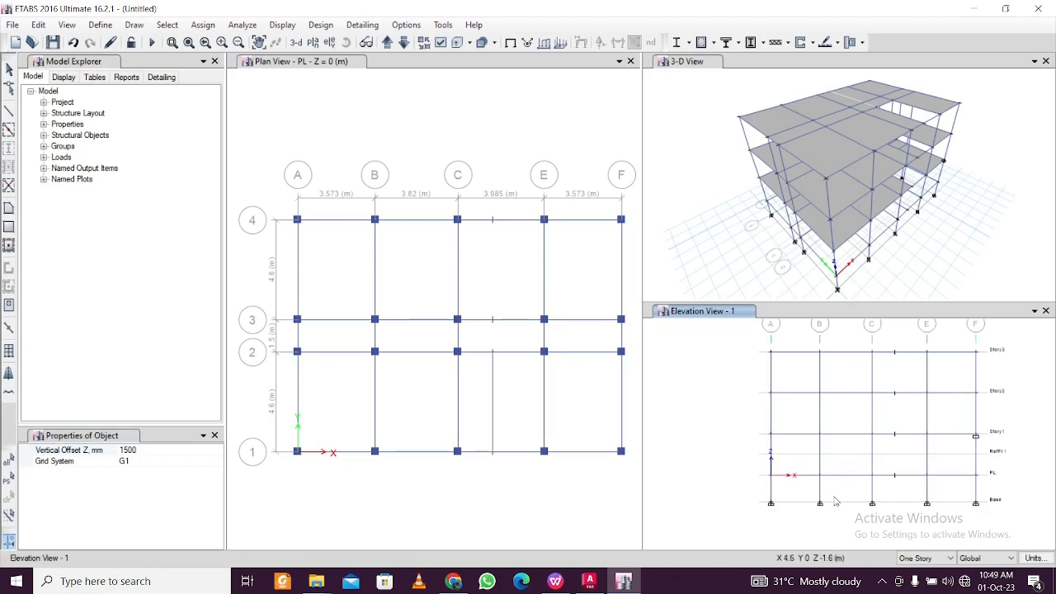
middle_click_drag(895, 487, 876, 488)
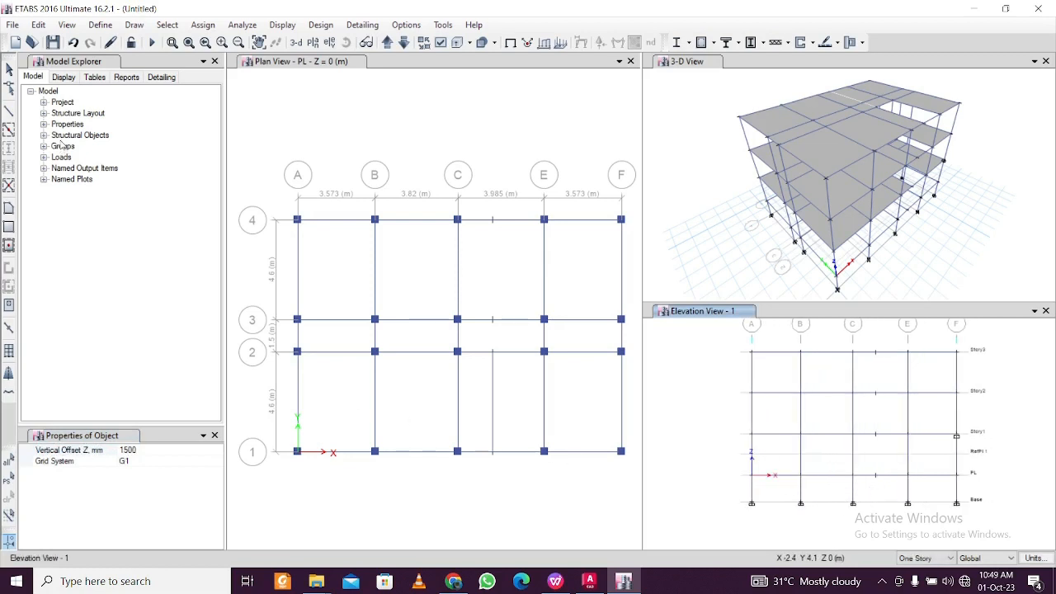
Draw a beam with section PB 250 x 350 between grids C and E at RefPl 1 in Elevation 1
left_click(9, 112)
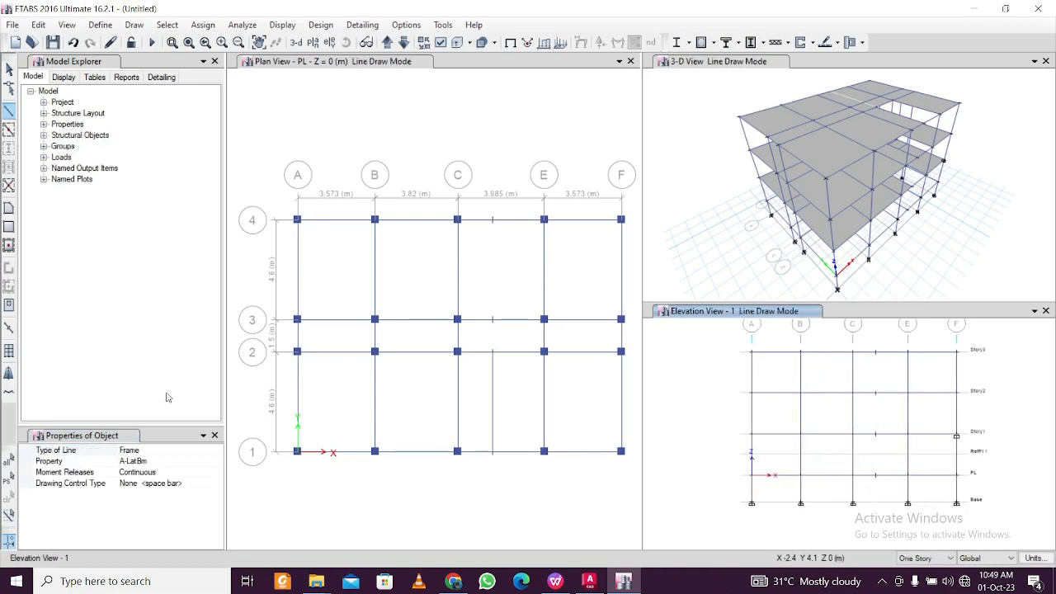
left_click(217, 463)
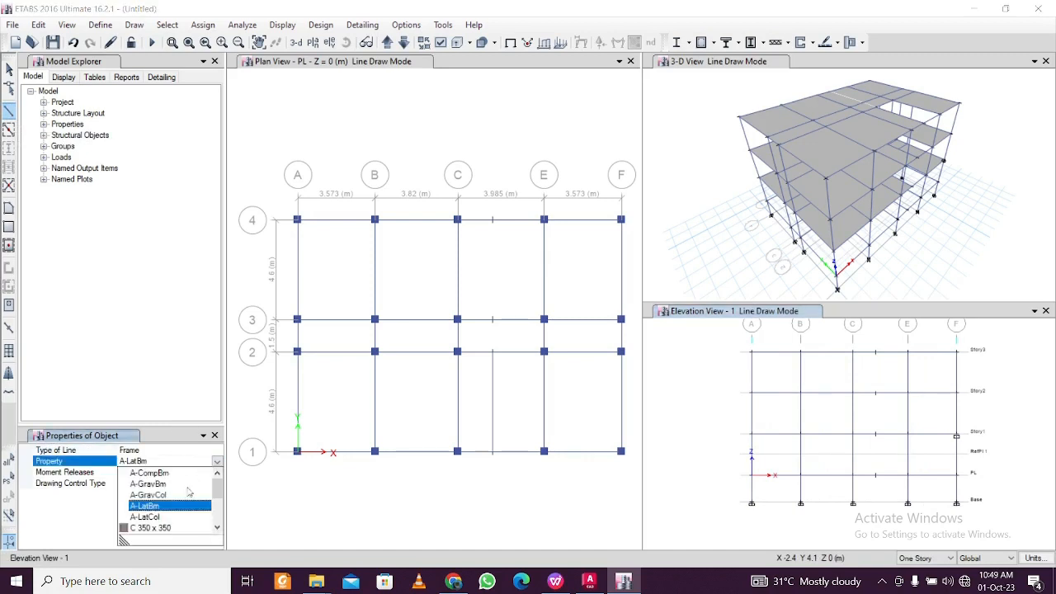
left_click_drag(217, 487, 219, 509)
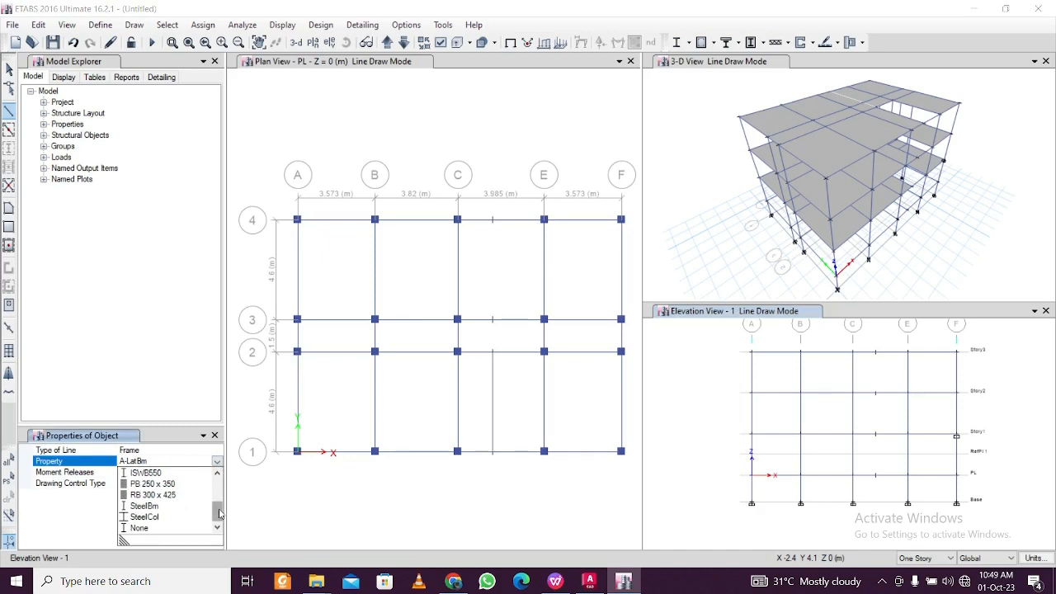
scroll(183, 498, "up", 3)
left_click(174, 485)
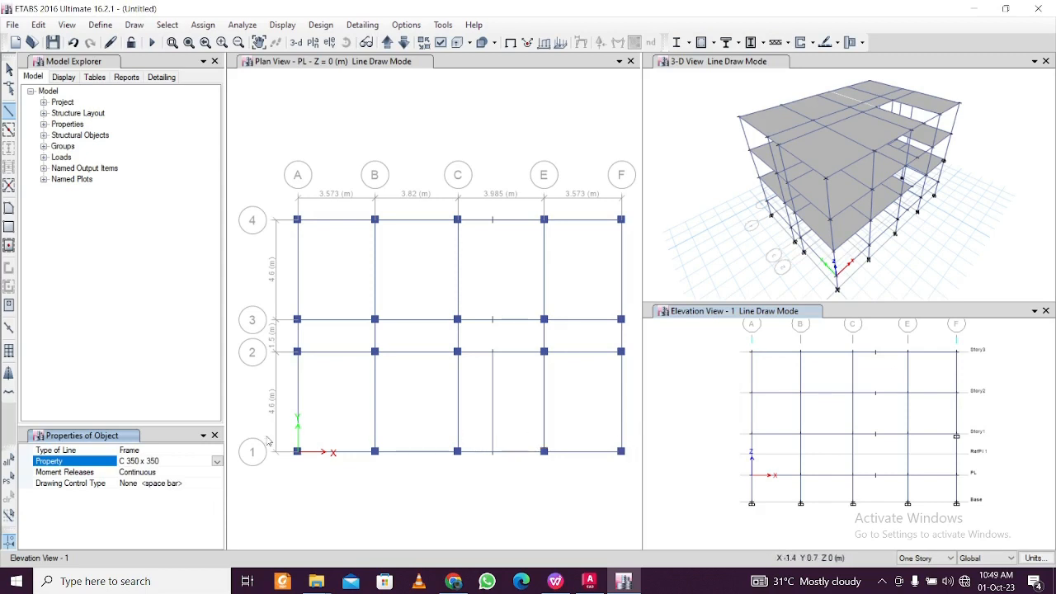
left_click(216, 461)
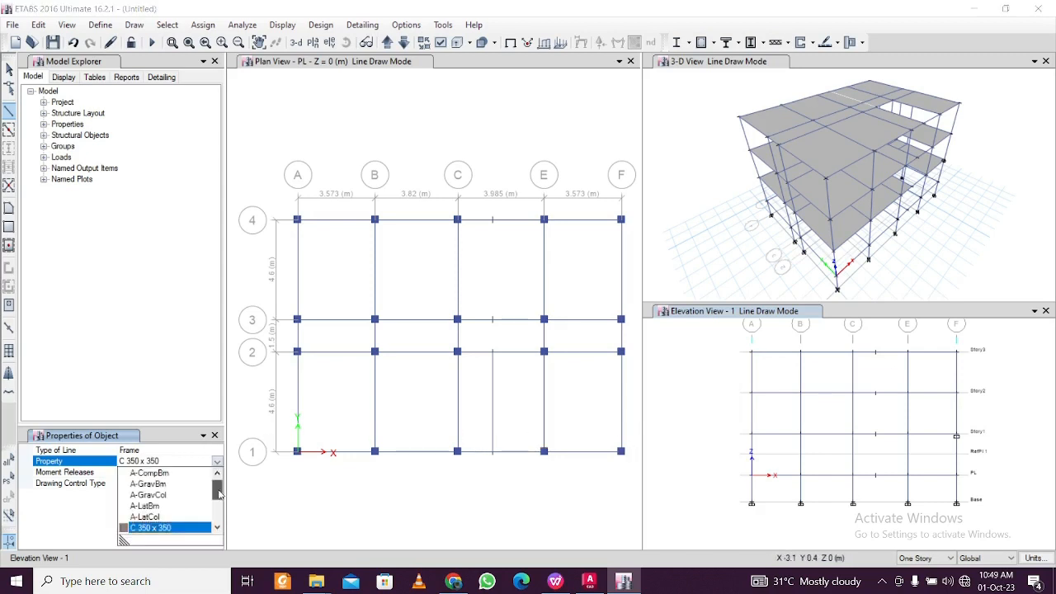
scroll(220, 499, "down", 2)
scroll(220, 500, "down", 1)
left_click(166, 517)
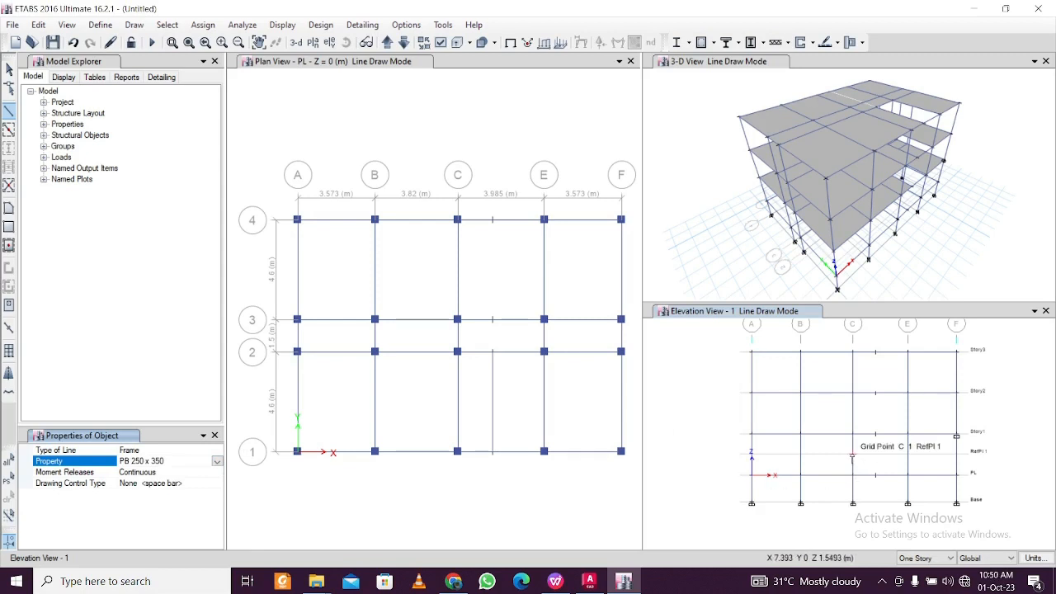
left_click(852, 457)
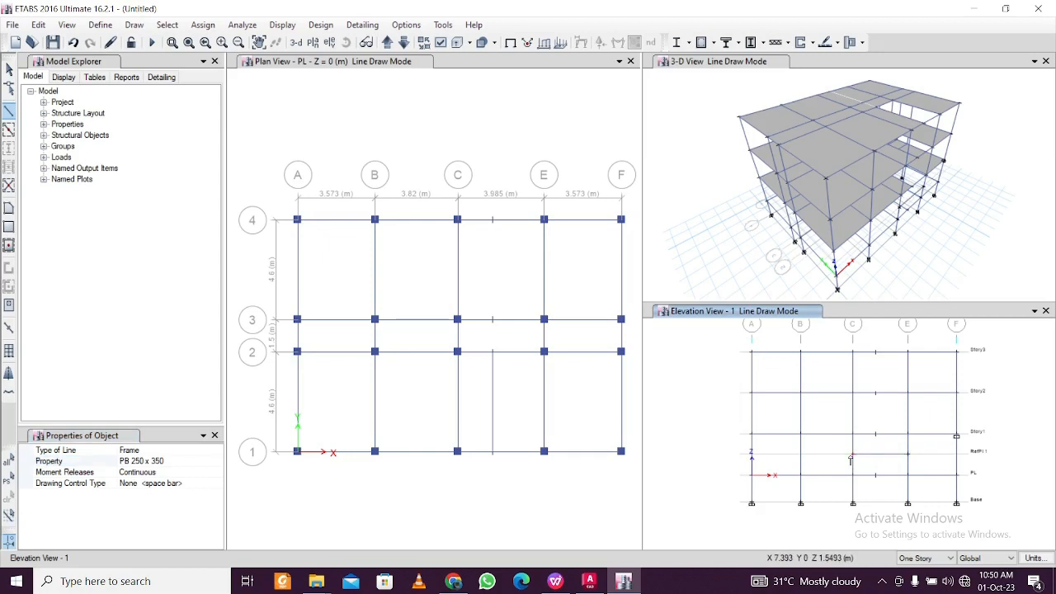
key("Escape")
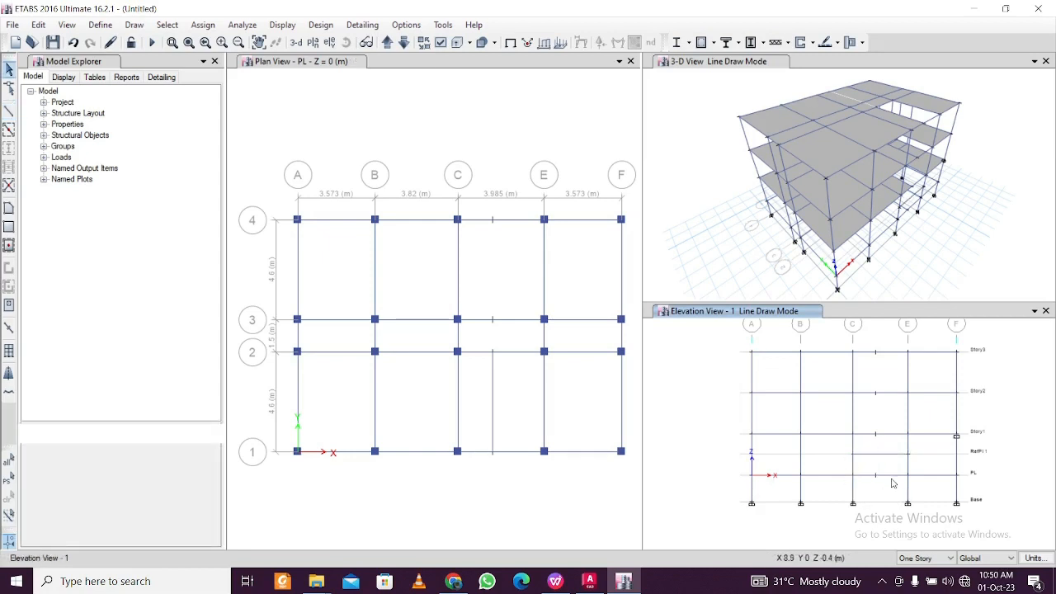
Draw reference planes with a 1500 mm vertical offset above Story1 and Story2 in Elevation 1
mouse_move(913, 483)
middle_mouse_down()
mouse_move(866, 472)
mouse_move(888, 457)
middle_mouse_up()
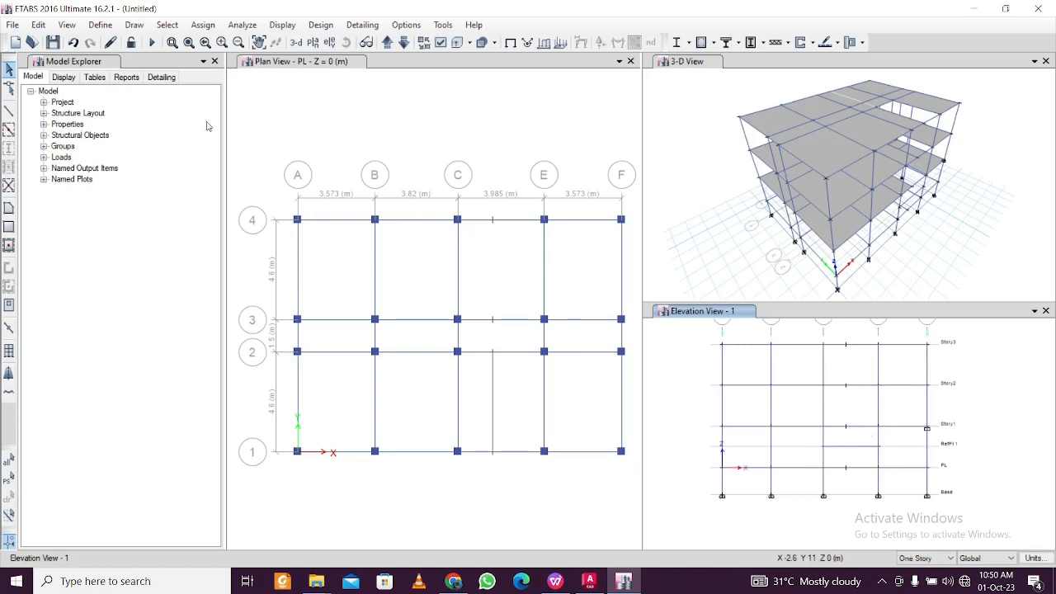
left_click(38, 25)
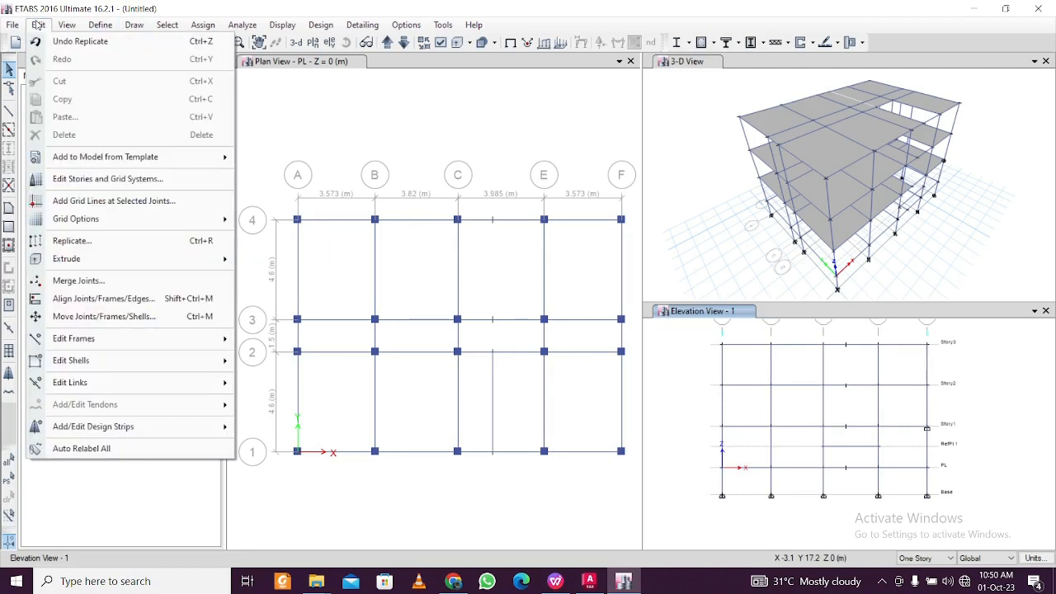
left_click(38, 25)
left_click(133, 24)
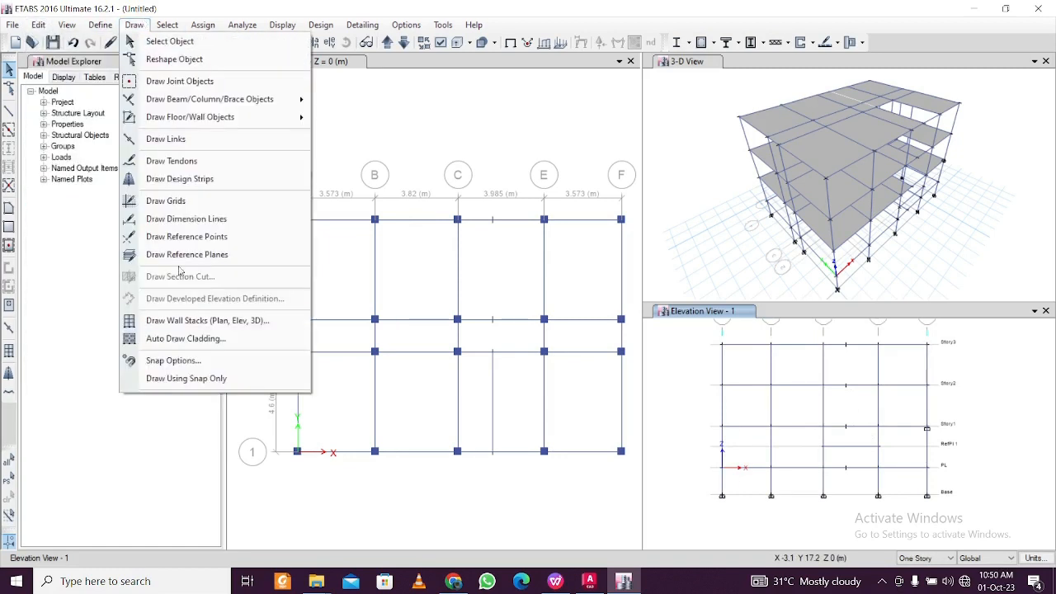
left_click(201, 243)
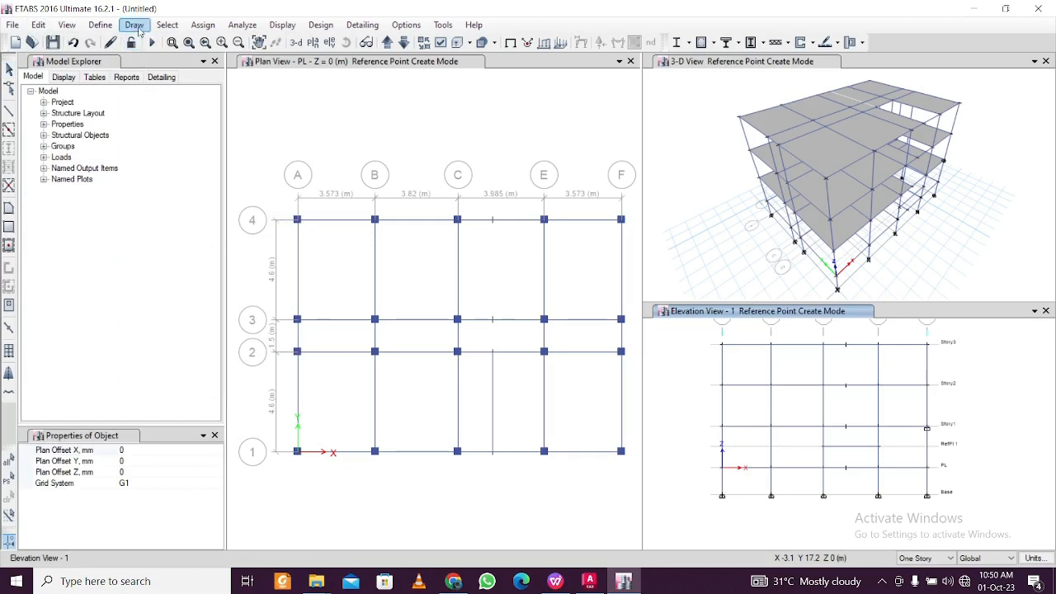
left_click(134, 25)
left_click(195, 256)
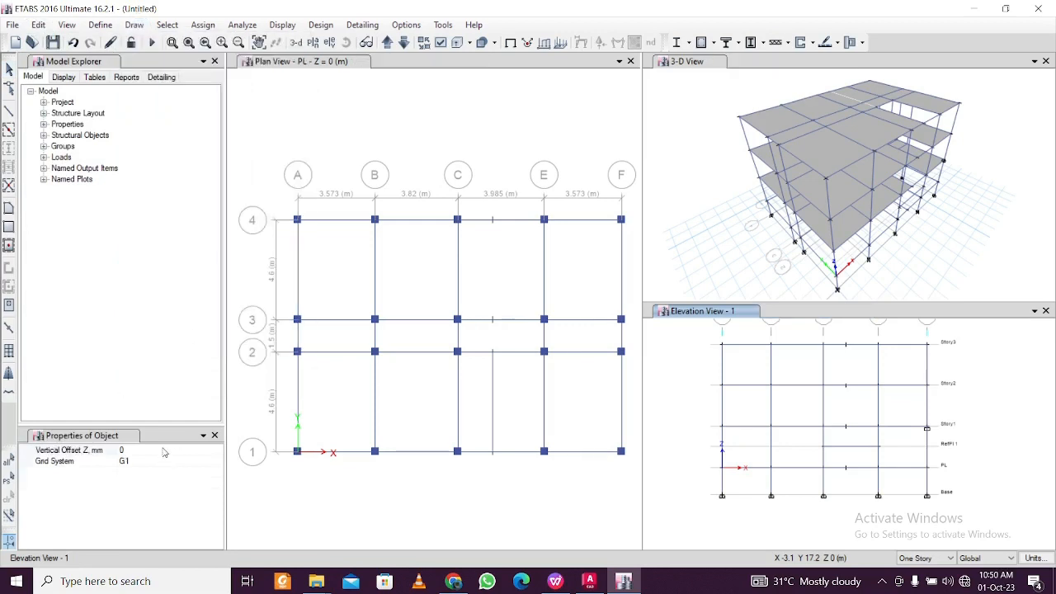
left_click(164, 451)
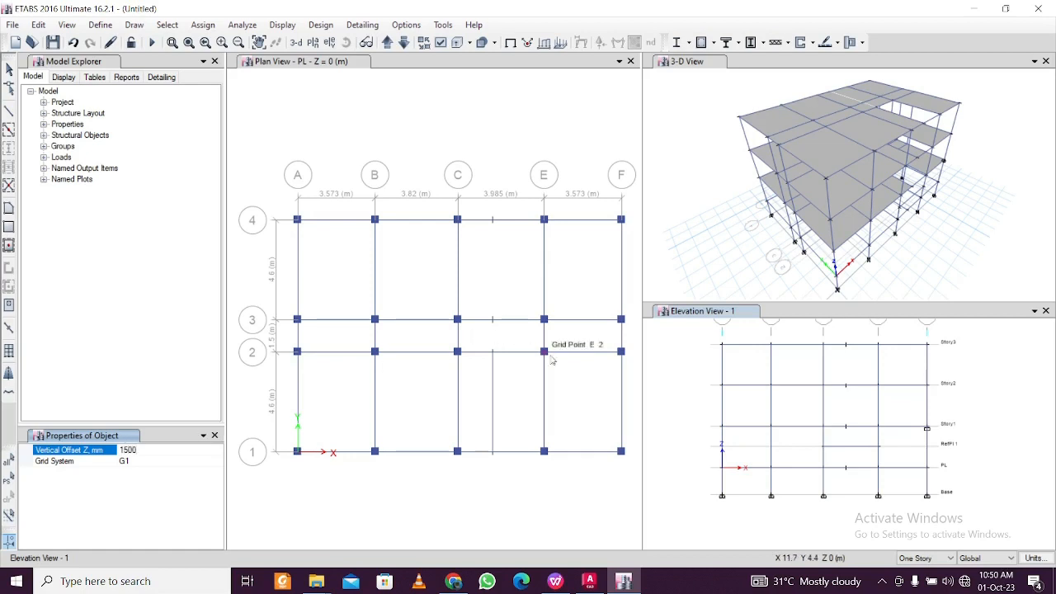
key("Return")
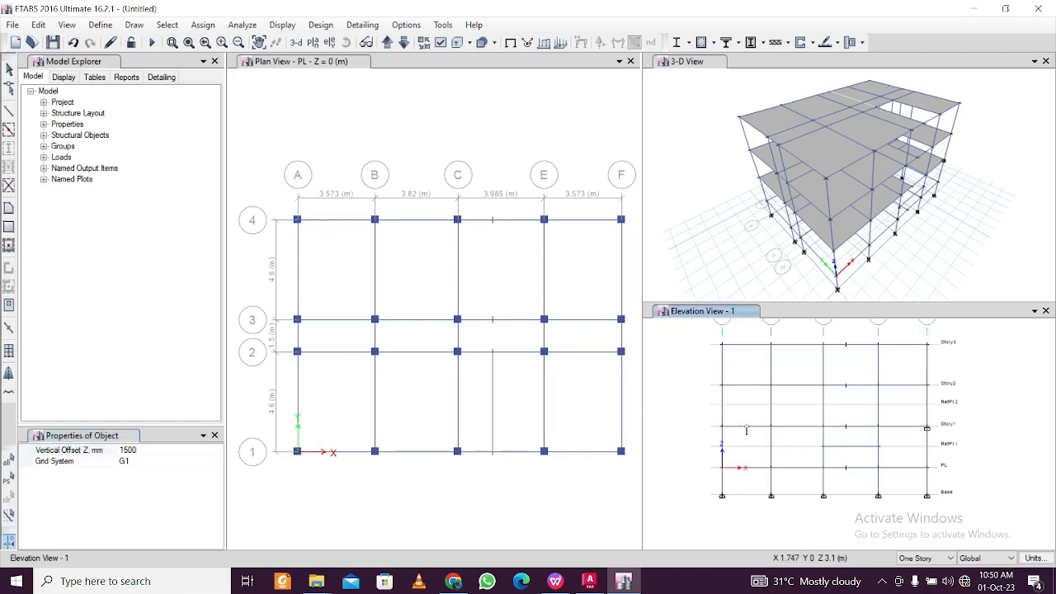
left_click(749, 388)
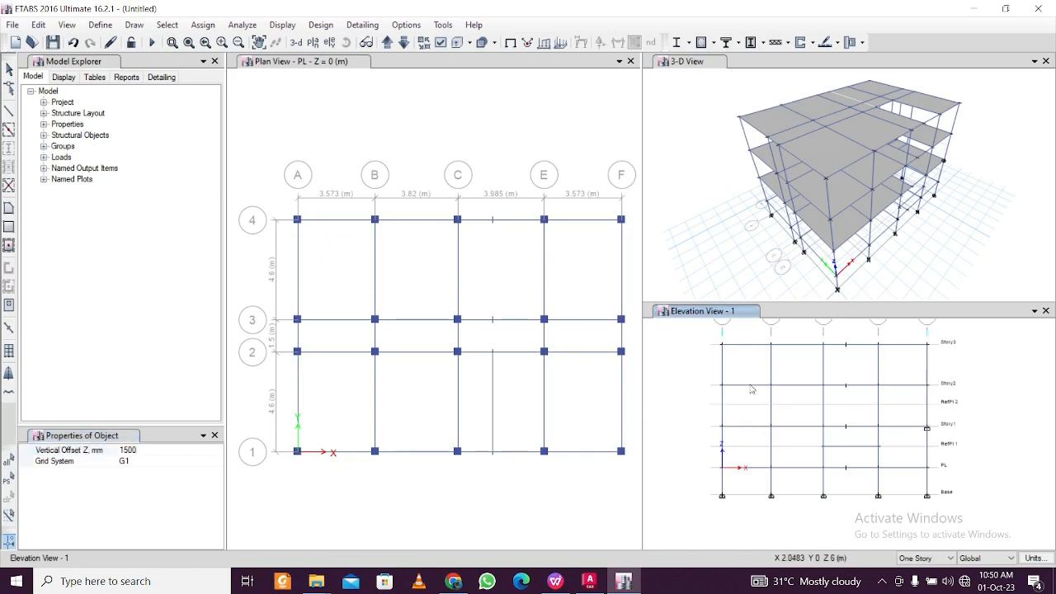
Draw PB 250 x 350 beams between grids C and E at RefPl 2 and RefPl 3 in Elevation 1
left_click(9, 112)
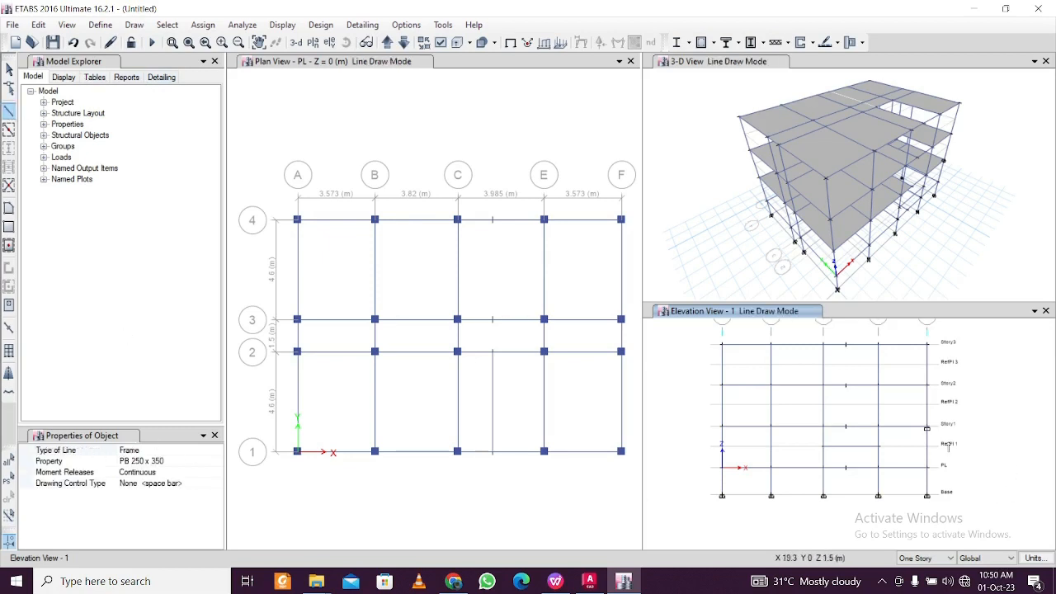
left_click(823, 410)
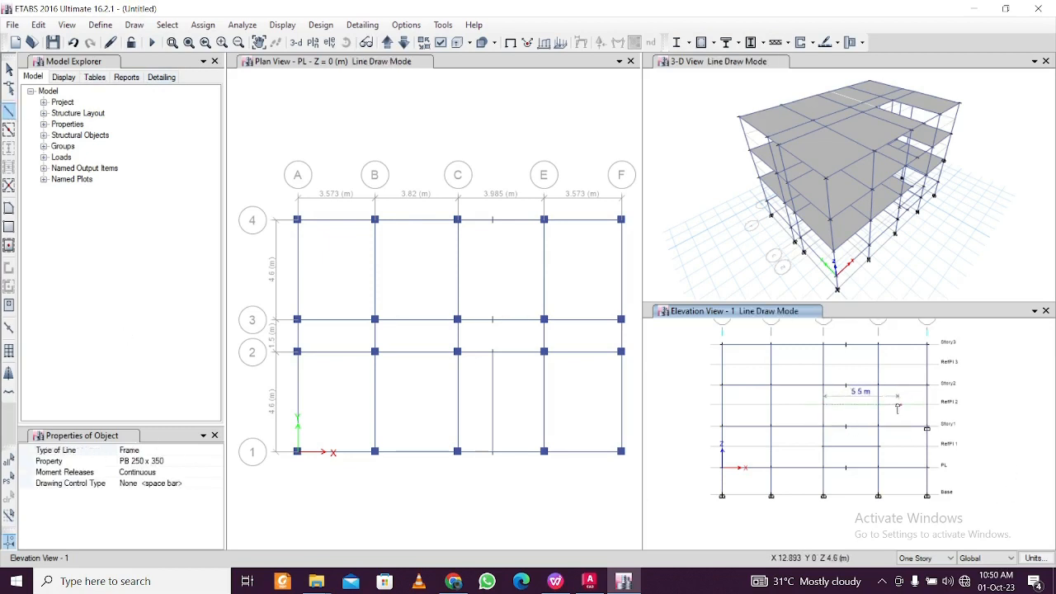
left_click(878, 404)
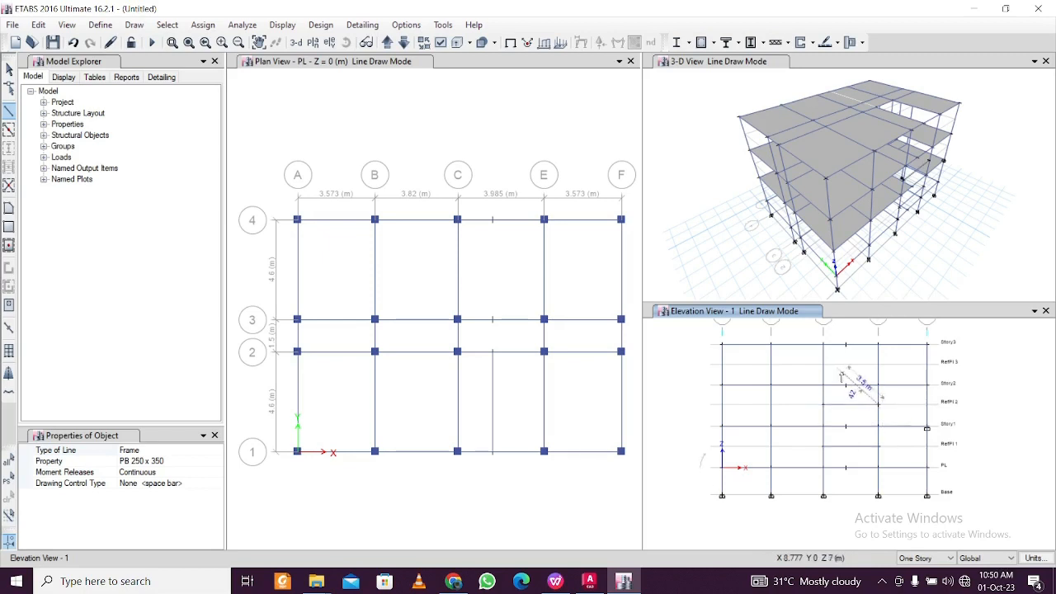
key("Escape")
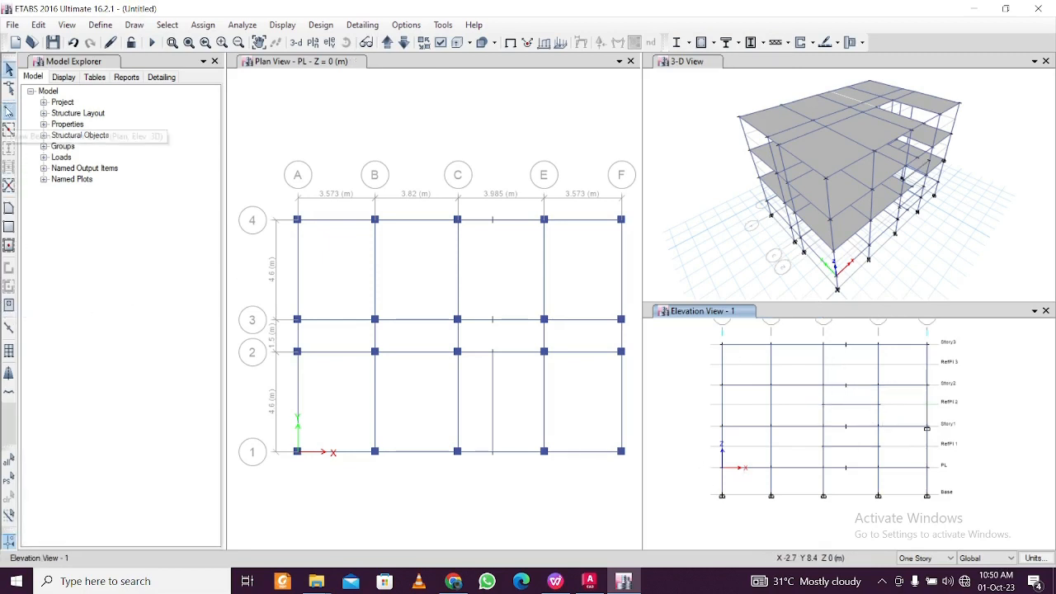
left_click(9, 110)
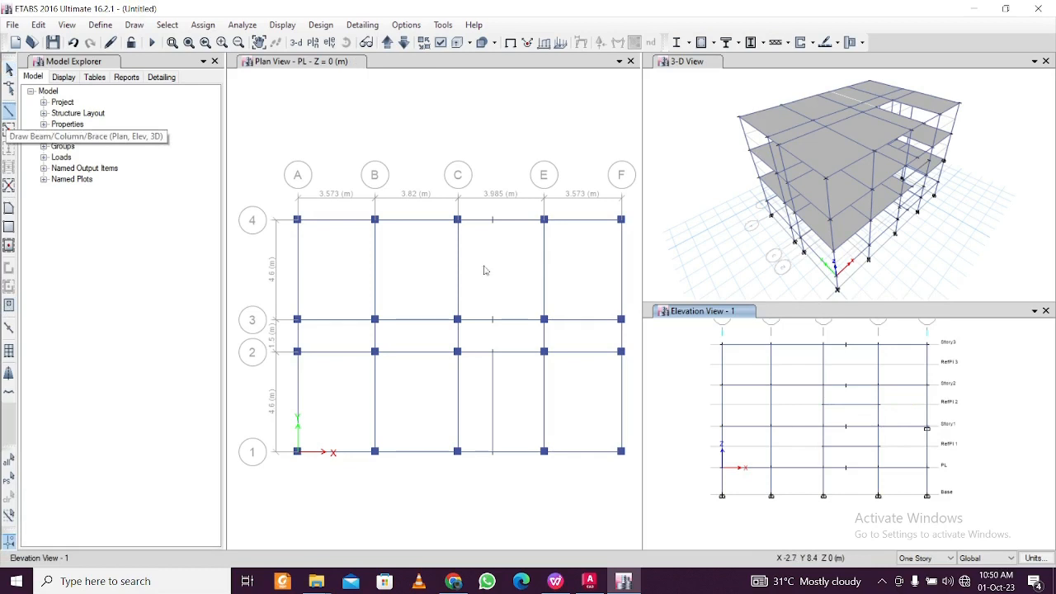
left_click(822, 365)
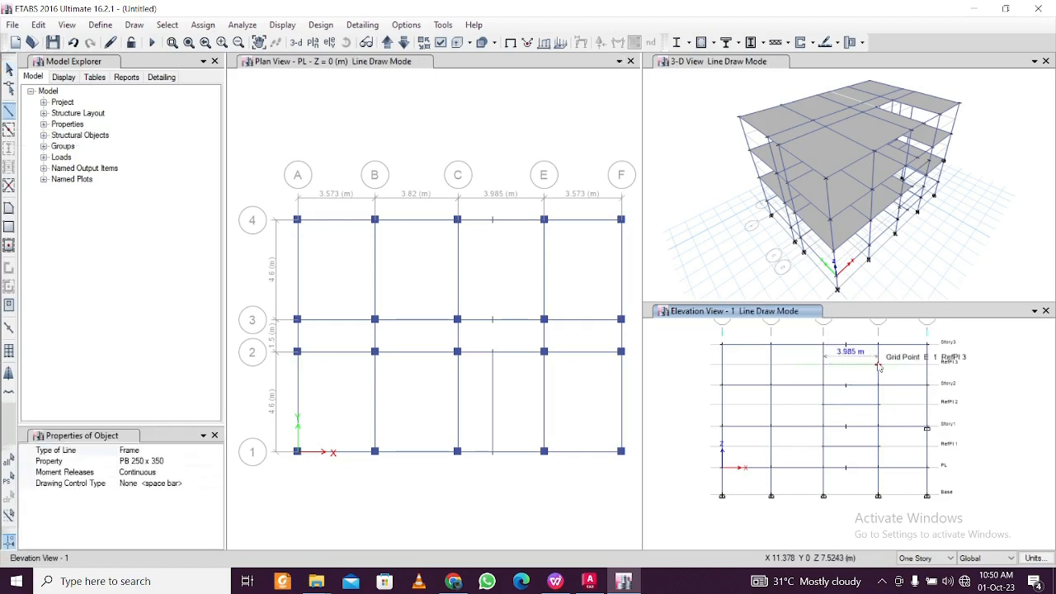
left_click(879, 367)
key("Escape")
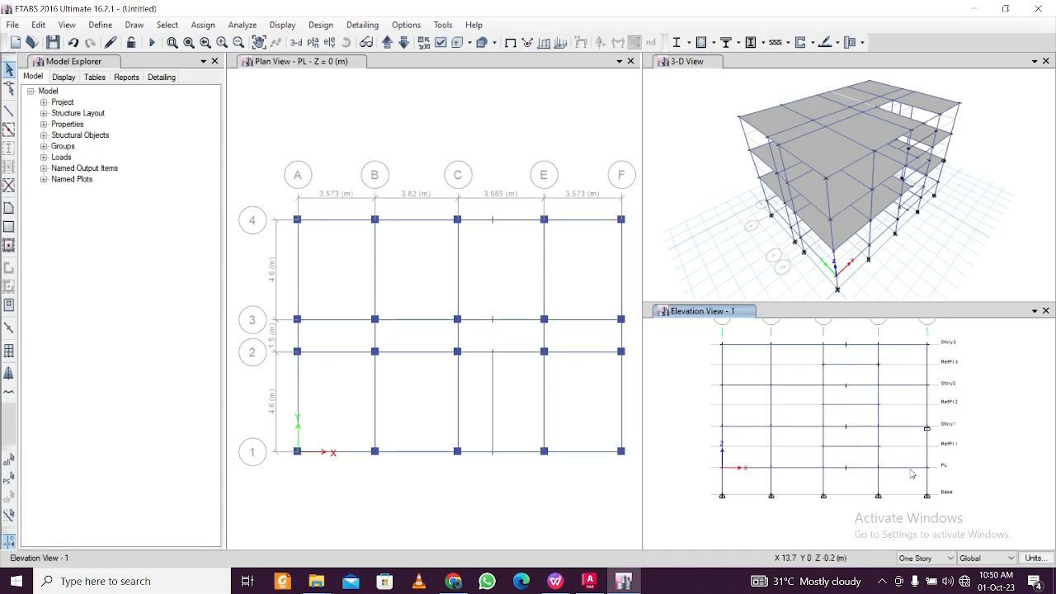
middle_click_drag(914, 460, 910, 467)
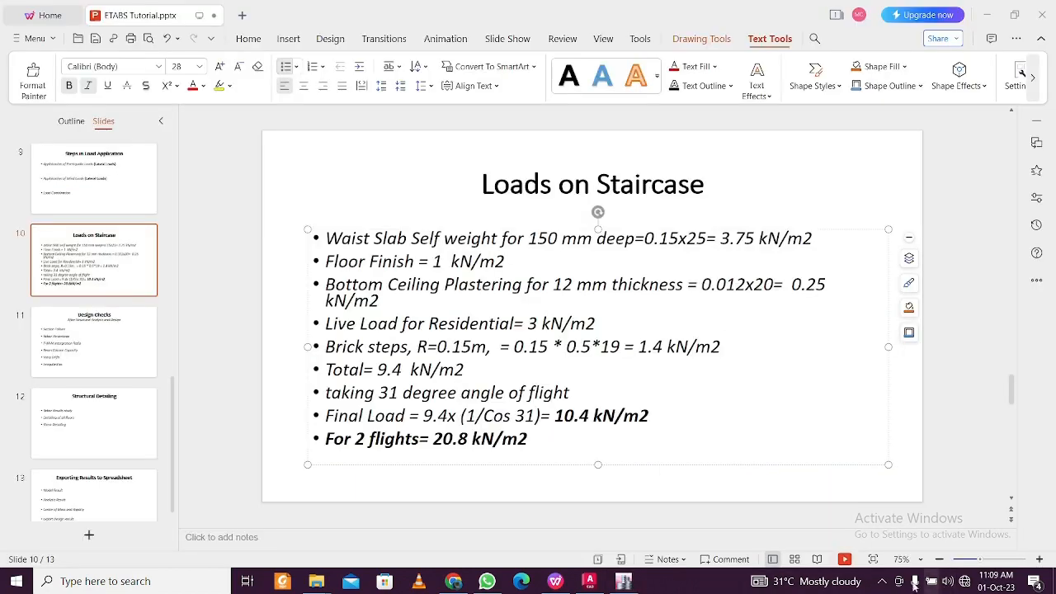
Review the final load and two-flight load on the Loads on Staircase slide, and return to the ETABS model
left_click(881, 583)
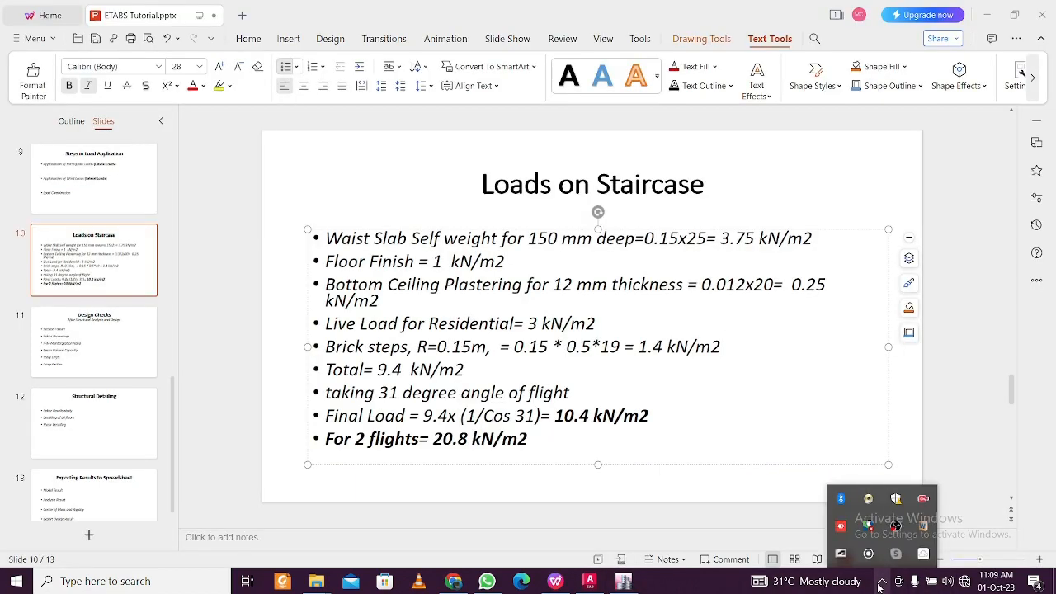
left_click(632, 386)
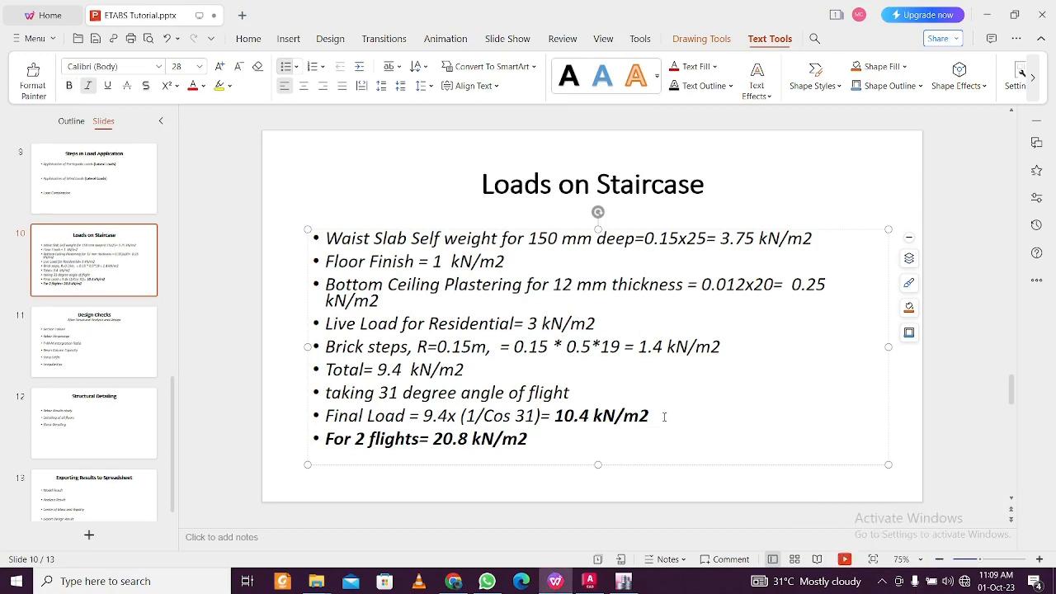
left_click_drag(664, 417, 360, 417)
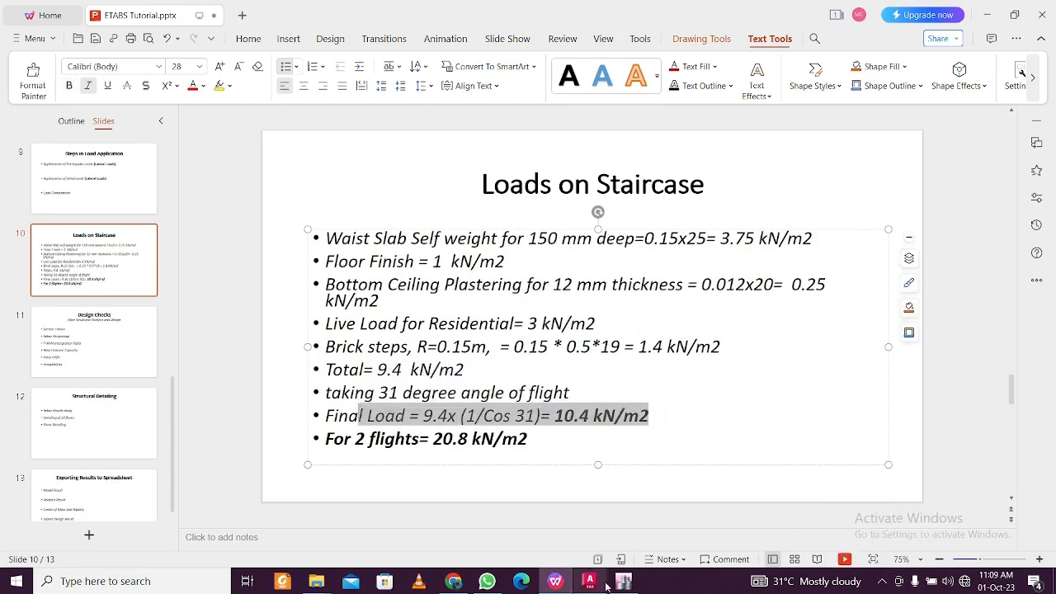
left_click(623, 582)
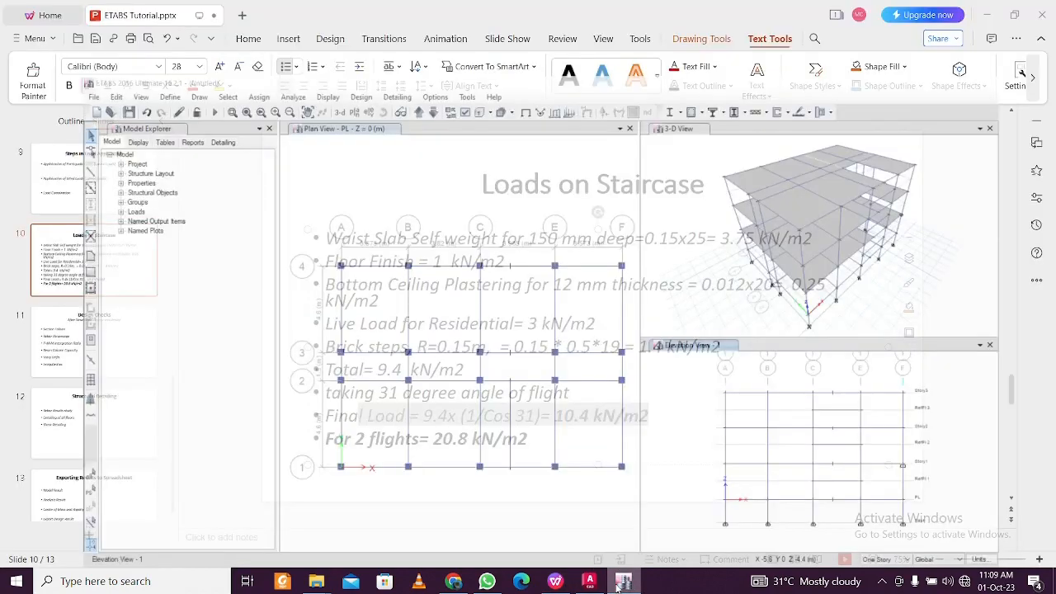
left_click(622, 582)
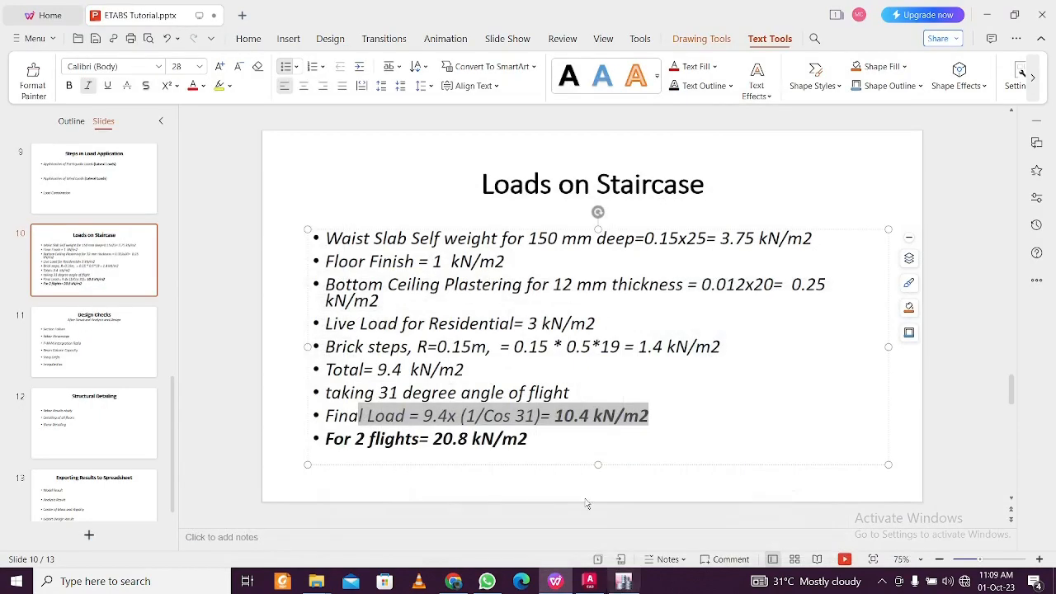
left_click(626, 455)
left_click(623, 581)
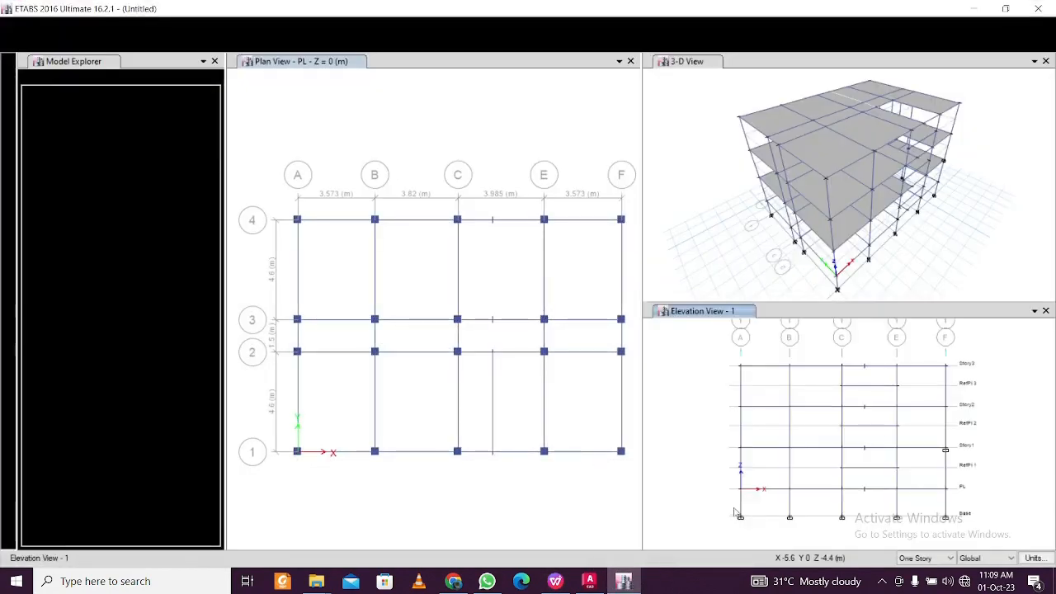
left_click(623, 581)
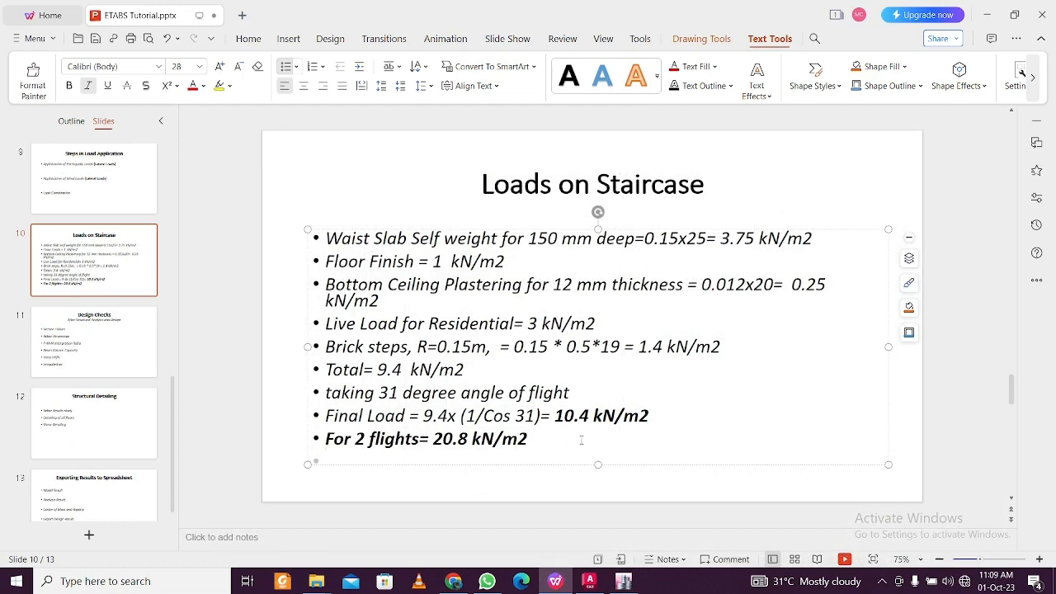
left_click(624, 580)
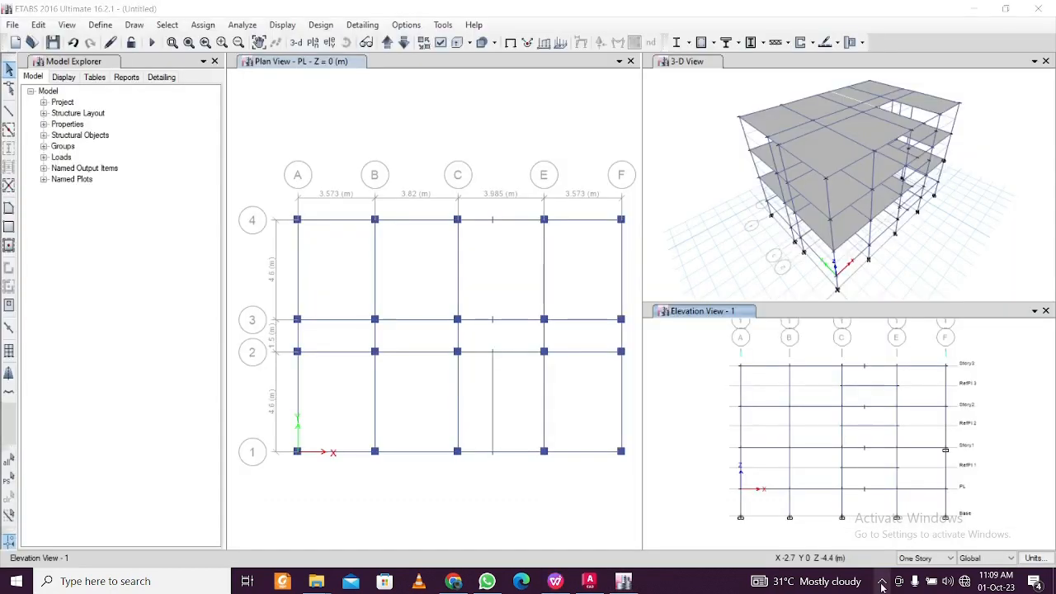
left_click(882, 586)
left_click(882, 586)
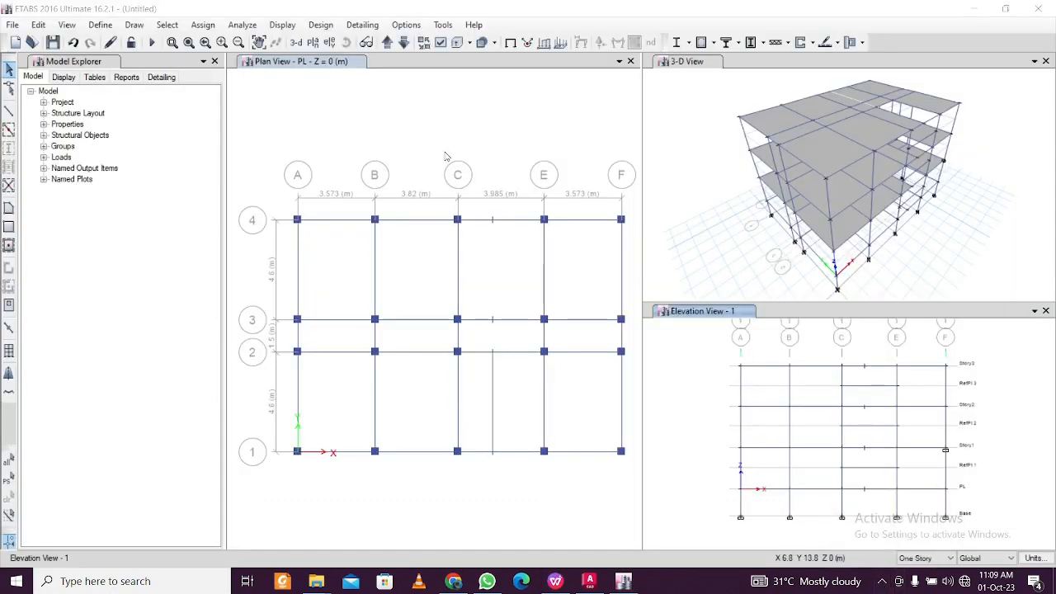
Move the plan view up from PL to reference plane RefPl 1
left_click(331, 62)
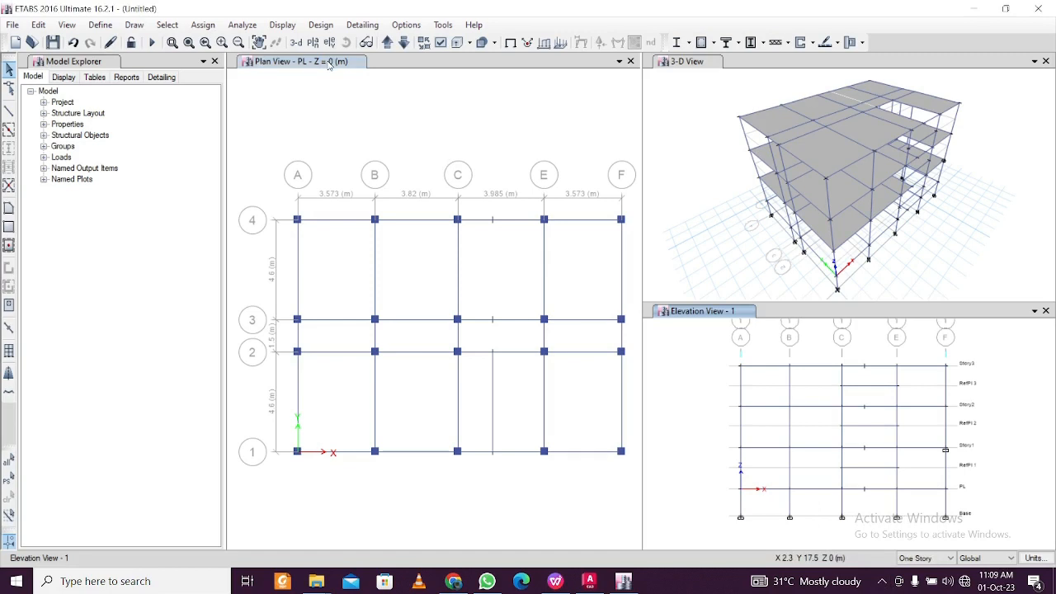
left_click(393, 46)
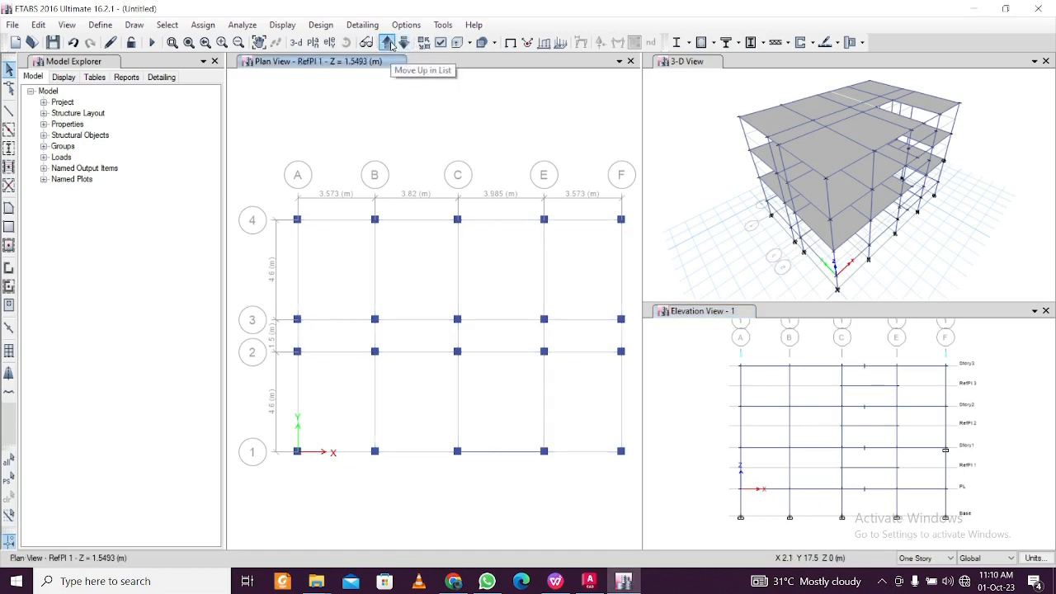
Move the plan view up to Story1 and assign diaphragm D1 to all of its floor shells
left_click(393, 46)
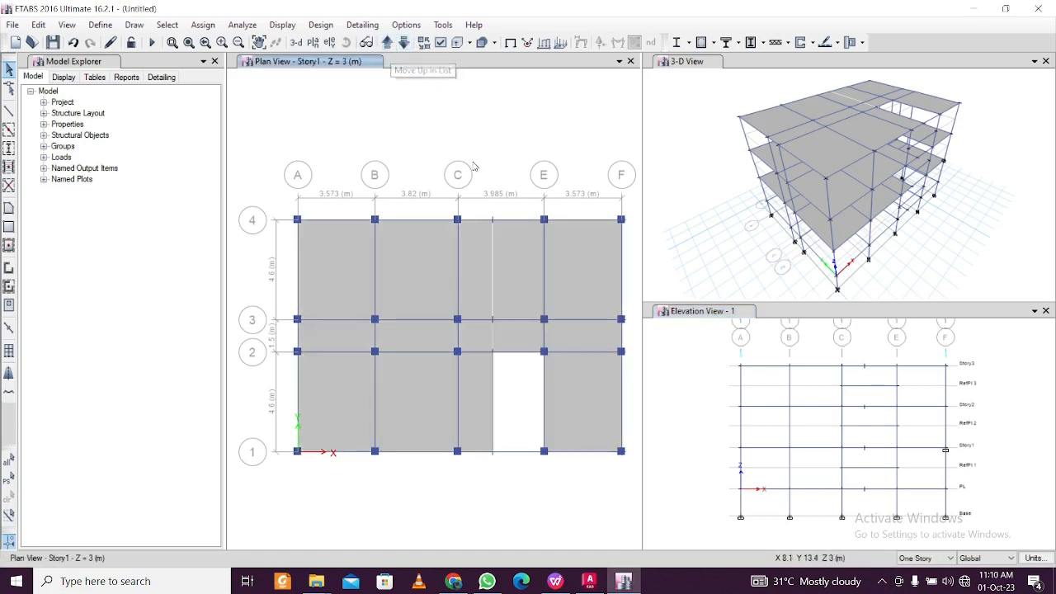
middle_click_drag(574, 226, 532, 214)
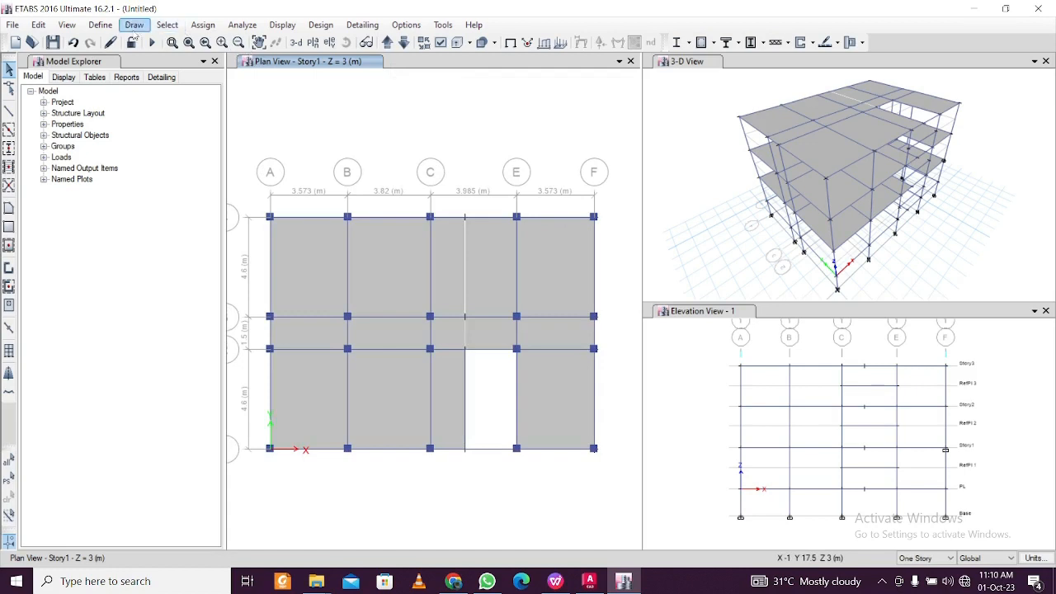
left_click(98, 28)
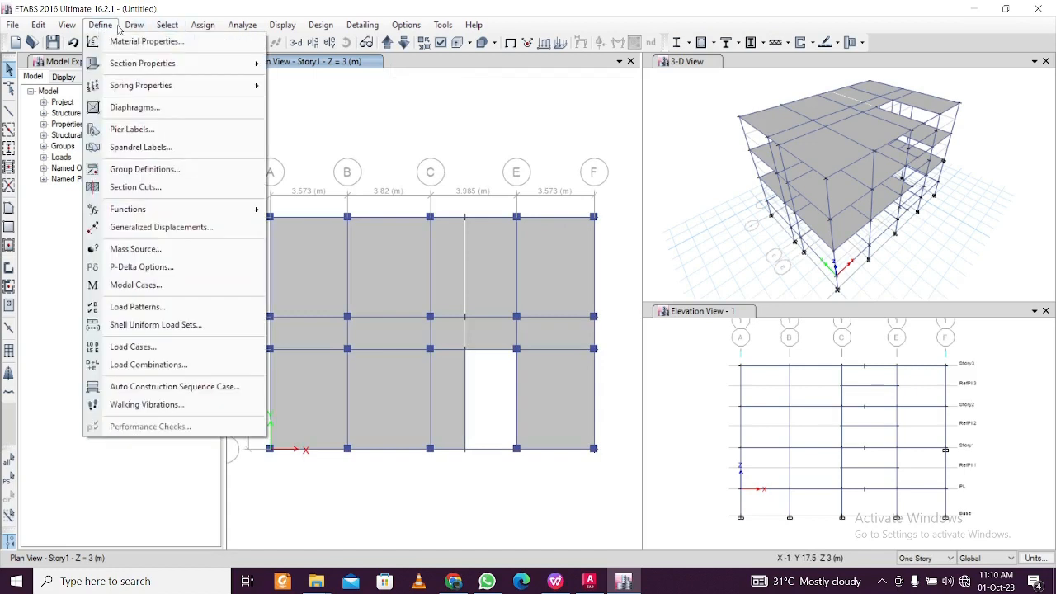
left_click(372, 115)
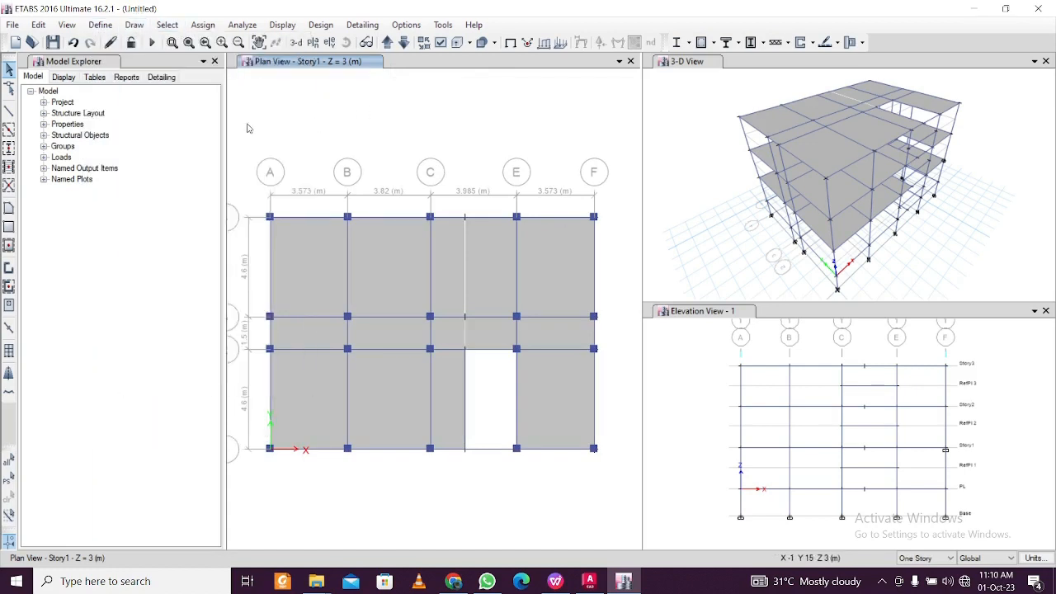
left_click_drag(246, 107, 630, 490)
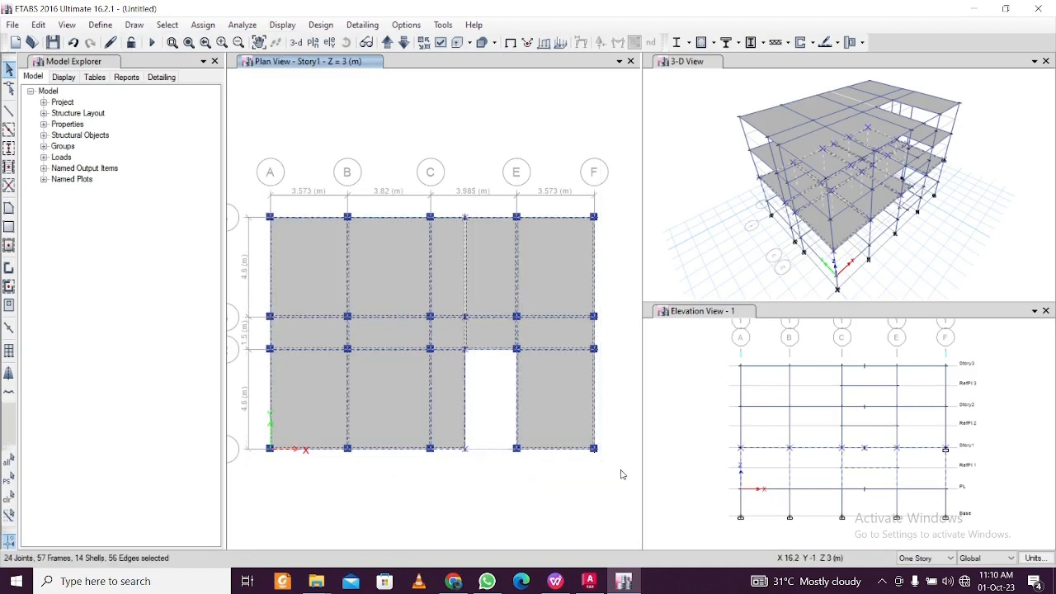
left_click(191, 27)
mouse_move(224, 79)
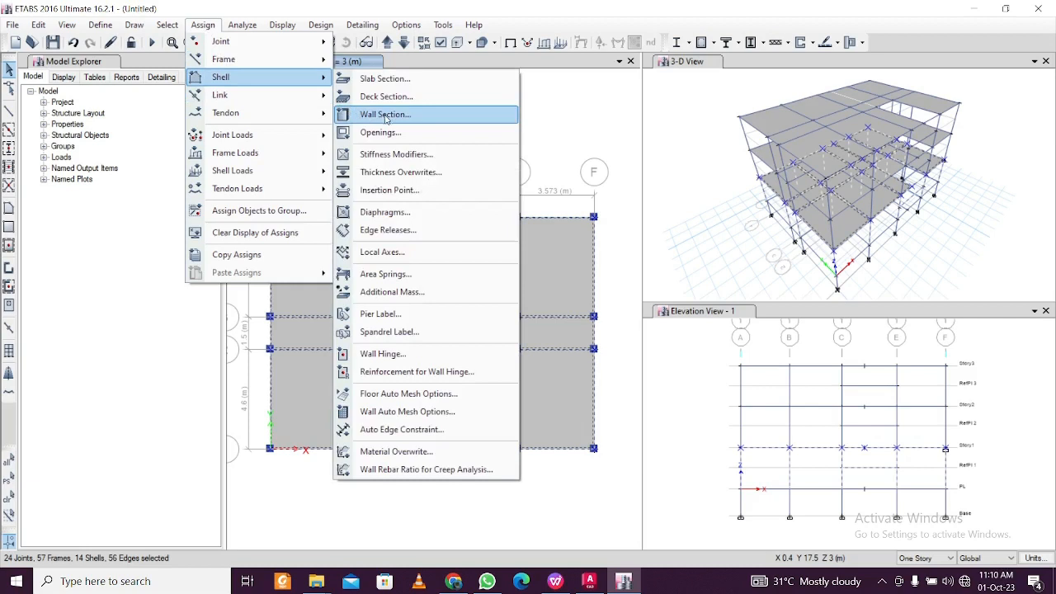
left_click(795, 507)
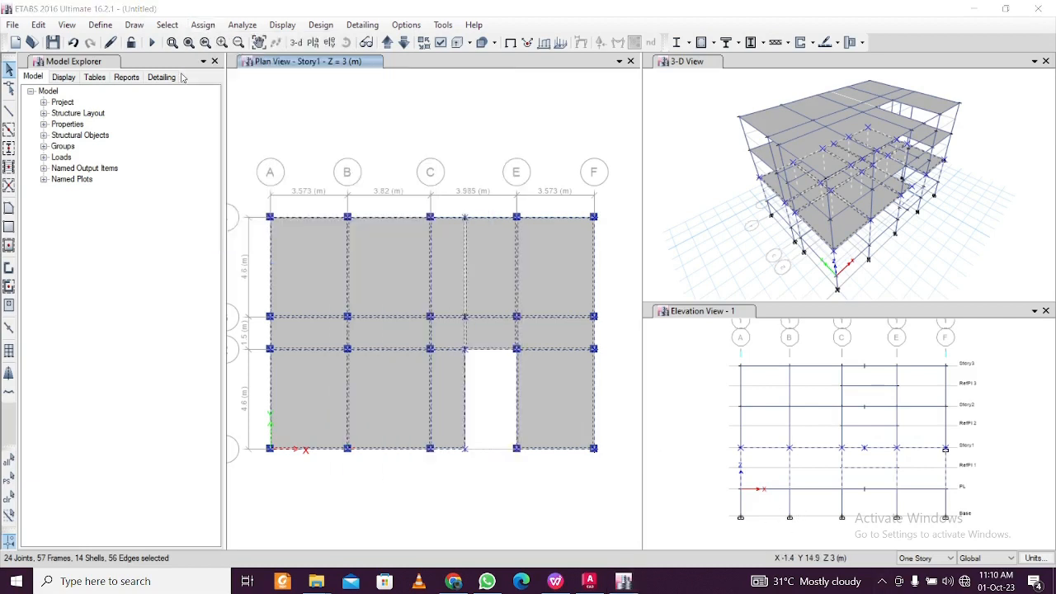
left_click(203, 25)
mouse_move(312, 83)
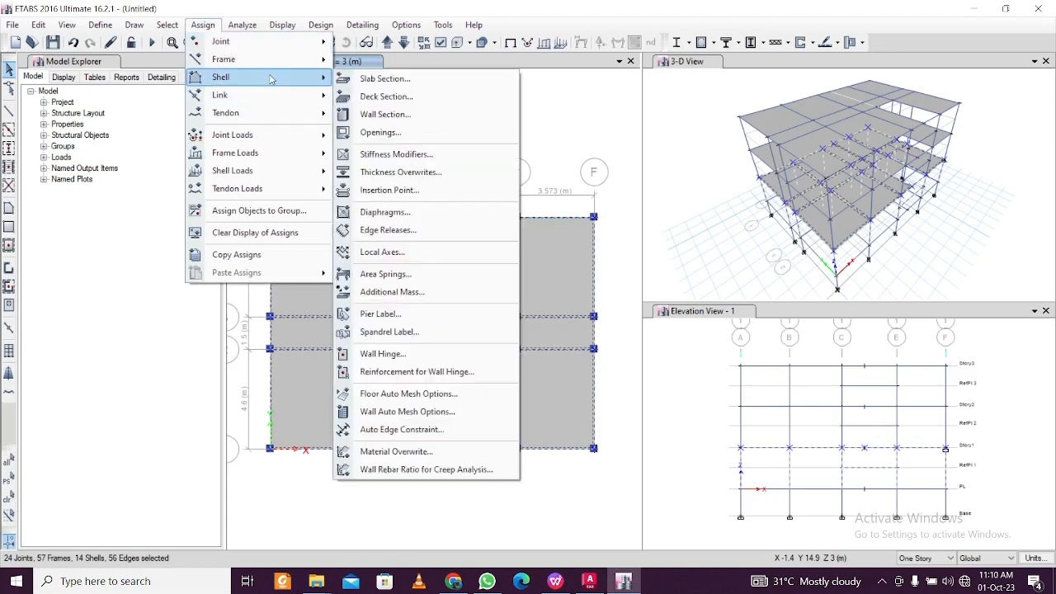
left_click(417, 215)
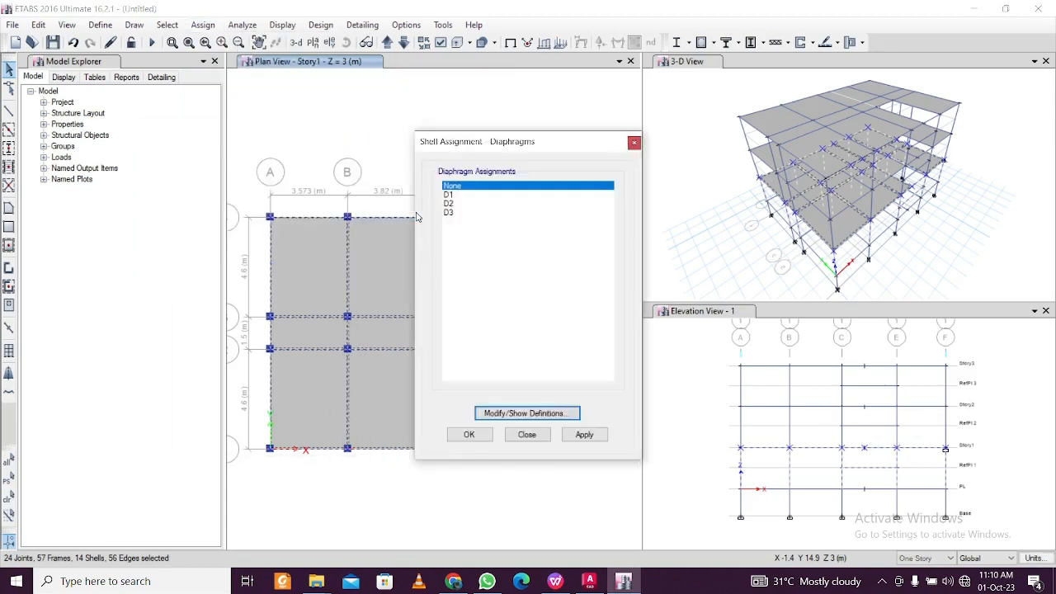
left_click(467, 194)
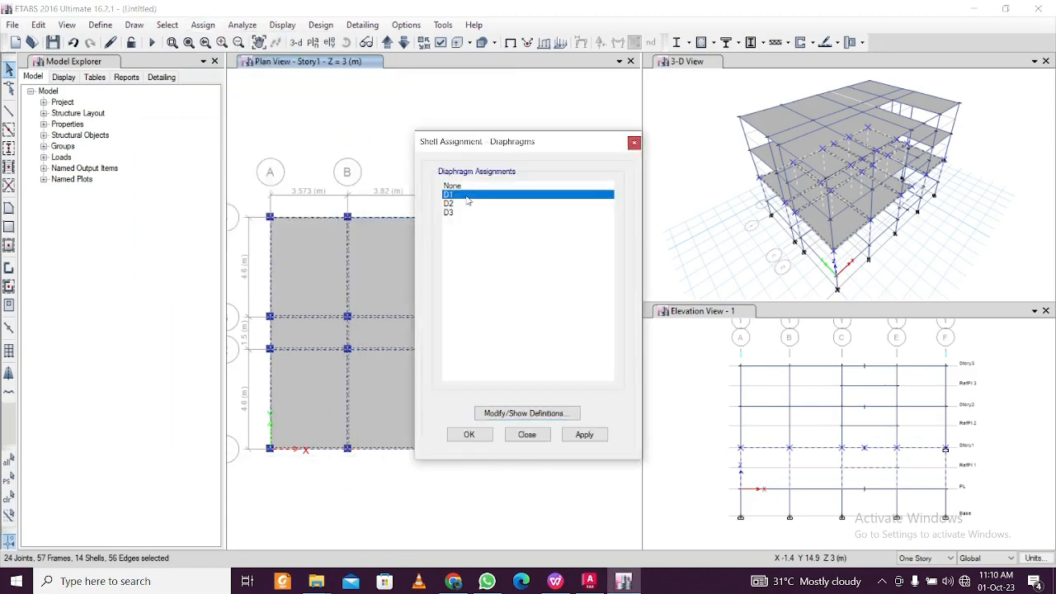
left_click(584, 433)
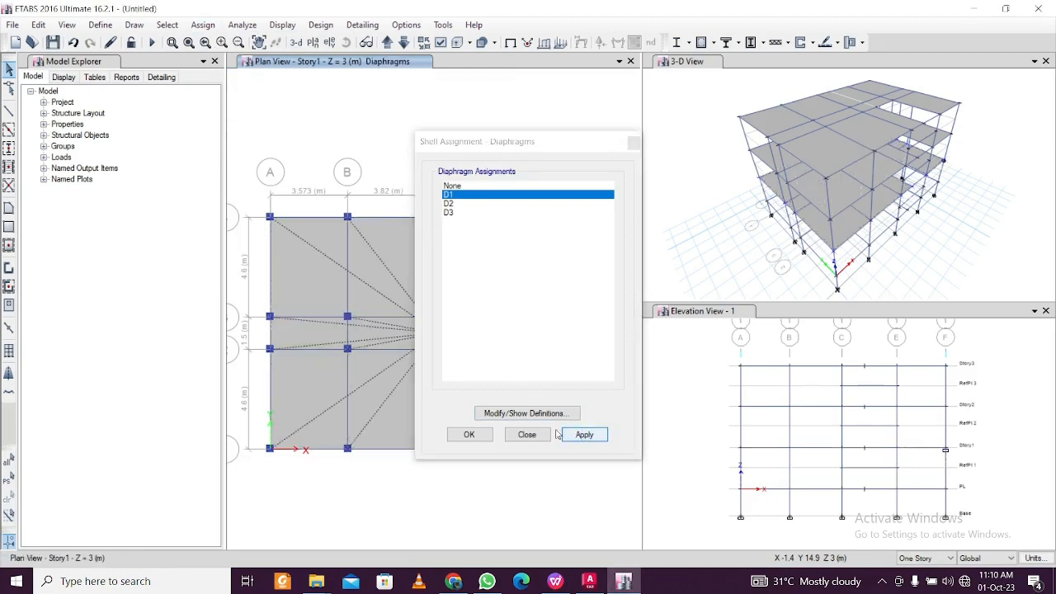
left_click(469, 434)
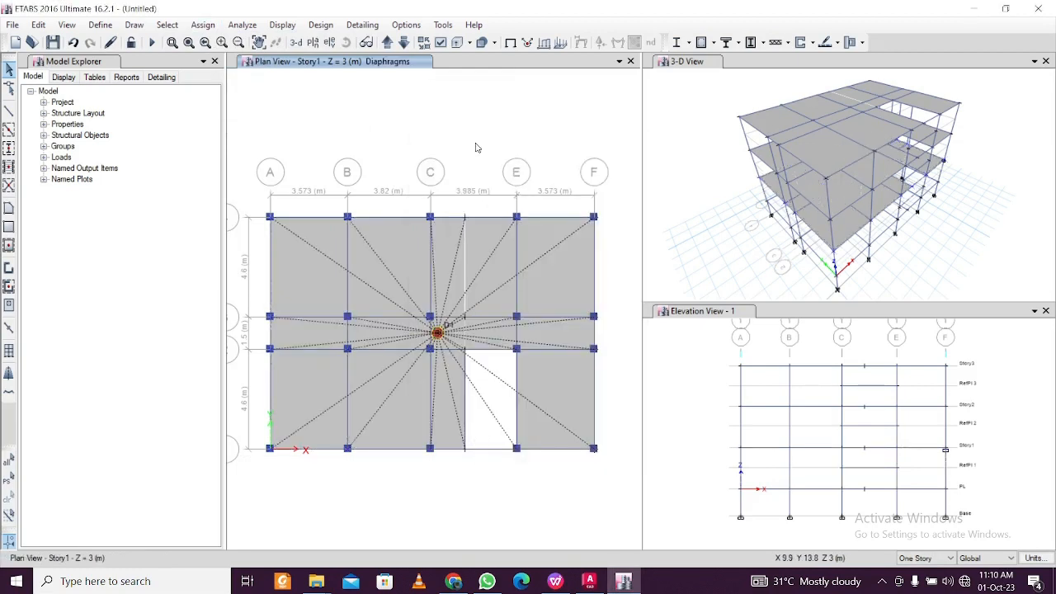
Move the plan view up to Story2 and assign diaphragm D2 to all of its floor shells
left_click(387, 42)
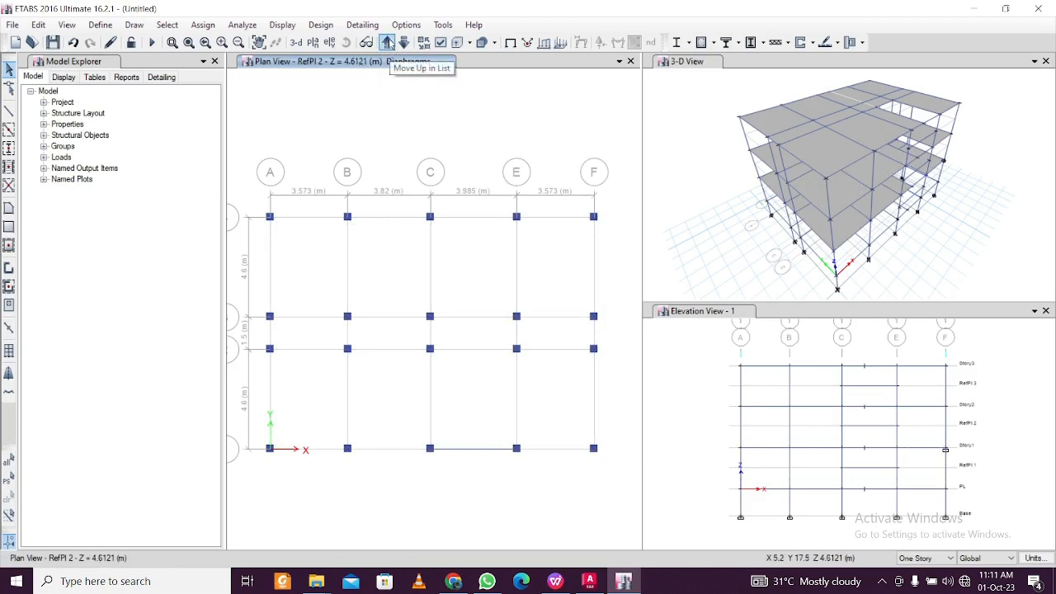
left_click(387, 42)
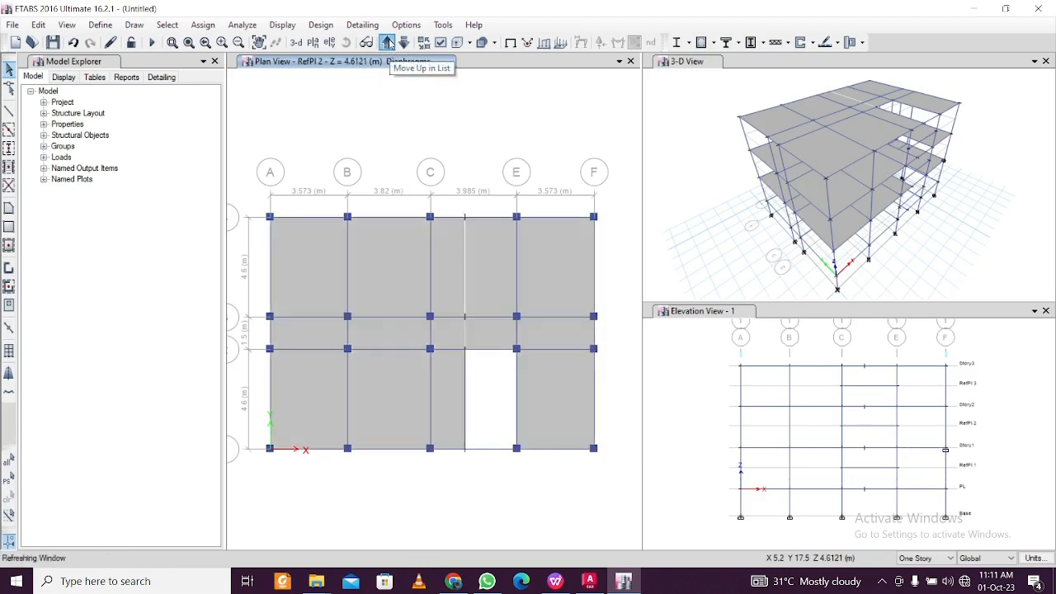
left_click_drag(251, 189, 618, 490)
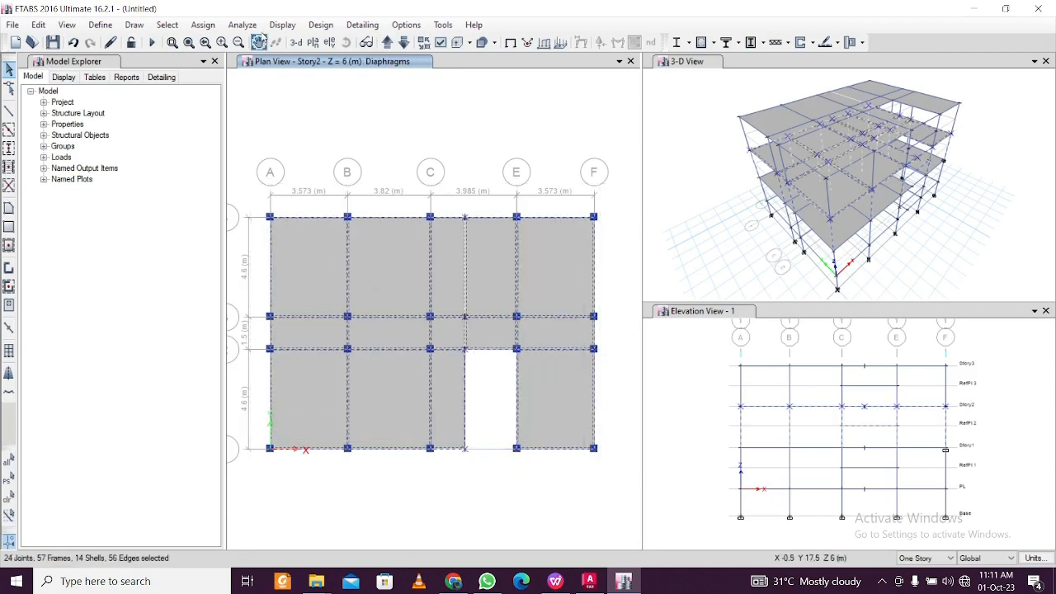
left_click(203, 24)
mouse_move(277, 83)
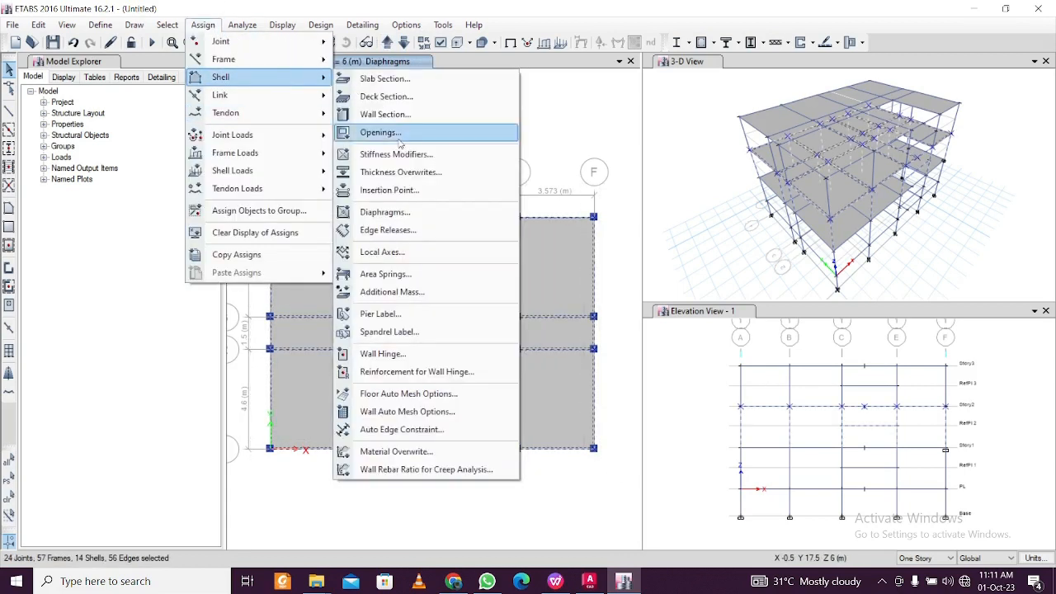
left_click(407, 213)
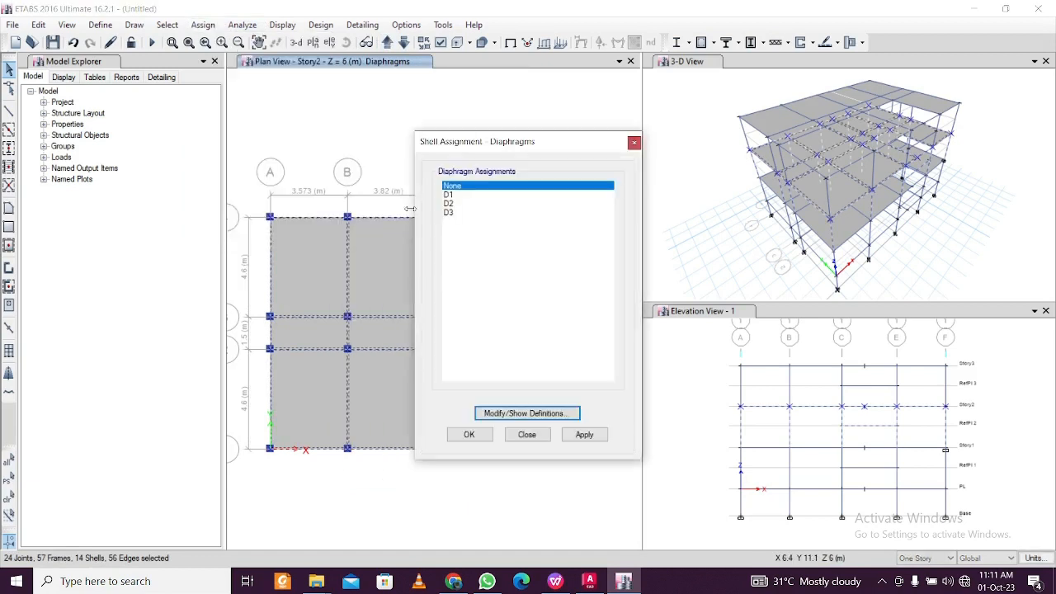
left_click(472, 203)
left_click(584, 434)
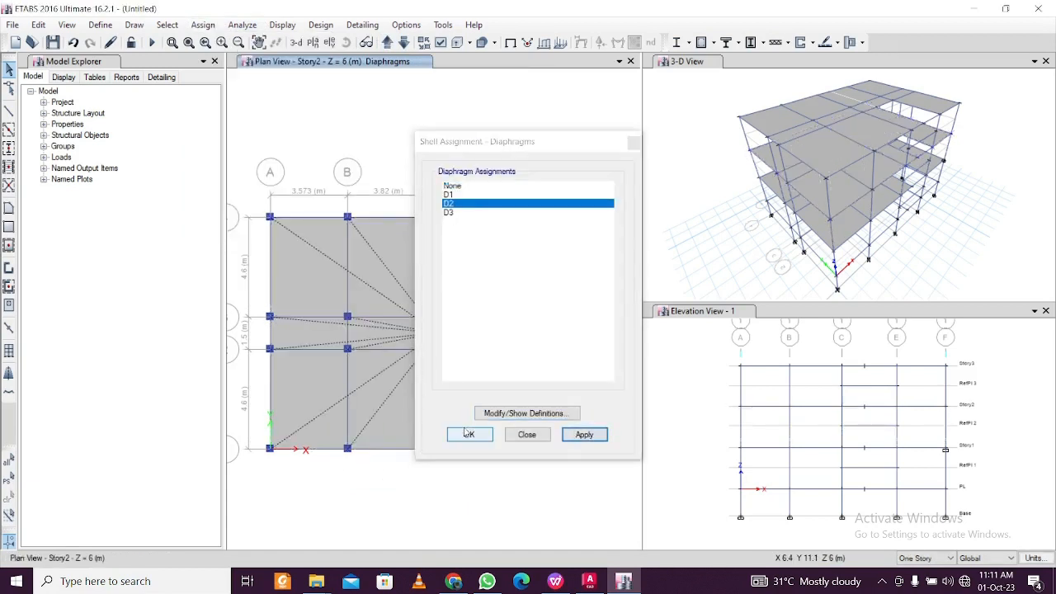
left_click(526, 434)
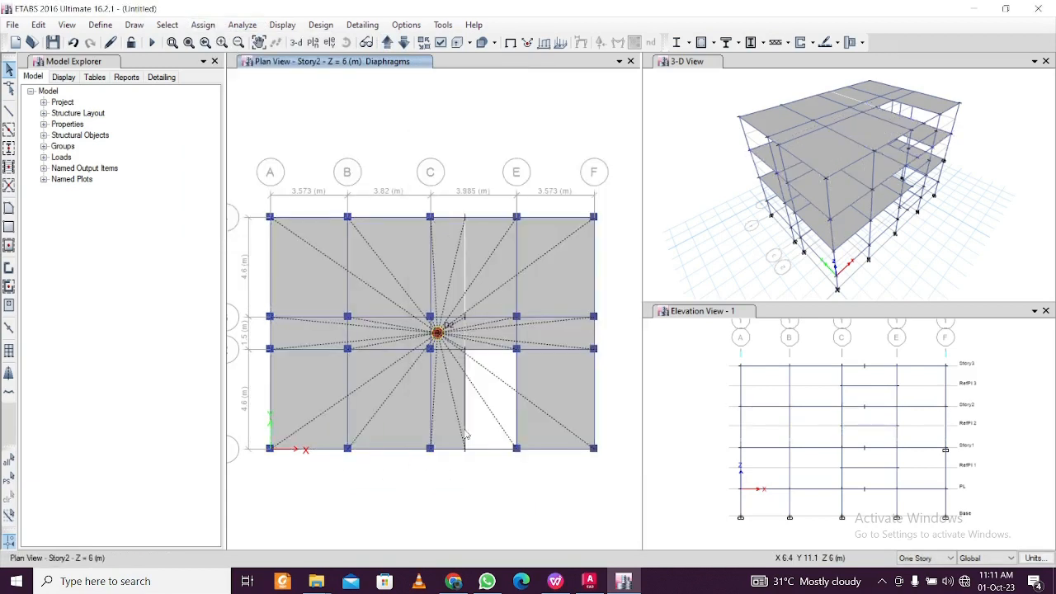
Move the plan view up to Story3 and assign diaphragm D3 to all of its floor shells
left_click(386, 43)
left_click_drag(249, 176, 613, 486)
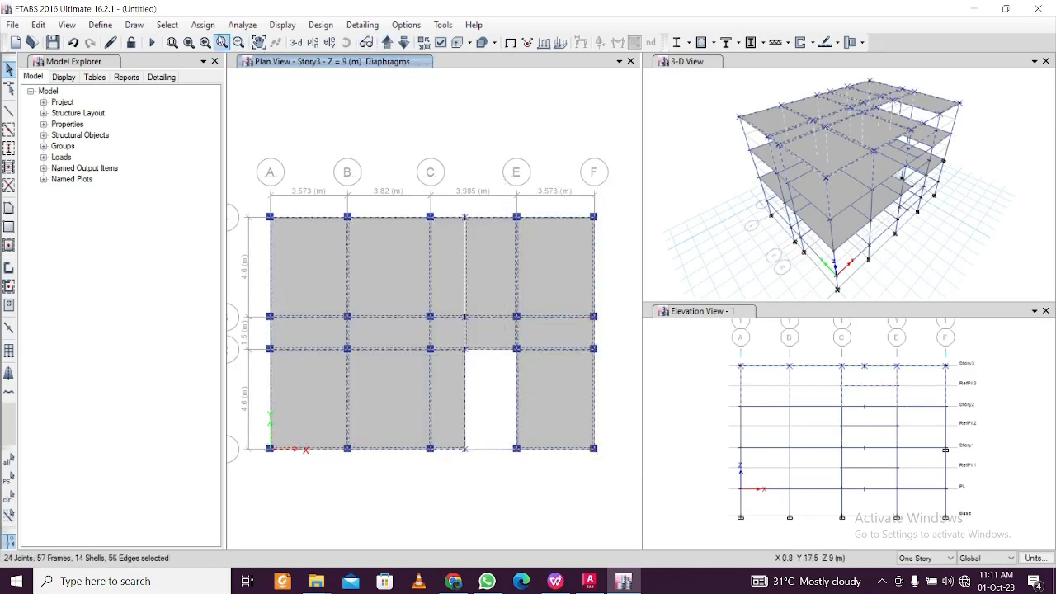
left_click(203, 25)
left_click(203, 25)
left_click(203, 25)
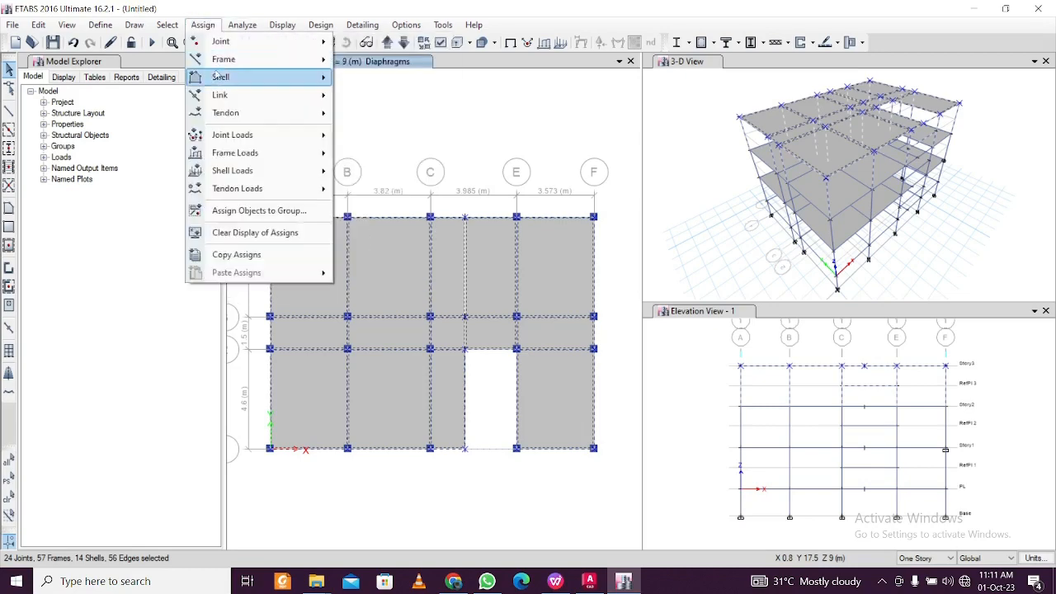
left_click(203, 25)
left_click(205, 26)
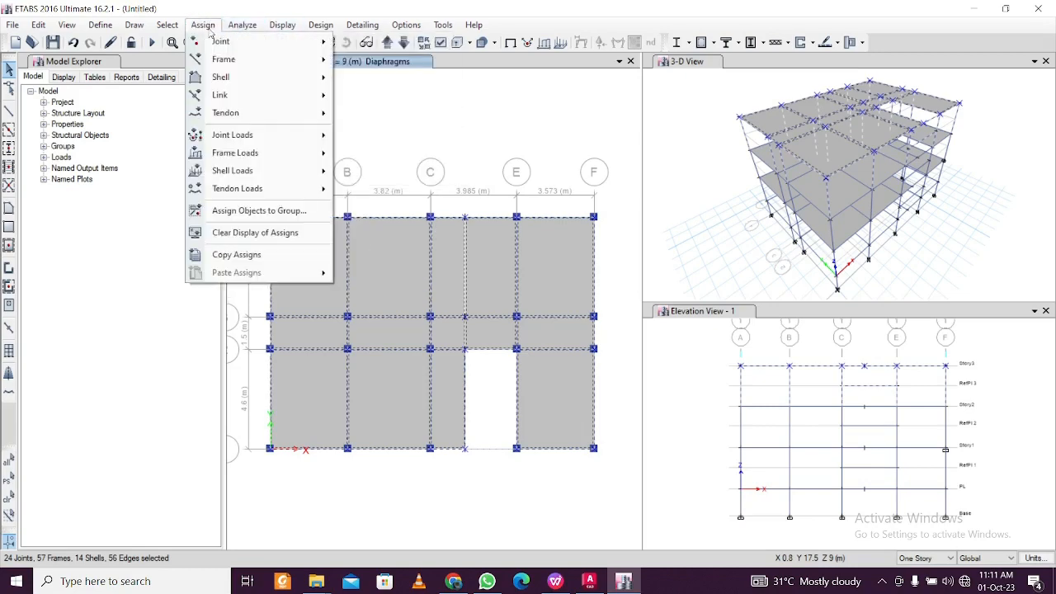
mouse_move(248, 76)
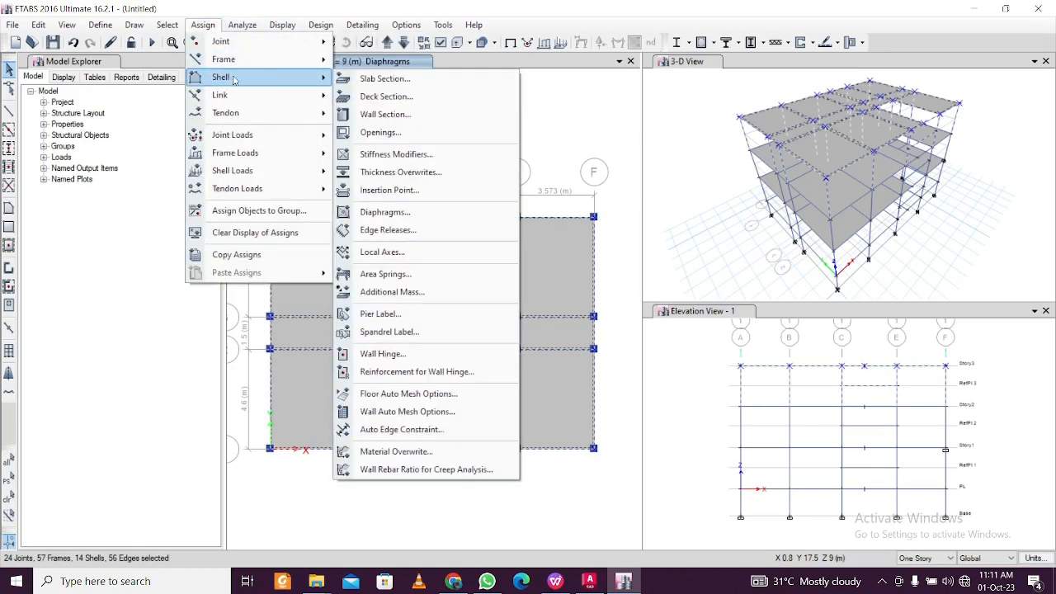
left_click(385, 212)
left_click(476, 212)
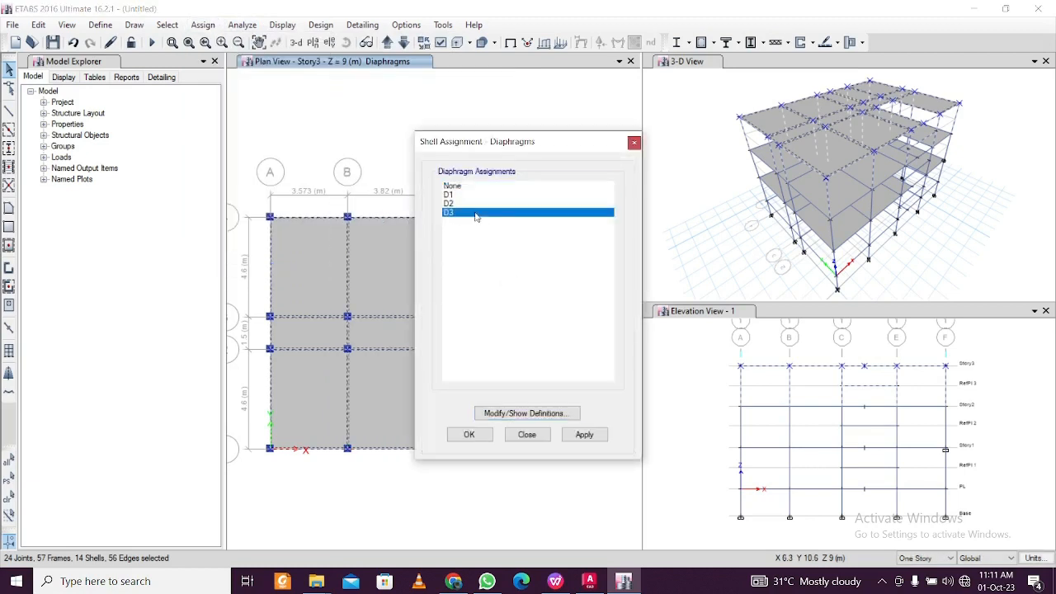
left_click(583, 434)
left_click(469, 435)
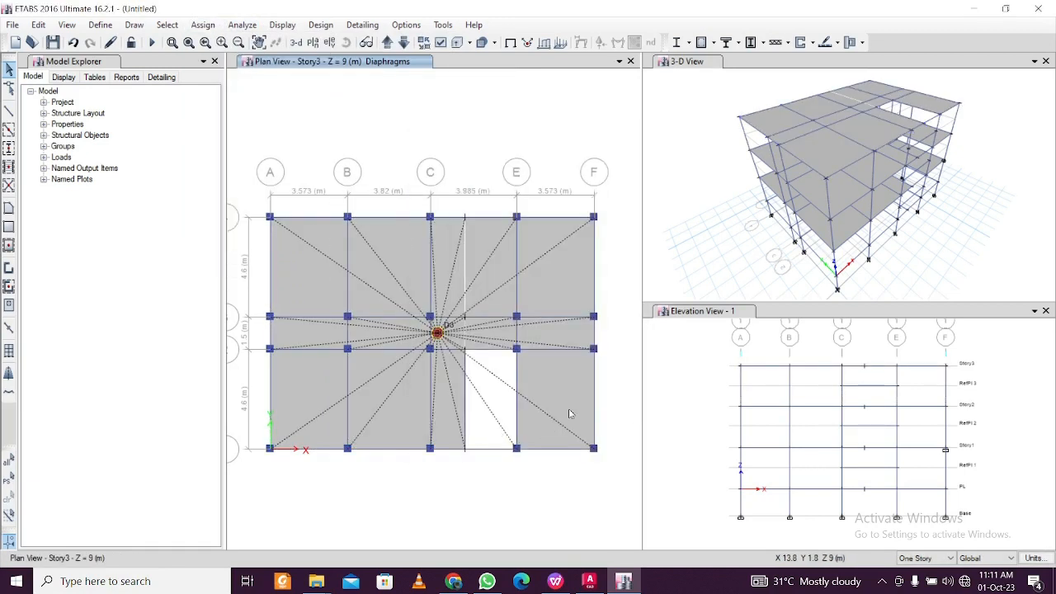
left_click(882, 581)
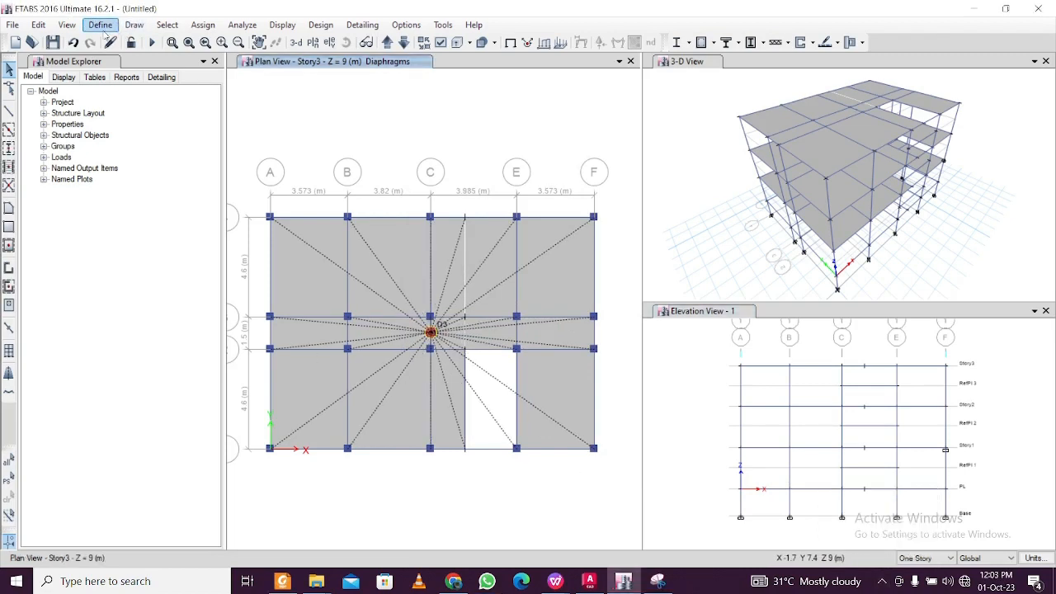
left_click(104, 27)
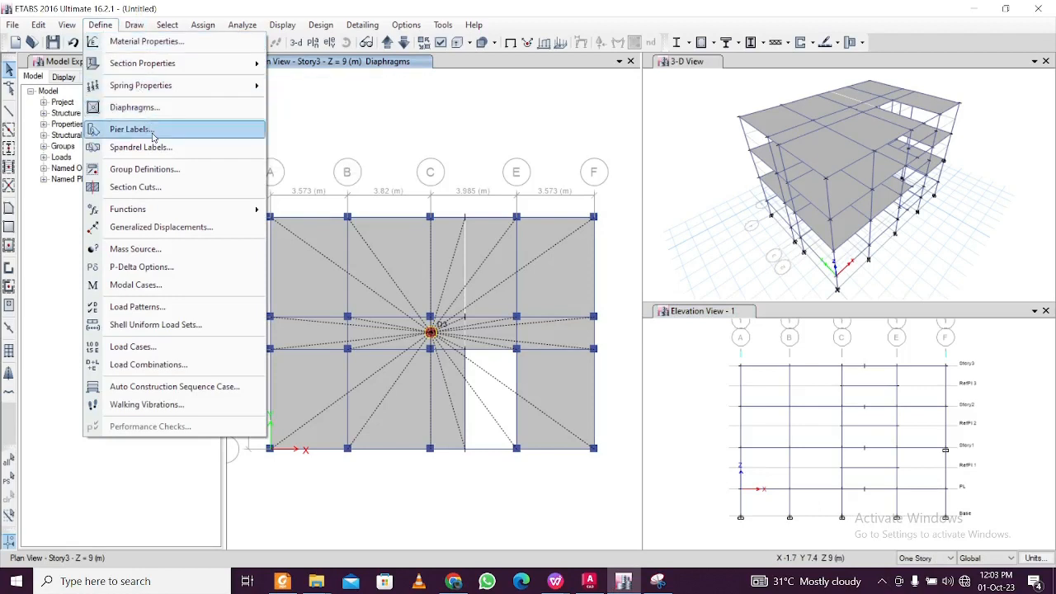
mouse_move(155, 209)
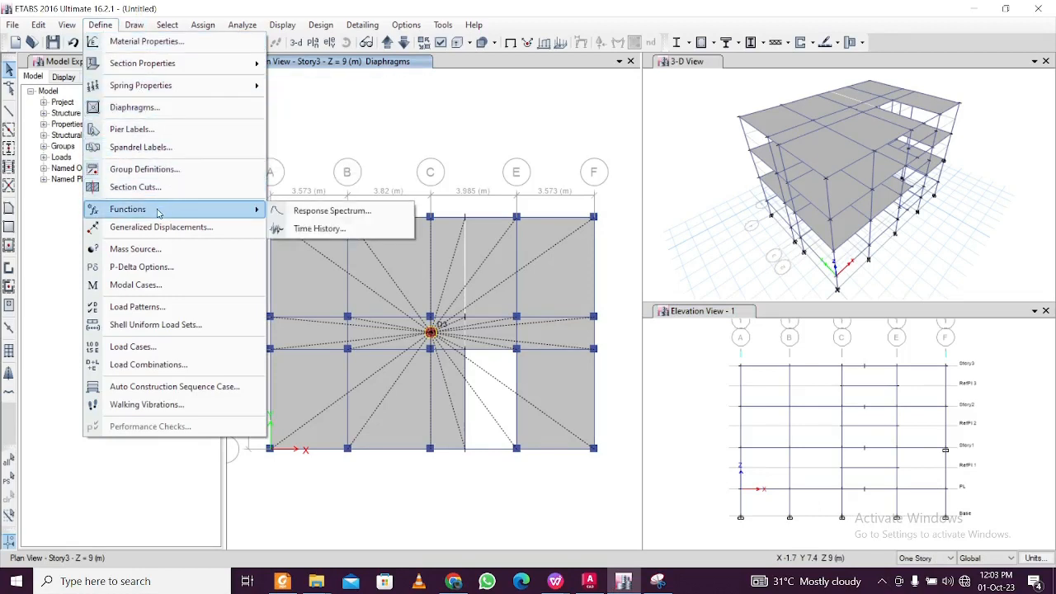
left_click(180, 365)
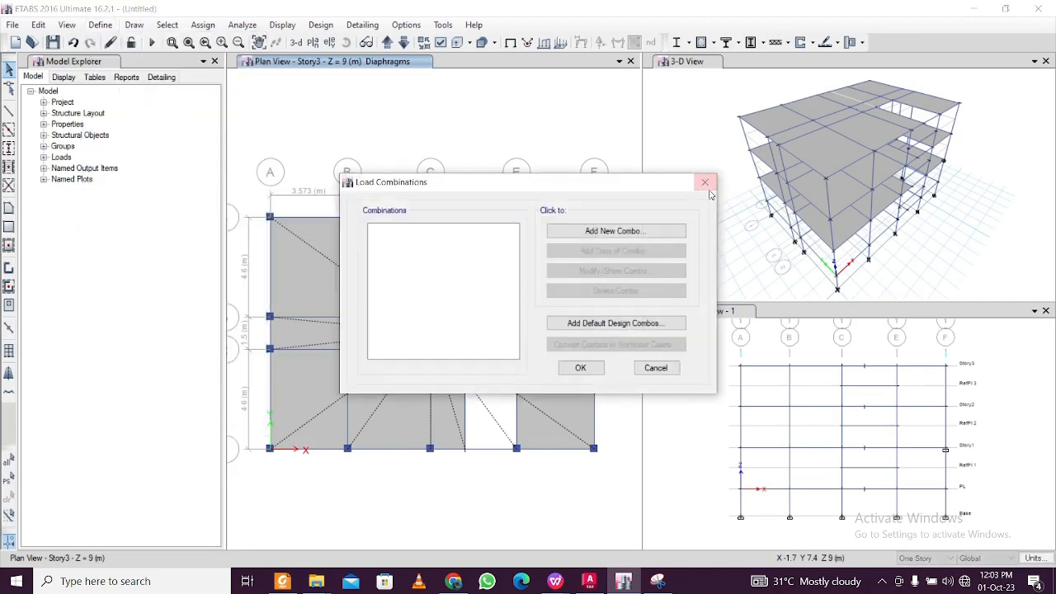
left_click(705, 183)
Open the load pattern definitions and compare the type and self weight multiplier of the Dead and Live patterns
left_click(100, 25)
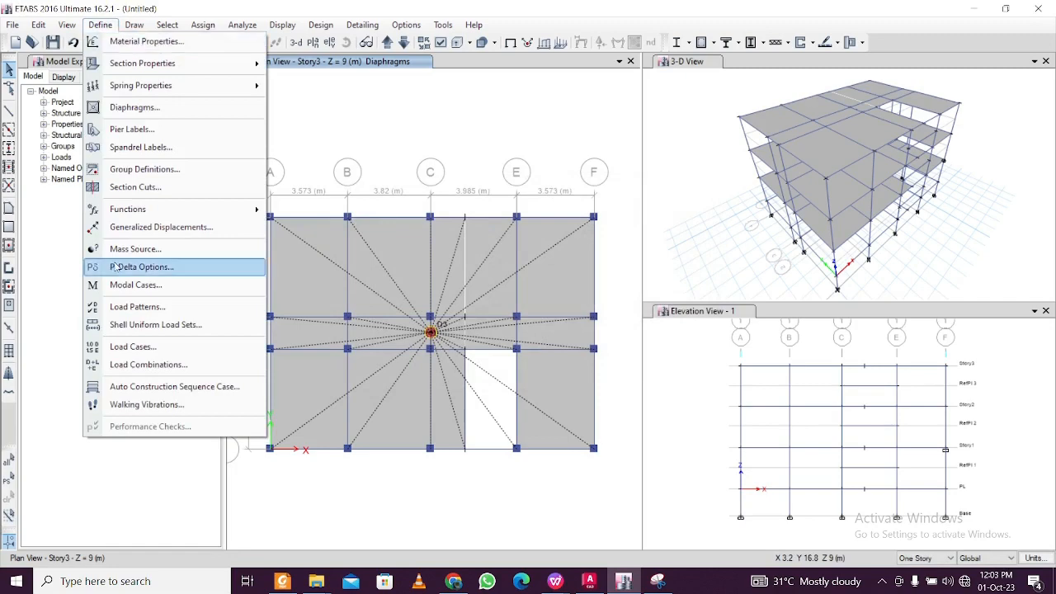
left_click(132, 307)
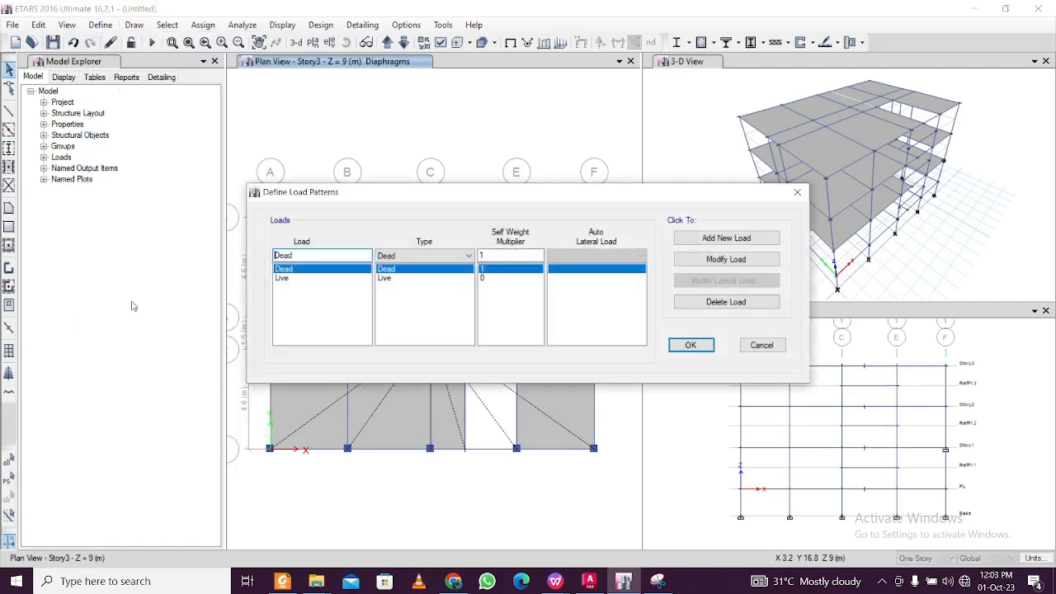
left_click(344, 279)
left_click(337, 269)
left_click(329, 278)
left_click(330, 270)
left_click(329, 278)
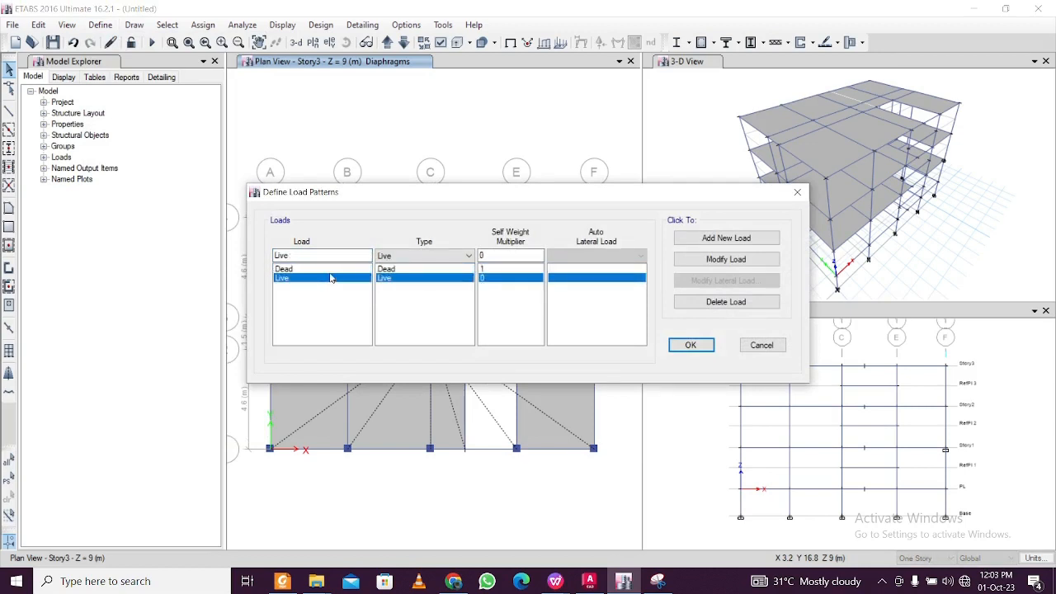
left_click(332, 270)
left_click(335, 279)
Add a load pattern named Other Dead with type Dead and a self weight multiplier of 0
left_click(336, 269)
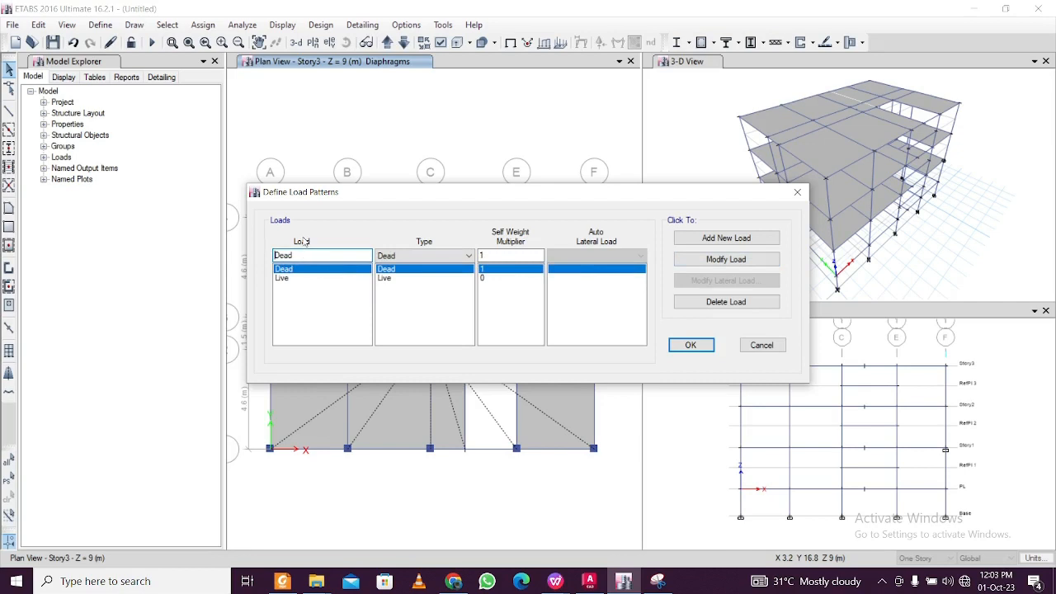
type("Other")
left_click(492, 256)
key("BackSpace")
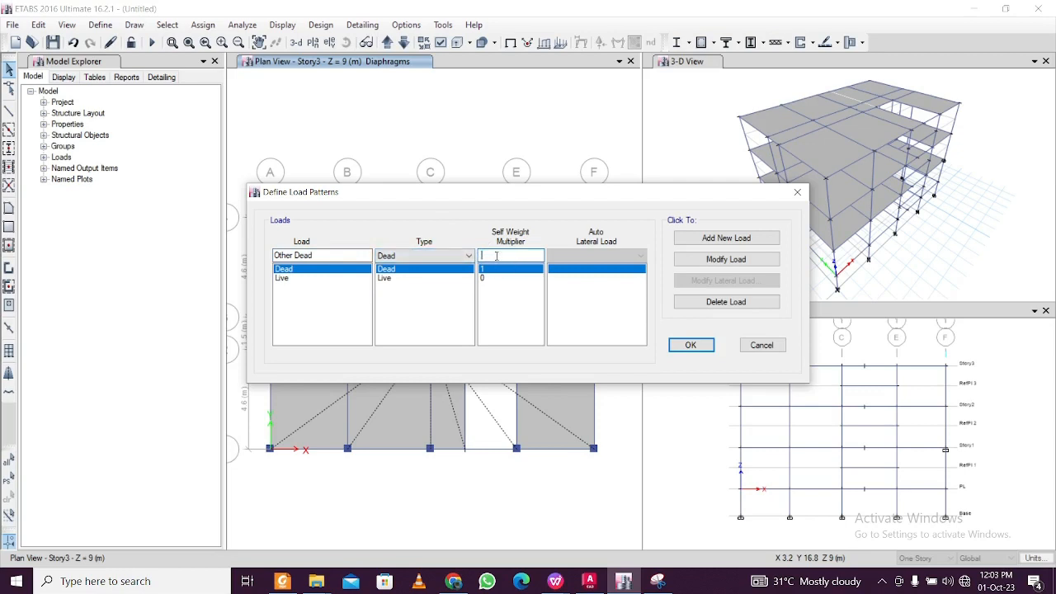
left_click(726, 237)
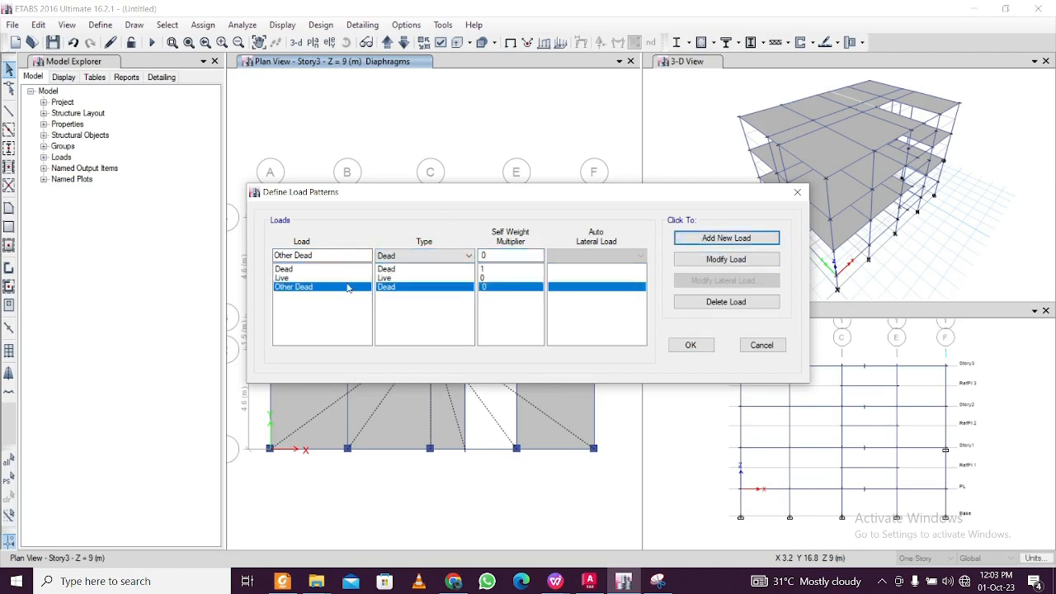
Add load patterns SLX and SLy of type Seismic with self weight multiplier 0 and auto lateral load IS1893 2002
left_click(318, 279)
left_click(320, 288)
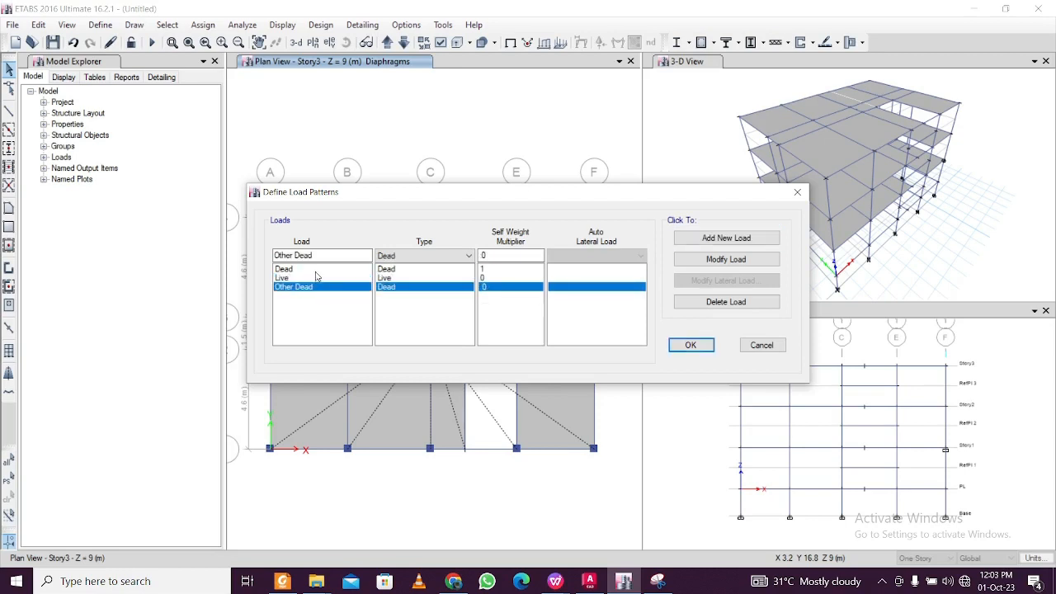
left_click(316, 271)
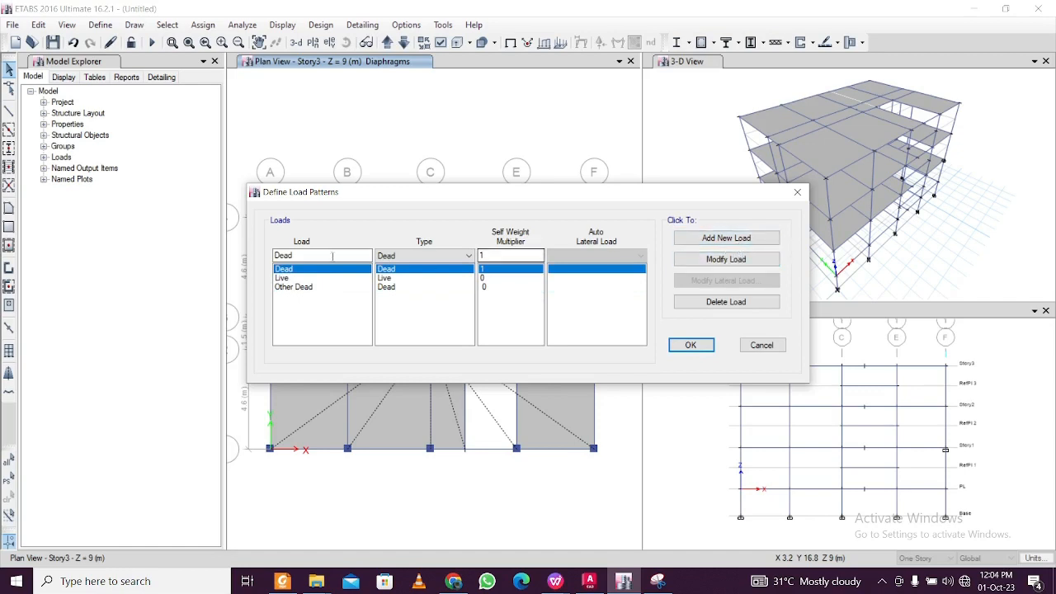
left_click_drag(333, 255, 177, 241)
type("SLX")
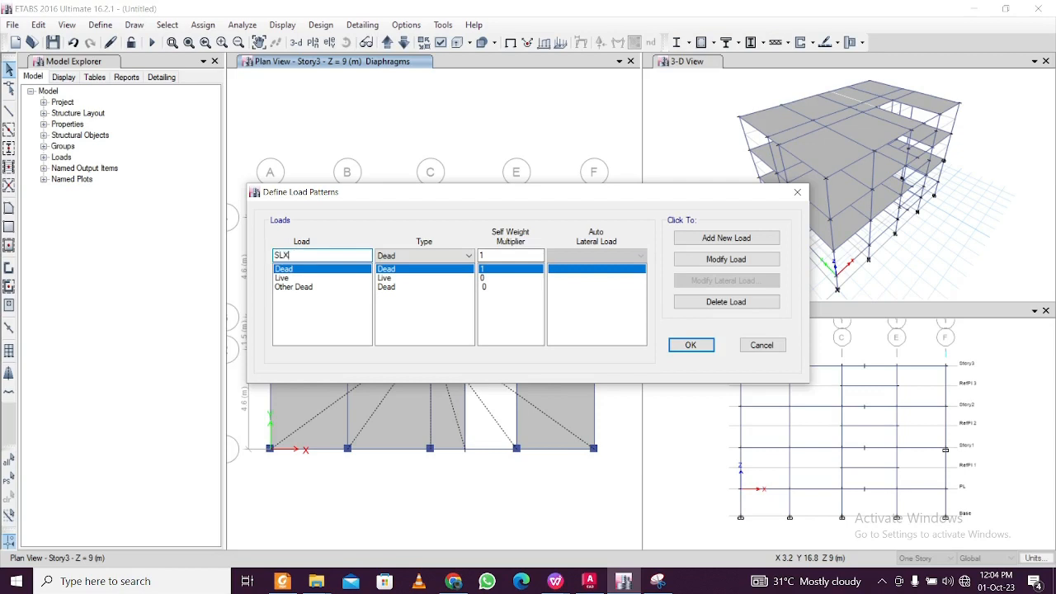
left_click(398, 257)
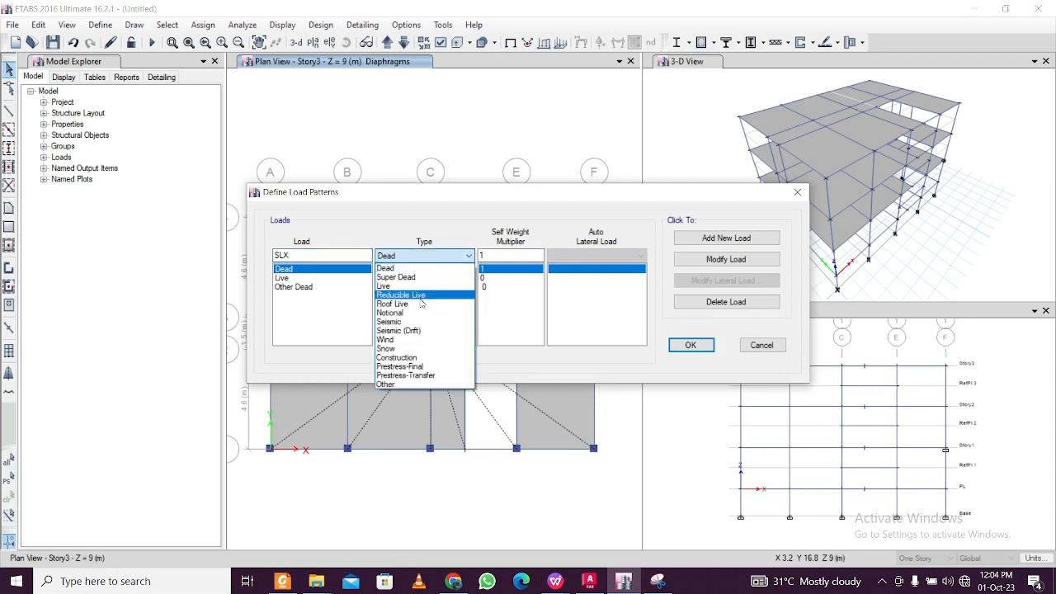
left_click(428, 323)
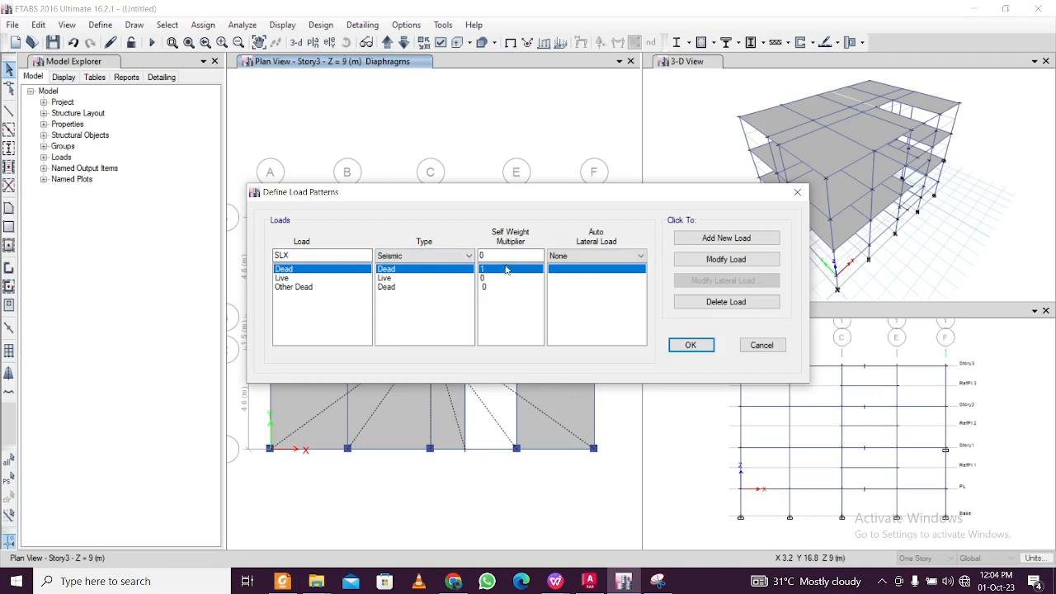
left_click(588, 260)
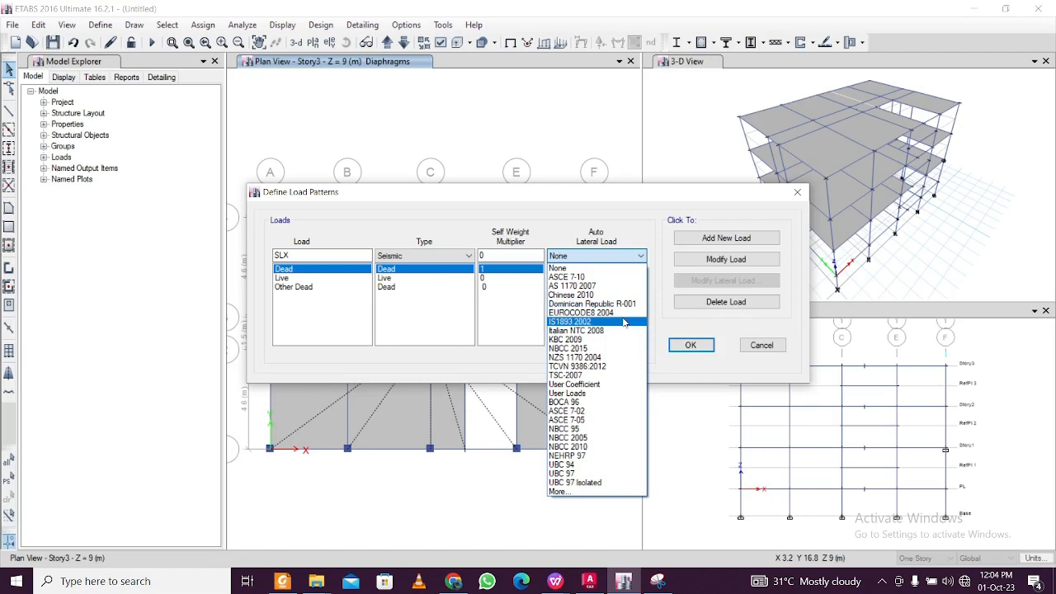
left_click(625, 322)
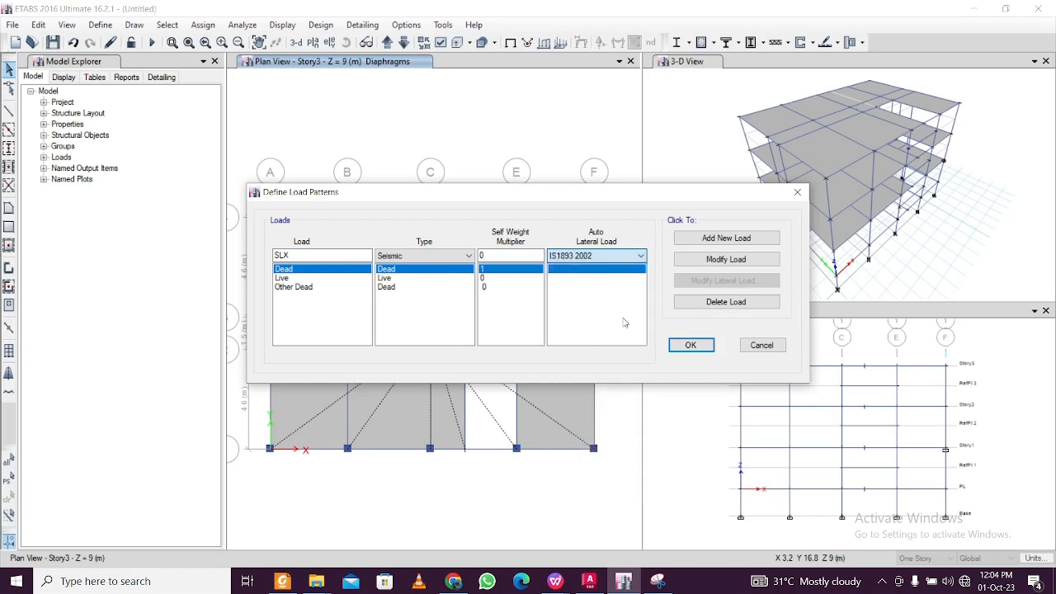
left_click(726, 238)
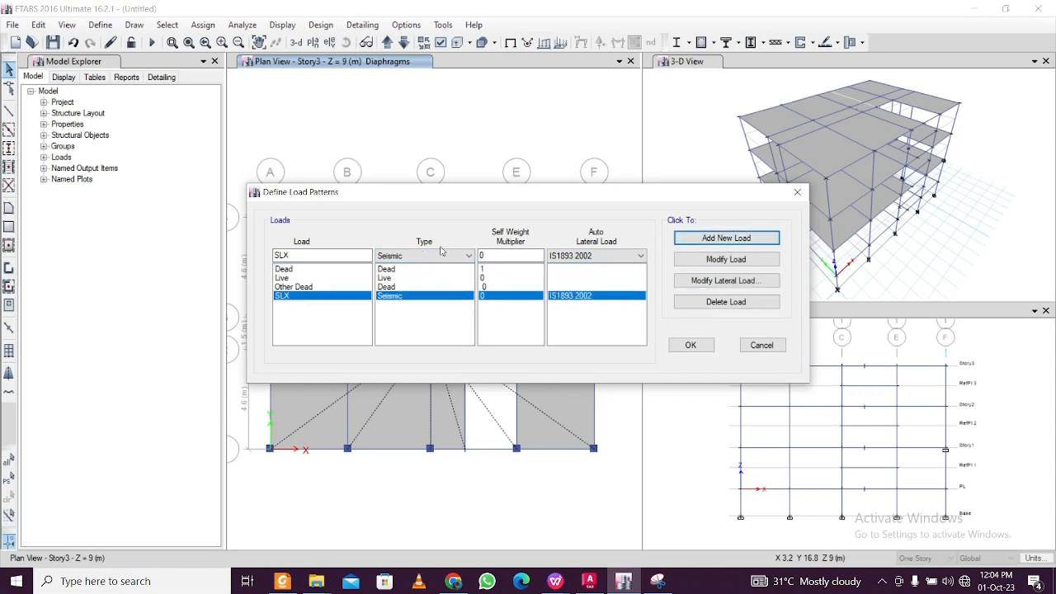
left_click(321, 258)
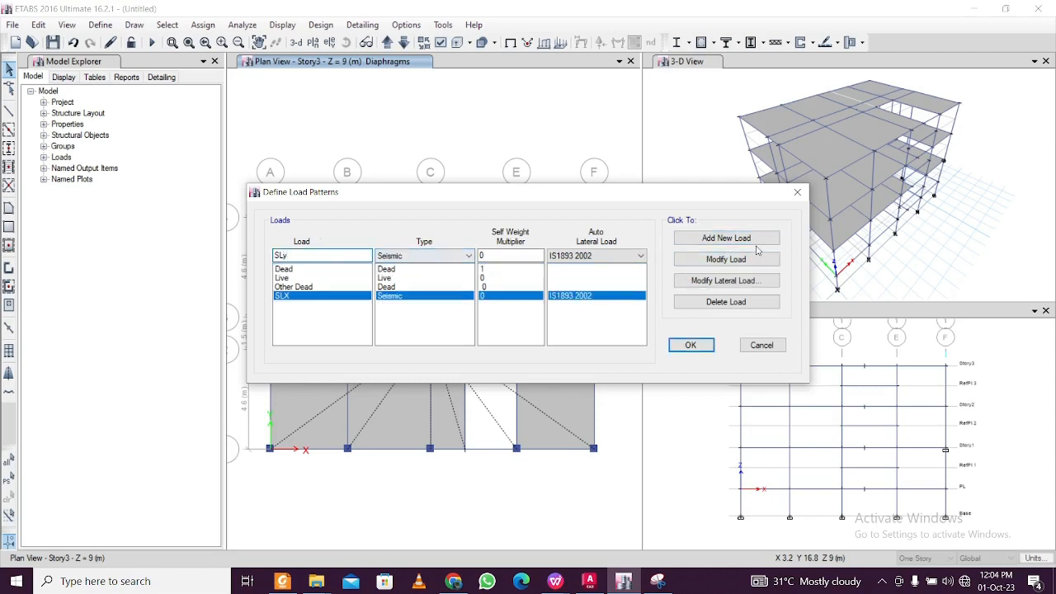
left_click(726, 238)
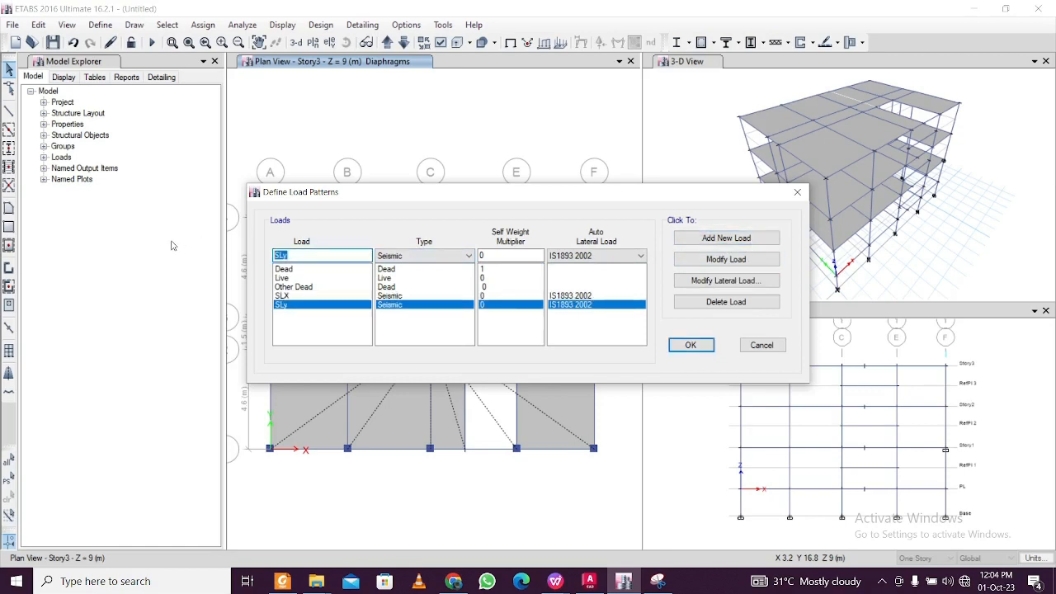
Add a load pattern named WL of type Wind with self weight multiplier 0 and auto lateral load Indian IS 875:2015
type("WL")
left_click(582, 256)
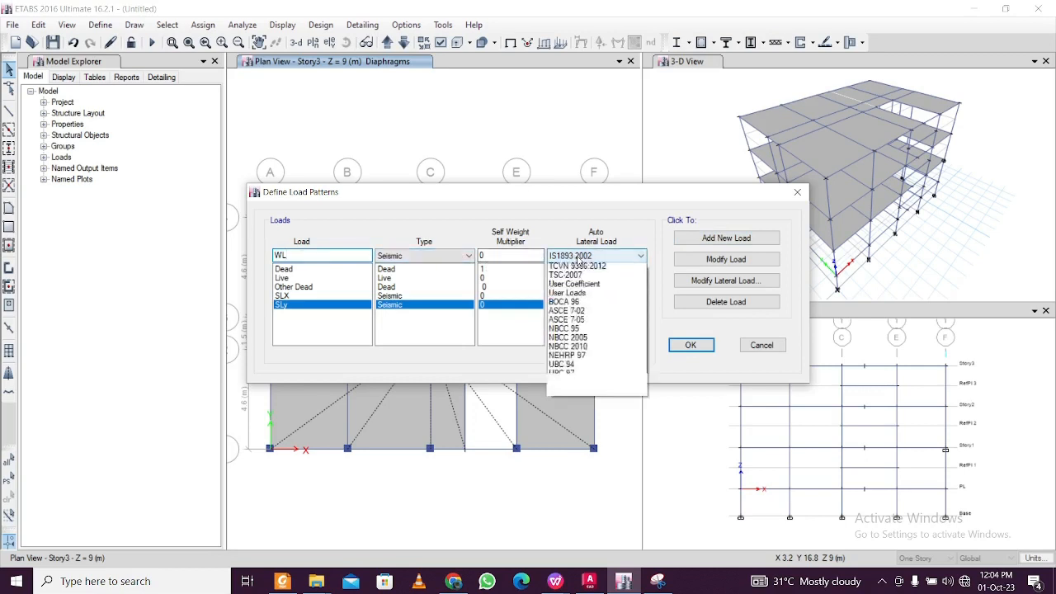
left_click(455, 257)
left_click(455, 257)
left_click(442, 339)
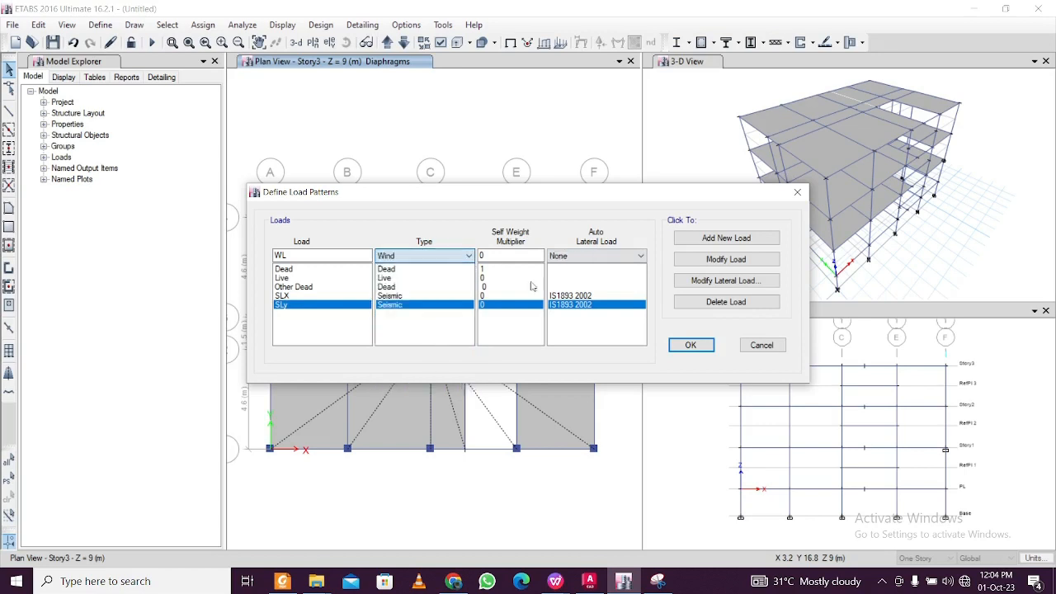
left_click(591, 257)
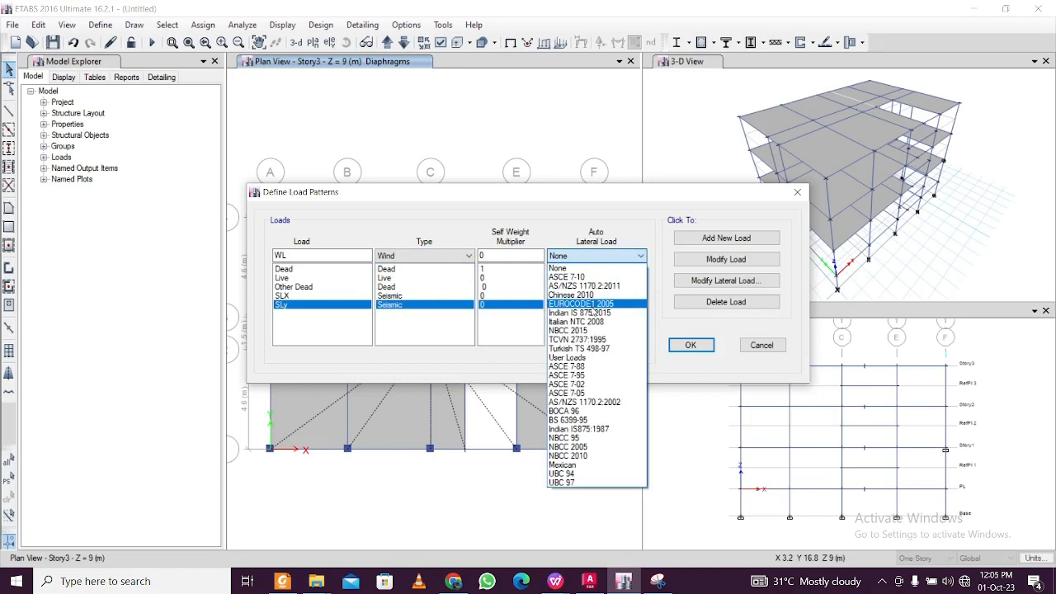
left_click(603, 315)
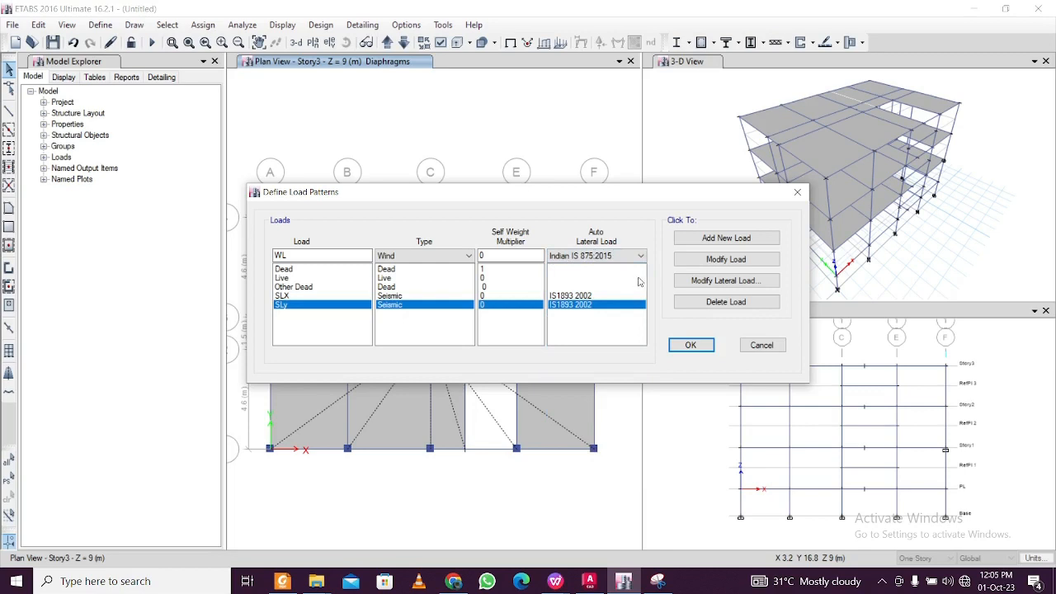
left_click(738, 239)
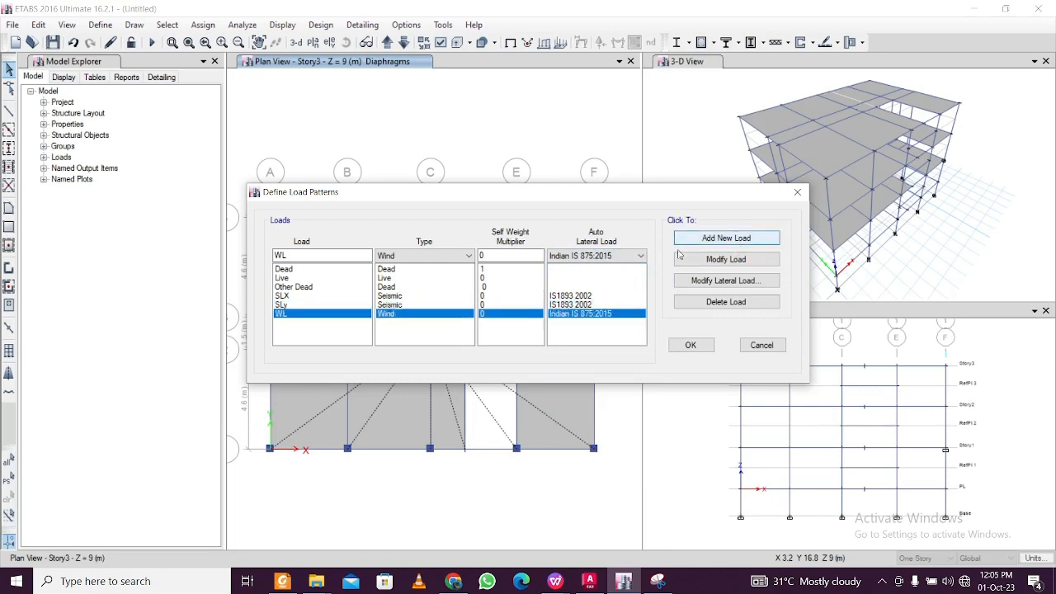
Check the dead, live, seismic and wind entries in the load pattern list and accept the definitions
left_click(305, 288)
left_click(309, 269)
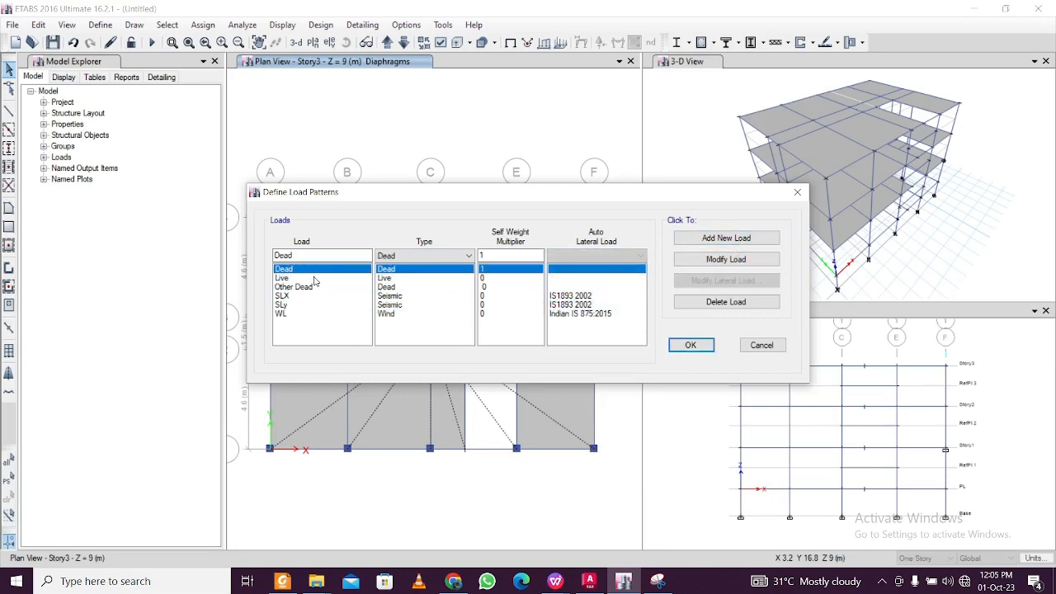
left_click(312, 279)
left_click(313, 287)
left_click(315, 296)
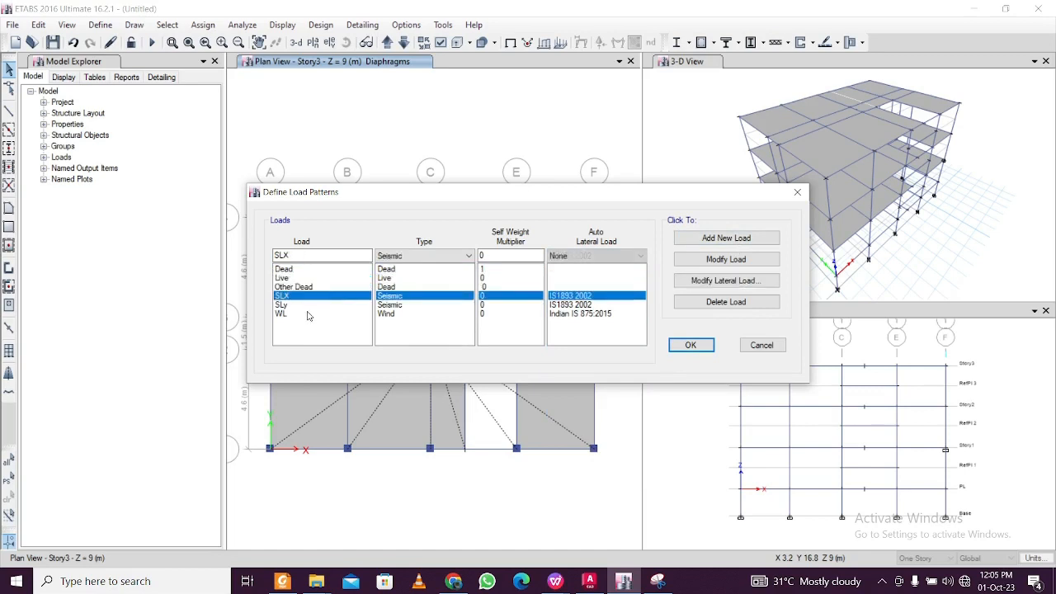
left_click(310, 314)
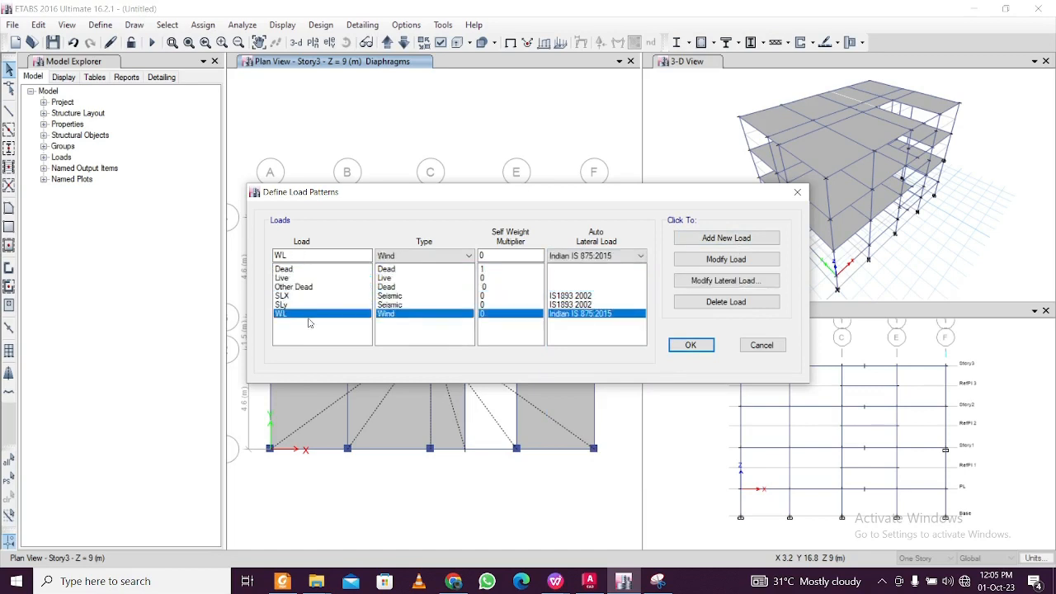
left_click(689, 346)
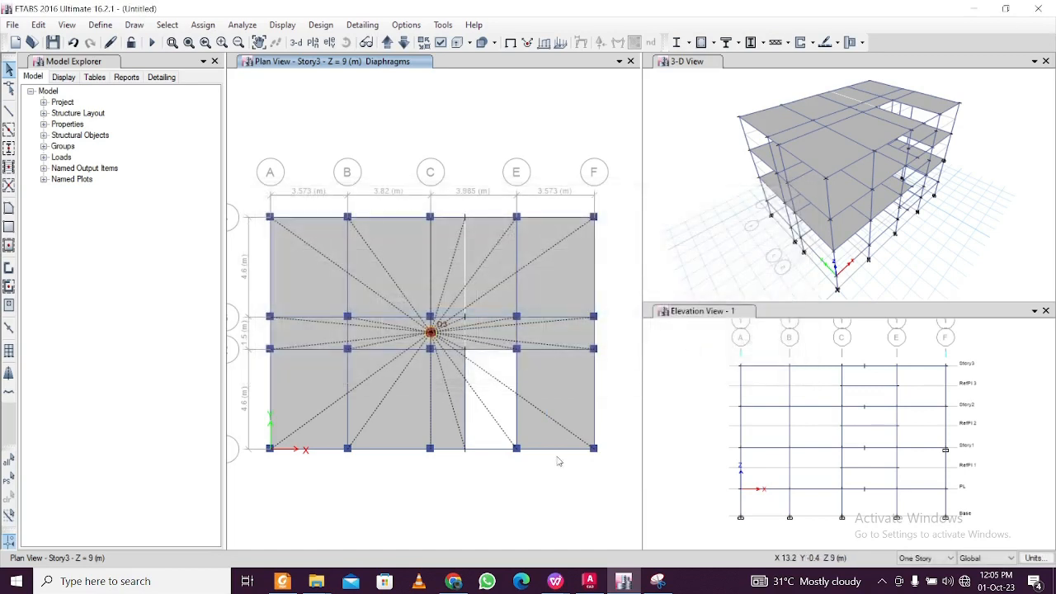
Switch to the ETABS Tutorial.pptx presentation and view the Dead Loads IS 875 Part-1 slide on floor finish in reading view
mouse_move(555, 581)
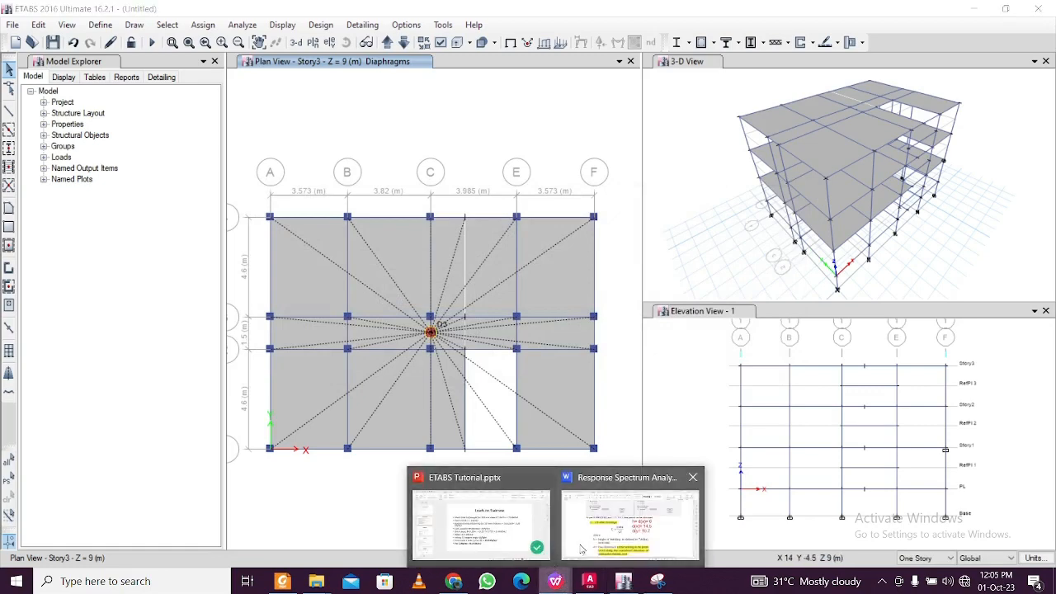
left_click(491, 518)
left_click(90, 343)
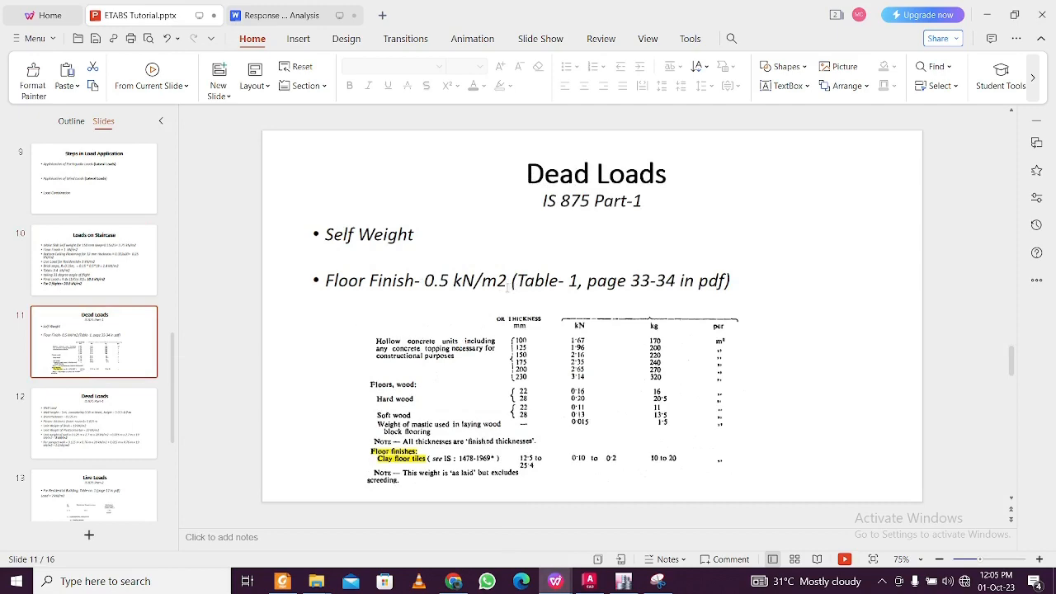
key("F5")
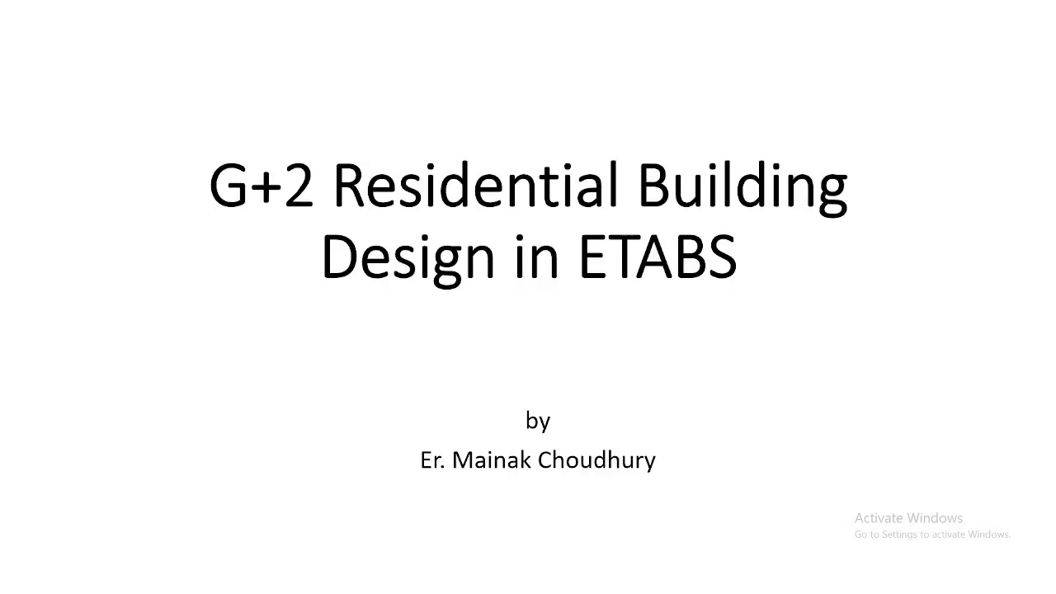
key("Escape")
scroll(123, 306, "down", 5)
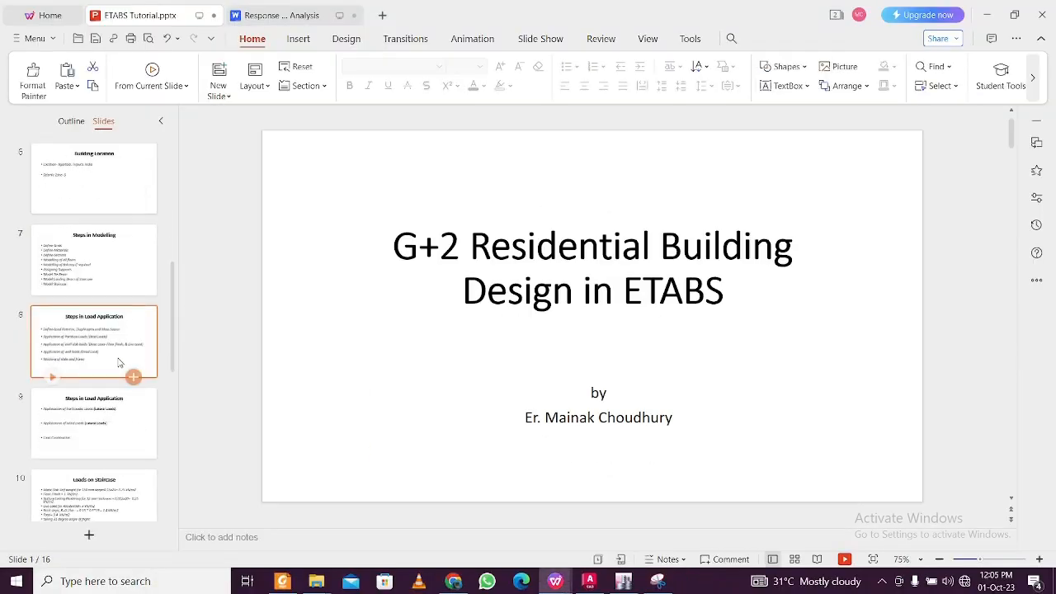
left_click(92, 450)
left_click(97, 504)
scroll(97, 507, "down", 3)
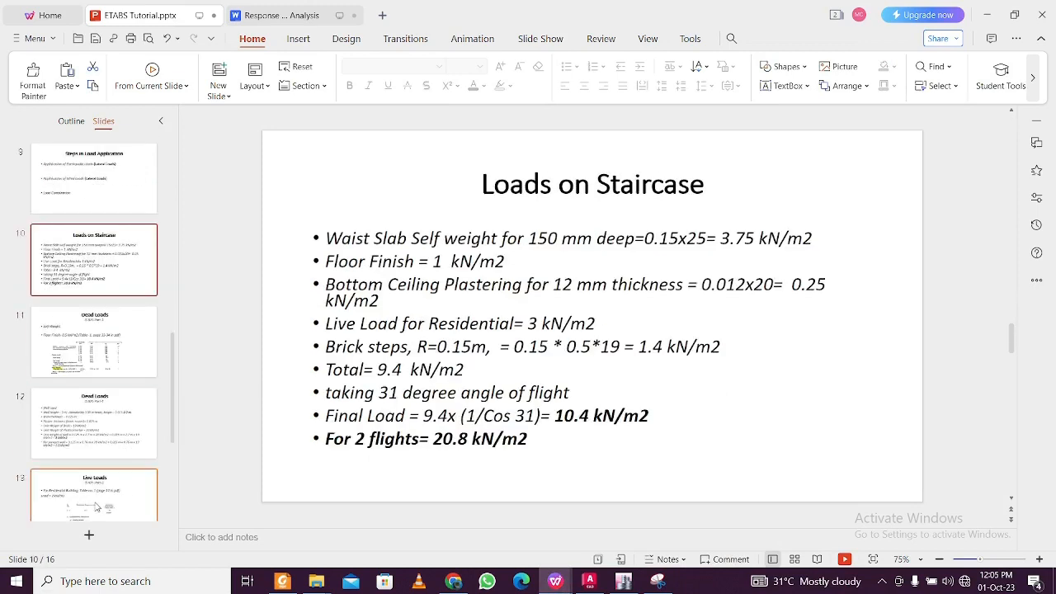
left_click(102, 350)
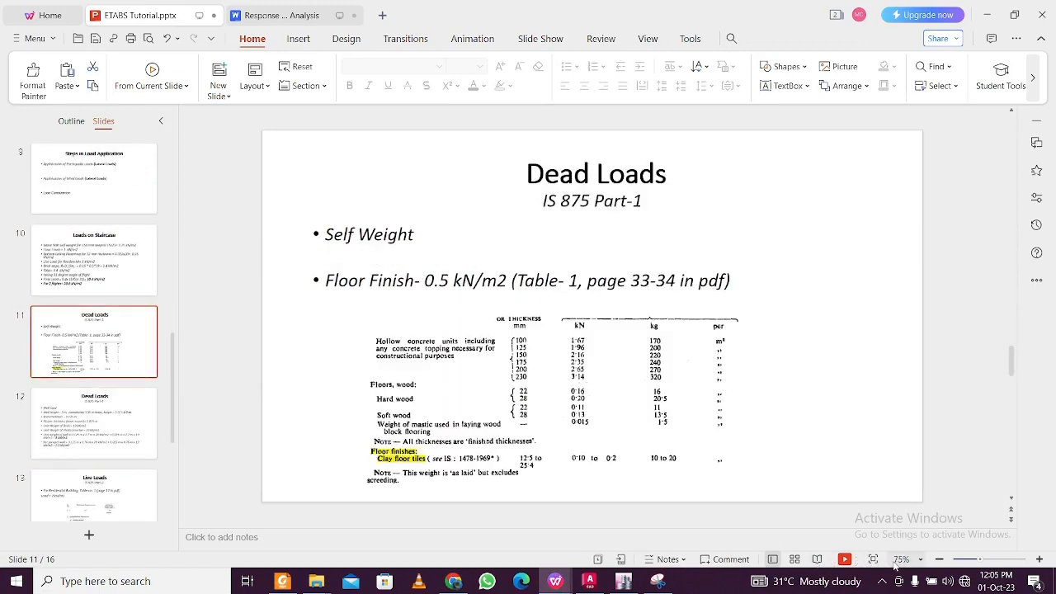
left_click(819, 560)
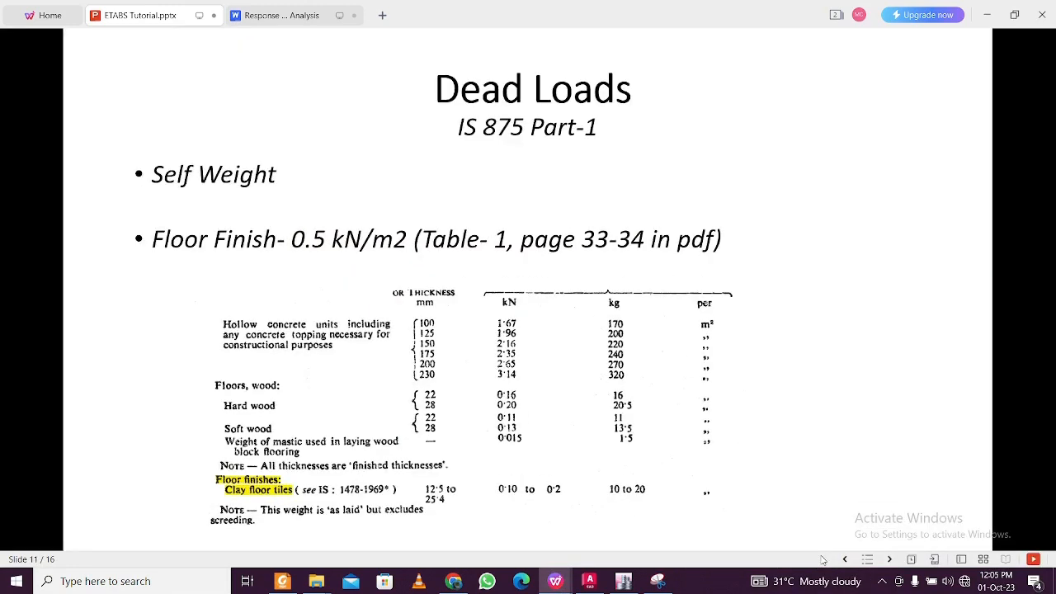
left_click(650, 319)
scroll(649, 318, "up", 1)
Switch to Foxit Reader and examine the ceiling, finishing and flooring unit weights in Table 2 of is.875.1.1987.pdf
left_click(282, 581)
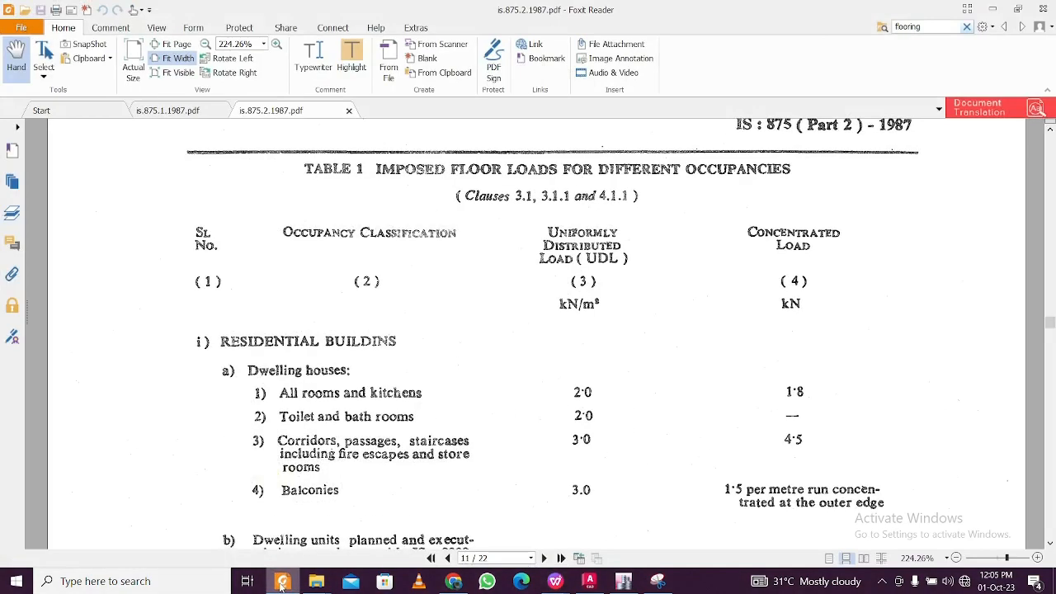
left_click(175, 113)
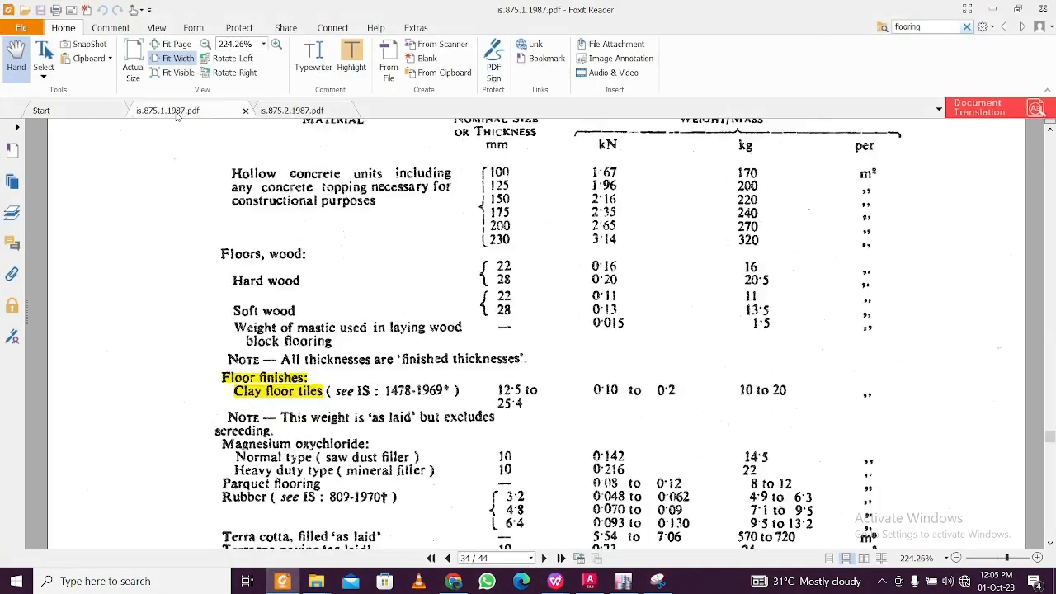
scroll(520, 368, "up", 10)
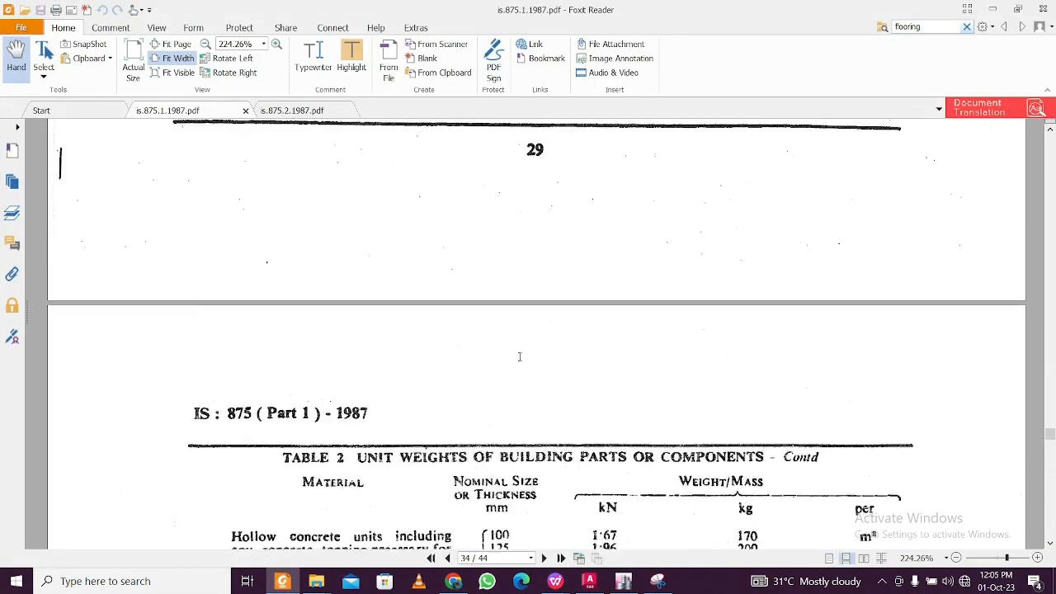
scroll(520, 356, "up", 5)
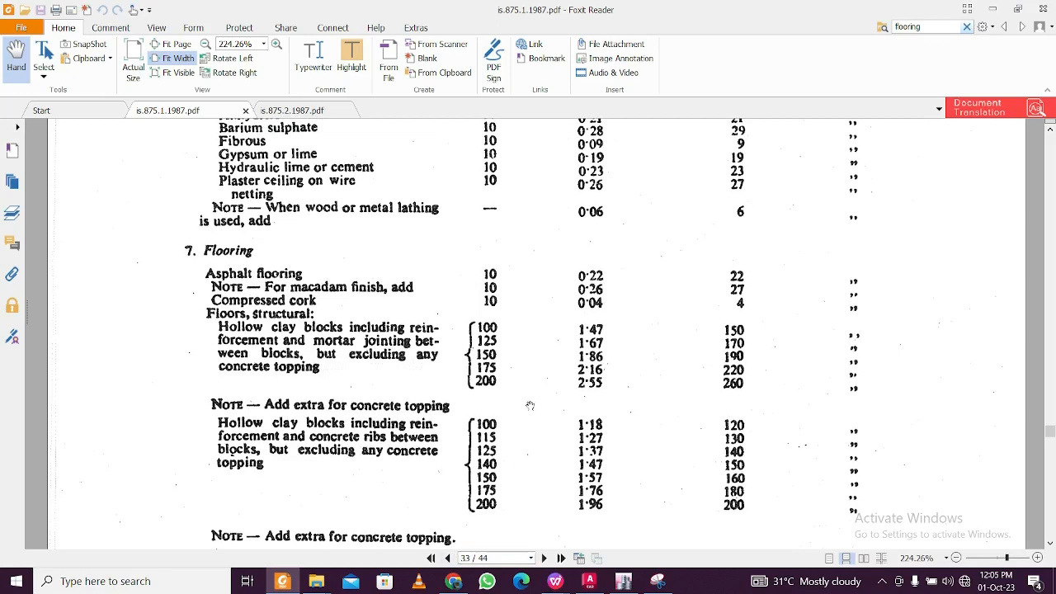
scroll(529, 406, "down", 1)
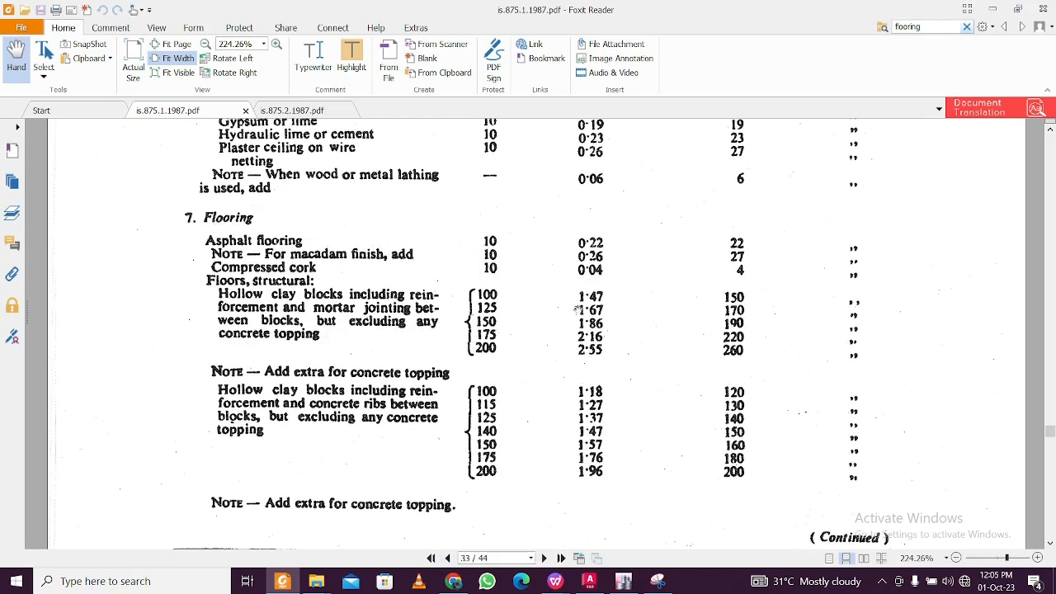
scroll(578, 310, "up", 10)
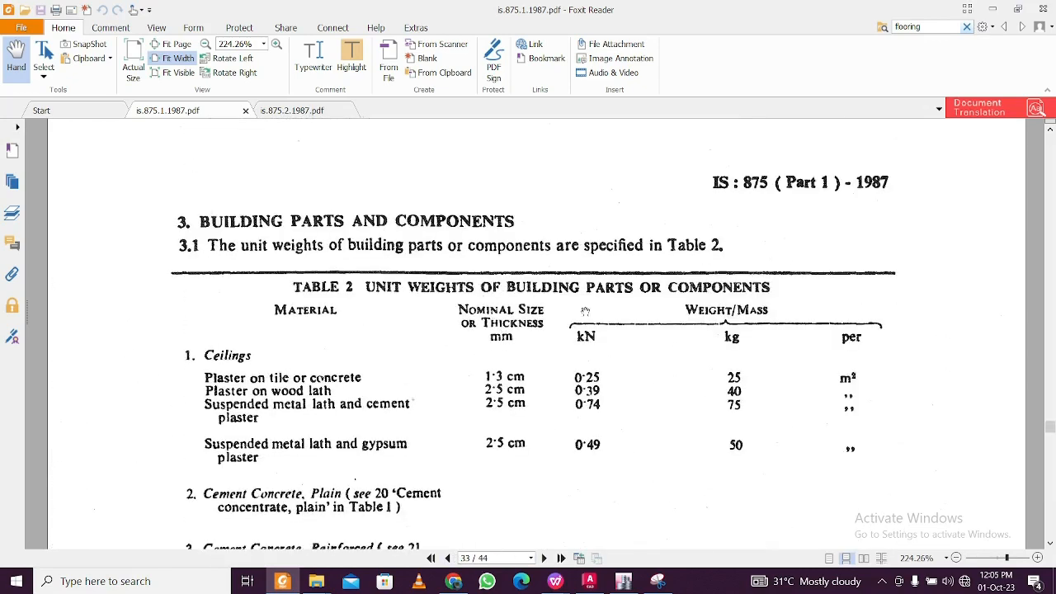
scroll(829, 373, "down", 6)
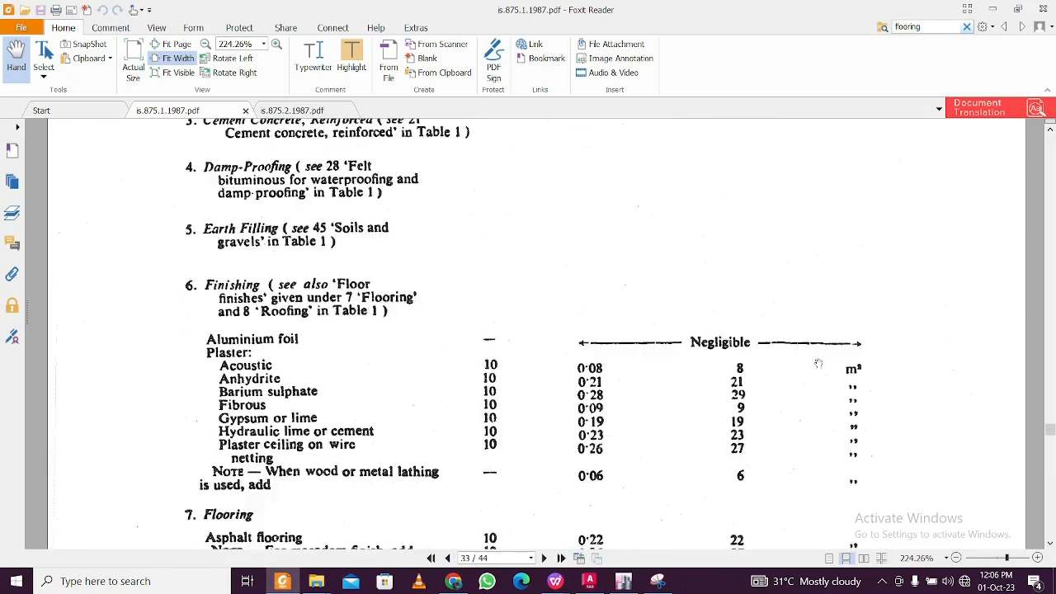
scroll(775, 373, "down", 3)
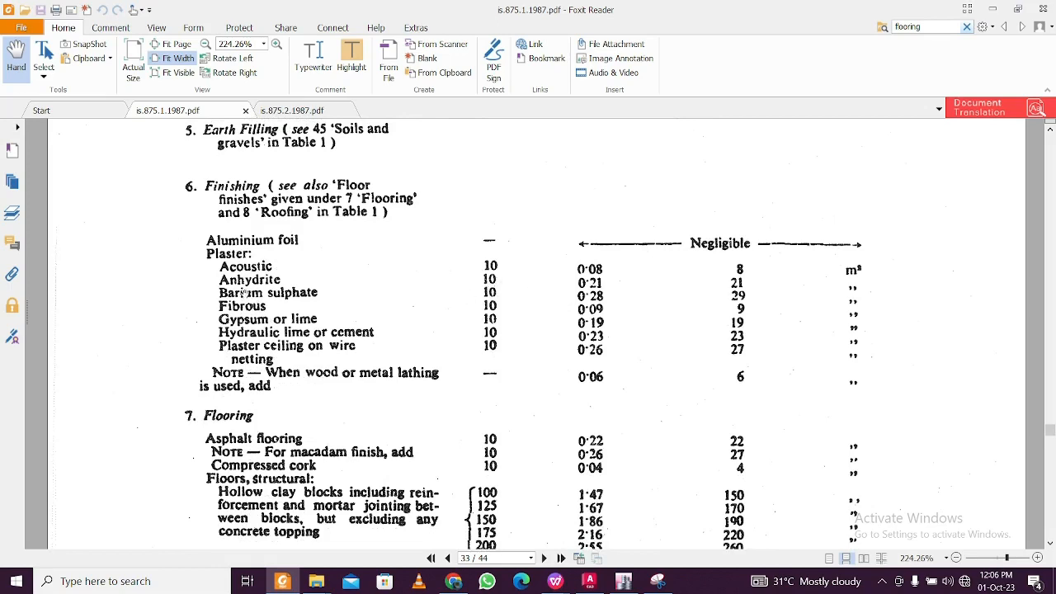
scroll(534, 326, "down", 3)
scroll(535, 327, "down", 1)
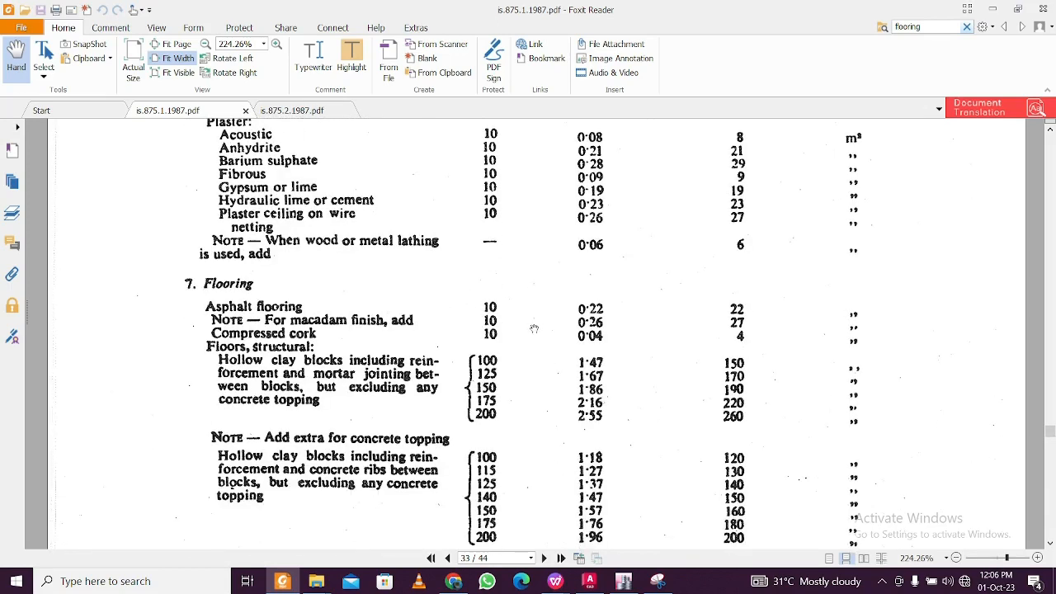
Examine the flooring and floor finishes unit weights, including clay floor tiles, in Table 2 of is.875.1.1987.pdf
scroll(594, 302, "down", 2)
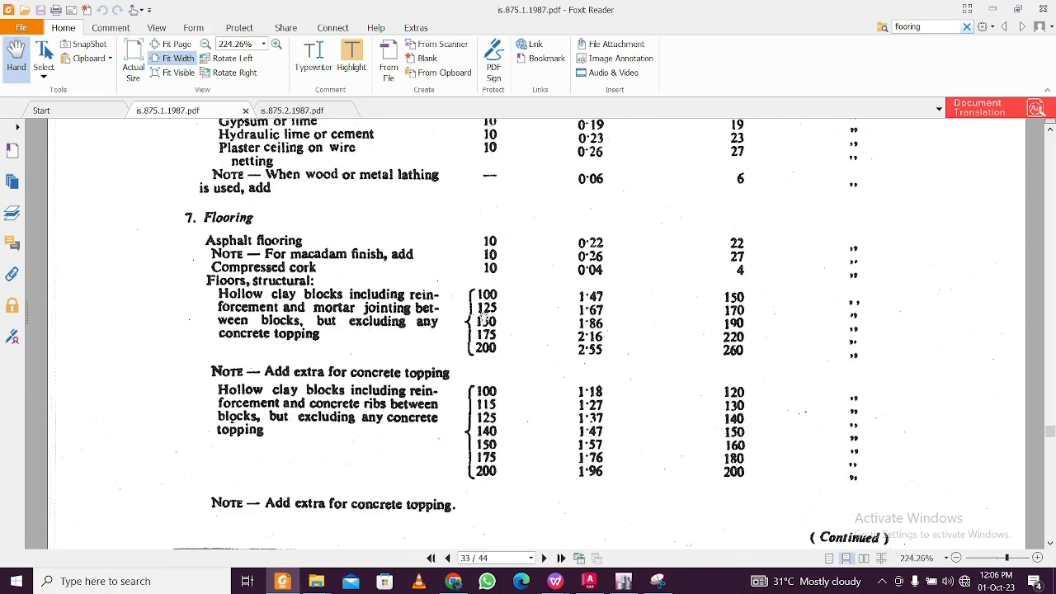
scroll(577, 277, "down", 20)
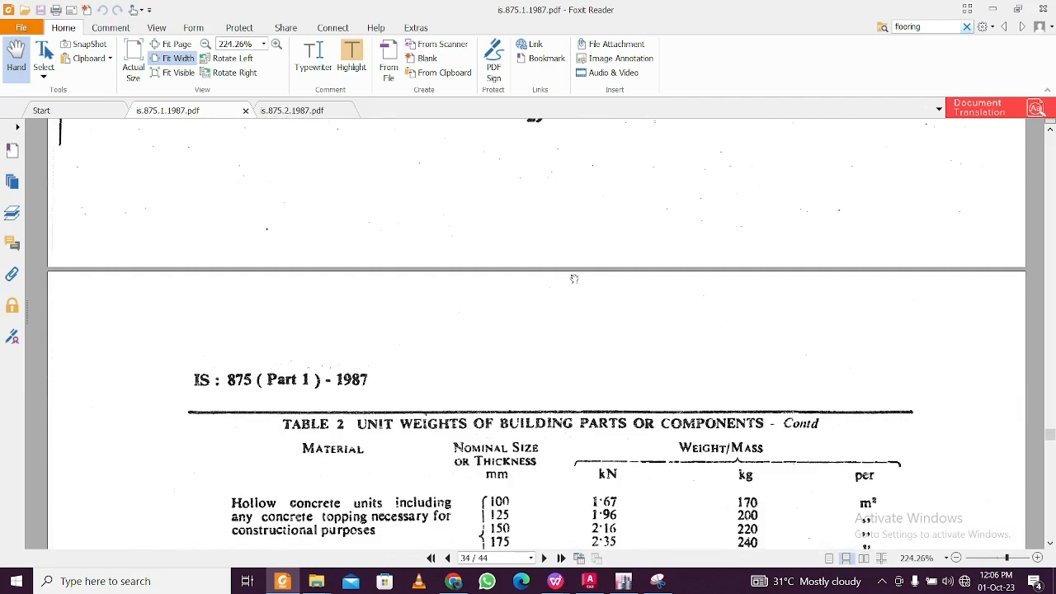
scroll(356, 419, "down", 2)
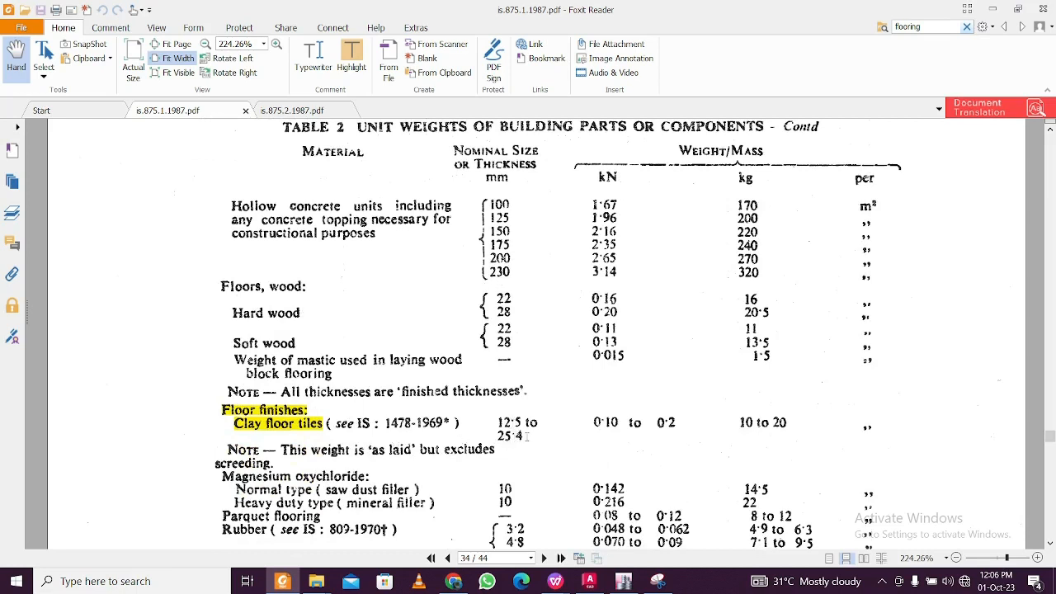
left_click_drag(527, 436, 473, 419)
left_click(535, 446)
scroll(678, 427, "up", 1)
scroll(678, 427, "down", 2)
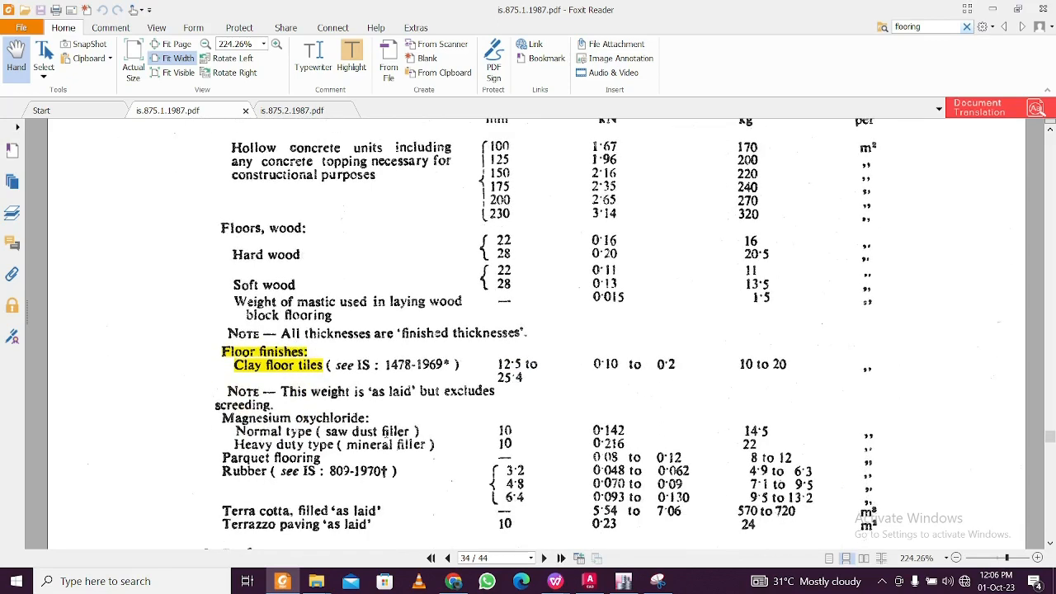
scroll(386, 433, "down", 2)
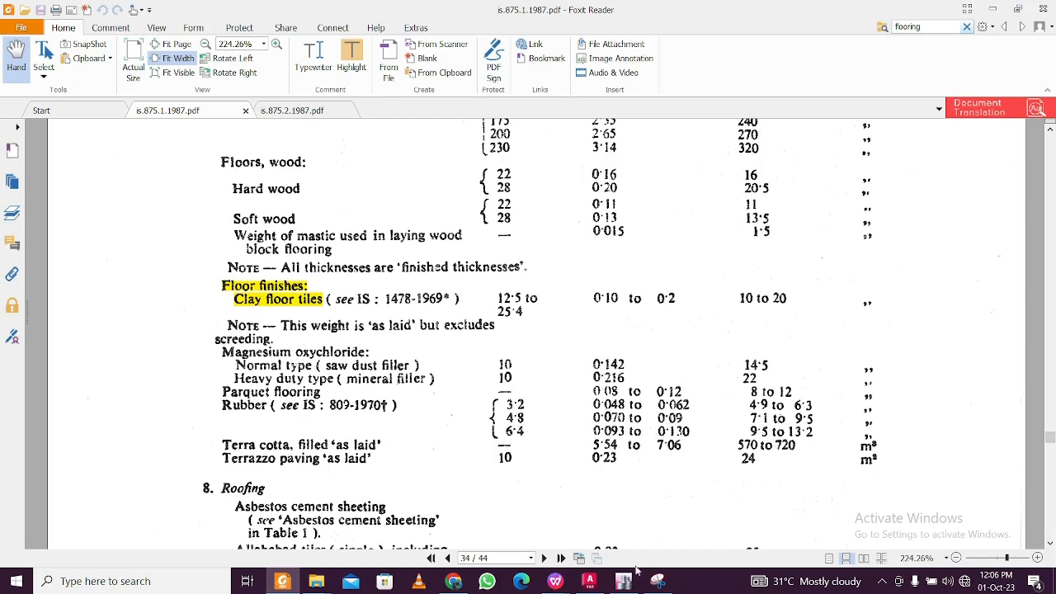
Switch to the ETABS Tutorial.pptx presentation and view the Dead Loads slides on wall load and floor finish
mouse_move(555, 581)
left_click(630, 526)
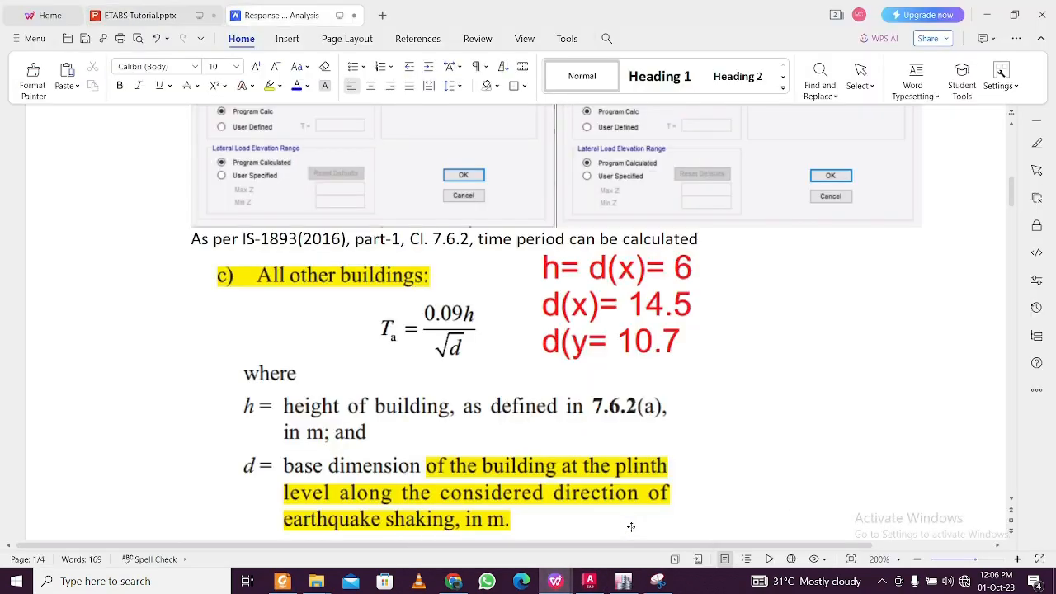
mouse_move(555, 581)
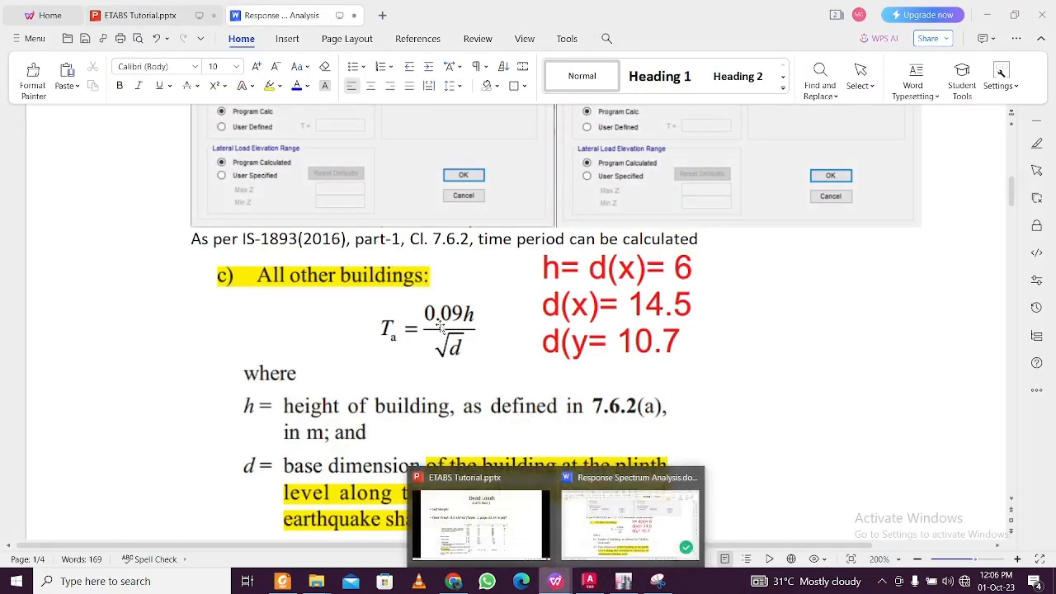
left_click(474, 528)
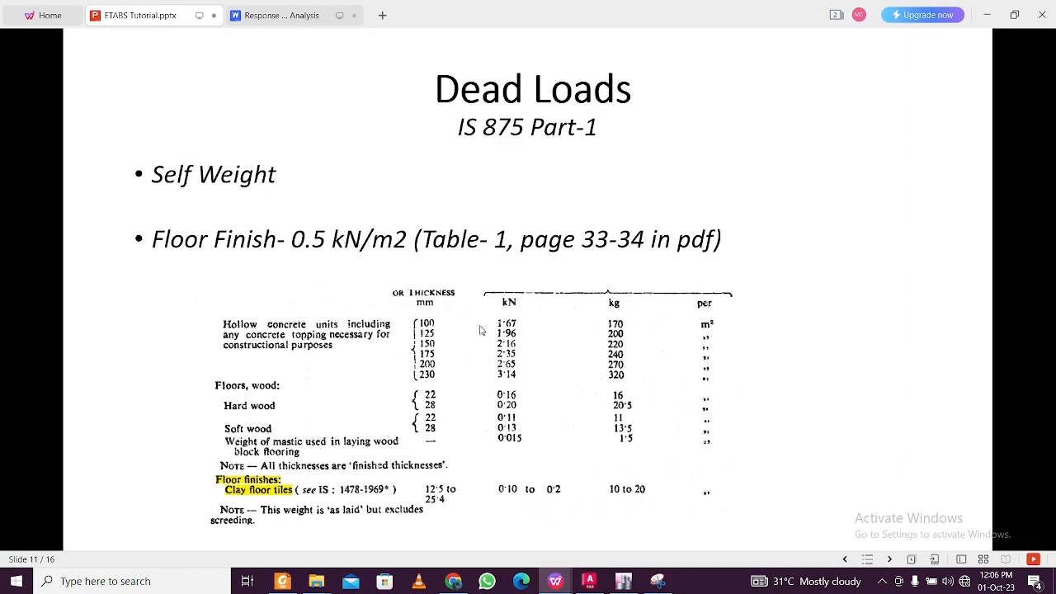
key("Right")
key("Right")
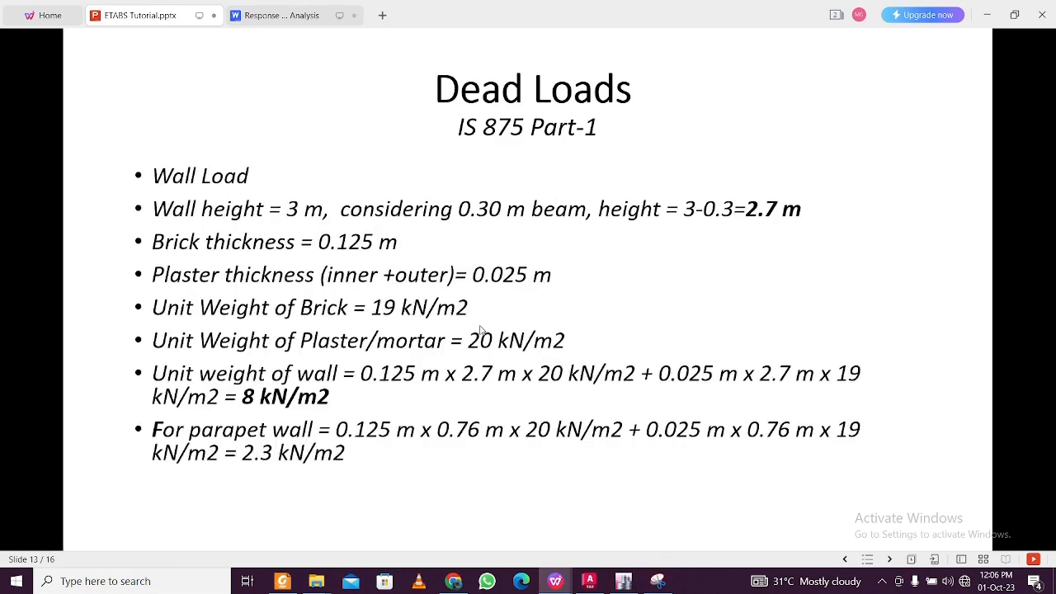
key("Left")
key("Left")
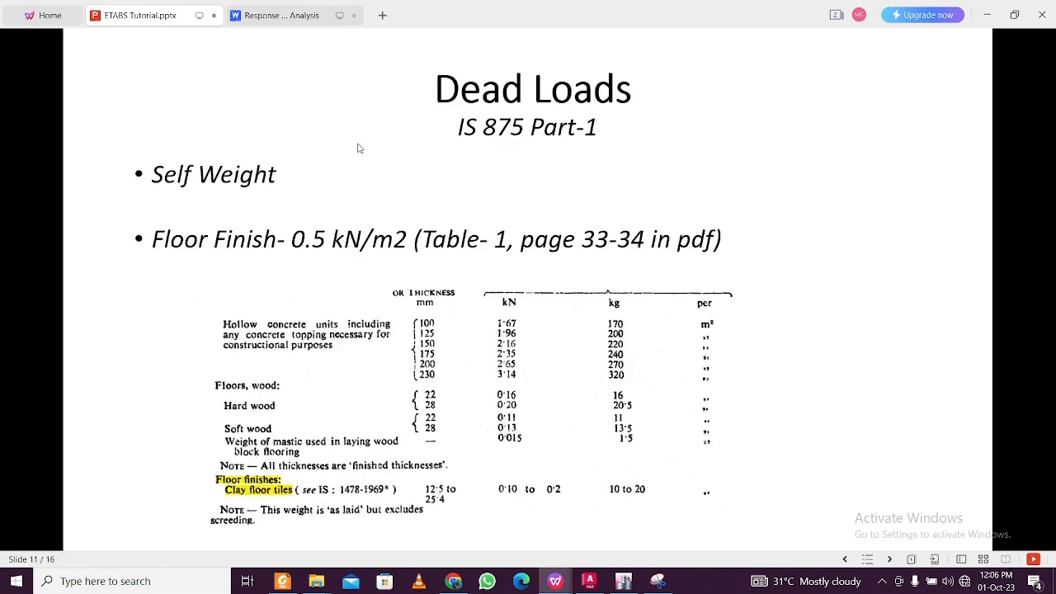
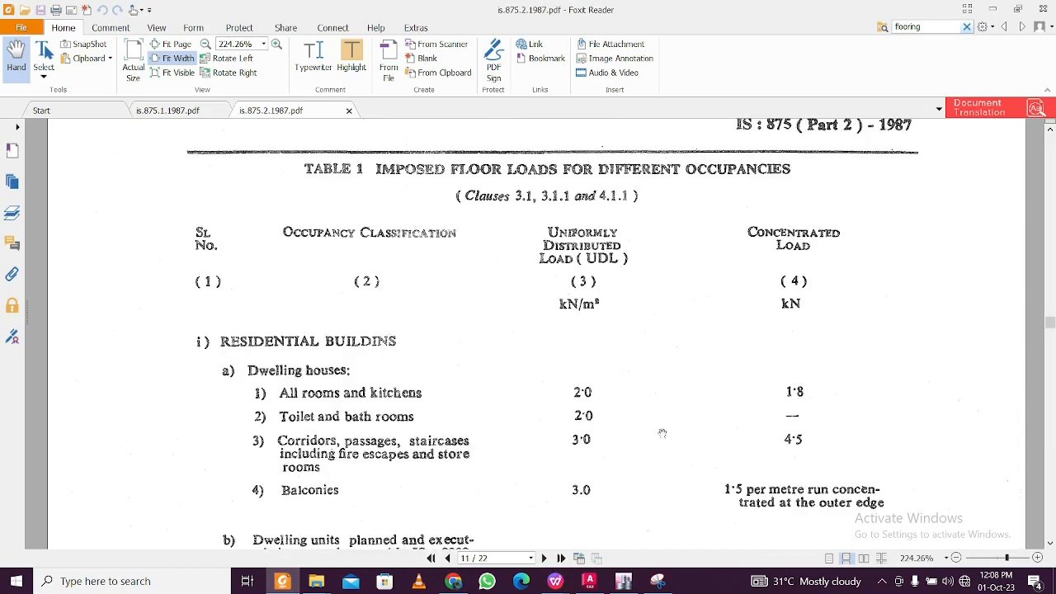
Examine the imposed floor loads for residential buildings in Table 1 of is.875.2.1987.pdf
scroll(642, 396, "down", 10)
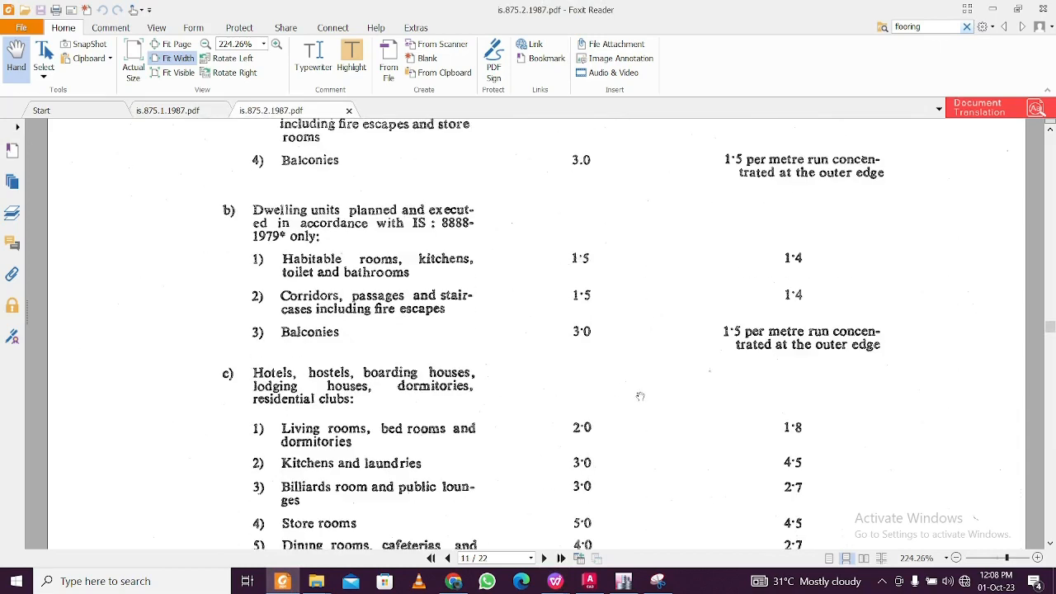
scroll(606, 288, "up", 10)
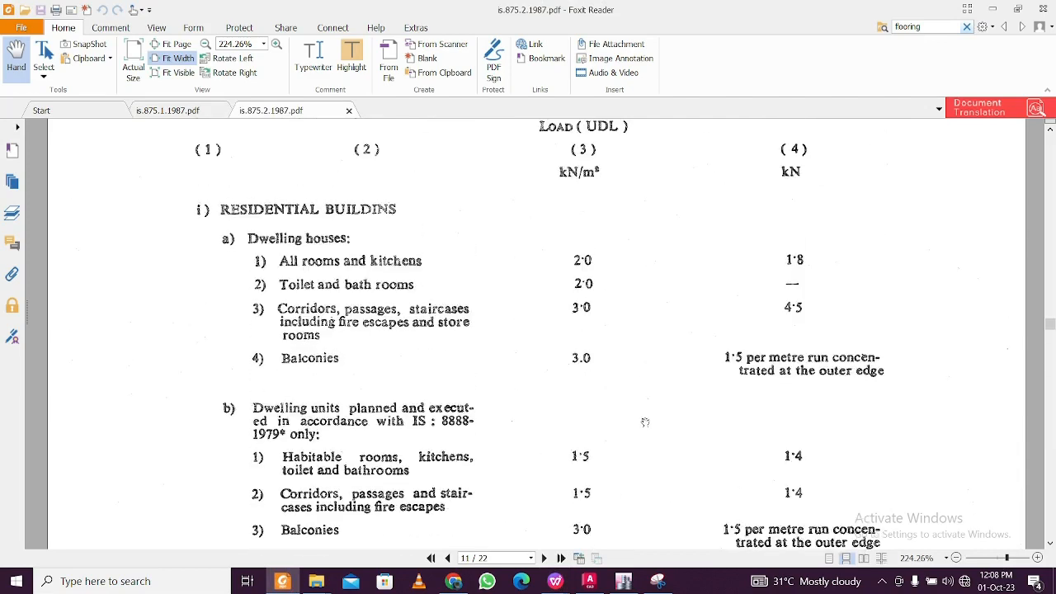
scroll(607, 283, "down", 2)
scroll(607, 284, "up", 2)
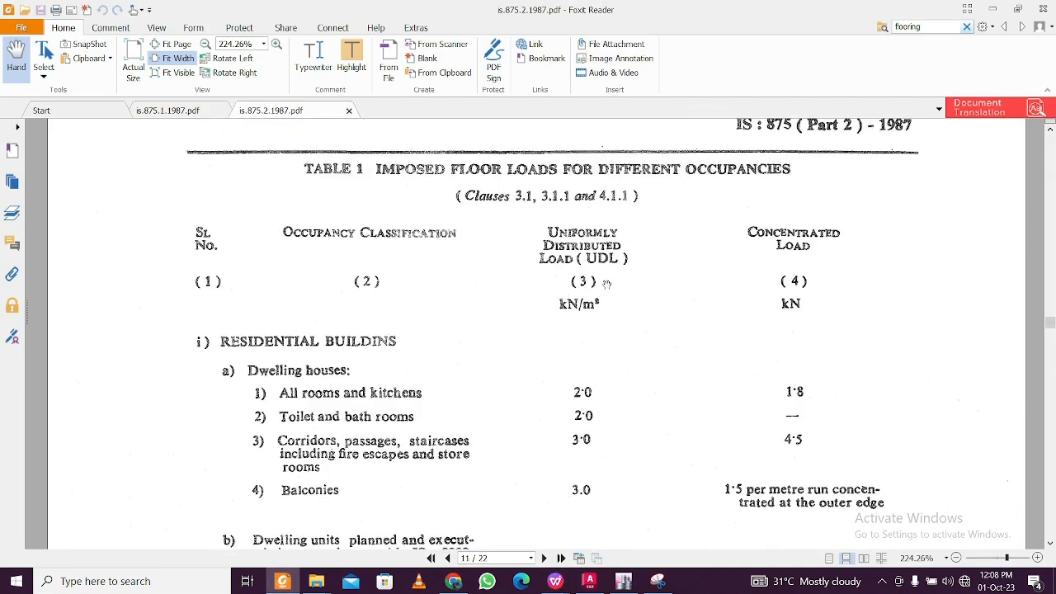
Switch to the ETABS Tutorial.pptx presentation and view the Live Loads IS 875 Part-2 slide for residential buildings
left_click(991, 12)
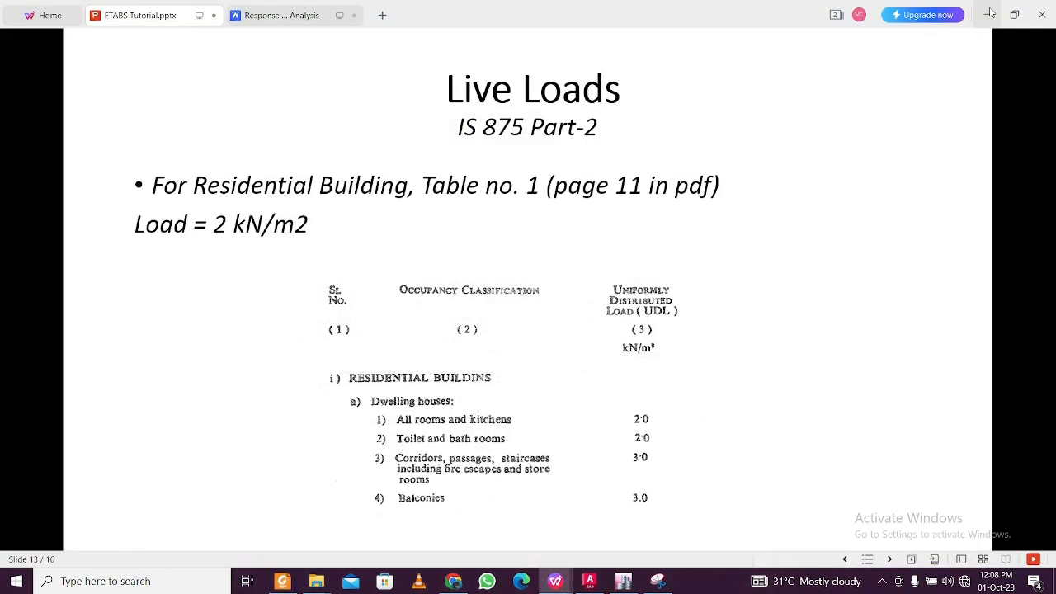
scroll(646, 195, "down", 2)
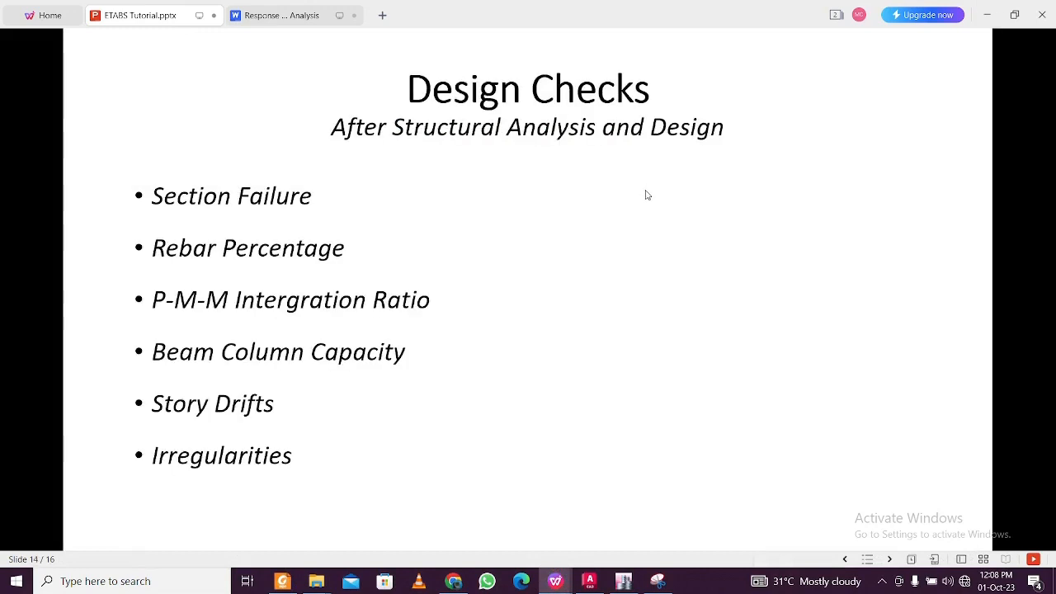
scroll(647, 194, "up", 1)
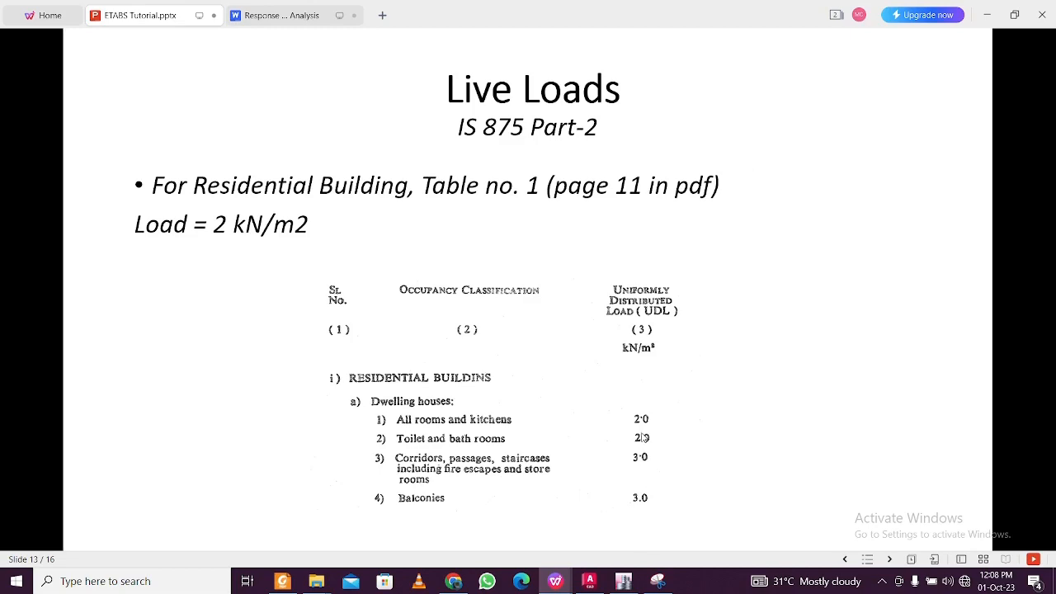
Switch to the Response Spectrum Analysis document and look through its IS 1893:2016 seismic load pattern settings for both lateral directions
left_click(624, 577)
left_click(625, 577)
left_click(281, 15)
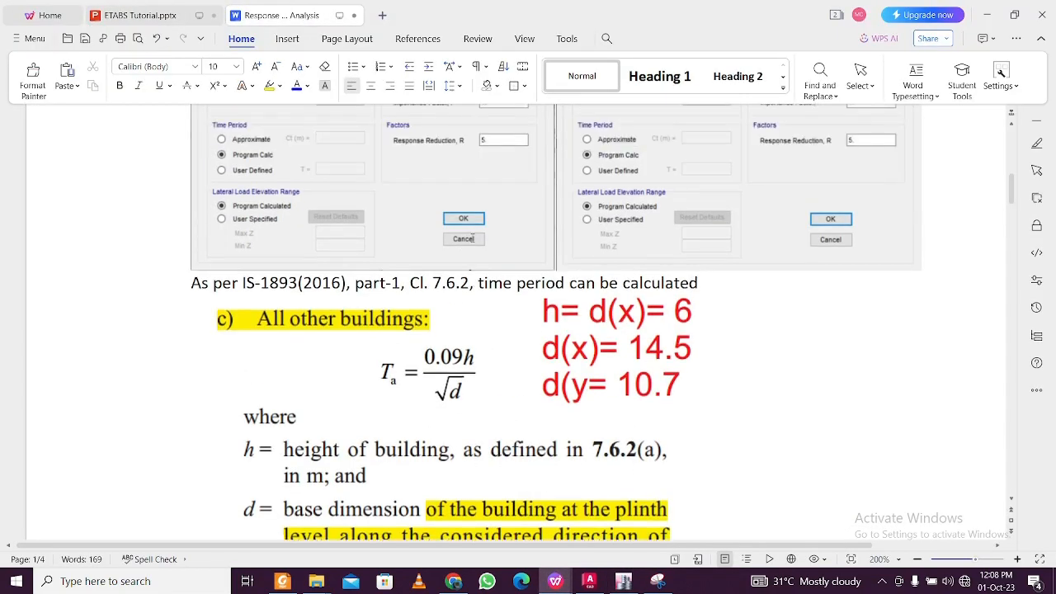
scroll(472, 237, "up", 3)
scroll(472, 238, "up", 5)
scroll(472, 239, "down", 4)
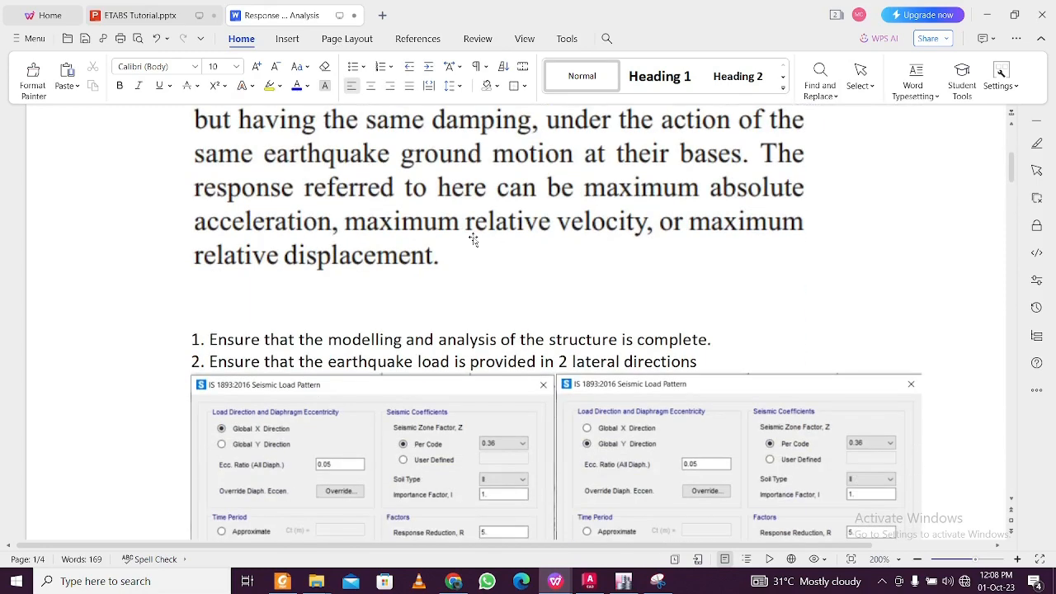
scroll(472, 238, "down", 1)
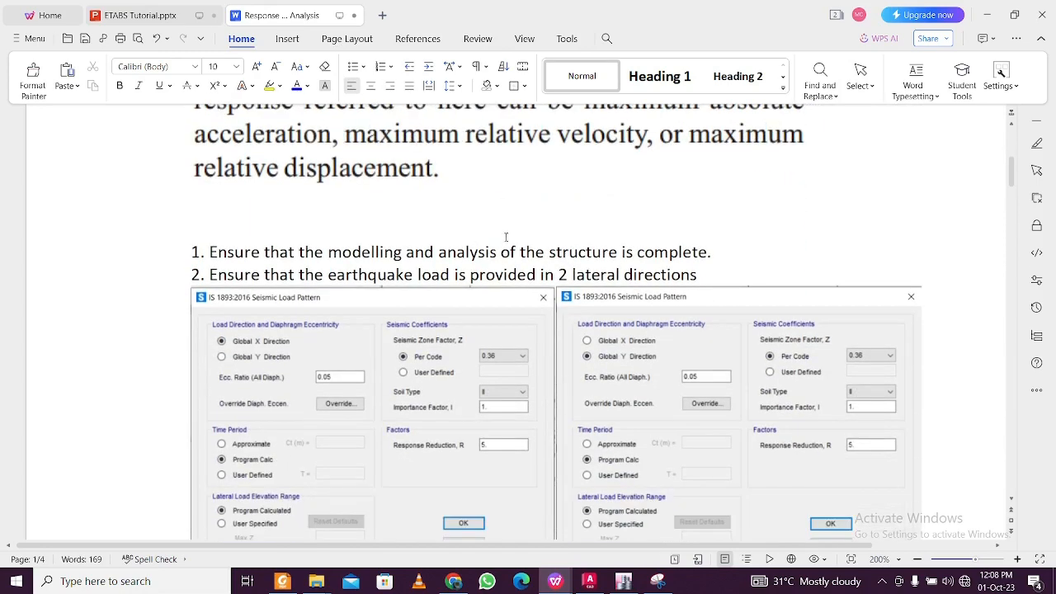
left_click(989, 16)
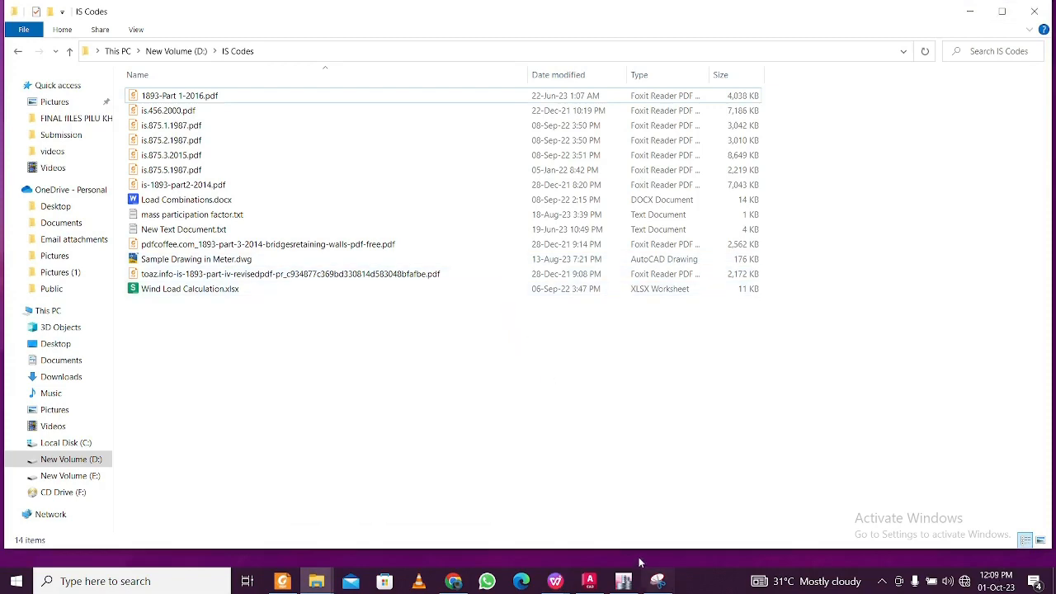
Switch to ETABS and review the Live and Other Dead entries in the load pattern definitions
left_click(622, 581)
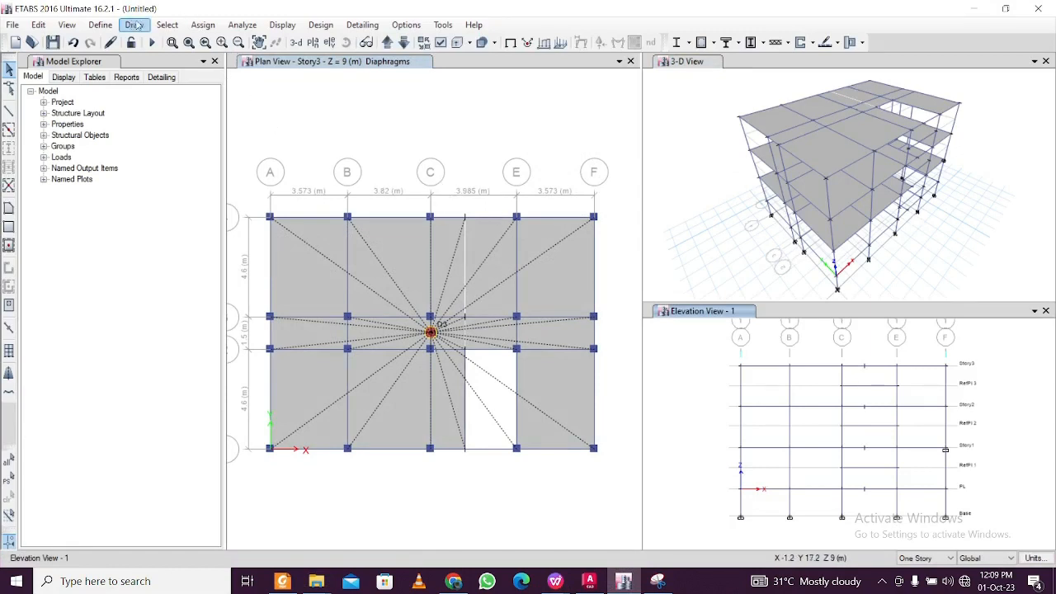
left_click(110, 25)
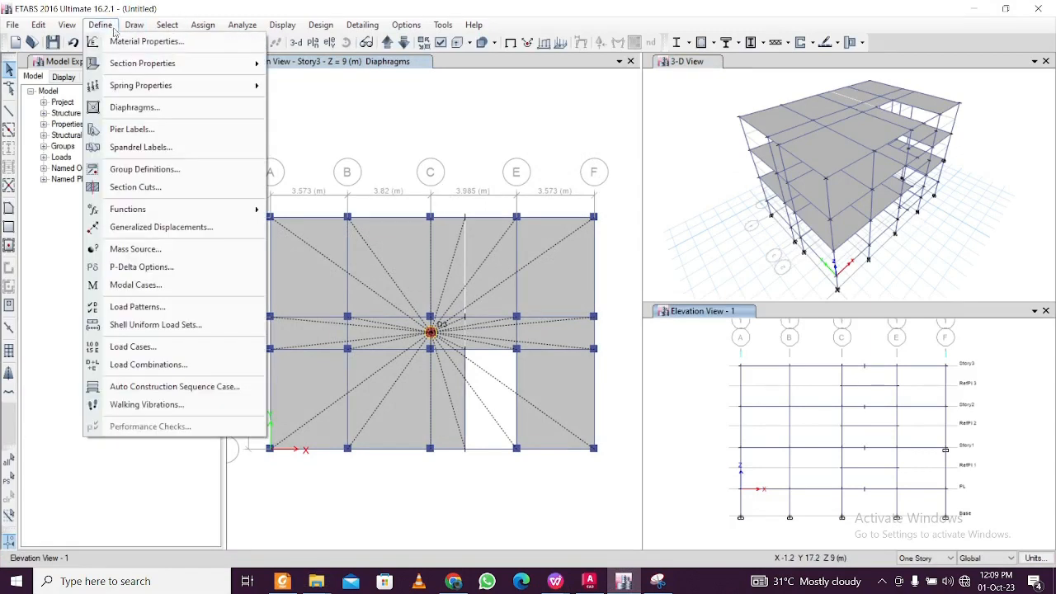
left_click(162, 308)
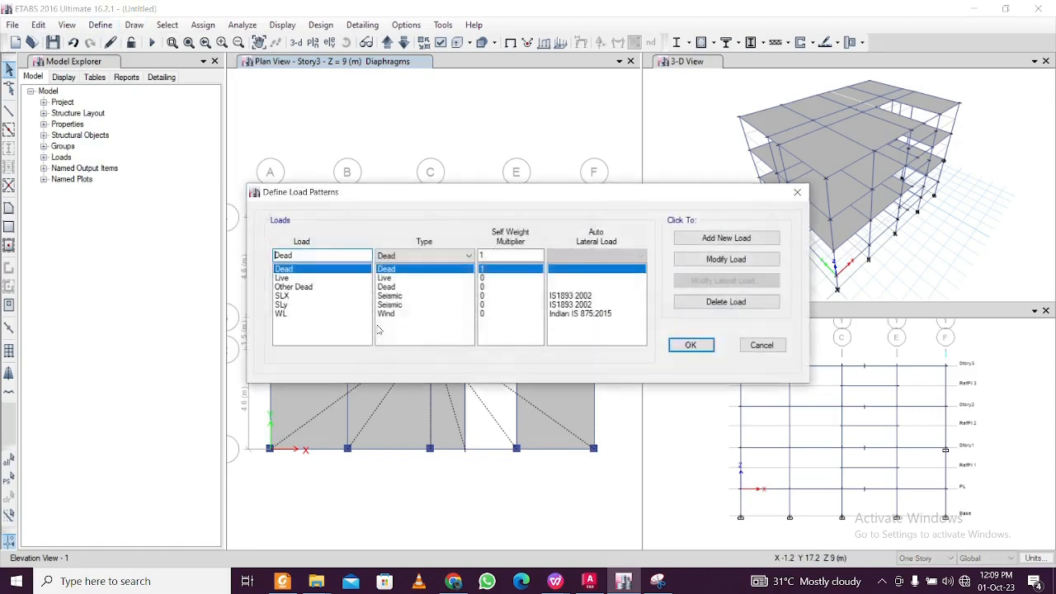
left_click(285, 278)
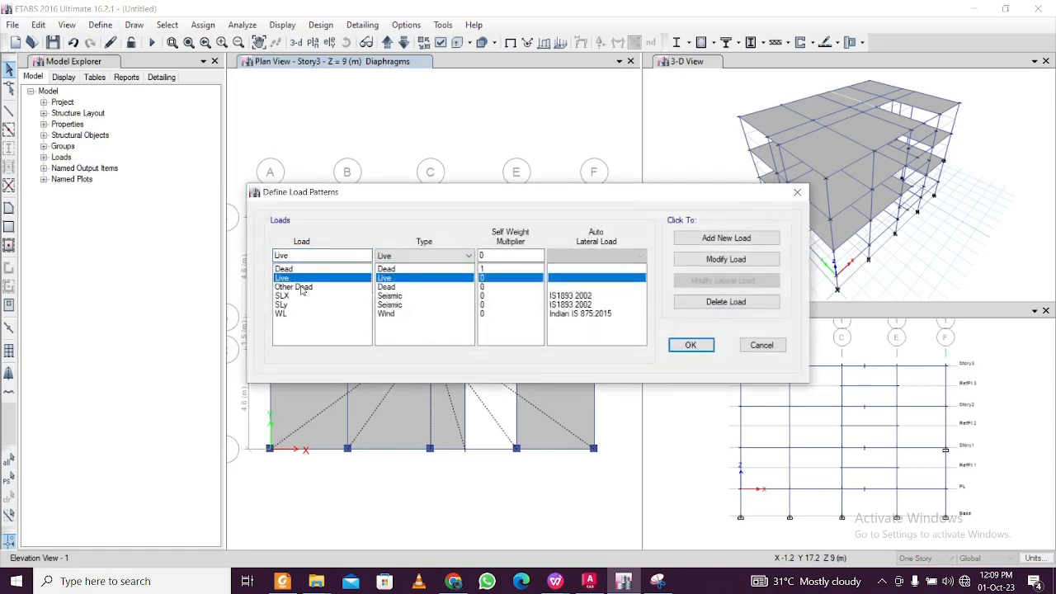
left_click(319, 288)
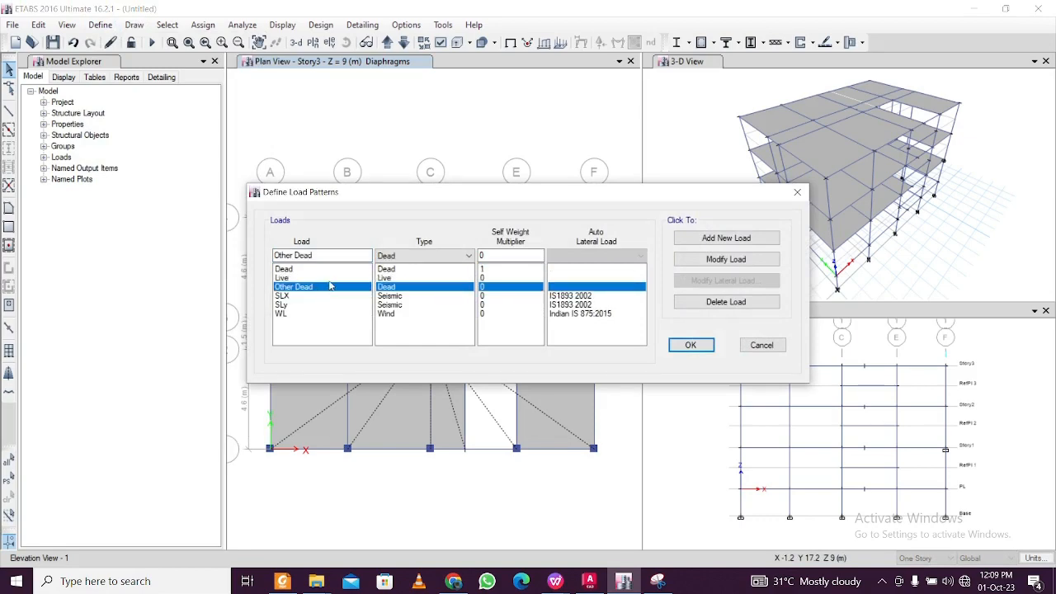
left_click(796, 192)
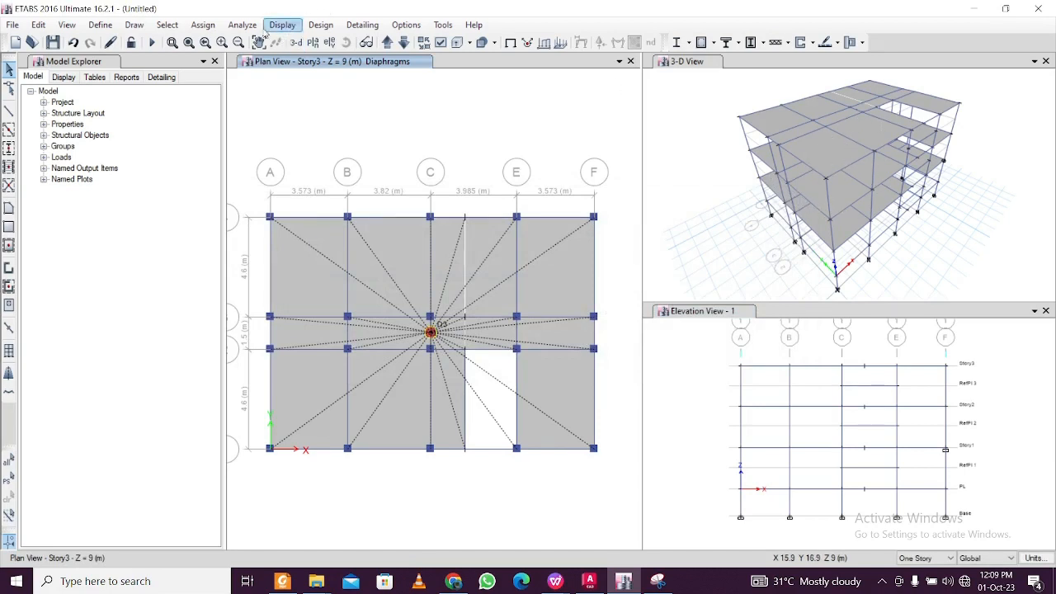
Select all slabs in the model that have the Slab 125 mm section property
left_click(179, 29)
mouse_move(179, 43)
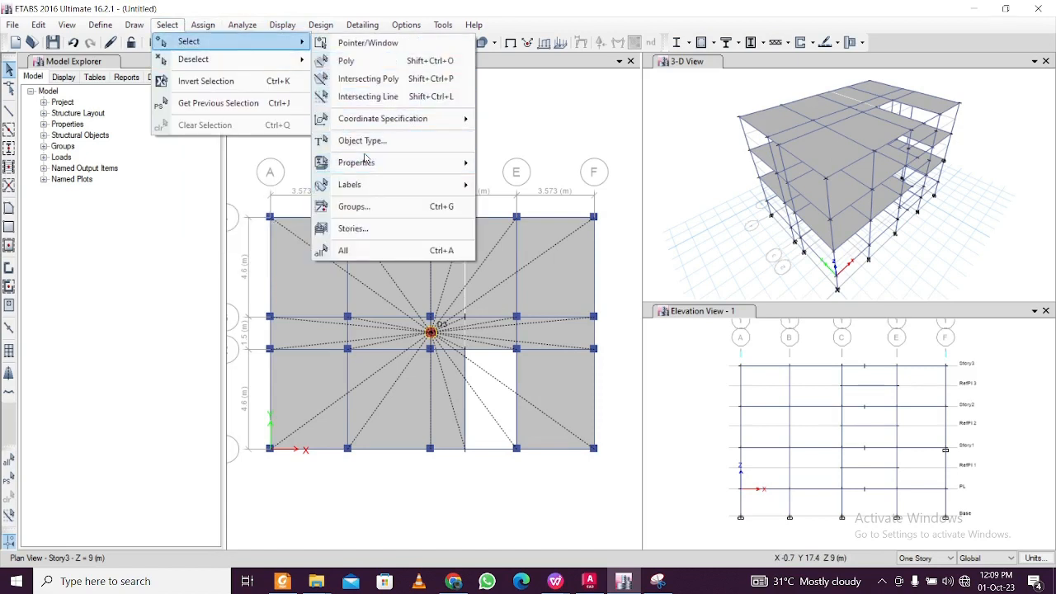
mouse_move(366, 161)
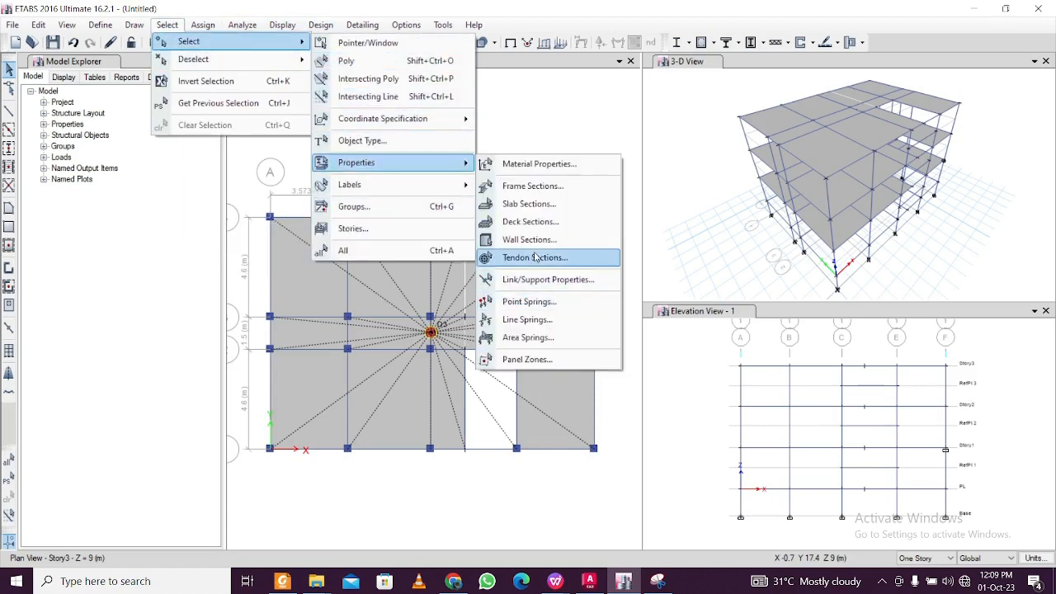
left_click(539, 205)
left_click(472, 204)
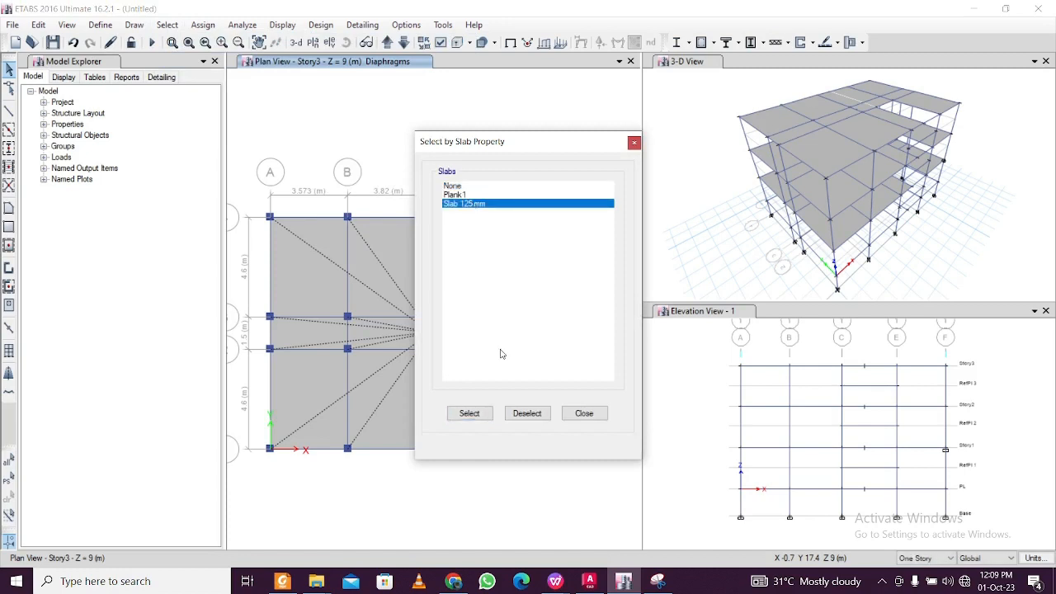
left_click(470, 413)
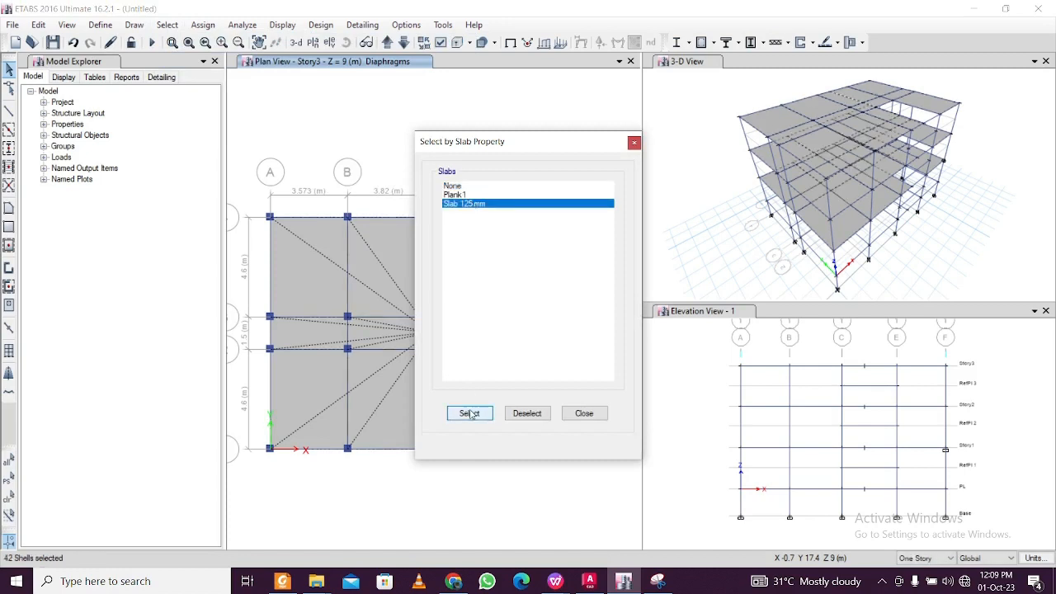
left_click(584, 413)
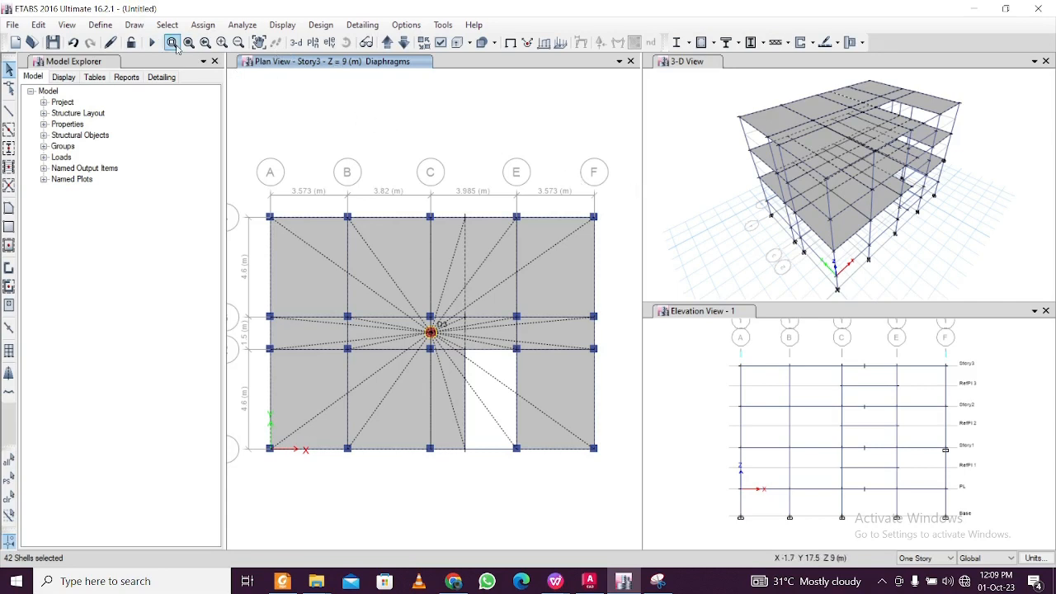
Assign a uniform gravity load of 0.5 kN/m² under the Other Dead pattern to the selected slabs, replacing existing loads
left_click(203, 25)
mouse_move(241, 79)
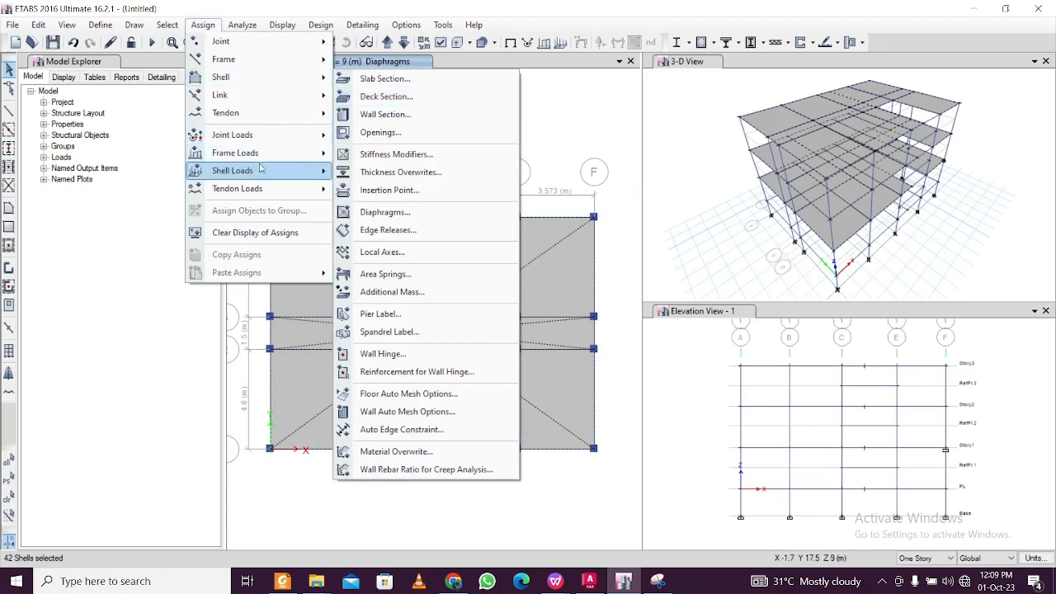
mouse_move(342, 188)
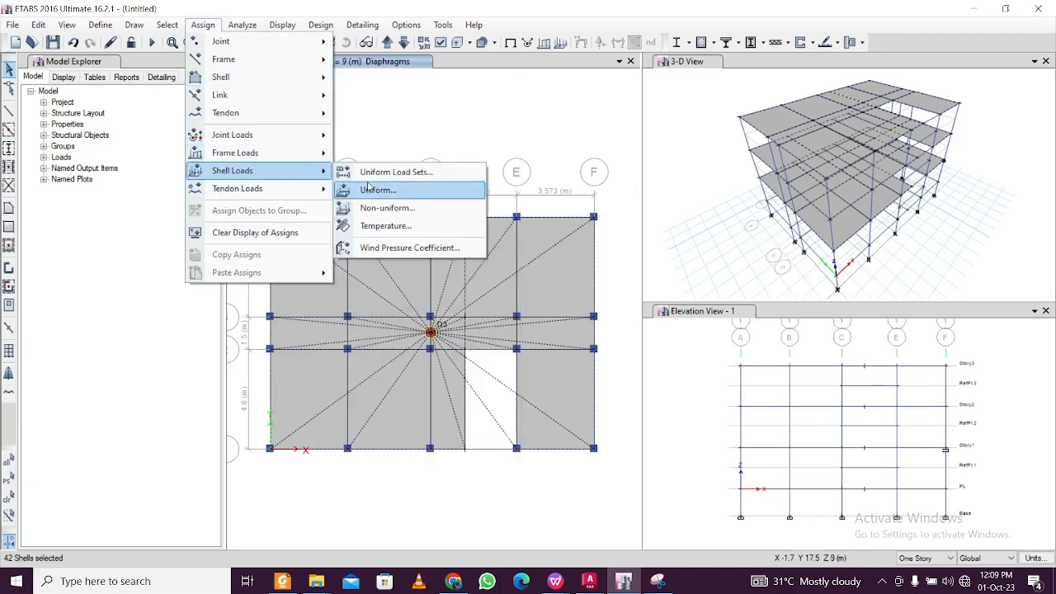
left_click(372, 192)
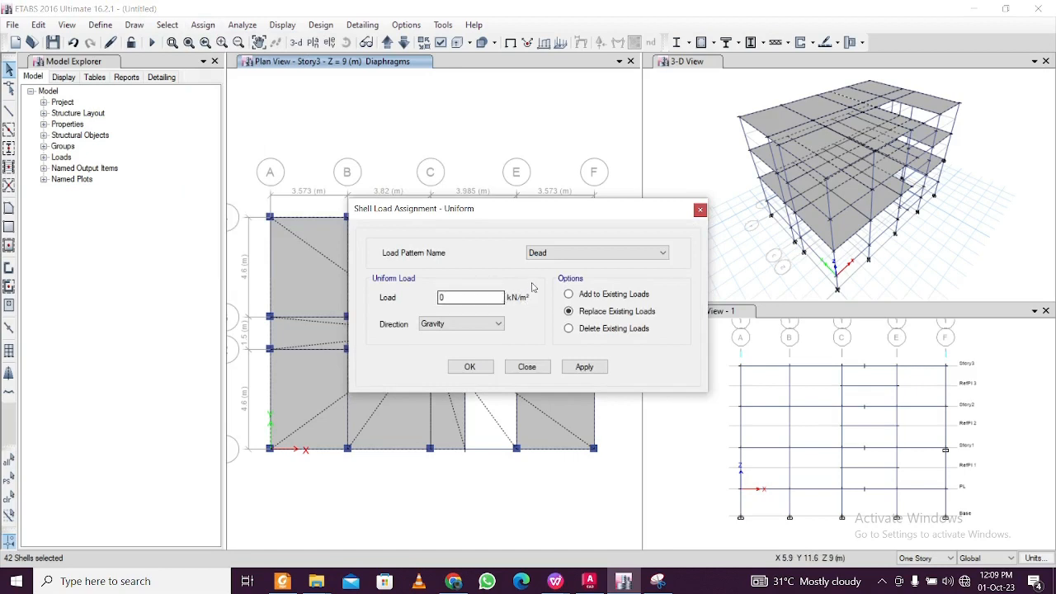
left_click(561, 253)
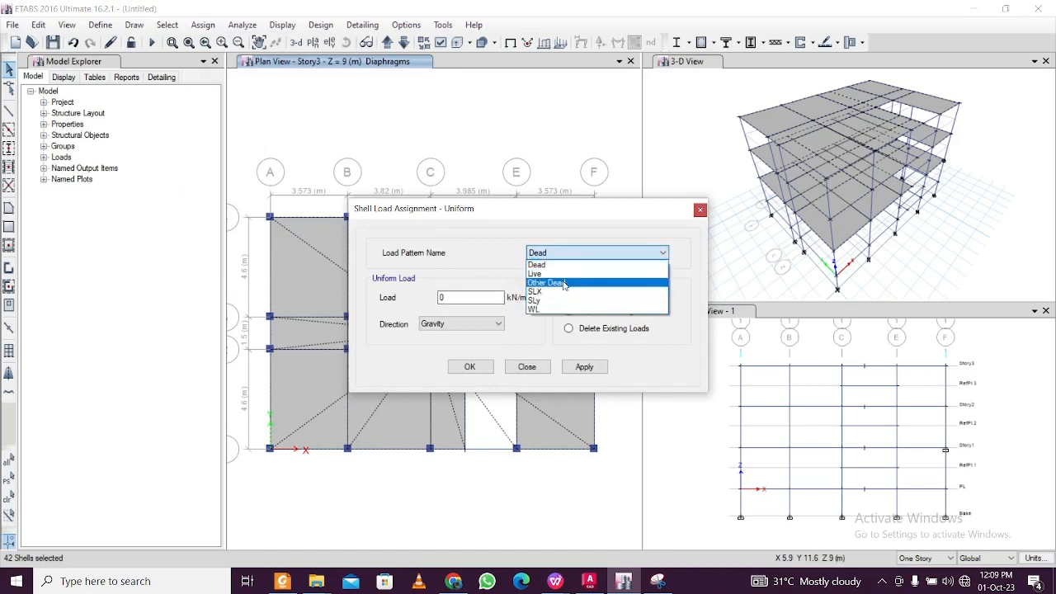
left_click(544, 283)
left_click(464, 294)
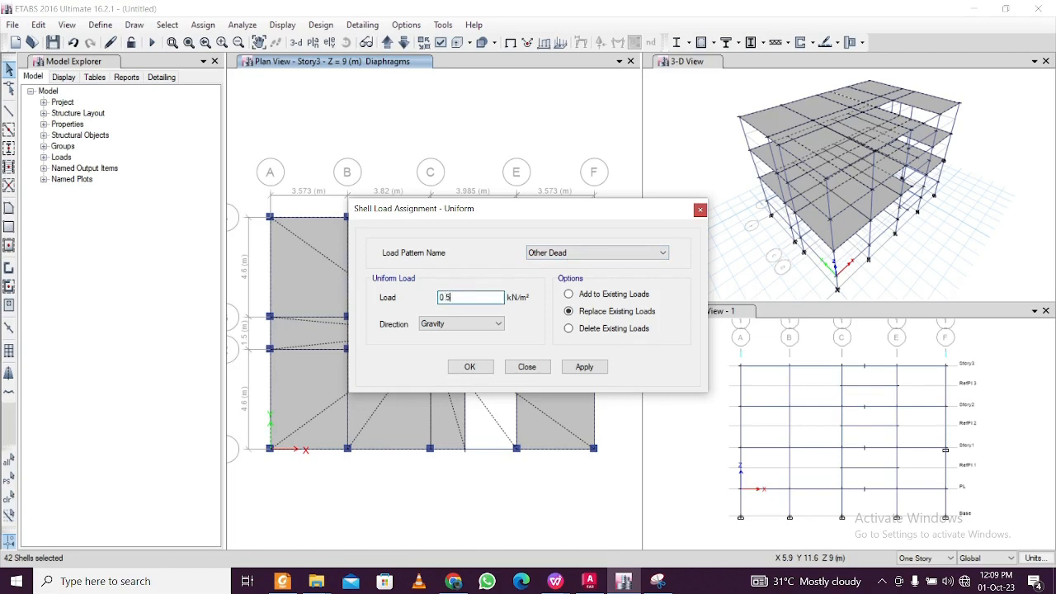
key("Tab")
left_click(584, 368)
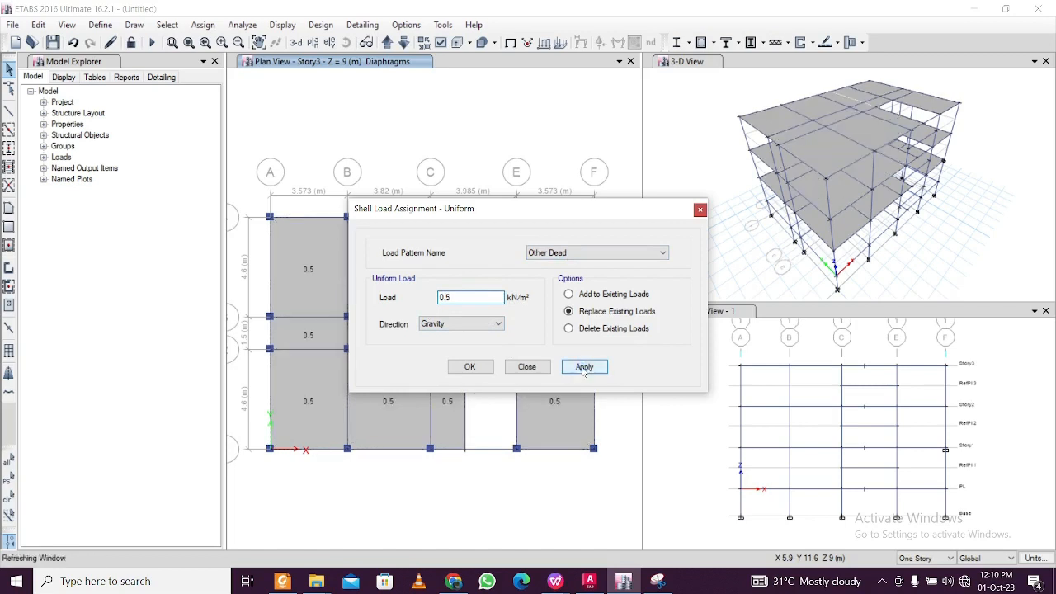
Try to apply a uniform load of 2 kN/m² under the Live pattern to the slabs and close the load assignment
left_click(568, 253)
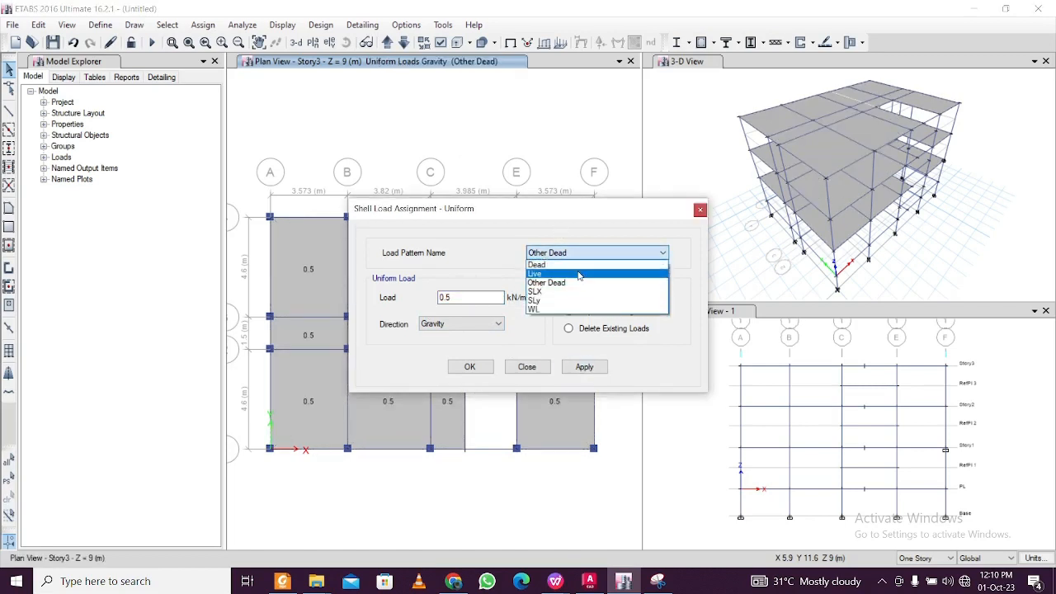
left_click(580, 275)
key("Tab")
type("2")
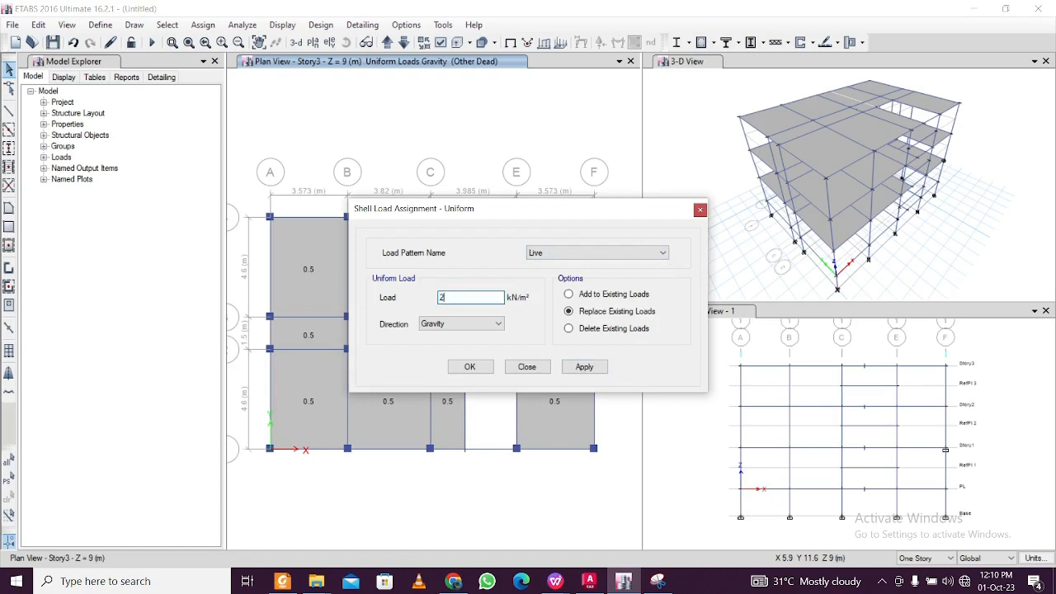
left_click(593, 370)
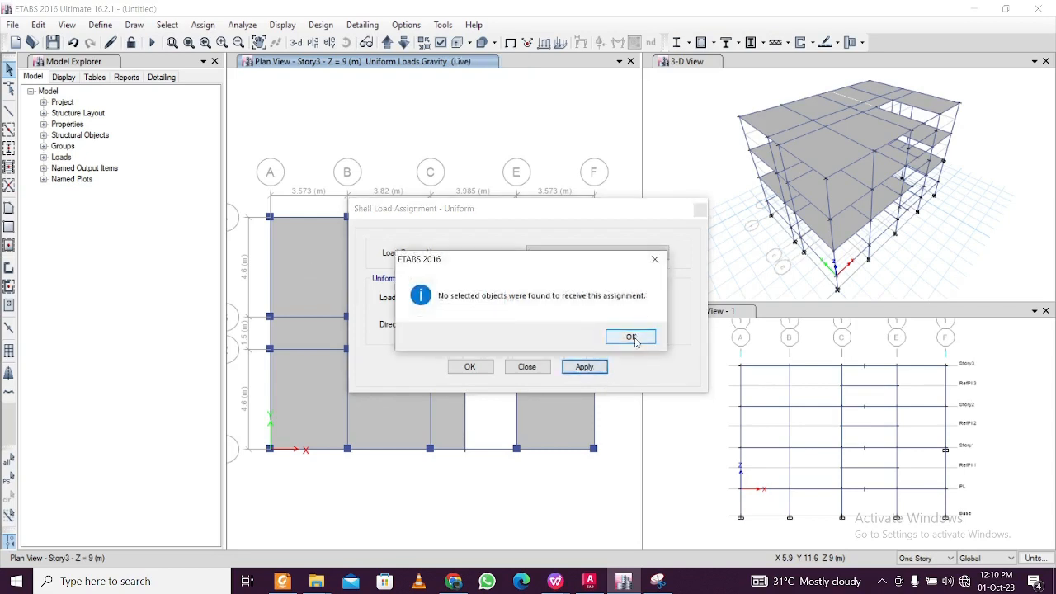
left_click(631, 338)
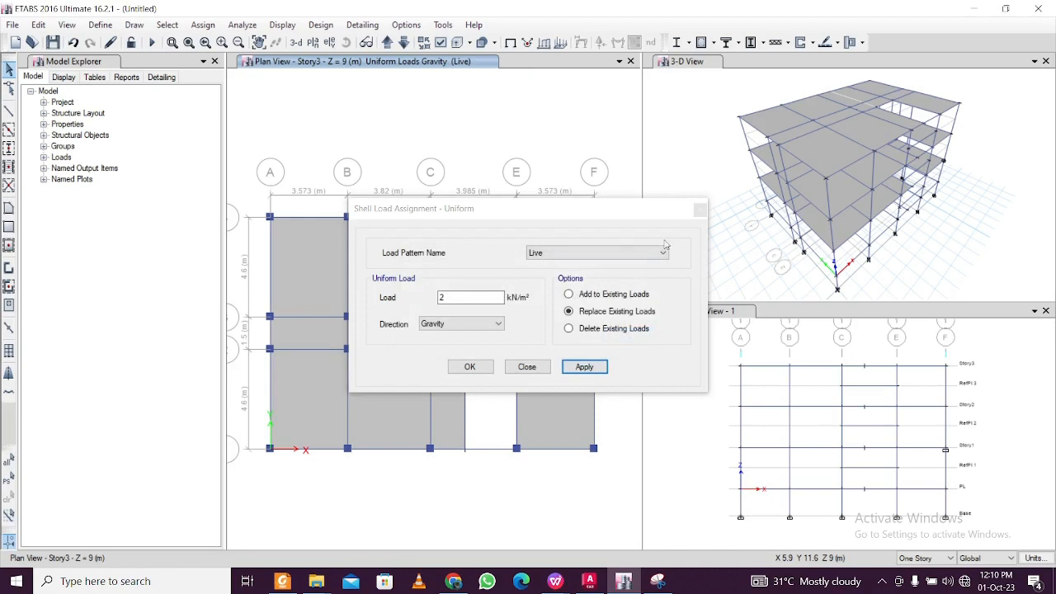
left_click(633, 211)
left_click(698, 211)
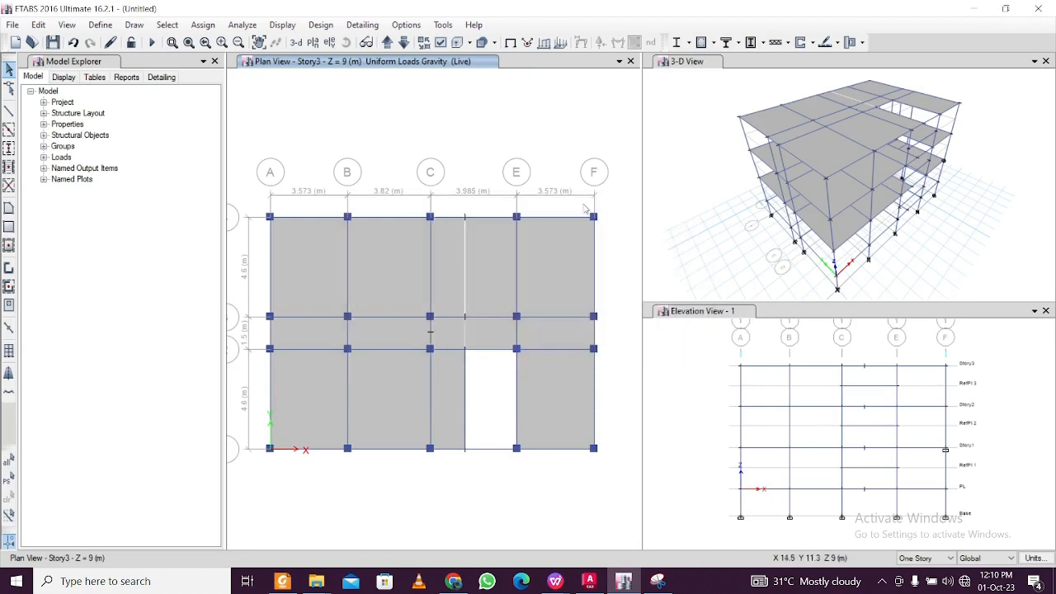
Reselect all slabs that have the Slab 125 mm section property
left_click(166, 26)
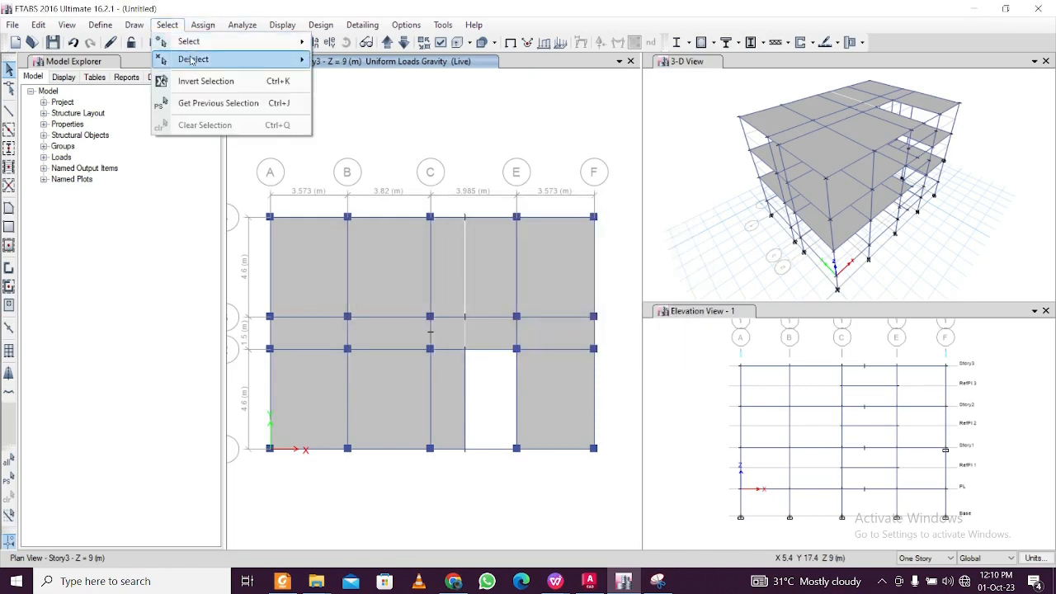
mouse_move(203, 47)
mouse_move(381, 165)
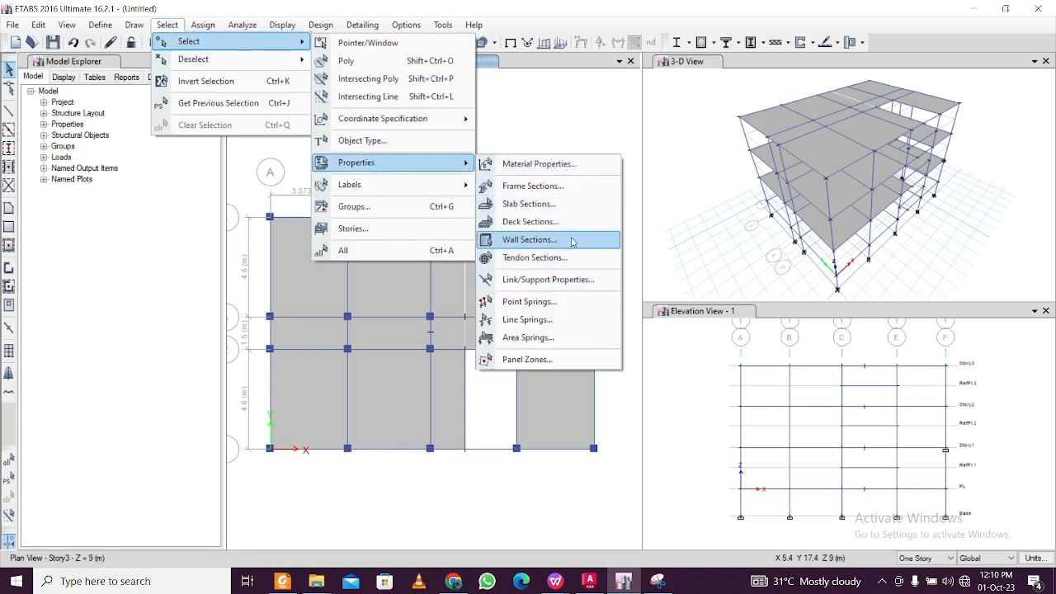
left_click(569, 204)
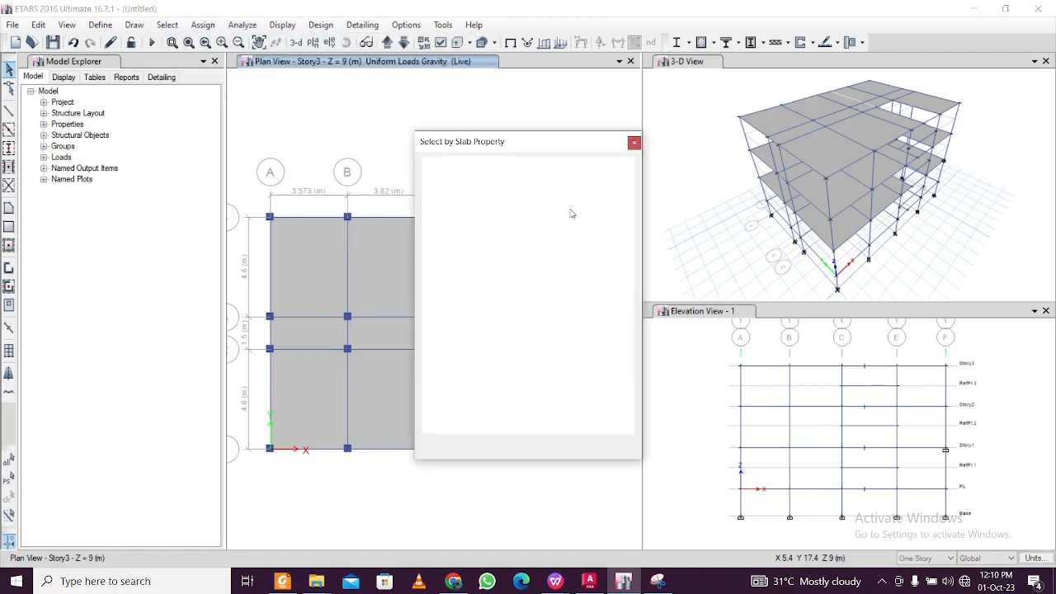
left_click(464, 204)
left_click(469, 413)
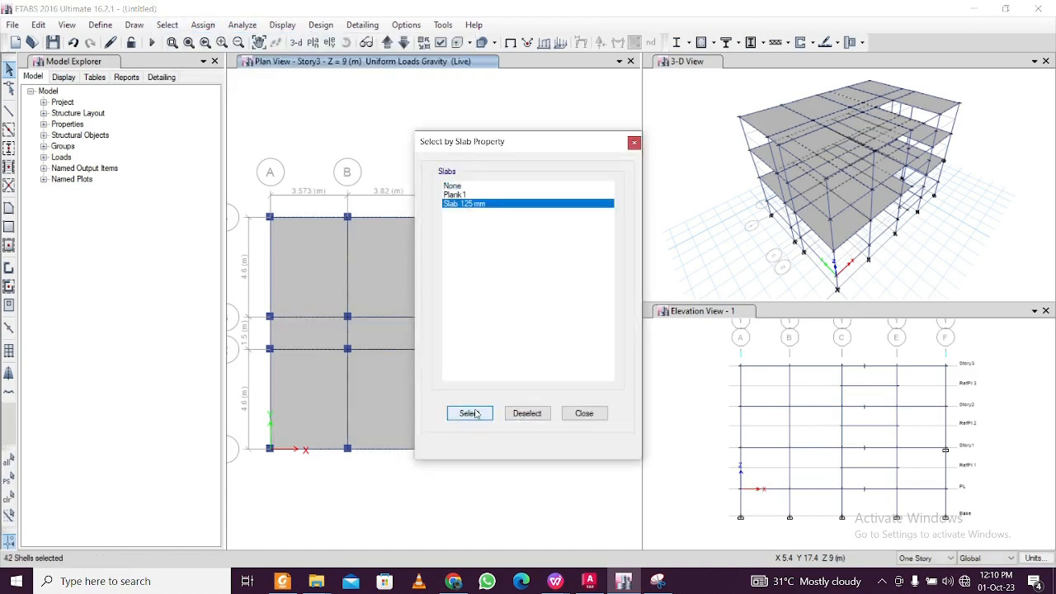
left_click(584, 413)
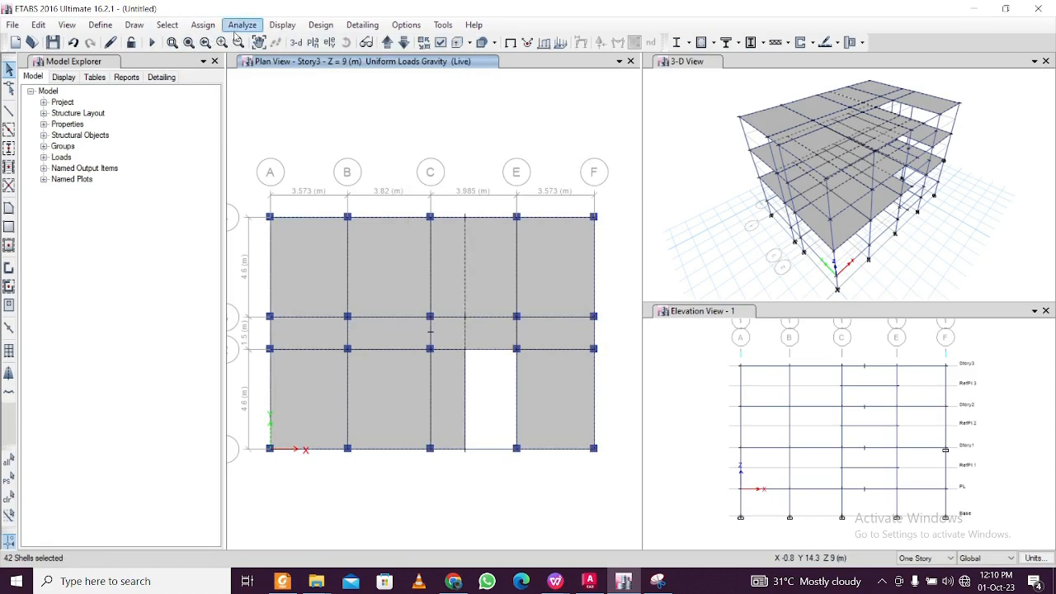
Assign a uniform gravity load of 2 kN/m² under the Live pattern to the selected slabs
left_click(203, 25)
mouse_move(284, 172)
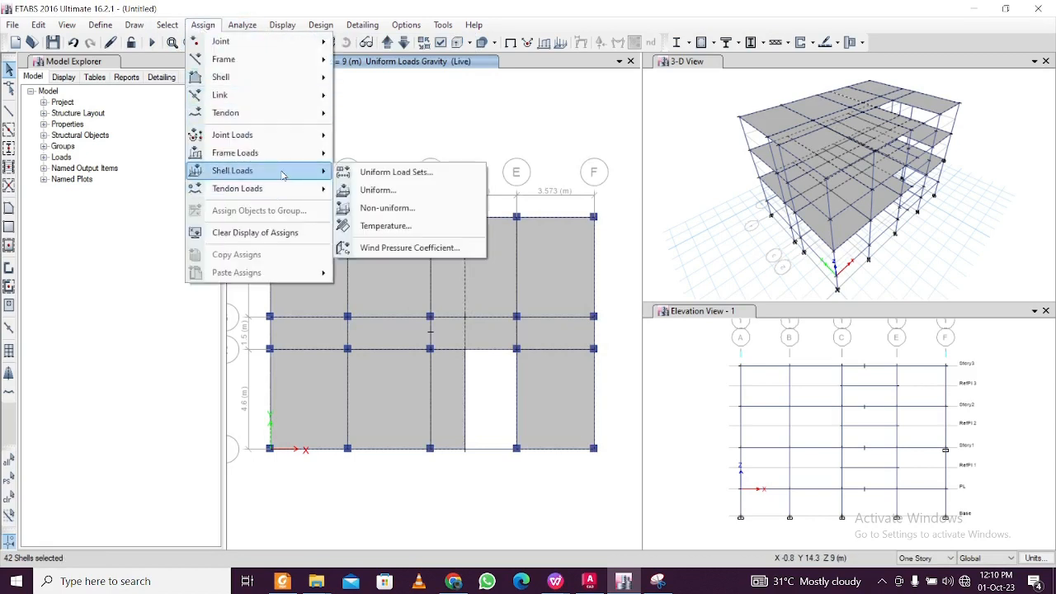
left_click(373, 191)
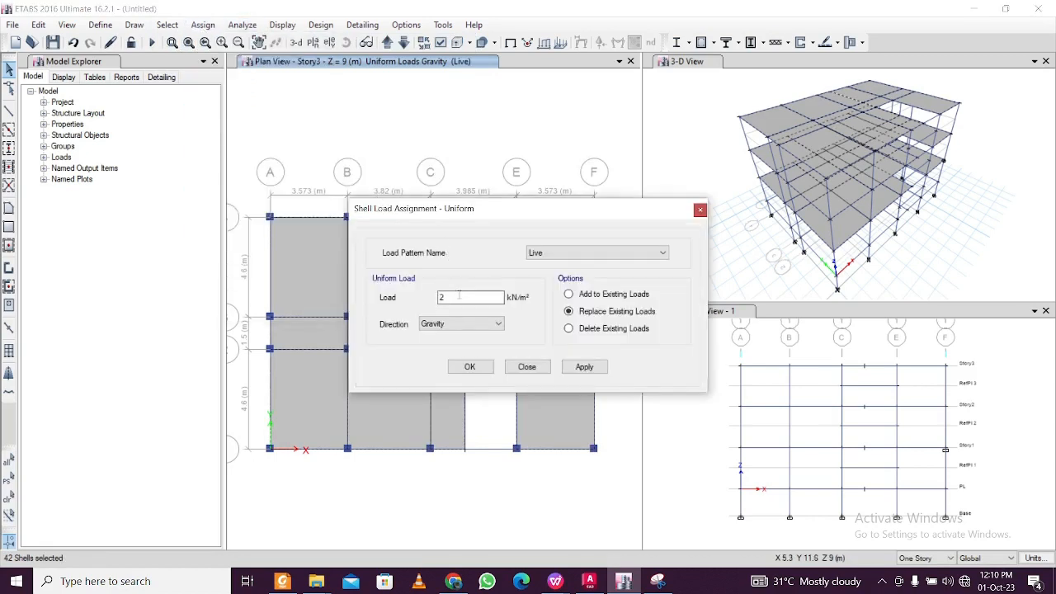
left_click(584, 367)
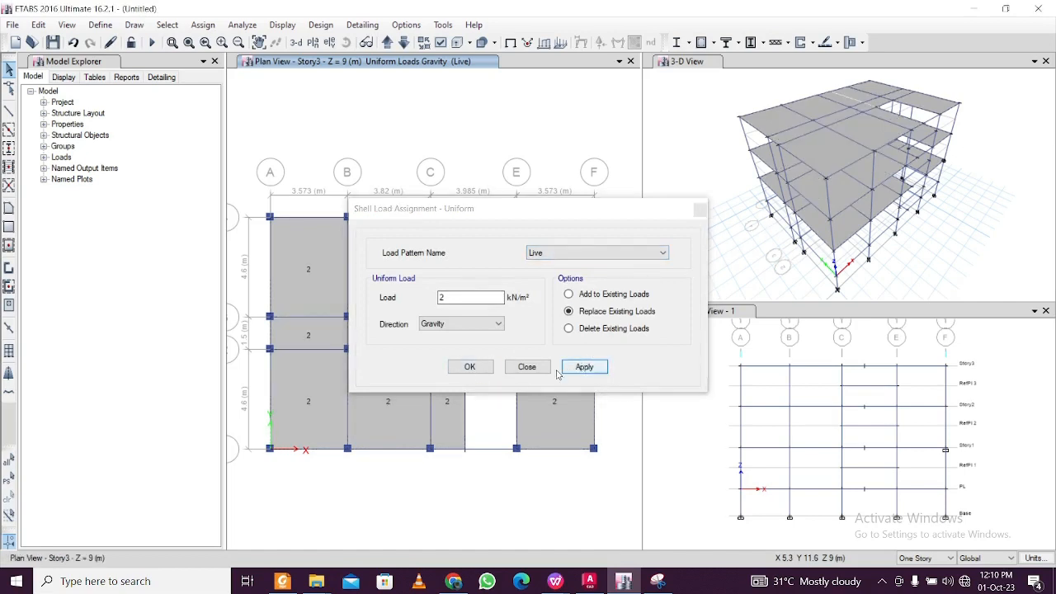
left_click(484, 372)
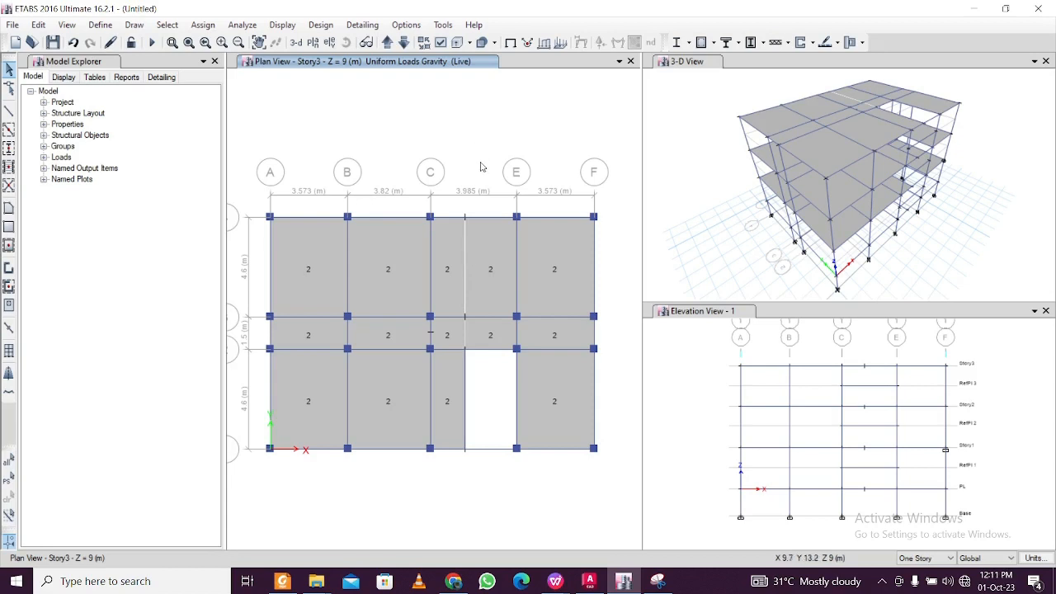
View the wall load calculation on the Dead Loads slide of ETABS Tutorial.pptx, and the first floor plan's walls in AutoCAD, and return to ETABS
left_click(405, 45)
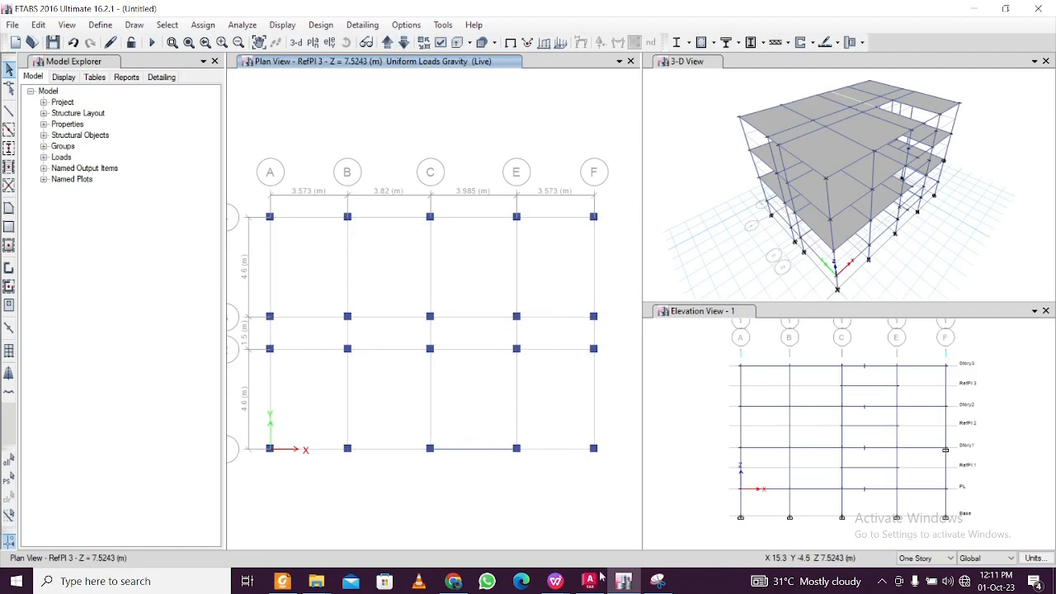
mouse_move(556, 582)
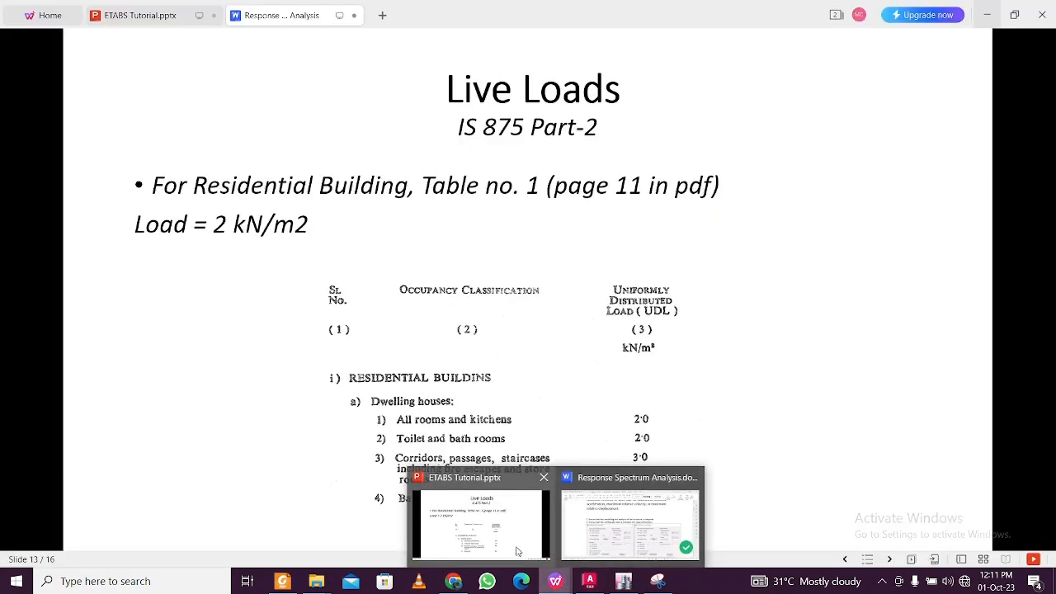
left_click(481, 523)
scroll(520, 429, "up", 1)
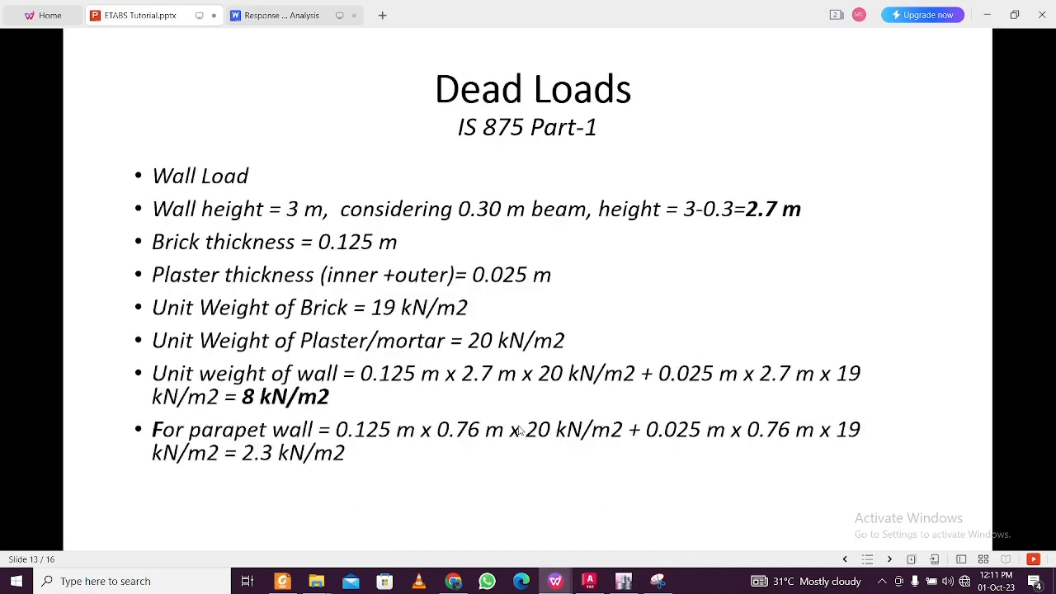
left_click(986, 18)
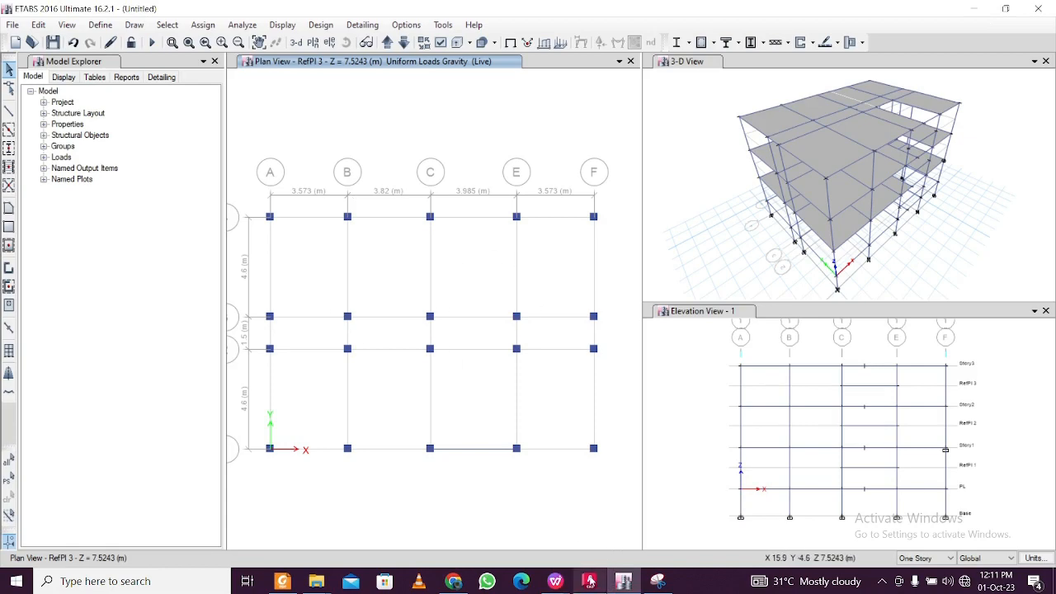
left_click(590, 581)
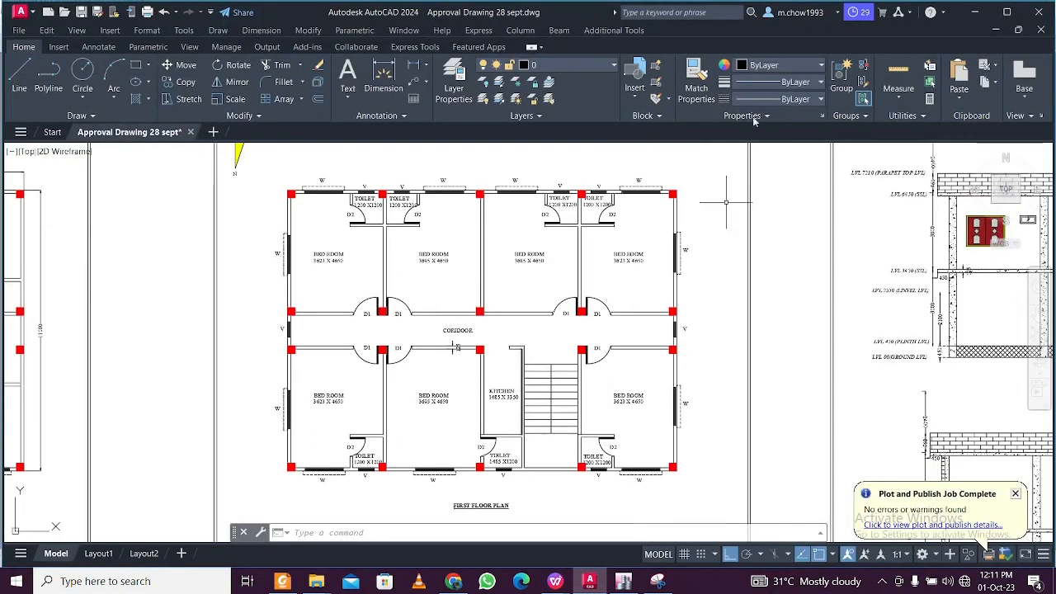
left_click(976, 12)
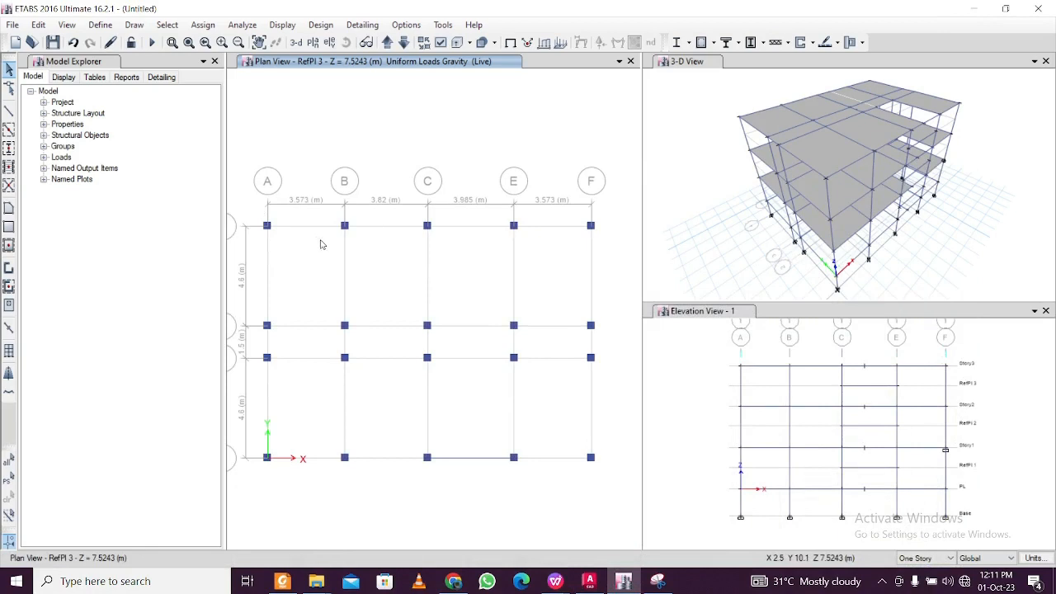
mouse_move(308, 482)
left_mouse_down()
mouse_move(299, 353)
mouse_move(312, 480)
left_mouse_up()
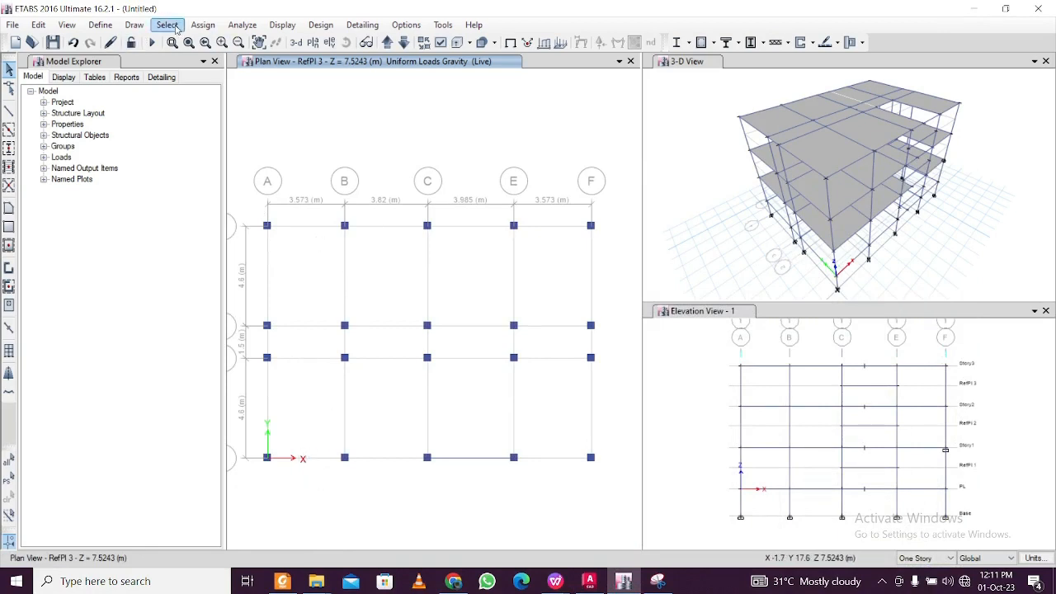
left_click(168, 25)
left_click(359, 108)
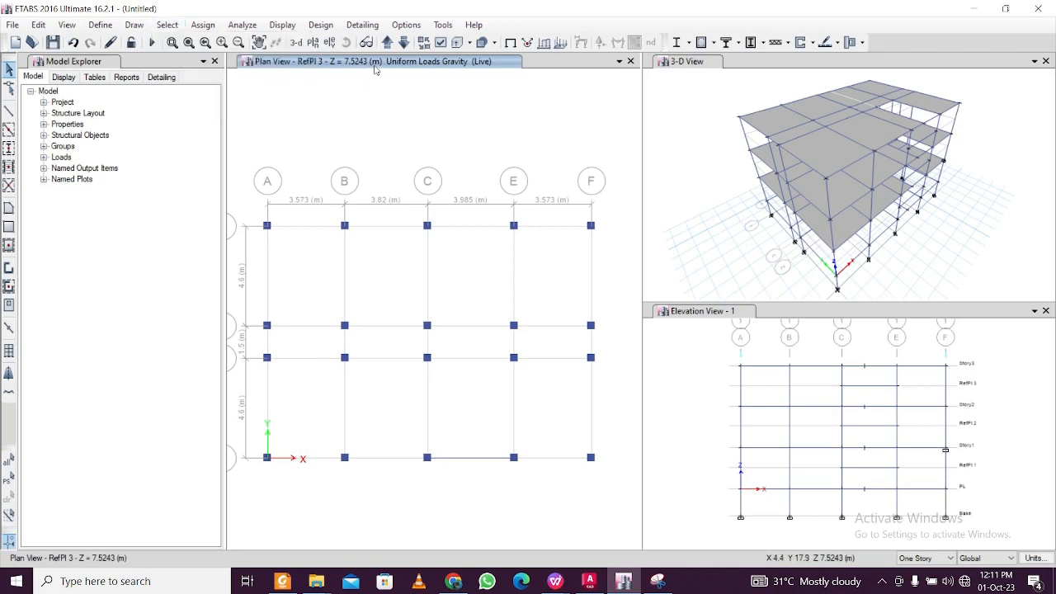
left_click(169, 24)
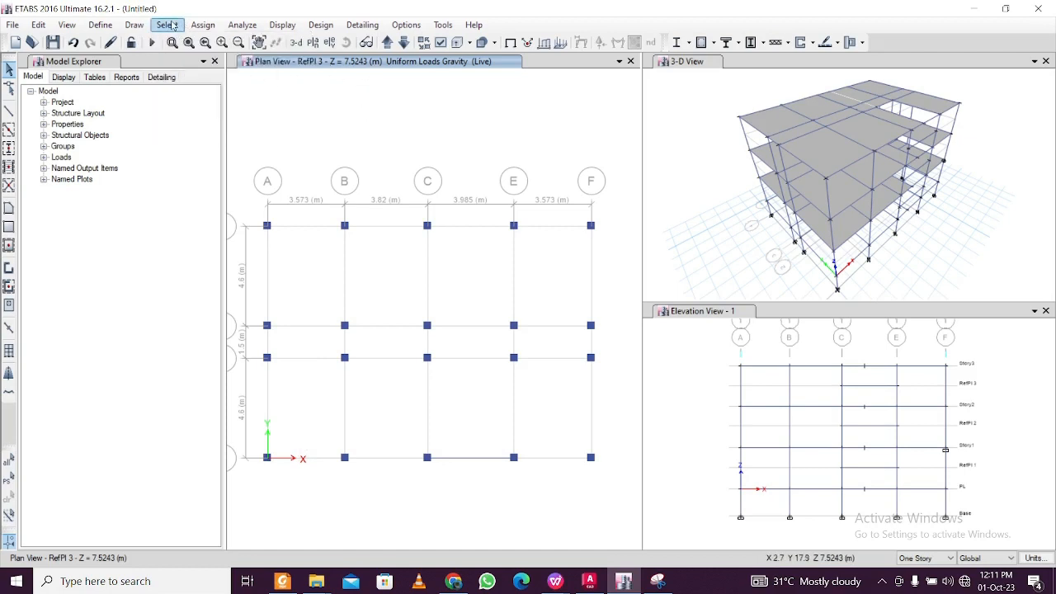
left_click(170, 24)
left_click(169, 24)
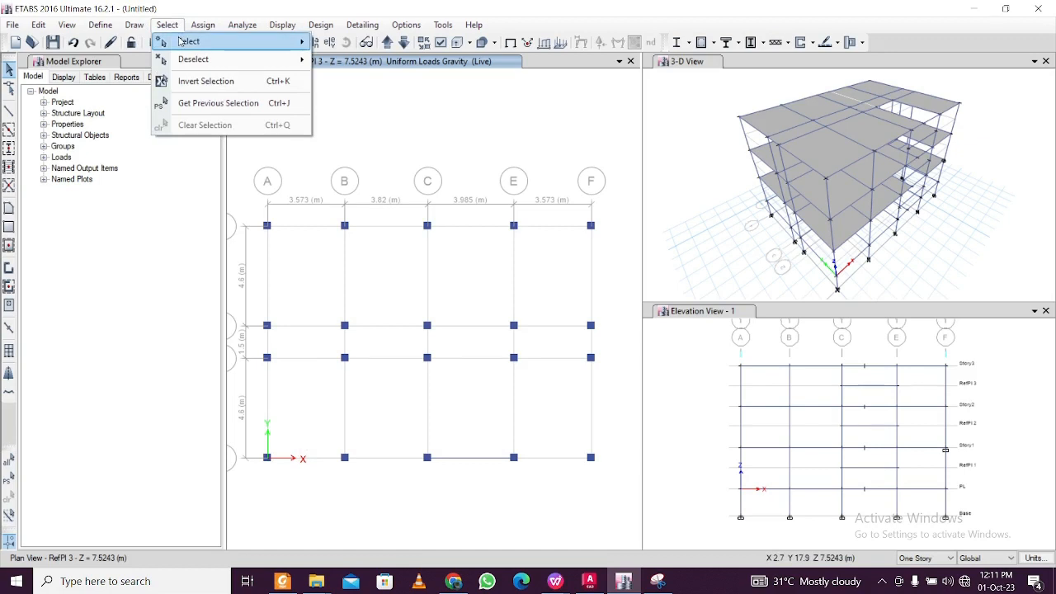
mouse_move(181, 41)
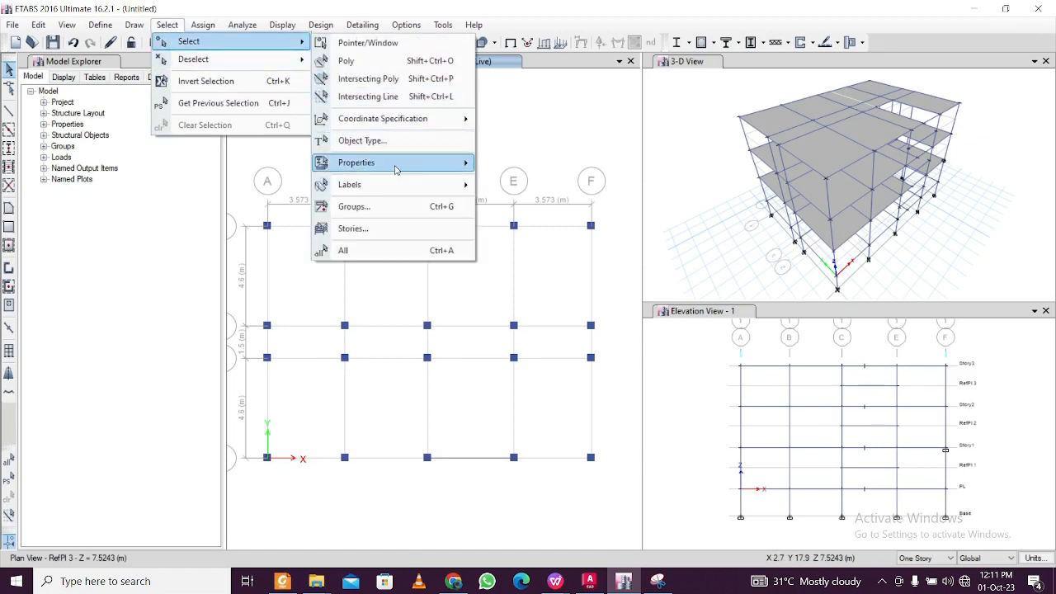
left_click(513, 125)
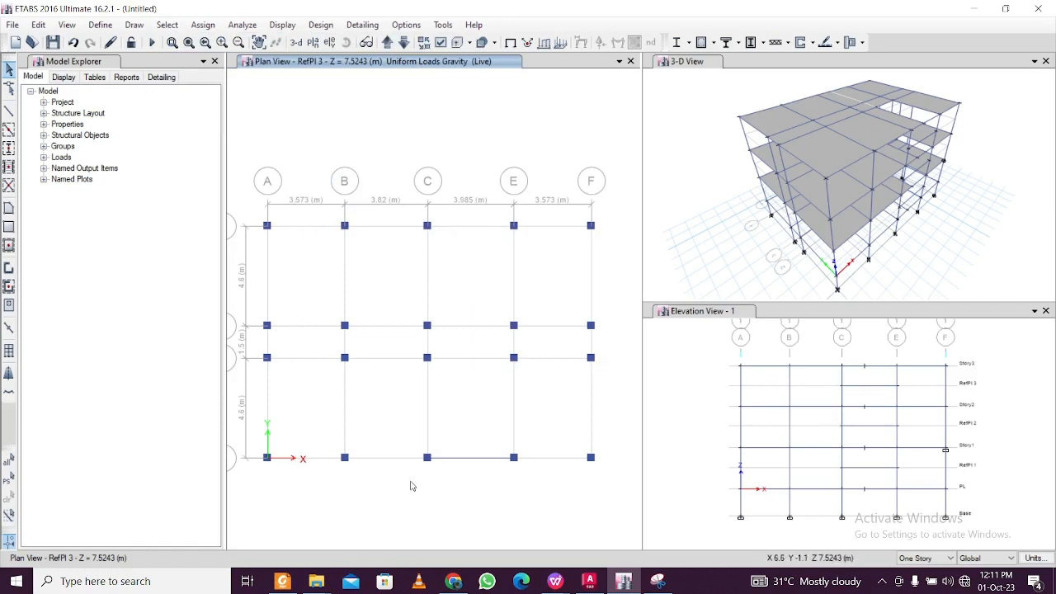
Select the beam between grids C and E in the RefPl 3 plan view
left_click_drag(489, 488, 460, 180)
left_click_drag(565, 476, 533, 176)
left_click_drag(606, 414, 245, 374)
left_click_drag(605, 342, 253, 338)
left_click_drag(601, 286, 252, 259)
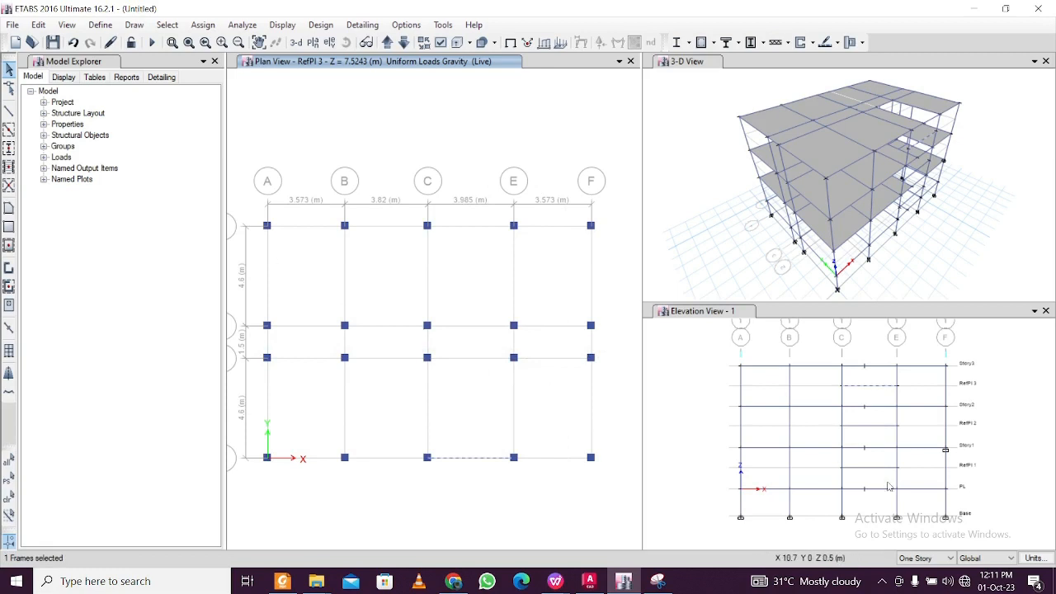
scroll(536, 381, "up", 3)
scroll(533, 381, "down", 6)
scroll(533, 382, "up", 3)
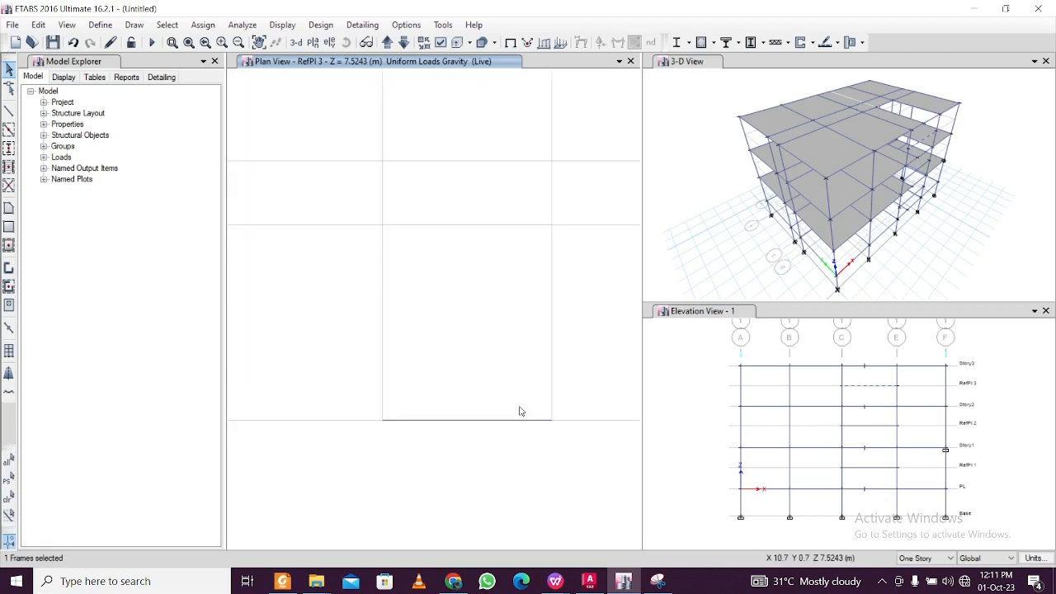
scroll(518, 443, "up", 3)
scroll(457, 440, "down", 3)
scroll(505, 348, "up", 3)
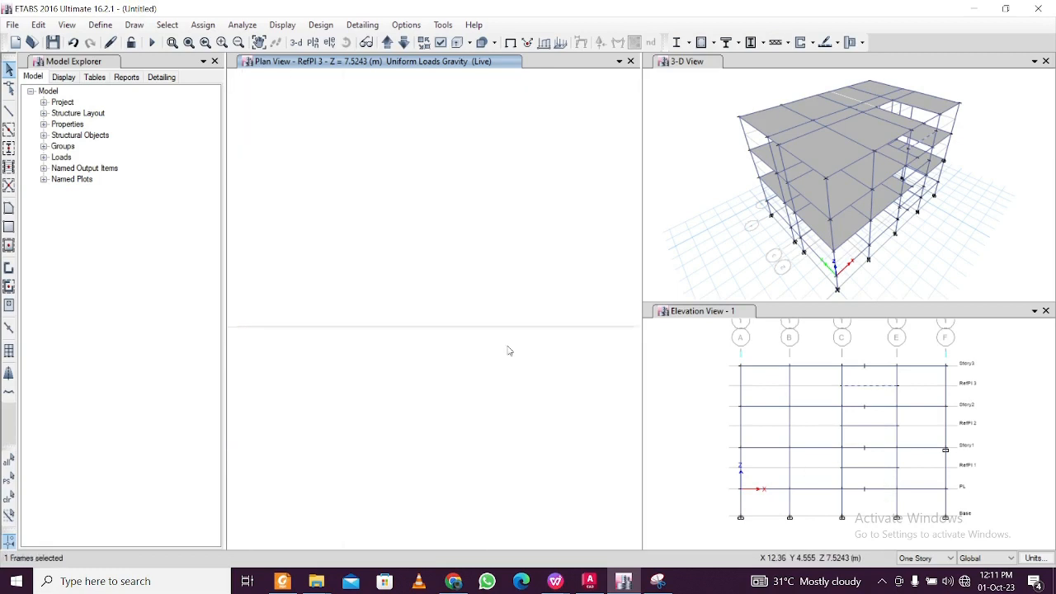
Start a distributed frame load assignment for the selected beam between grids C and E, ready to enter its uniform load
scroll(507, 351, "down", 5)
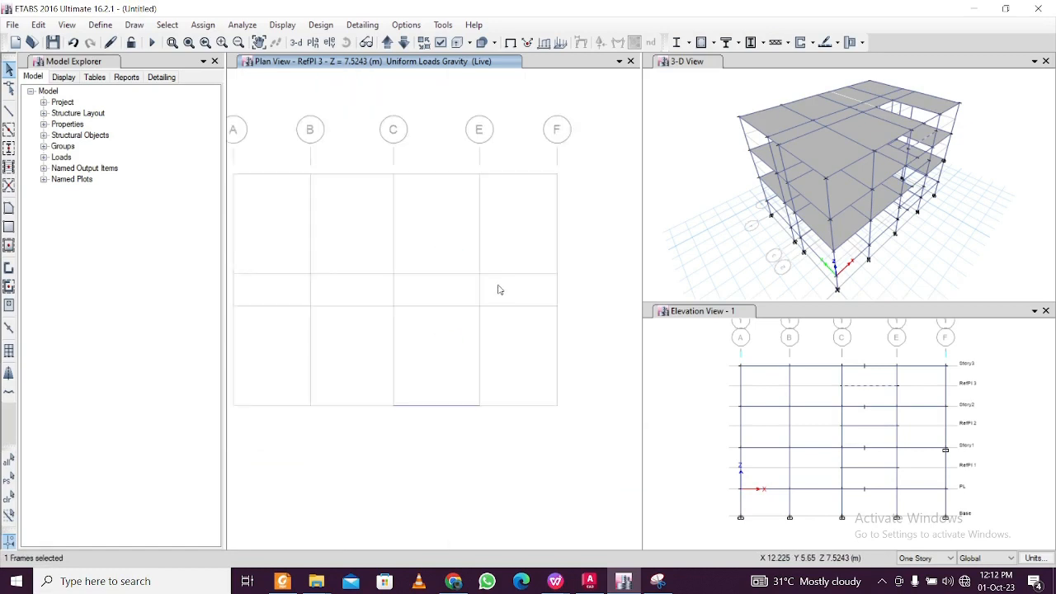
middle_click_drag(504, 290, 552, 301)
middle_click_drag(375, 293, 412, 296)
middle_click_drag(553, 324, 549, 324)
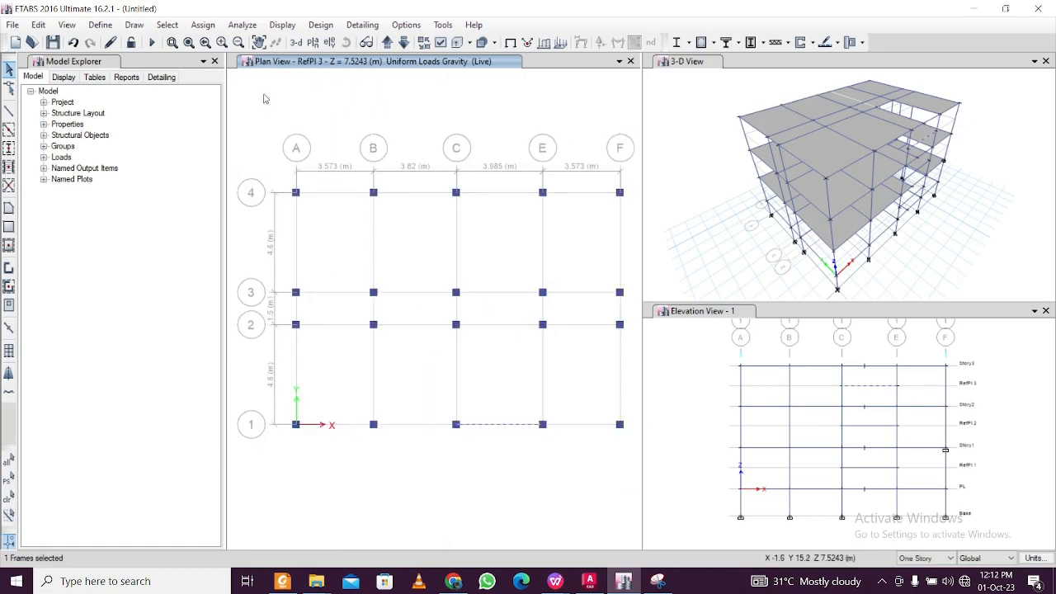
left_click(203, 25)
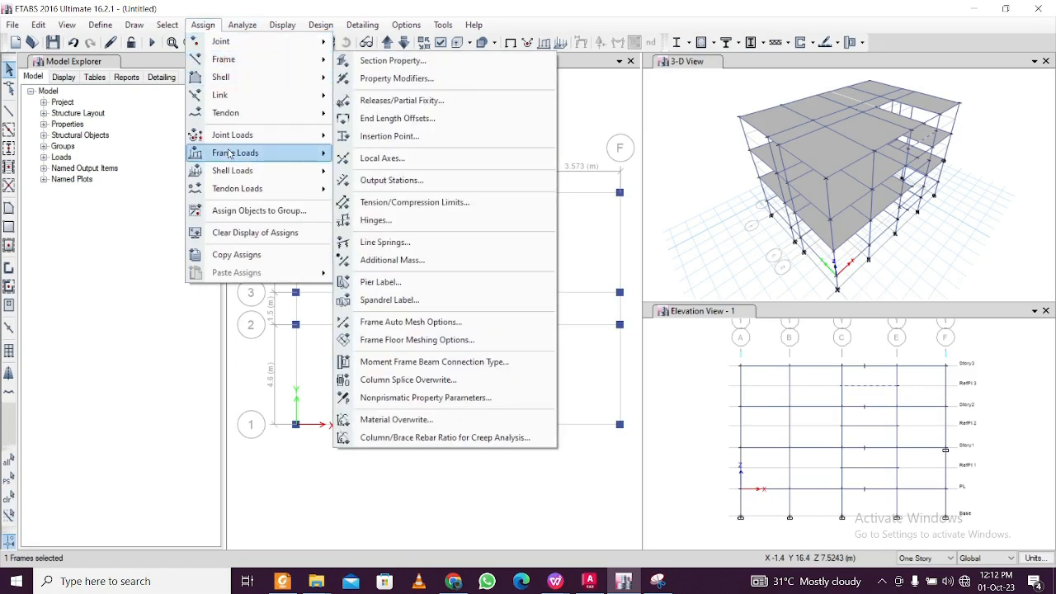
mouse_move(247, 168)
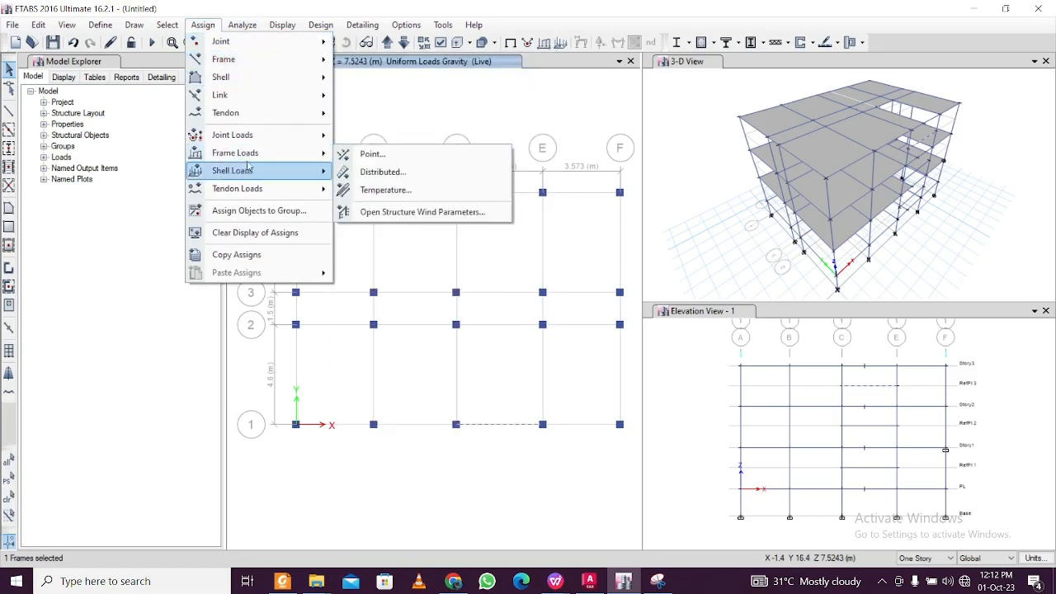
left_click(360, 173)
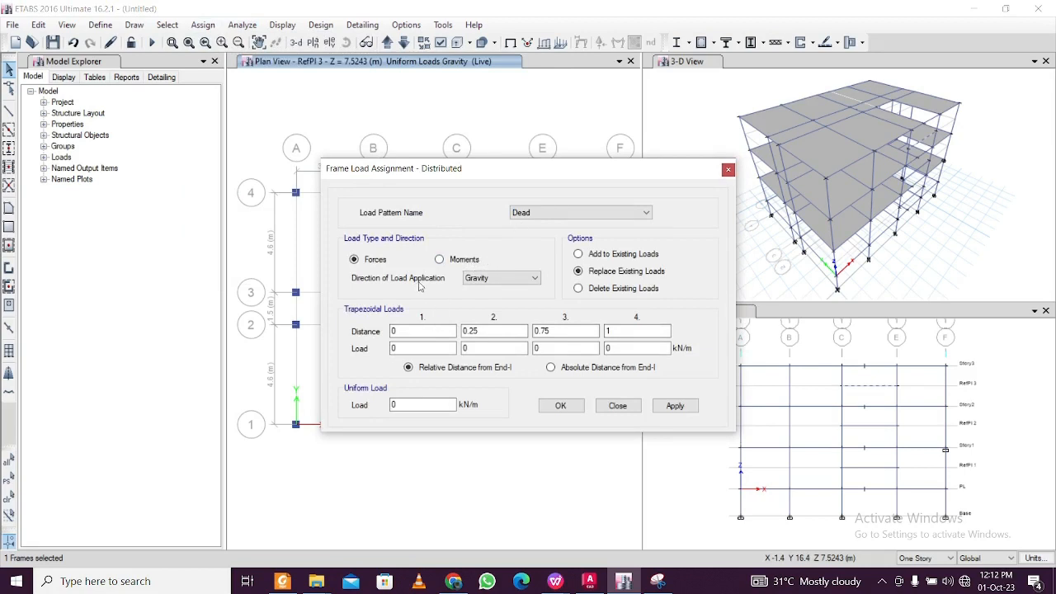
double_click(395, 404)
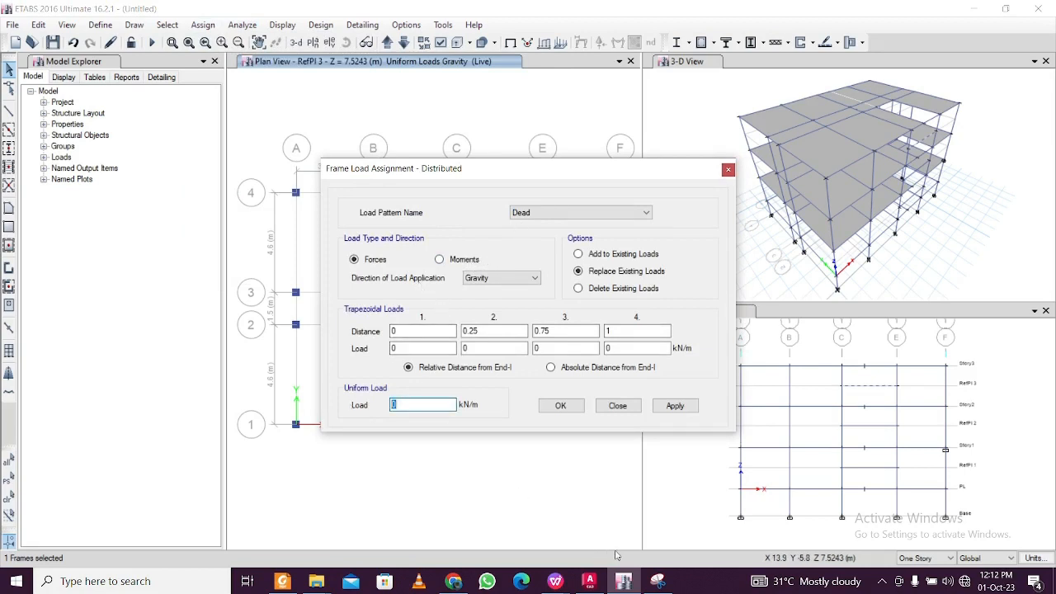
Check the unit weight of wall on the Dead Loads slide of ETABS Tutorial.pptx and return to ETABS
left_click(591, 584)
left_click(591, 584)
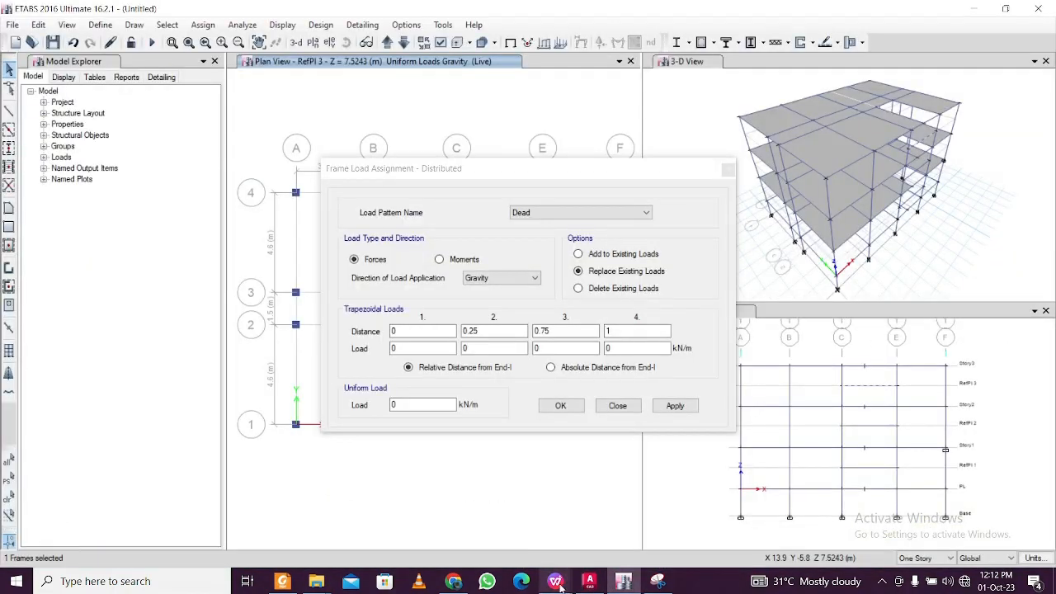
left_click(561, 586)
left_click(518, 535)
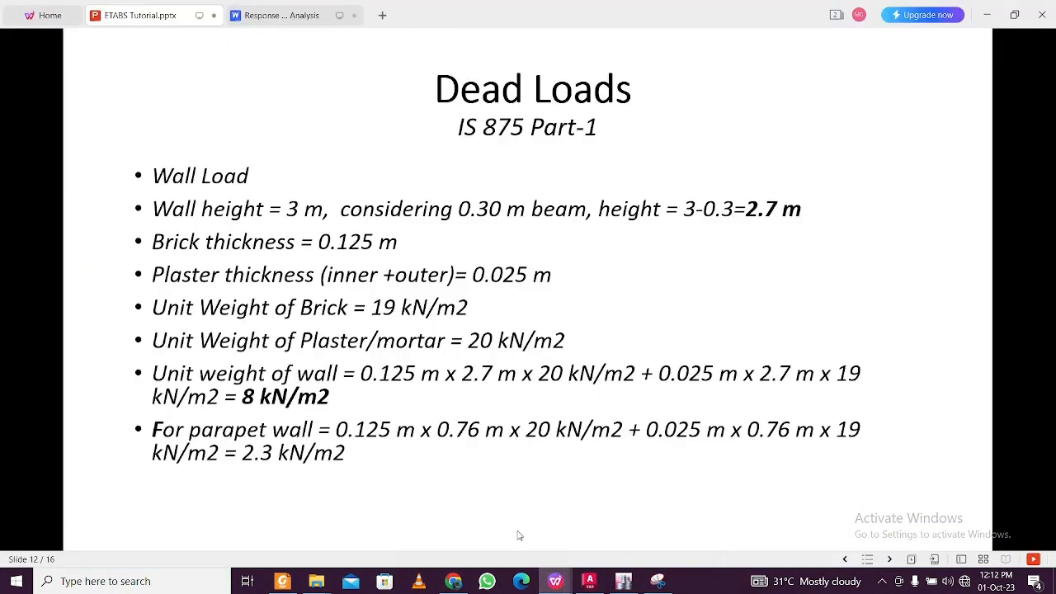
left_click(614, 586)
Assign a uniform gravity load of 8 kN/m under the Dead pattern to the selected RefPl 3 beam
double_click(392, 404)
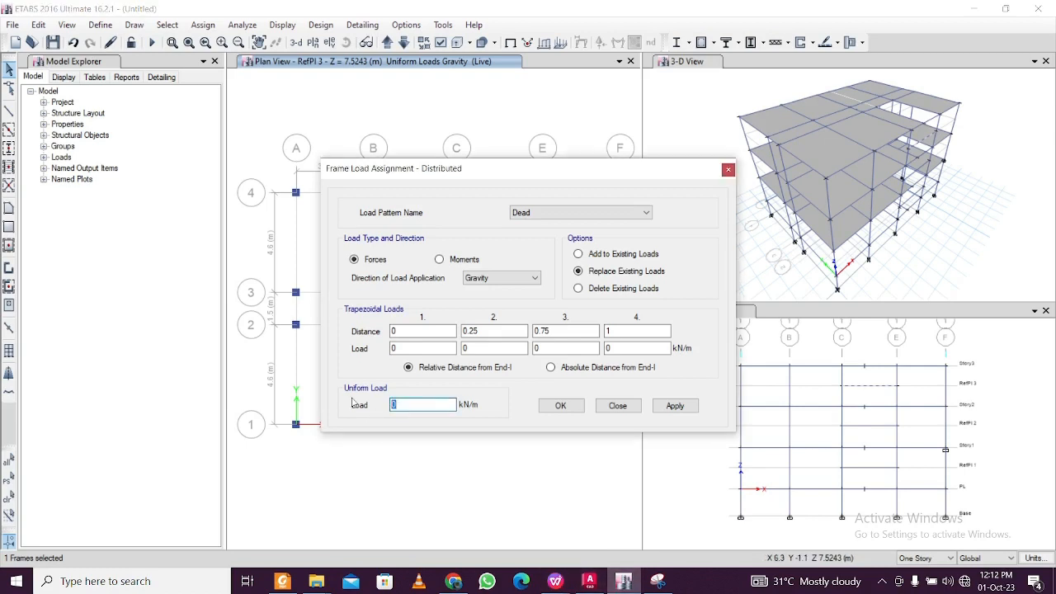
left_click(674, 404)
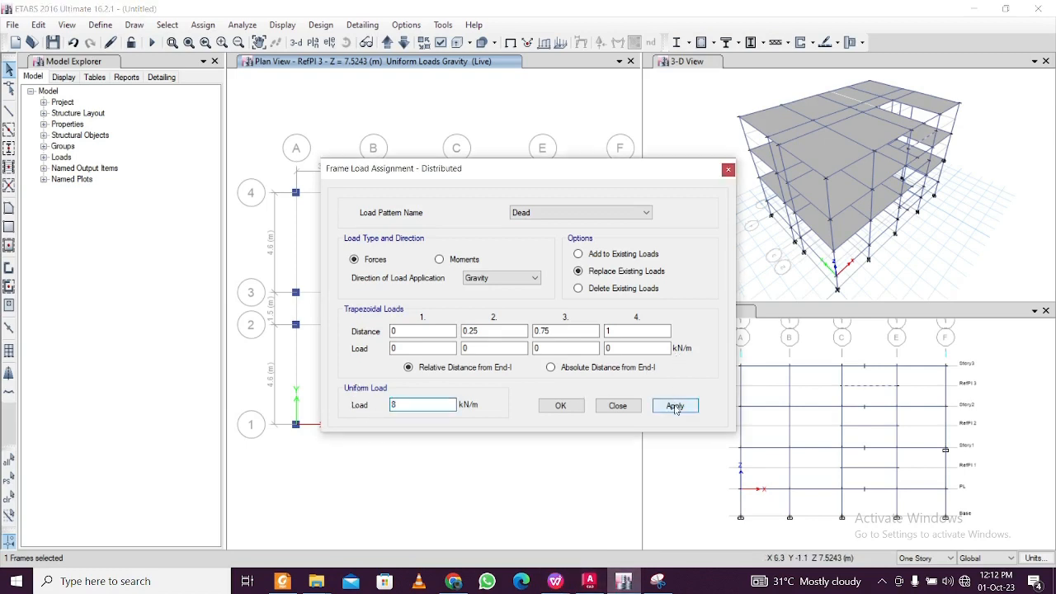
left_click(560, 406)
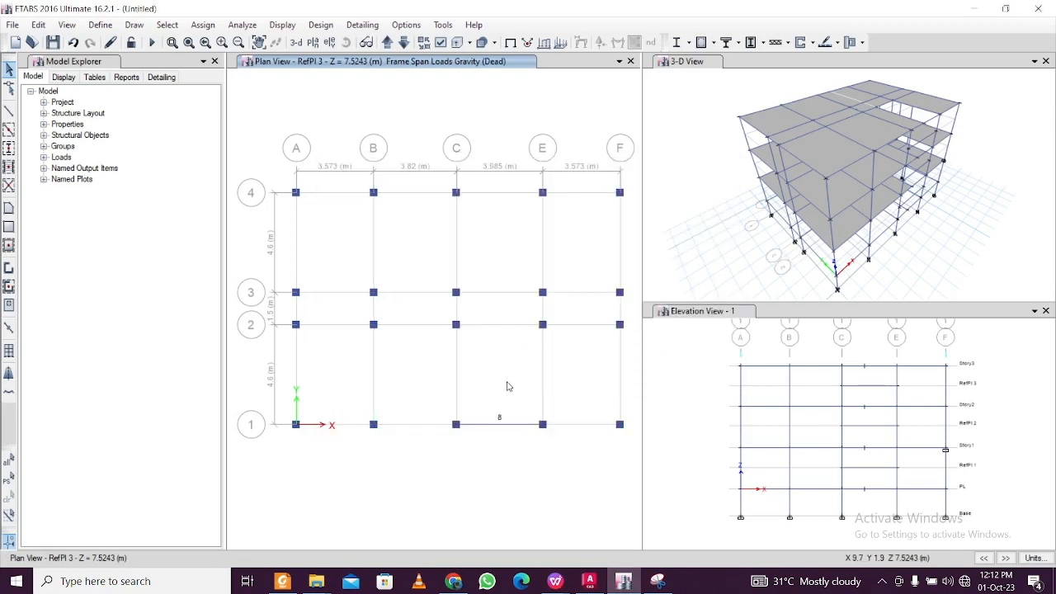
Switch the plan view to the PL story level
middle_click_drag(529, 391, 510, 409)
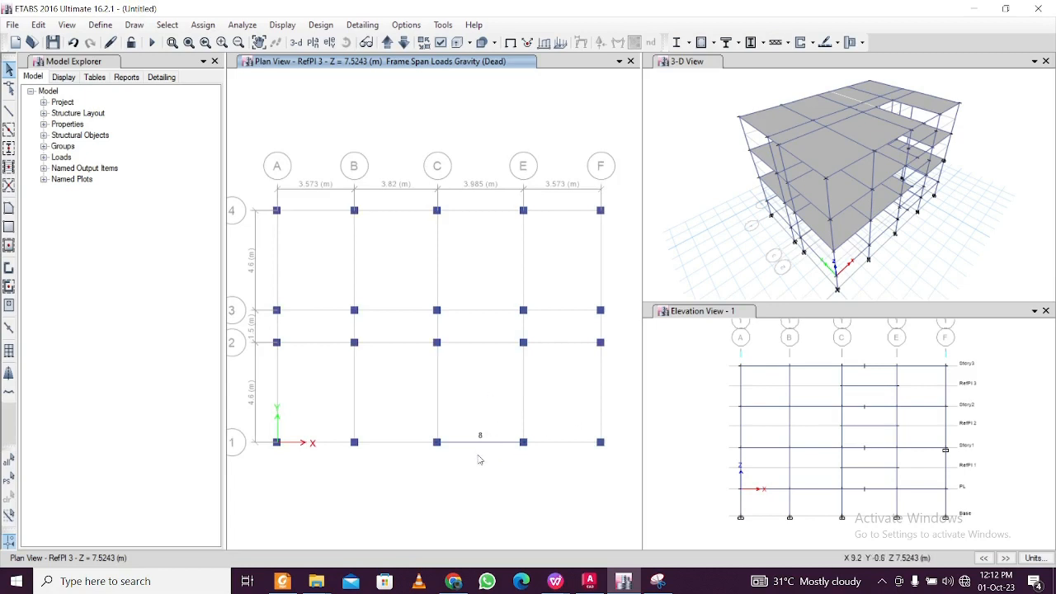
middle_click_drag(476, 434, 495, 417)
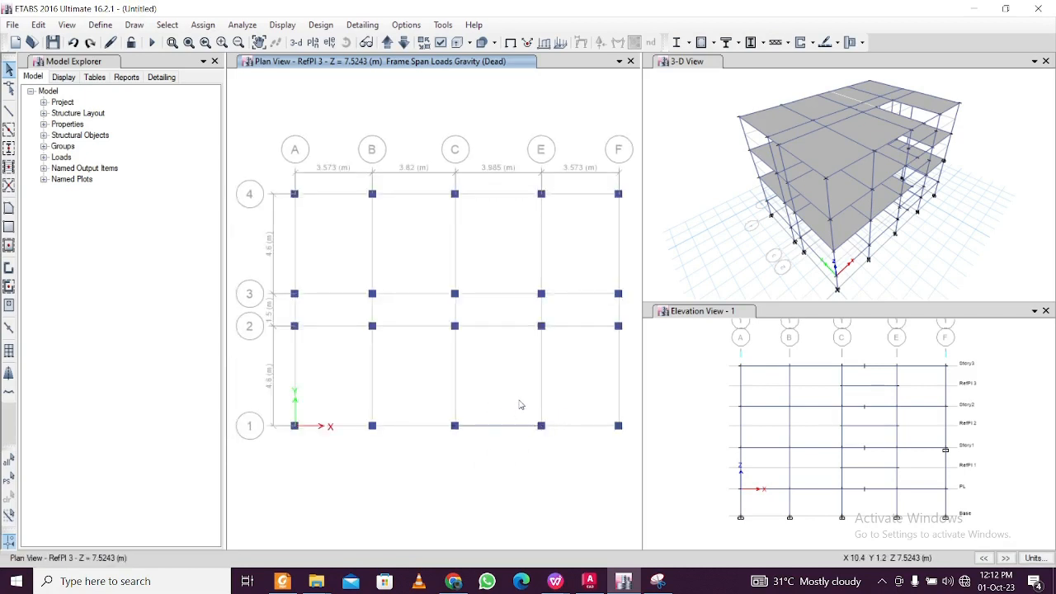
left_click(404, 42)
left_click(401, 43)
left_click(67, 24)
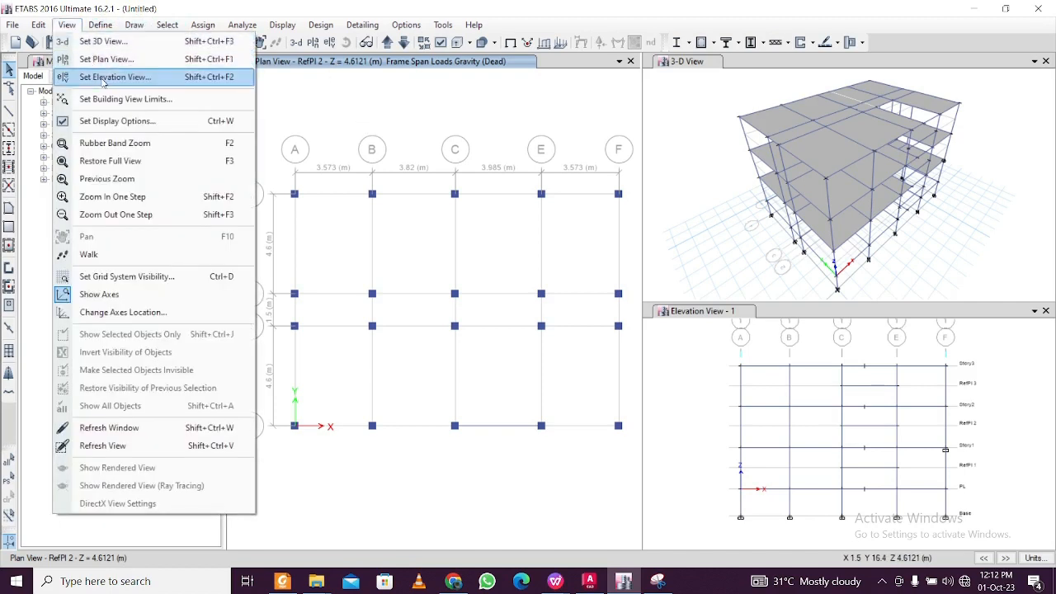
left_click(120, 61)
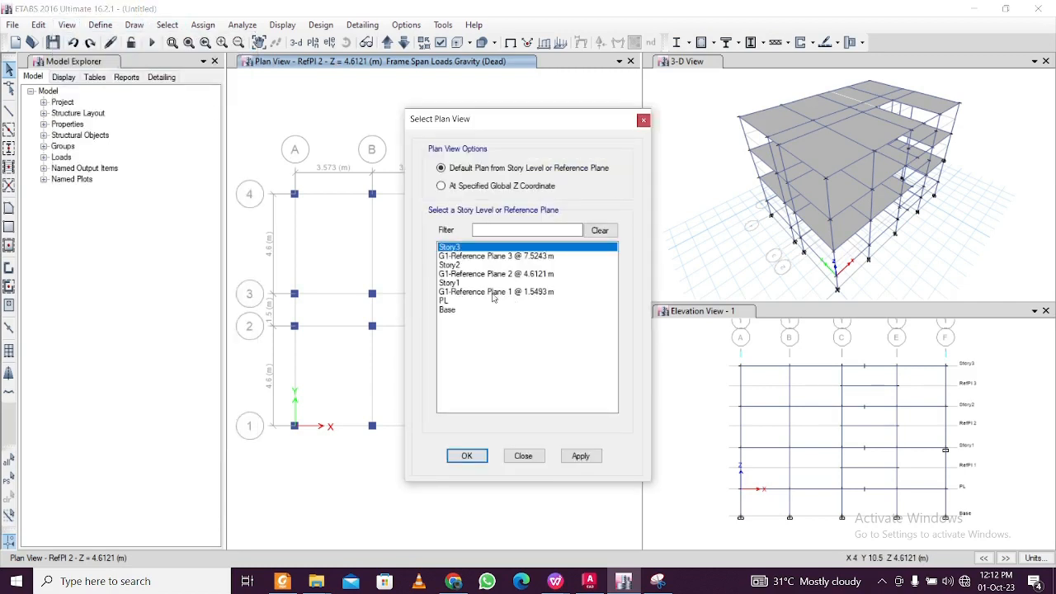
left_click(447, 301)
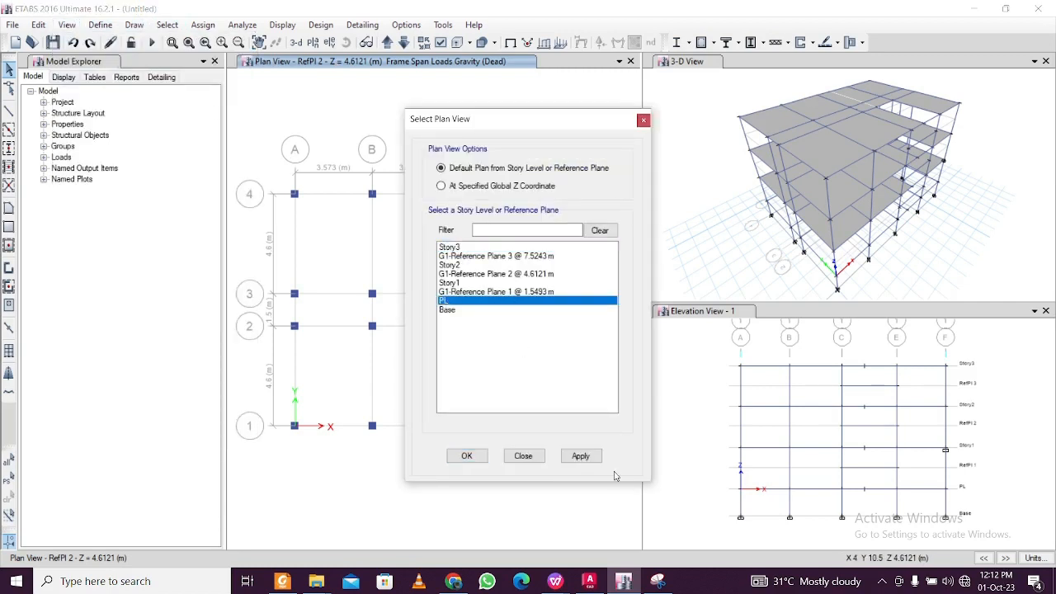
left_click(581, 456)
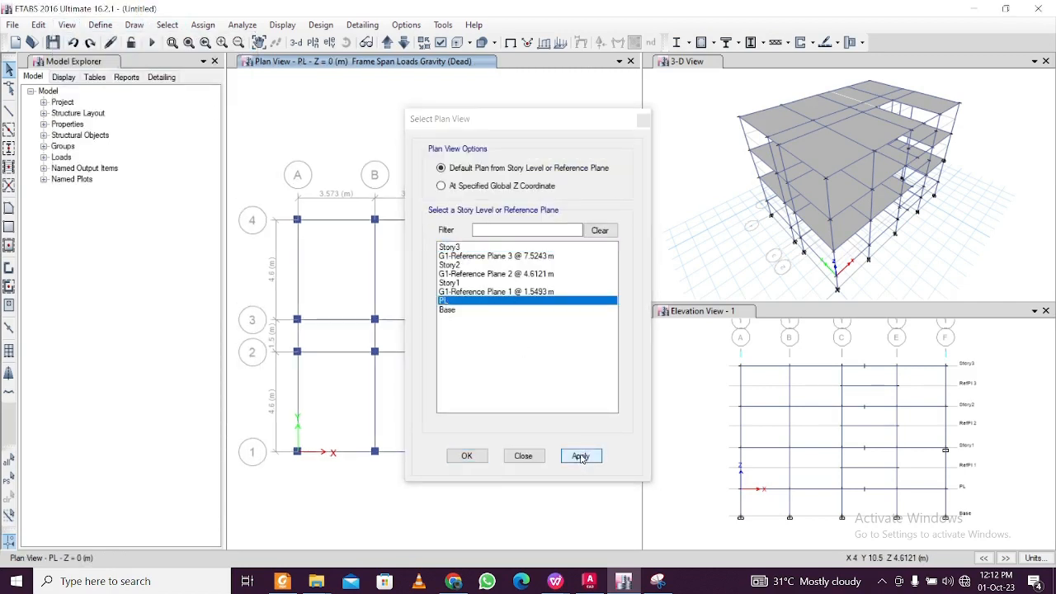
left_click(467, 456)
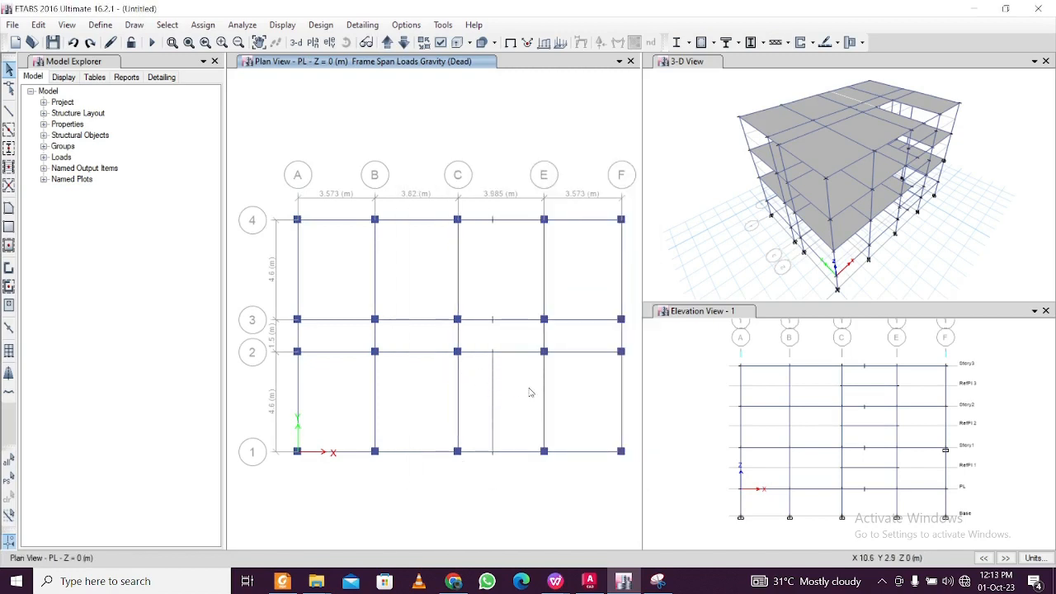
Select the PL beams along grids 1 to 4 and the 4.6 m bay beams in the Y direction, leaving out the 1.5 m bay
middle_click_drag(569, 262, 557, 257)
scroll(592, 261, "down", 5)
scroll(606, 265, "up", 5)
left_click_drag(611, 262, 241, 229)
left_click_drag(621, 405, 232, 349)
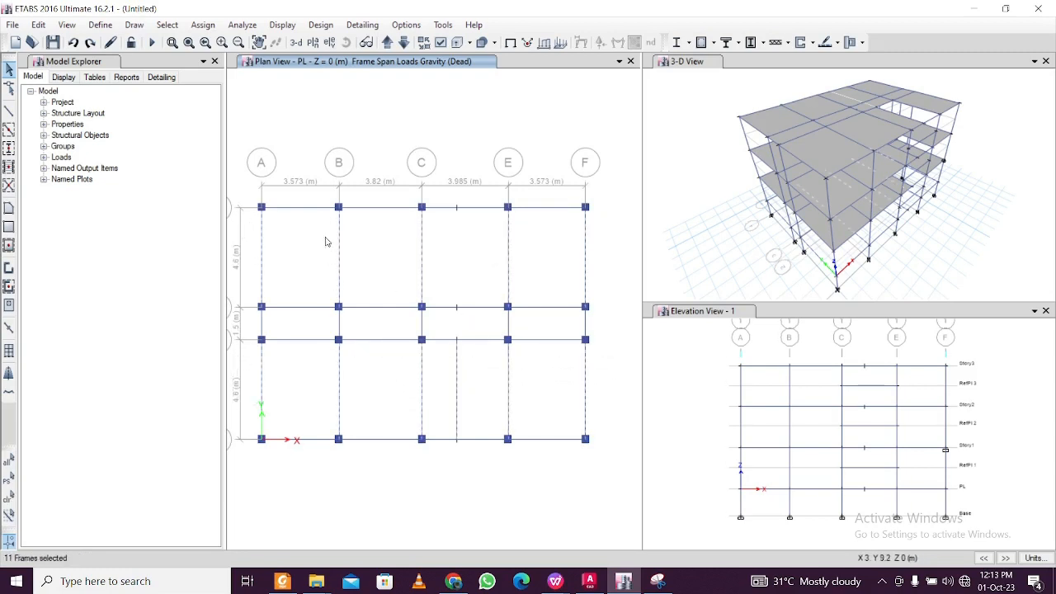
left_click_drag(314, 200, 285, 457)
left_click_drag(385, 198, 359, 482)
left_click_drag(474, 180, 450, 466)
left_click_drag(557, 149, 542, 440)
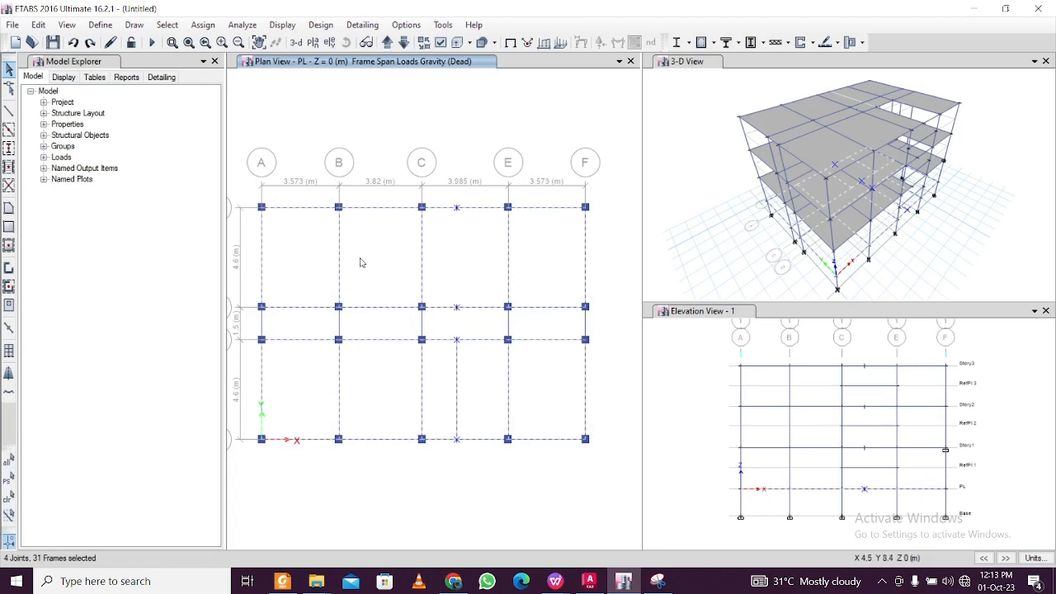
Start a distributed frame load assignment for the selected PL beams with a uniform load of 8 kN/m
left_click(205, 25)
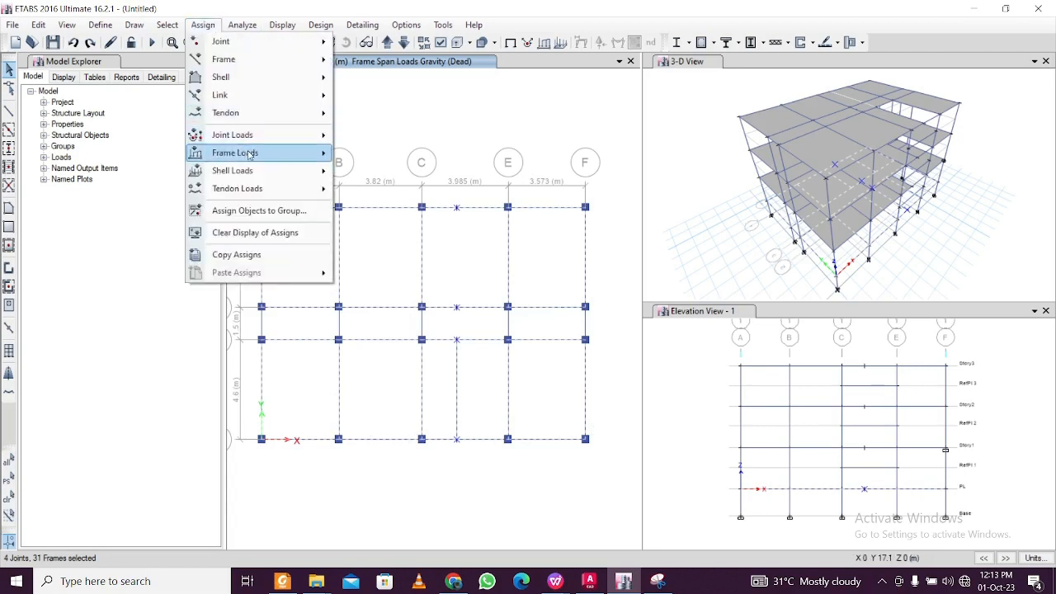
mouse_move(250, 154)
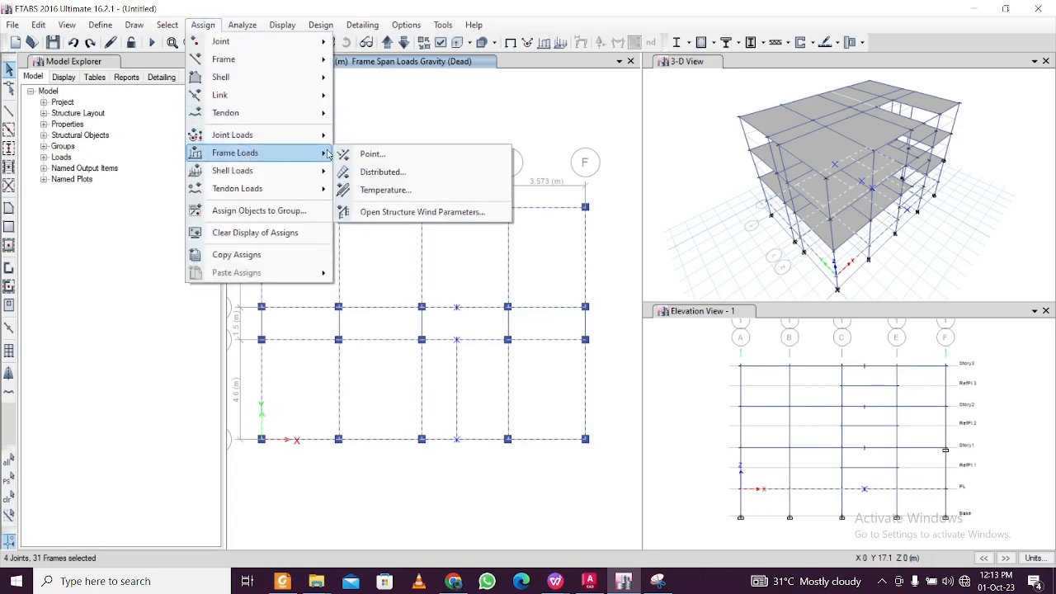
left_click(367, 171)
left_click(409, 405)
type("8")
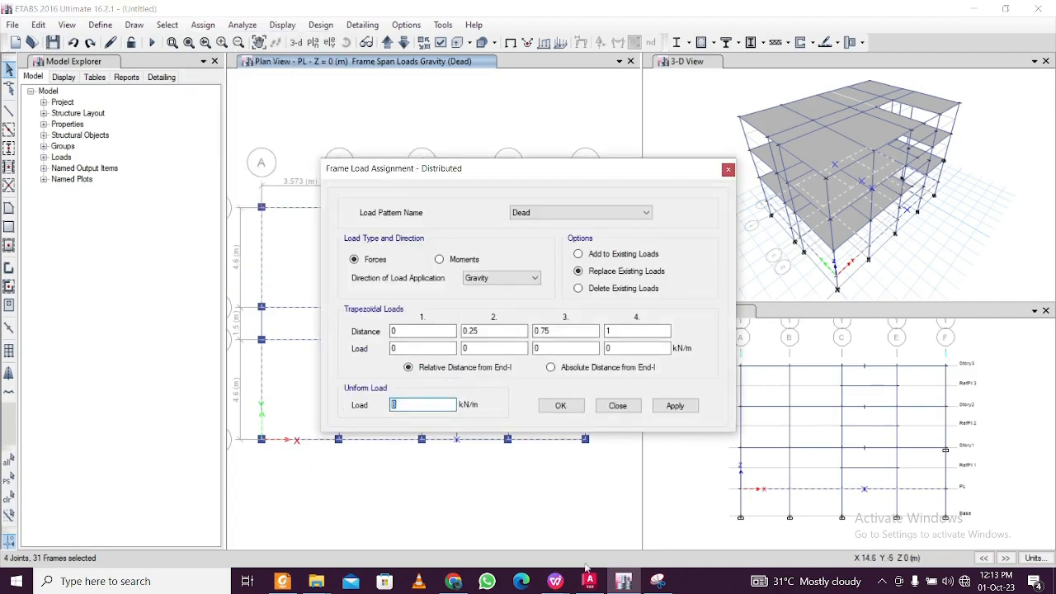
Recheck the wall and parapet load calculations on the Dead Loads slide, minimize the presentation and return to ETABS
left_click(556, 581)
left_click(492, 524)
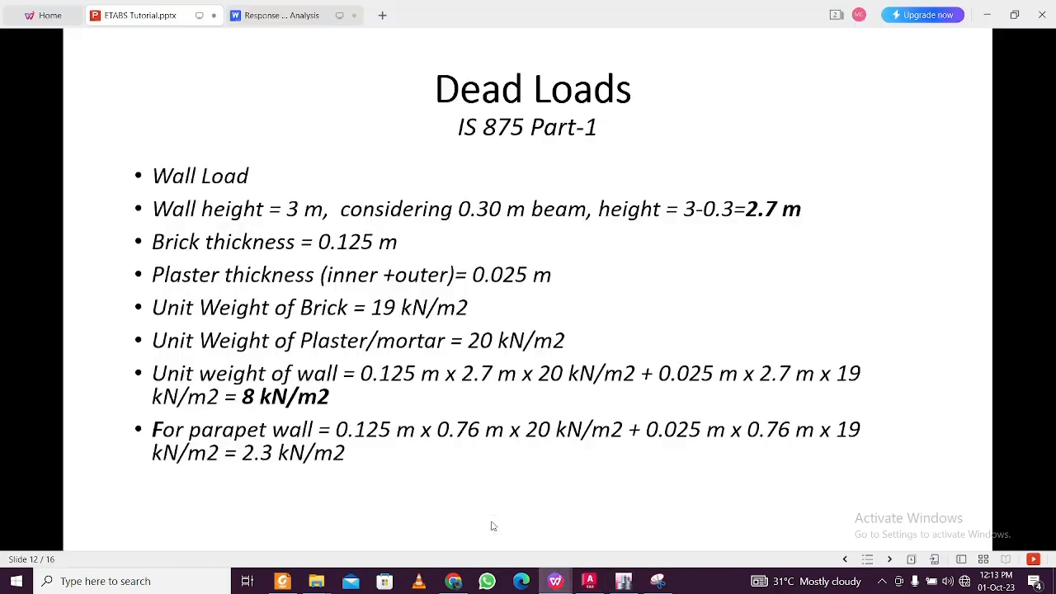
left_click(1005, 10)
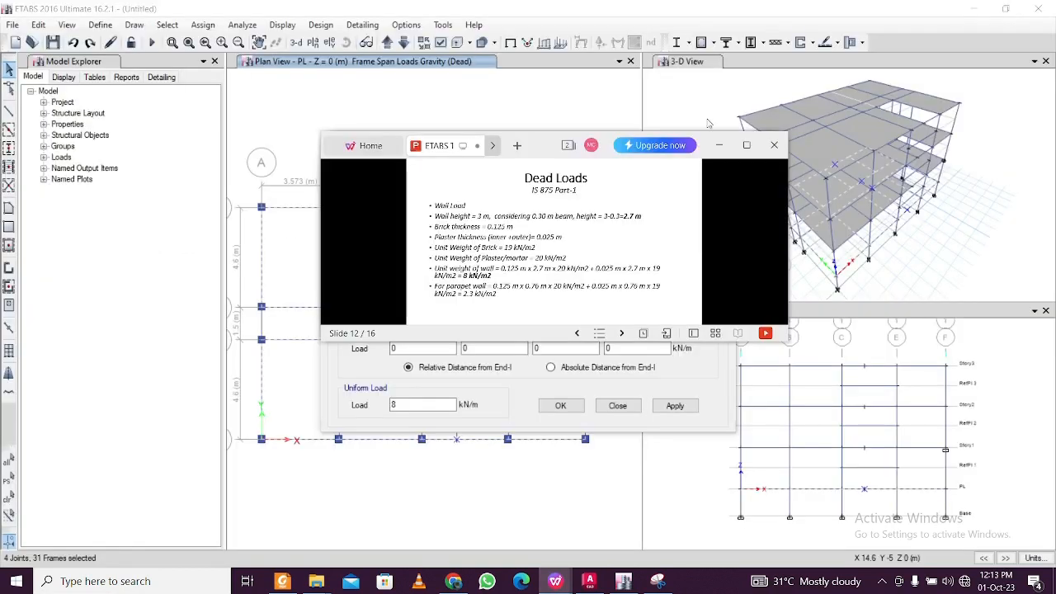
left_click(718, 145)
Assign the uniform gravity load of 8 kN/m to the selected PL beams under the Other Dead pattern
double_click(393, 404)
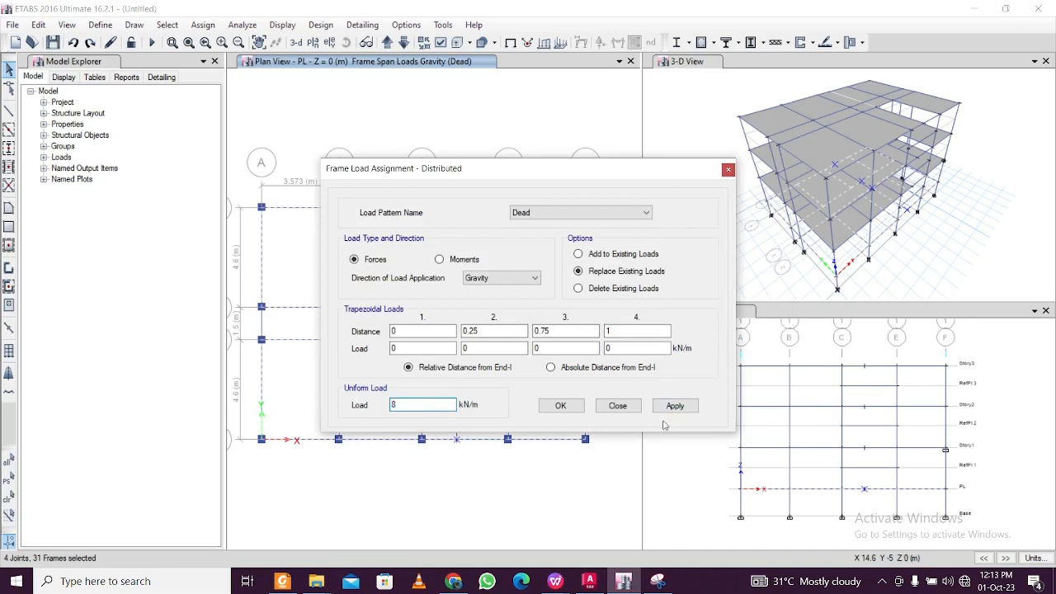
left_click(590, 213)
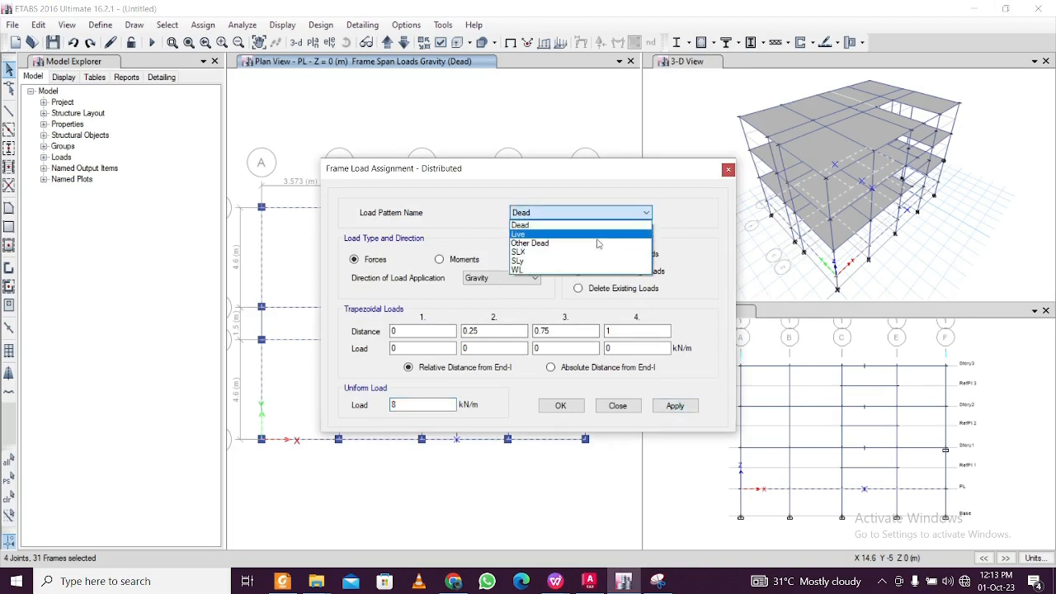
left_click(598, 243)
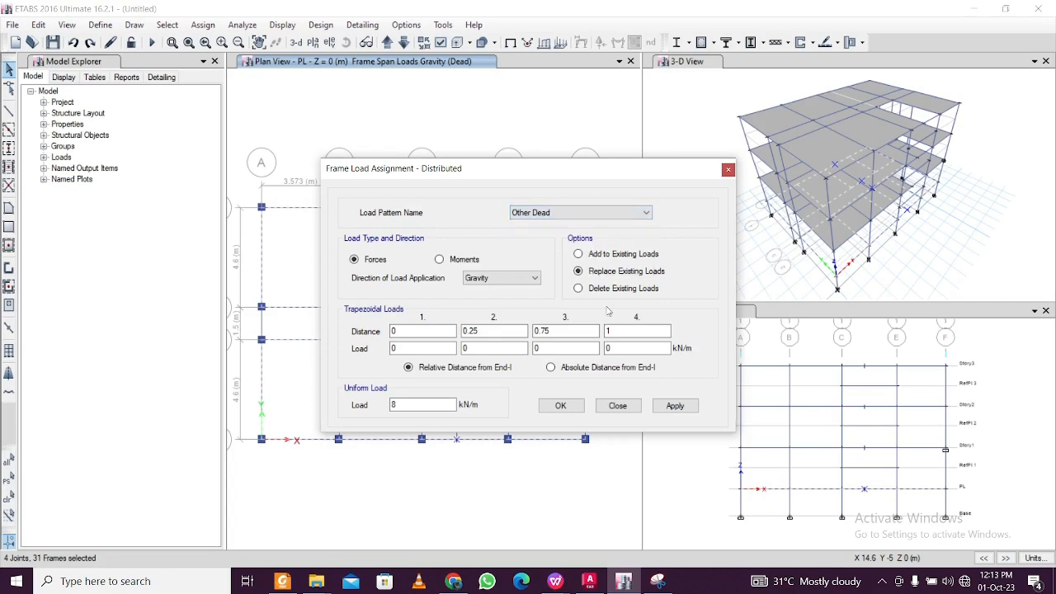
left_click(674, 406)
left_click(561, 405)
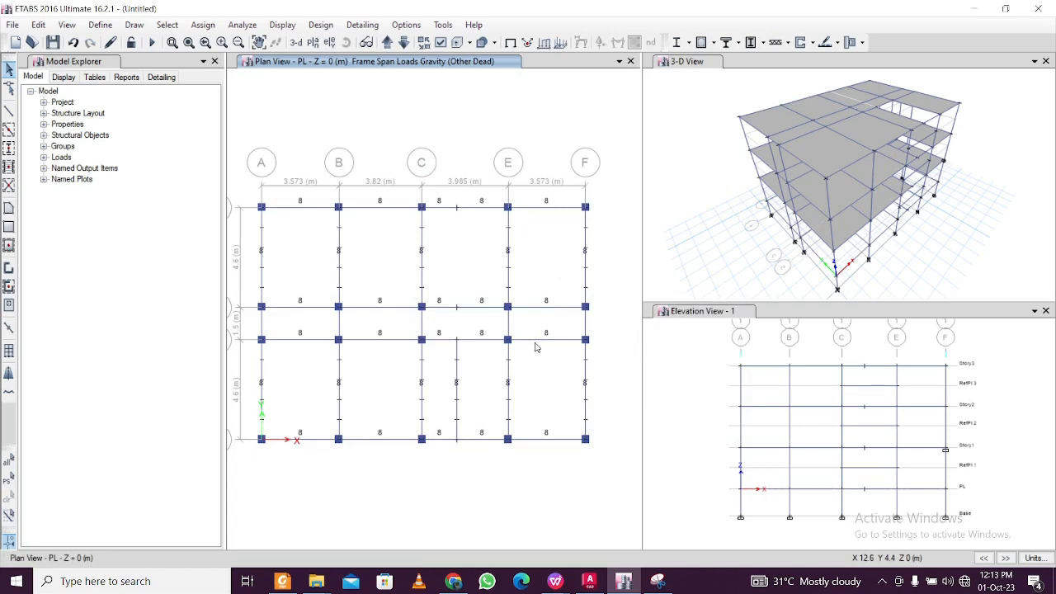
In the SLX seismic load pattern, set the bottom story to PL and switch the time period to User Defined
left_click(98, 25)
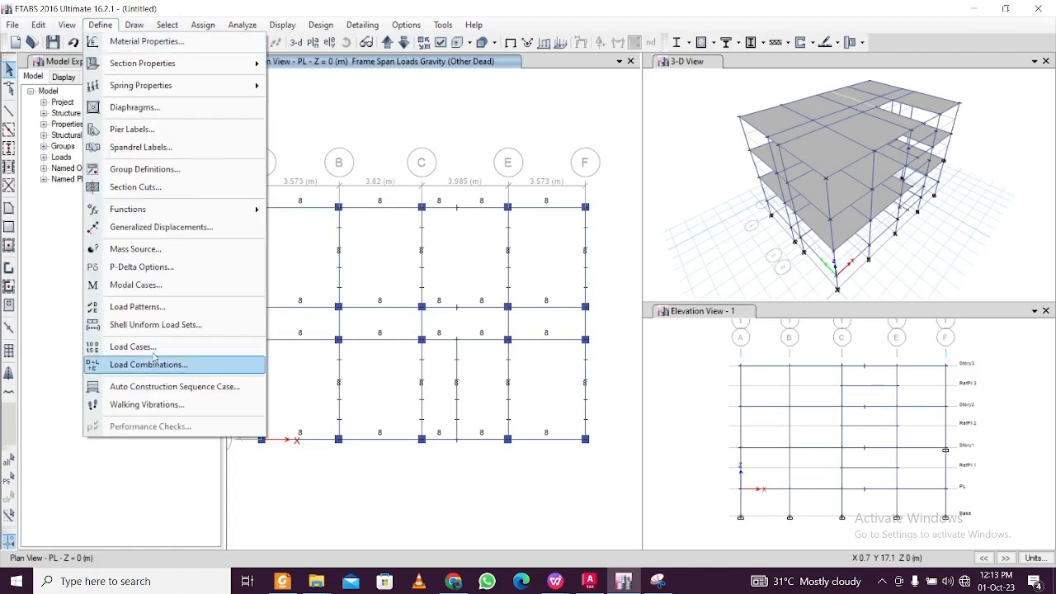
left_click(137, 306)
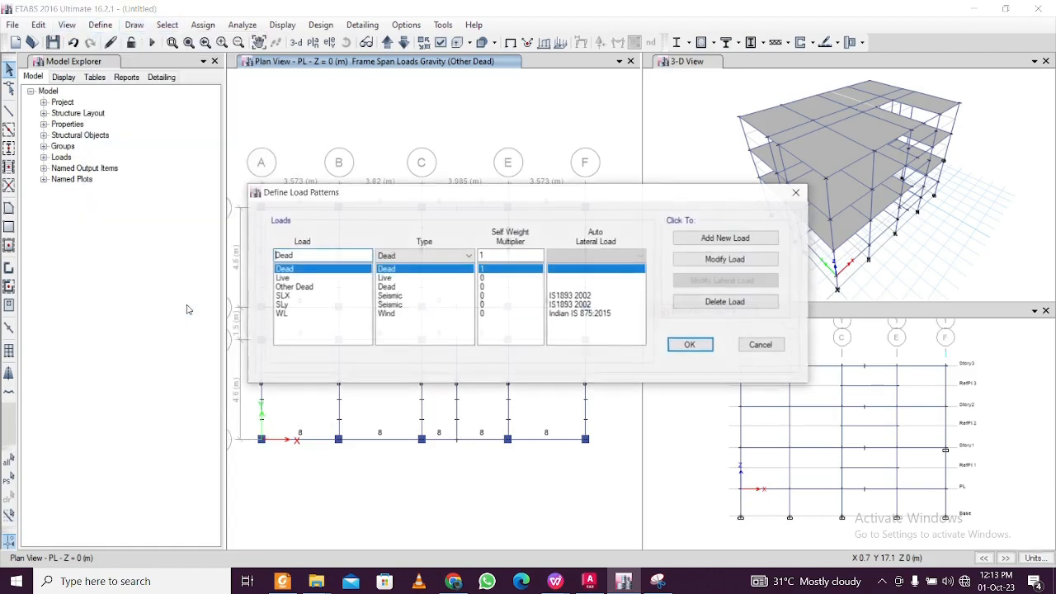
left_click(285, 295)
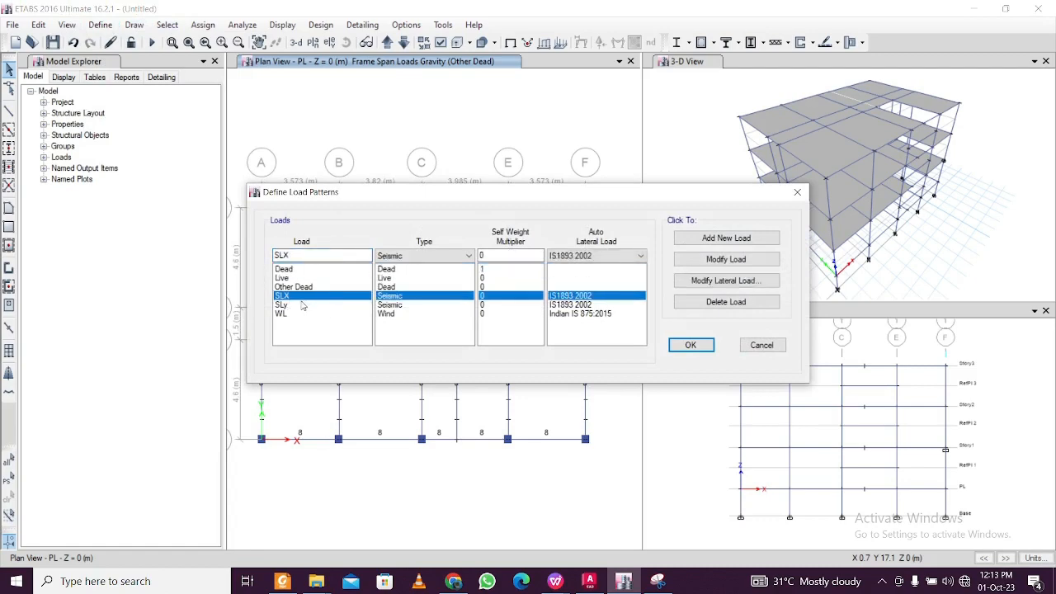
left_click(726, 280)
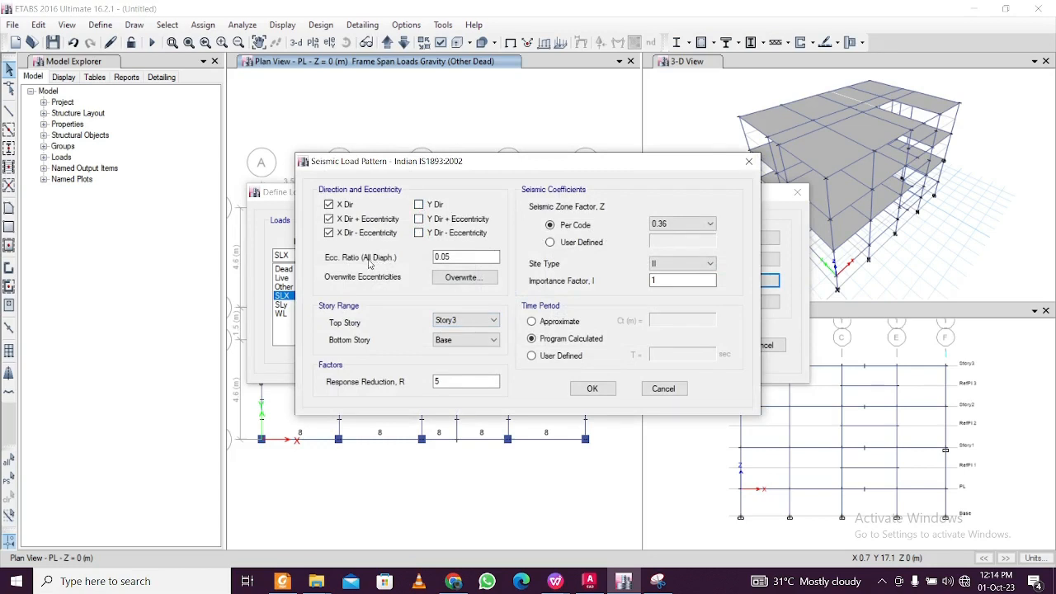
left_click(449, 257)
left_click(447, 342)
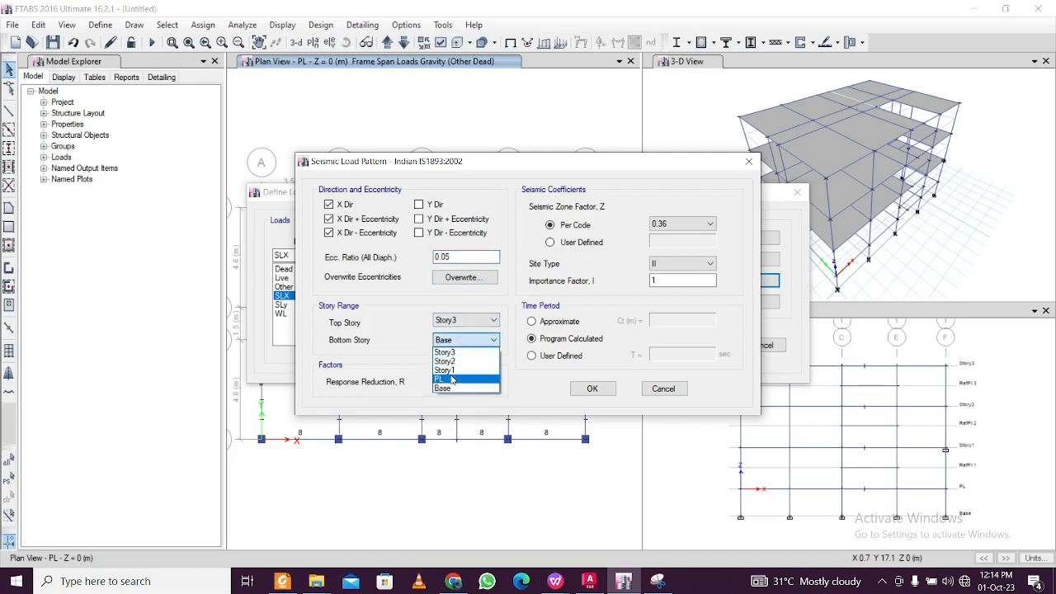
left_click(450, 378)
left_click(455, 382)
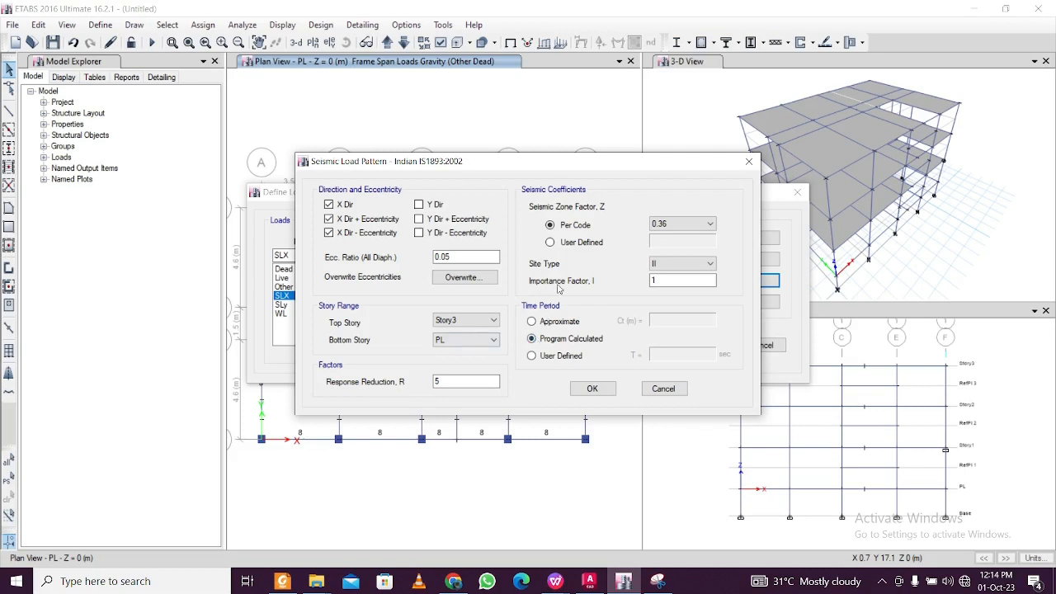
left_click(546, 357)
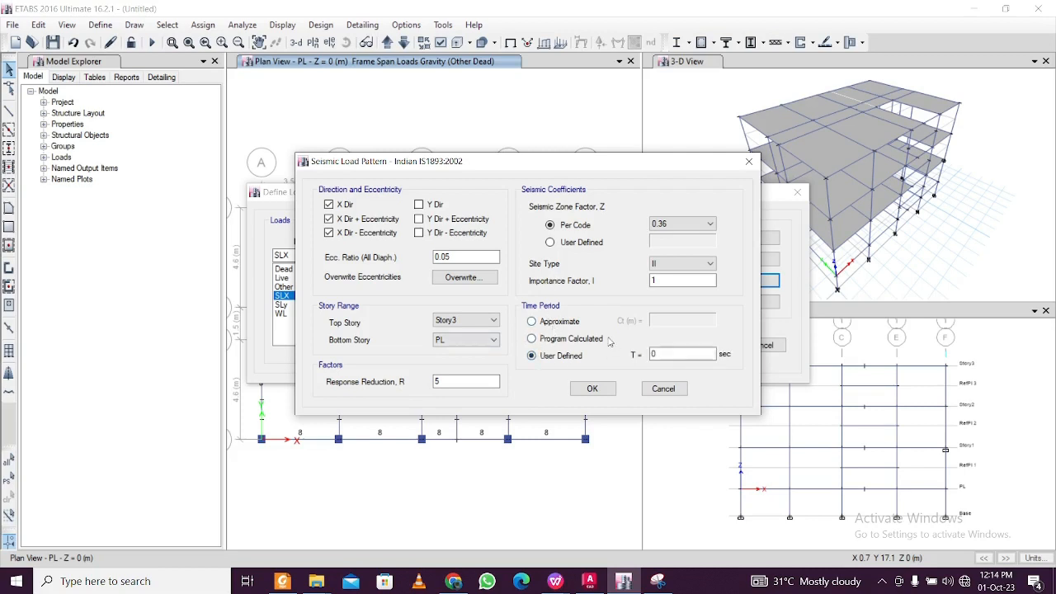
left_click(452, 256)
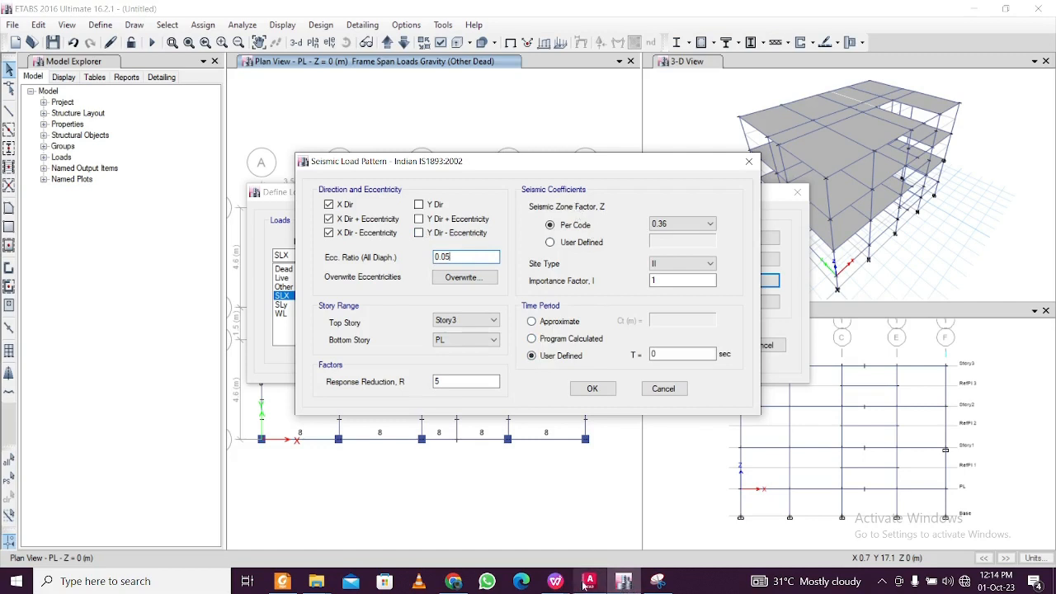
Switch to the Response Spectrum Analysis document in WPS and review the seismic load pattern settings and the Cl. 7.6.2 time period calculation
mouse_move(555, 581)
left_click(608, 516)
left_click(748, 146)
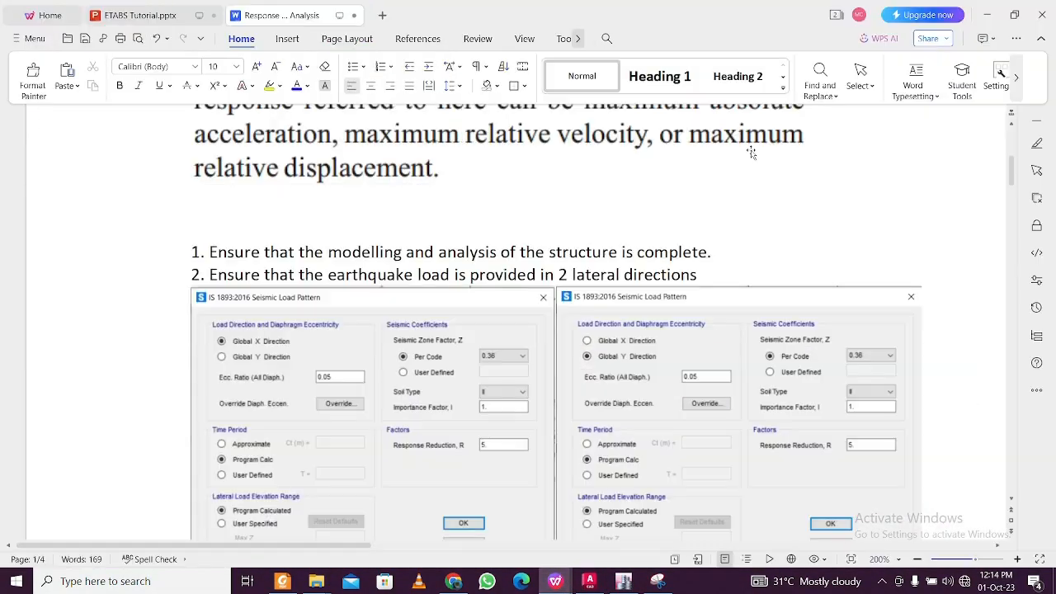
scroll(552, 270, "up", 3)
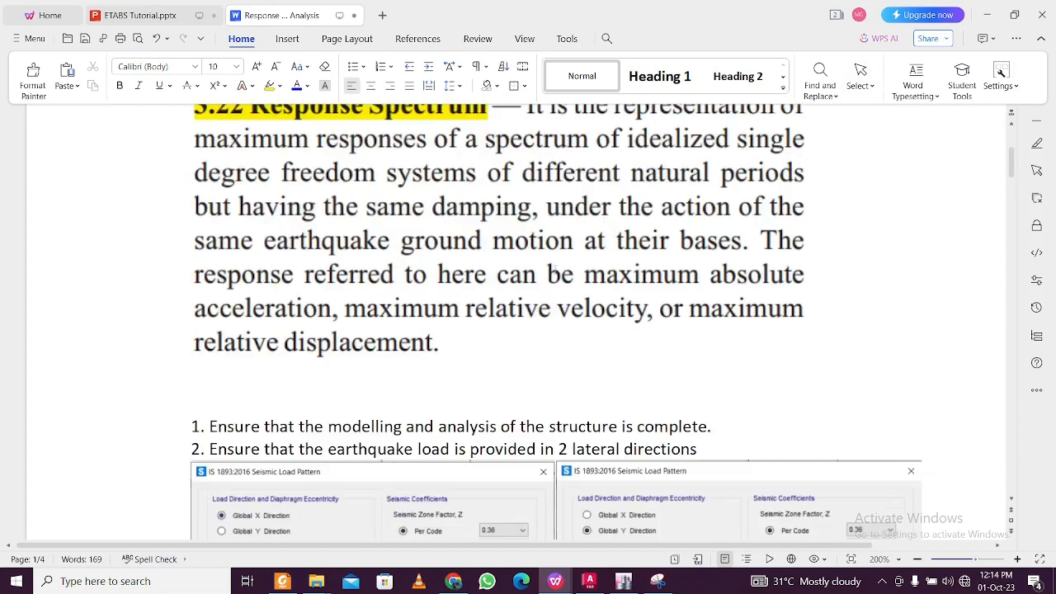
scroll(555, 264, "up", 5)
scroll(561, 259, "down", 7)
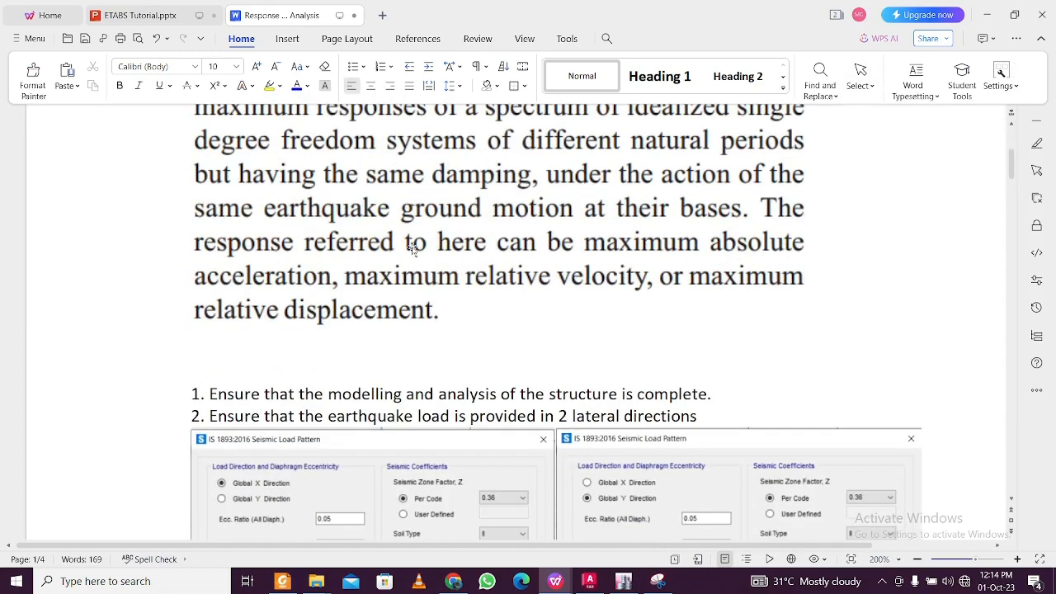
scroll(345, 254, "down", 3)
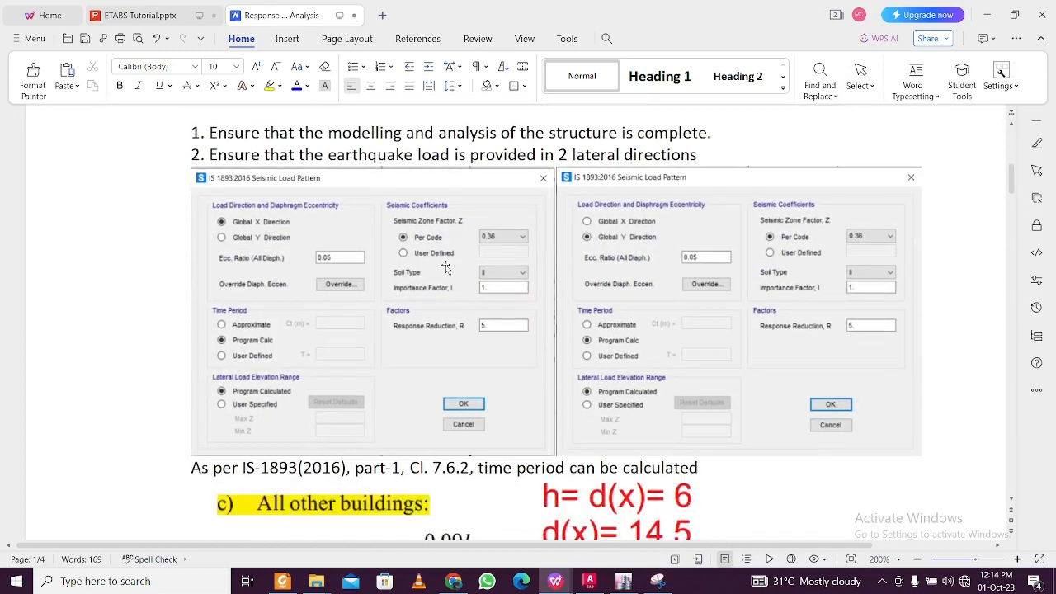
scroll(484, 273, "down", 3)
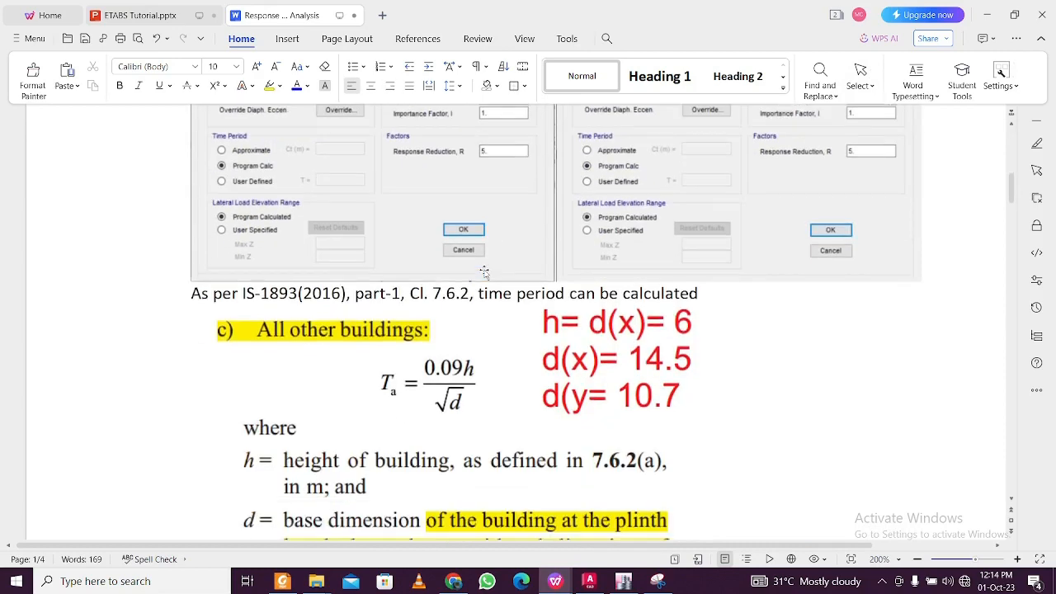
scroll(484, 272, "up", 3)
scroll(485, 272, "down", 7)
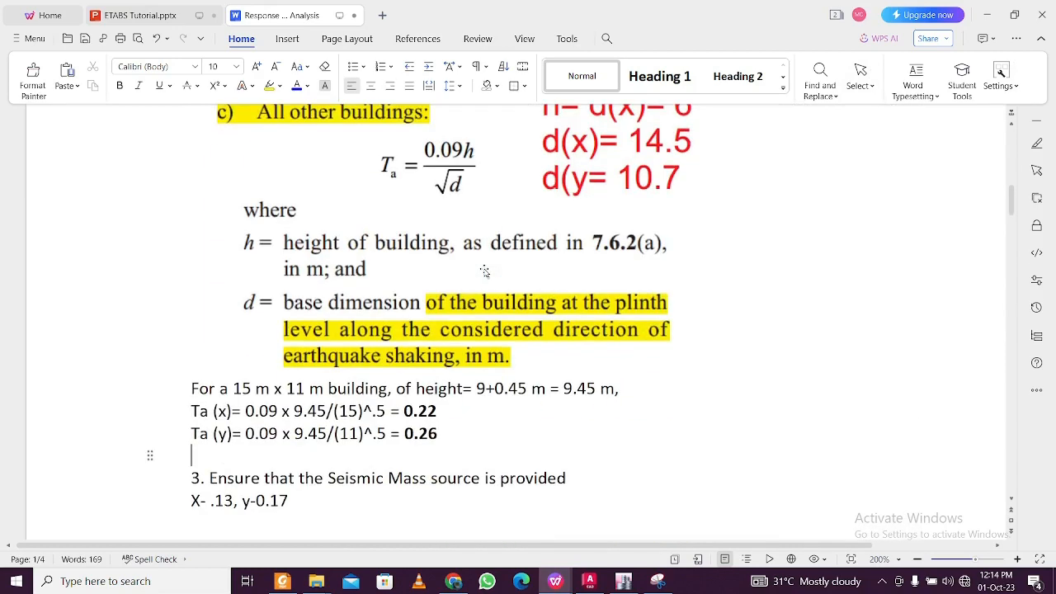
Find Table 3 Seismic Zone Factor Z in the document and examine the factor for each zone
scroll(485, 272, "down", 12)
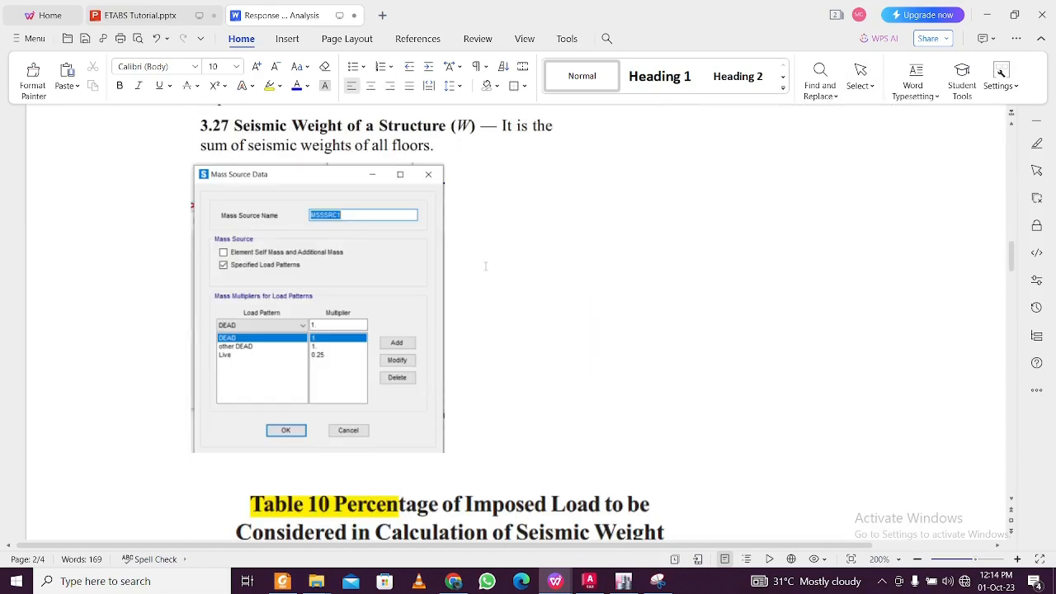
scroll(485, 265, "down", 15)
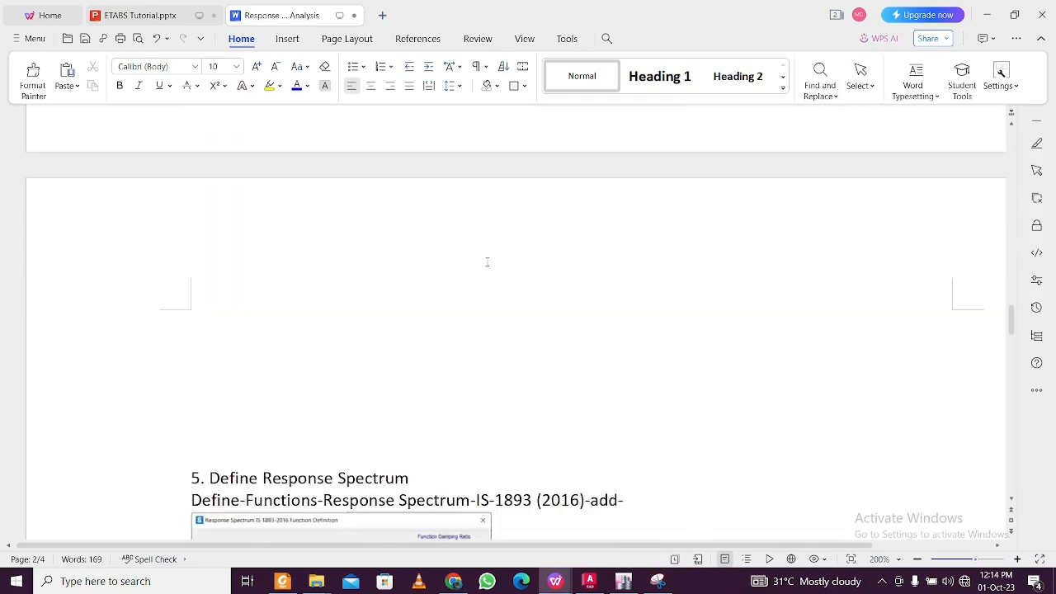
scroll(487, 262, "down", 4)
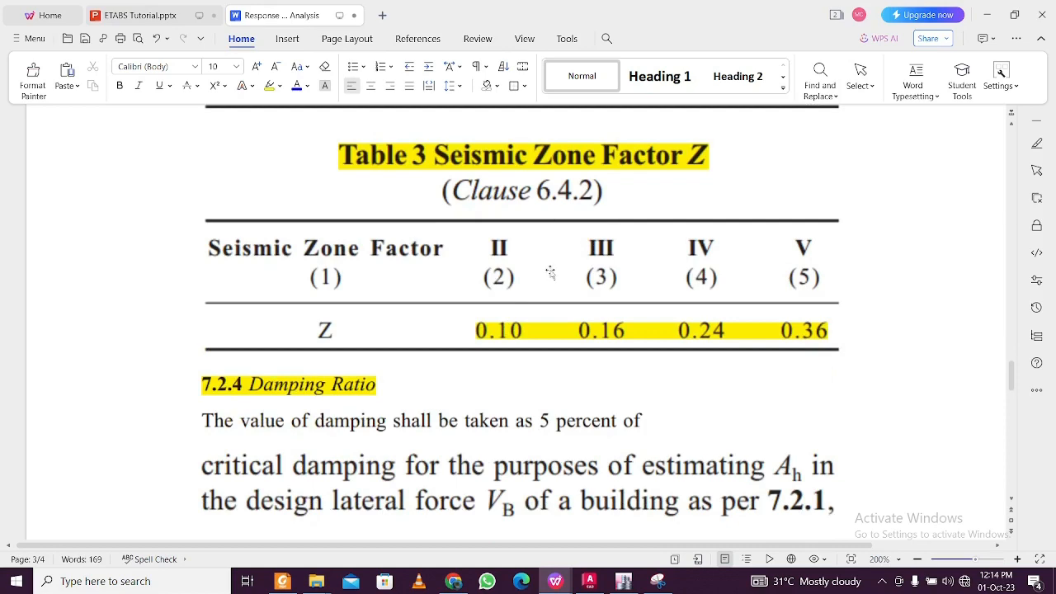
scroll(659, 305, "up", 1)
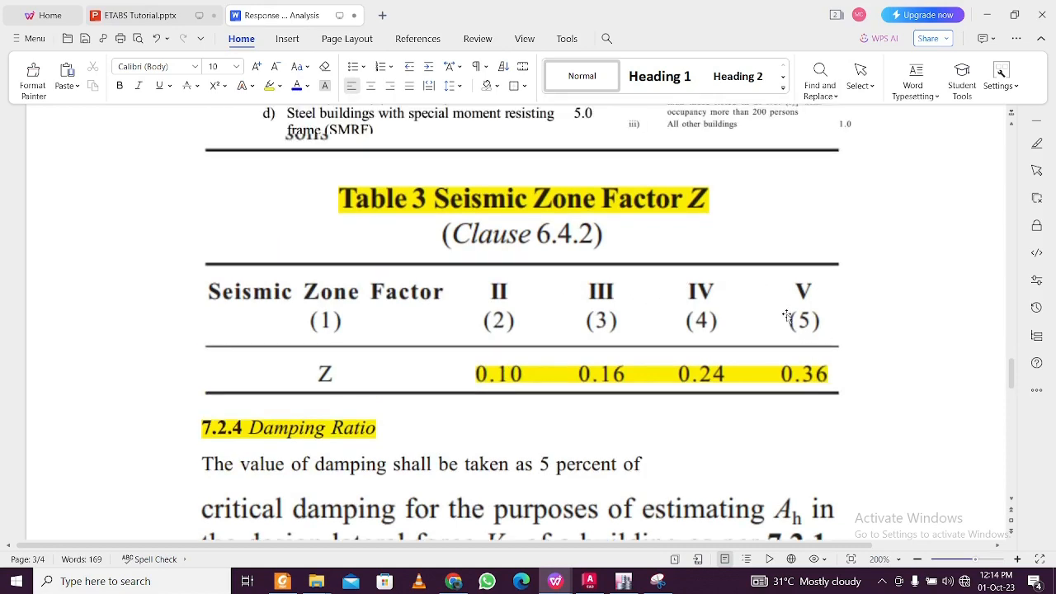
scroll(798, 278, "down", 4)
scroll(798, 279, "up", 4)
scroll(803, 291, "up", 1)
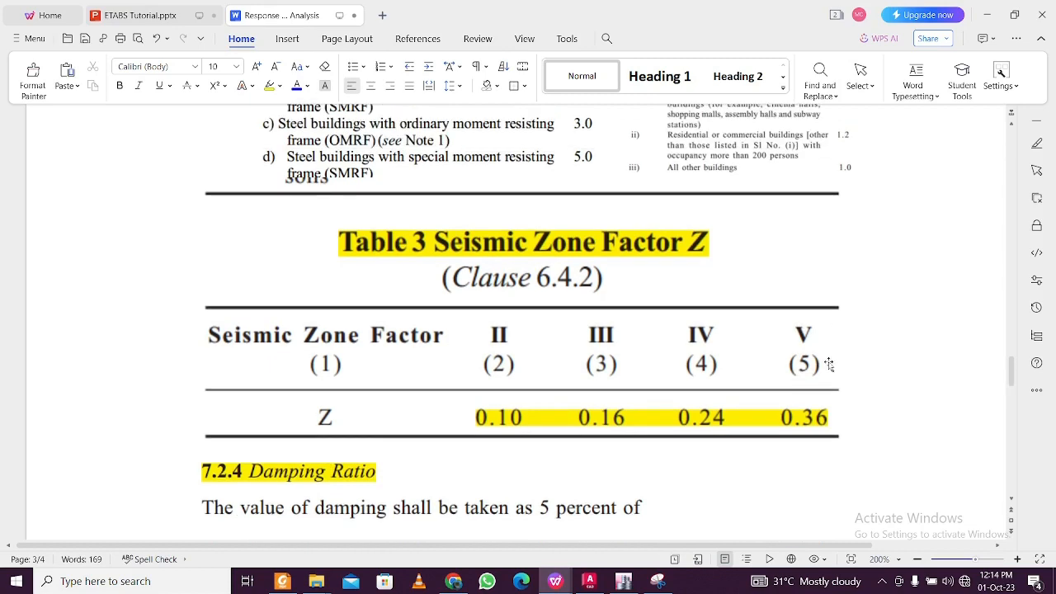
Return to ETABS and check the per-code seismic zone factor choice for the SLX pattern
left_click(622, 580)
left_click(699, 228)
left_click(697, 226)
left_click(698, 227)
left_click(698, 227)
left_click(697, 227)
left_click(698, 227)
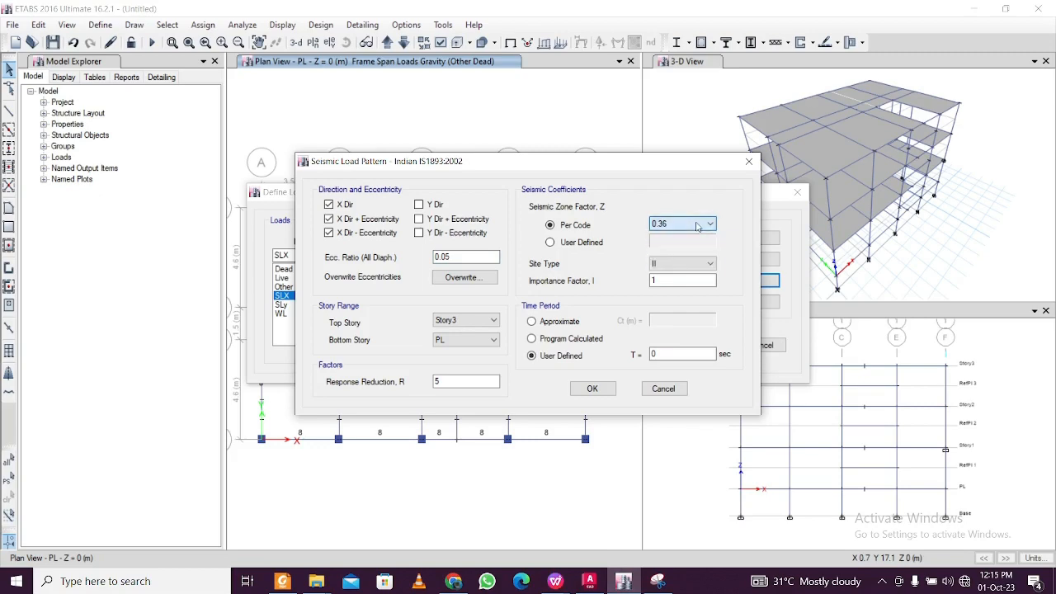
Recheck the zone factor table in the Response Spectrum Analysis document, then return to the SLX seismic settings in ETABS
left_click(283, 581)
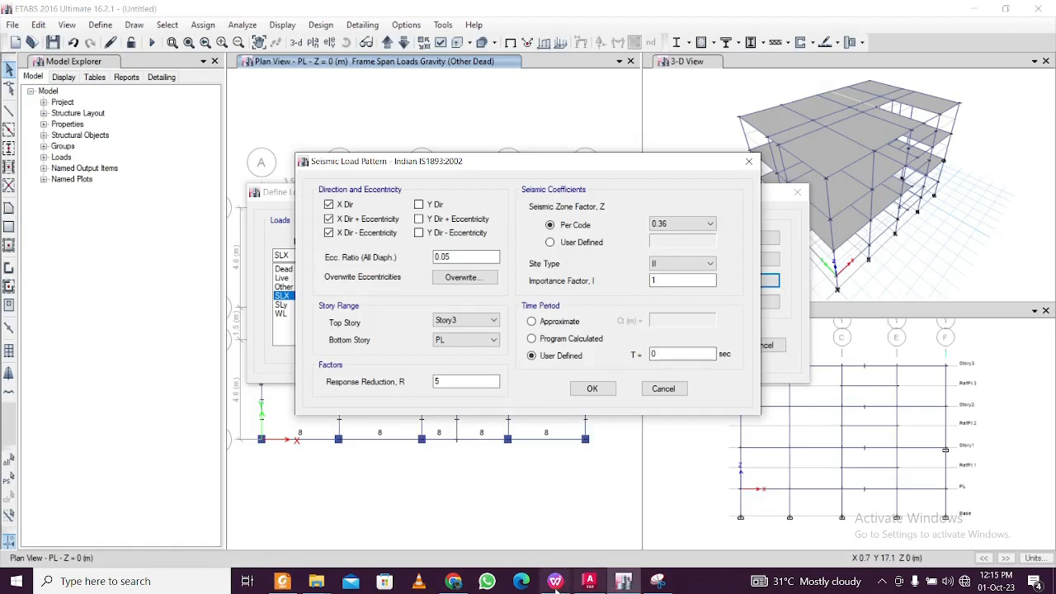
left_click(643, 536)
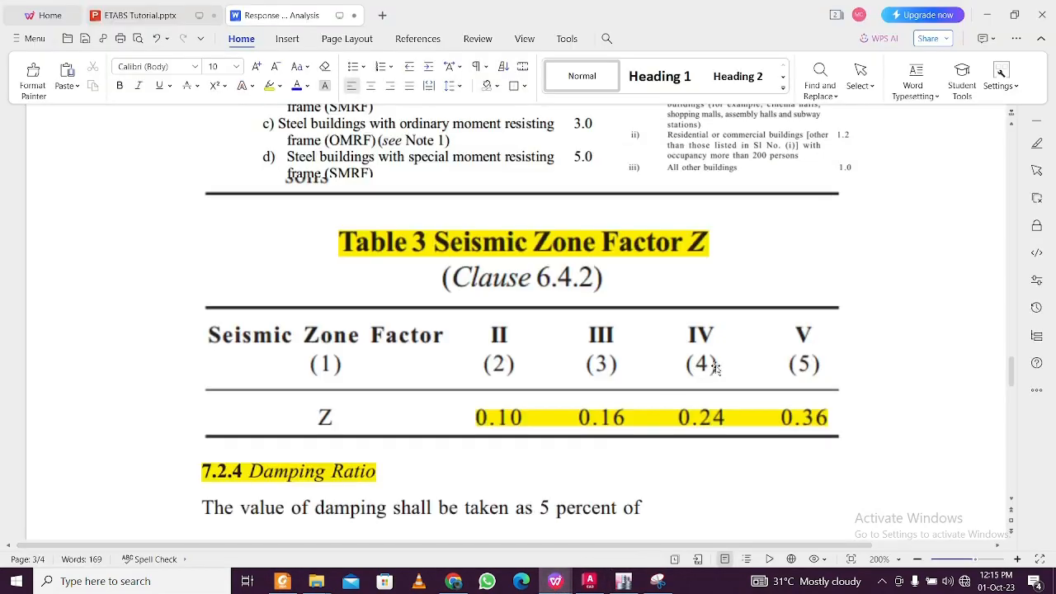
scroll(707, 365, "up", 1)
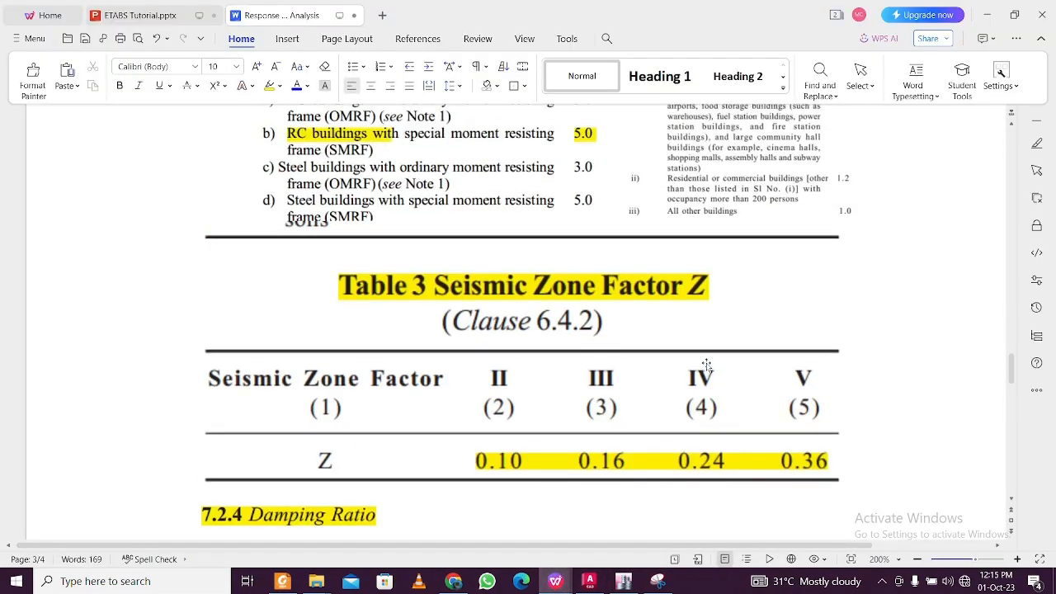
scroll(707, 365, "up", 3)
scroll(707, 366, "down", 3)
left_click(623, 581)
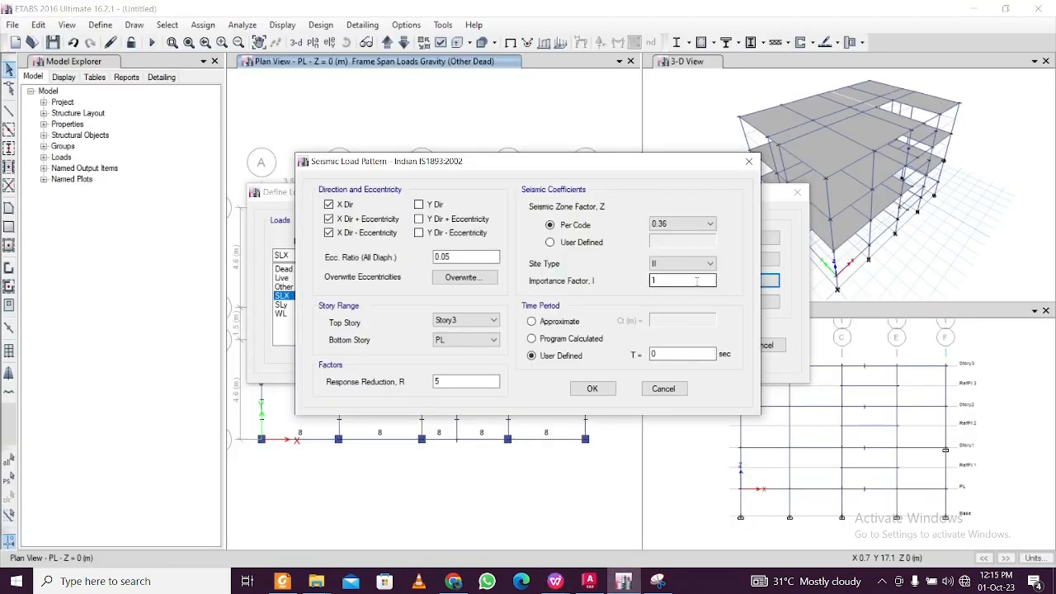
Look through the Response Spectrum Analysis document for guidance on the site type, including the response reduction and importance factor tables
left_click(555, 583)
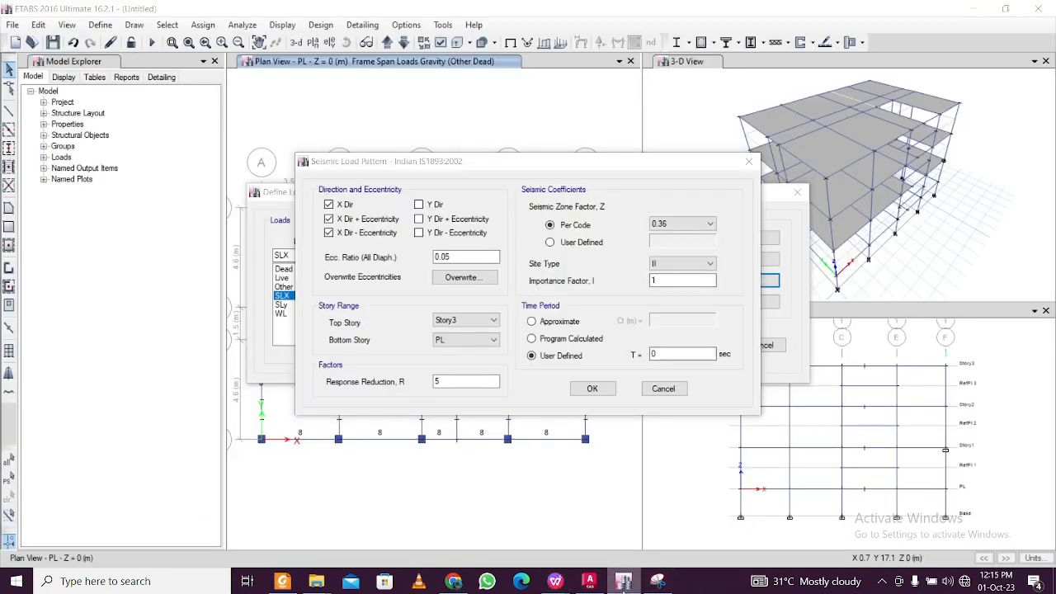
left_click(555, 581)
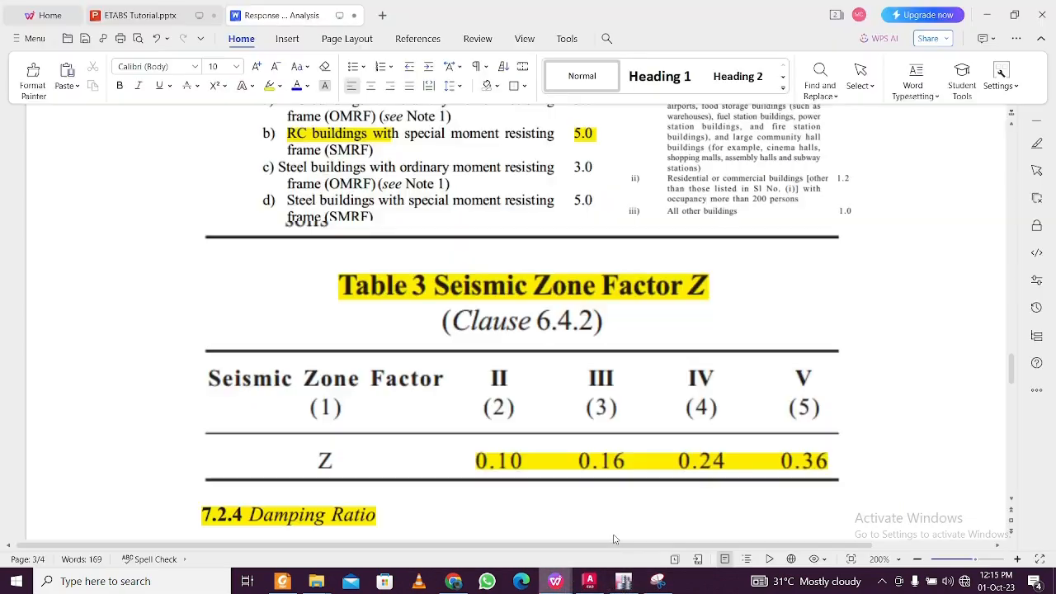
scroll(584, 371, "up", 4)
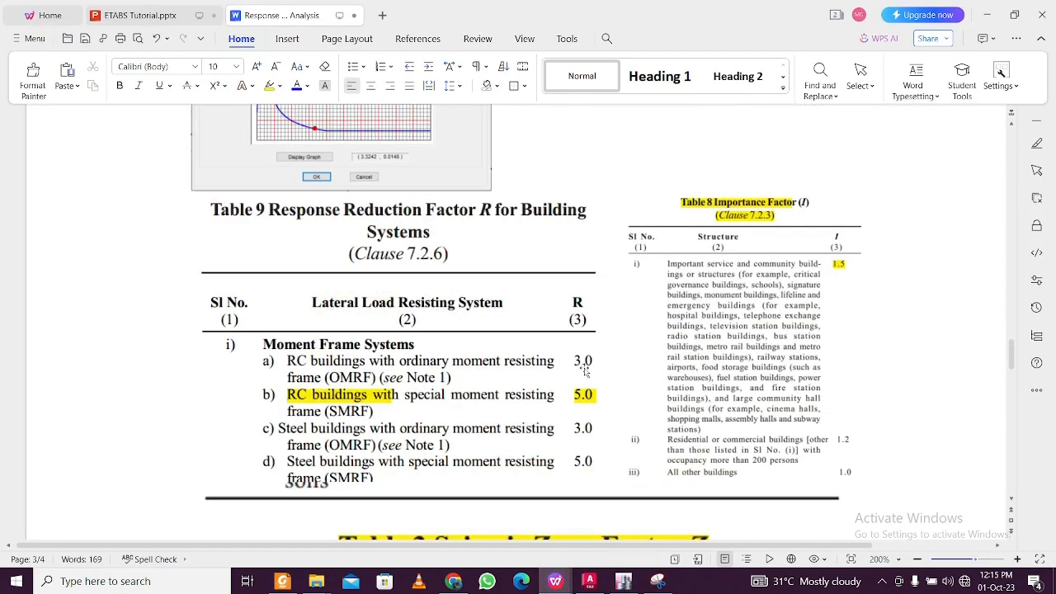
scroll(584, 370, "up", 10)
scroll(588, 363, "up", 11)
scroll(588, 363, "down", 6)
scroll(588, 363, "down", 2)
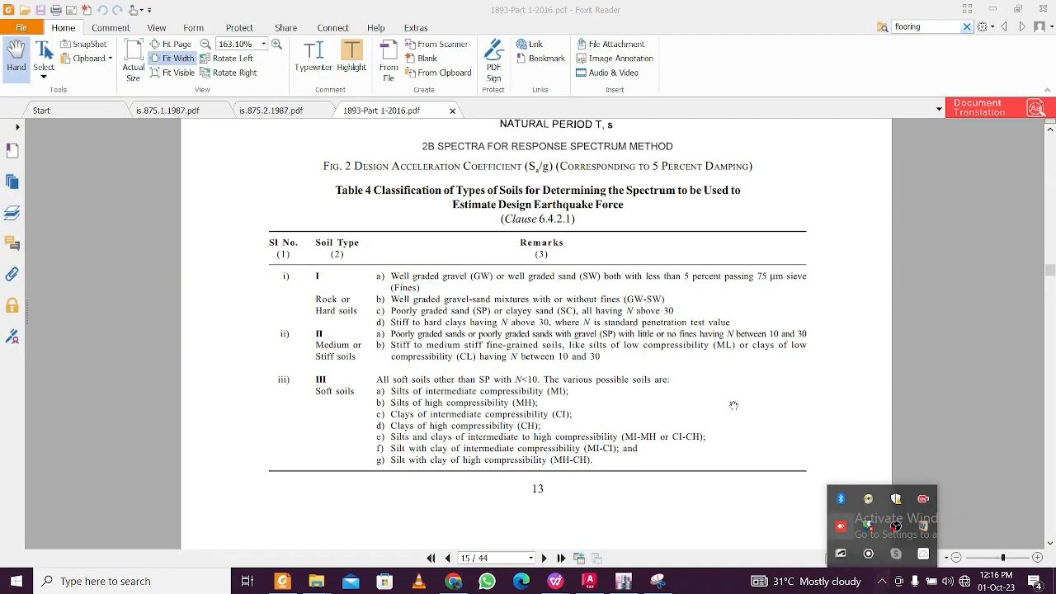
Examine the Table 4 soil type classification in the IS 1893 Part 1 2016 PDF in Foxit Reader and return to ETABS
left_click(779, 455)
scroll(508, 317, "up", 1)
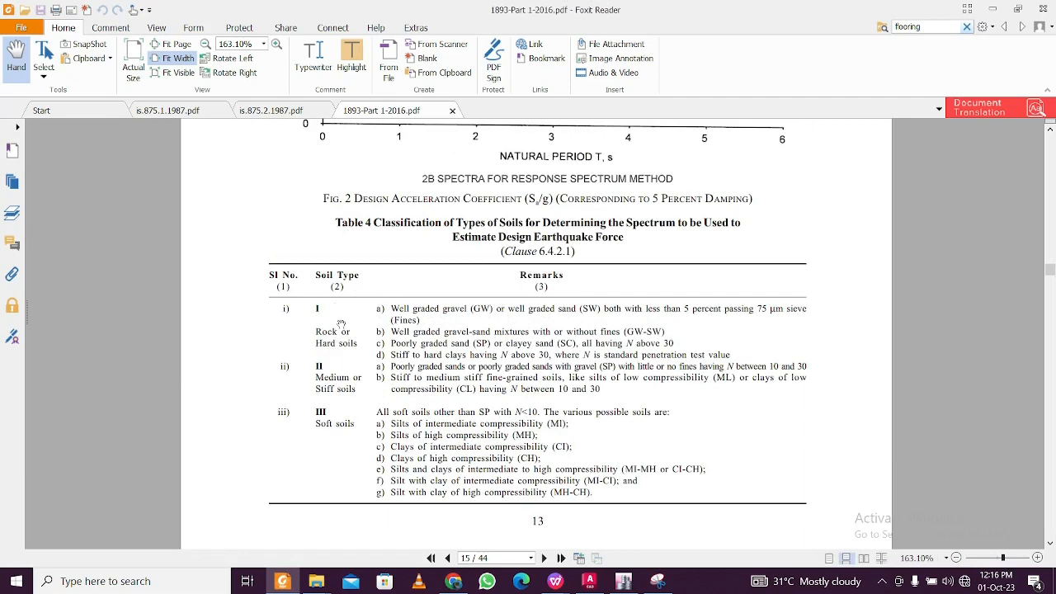
scroll(359, 328, "up", 2)
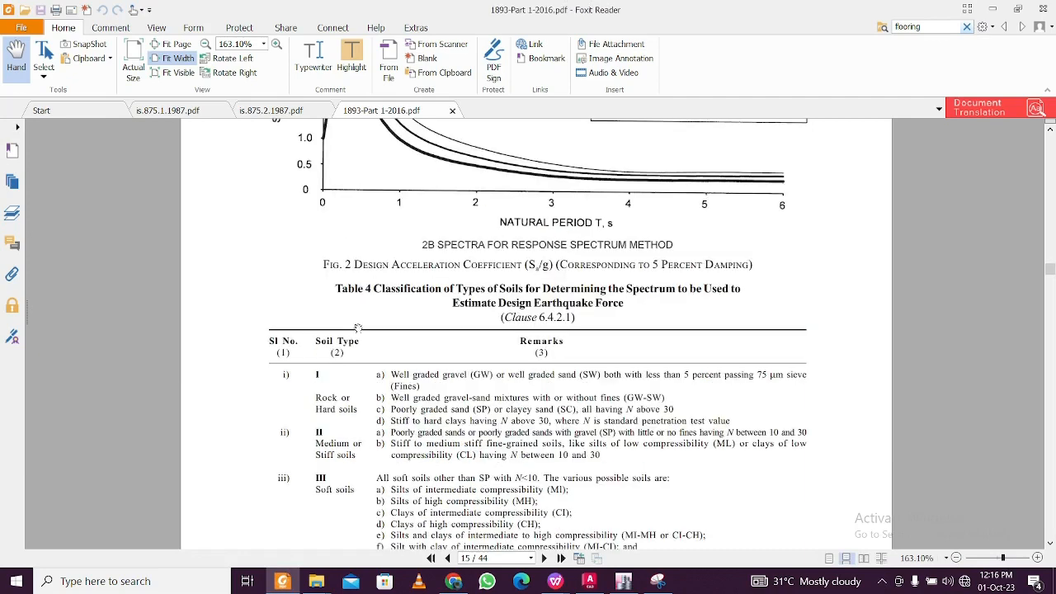
scroll(359, 328, "down", 1)
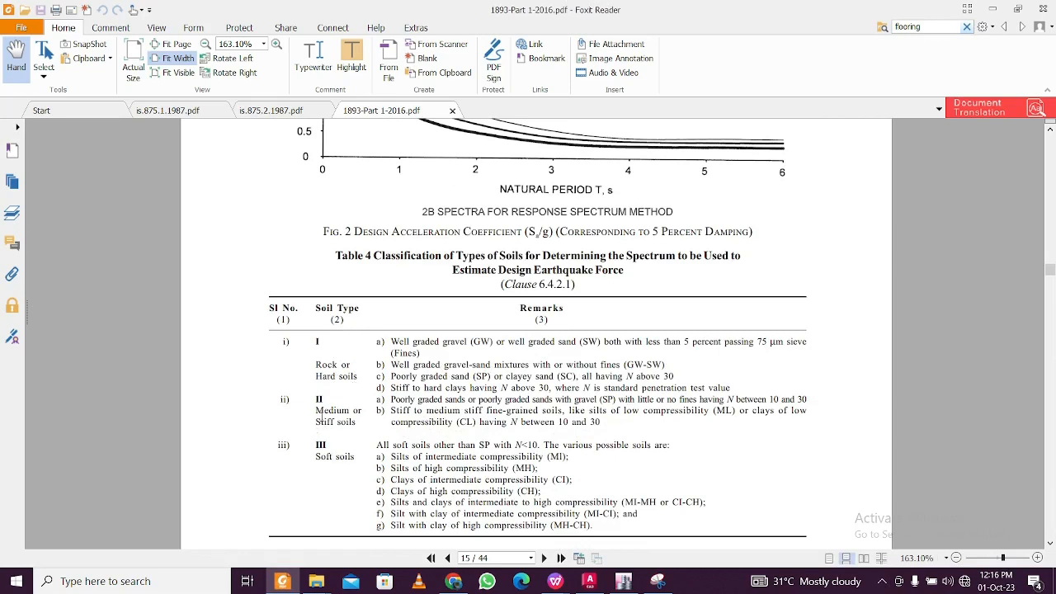
left_click(624, 581)
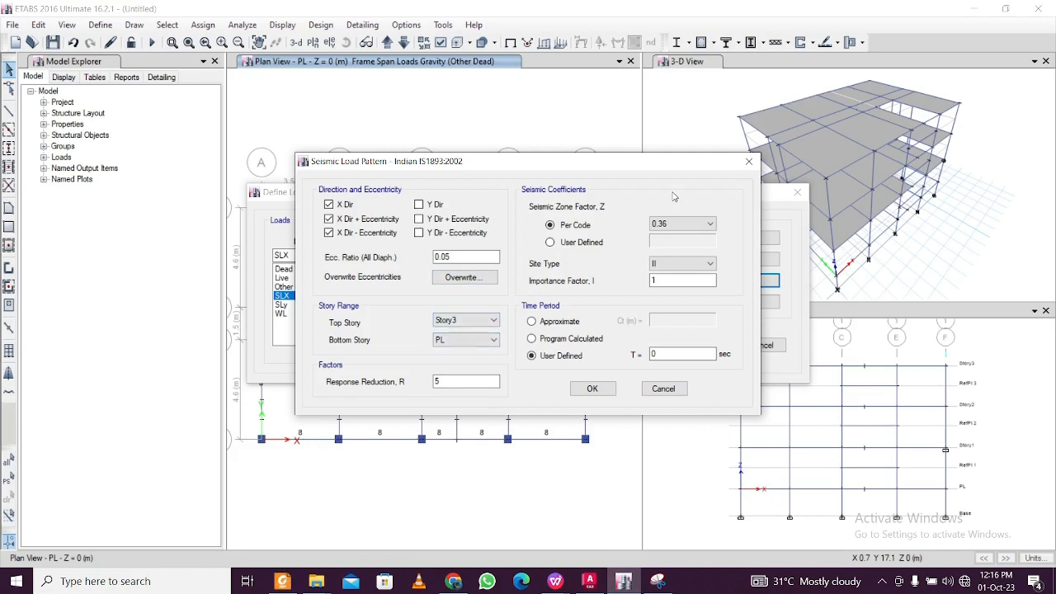
Look up the Table 8 importance factors in the Response Spectrum Analysis document for the SLX importance factor, then return to ETABS
left_click(676, 280)
left_click(561, 582)
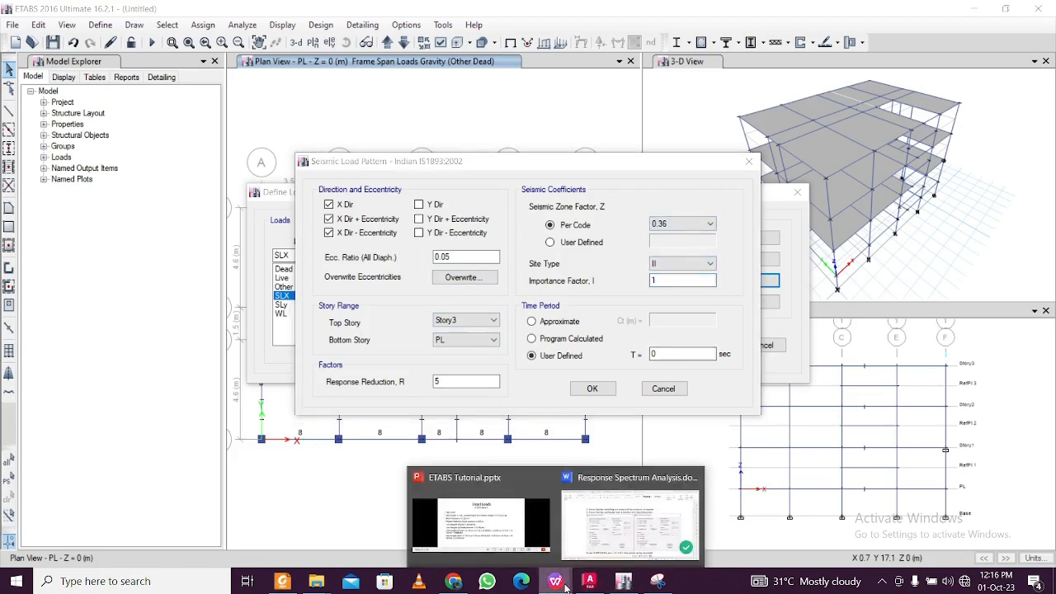
left_click(617, 538)
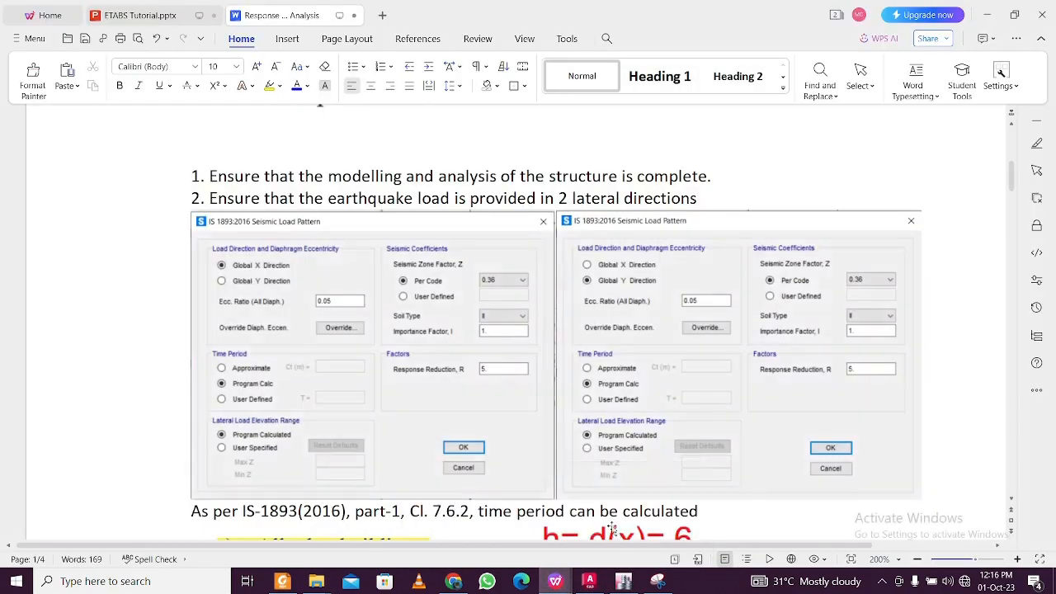
scroll(592, 487, "down", 20)
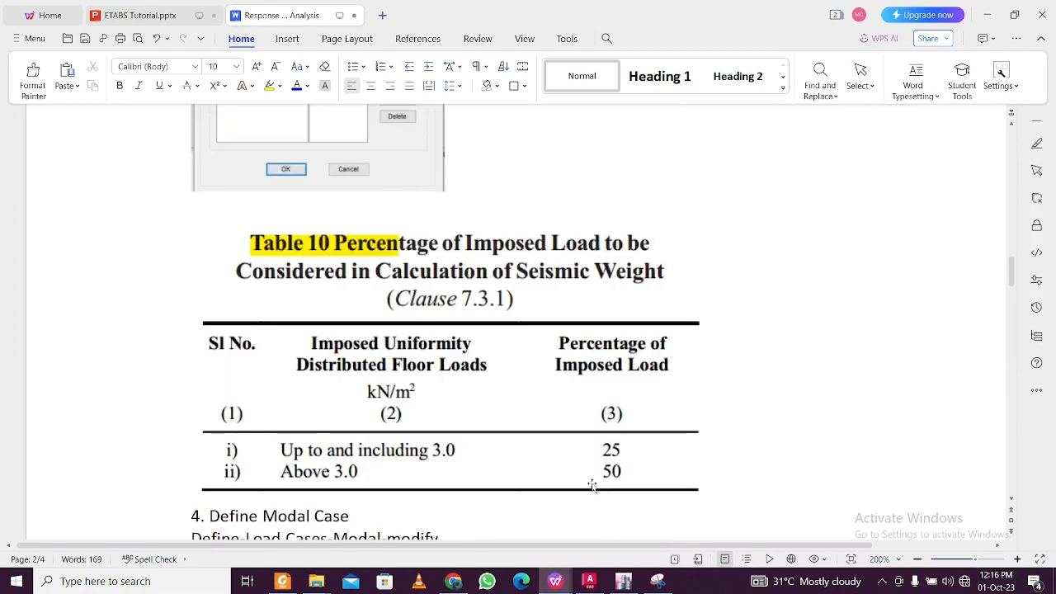
scroll(592, 486, "down", 15)
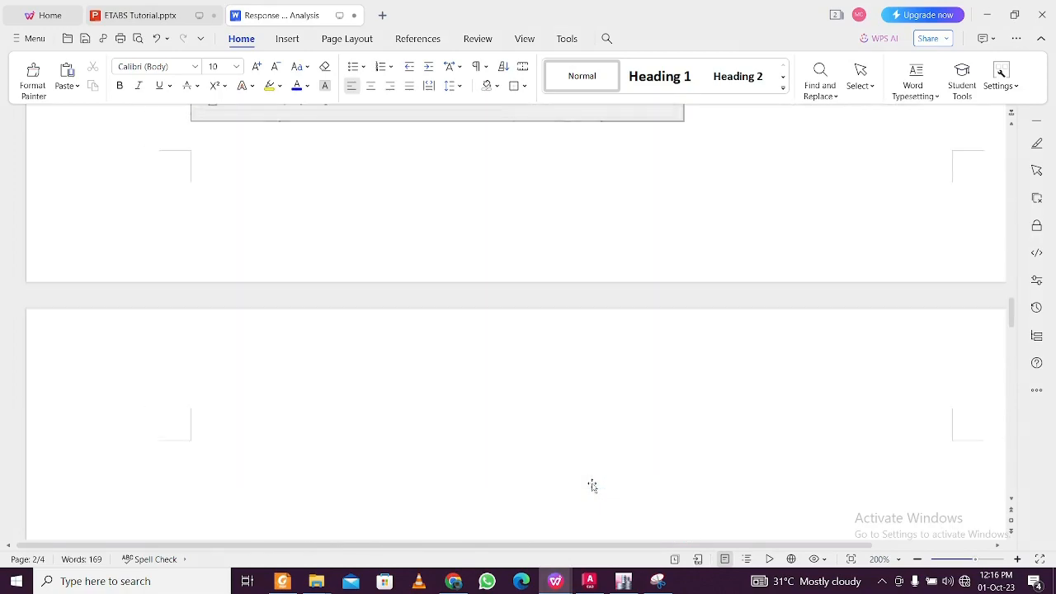
scroll(591, 487, "down", 10)
scroll(592, 487, "up", 4)
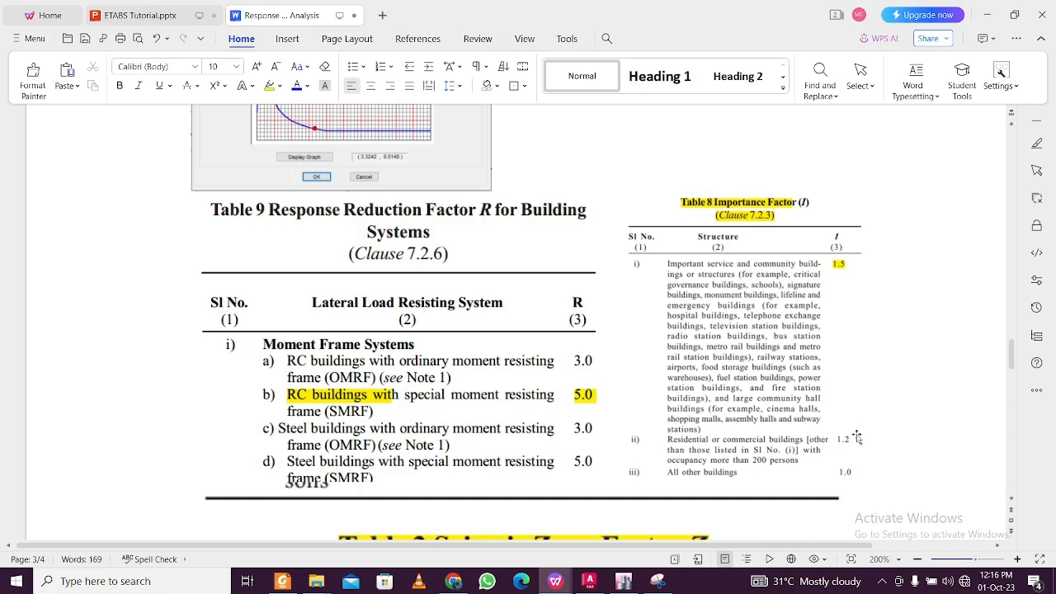
scroll(857, 437, "down", 2)
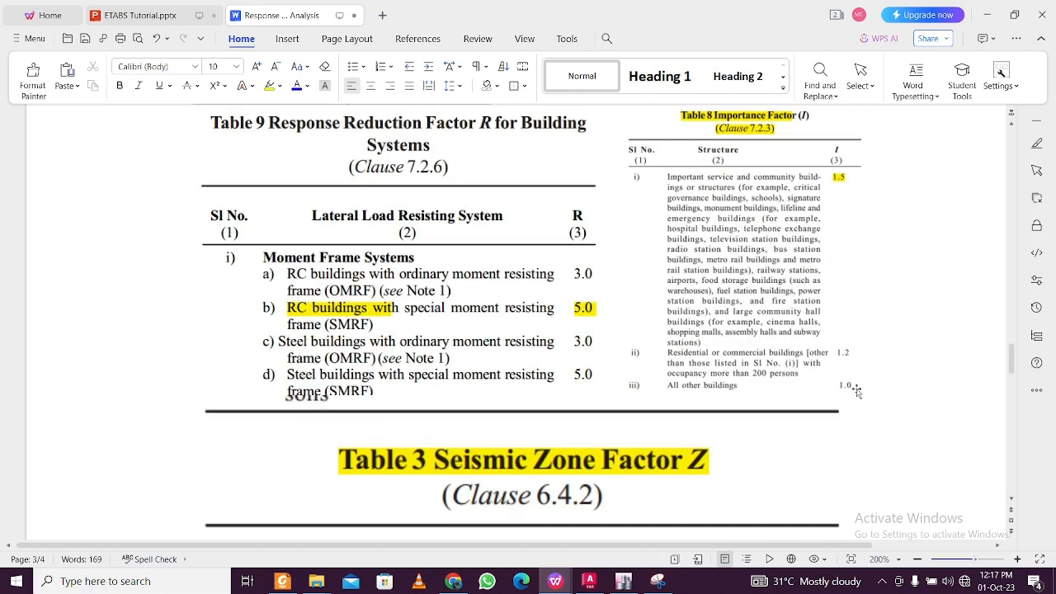
left_click(986, 18)
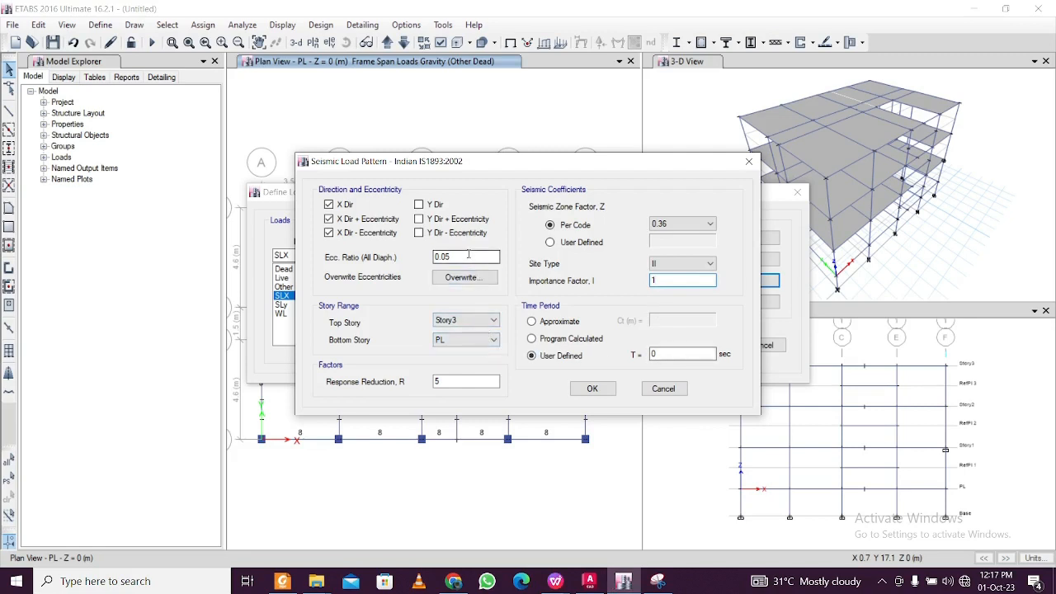
Look through the Response Spectrum Analysis document from the seismic zone factor table to the analysis results section, then return to ETABS
left_click(555, 580)
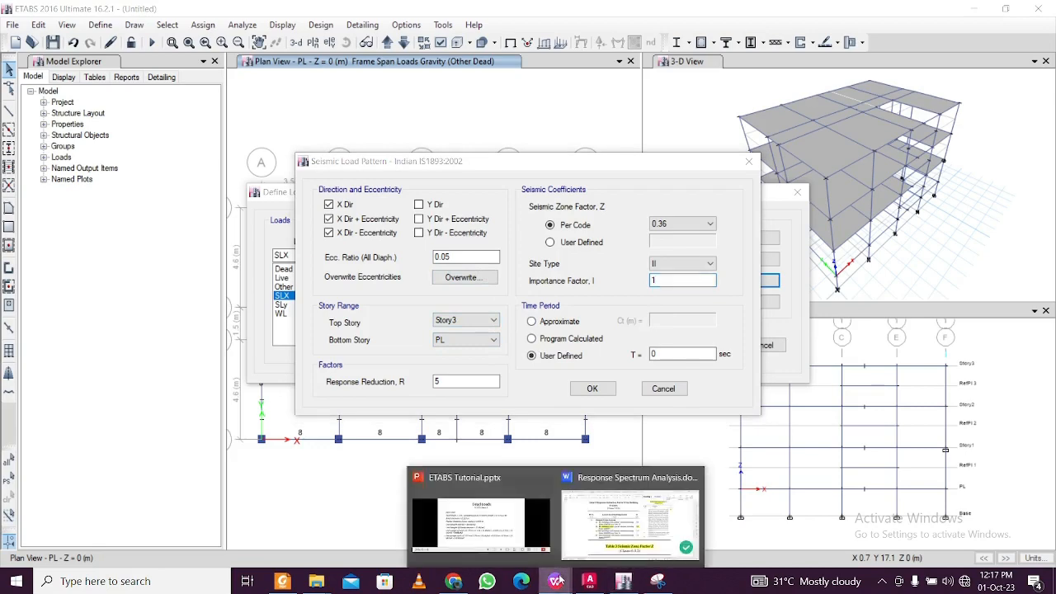
left_click(605, 540)
scroll(526, 396, "down", 5)
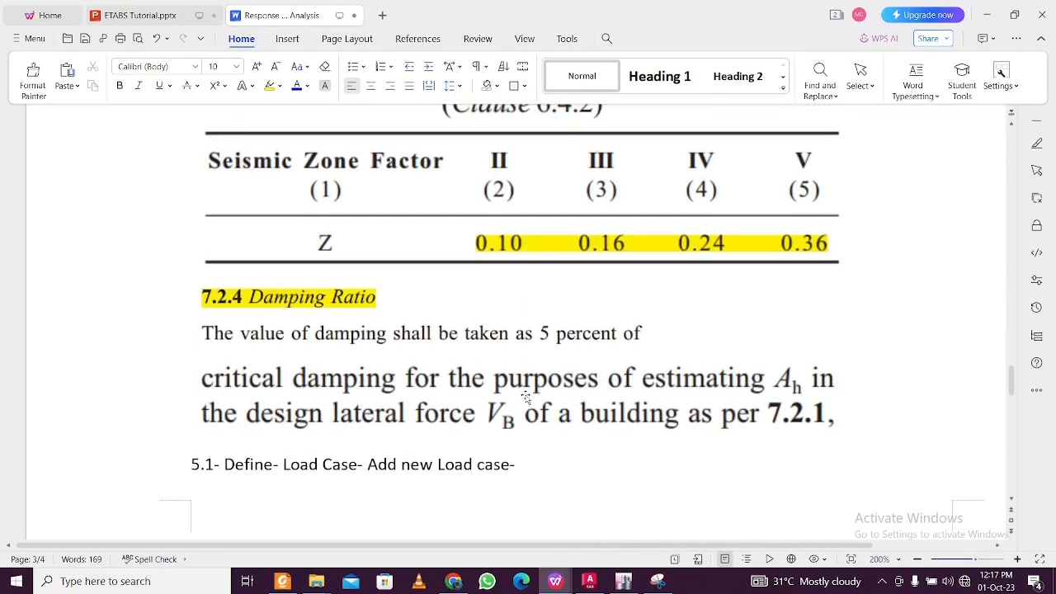
scroll(525, 397, "down", 2)
scroll(527, 393, "down", 20)
scroll(527, 393, "up", 8)
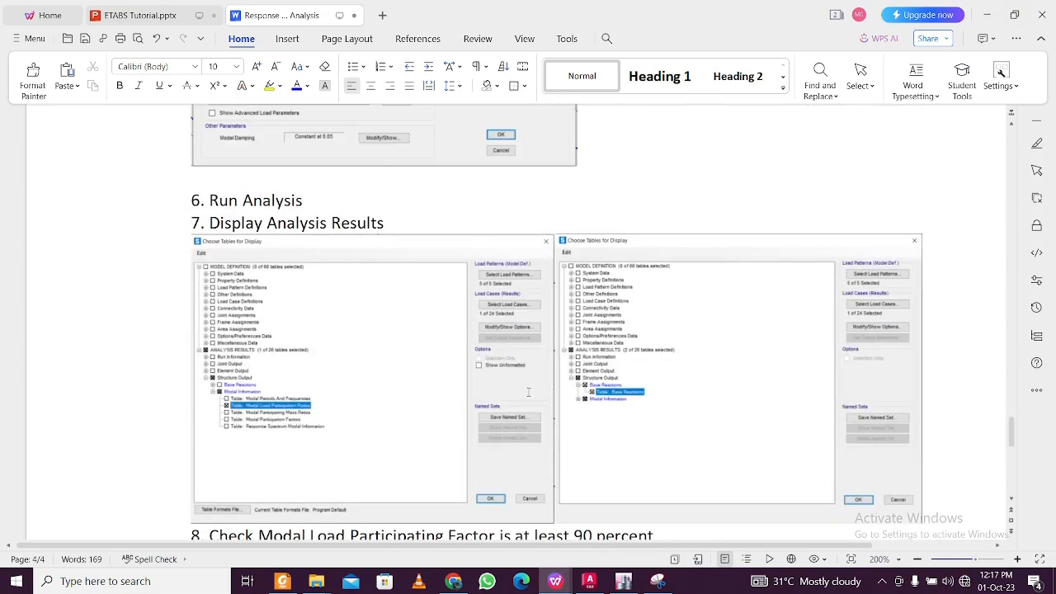
scroll(528, 392, "up", 10)
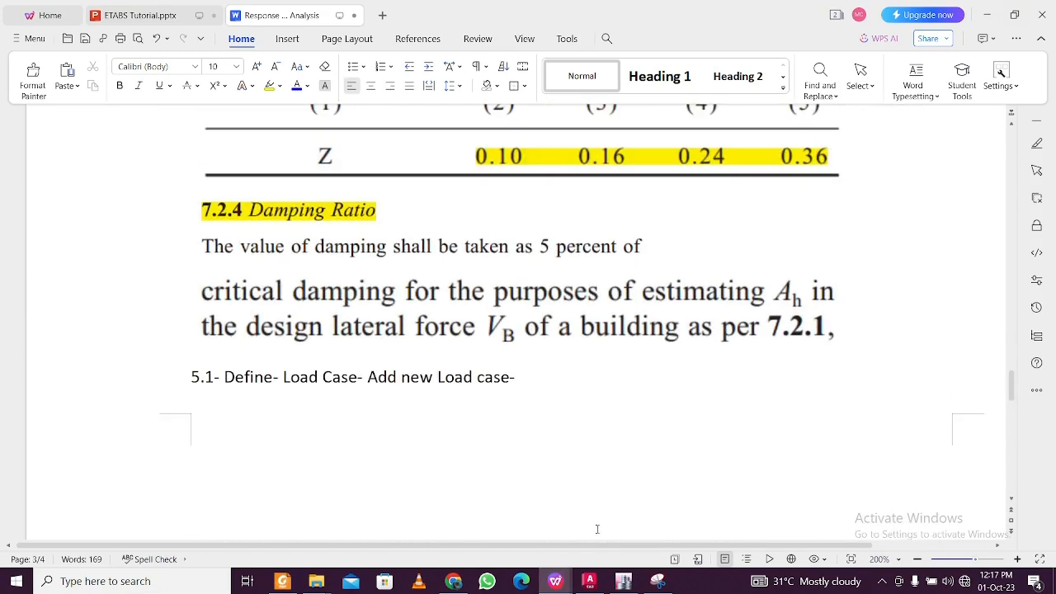
left_click(615, 581)
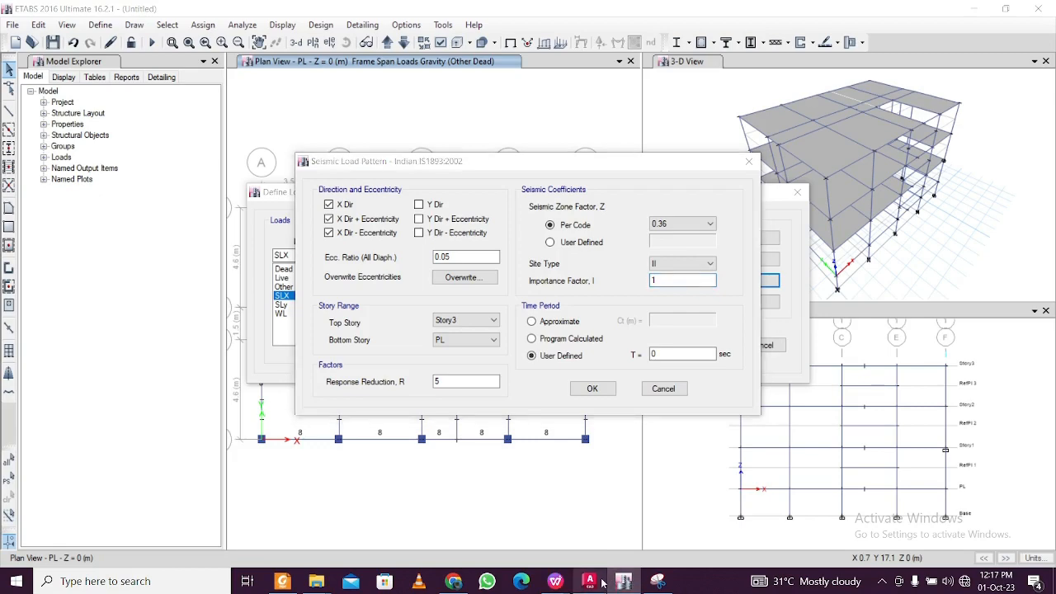
Review the 7.2.4 Damping Ratio clause and the response spectrum load case example in the document, then return to ETABS
mouse_move(603, 584)
mouse_move(555, 581)
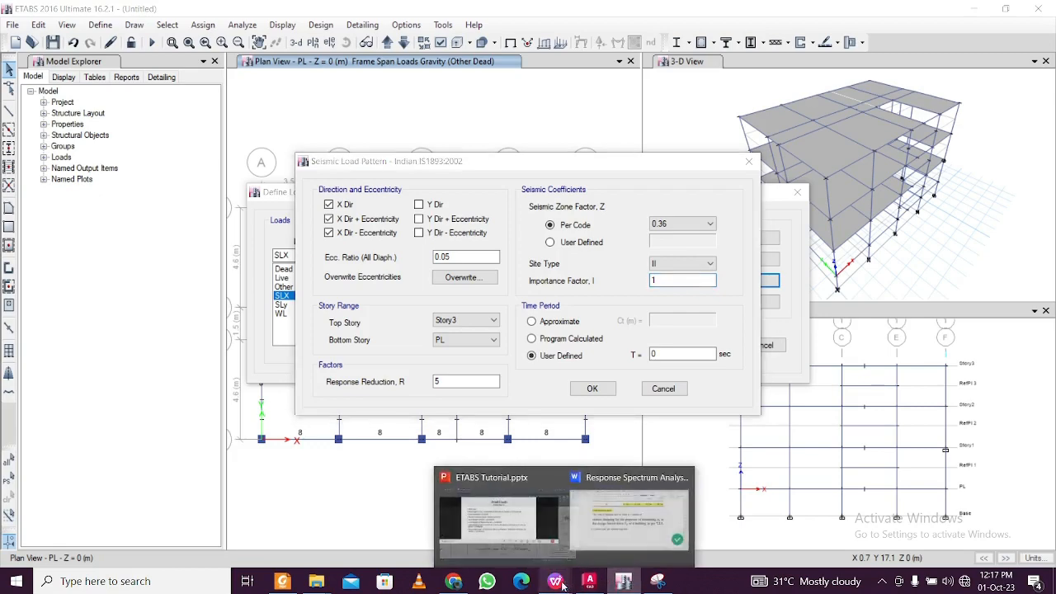
left_click(601, 541)
scroll(600, 357, "up", 2)
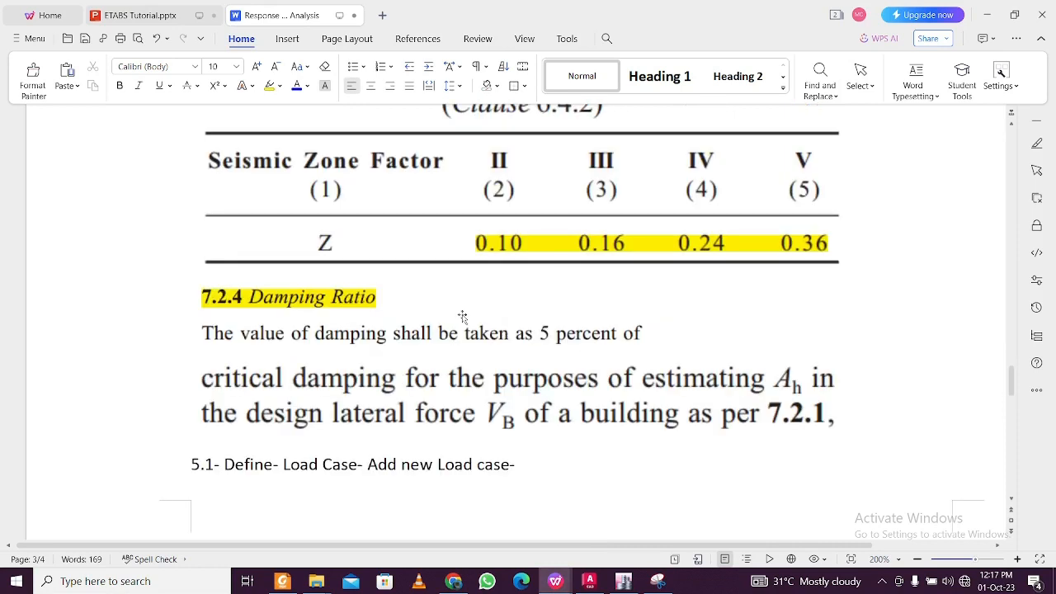
left_click(493, 386)
left_click(320, 309)
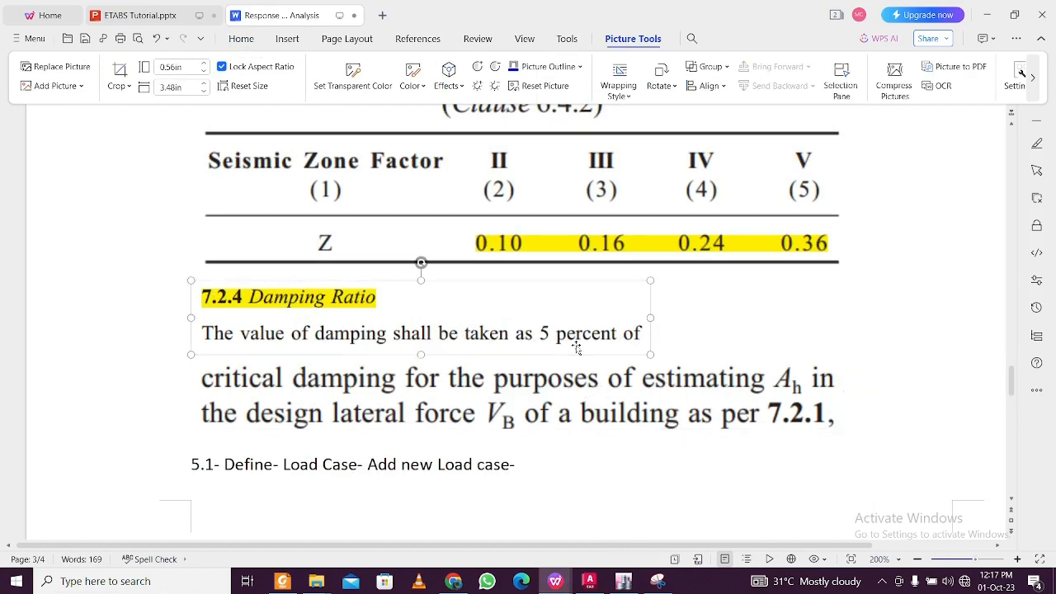
scroll(575, 349, "down", 5)
scroll(576, 348, "down", 13)
scroll(573, 346, "up", 10)
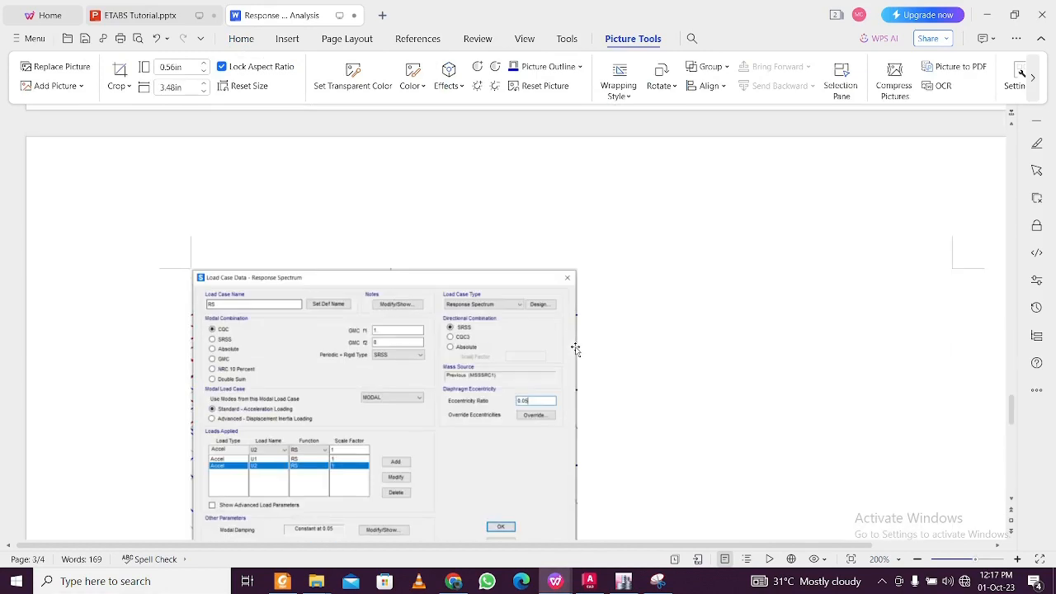
left_click(623, 580)
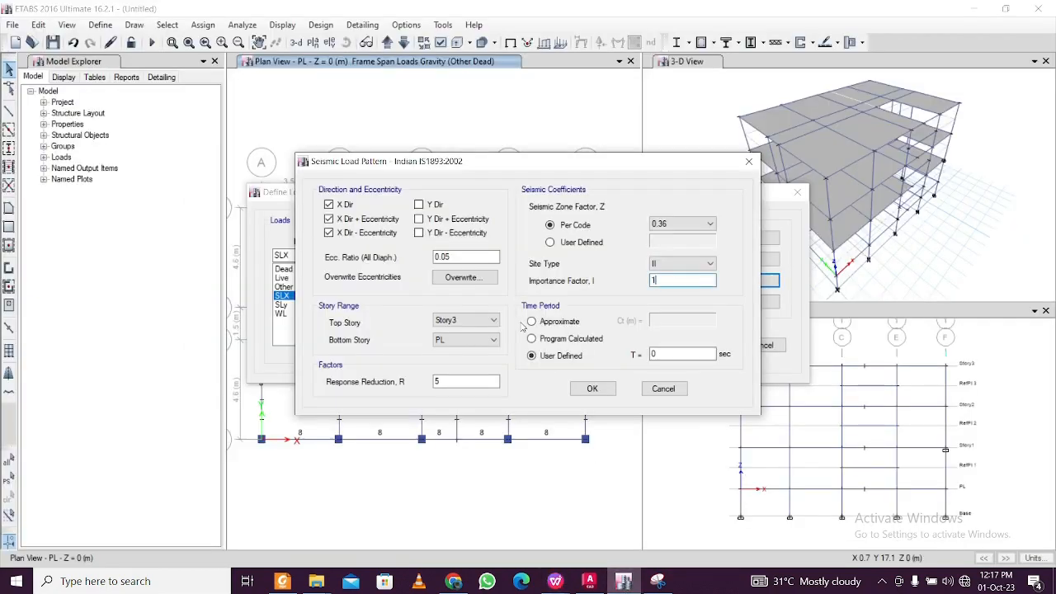
Search the Response Spectrum Analysis document for the Cl. 7.6.2 time period formula needed for SLX
left_click(680, 353)
left_click(554, 581)
left_click(589, 542)
scroll(533, 419, "down", 15)
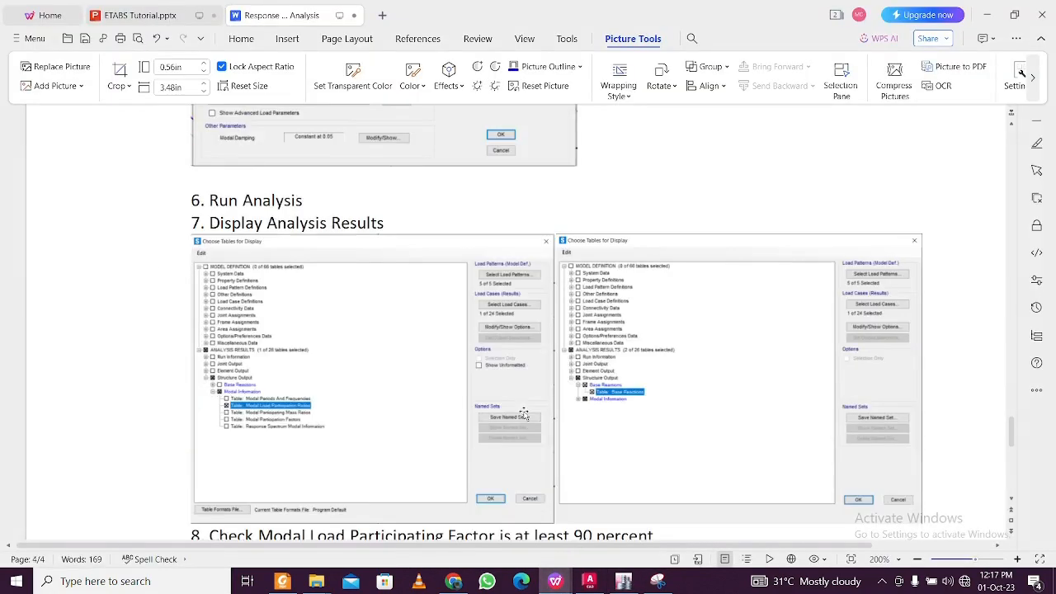
scroll(524, 410, "up", 15)
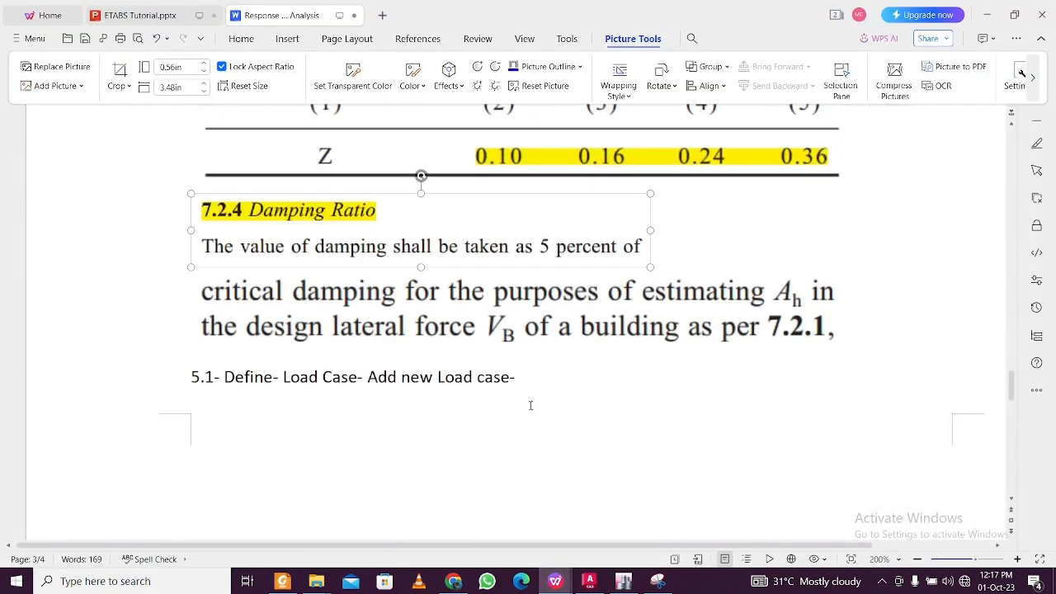
scroll(532, 405, "up", 10)
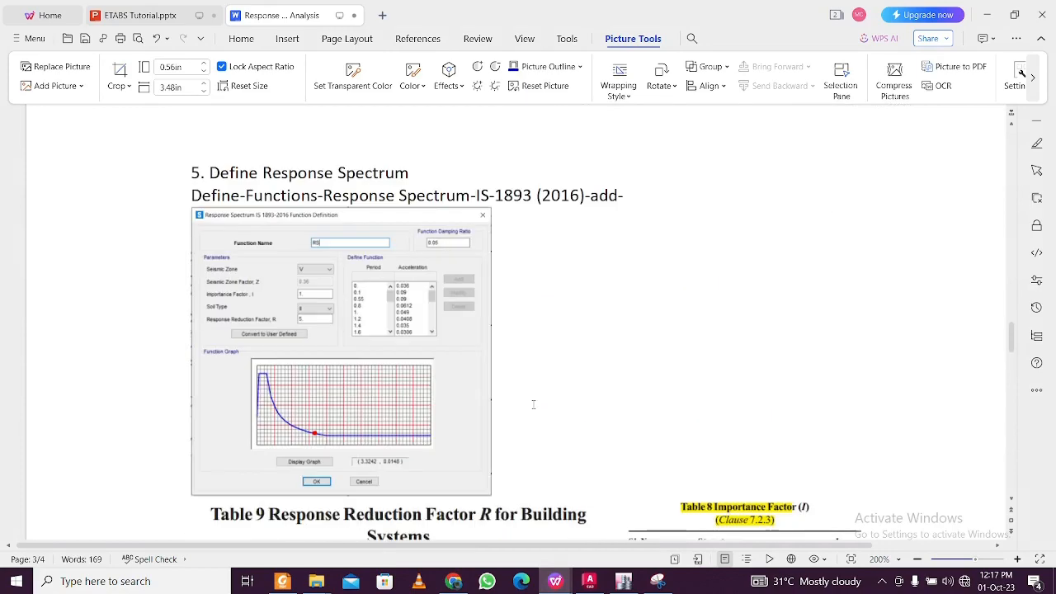
scroll(534, 404, "down", 5)
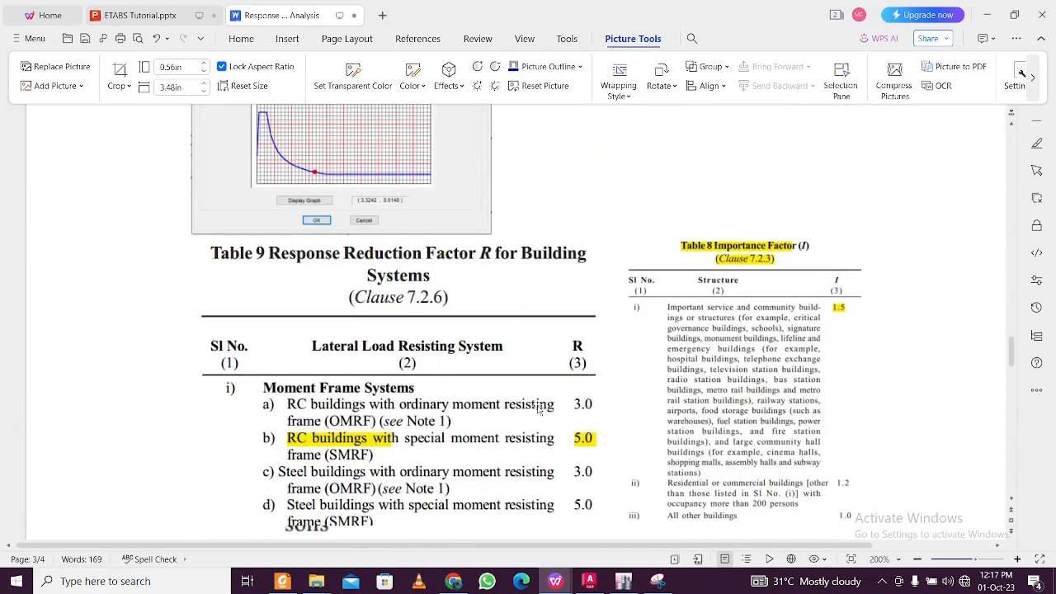
scroll(540, 410, "down", 10)
scroll(538, 405, "up", 10)
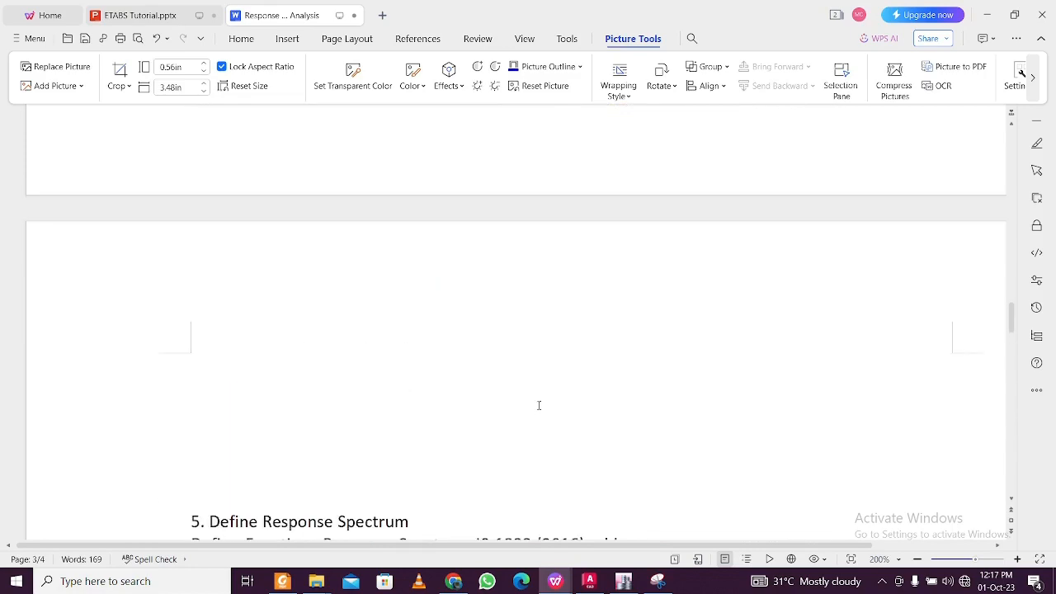
scroll(539, 405, "up", 8)
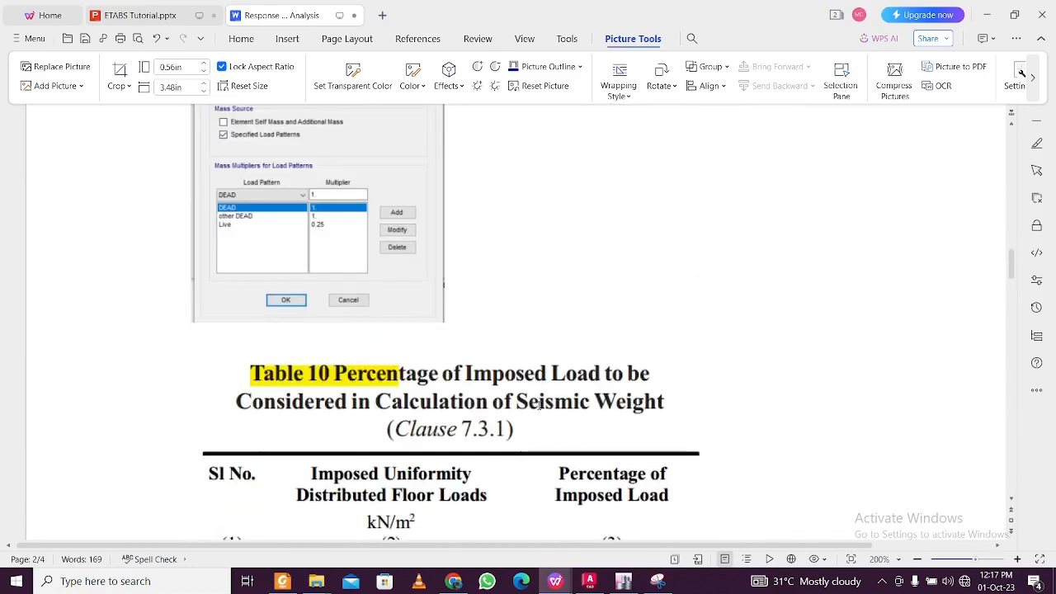
scroll(540, 405, "up", 10)
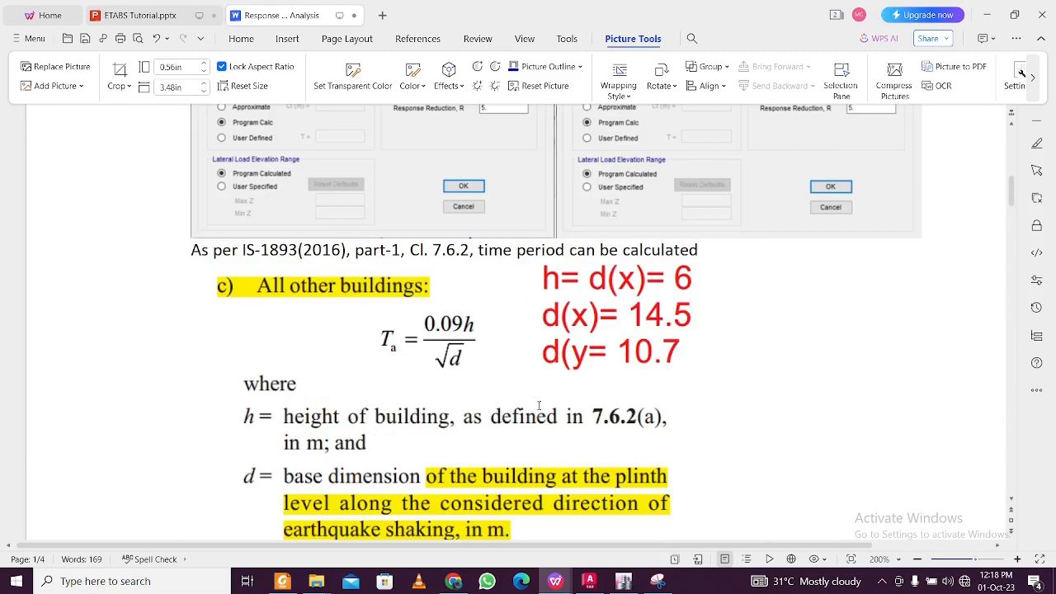
Examine the Ta formula for all other buildings and how the building height is derived in the worked example
scroll(539, 405, "down", 1)
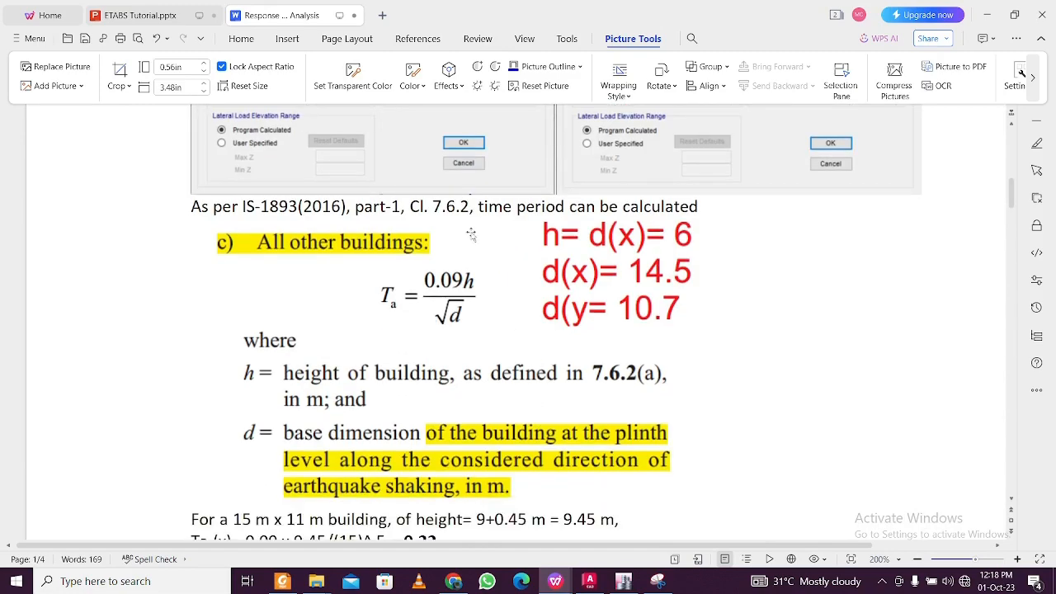
left_click(301, 206)
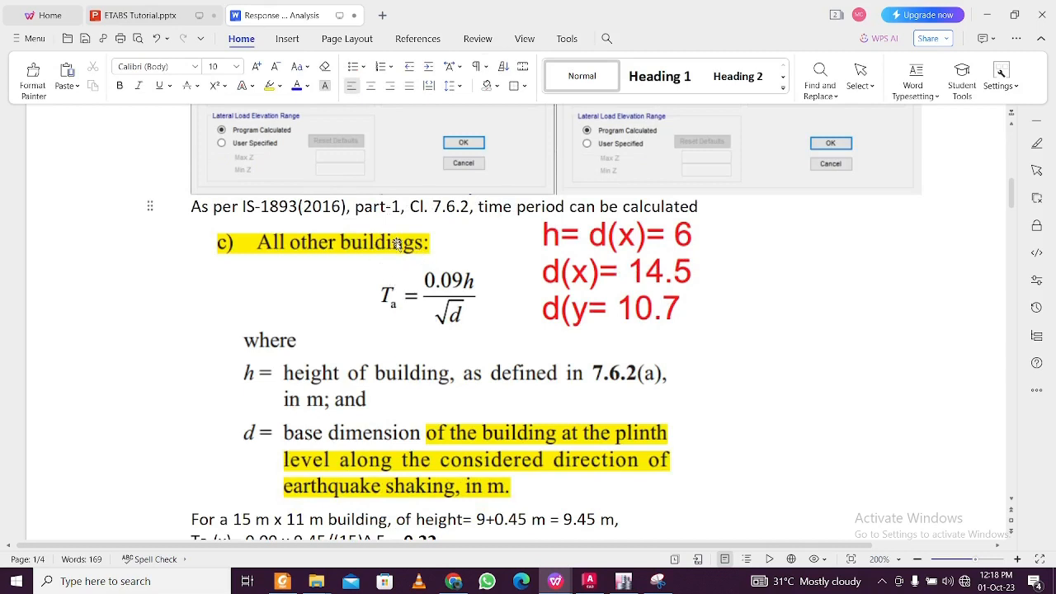
scroll(396, 247, "down", 1)
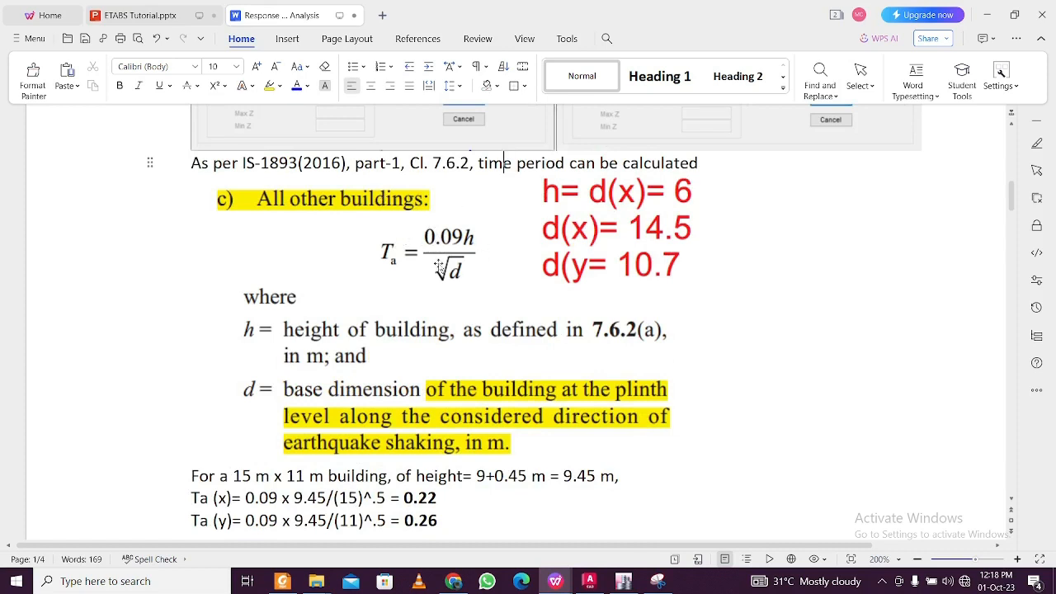
scroll(443, 265, "down", 1)
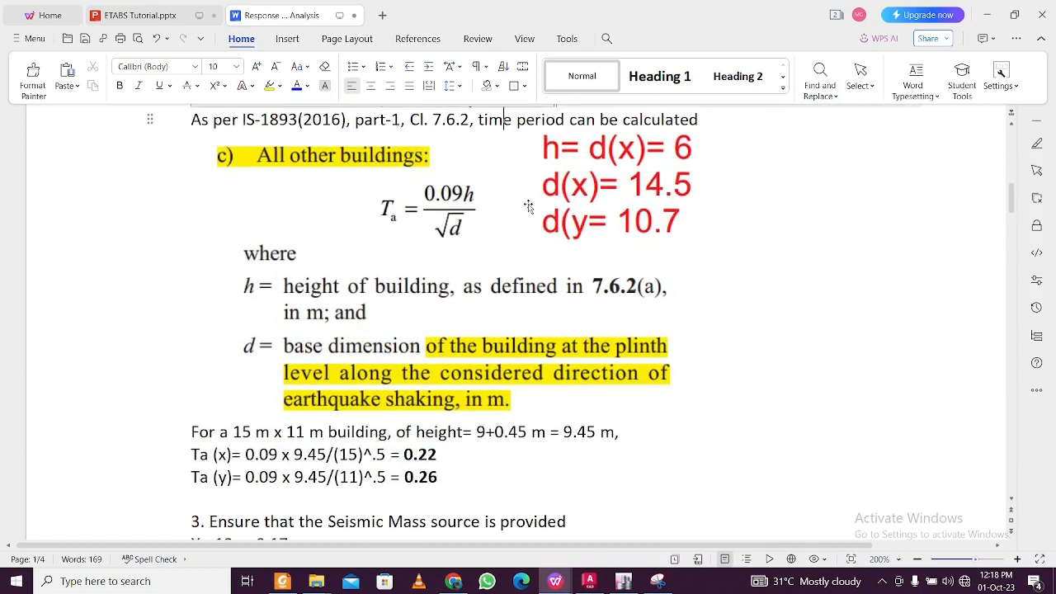
mouse_move(477, 432)
left_mouse_down()
mouse_move(546, 432)
mouse_move(495, 431)
left_mouse_up()
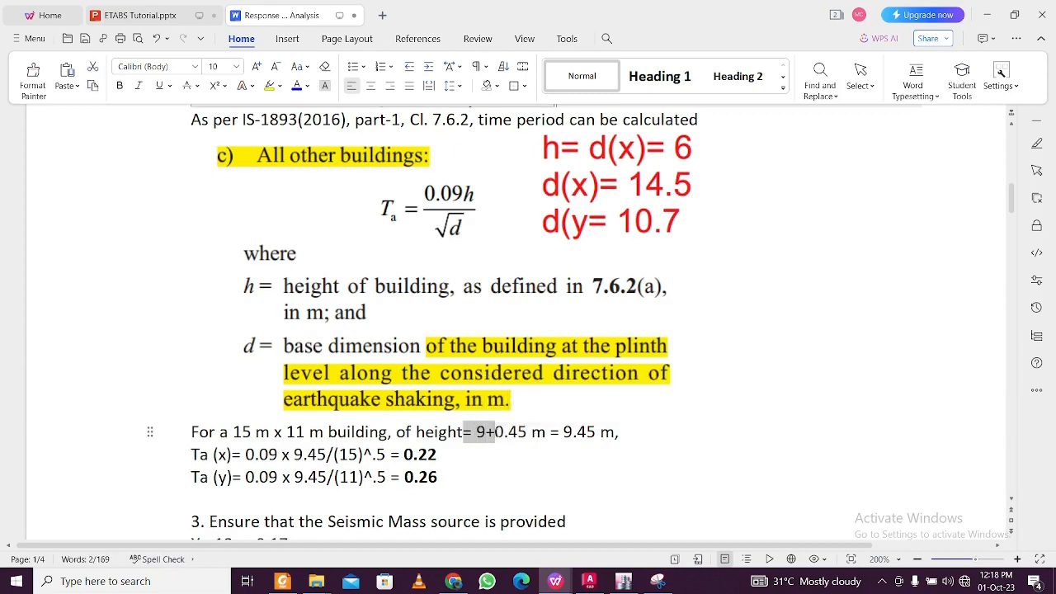
left_click(550, 429)
mouse_move(634, 430)
left_mouse_down()
mouse_move(476, 431)
mouse_move(597, 432)
mouse_move(633, 446)
left_mouse_up()
left_click(477, 432)
left_click(629, 432)
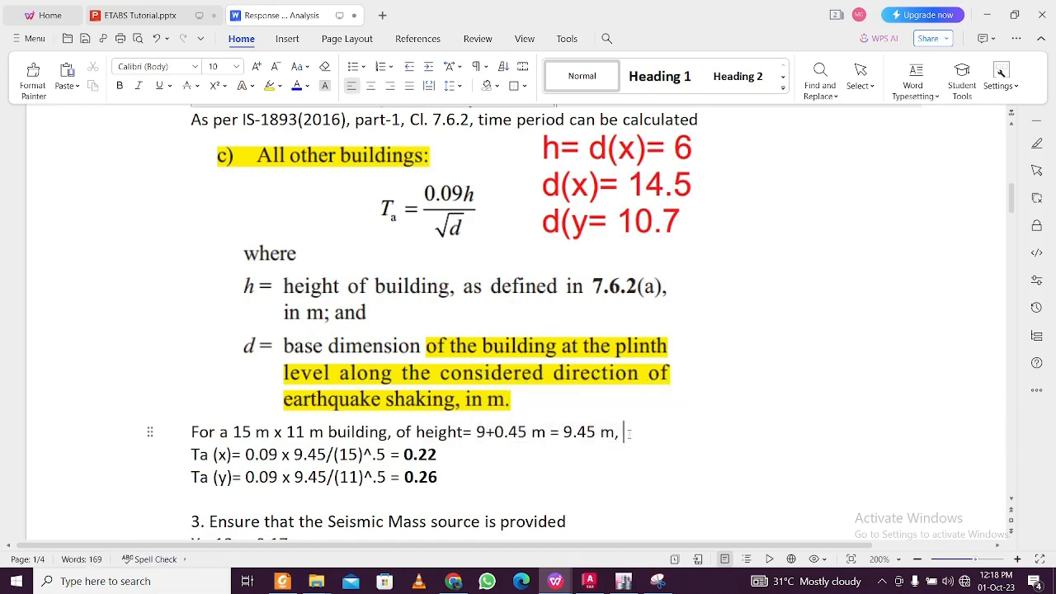
Examine the Ta (x) and Ta (y) calculations against the plan dimensions of the 15 m x 11 m example building
scroll(586, 431, "down", 1)
left_click_drag(258, 411, 293, 411)
left_click(293, 412)
left_click(235, 411)
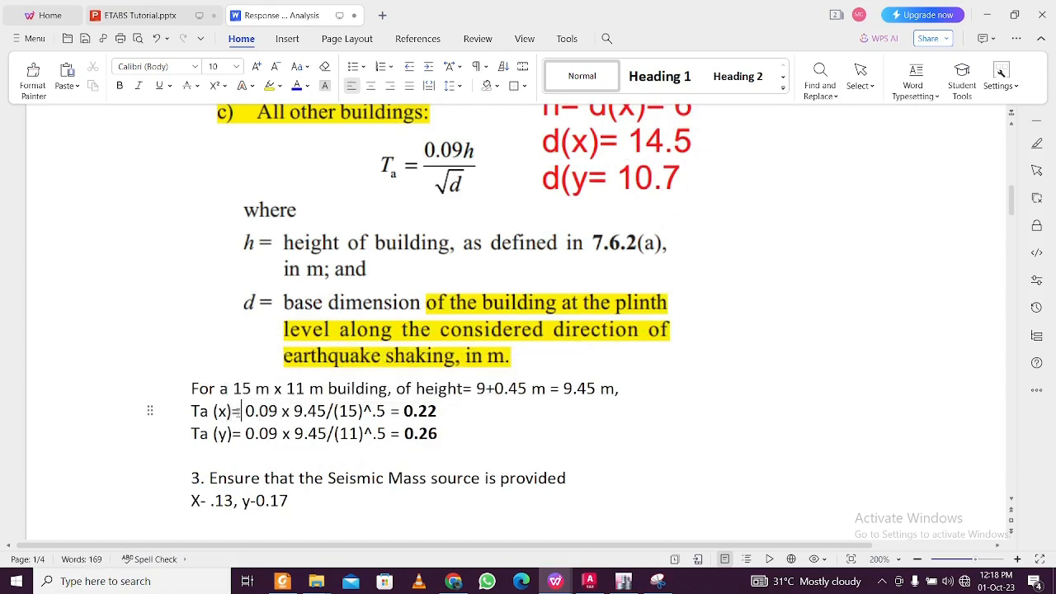
double_click(243, 389)
left_click(303, 389)
double_click(295, 388)
left_click(288, 388)
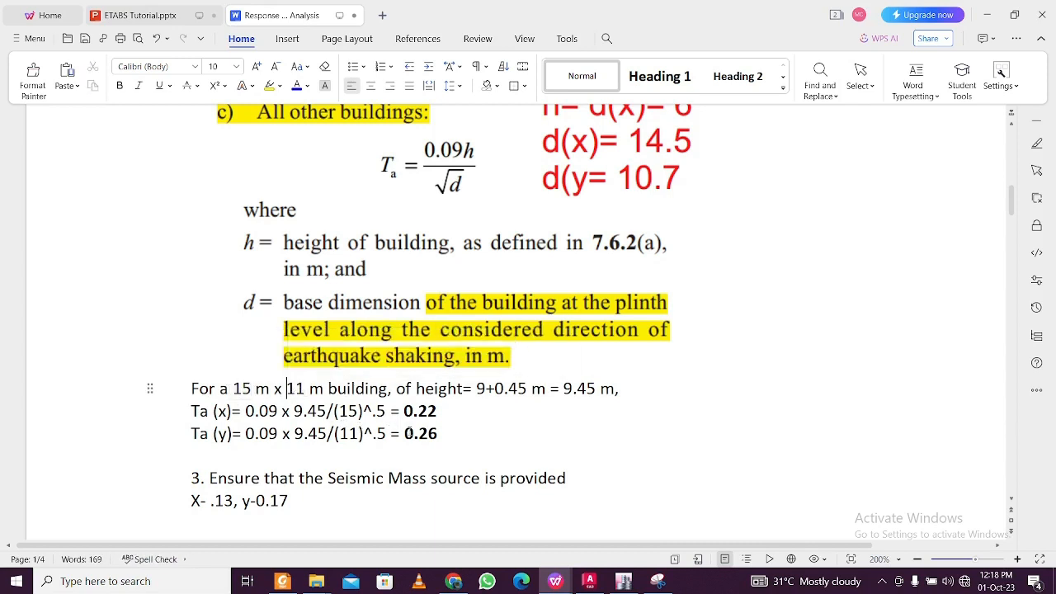
Return to ETABS, set the user-defined time period of SLX to 0.22 sec and accept its seismic settings
left_click(989, 10)
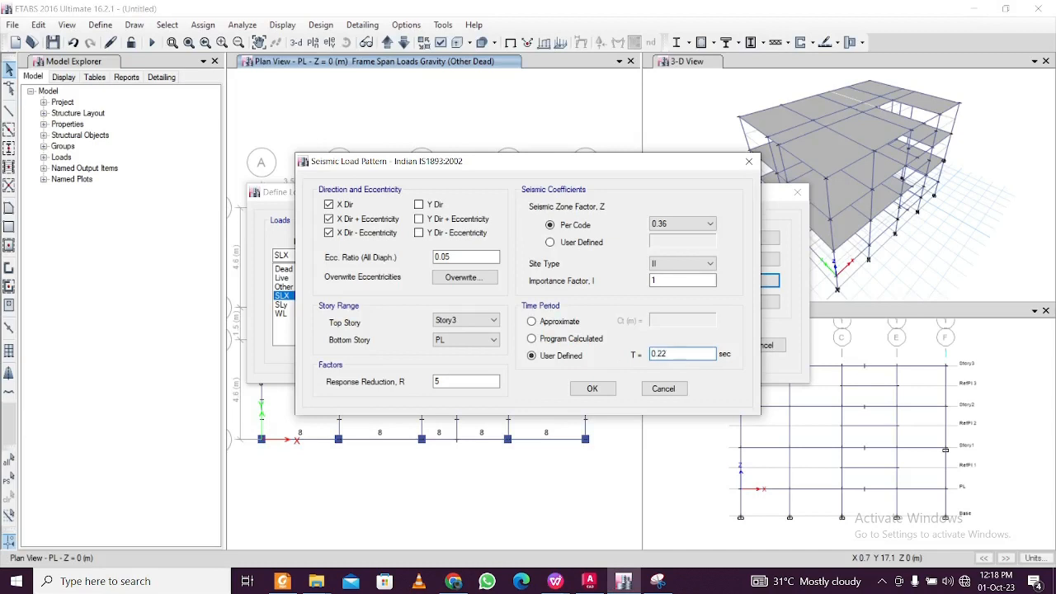
left_click(593, 389)
Open the lateral load settings of the SLy pattern and restrict its directions to Y Dir with both plus and minus eccentricity
left_click(320, 305)
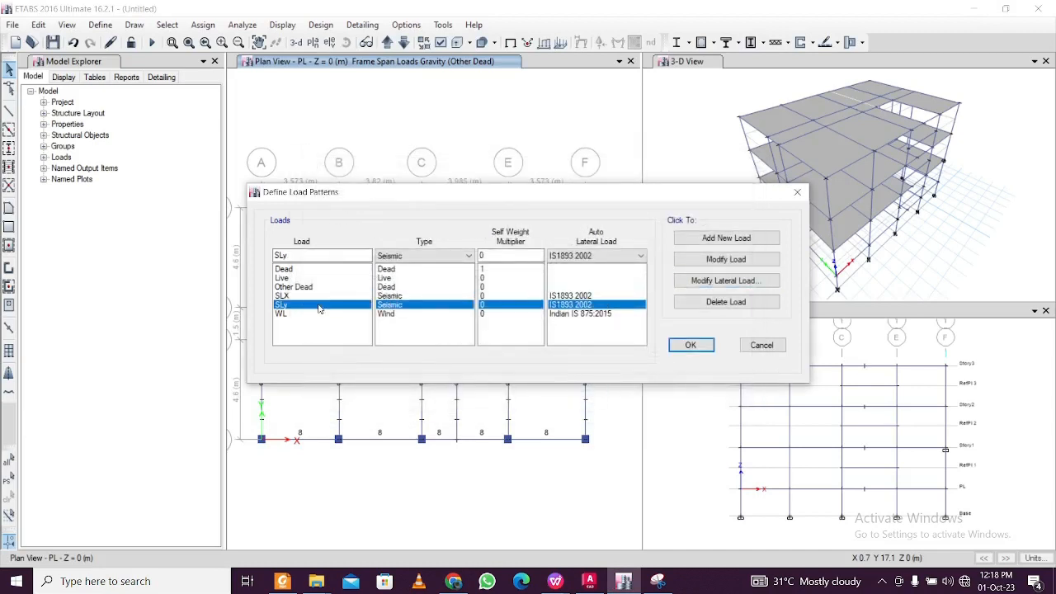
left_click(723, 282)
left_click(328, 205)
left_click(328, 218)
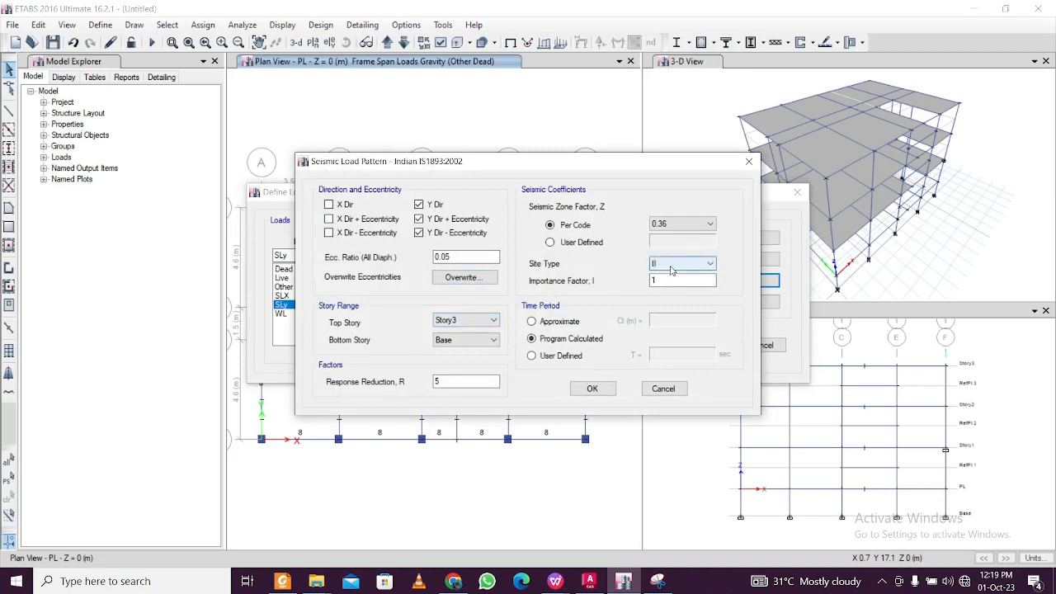
Set the bottom story of the SLy seismic pattern to PL and switch its time period to user defined
left_click(466, 340)
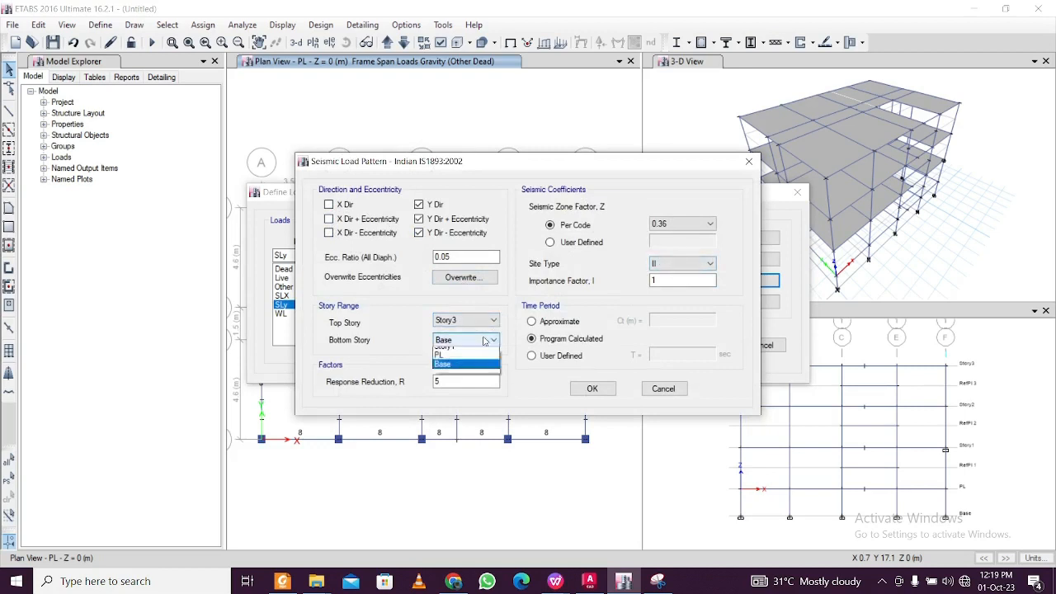
left_click(471, 381)
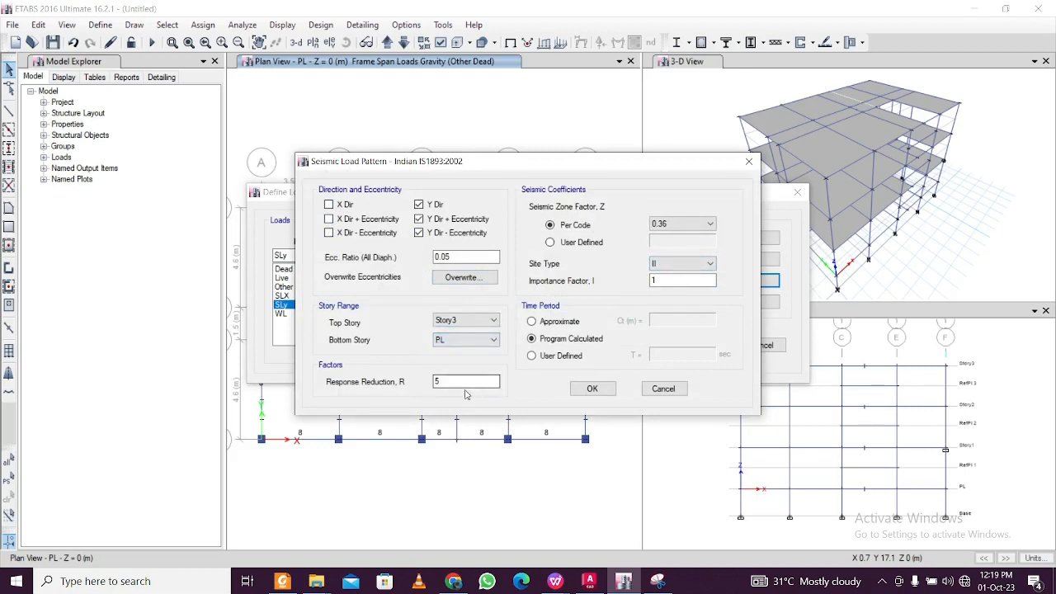
left_click(601, 361)
left_click(668, 356)
Look up Ta (y) in the Response Spectrum Analysis document, set SLy's time period to 0.26 sec in ETABS and accept the load patterns
left_click(481, 524)
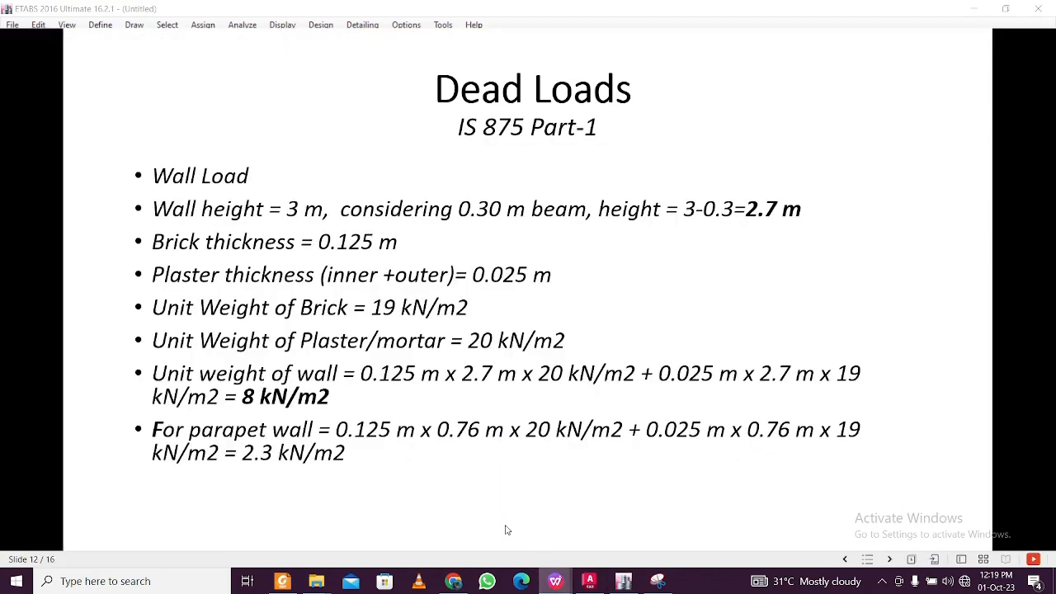
mouse_move(555, 581)
left_click(618, 528)
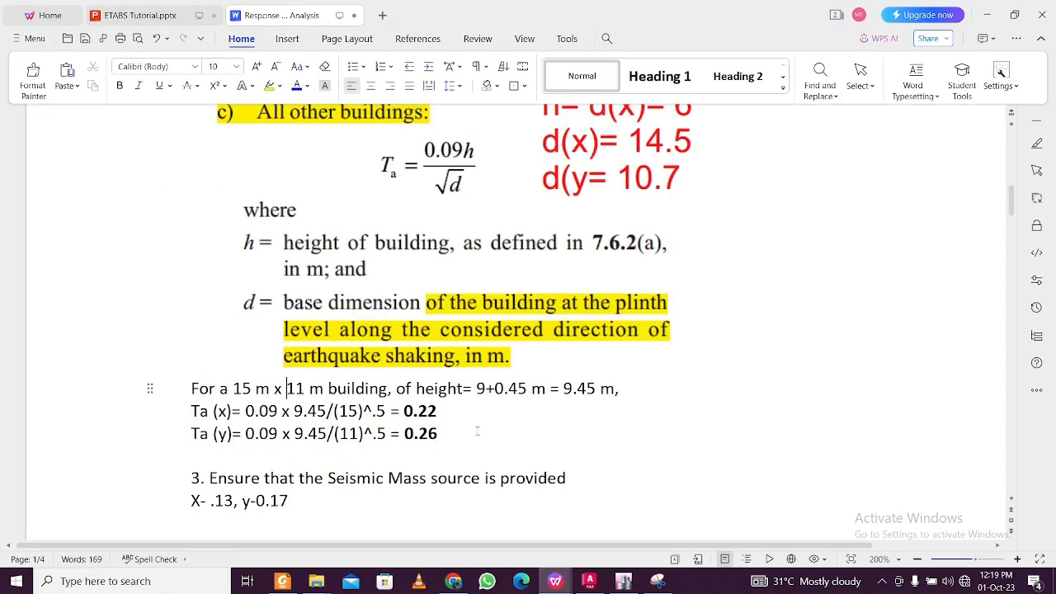
left_click(986, 15)
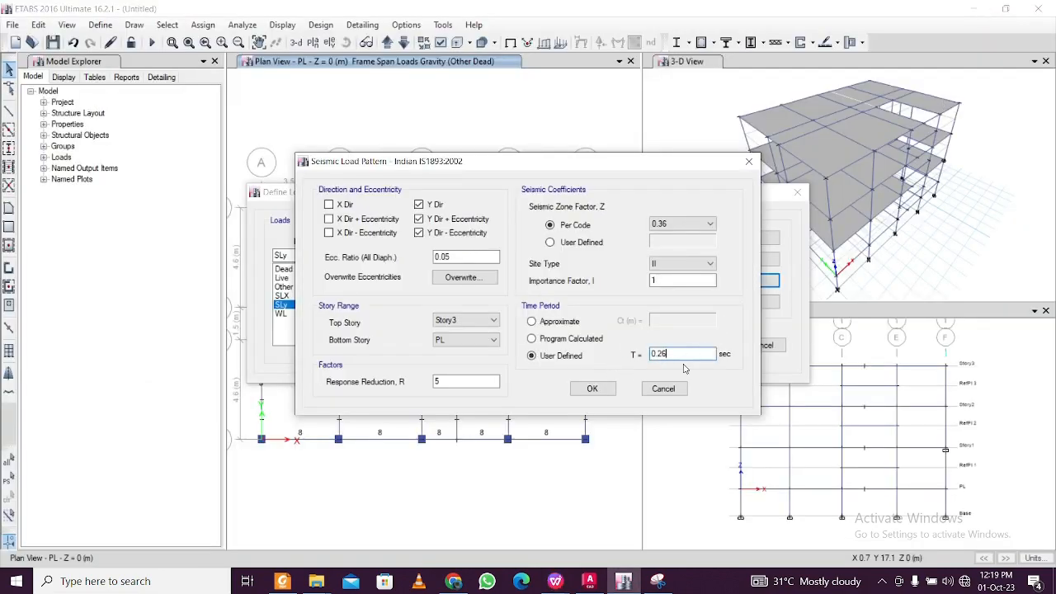
left_click(605, 392)
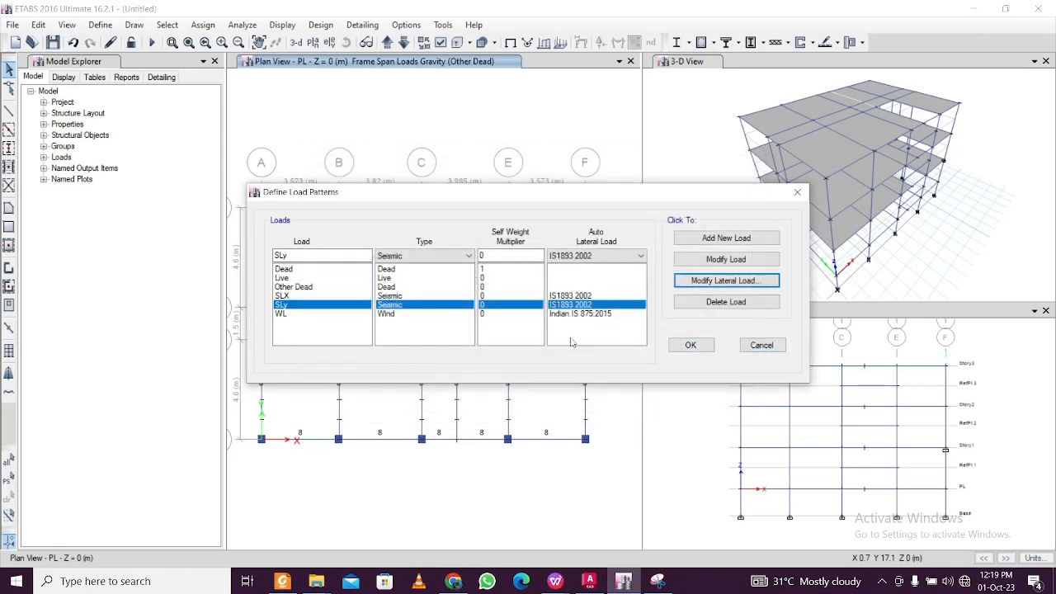
left_click(689, 345)
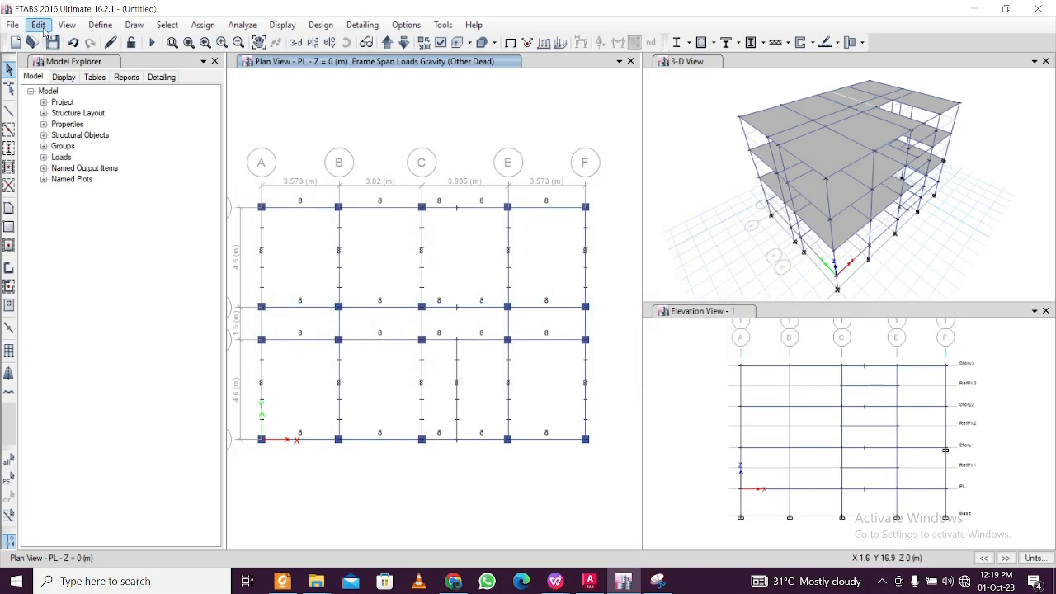
Open the lateral load settings of the WL wind pattern and show its wind directions and exposure widths
left_click(100, 25)
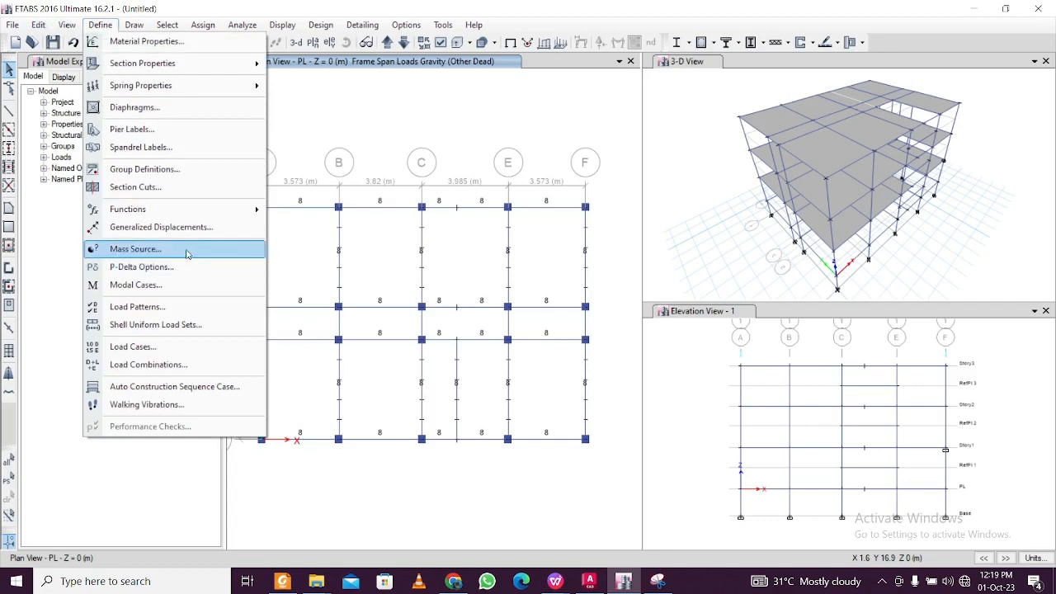
left_click(176, 307)
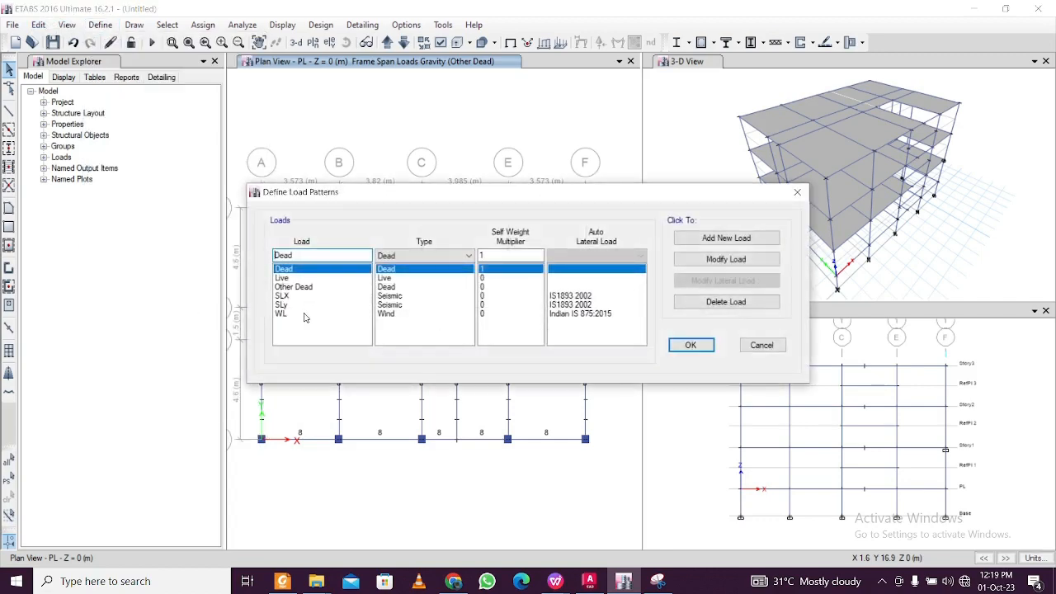
left_click(304, 316)
left_click(746, 283)
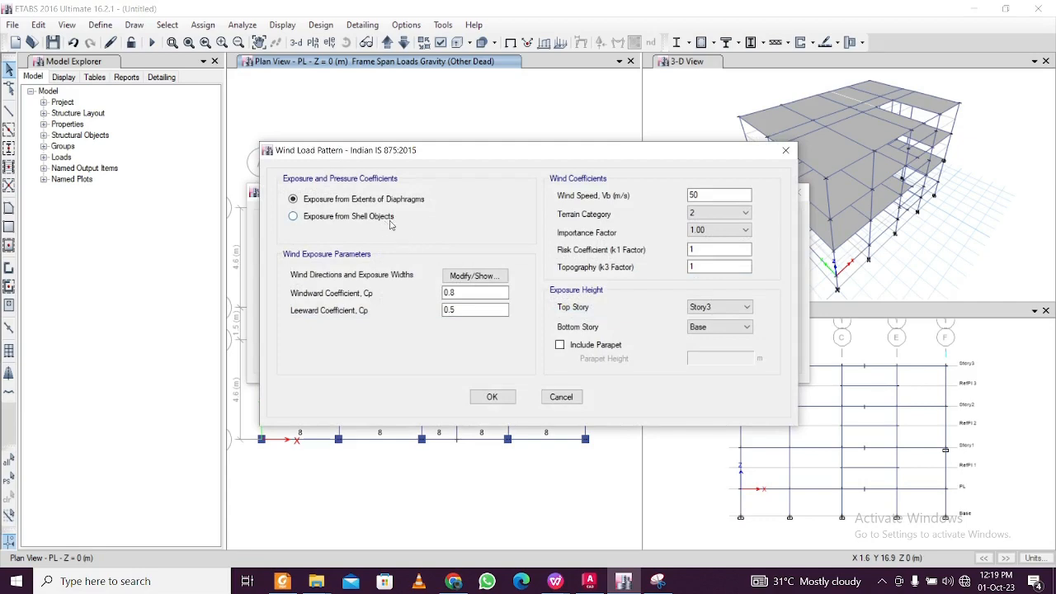
left_click(460, 275)
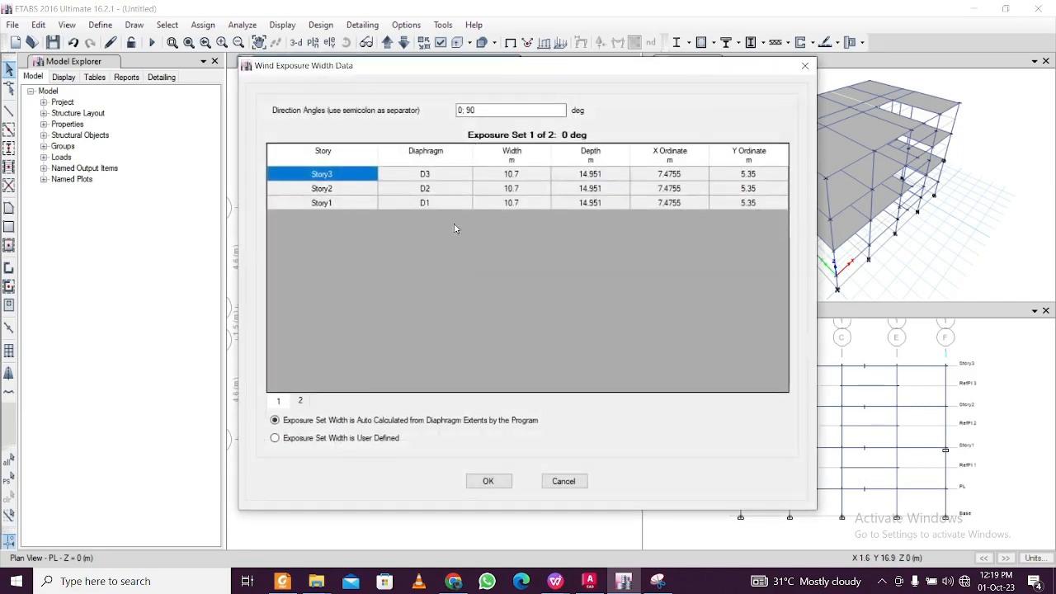
Compare the diaphragm exposure widths and depths of the 0 deg and 90 deg exposure sets, keeping the automatic calculation
left_click(300, 401)
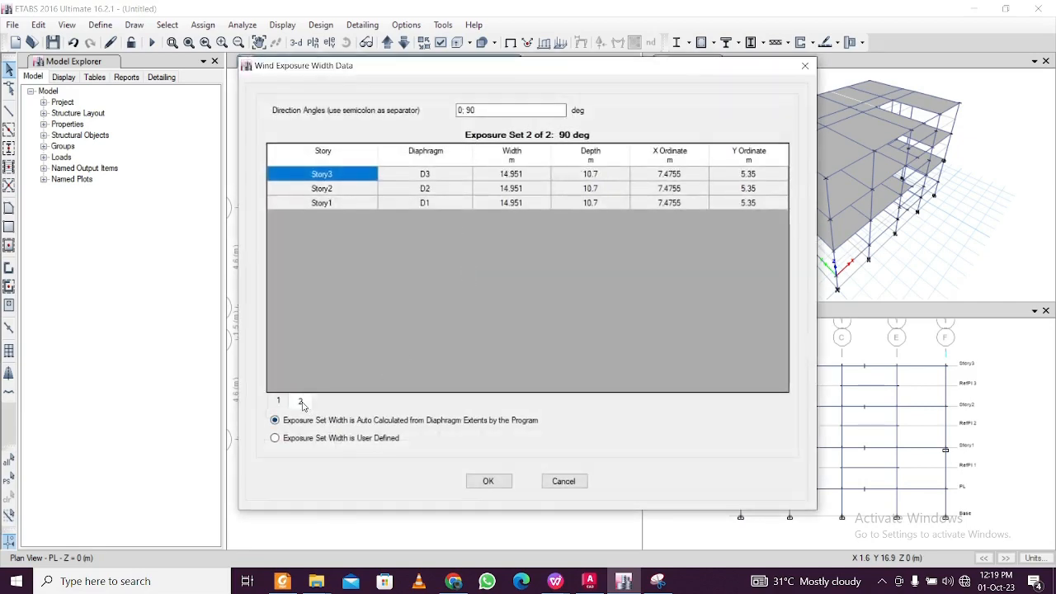
left_click(283, 404)
left_click(299, 401)
left_click(280, 401)
left_click(300, 401)
left_click(279, 401)
left_click(300, 401)
left_click(280, 400)
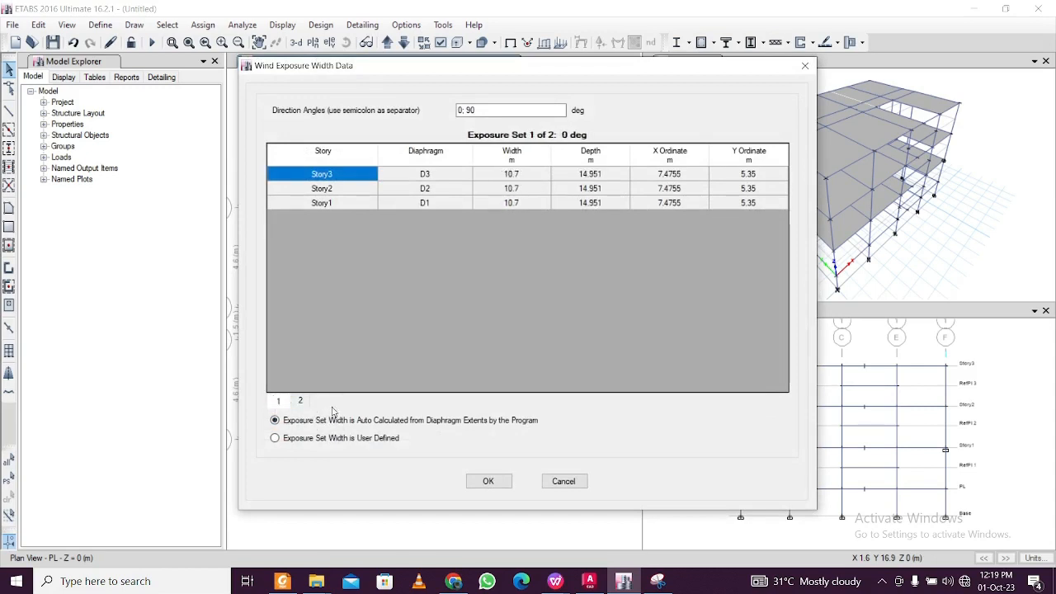
left_click(487, 481)
Review the windward and leeward pressure coefficients of the WL wind pattern
key("Tab")
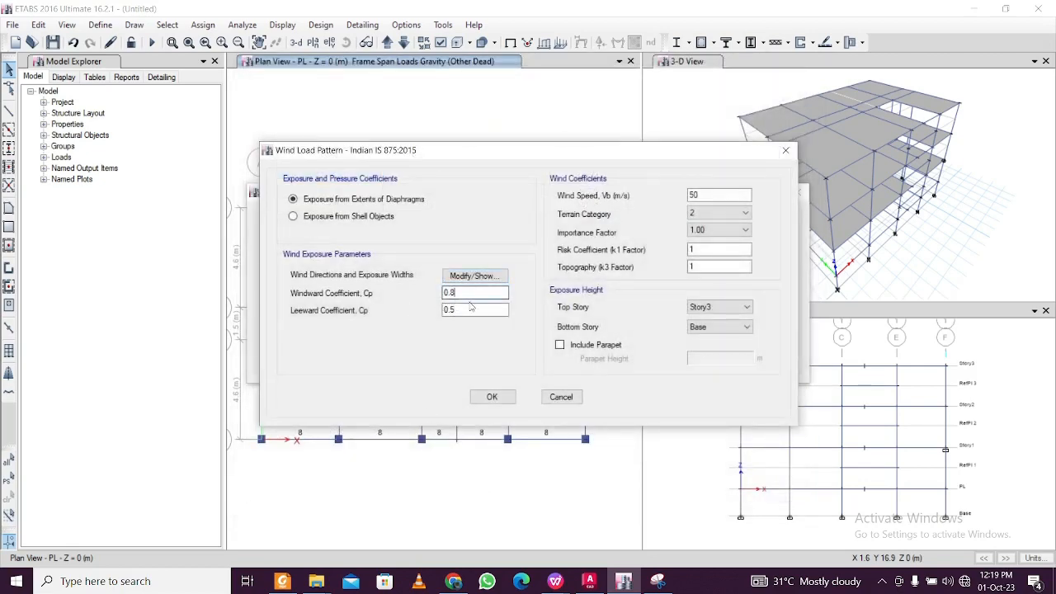
left_click(464, 311)
left_click(471, 294)
left_click(468, 311)
left_click(473, 294)
left_click(470, 310)
left_click(474, 294)
left_click(472, 310)
left_click(477, 294)
left_click(474, 311)
left_click(475, 293)
left_click(474, 310)
left_click(483, 291)
Keep terrain category 2 for WL, set its bottom story to PL and accept the wind settings and load patterns
left_click(703, 196)
left_click(715, 213)
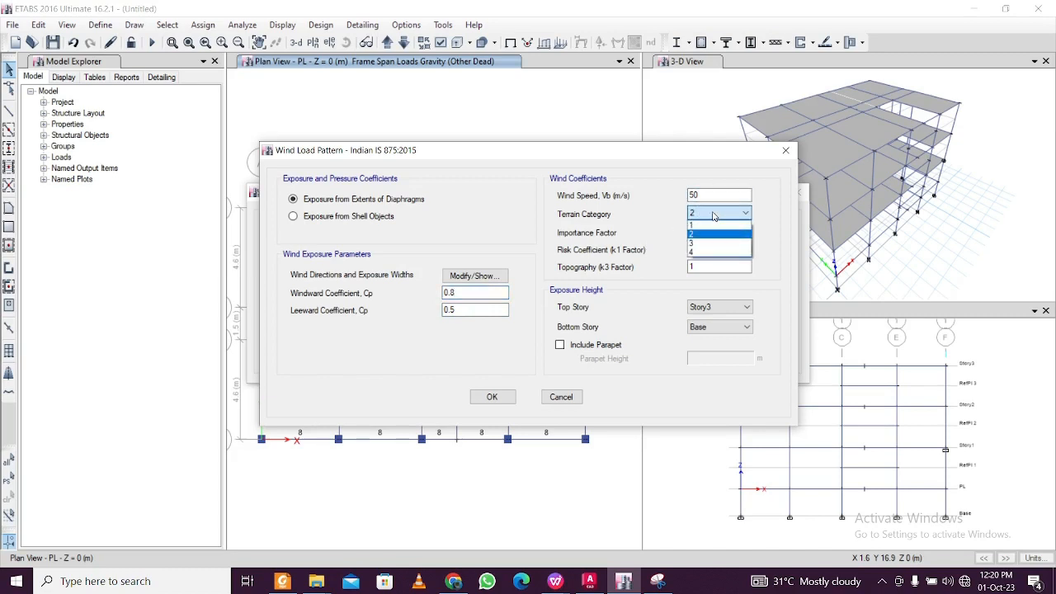
left_click(714, 215)
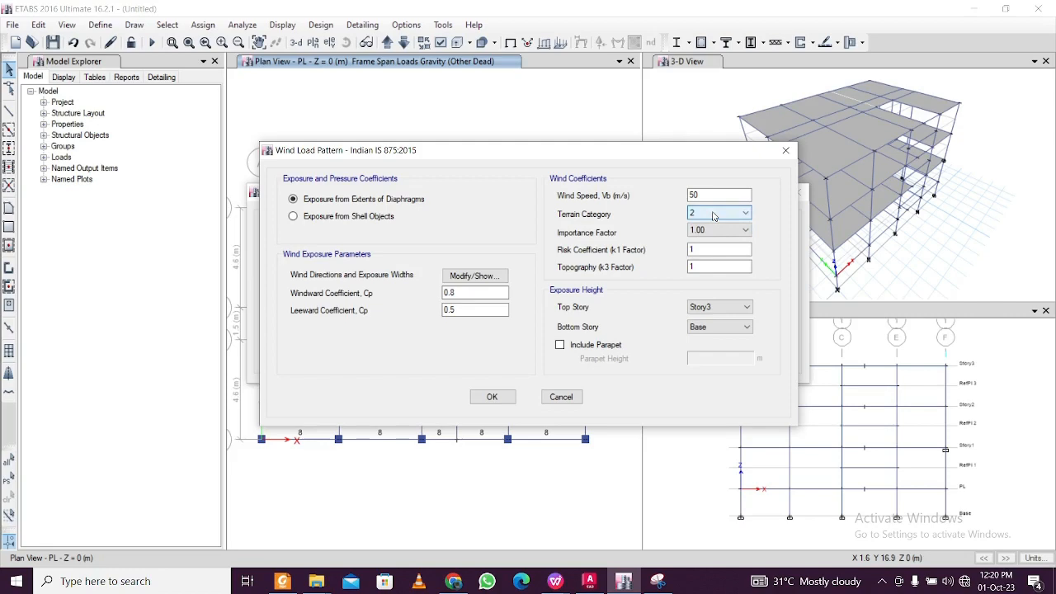
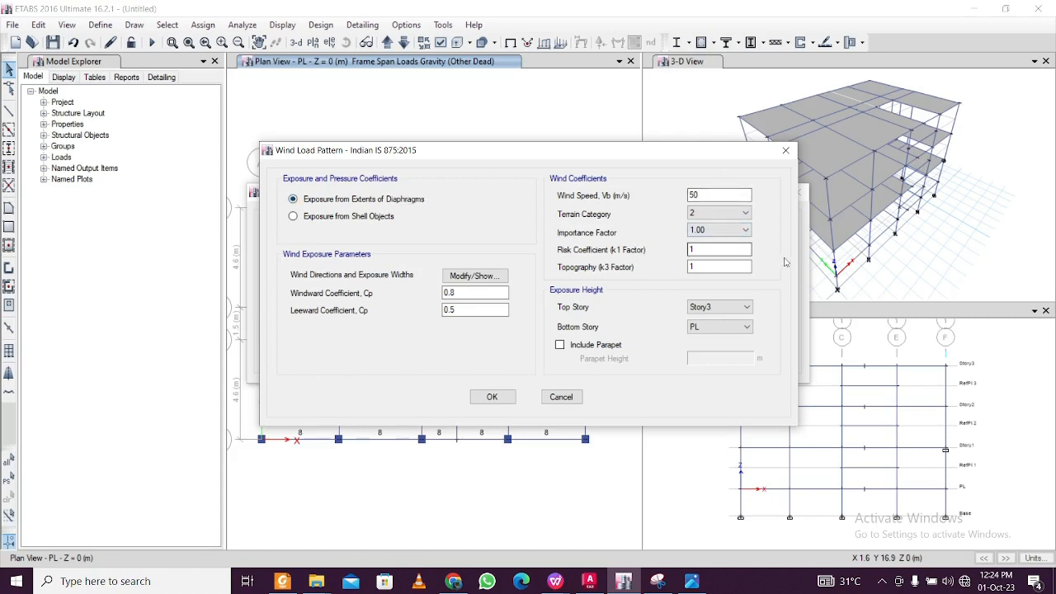
left_click(490, 396)
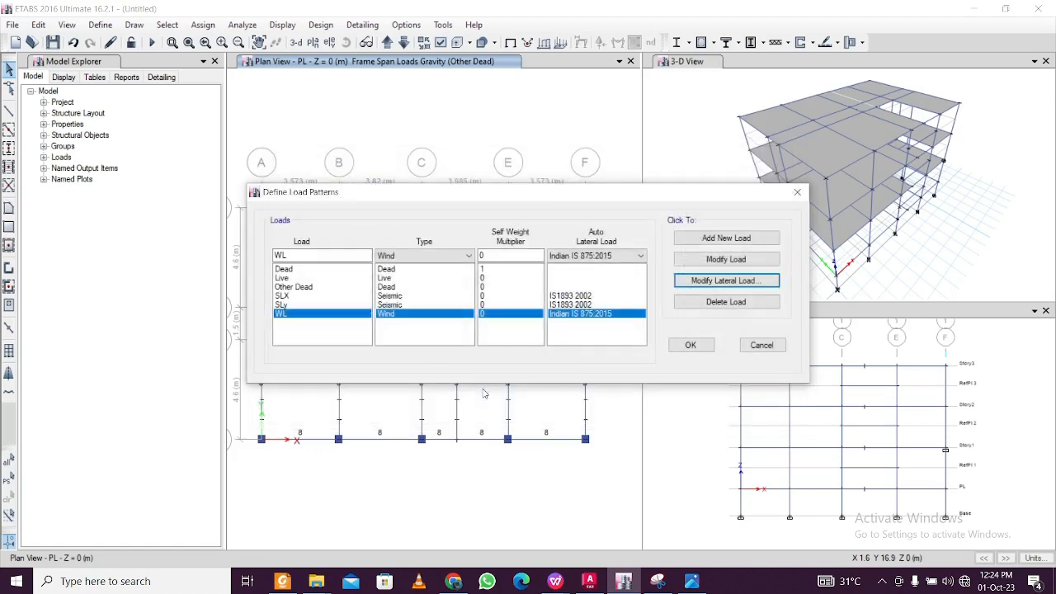
left_click(693, 346)
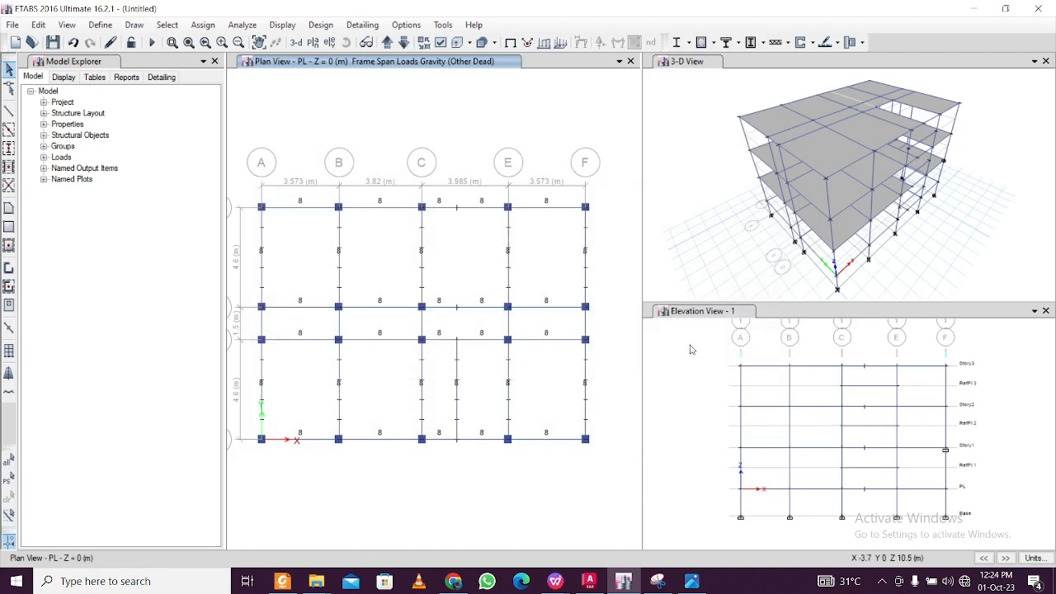
Open the model's mass source definitions and switch to the Response Spectrum Analysis document in WPS Office
left_click(99, 25)
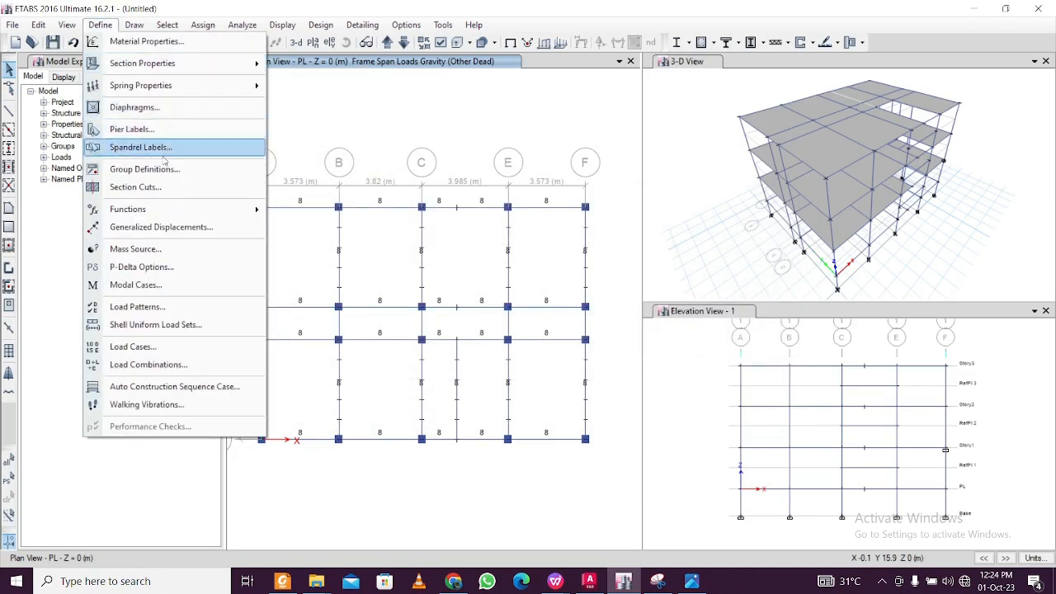
left_click(165, 250)
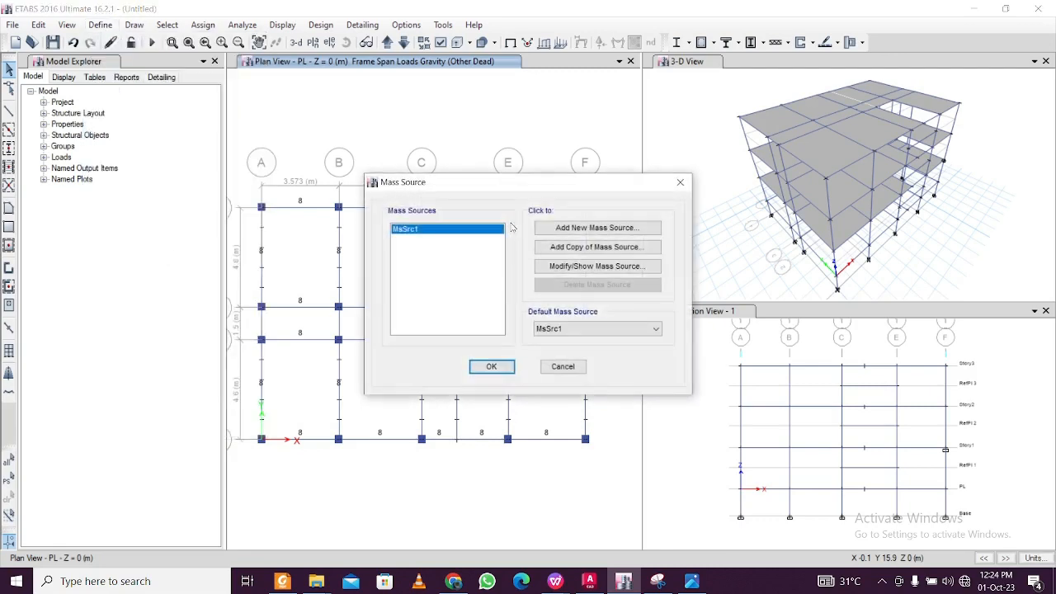
left_click(555, 582)
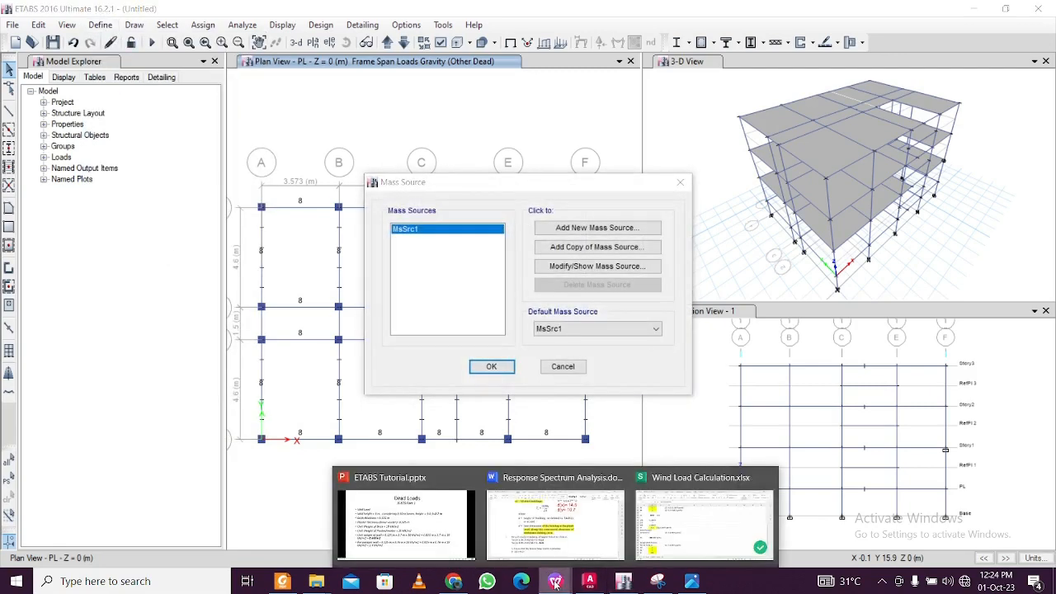
left_click(546, 522)
Find the document's seismic mass and seismic weight definitions and examine clause 3.26 on the seismic weight of a floor
scroll(504, 376, "up", 10)
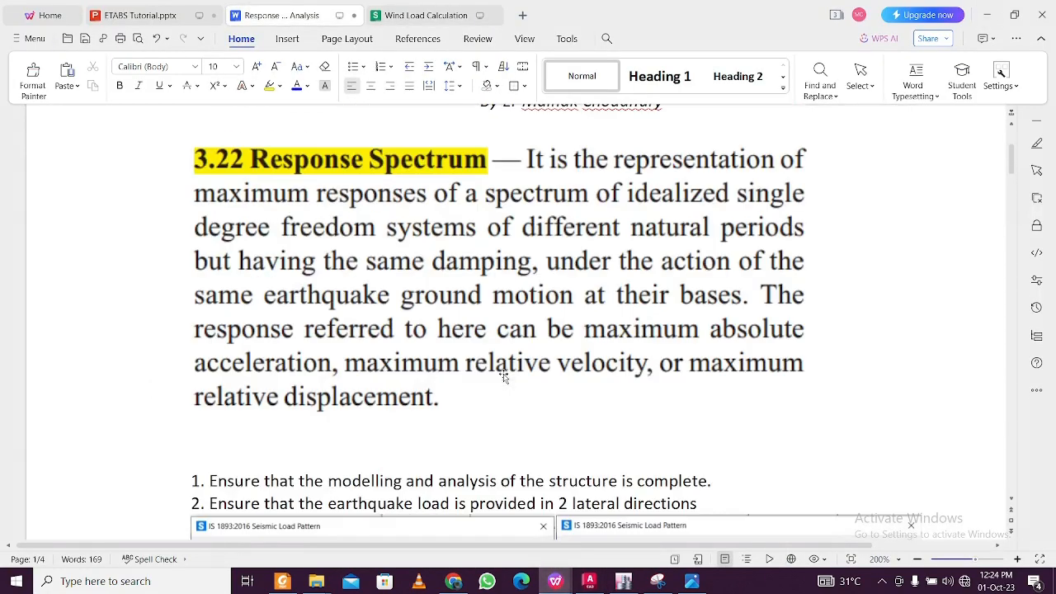
scroll(504, 376, "up", 3)
scroll(507, 373, "down", 10)
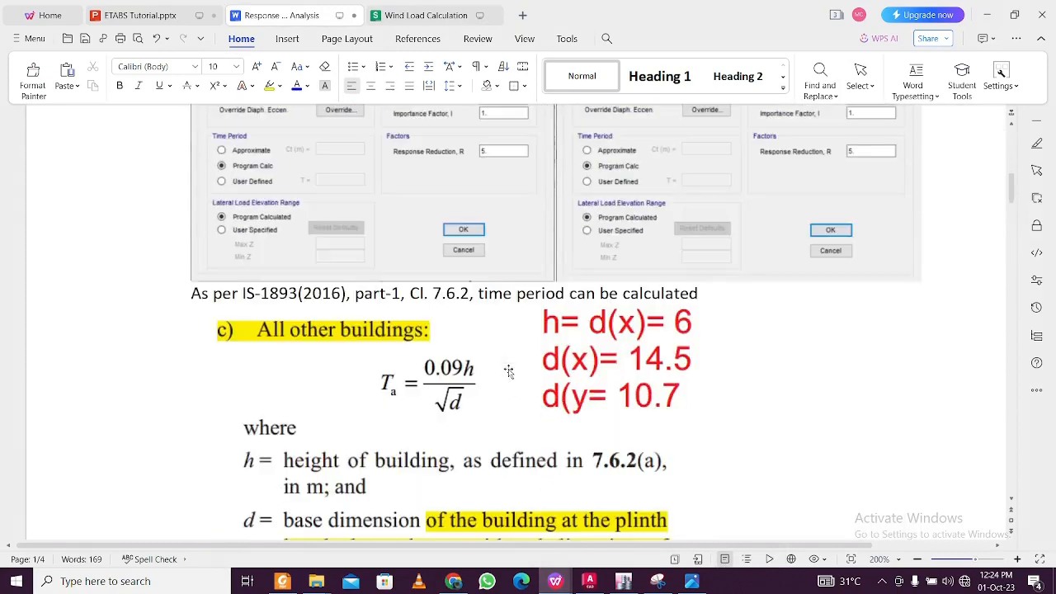
scroll(508, 372, "down", 18)
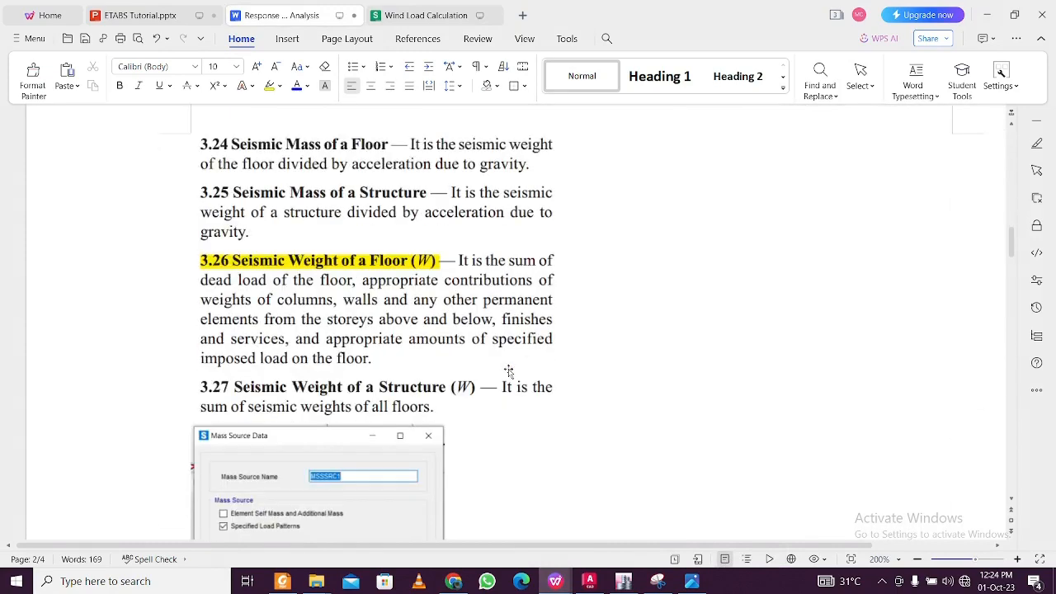
scroll(509, 369, "down", 1)
scroll(507, 368, "up", 1)
Examine Table 10's percentages of imposed load for the seismic weight calculation and return to ETABS
scroll(459, 268, "down", 12)
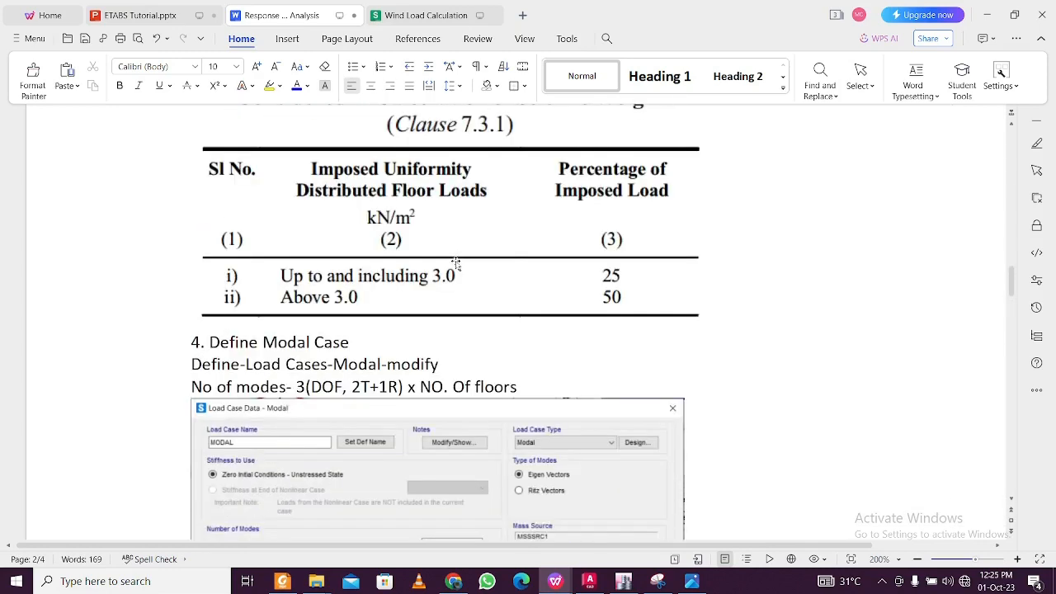
scroll(456, 263, "up", 2)
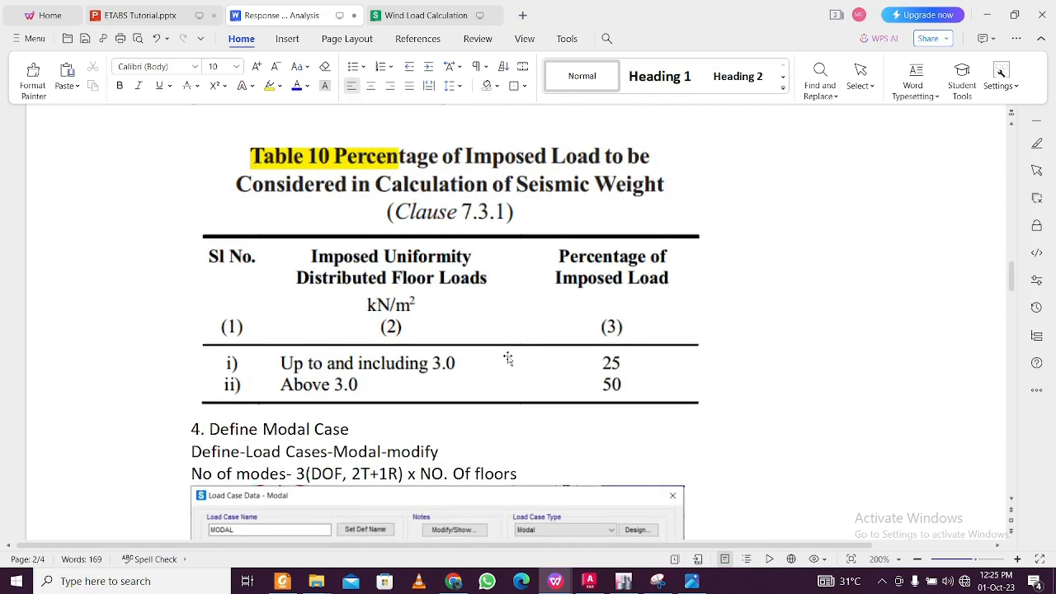
scroll(509, 358, "up", 3)
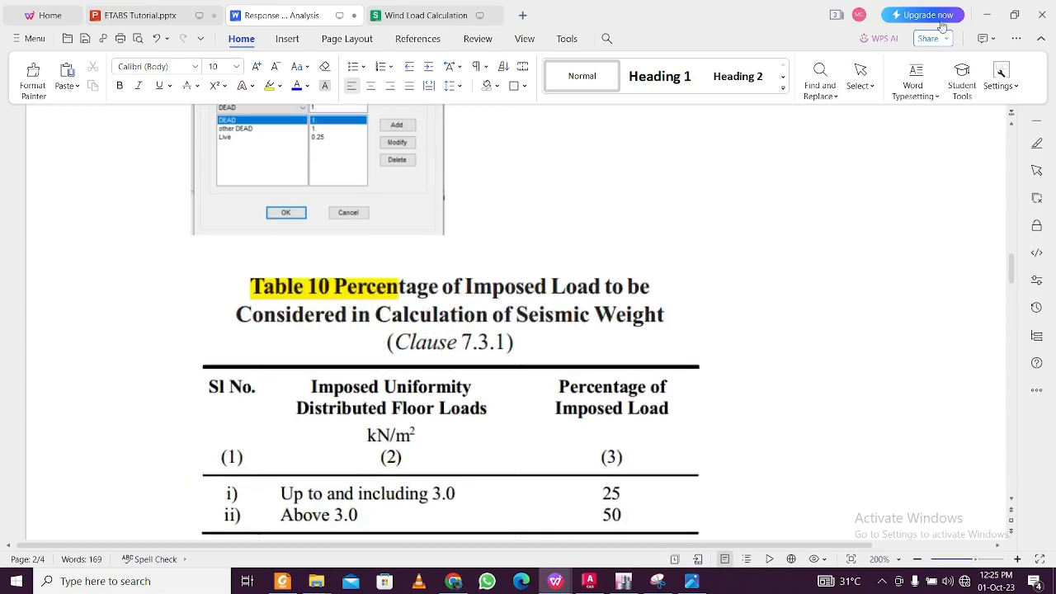
left_click(986, 15)
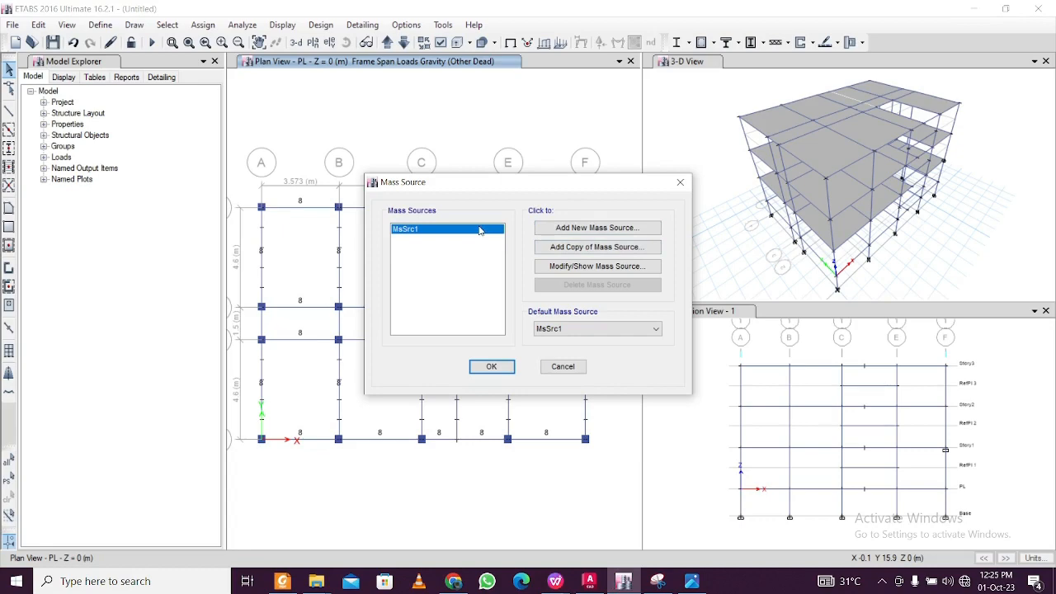
left_click(558, 266)
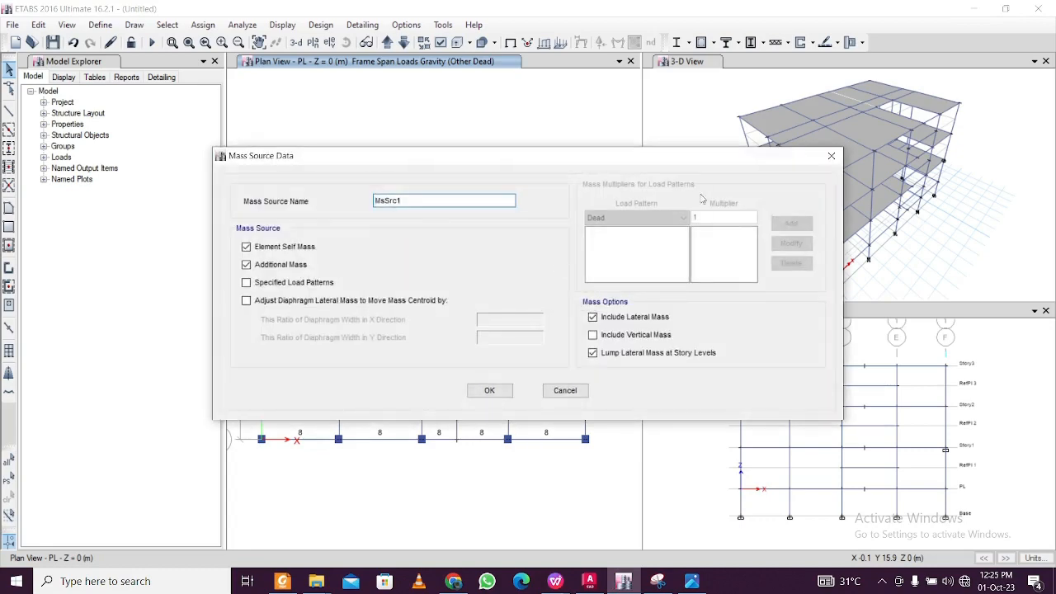
left_click(831, 156)
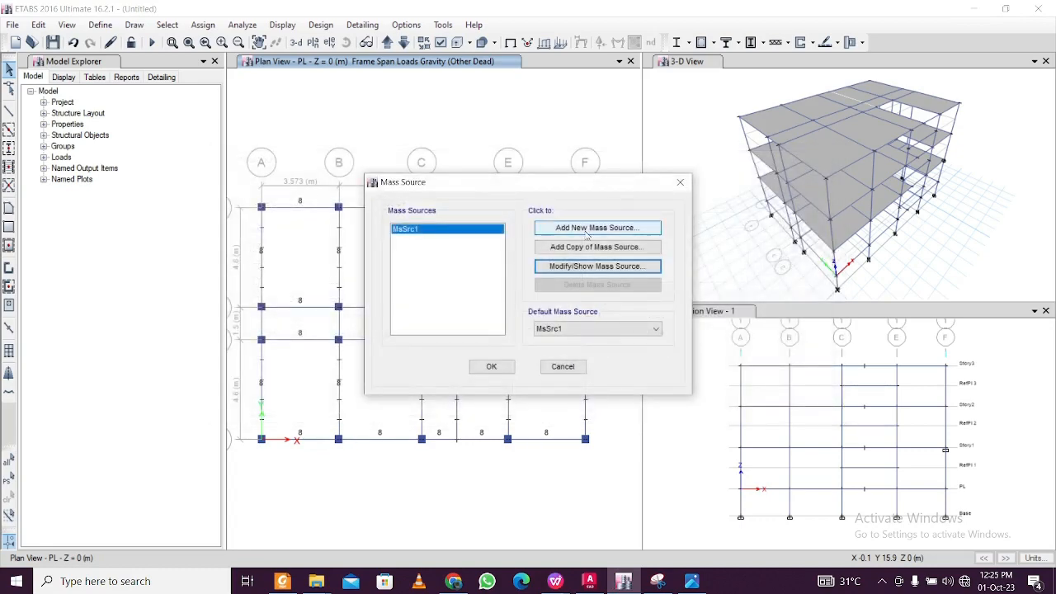
left_click(589, 266)
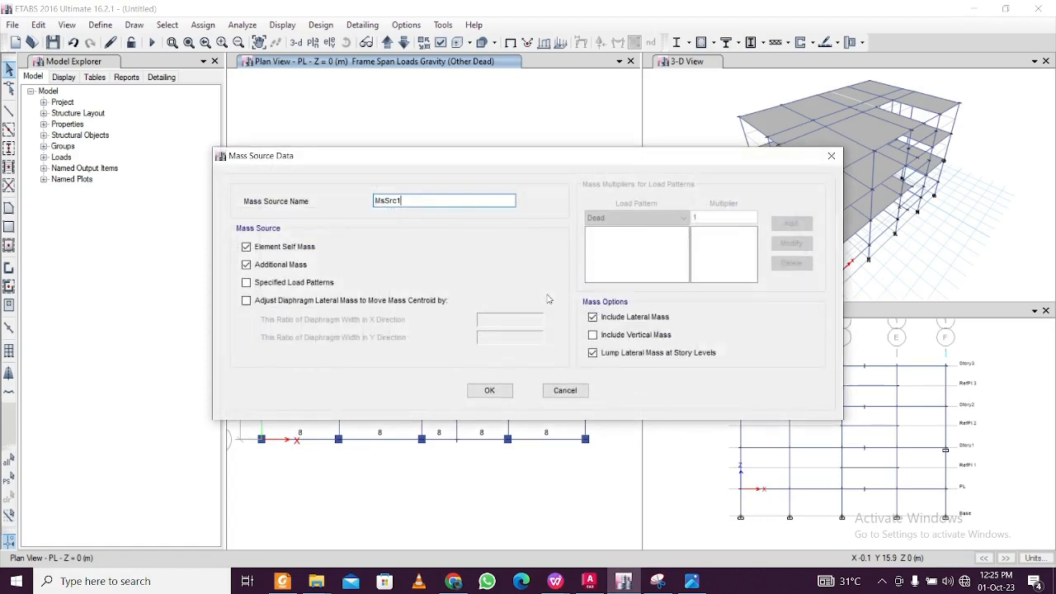
left_click(565, 390)
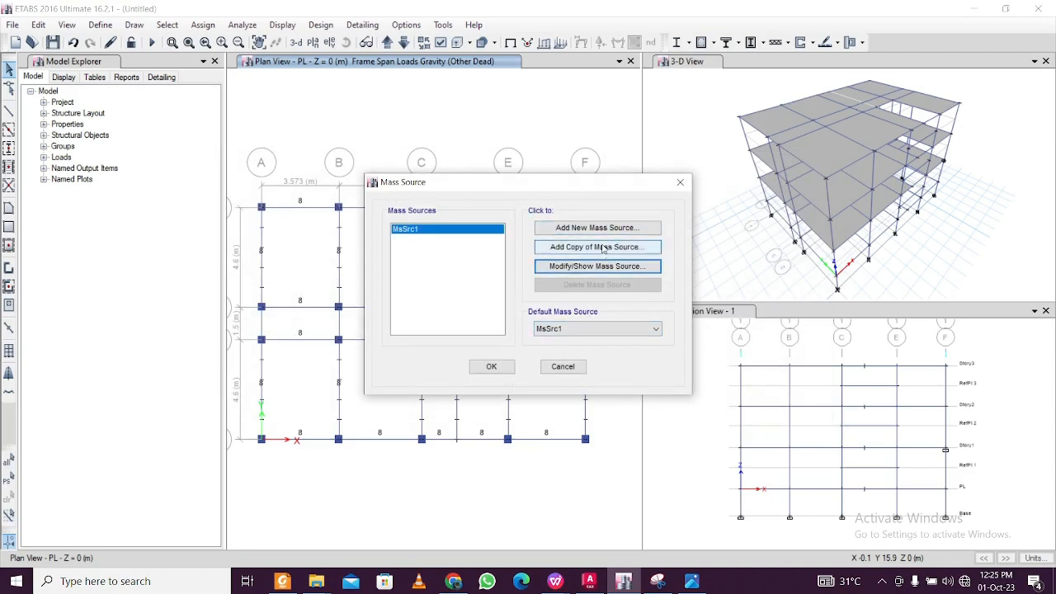
left_click(611, 329)
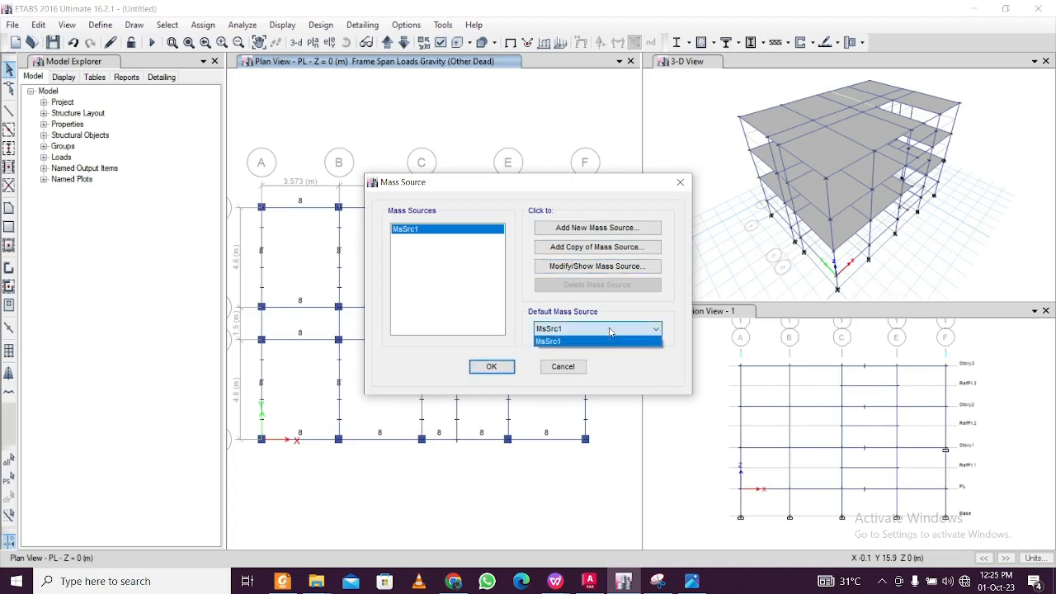
left_click(610, 340)
left_click(597, 228)
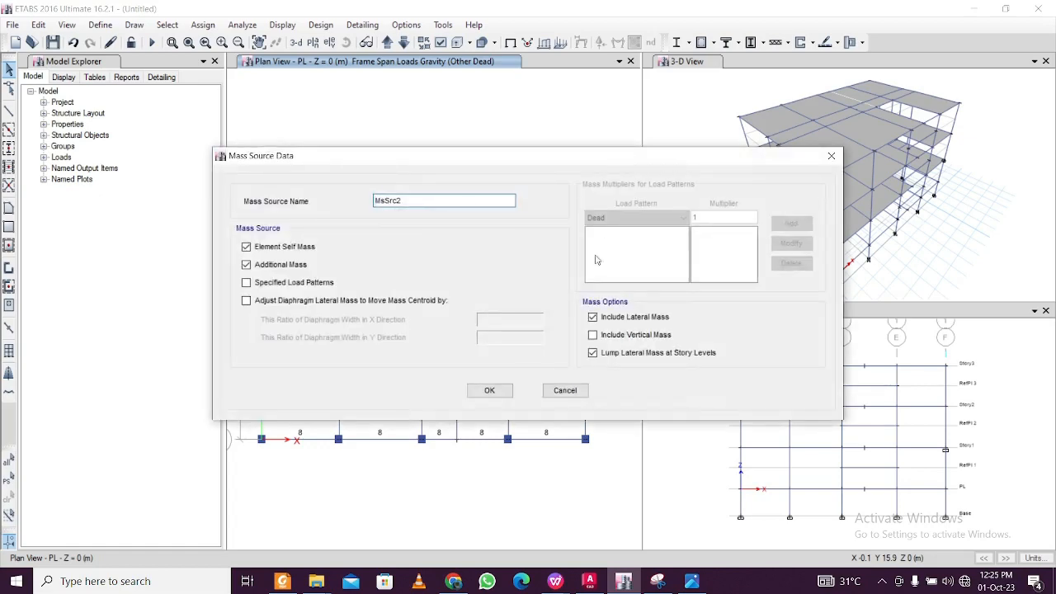
double_click(437, 200)
left_click(592, 317)
left_click(305, 283)
left_click(305, 283)
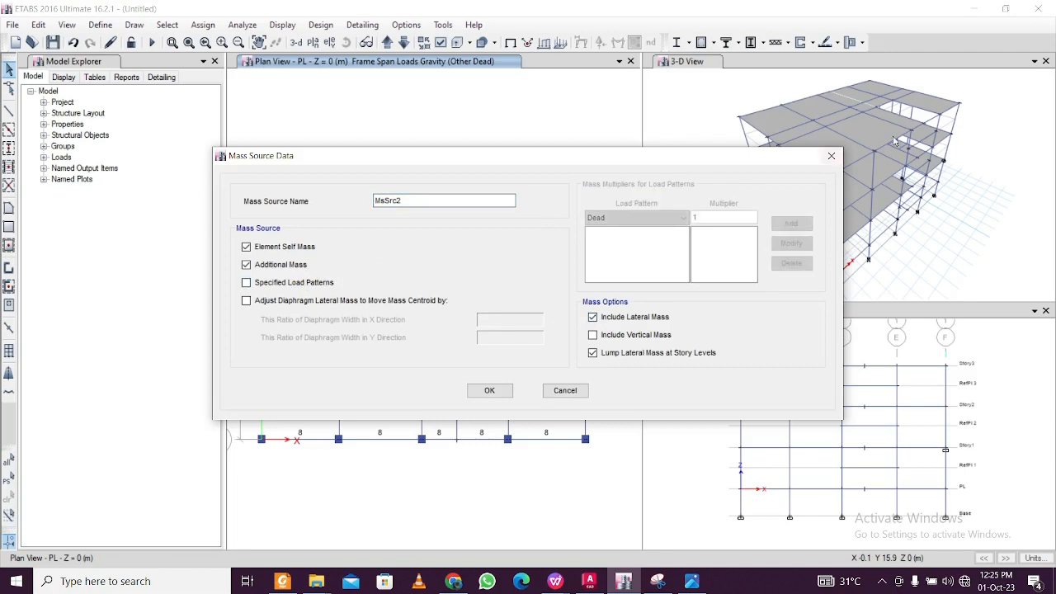
left_click(832, 155)
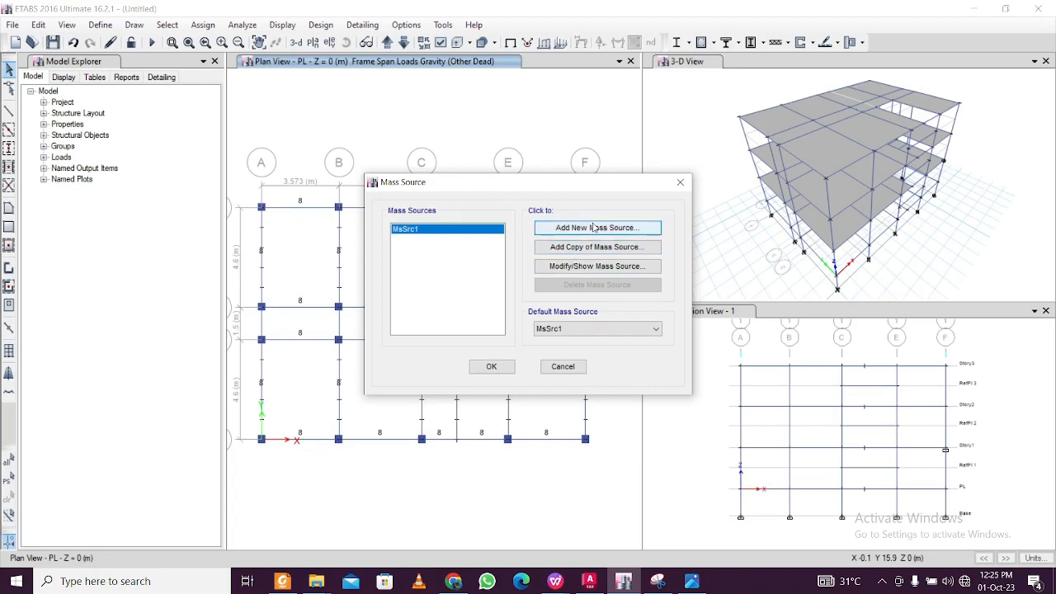
Edit mass source MsSrc1 to include specified load patterns and add the Dead pattern with a multiplier of 1
left_click(450, 232)
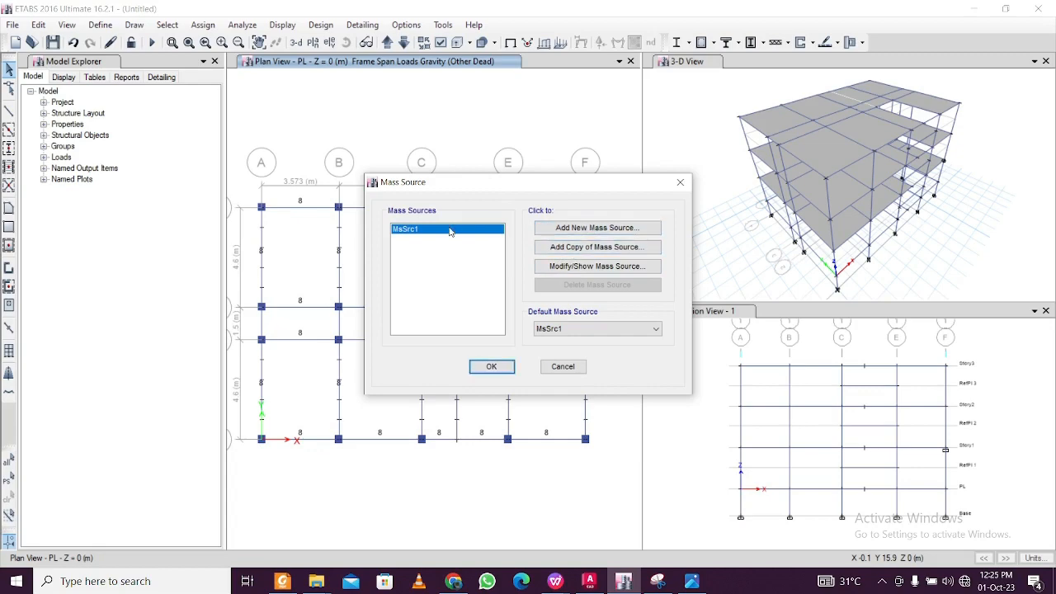
left_click(565, 265)
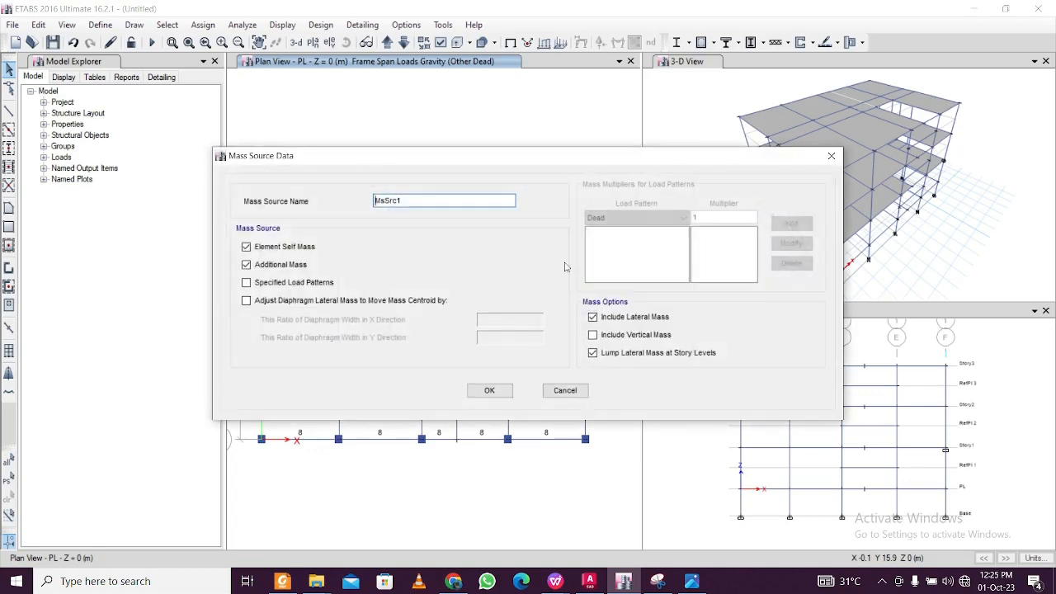
left_click(246, 282)
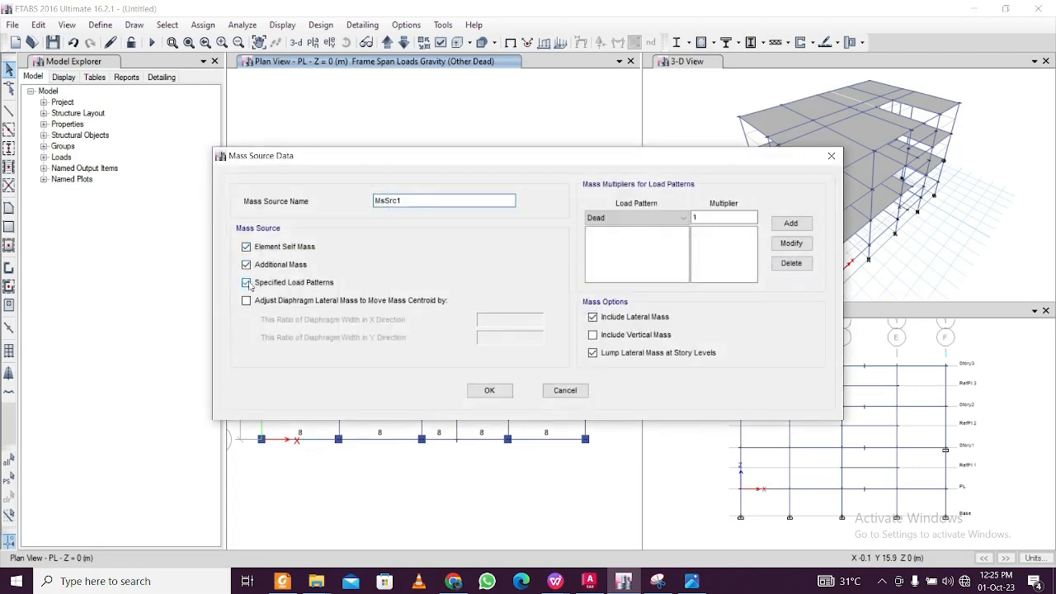
left_click(674, 221)
left_click(678, 218)
left_click(791, 225)
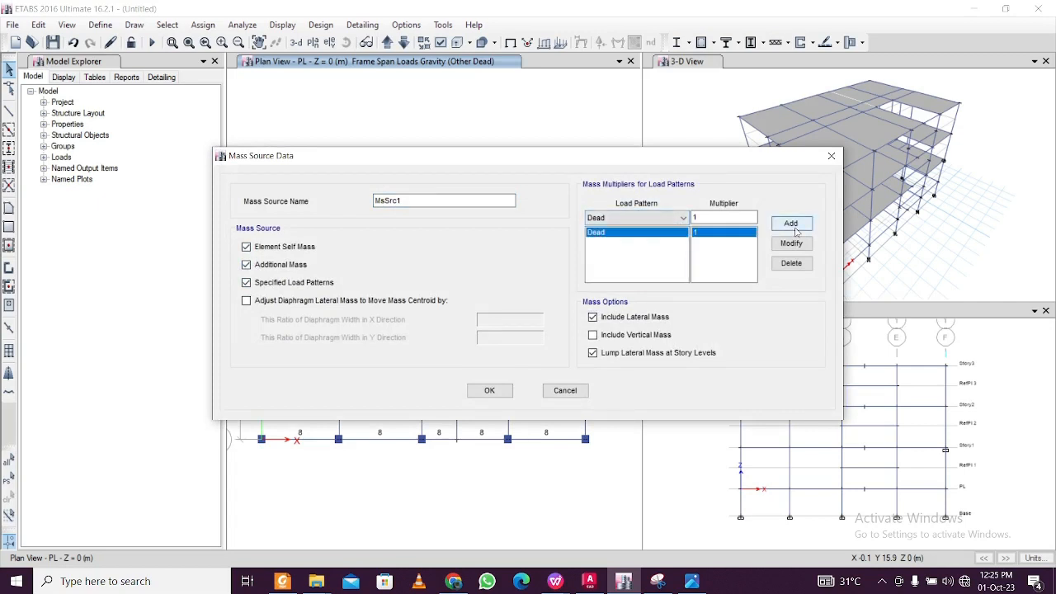
Add the Other Dead load pattern to the MsSrc1 mass source with a multiplier of 1
left_click(681, 217)
left_click(652, 249)
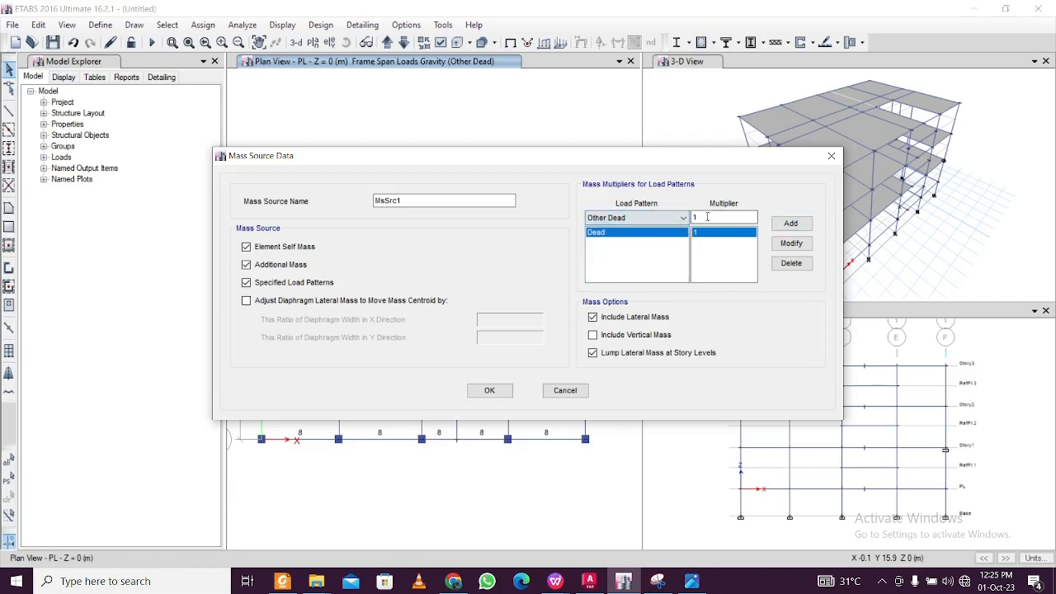
double_click(707, 216)
type("0")
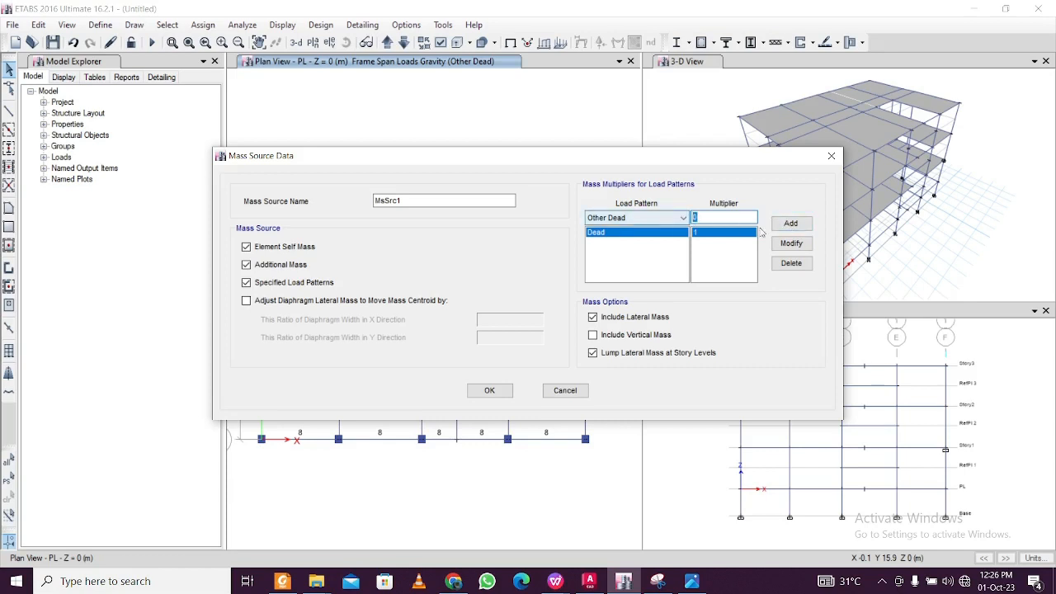
left_click(798, 227)
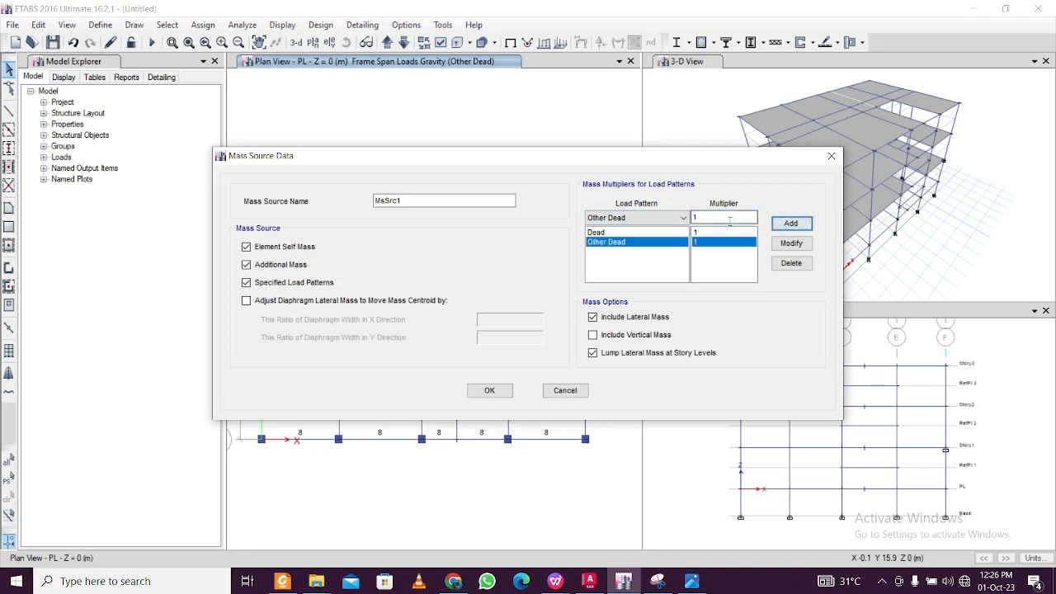
left_click(643, 232)
left_click(641, 242)
left_click(646, 232)
left_click(648, 243)
Check Table 10's imposed load percentage in the Response Spectrum Analysis document, and add the Live pattern to MsSrc1 with a multiplier of 0.25
left_click(678, 218)
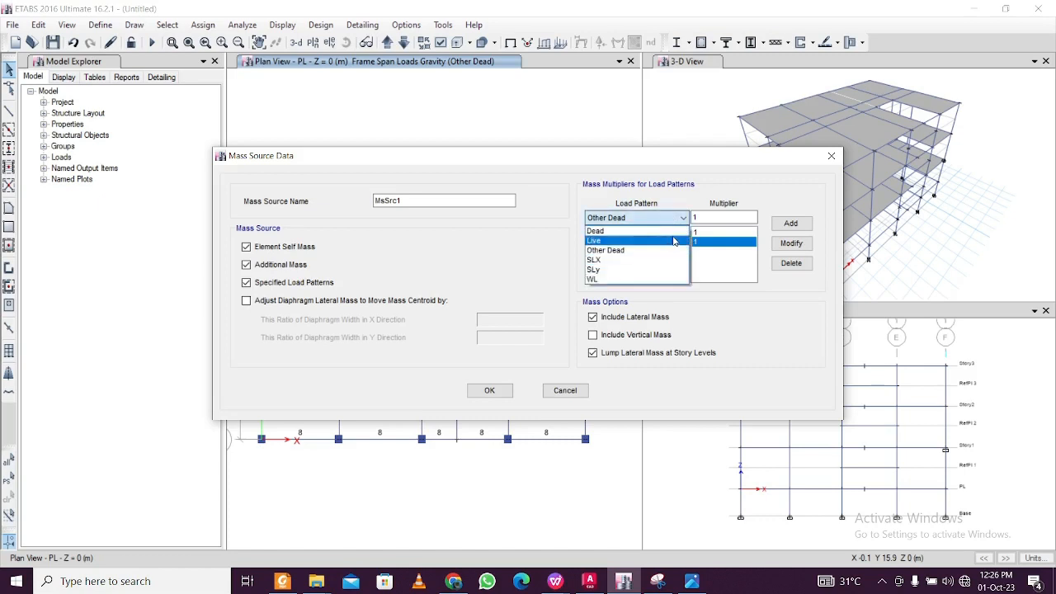
left_click(674, 240)
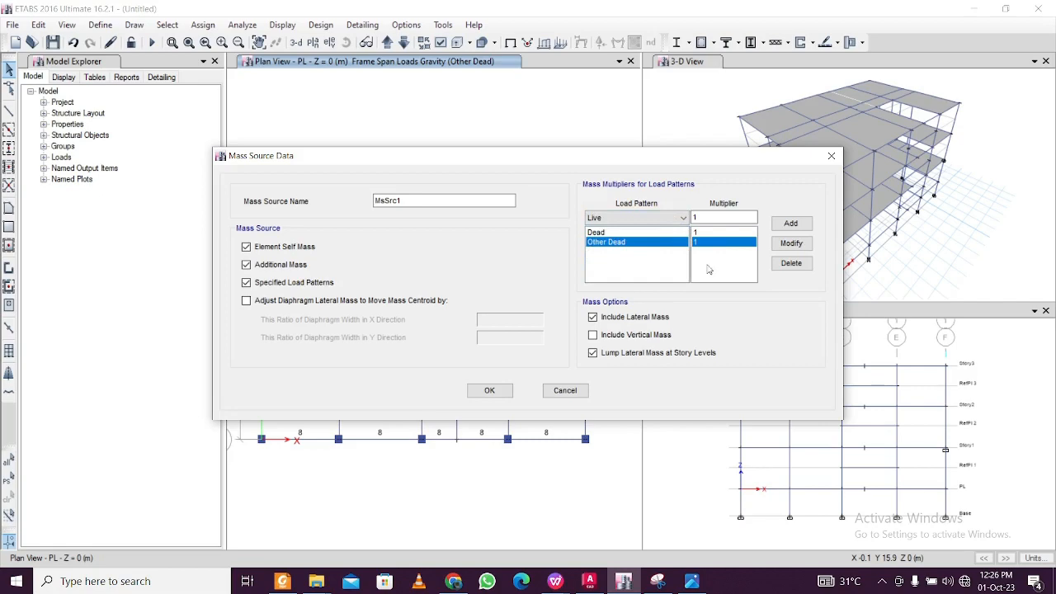
left_click(555, 581)
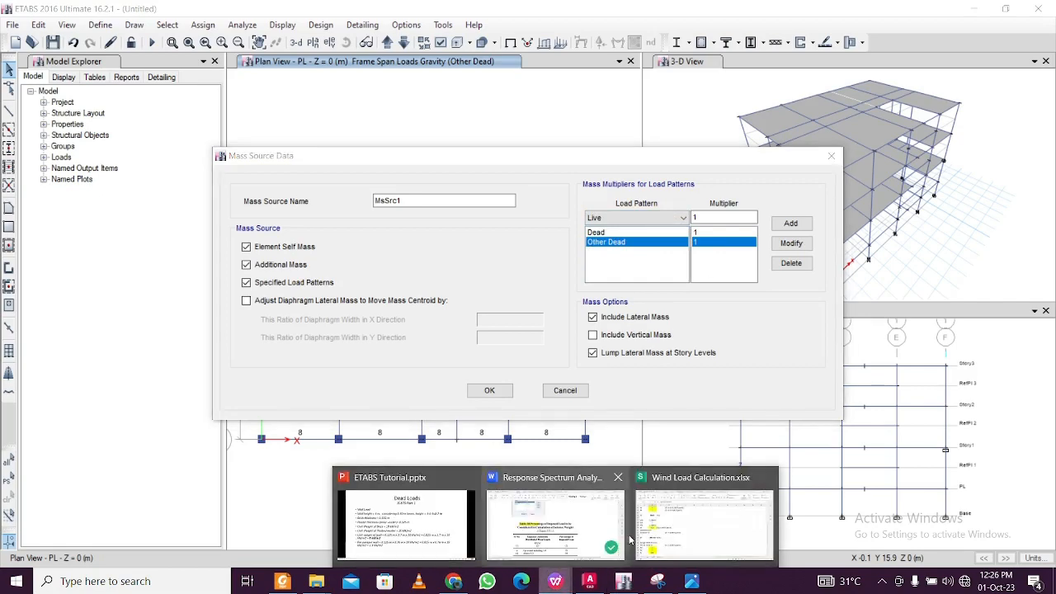
left_click(588, 542)
scroll(549, 435, "down", 1)
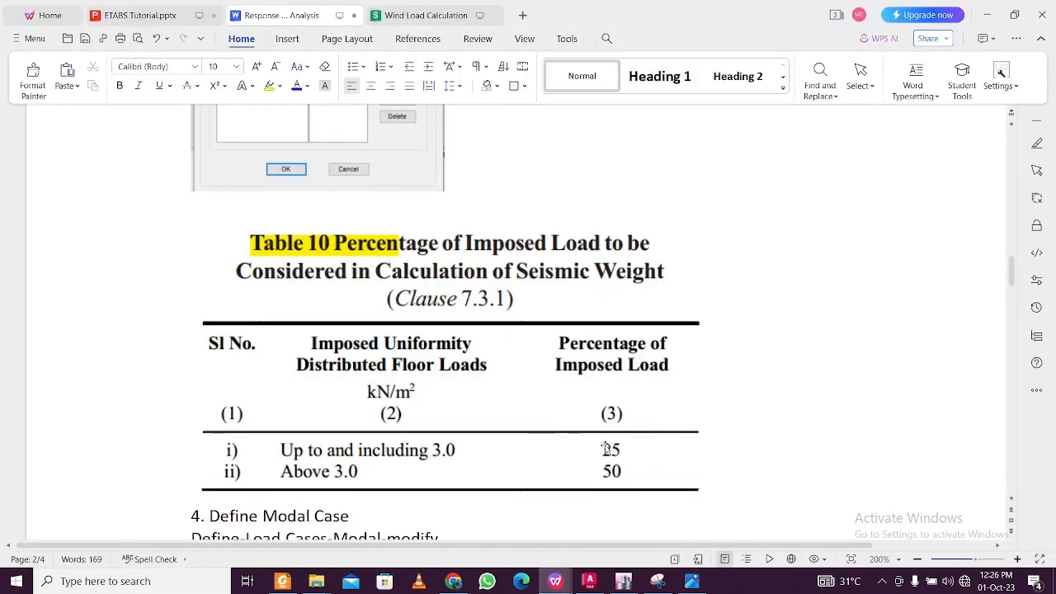
left_click(996, 13)
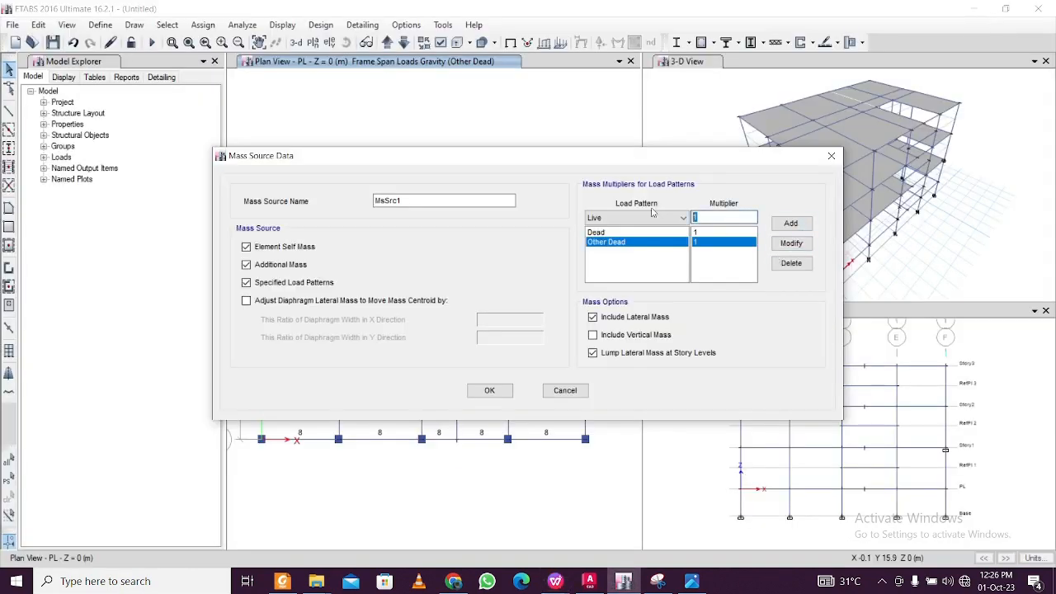
type("0.25")
left_click(790, 224)
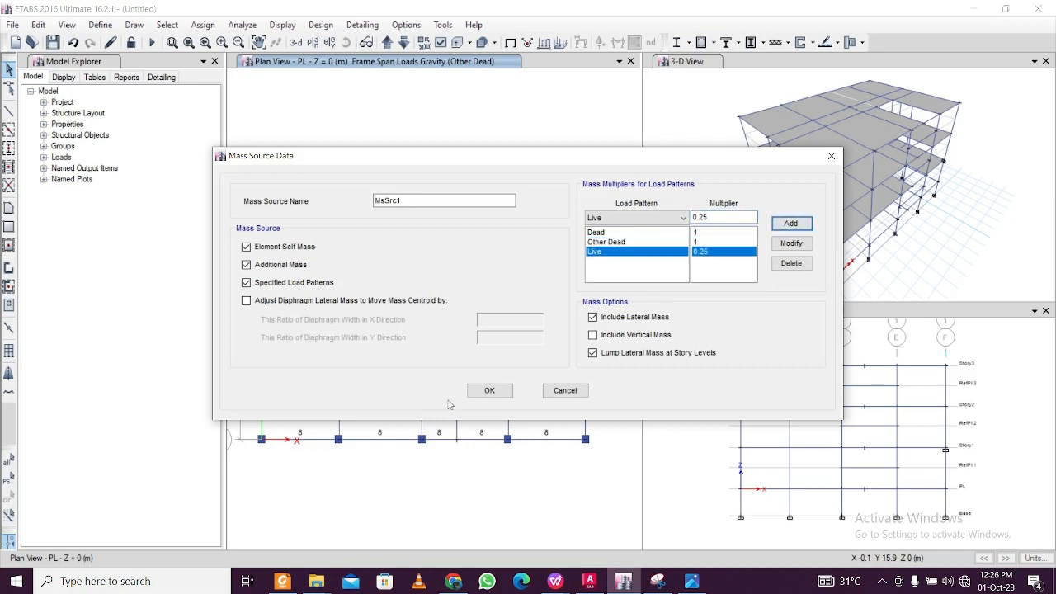
Accept the MsSrc1 data with both element self mass and load patterns included, and confirm the mass source definitions
left_click(495, 390)
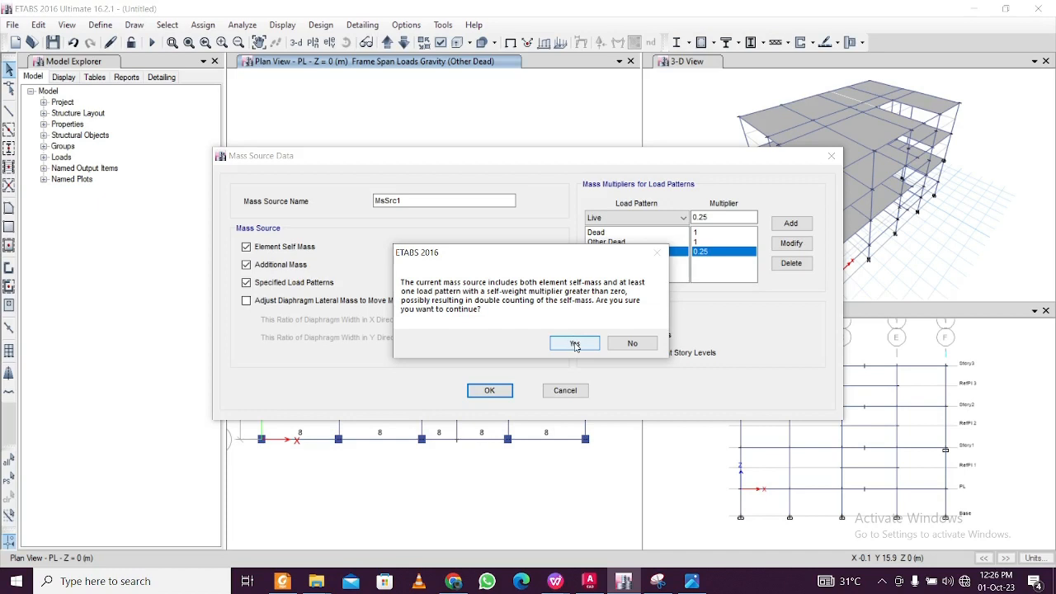
left_click(575, 344)
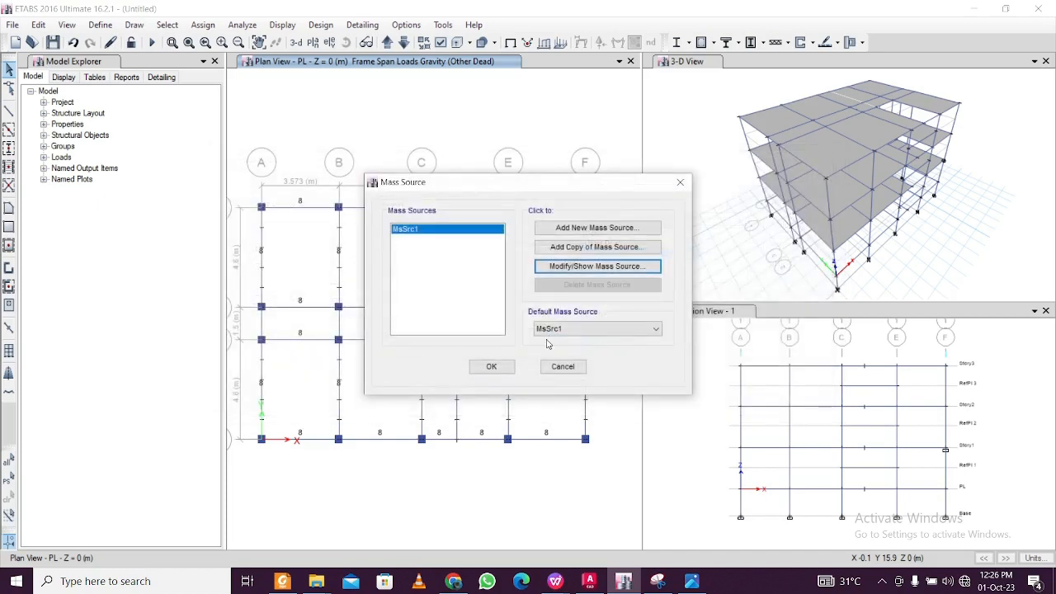
left_click(500, 368)
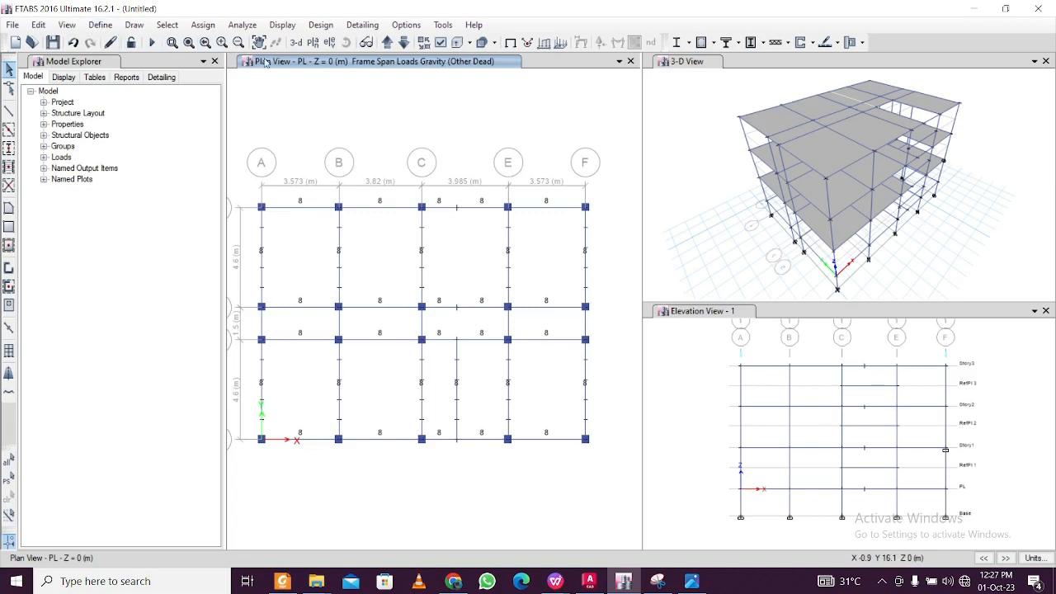
Set the plan view to G1-Reference Plane 1 at 1.5493 m
left_click(67, 25)
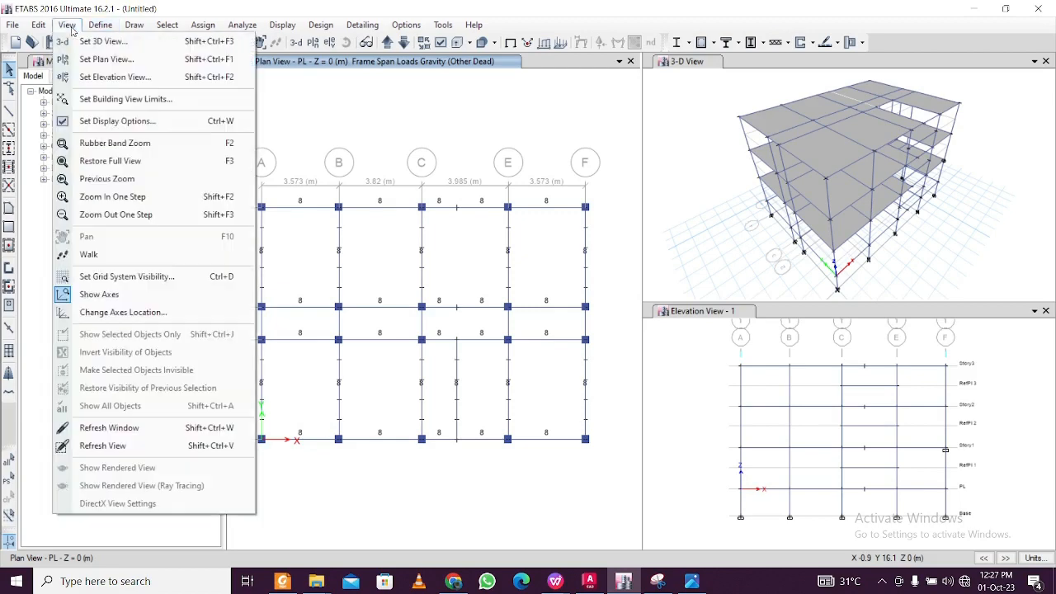
left_click(107, 58)
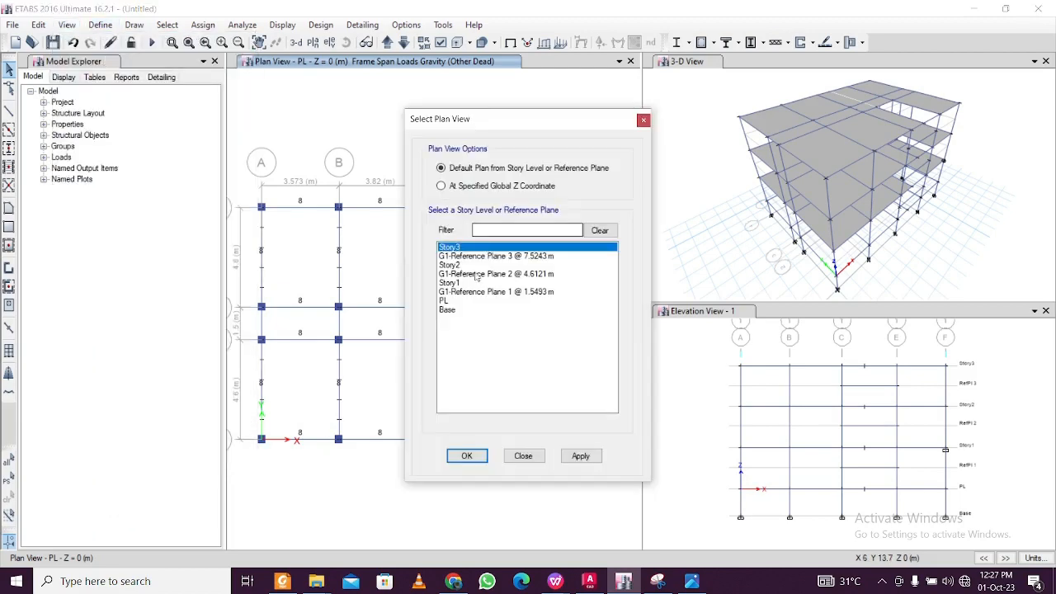
left_click(462, 283)
left_click(466, 293)
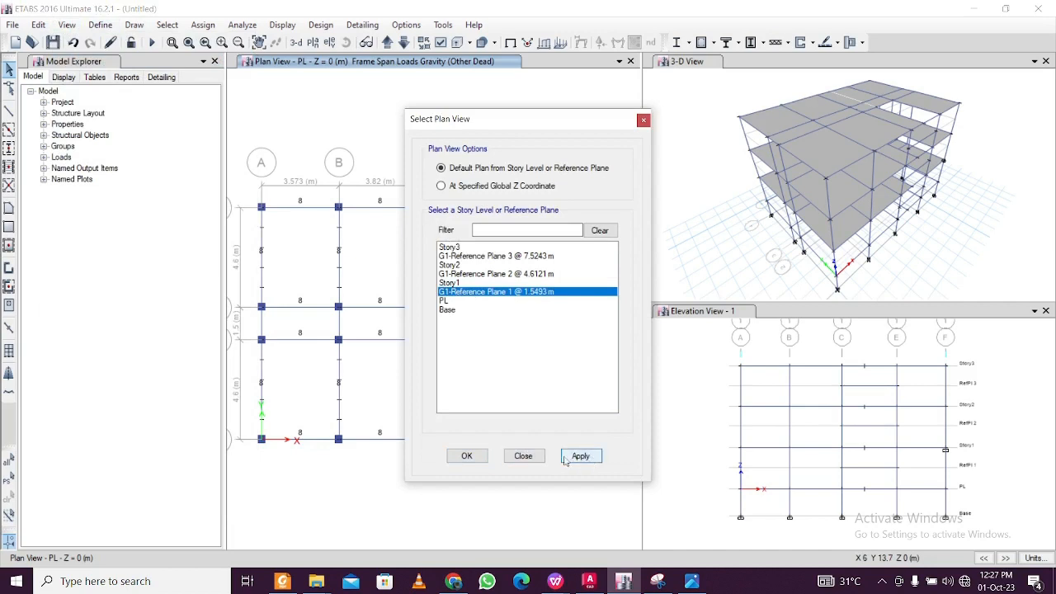
left_click(467, 458)
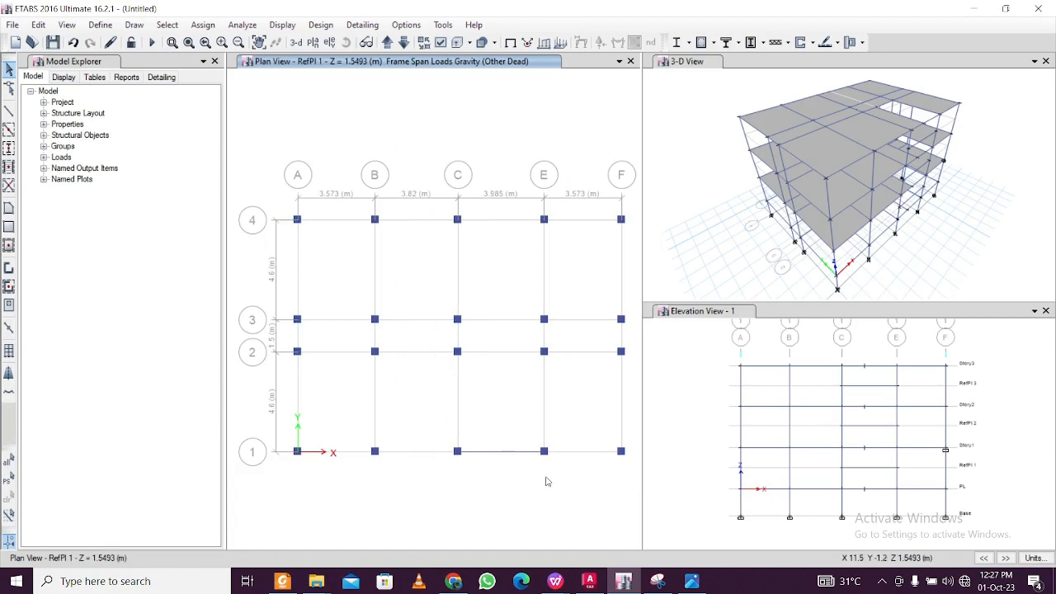
Select the beam on grid line 1 between grids C and E and open its distributed frame load assignment
left_click(506, 454)
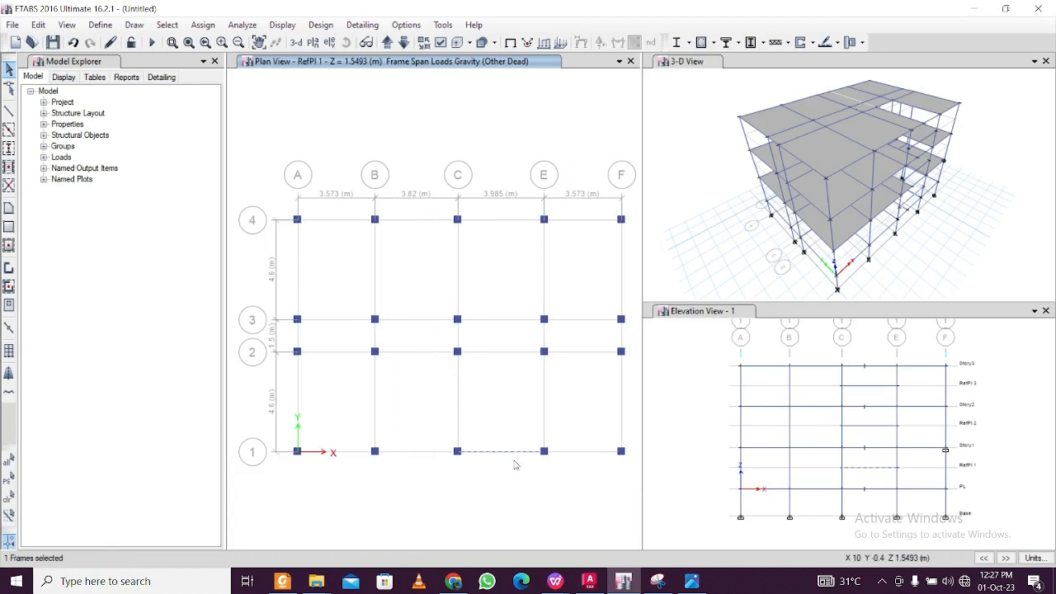
left_click(194, 26)
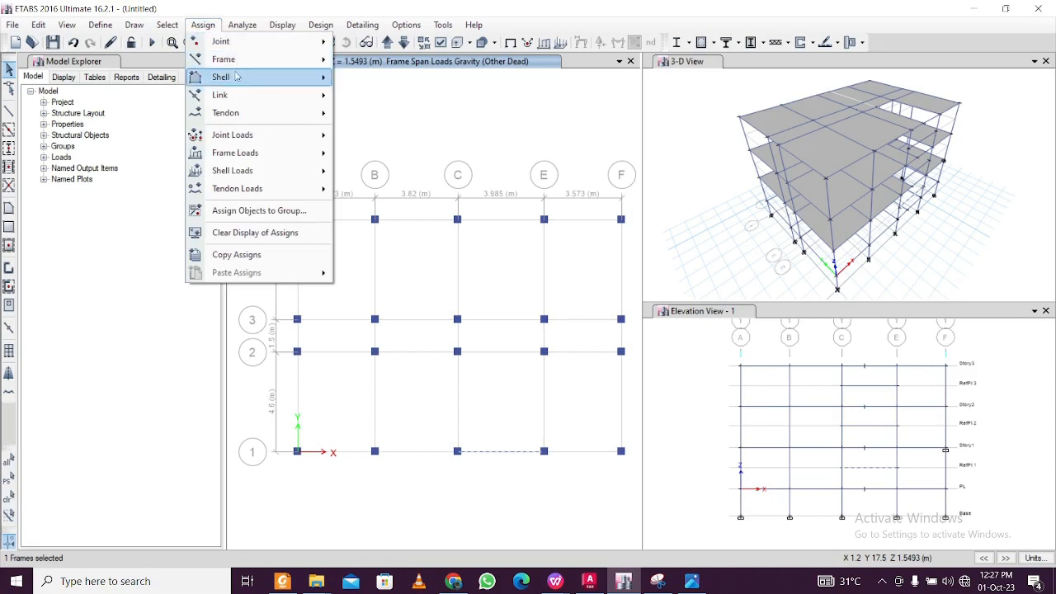
mouse_move(248, 66)
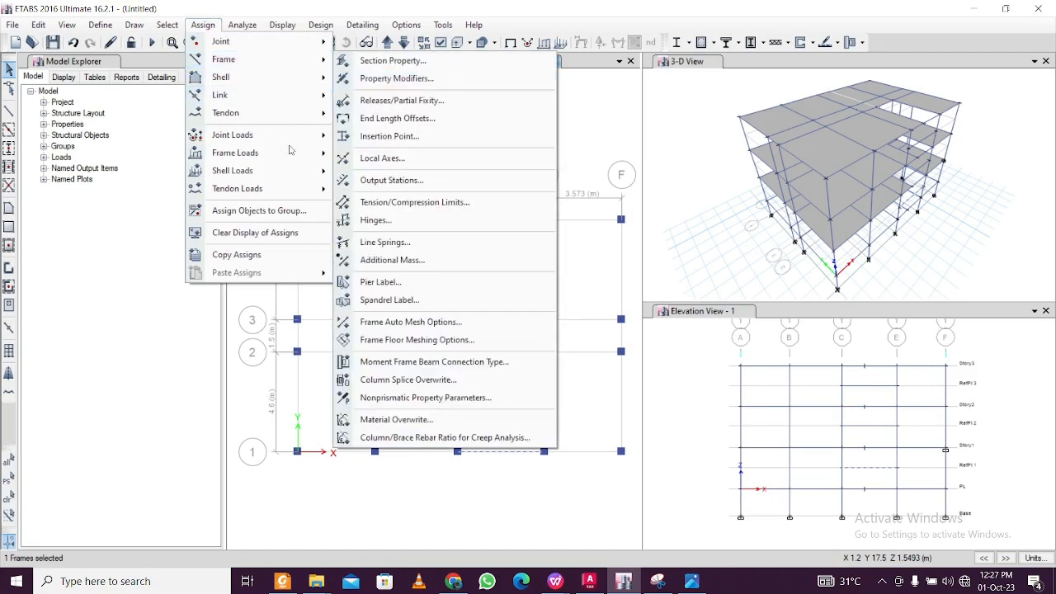
mouse_move(305, 159)
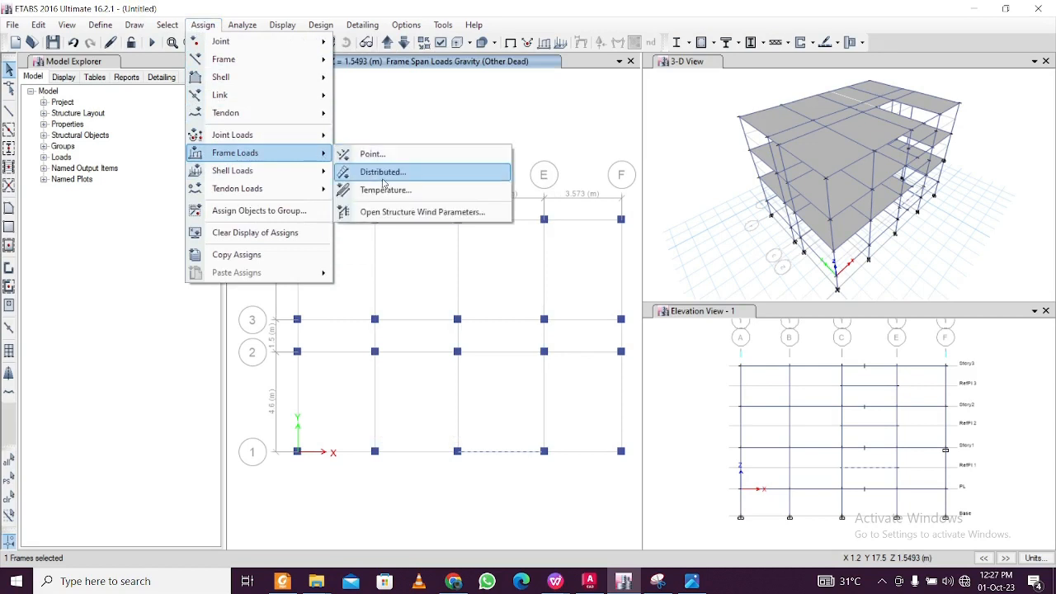
left_click(384, 175)
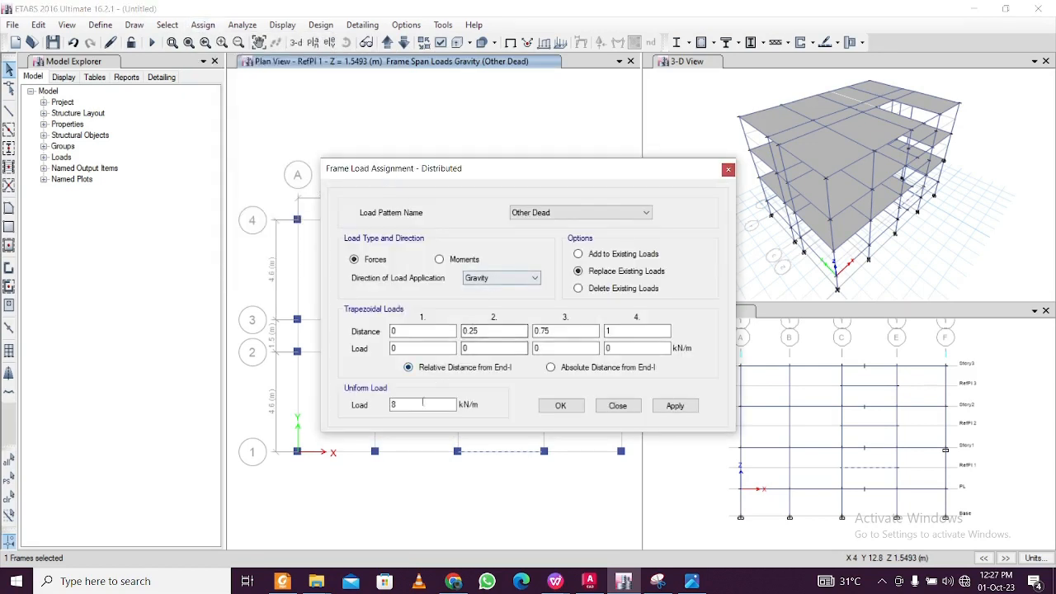
double_click(413, 404)
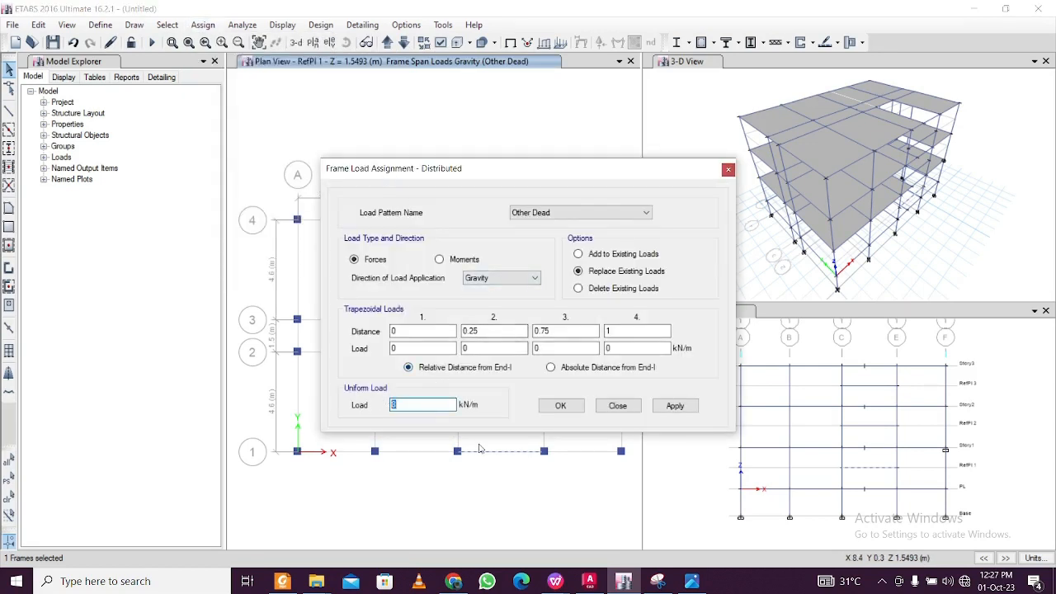
Switch to the ETABS Tutorial presentation in WPS Office and find the Loads on Staircase slide
mouse_move(568, 586)
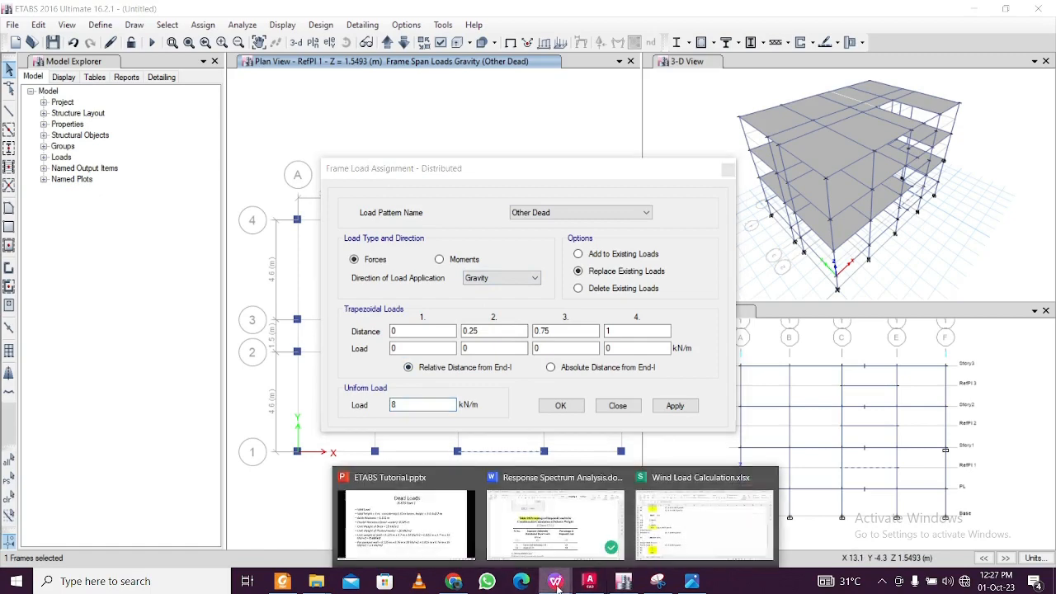
left_click(466, 532)
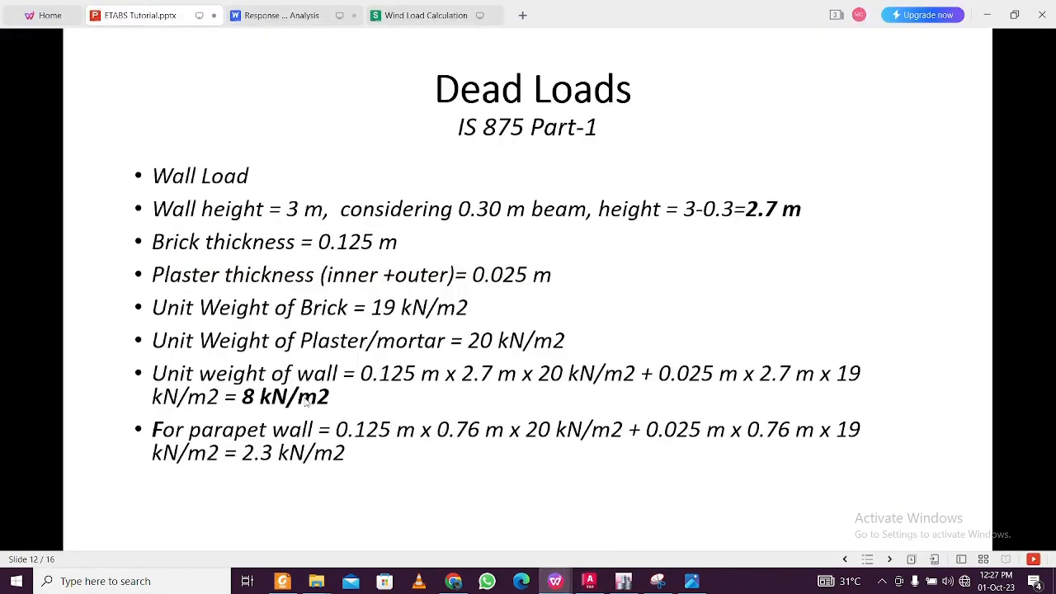
scroll(328, 442, "up", 1)
scroll(327, 442, "down", 1)
scroll(327, 441, "down", 1)
scroll(327, 441, "up", 1)
scroll(326, 442, "down", 2)
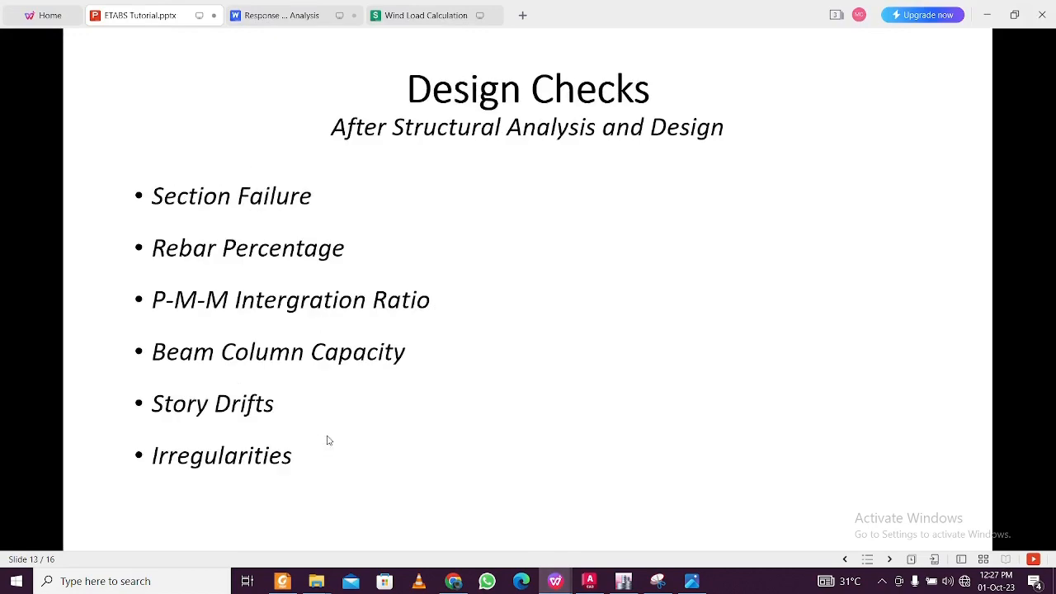
scroll(327, 441, "up", 2)
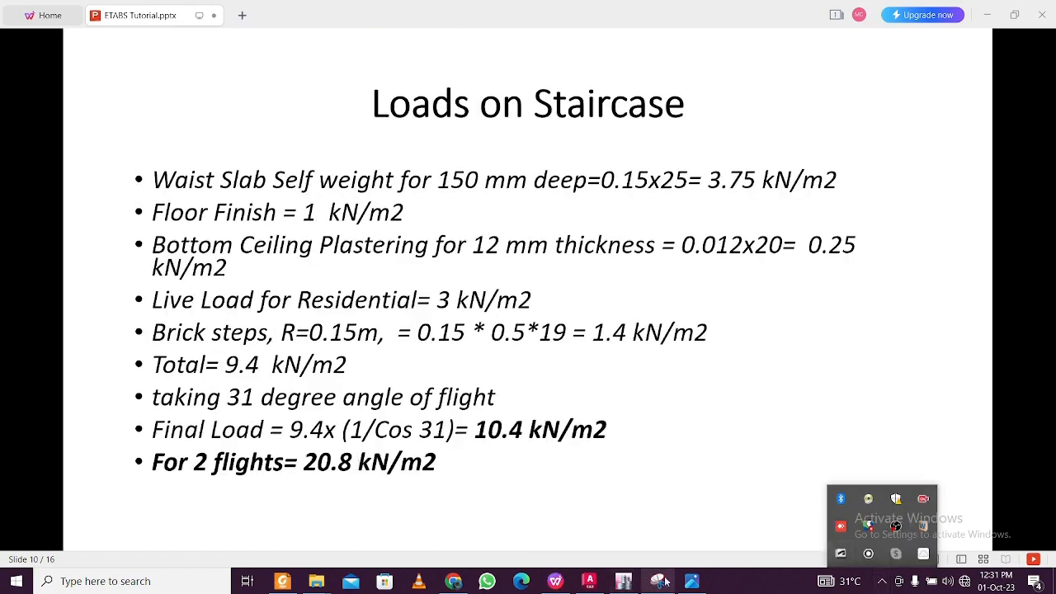
Return to ETABS and apply a 20.8 kN/m uniform gravity load to the selected beam under the Other Dead pattern, replacing existing loads
left_click(623, 582)
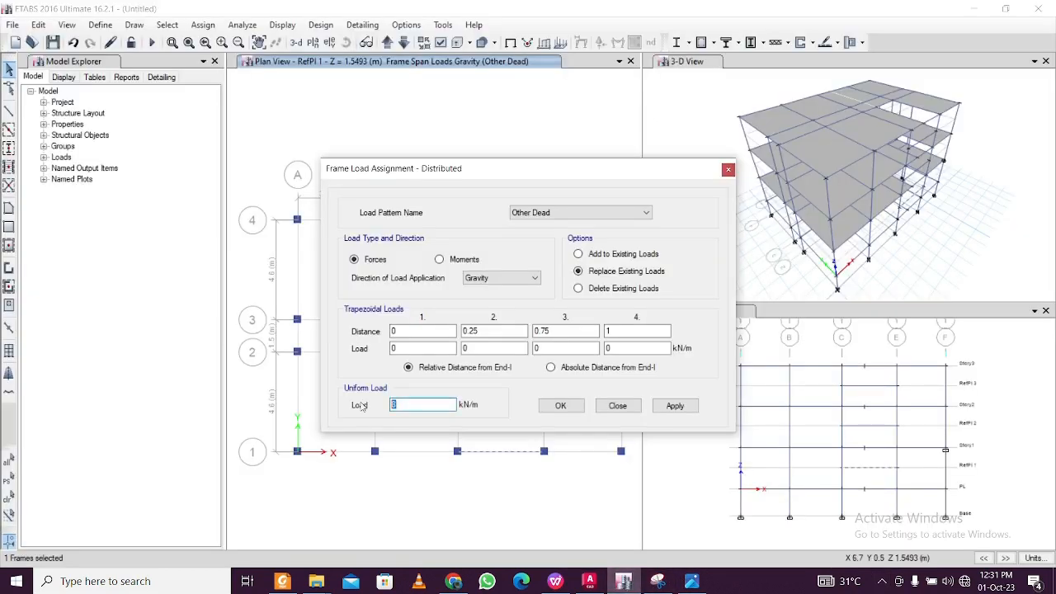
type("20.8")
left_click(673, 405)
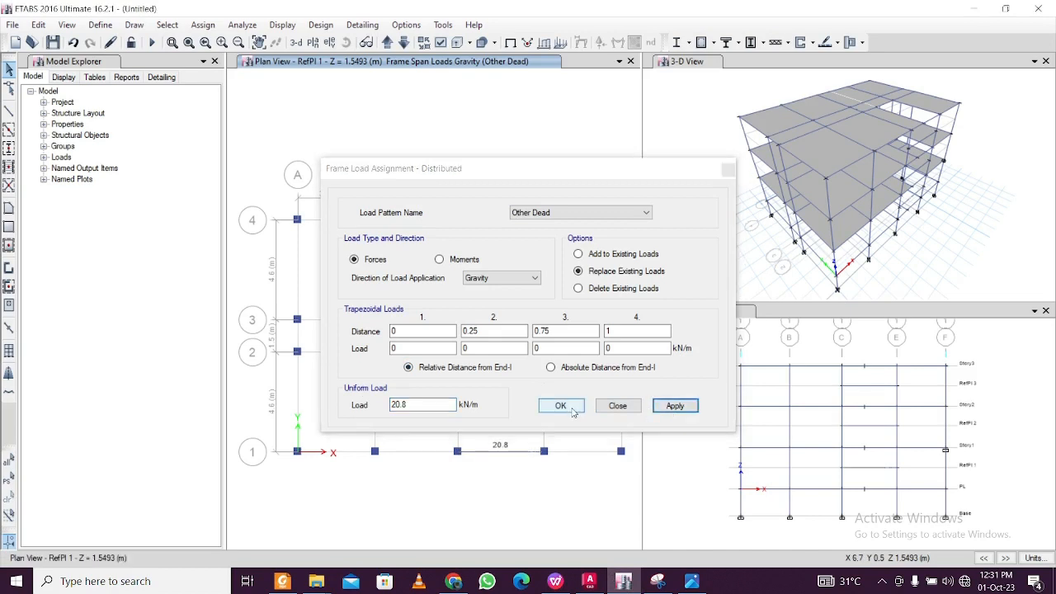
Finish the distributed frame load assignment and set the plan view to Story1
left_click(560, 405)
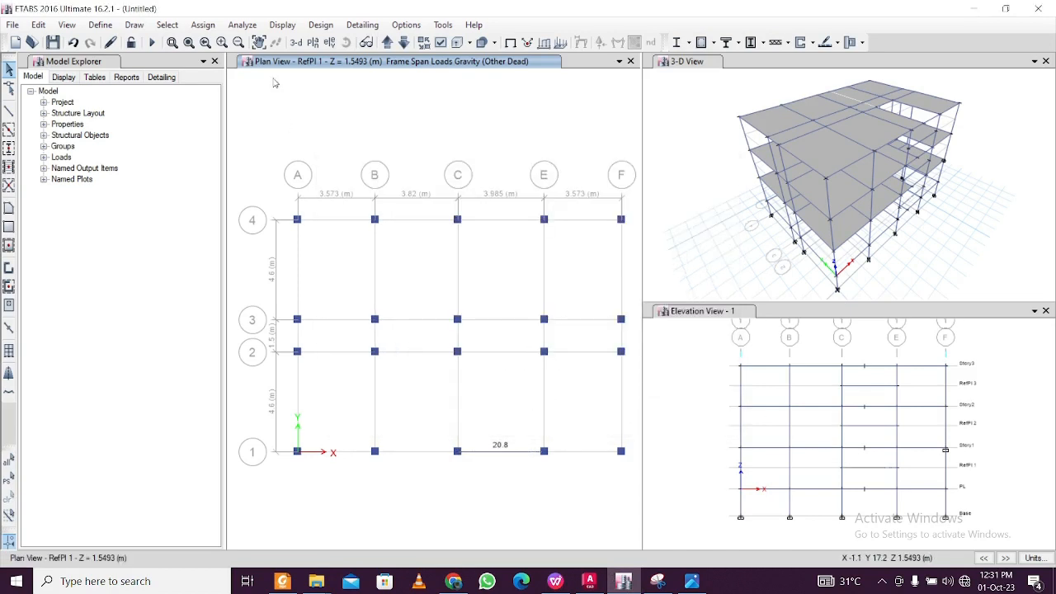
left_click(66, 26)
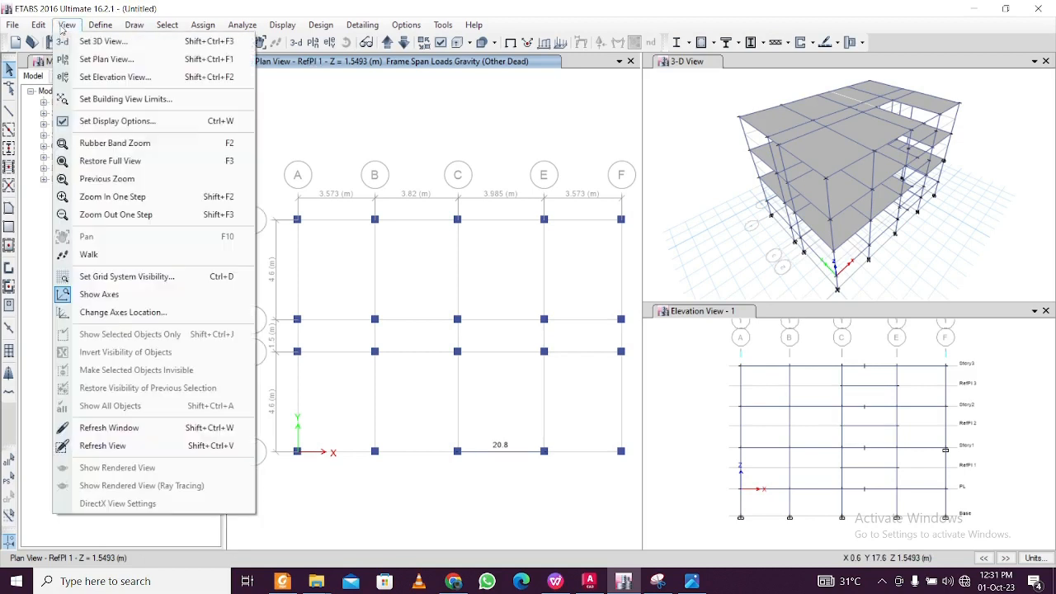
left_click(107, 58)
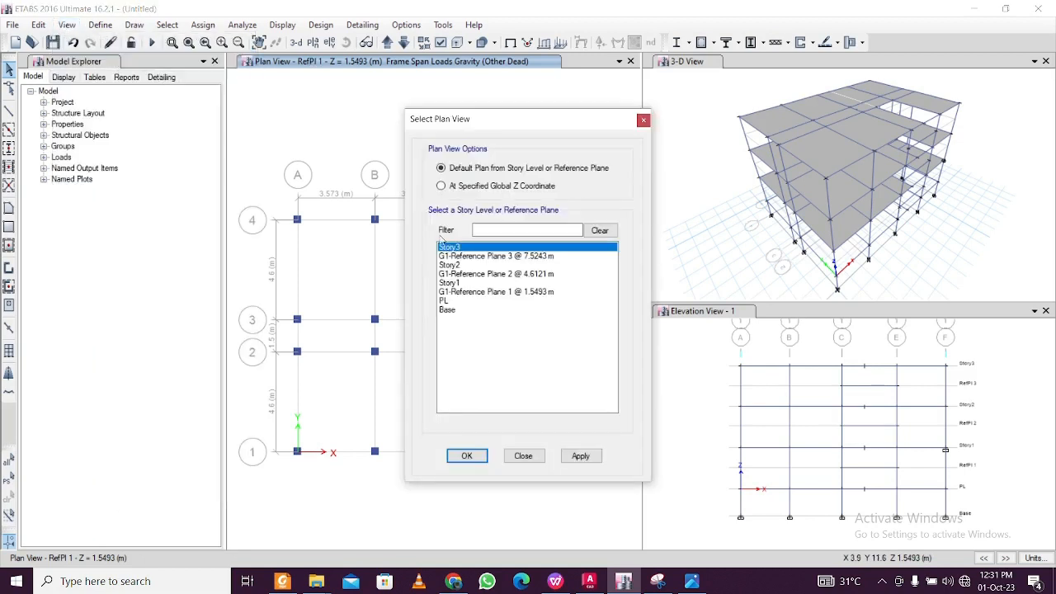
left_click(462, 283)
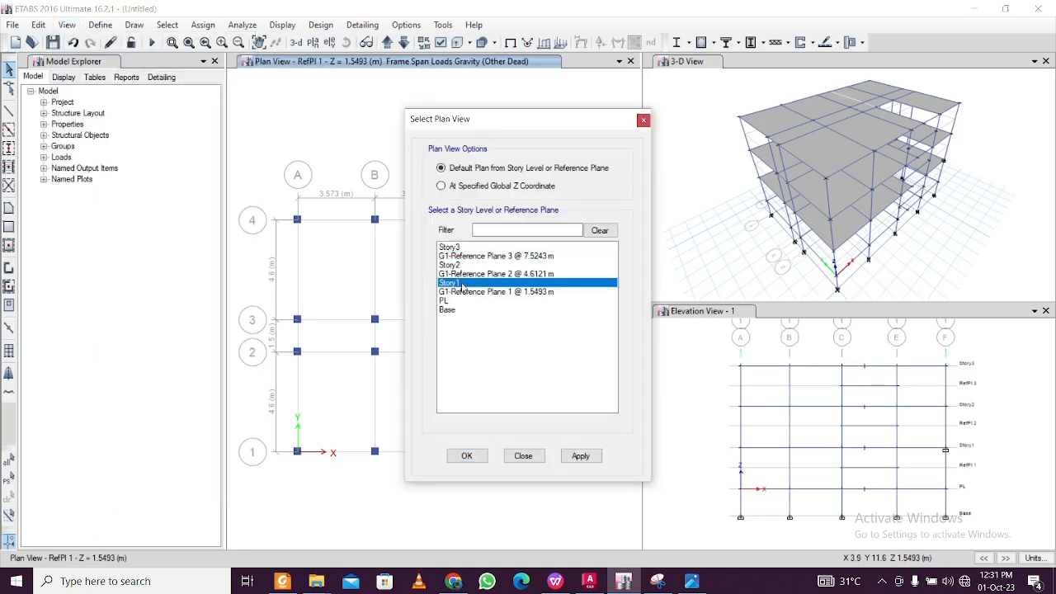
left_click(581, 455)
left_click(467, 455)
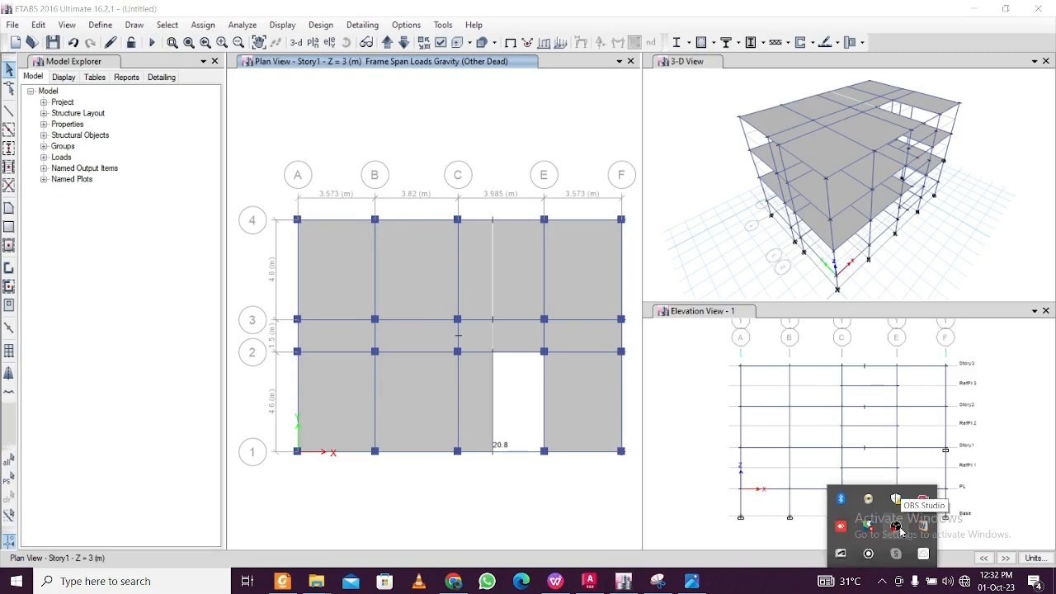
Select all objects in the Story1 plan and deselect the frames with the C 350 x 350 section
left_click(377, 125)
left_click_drag(279, 177, 633, 486)
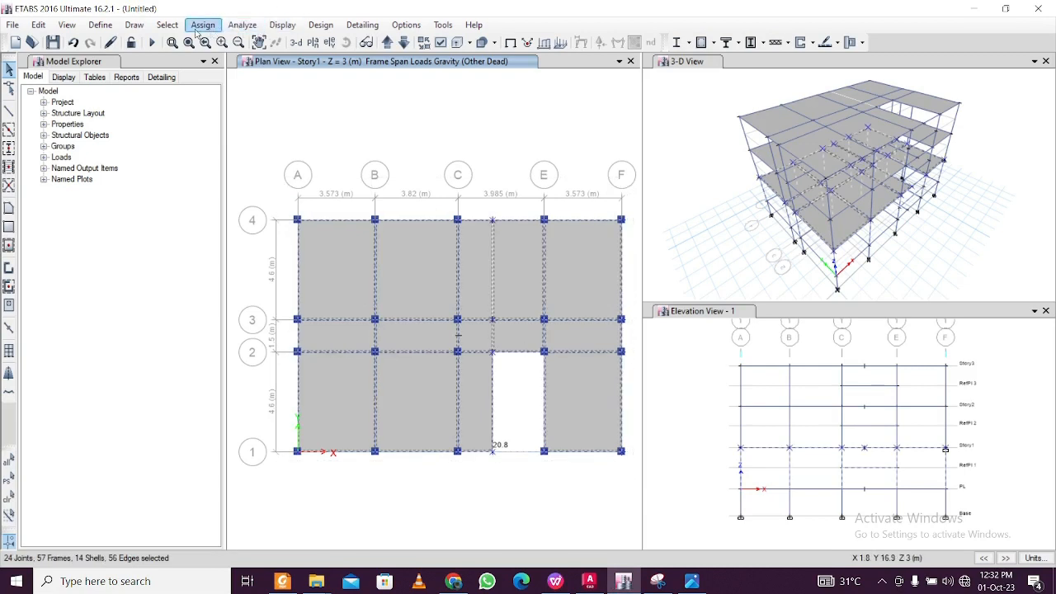
left_click(167, 25)
mouse_move(208, 66)
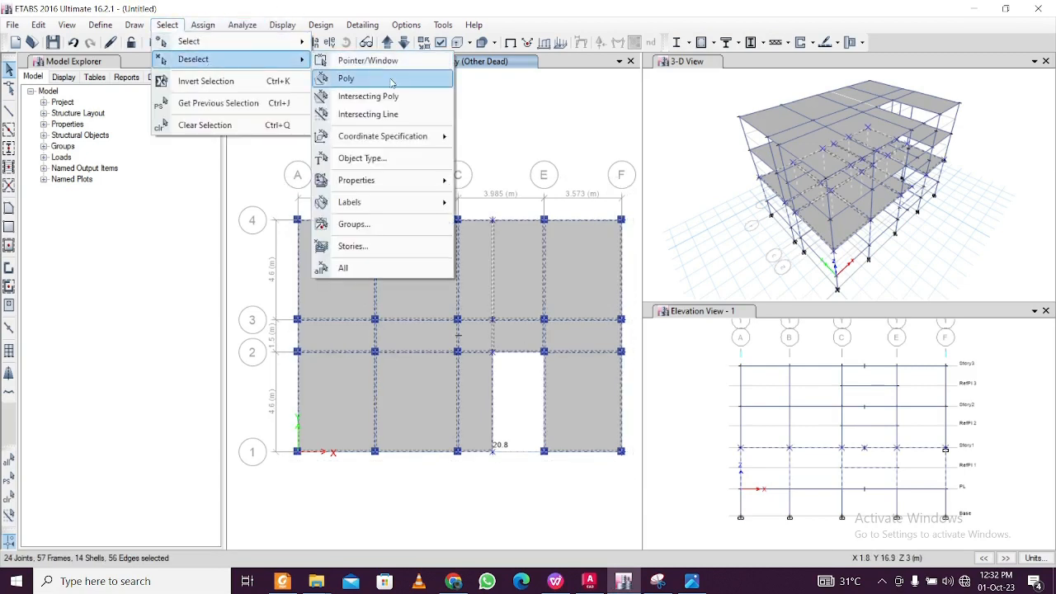
mouse_move(441, 183)
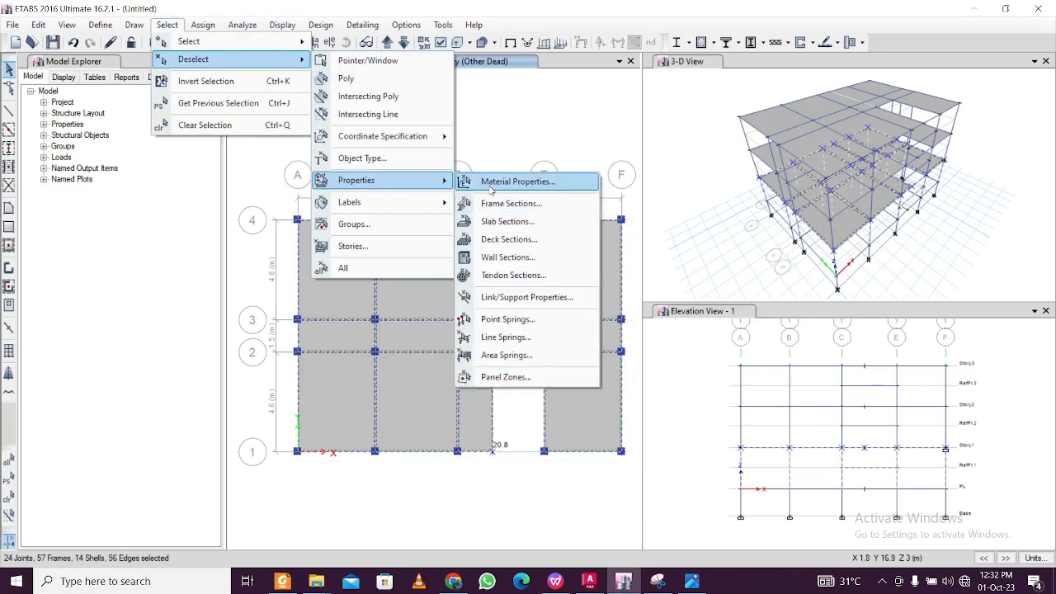
left_click(511, 204)
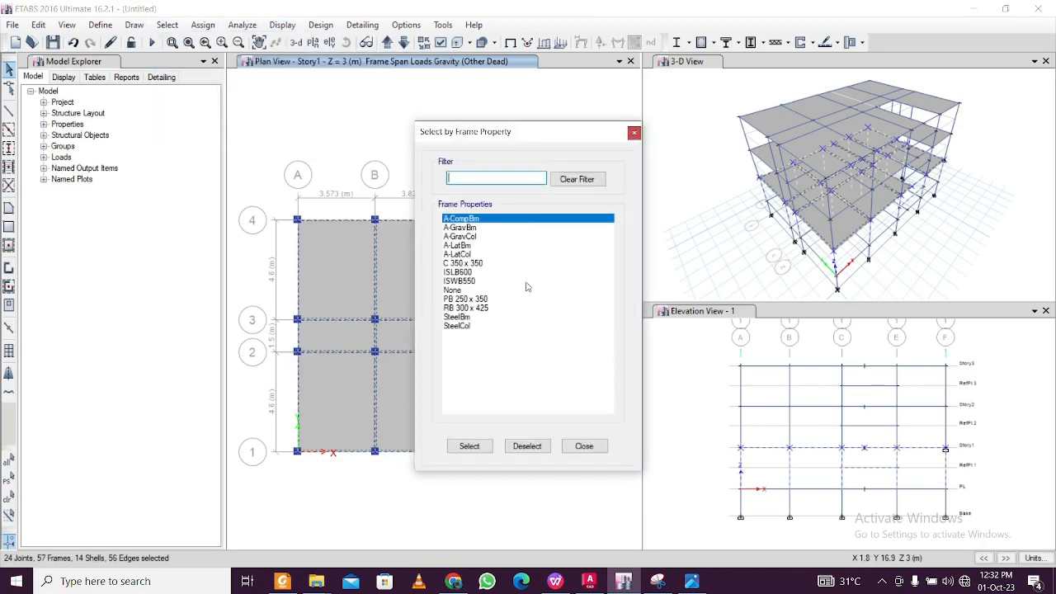
left_click(473, 263)
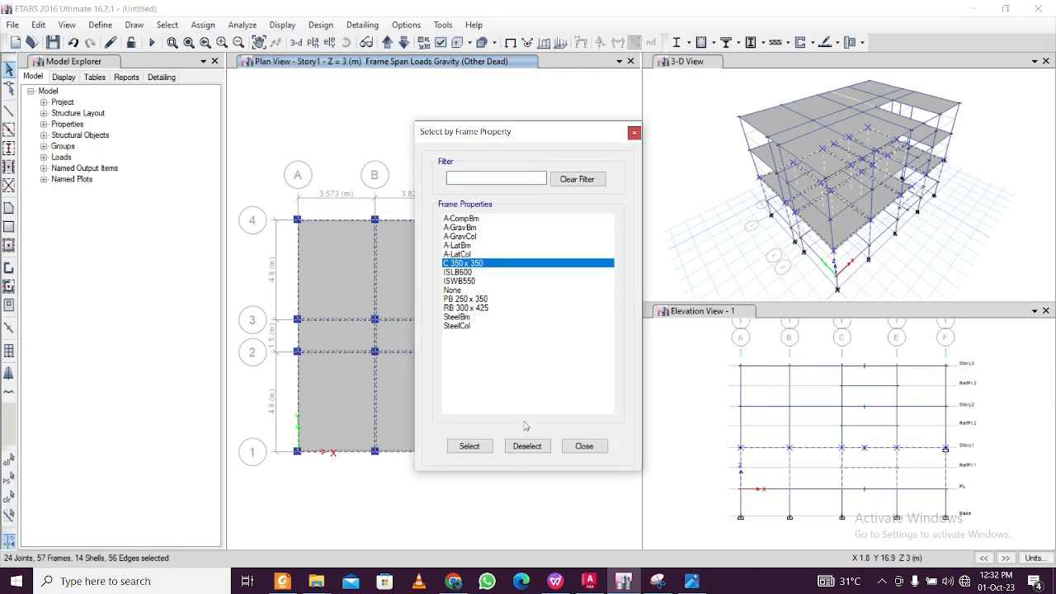
left_click(469, 446)
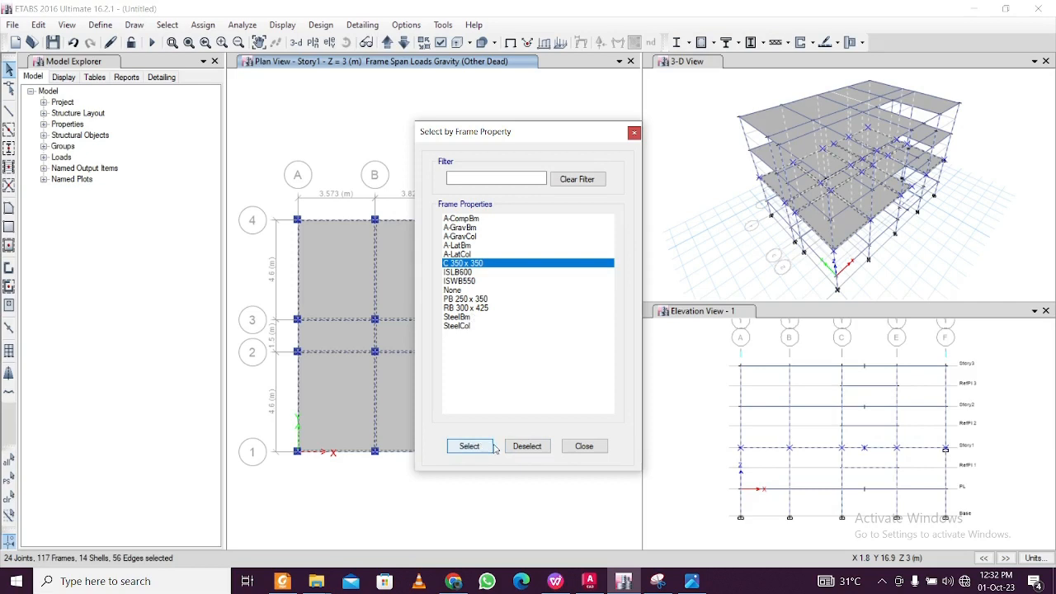
left_click(516, 448)
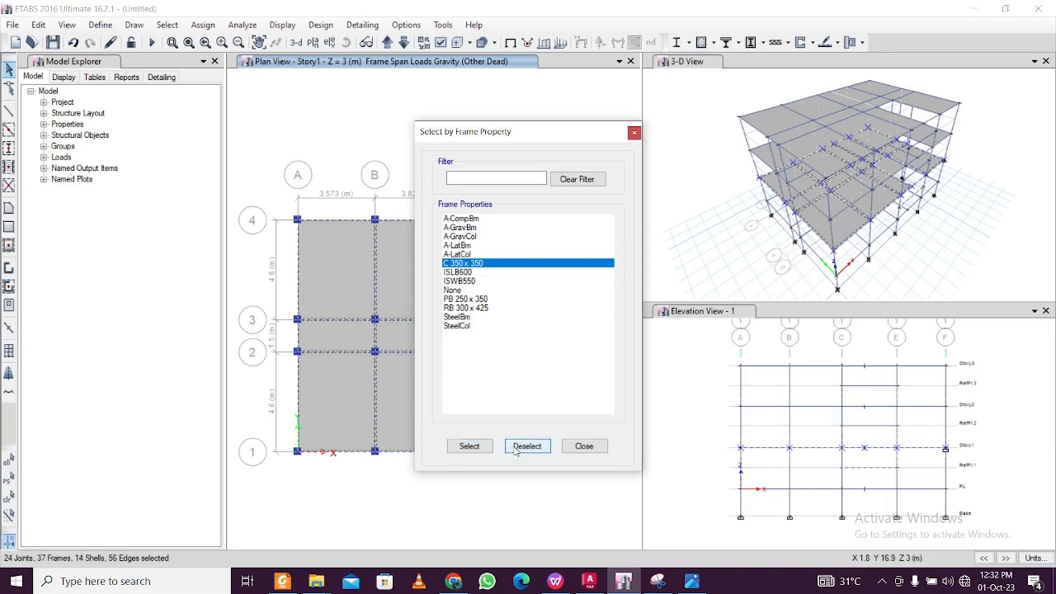
left_click(583, 446)
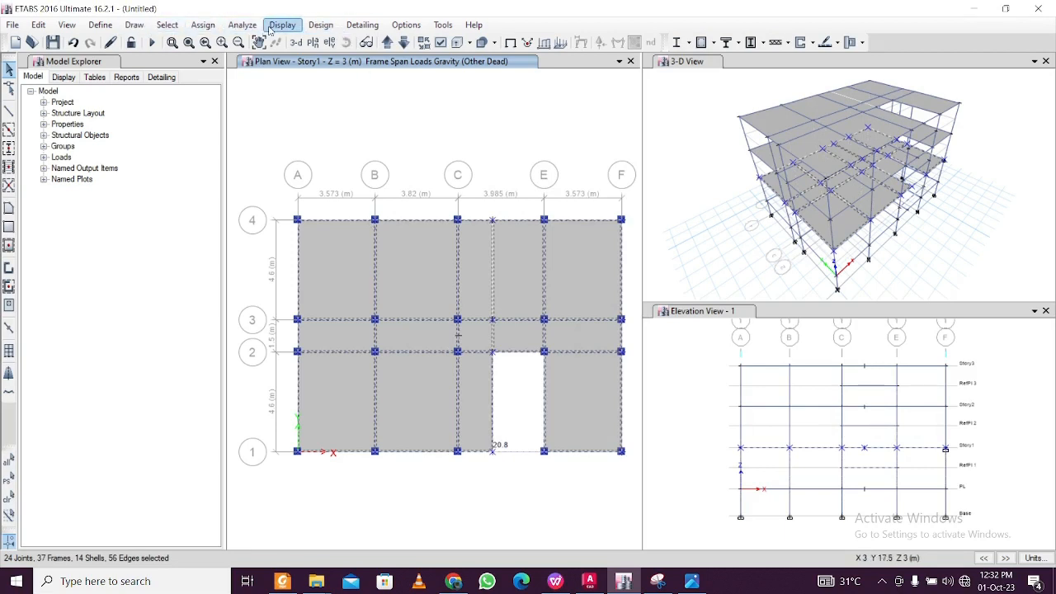
Deselect further objects from the Story1 selection by their properties
left_click(167, 25)
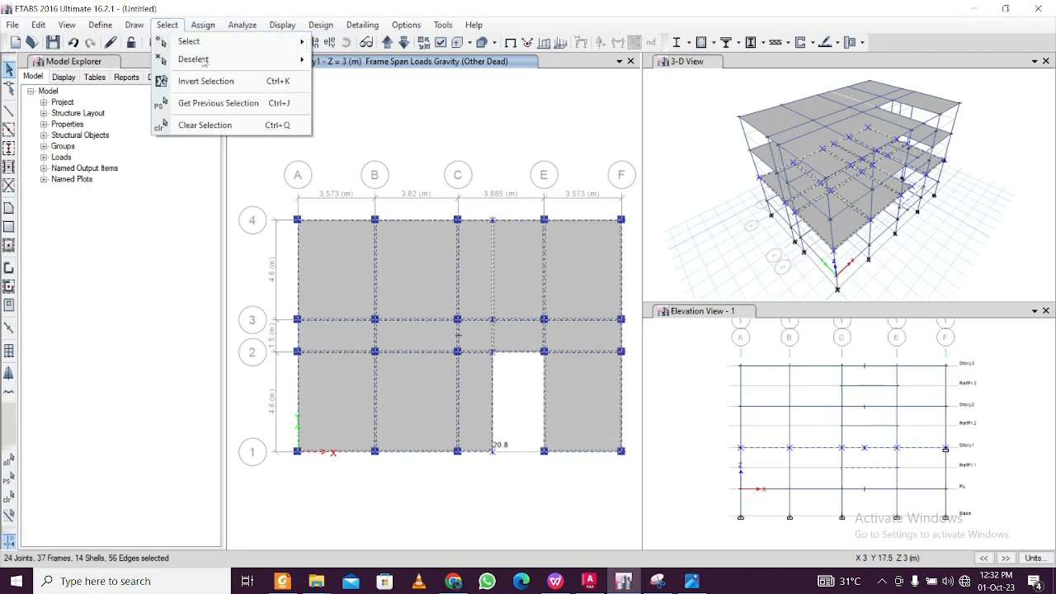
mouse_move(204, 60)
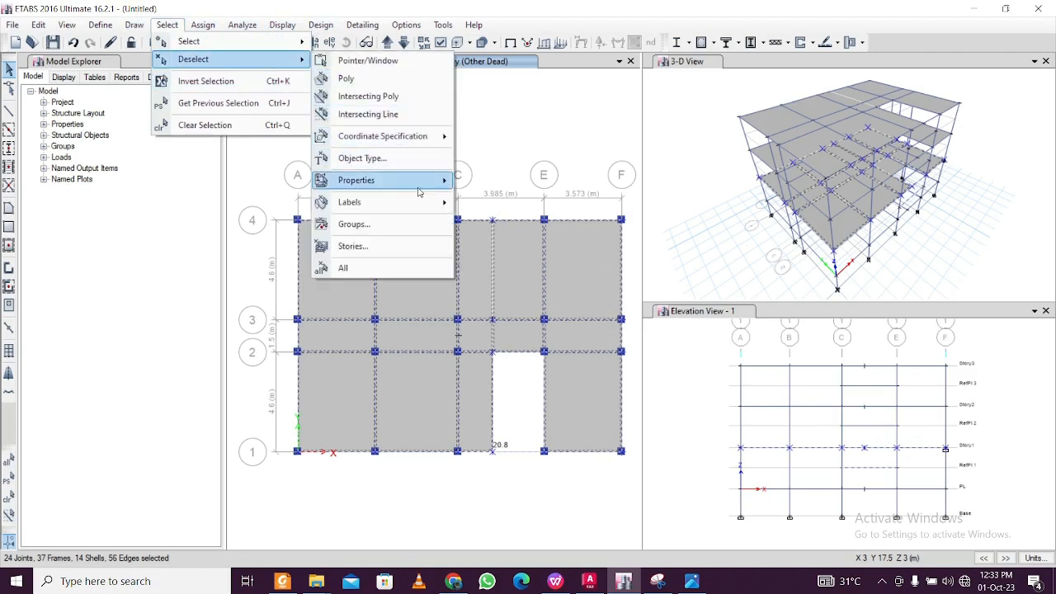
Remove the Slab 125 mm slabs and the grid 2 beam along the stair opening from the Story1 selection
mouse_move(418, 191)
left_click(505, 219)
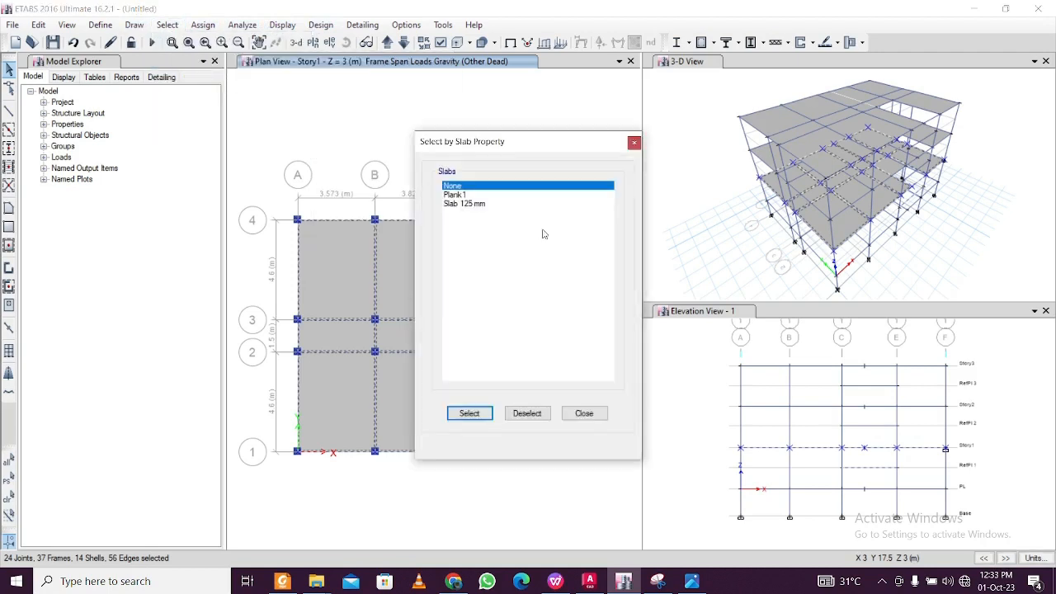
left_click(489, 204)
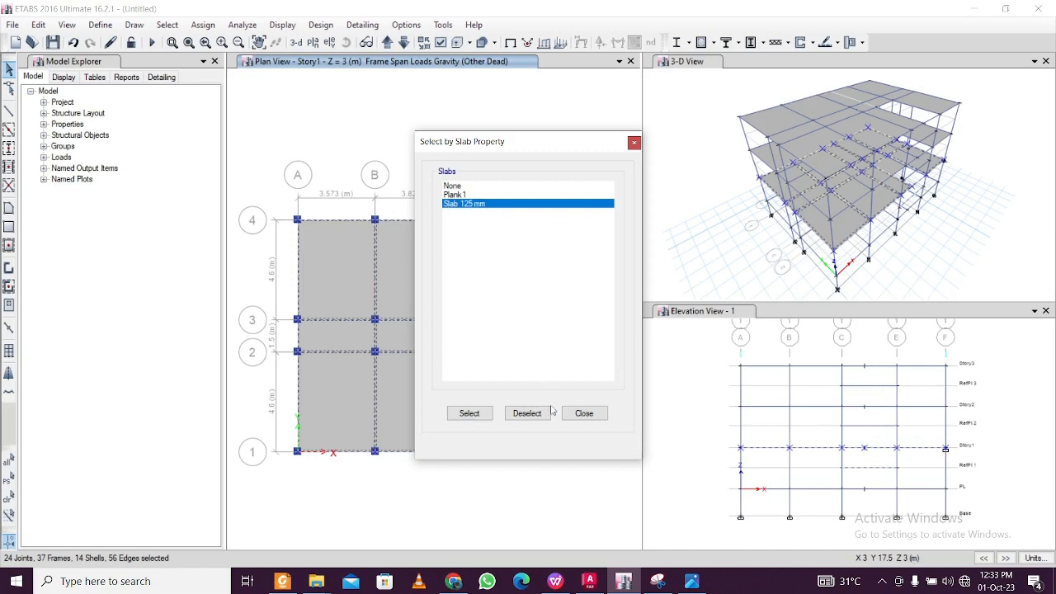
left_click(512, 414)
left_click(531, 416)
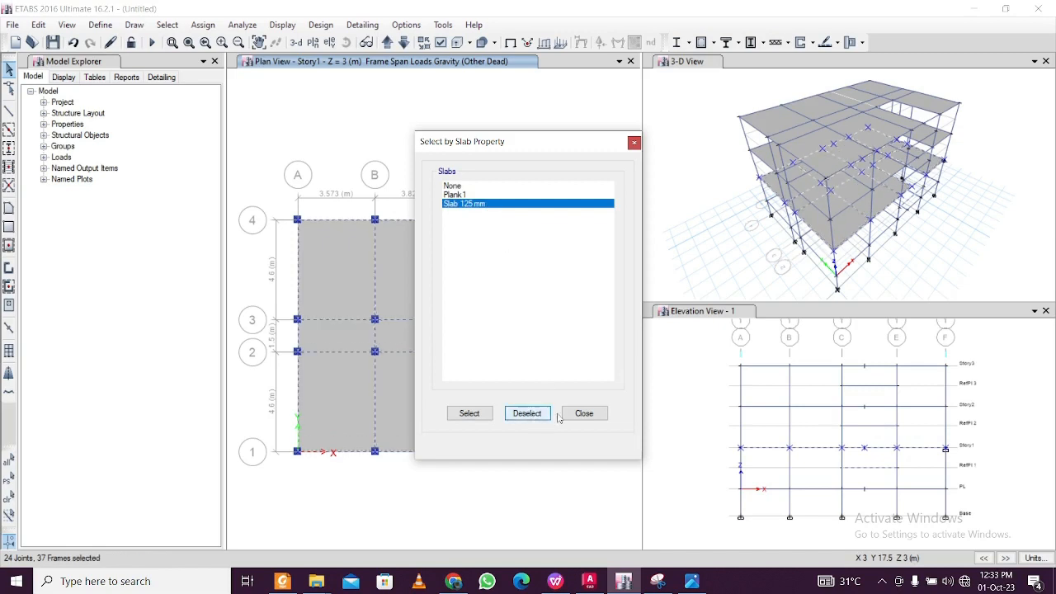
left_click(583, 415)
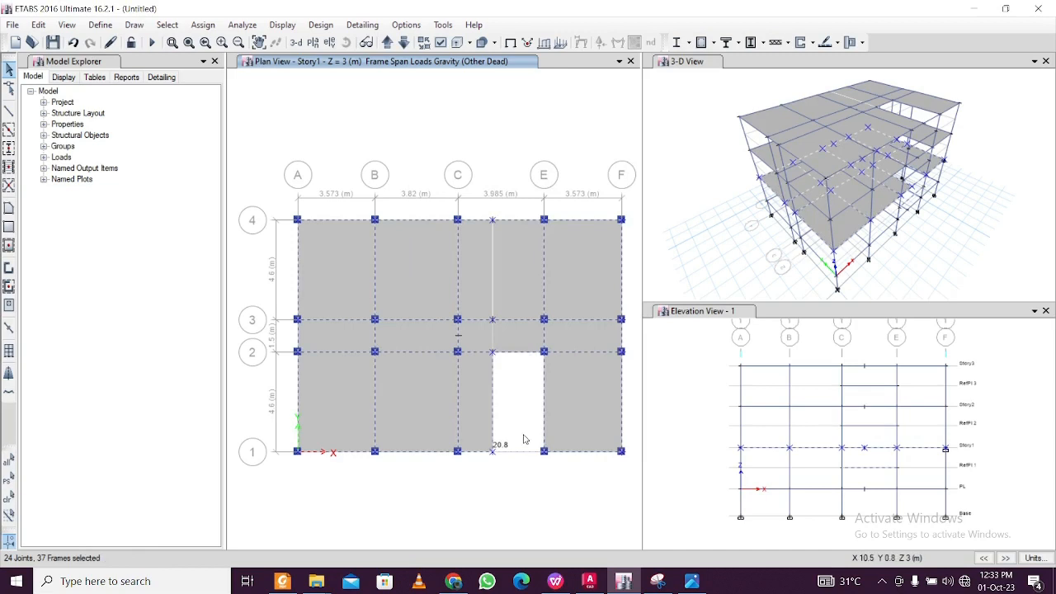
right_click(516, 351)
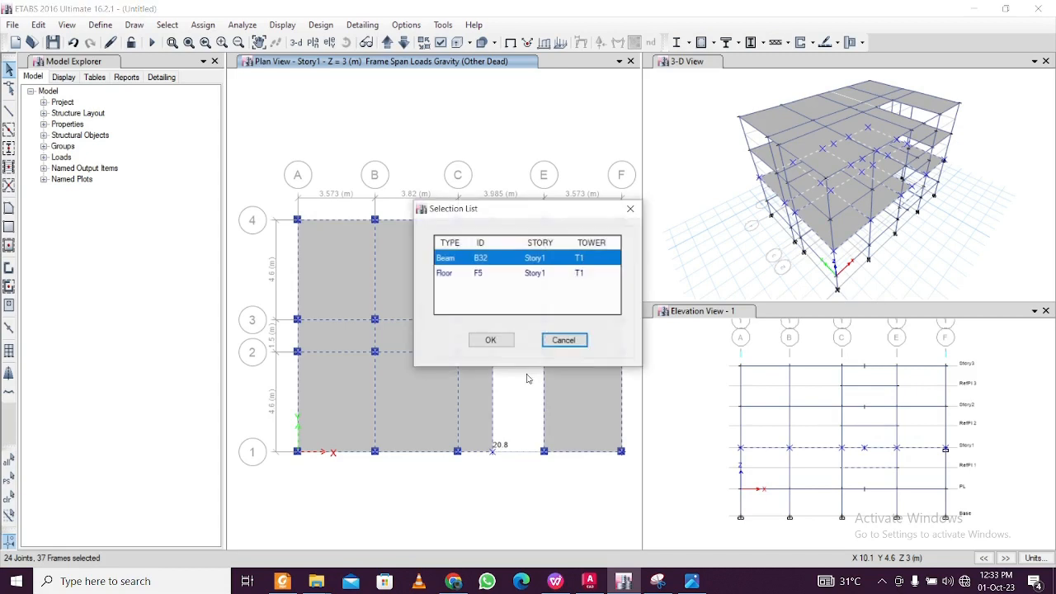
left_click(625, 214)
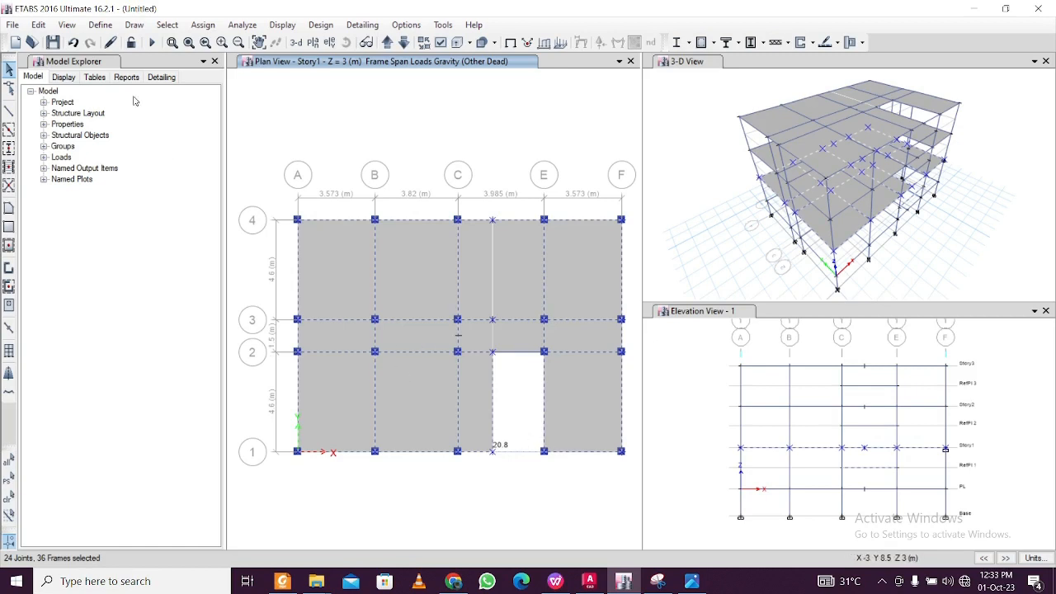
Assign a uniform distributed gravity load of 8 kN/m in the Other Dead pattern to the selected Story1 beams, replacing existing loads
left_click(196, 26)
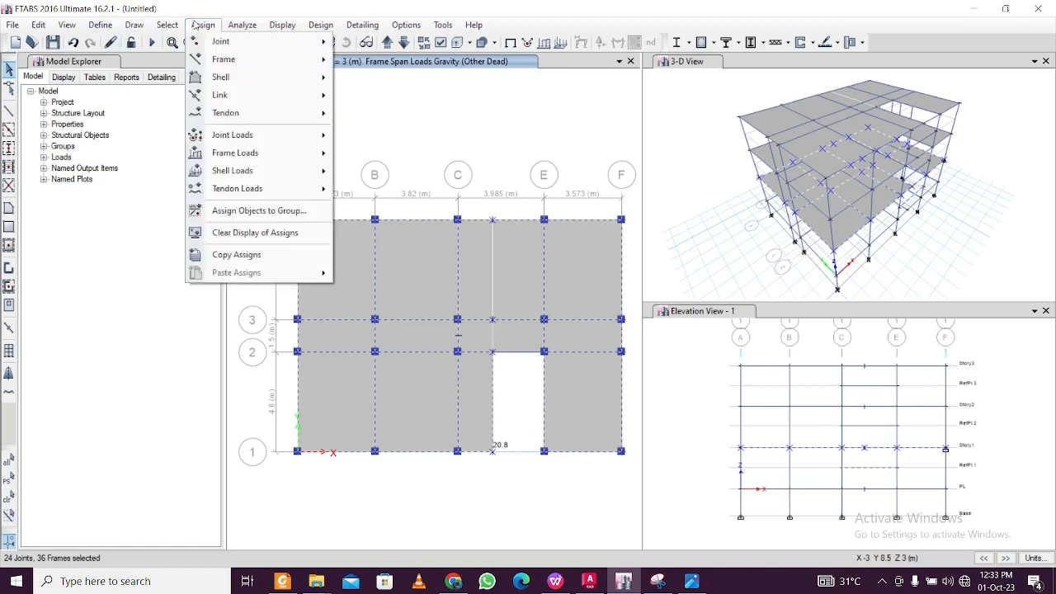
mouse_move(317, 59)
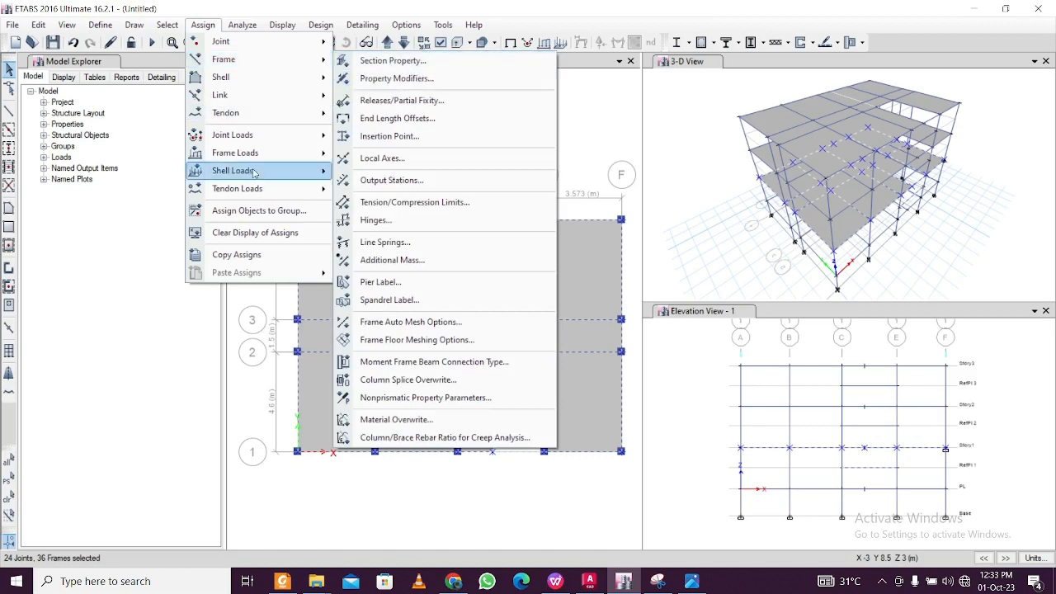
left_click(359, 174)
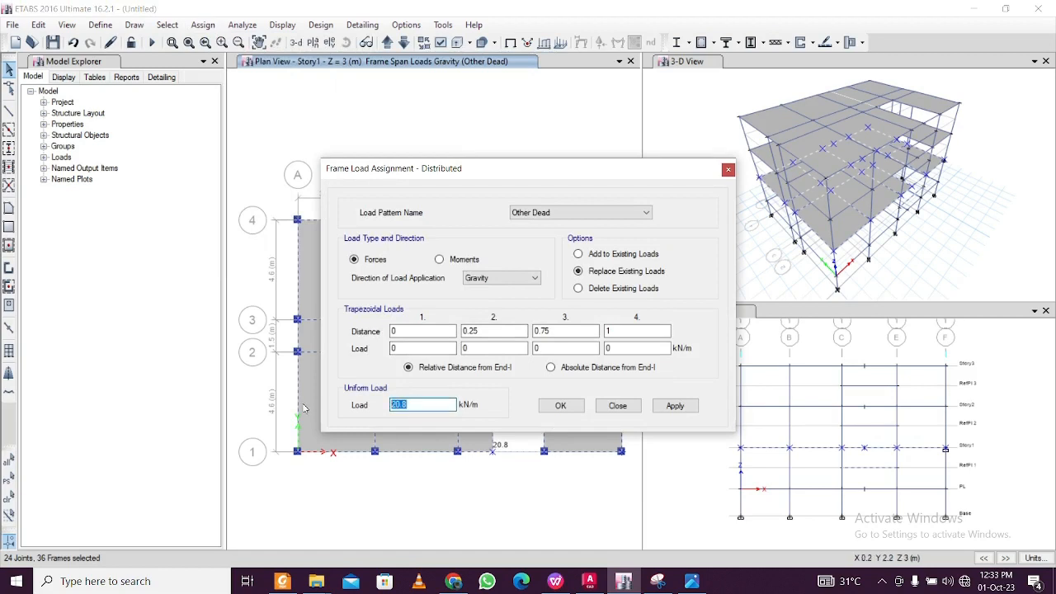
type("8")
left_click(674, 405)
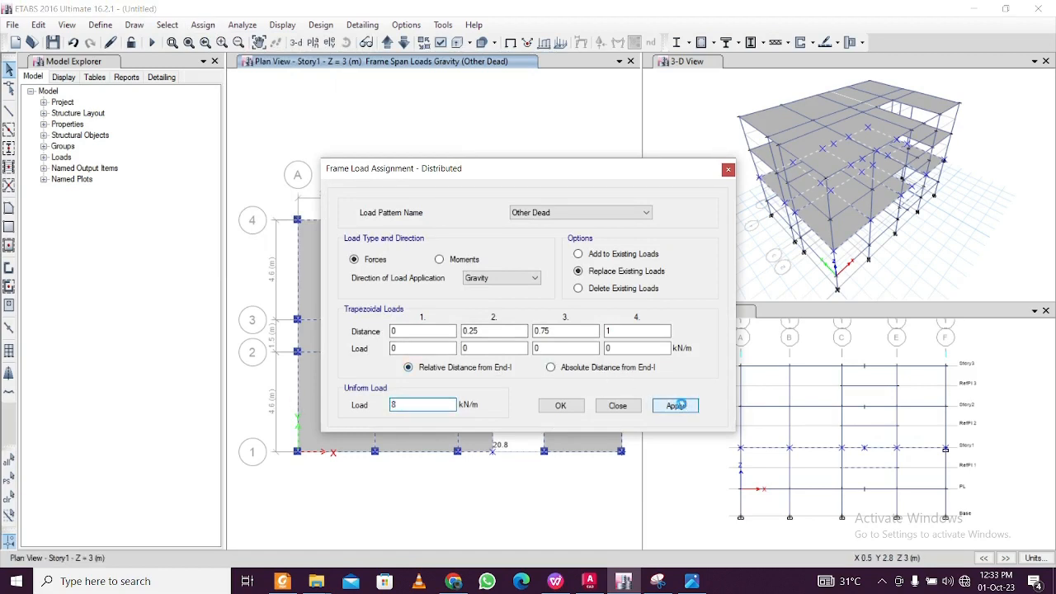
left_click(564, 405)
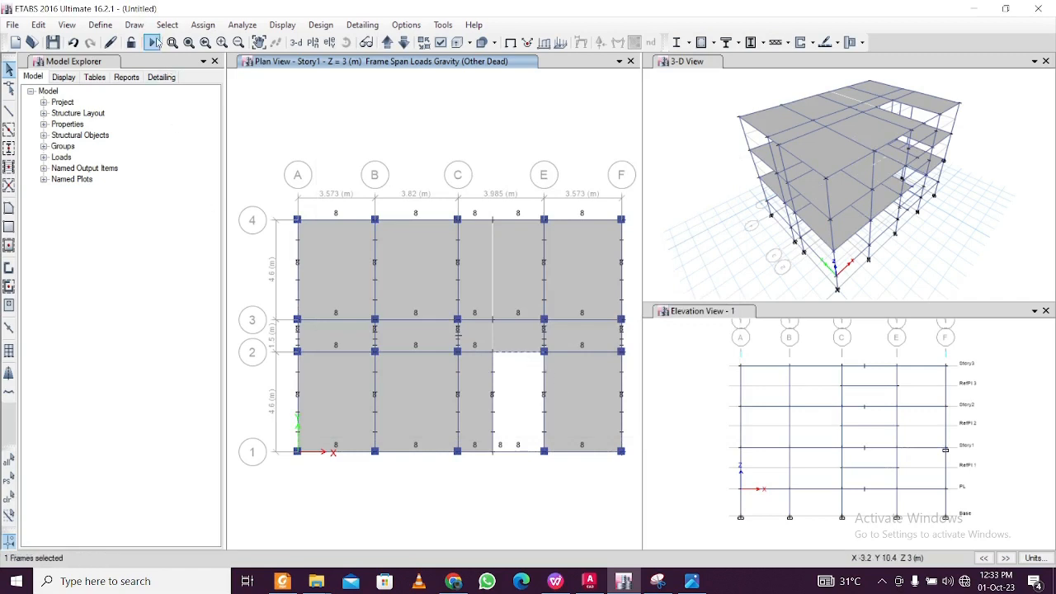
Check the Loads on Staircase slide in WPS Office and assign an 18.4 kN/m uniform Other Dead load to Story1's grid 2 beam along the stair opening
left_click(202, 25)
mouse_move(232, 171)
mouse_move(268, 153)
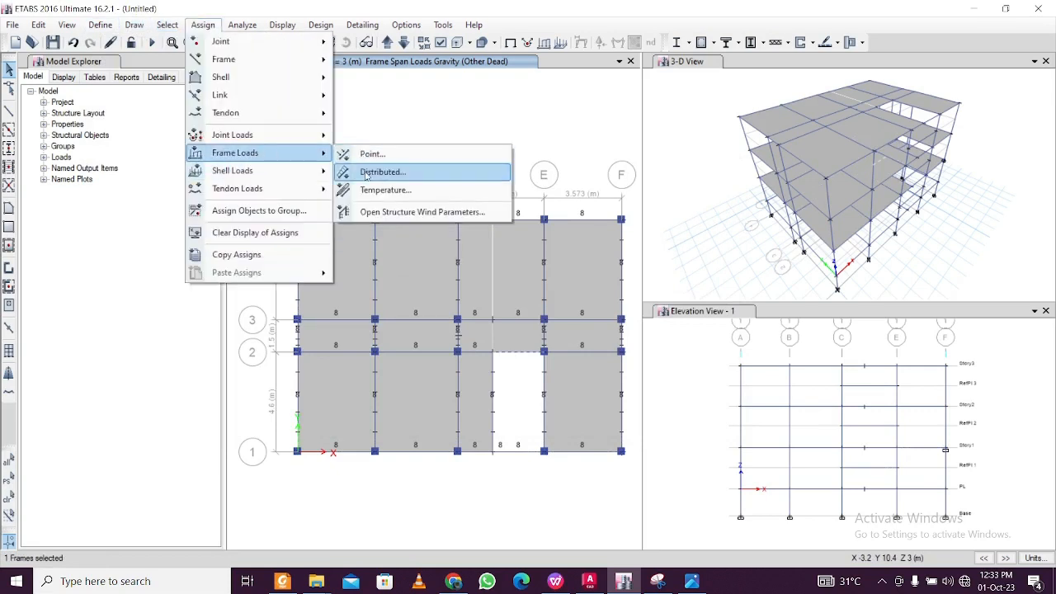
left_click(376, 174)
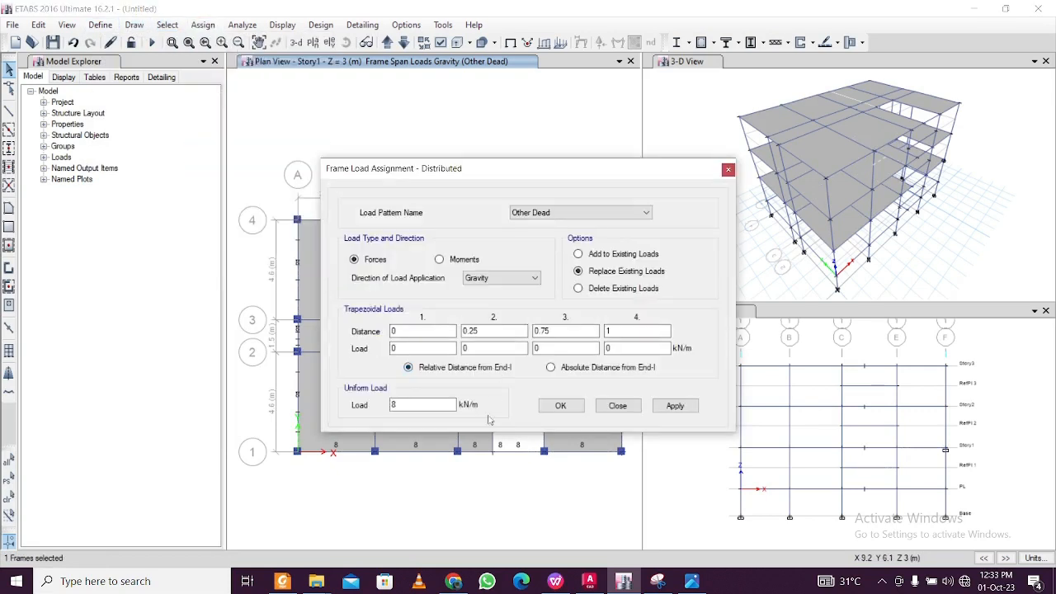
double_click(410, 404)
type("8")
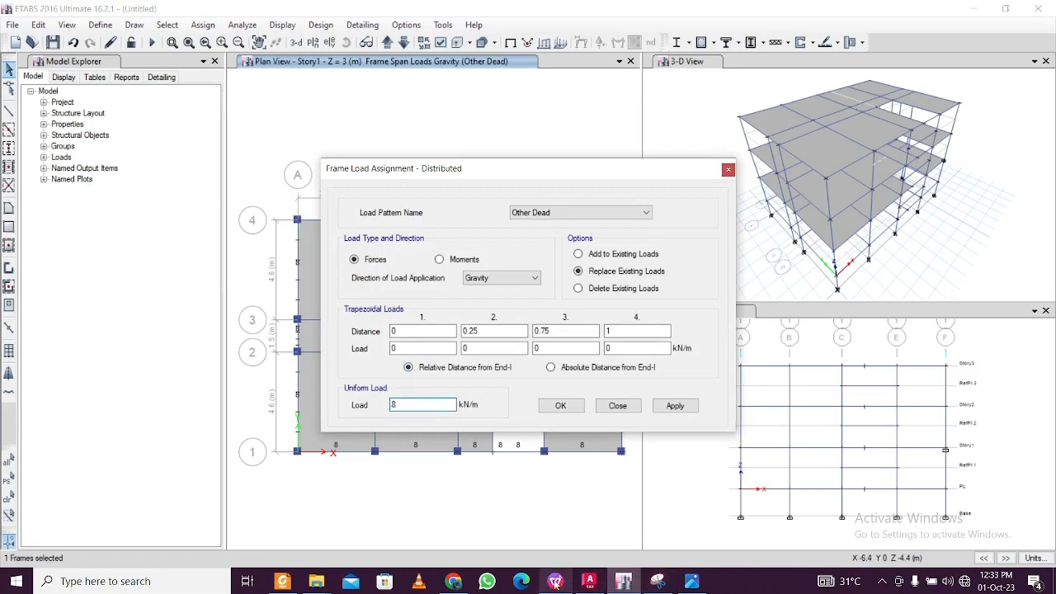
mouse_move(556, 580)
left_click(555, 519)
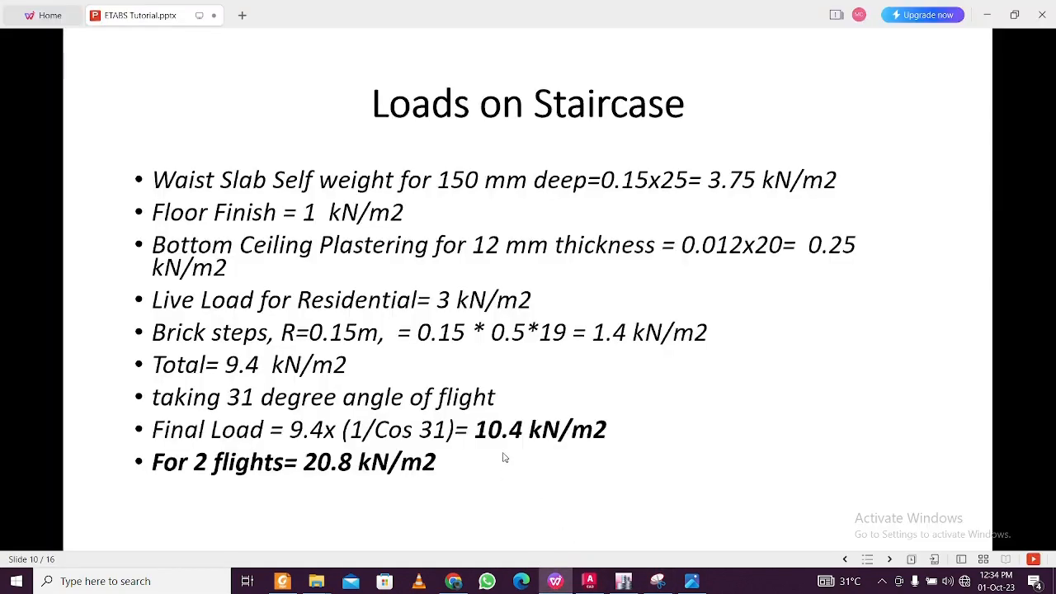
left_click(988, 15)
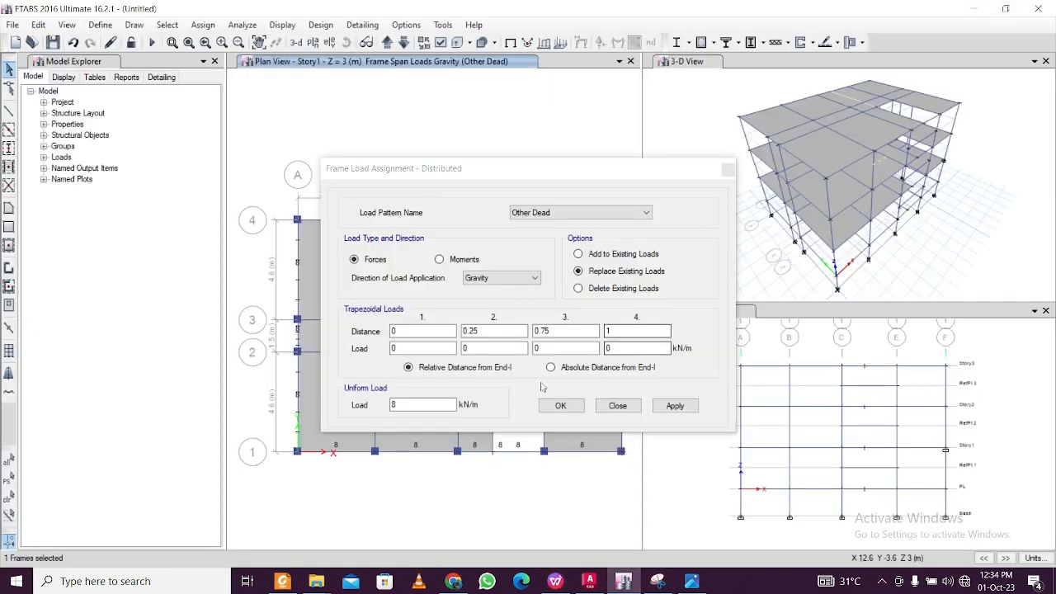
double_click(414, 402)
type("18.4")
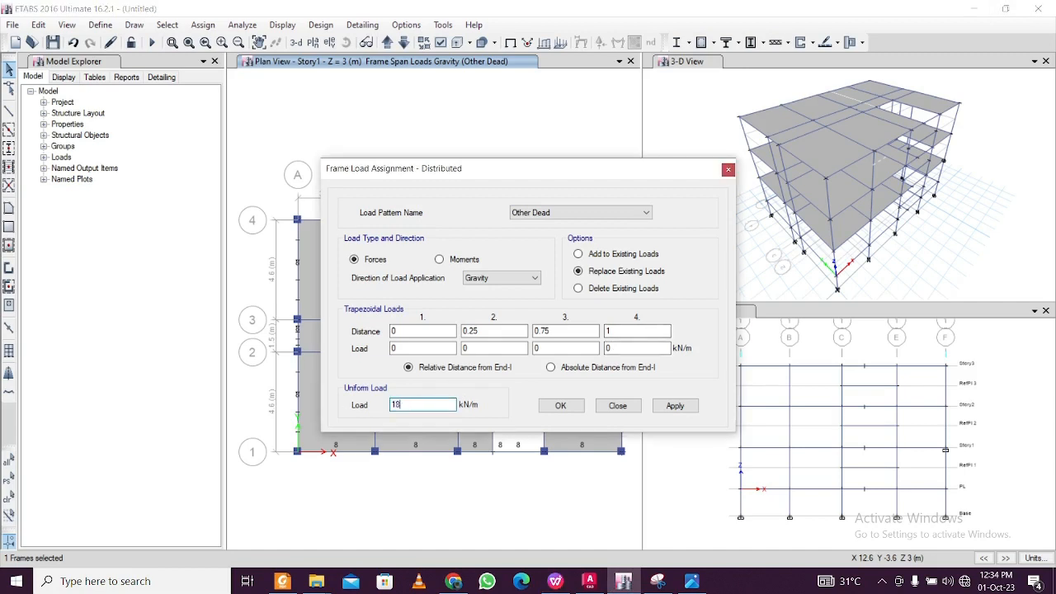
left_click(675, 405)
left_click(575, 406)
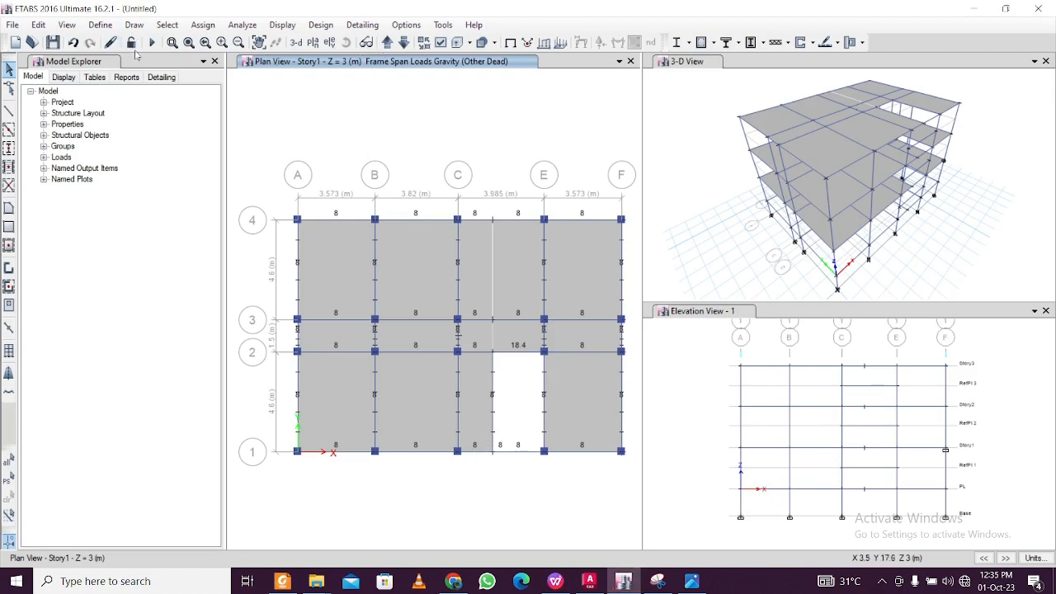
On the RefPl 2 plan, assign a uniform Other Dead gravity load of 20.8 kN/m to the grid 1 beam between C and E
left_click(67, 24)
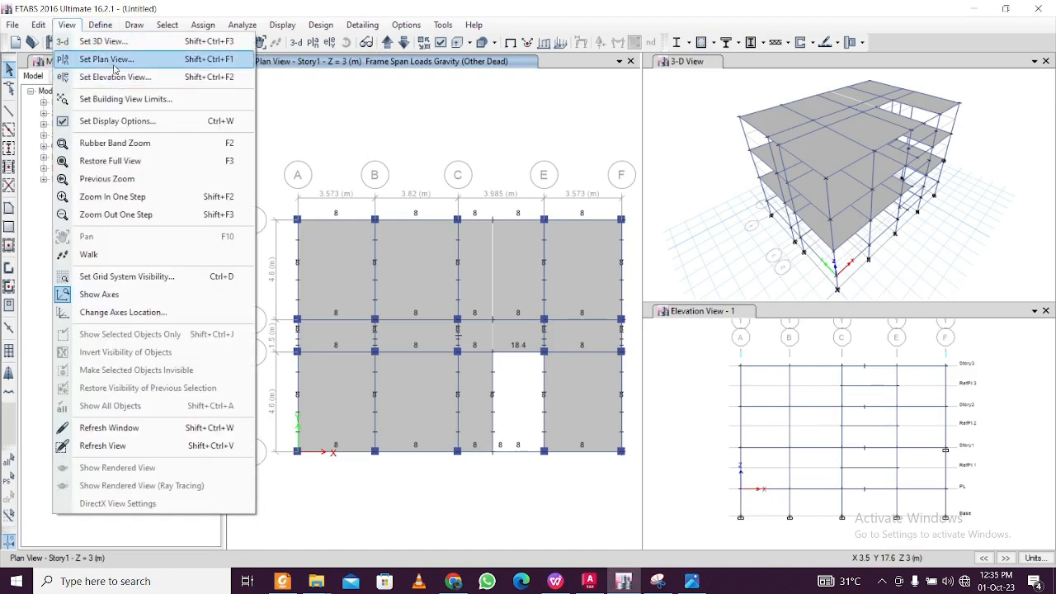
left_click(310, 90)
left_click(386, 42)
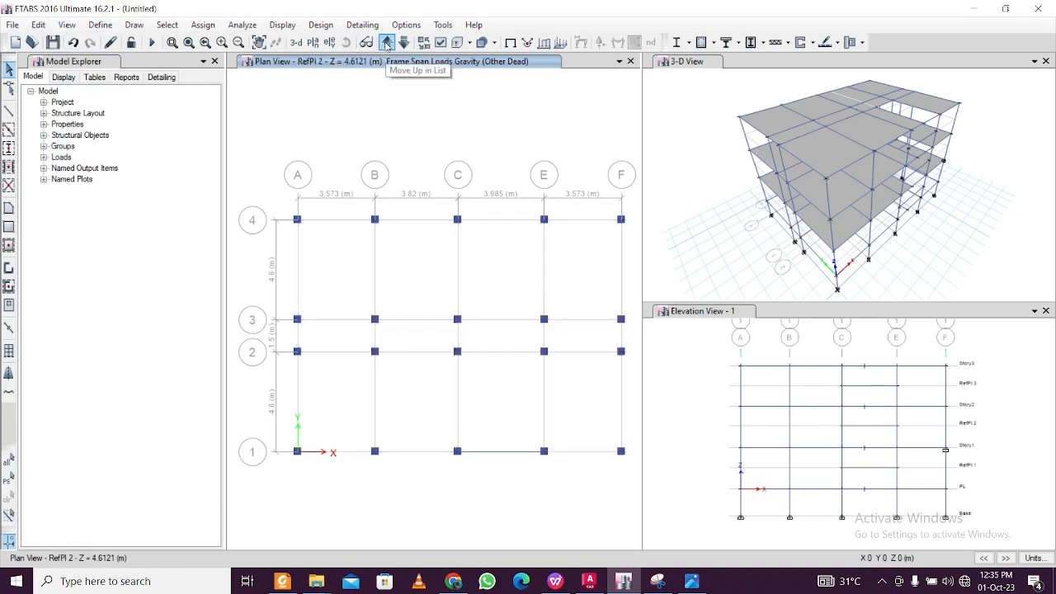
left_click(494, 450)
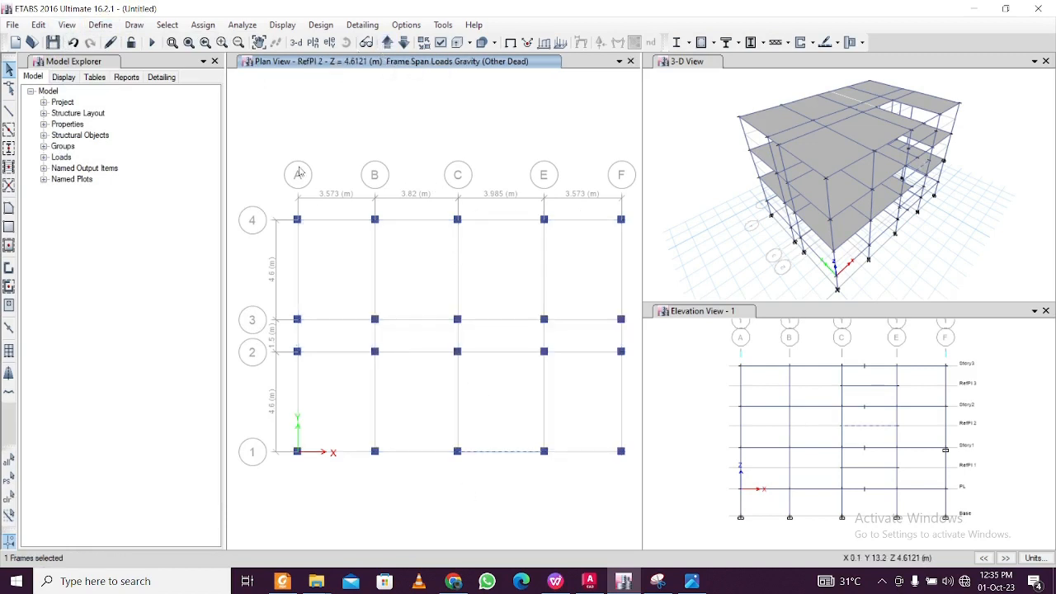
left_click(206, 26)
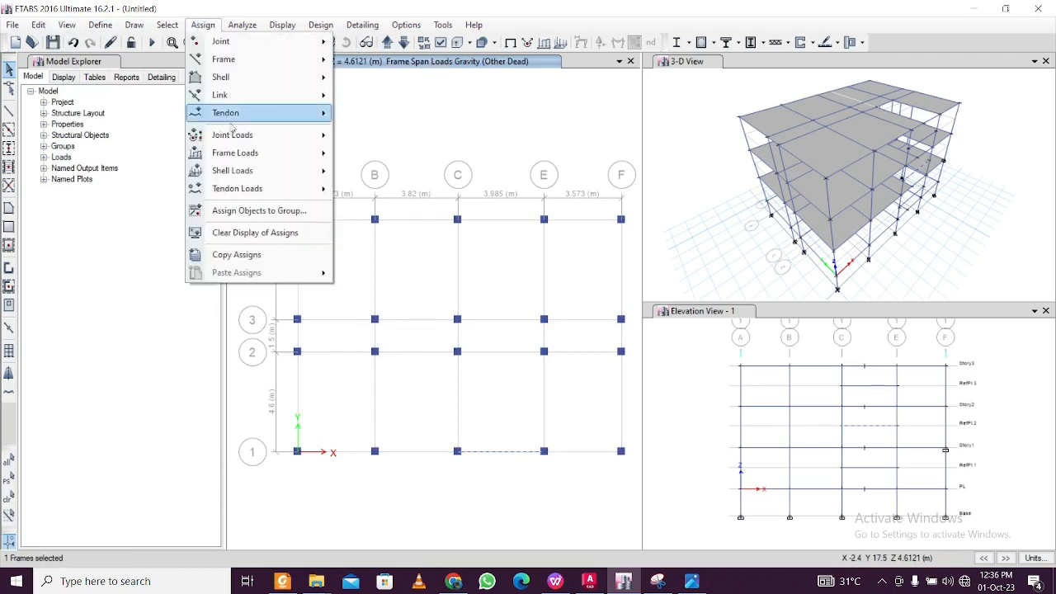
mouse_move(249, 159)
left_click(393, 178)
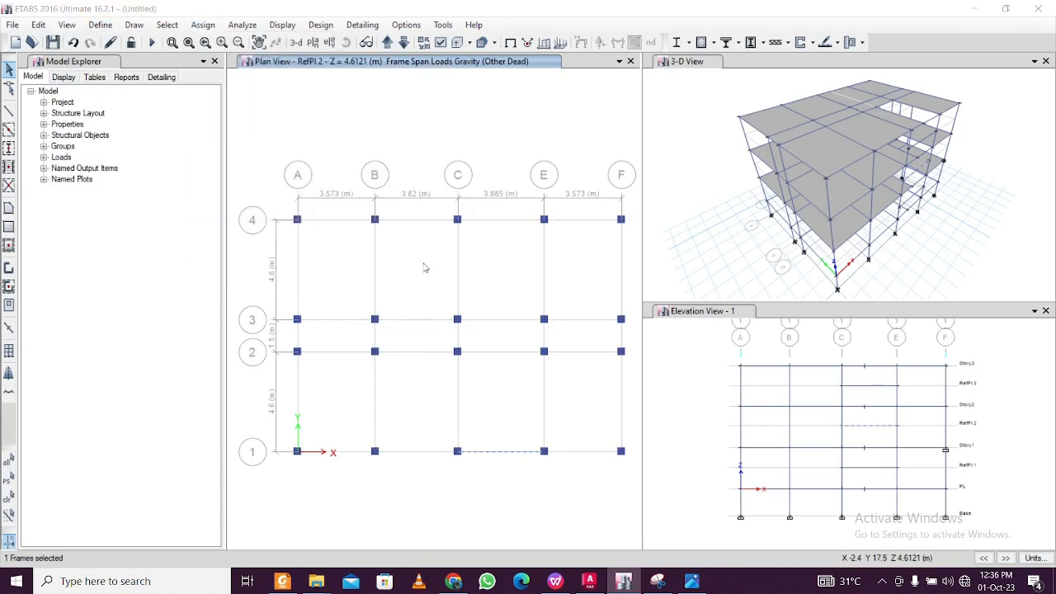
left_click_drag(430, 405, 339, 405)
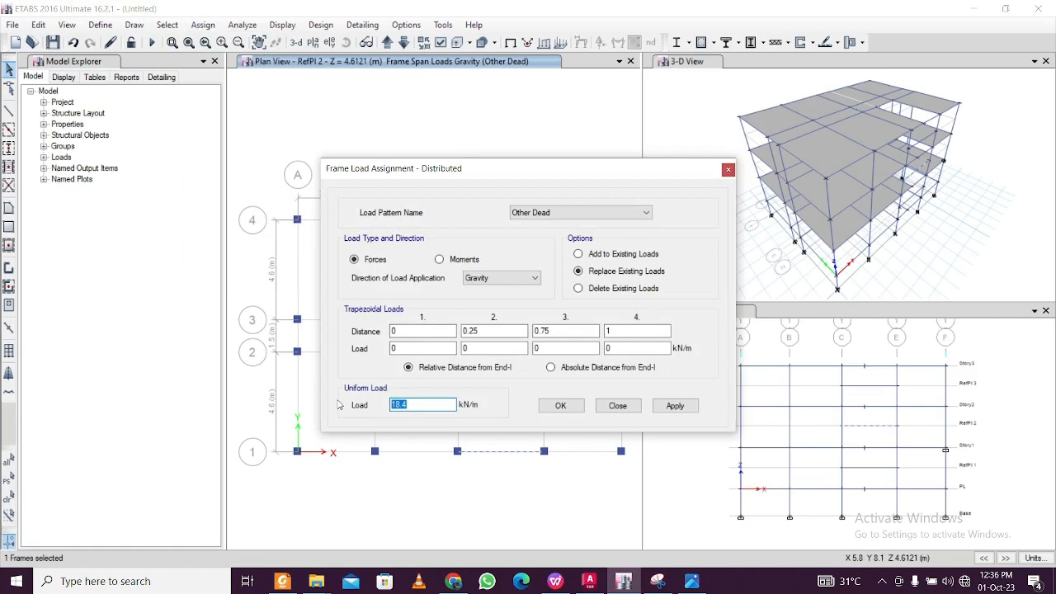
type("20")
left_click(554, 581)
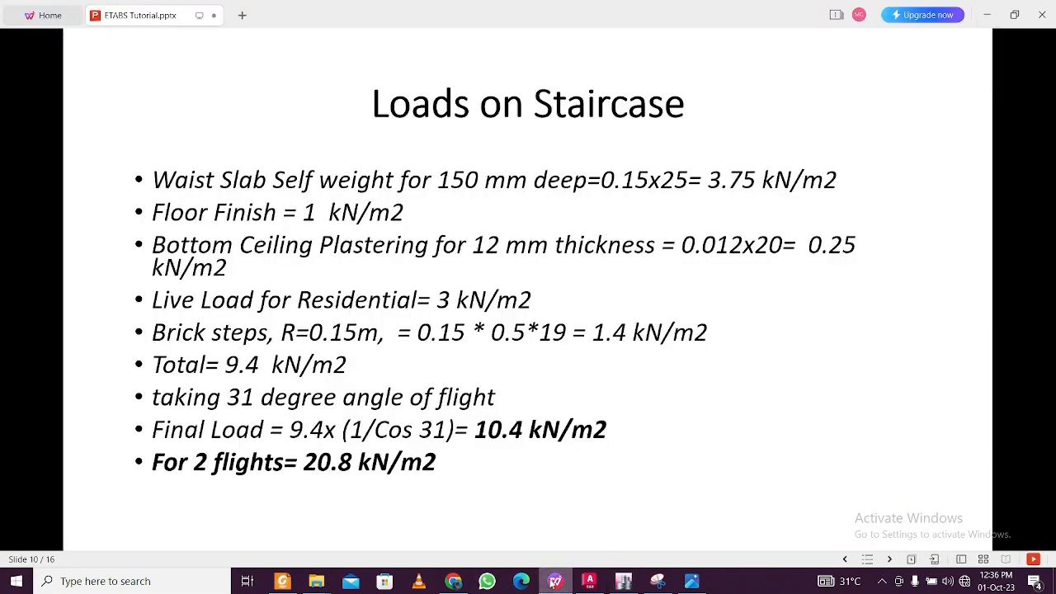
left_click(554, 581)
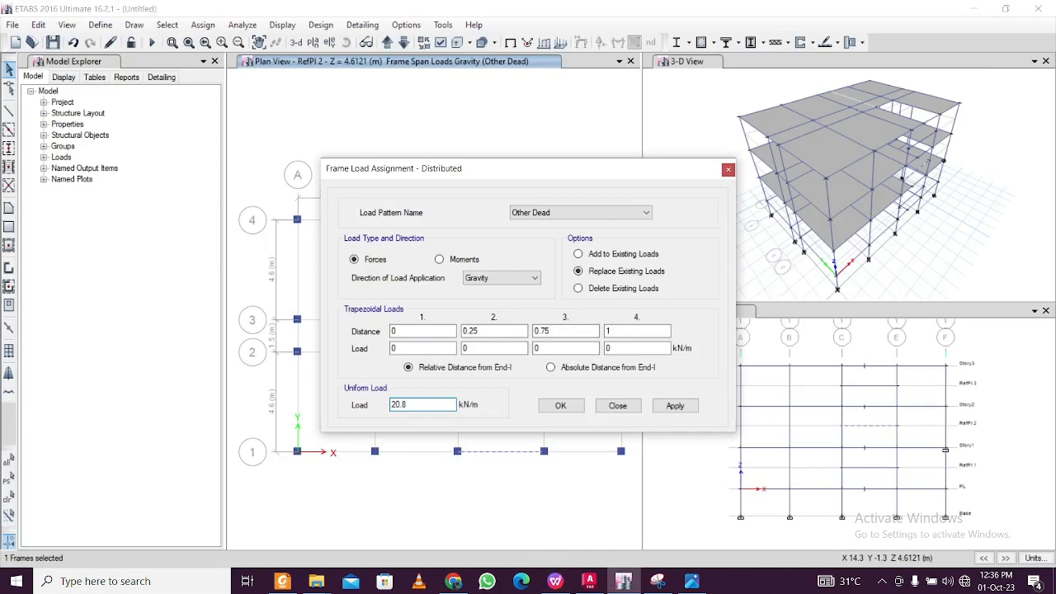
left_click(675, 405)
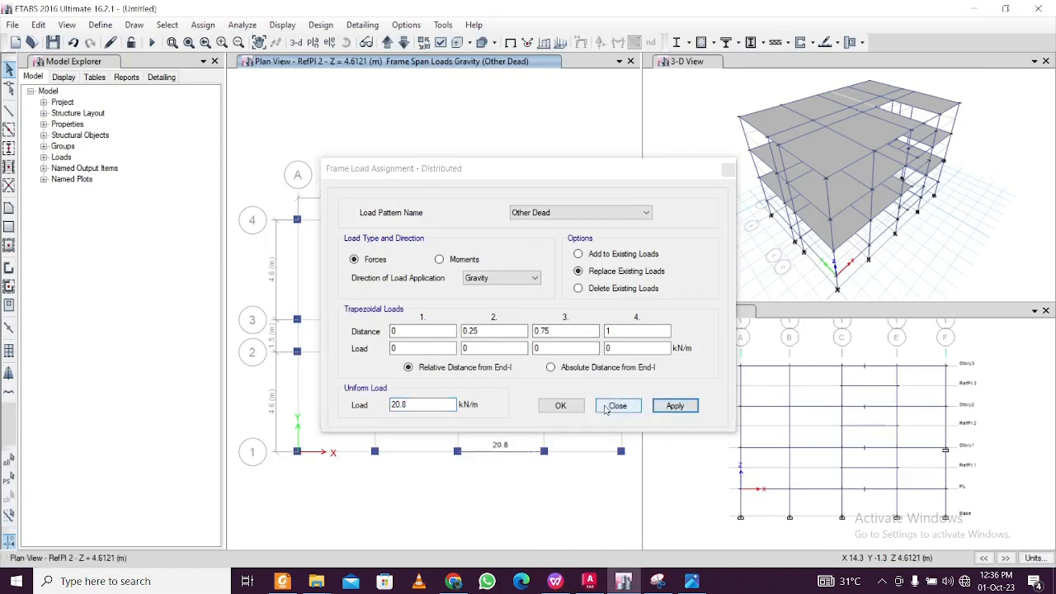
left_click(560, 406)
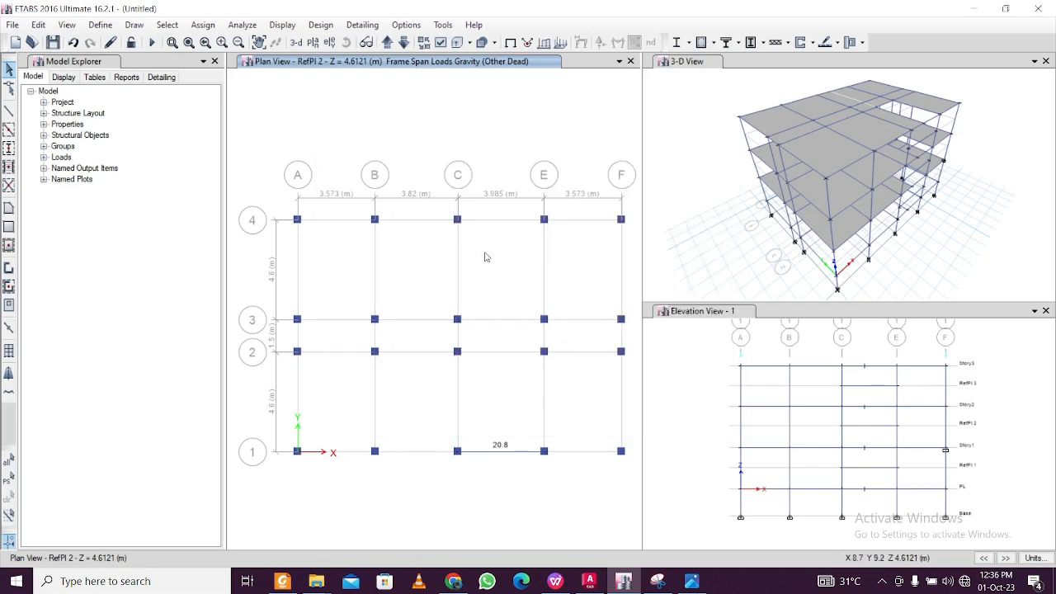
On the RefPl 3 plan, apply a uniform Other Dead gravity load of 20.8 kN/m to the grid 1 beam between C and E
left_click(388, 43)
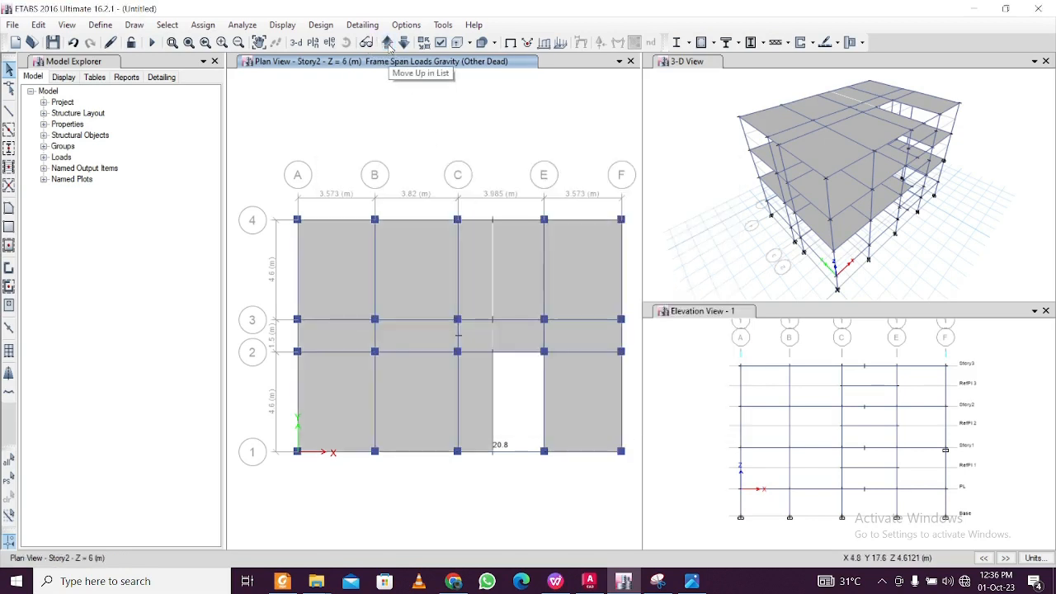
left_click(387, 43)
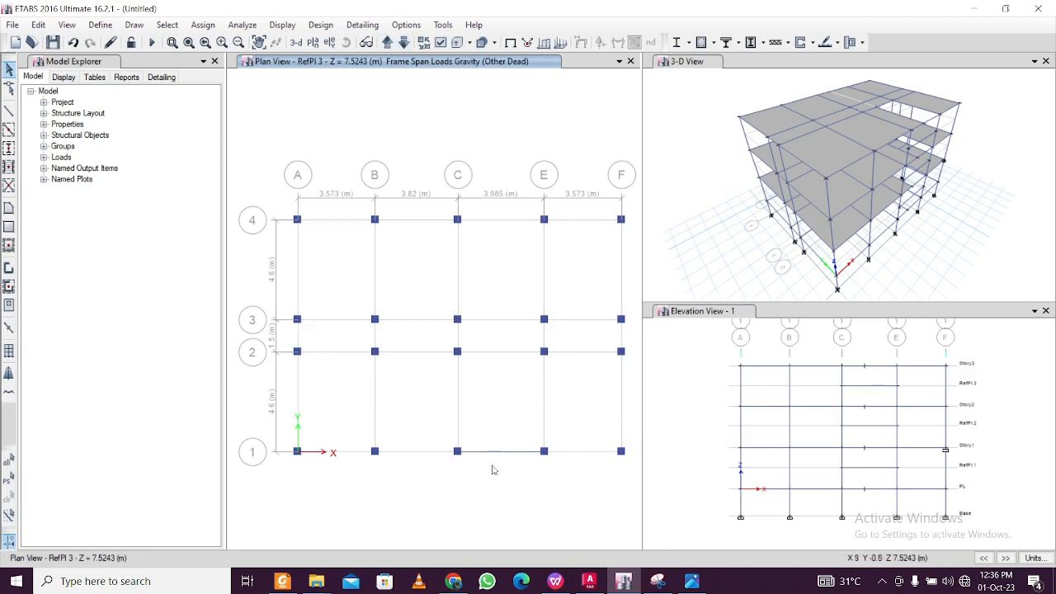
left_click_drag(508, 407, 489, 478)
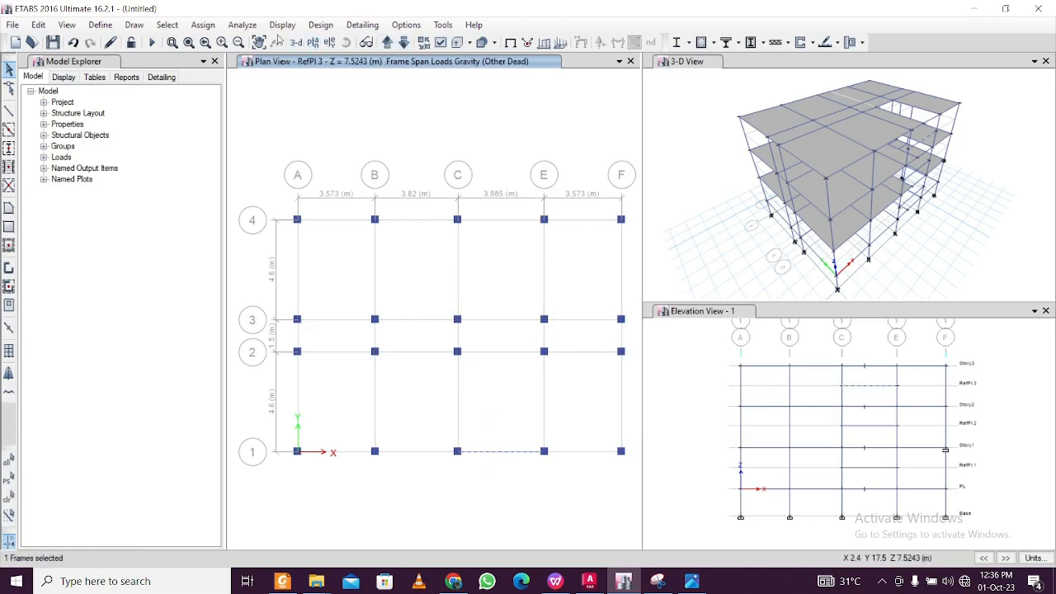
left_click(203, 25)
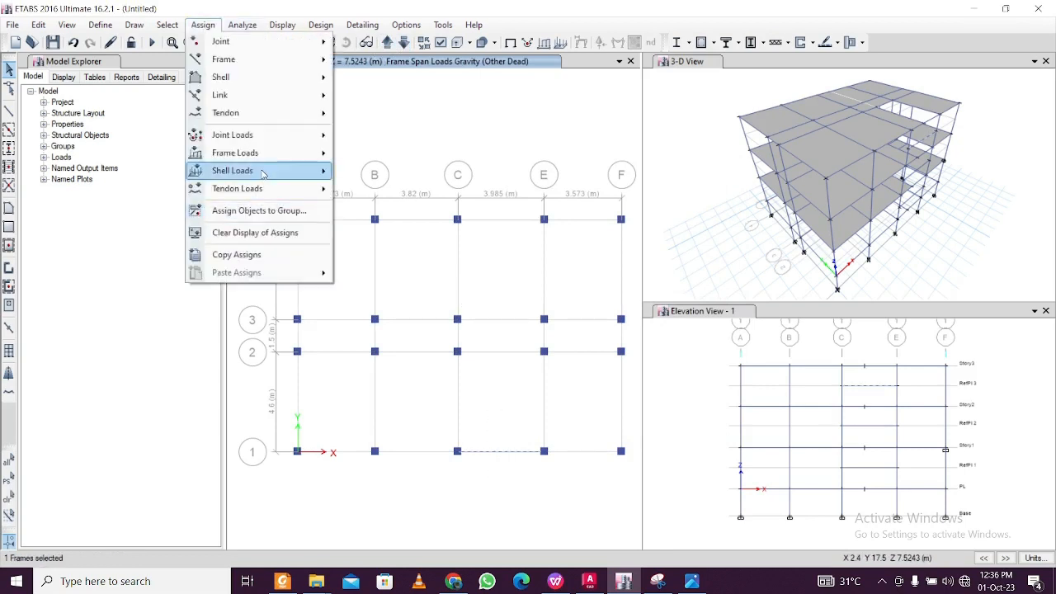
mouse_move(279, 169)
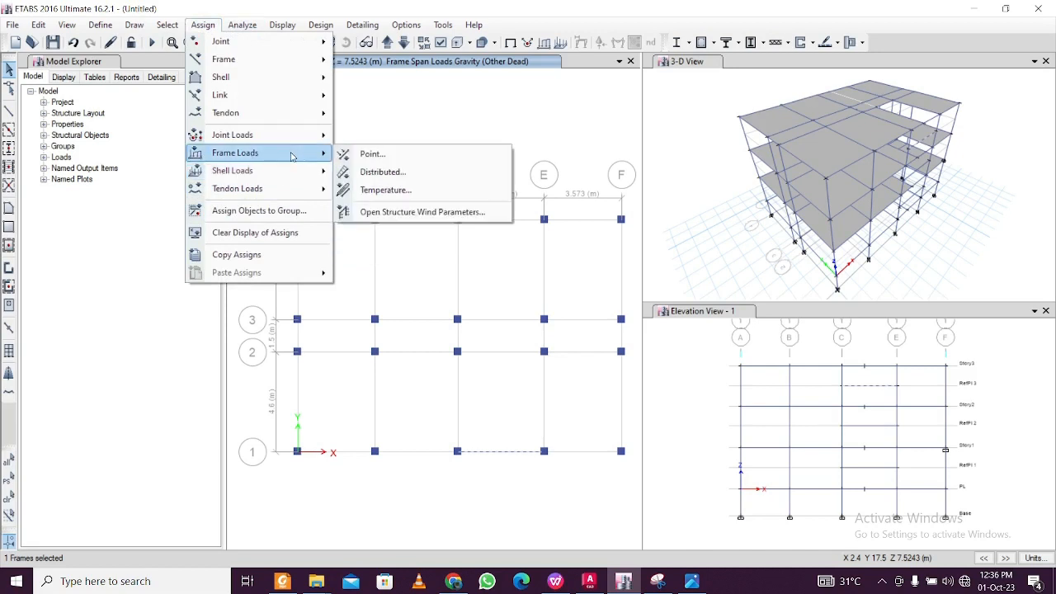
left_click(371, 174)
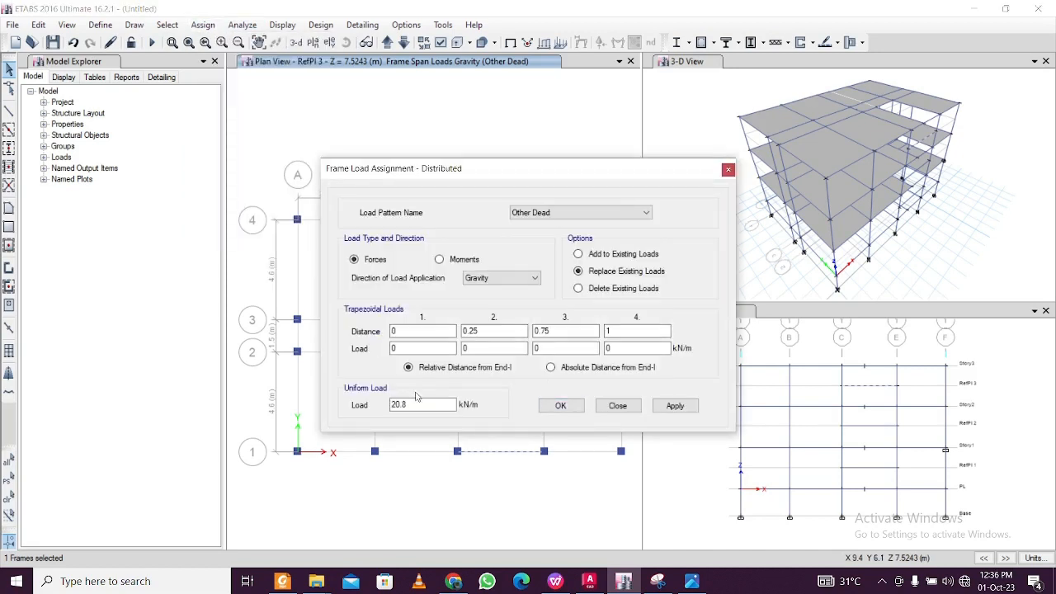
left_click(675, 405)
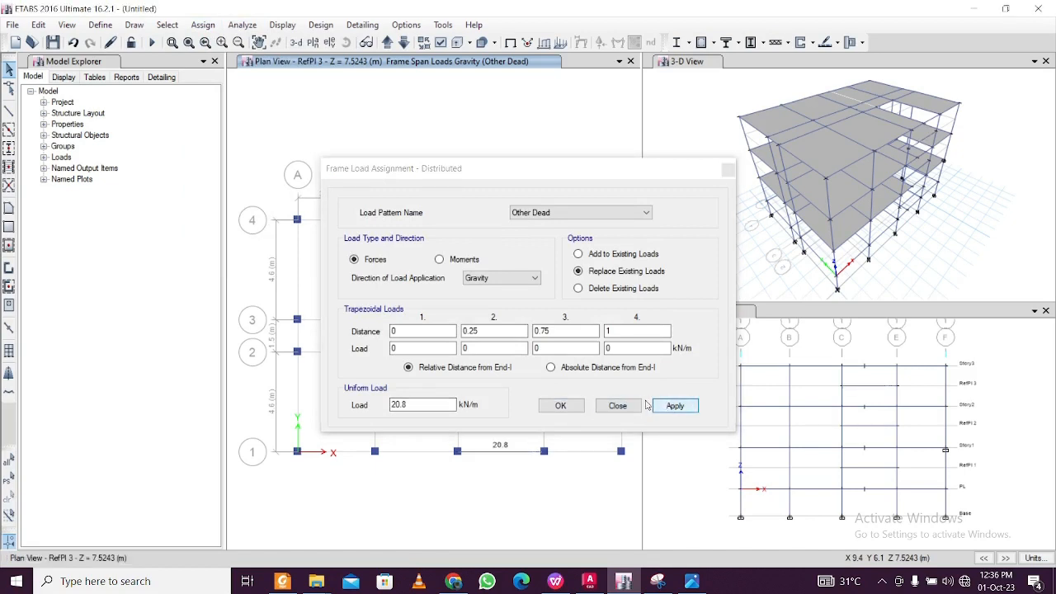
On the Story2 plan, window-select the whole floor and remove the C 350 x 350 frames from the selection
left_click(560, 405)
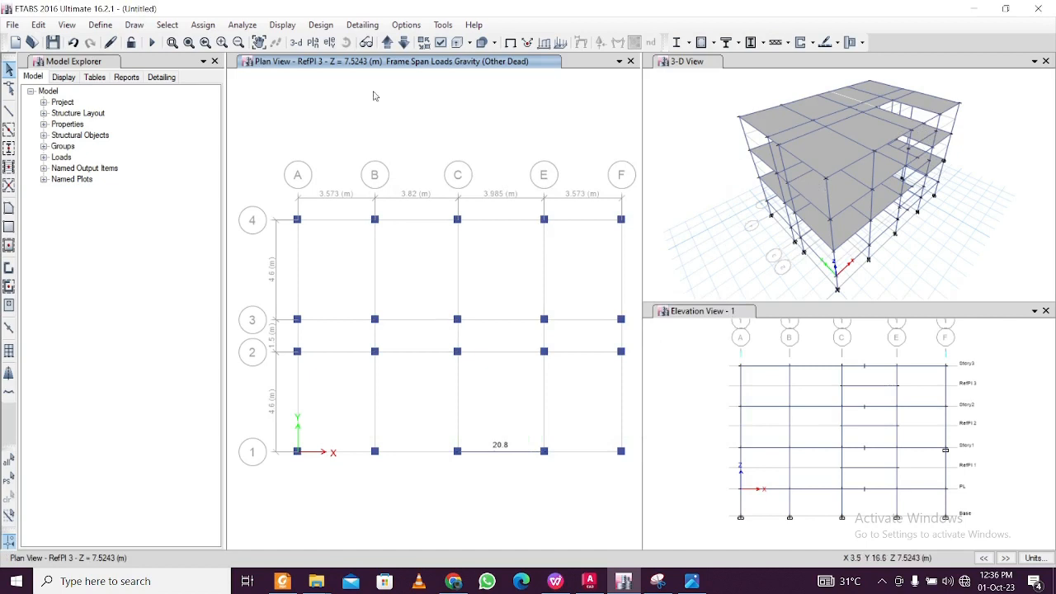
left_click(403, 44)
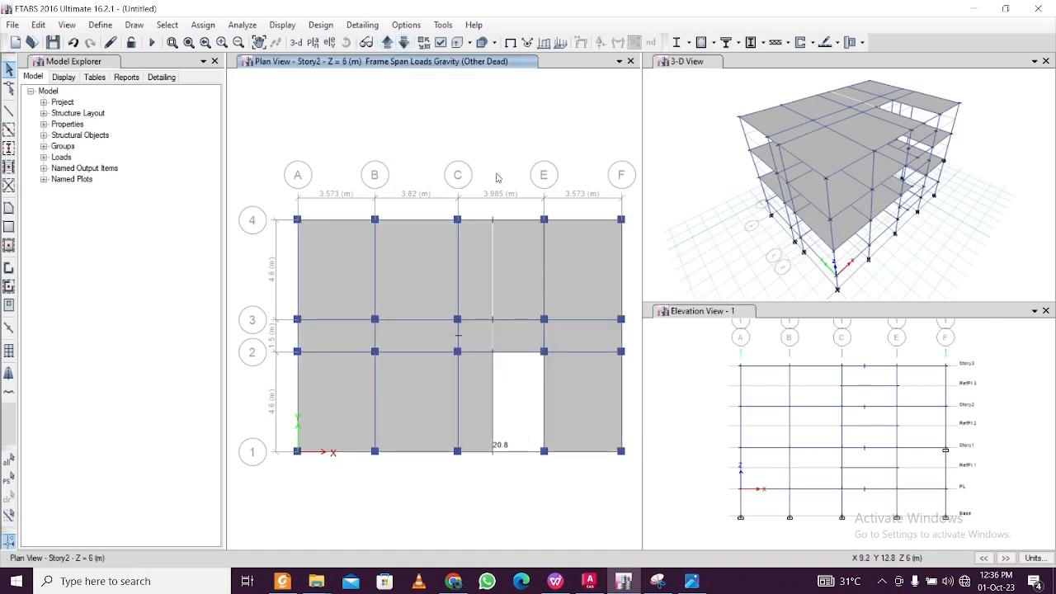
mouse_move(479, 239)
middle_mouse_down()
mouse_move(462, 236)
mouse_move(487, 245)
middle_mouse_up()
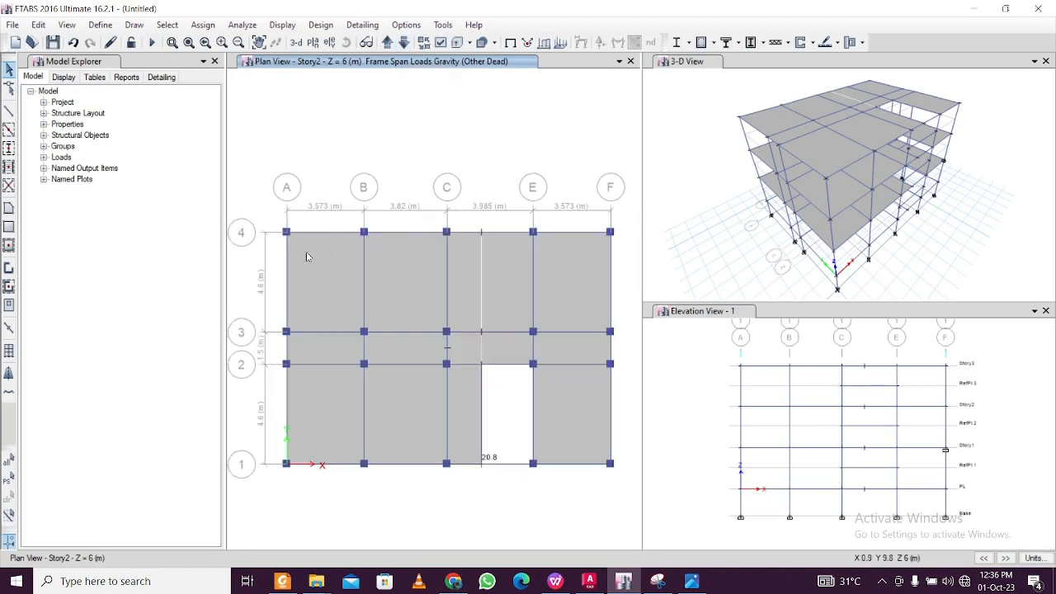
left_click_drag(269, 210, 625, 503)
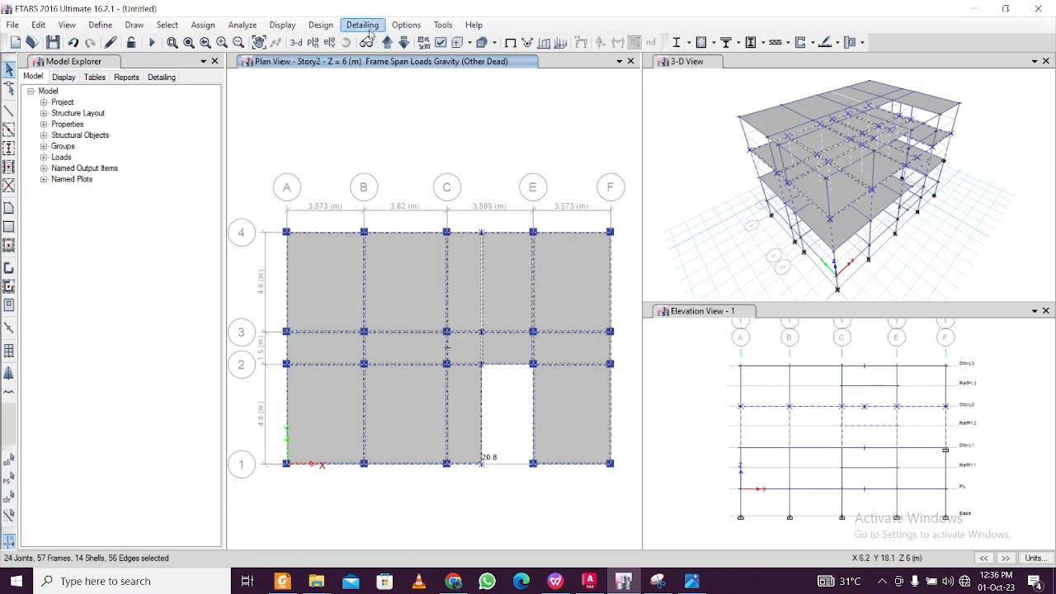
left_click(167, 25)
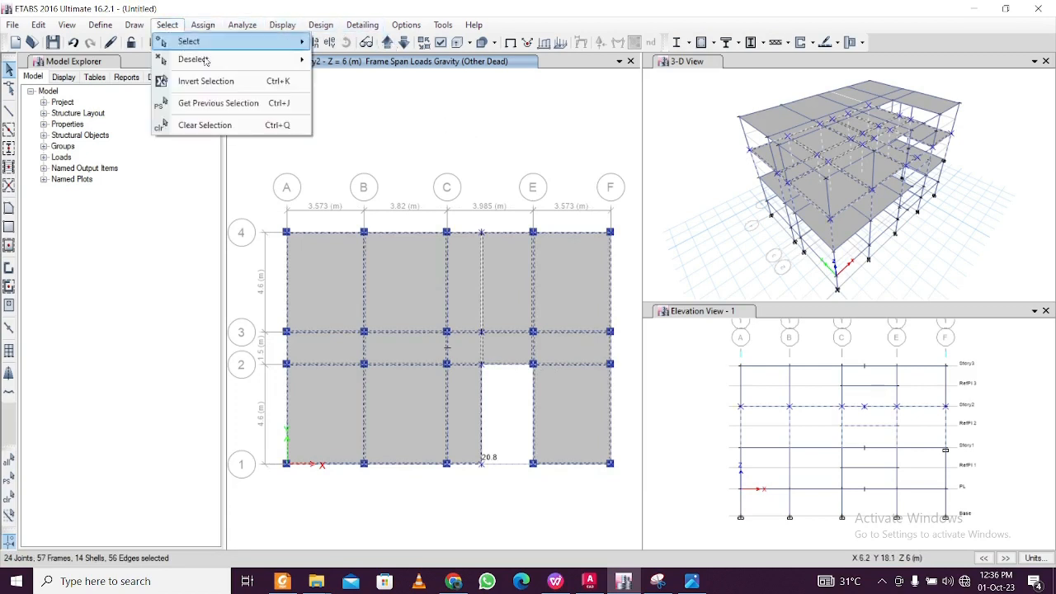
mouse_move(242, 62)
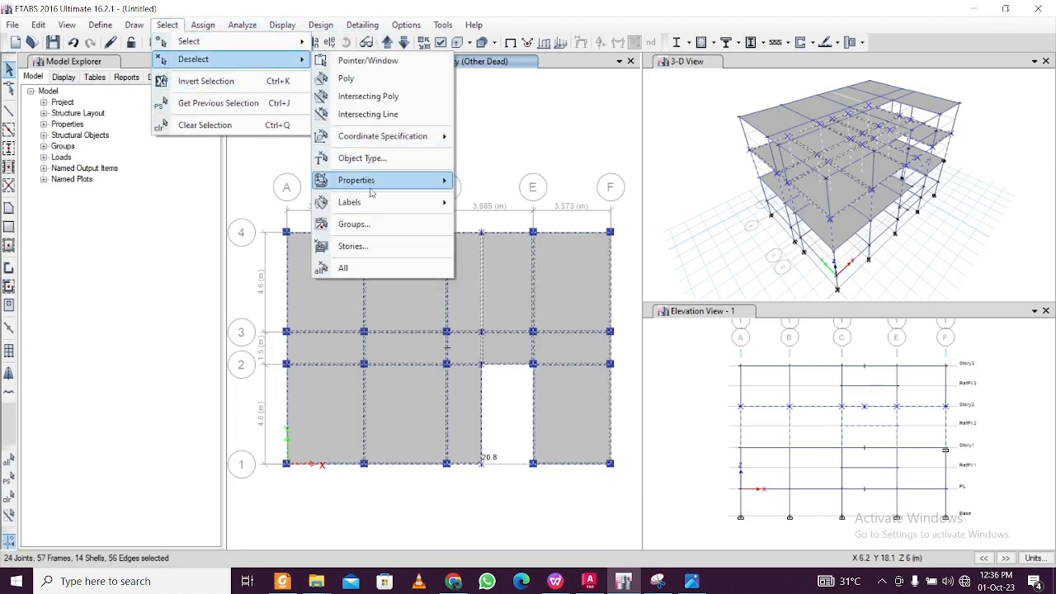
mouse_move(372, 189)
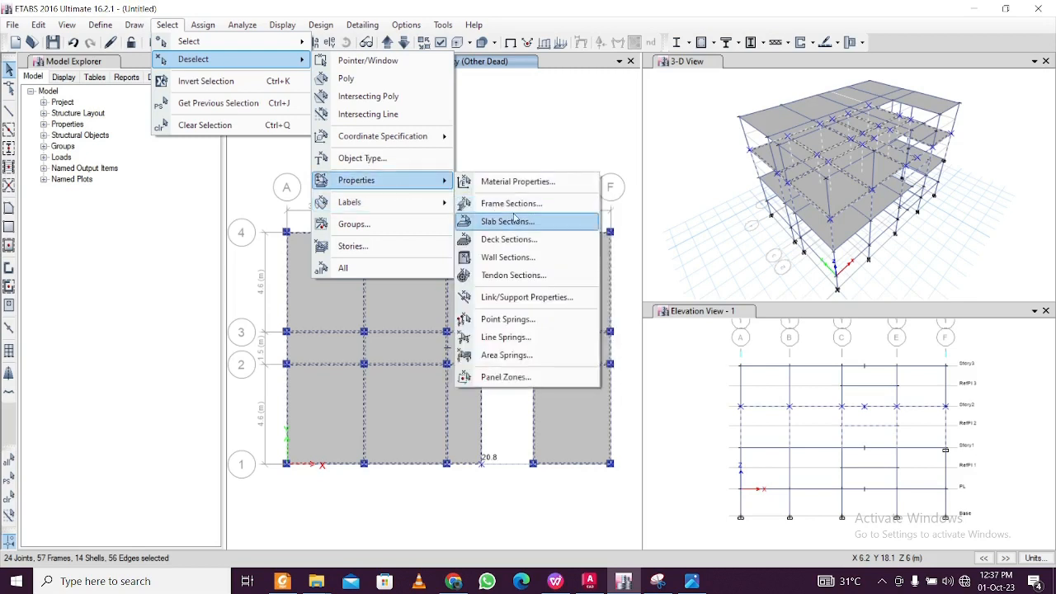
left_click(511, 203)
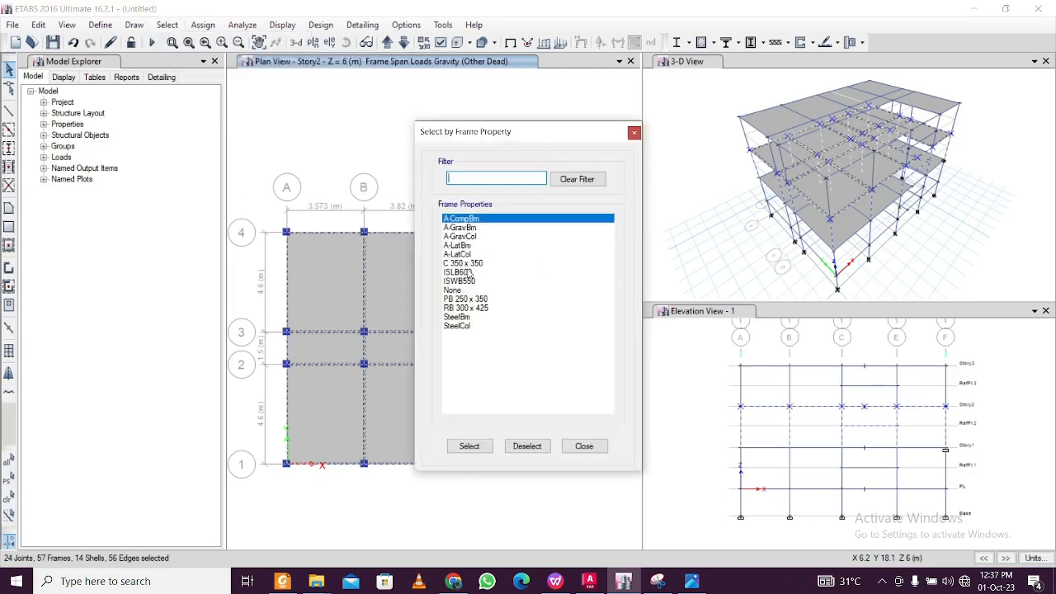
left_click(476, 271)
left_click(528, 446)
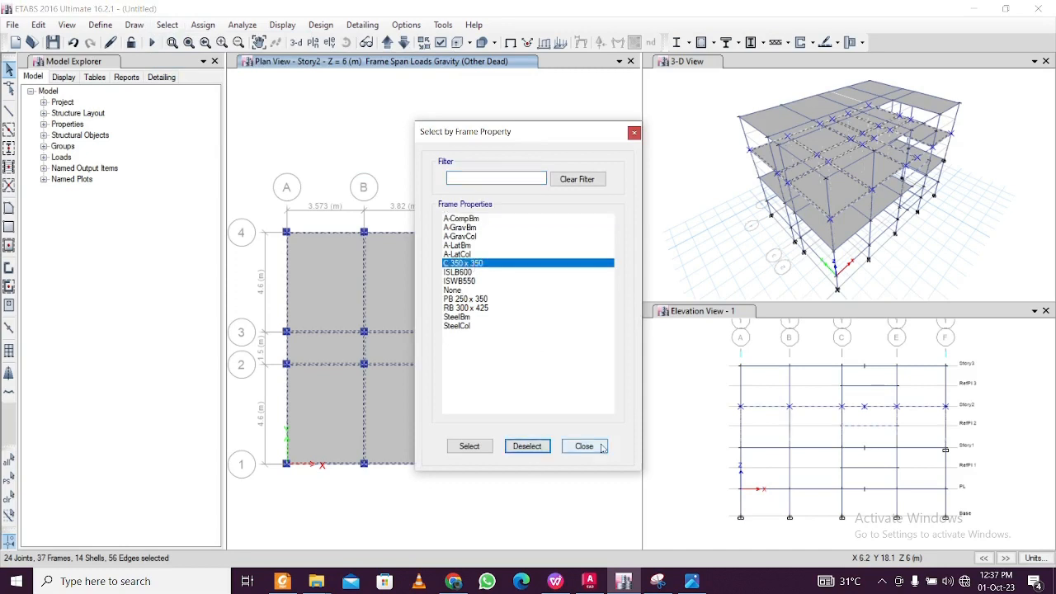
left_click(583, 446)
Deselect the Slab 125 mm shells and the grid 2 beam along the stair opening from the Story2 selection
left_click(166, 25)
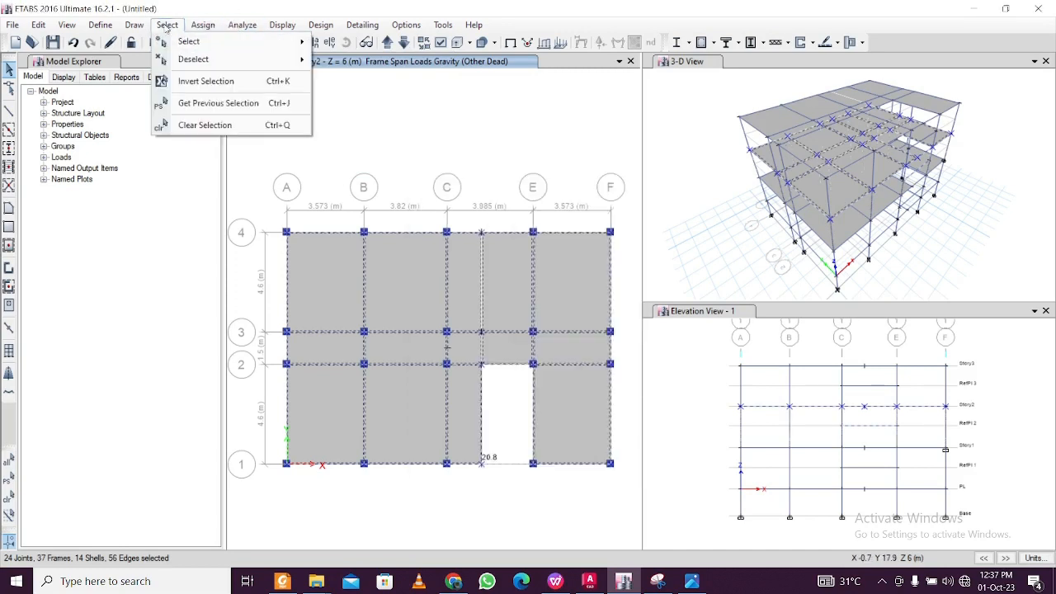
mouse_move(251, 61)
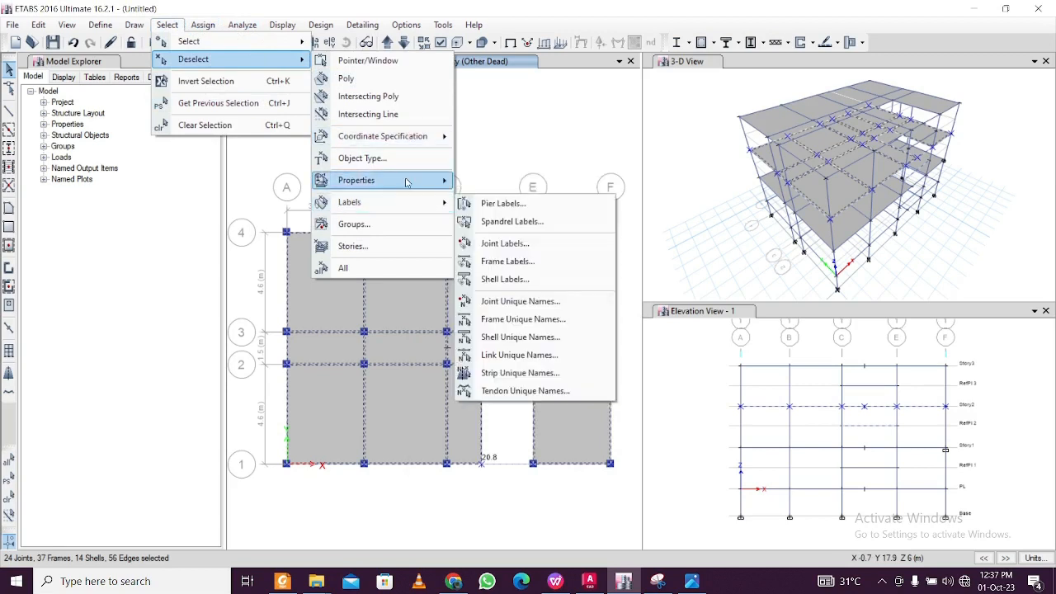
mouse_move(397, 180)
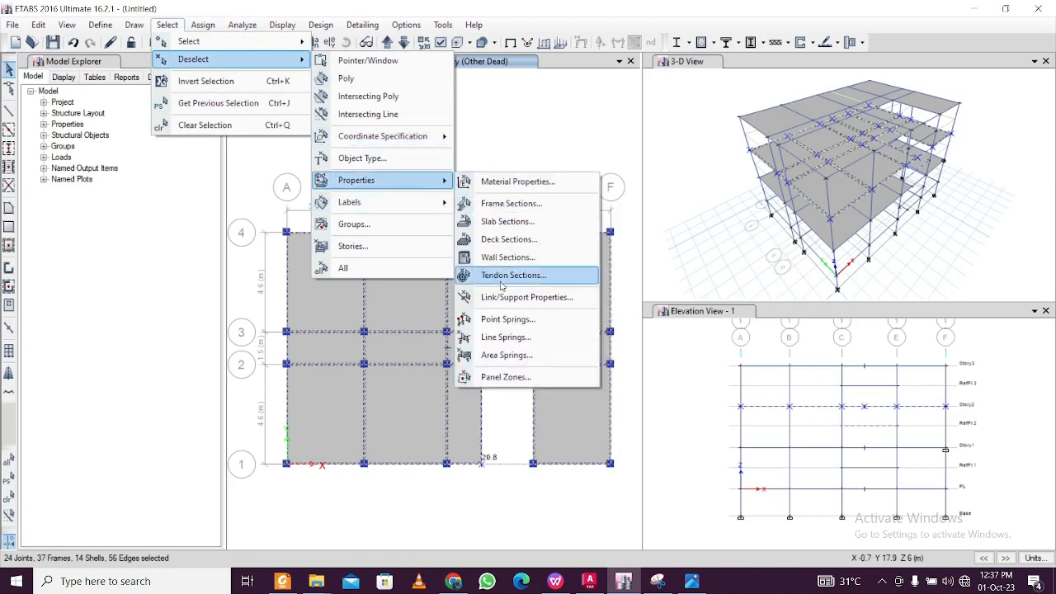
left_click(513, 224)
left_click(466, 204)
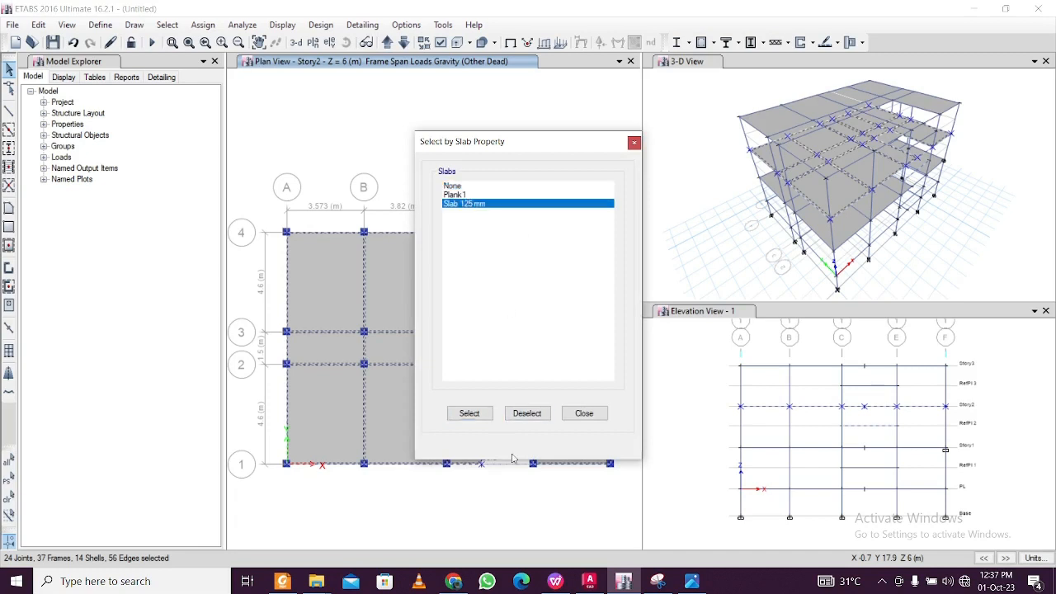
left_click(527, 413)
left_click(579, 414)
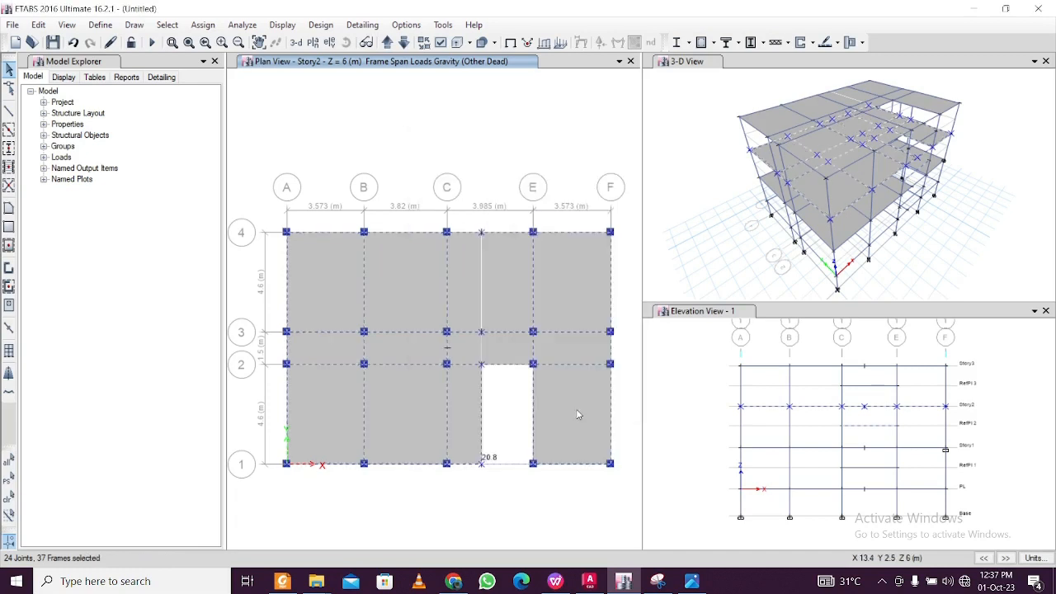
left_click(514, 365)
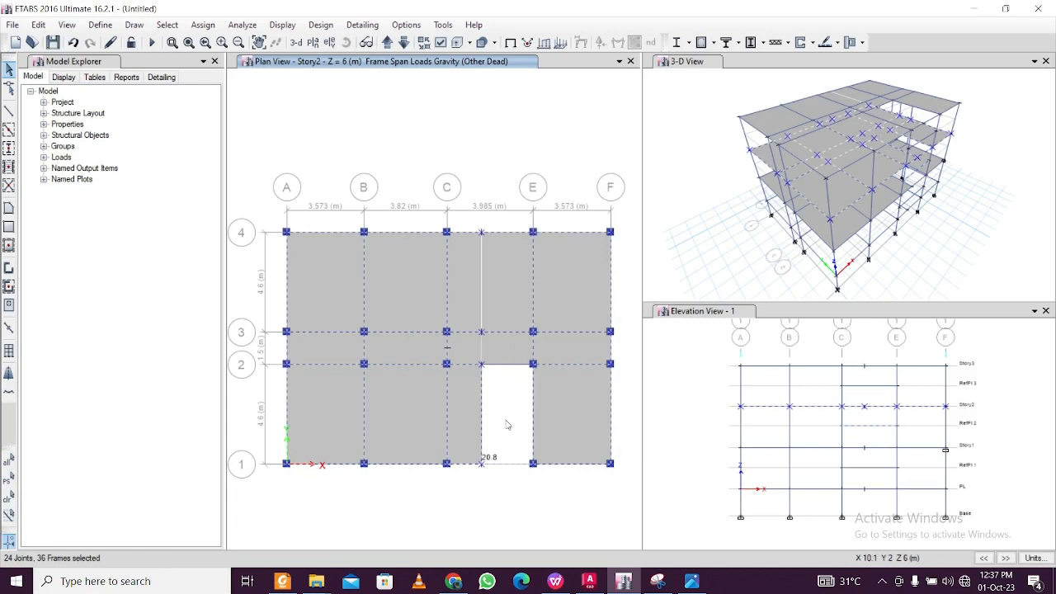
Assign a uniform distributed load of 8 kN/m in the Other Dead pattern to the selected Story2 beams, replacing existing loads
left_click(208, 25)
mouse_move(278, 168)
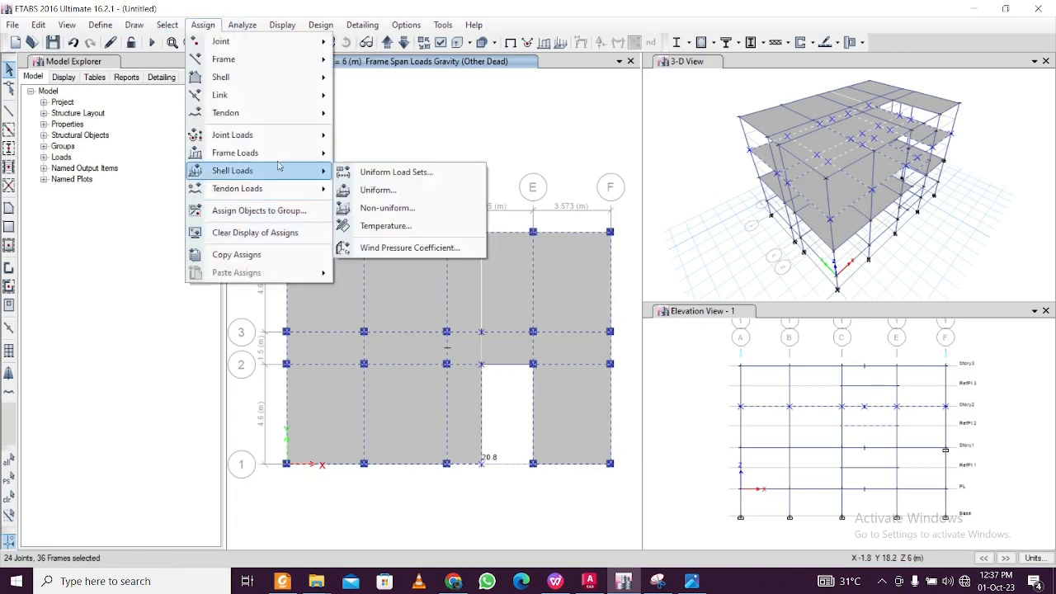
left_click(369, 172)
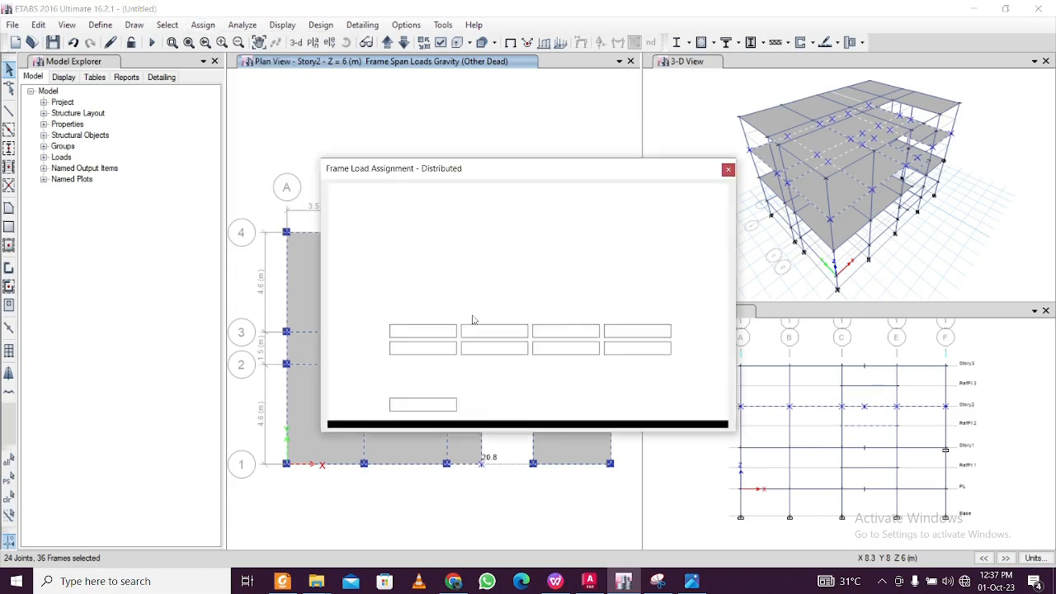
left_click_drag(438, 404, 360, 412)
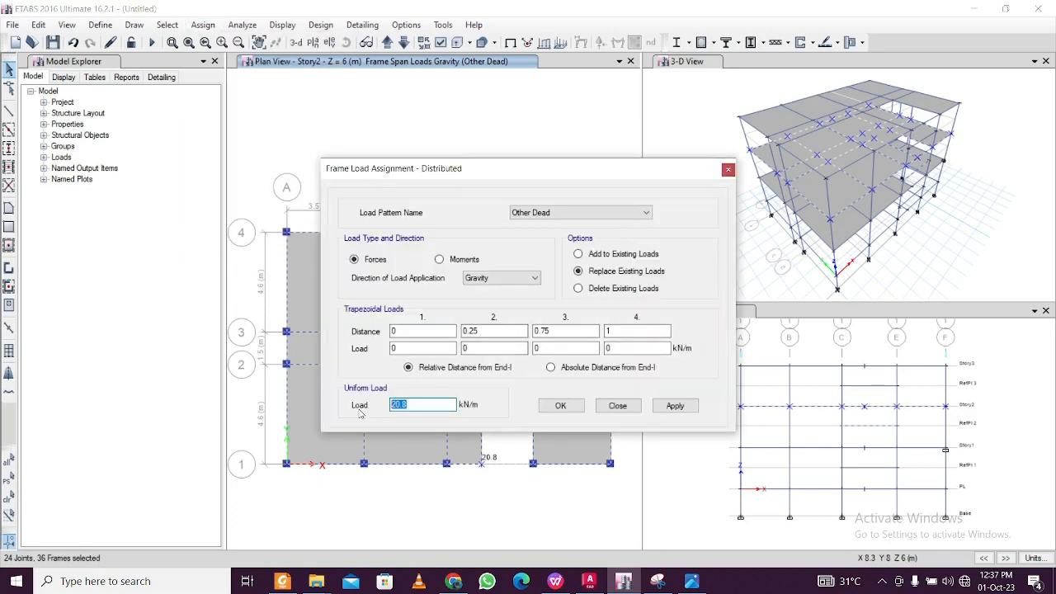
type("8")
left_click(668, 405)
left_click(560, 405)
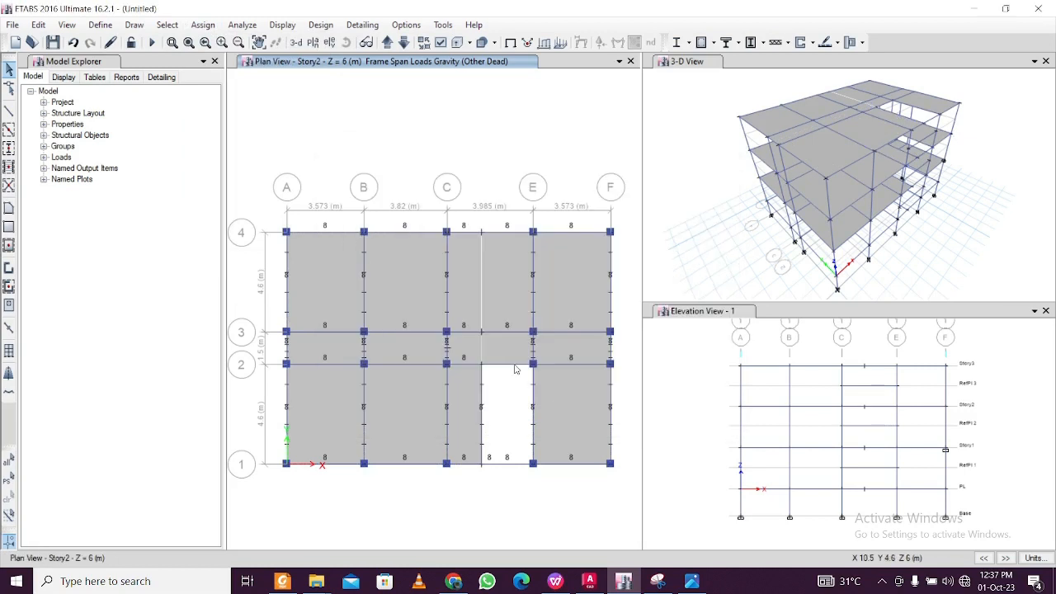
Assign an 18.4 kN/m uniform Other Dead gravity load to Story2's grid 2 beam along the stair opening
left_click(515, 365)
left_click(203, 24)
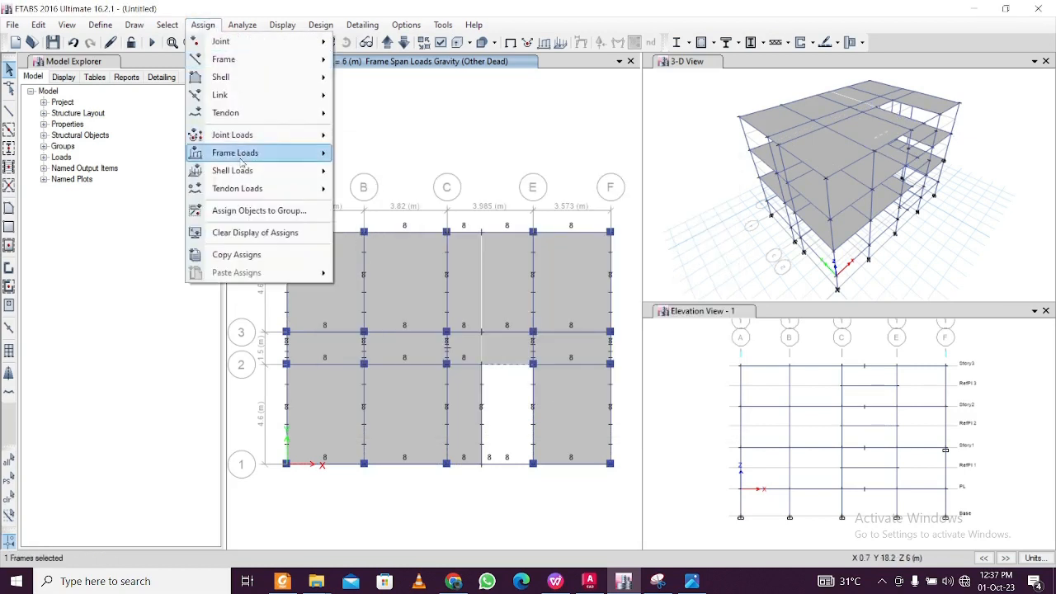
mouse_move(263, 155)
left_click(382, 175)
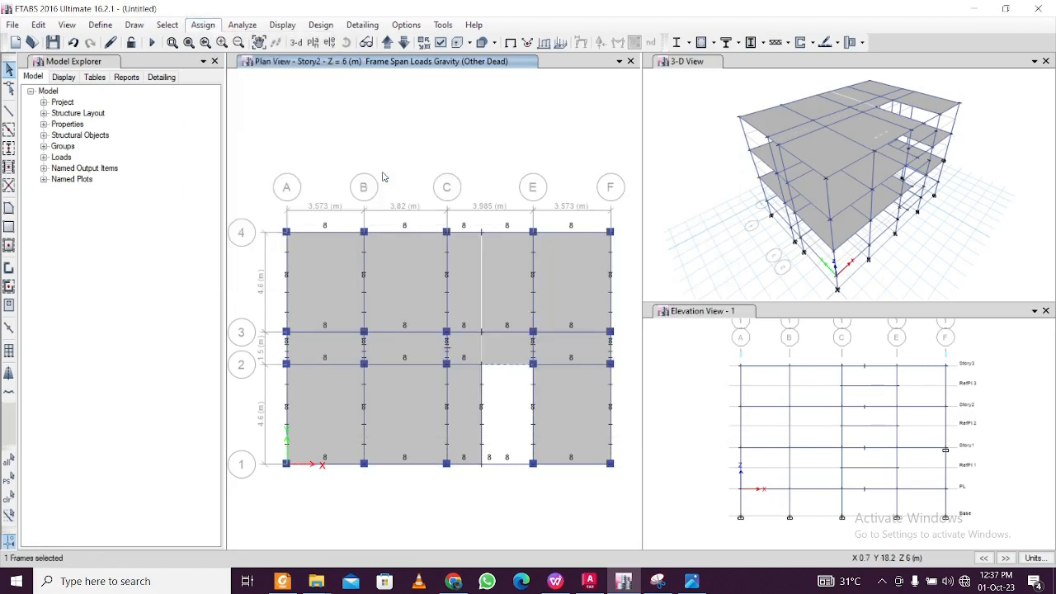
left_click(410, 406)
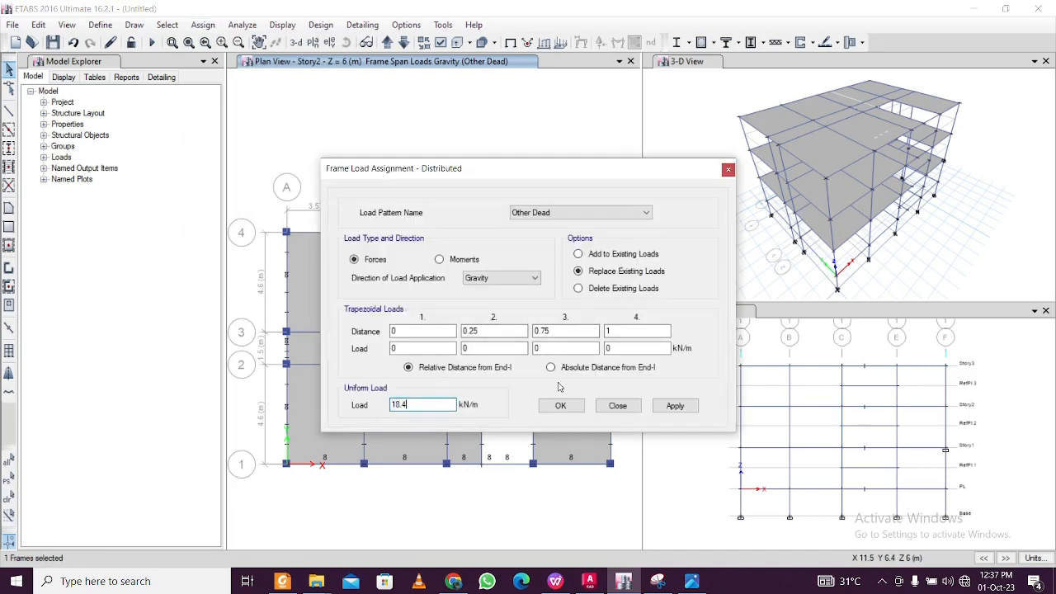
left_click(672, 405)
left_click(559, 405)
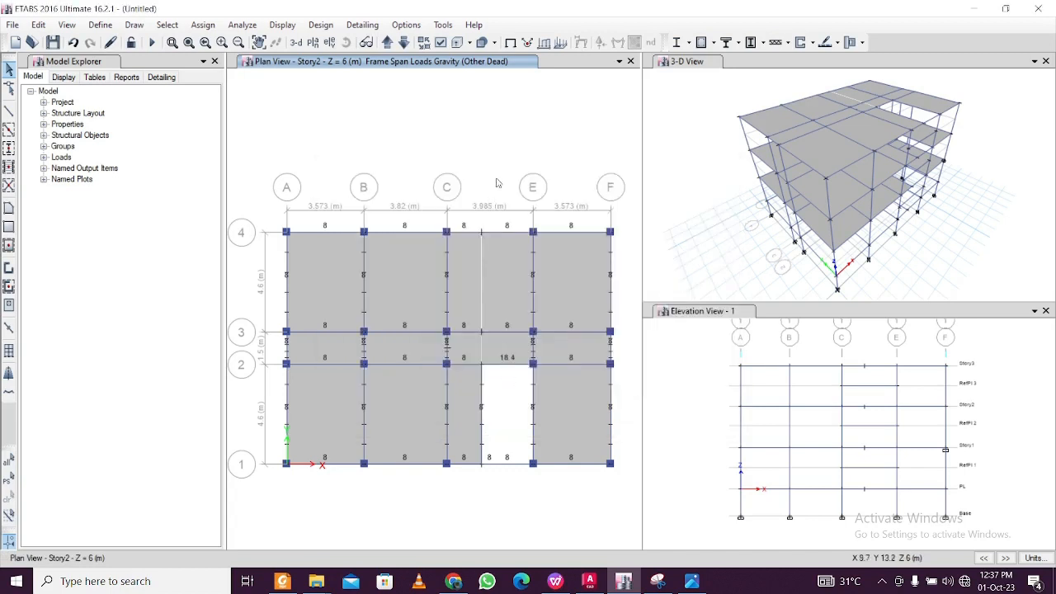
On the Story3 plan, select the perimeter frames along grids A, 4, F and 1, leaving out the beam across the stair opening
left_click(387, 43)
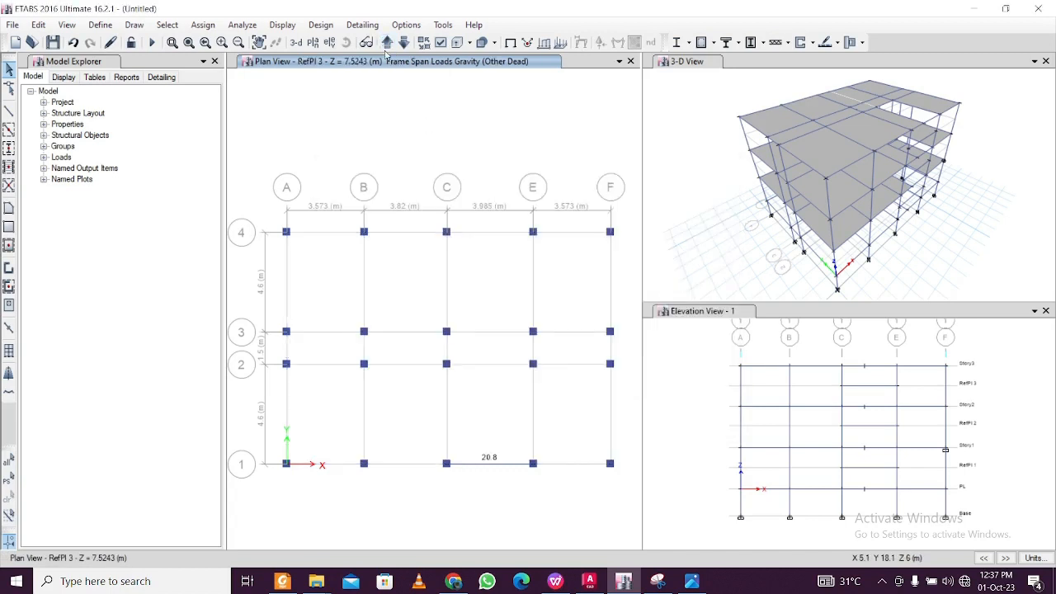
left_click(387, 43)
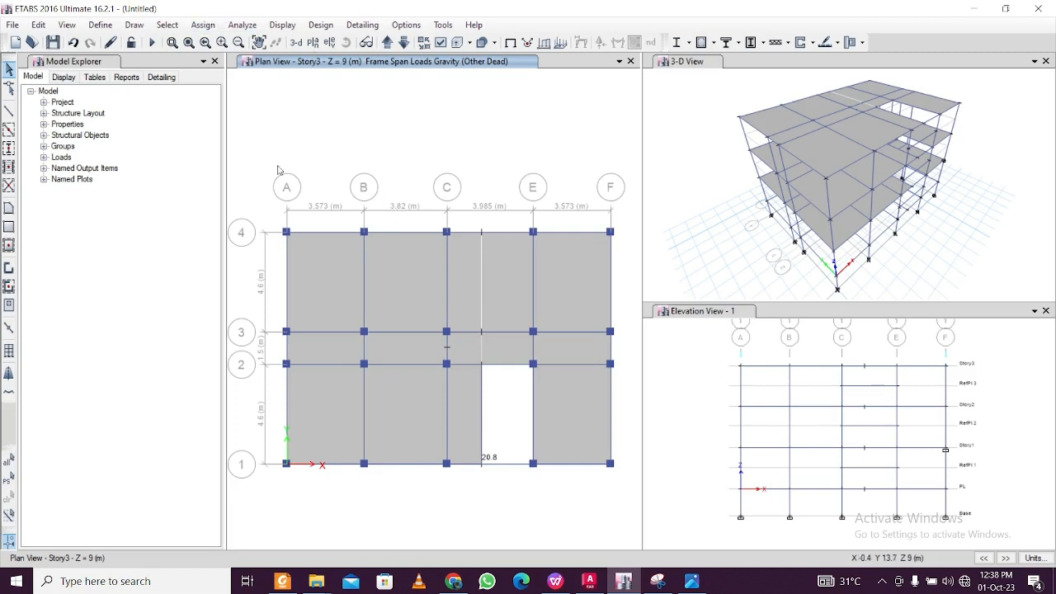
left_click_drag(274, 208, 299, 487)
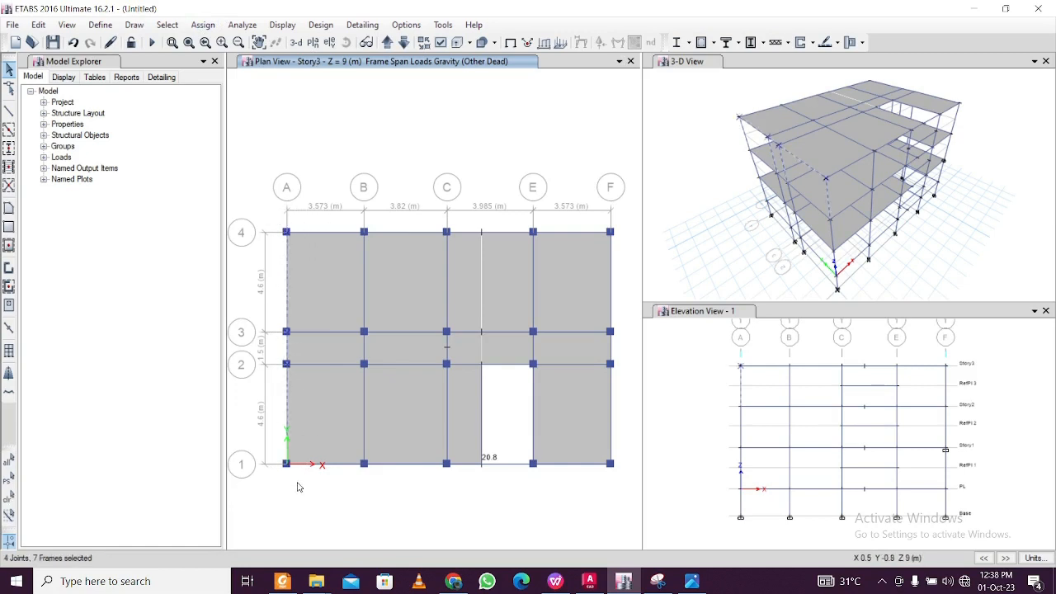
mouse_move(271, 215)
left_mouse_down()
mouse_move(586, 262)
mouse_move(639, 247)
left_mouse_up()
mouse_move(604, 209)
left_mouse_down()
mouse_move(641, 479)
mouse_move(628, 484)
left_mouse_up()
left_click_drag(270, 451, 489, 488)
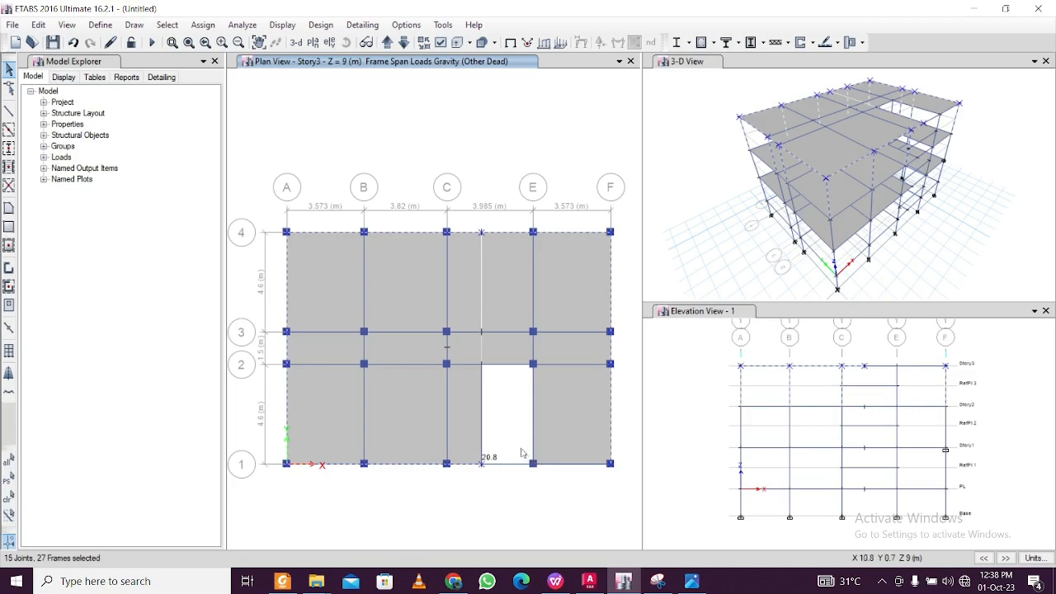
left_click_drag(521, 453, 628, 483)
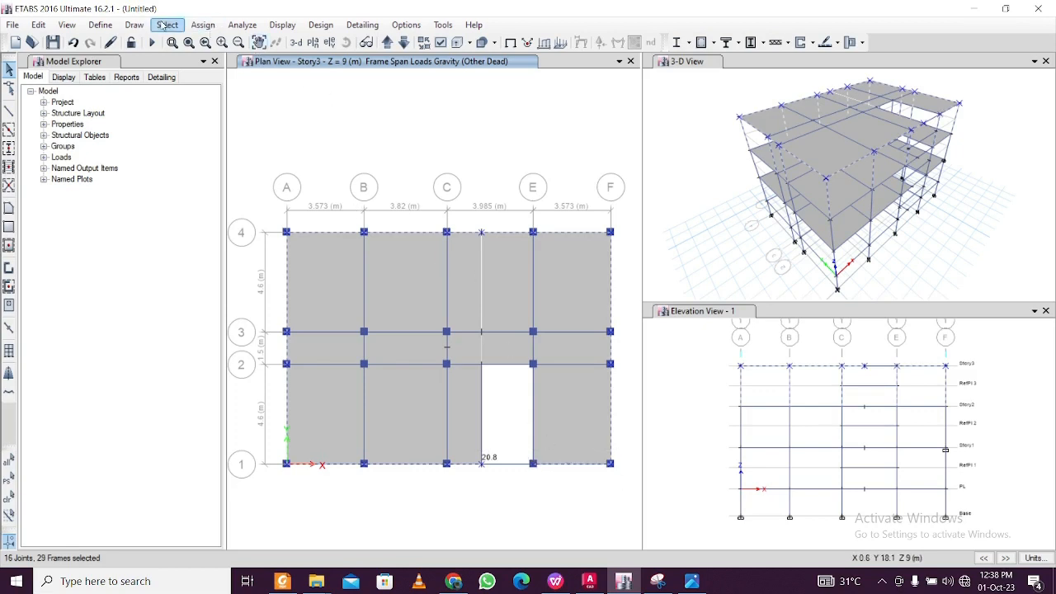
Remove all columns from the Story3 perimeter selection by object type
left_click(162, 26)
mouse_move(198, 60)
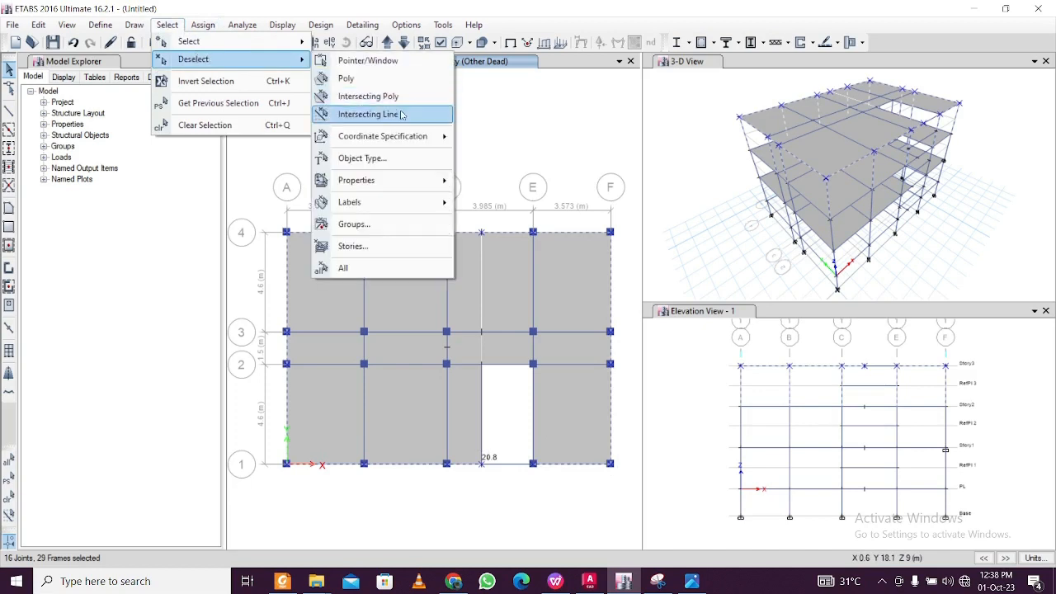
left_click(419, 163)
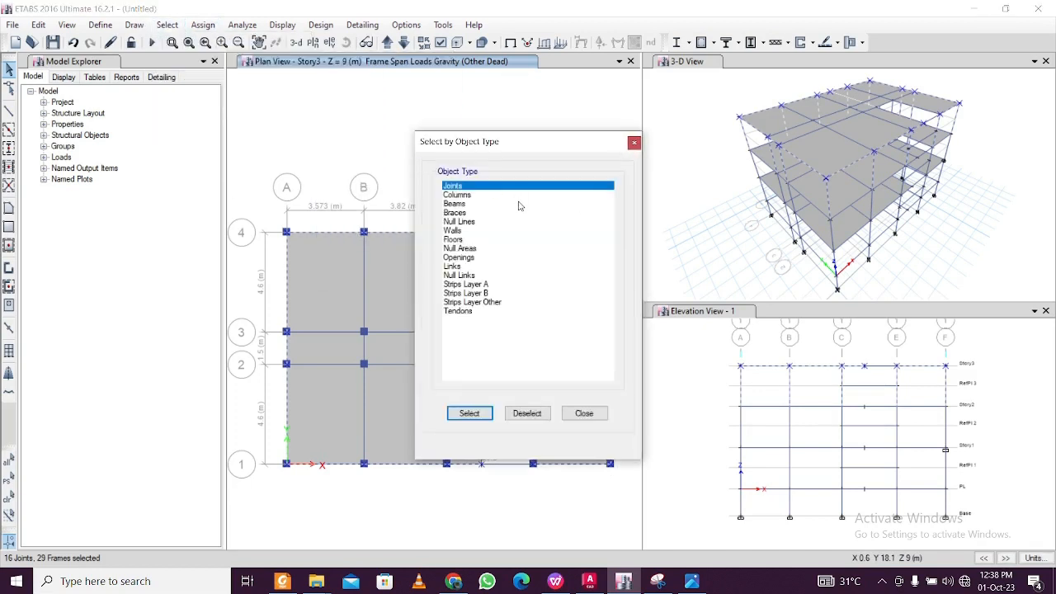
left_click(459, 194)
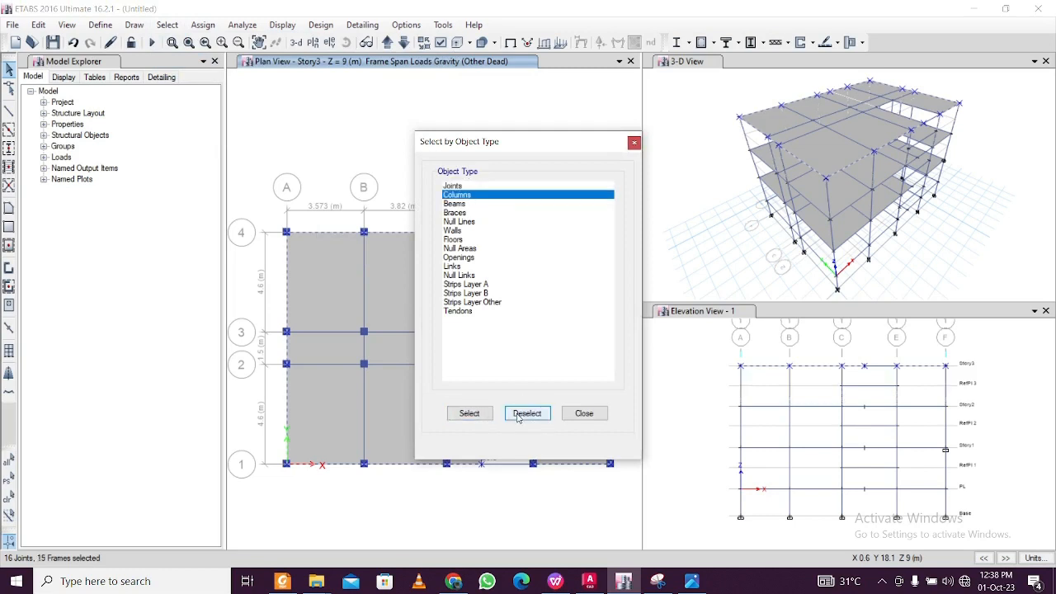
left_click(518, 413)
left_click(634, 145)
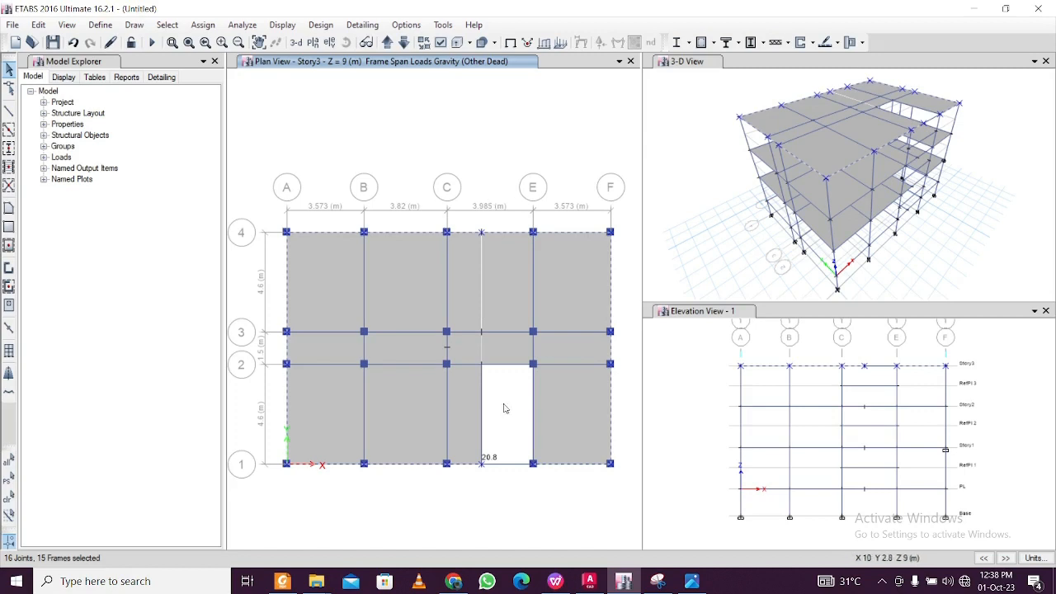
Assign the parapet wall load from the ETABS Tutorial slides, 2.3 kN/m uniform Other Dead gravity, to the selected Story3 perimeter beams, replacing existing loads
left_click(203, 25)
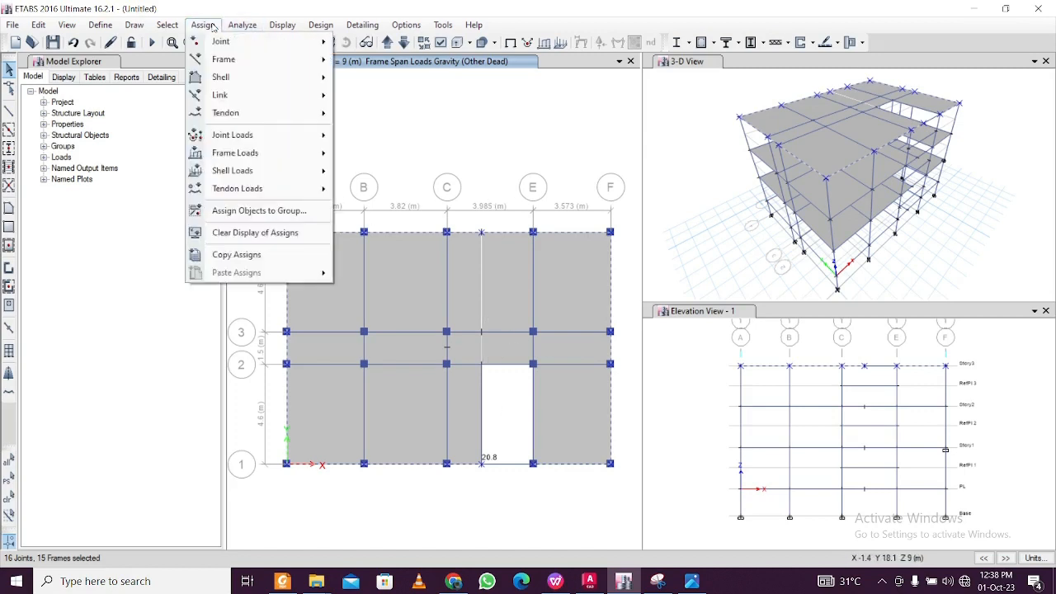
mouse_move(278, 162)
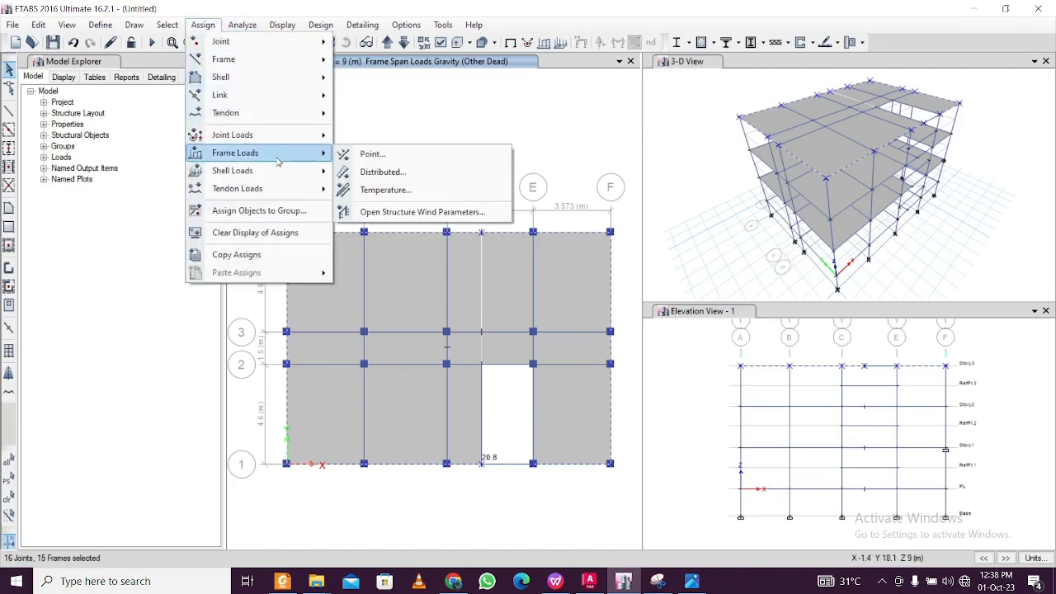
left_click(382, 171)
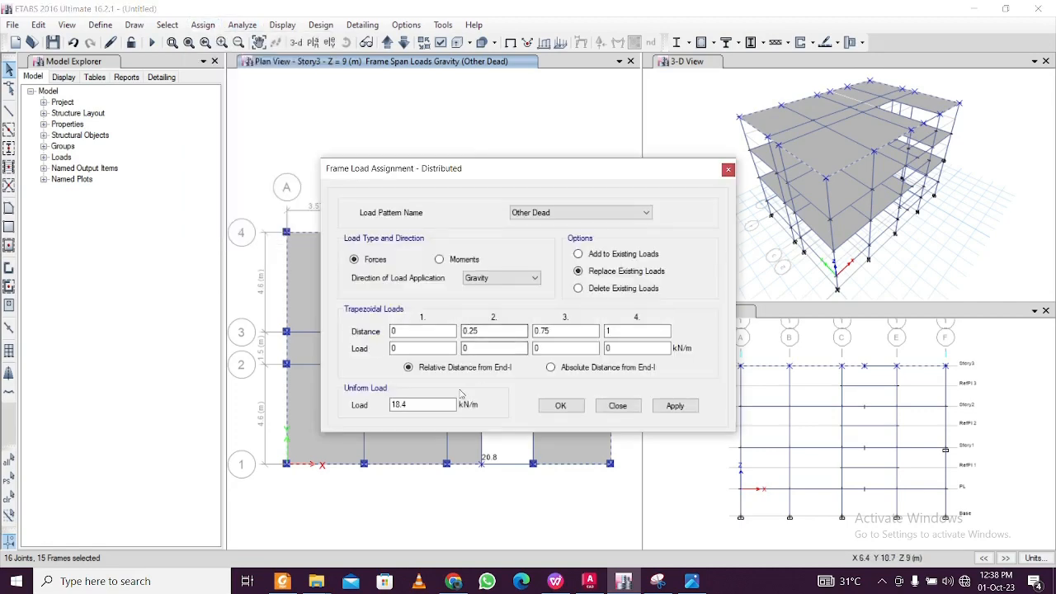
left_click_drag(422, 404, 381, 406)
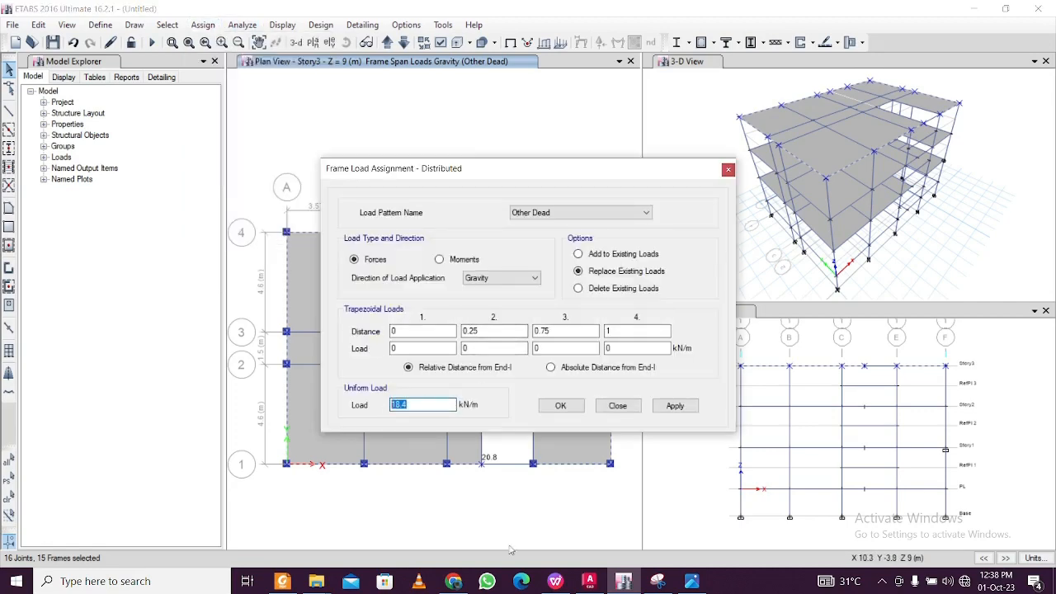
left_click(555, 582)
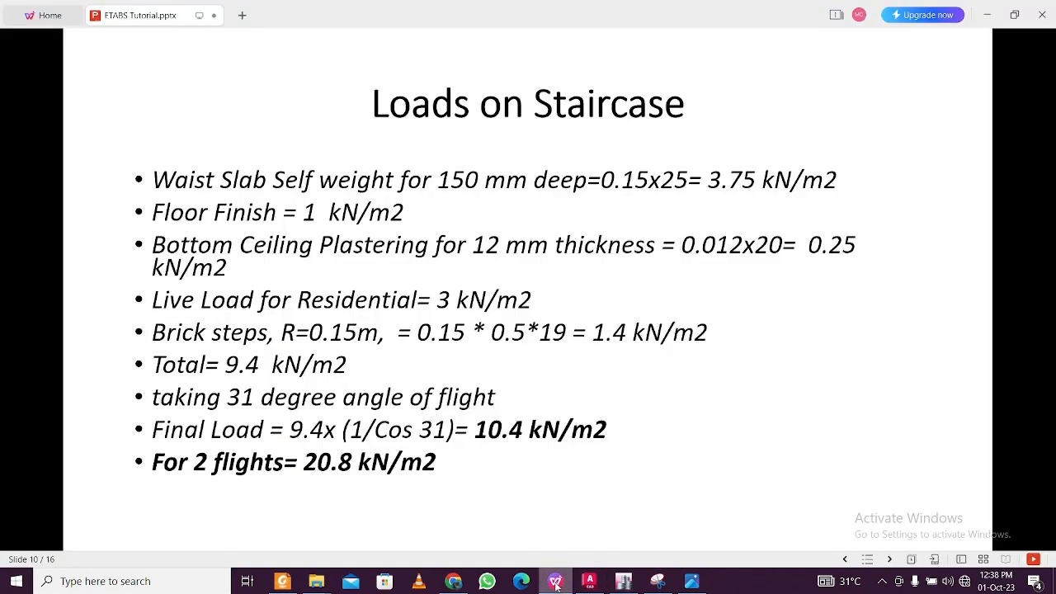
left_click(492, 457)
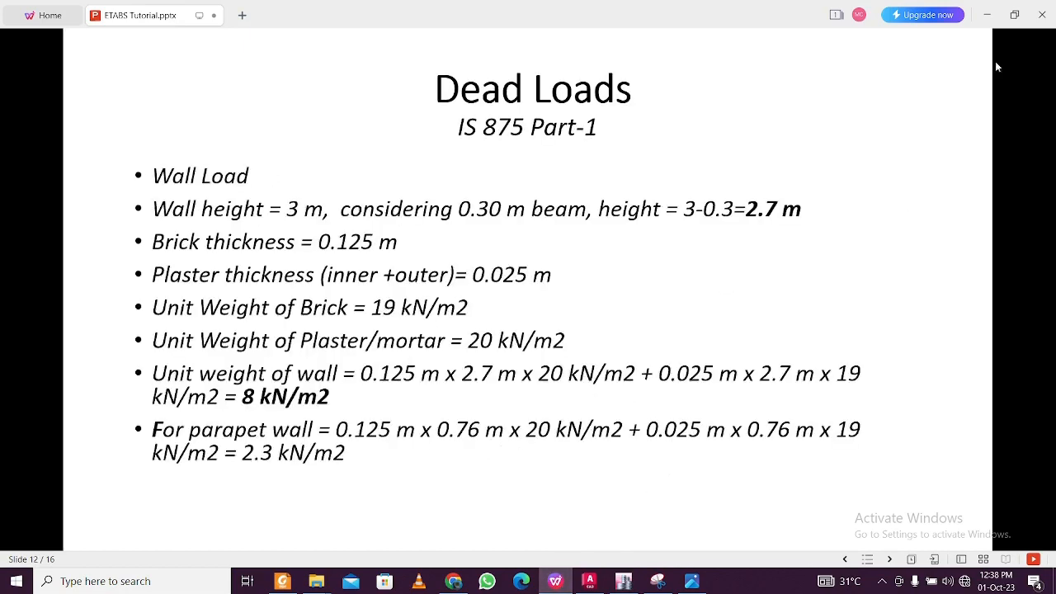
left_click(987, 14)
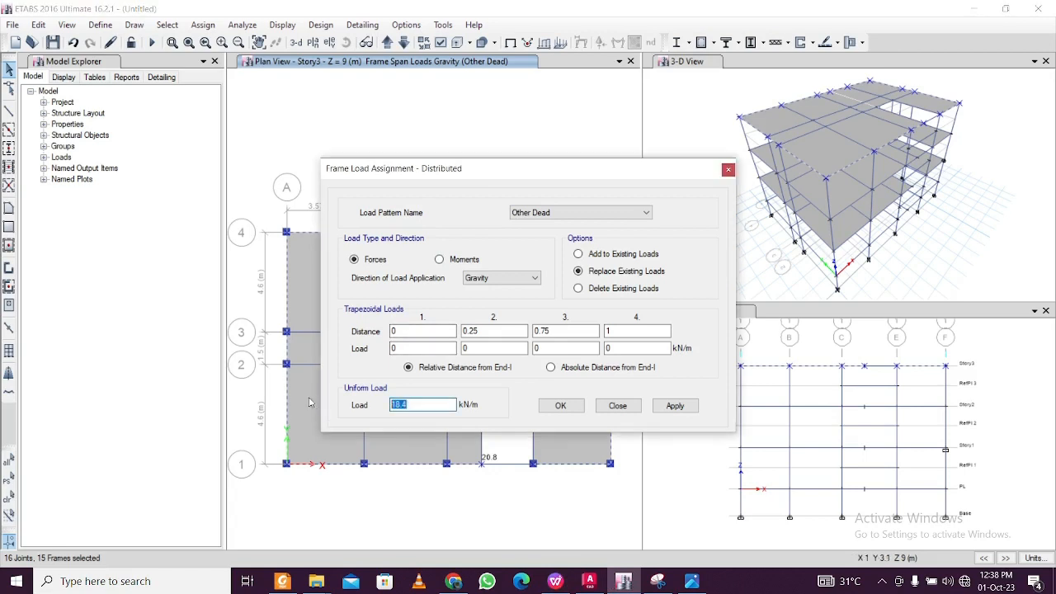
type("2.3")
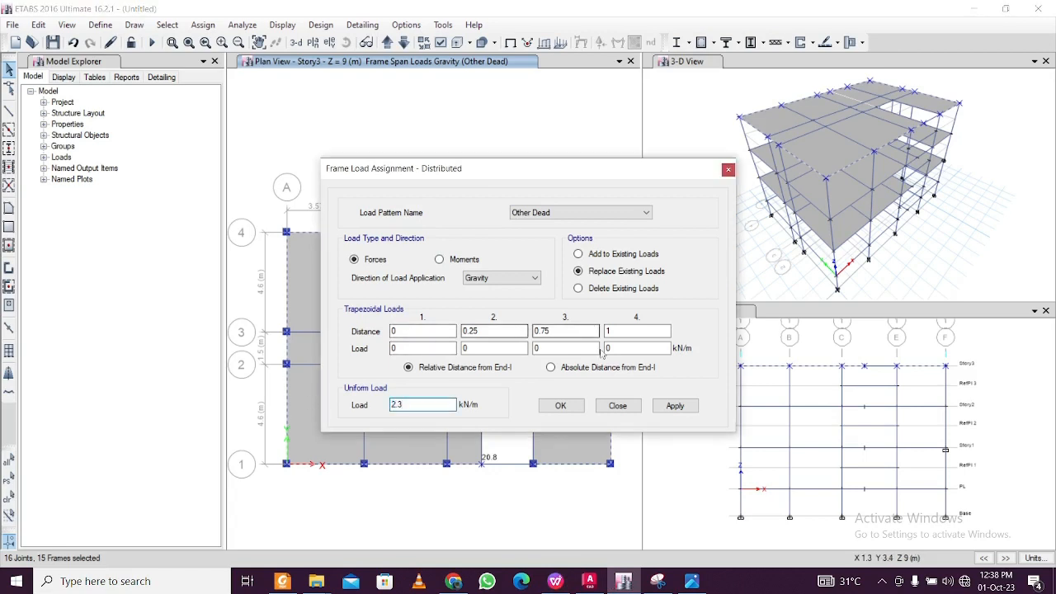
left_click(680, 405)
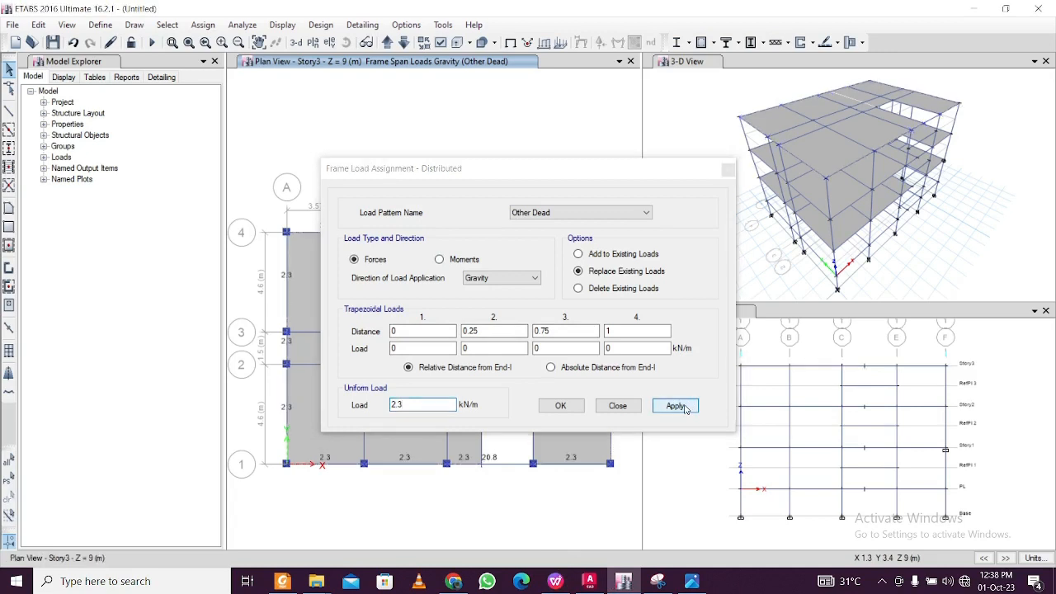
left_click(560, 405)
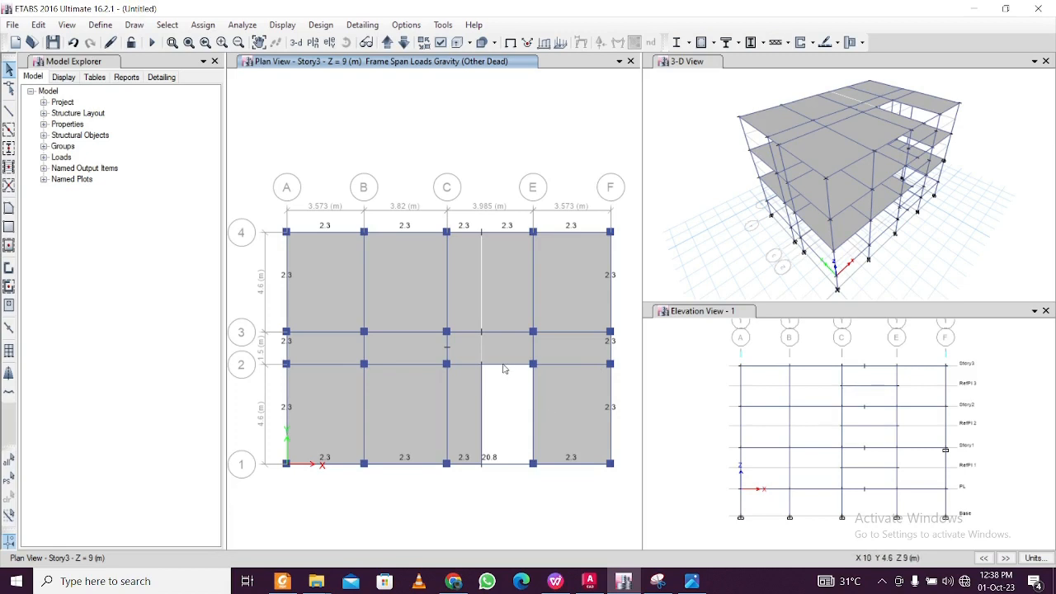
Select the frames around the Story3 stair opening between grids 1 and 2, leaving out the columns by object type
left_click_drag(476, 358, 542, 478)
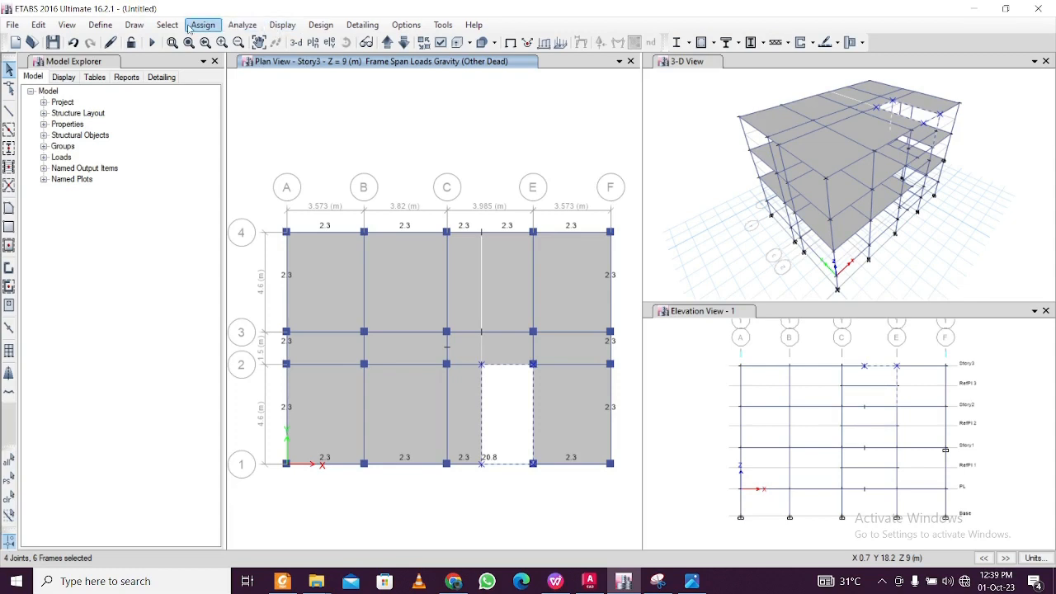
left_click(167, 25)
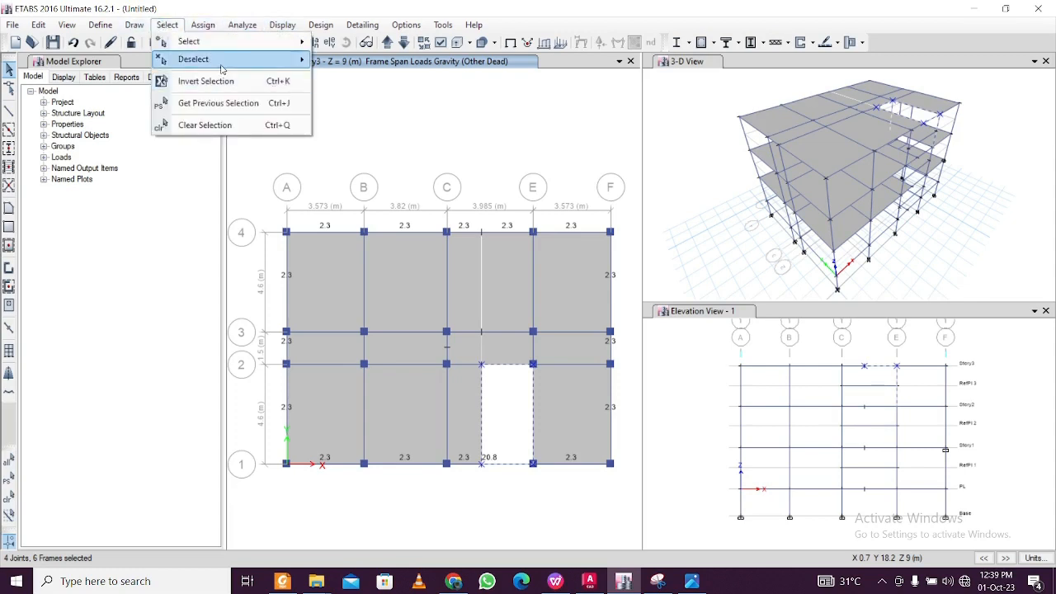
mouse_move(221, 64)
mouse_move(406, 188)
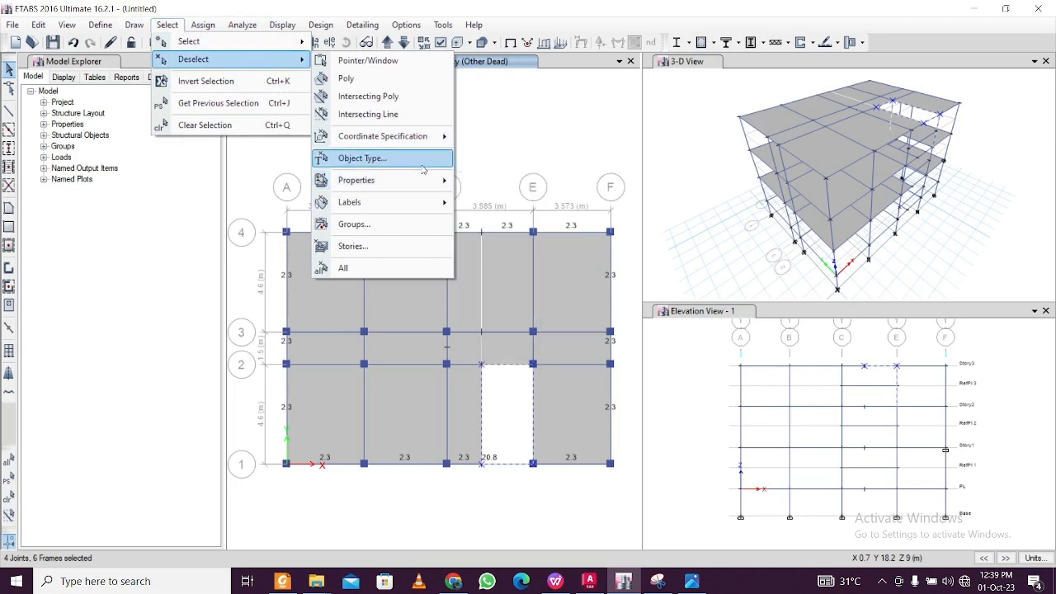
left_click(362, 157)
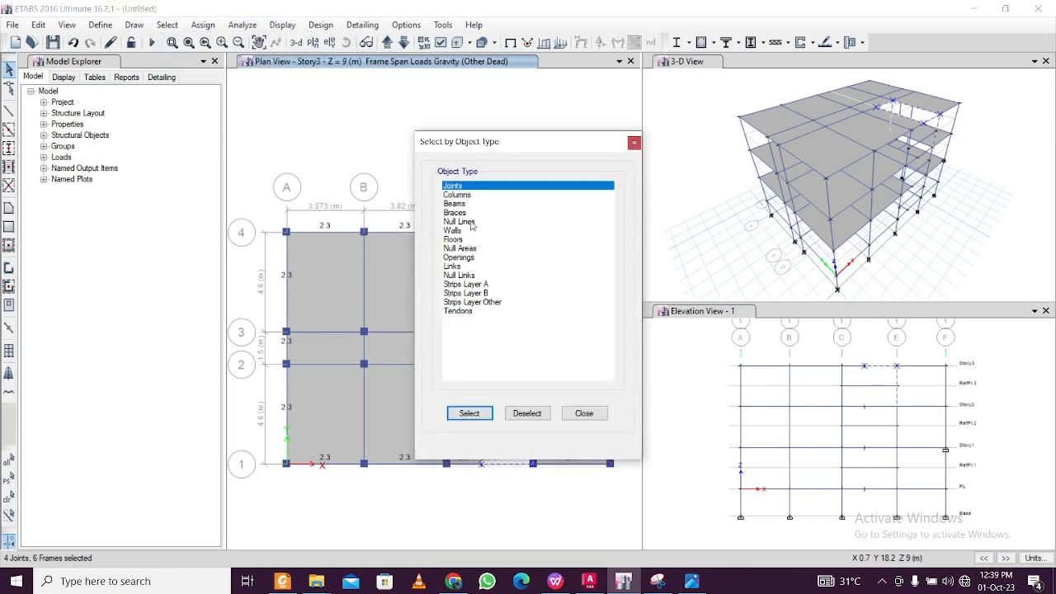
left_click(460, 194)
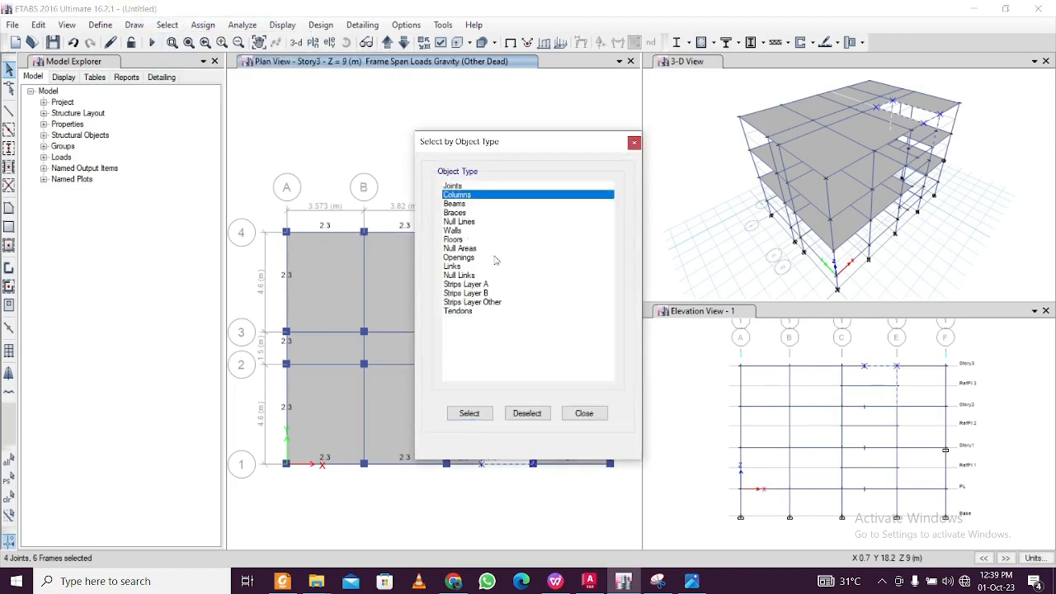
left_click(524, 414)
left_click(584, 414)
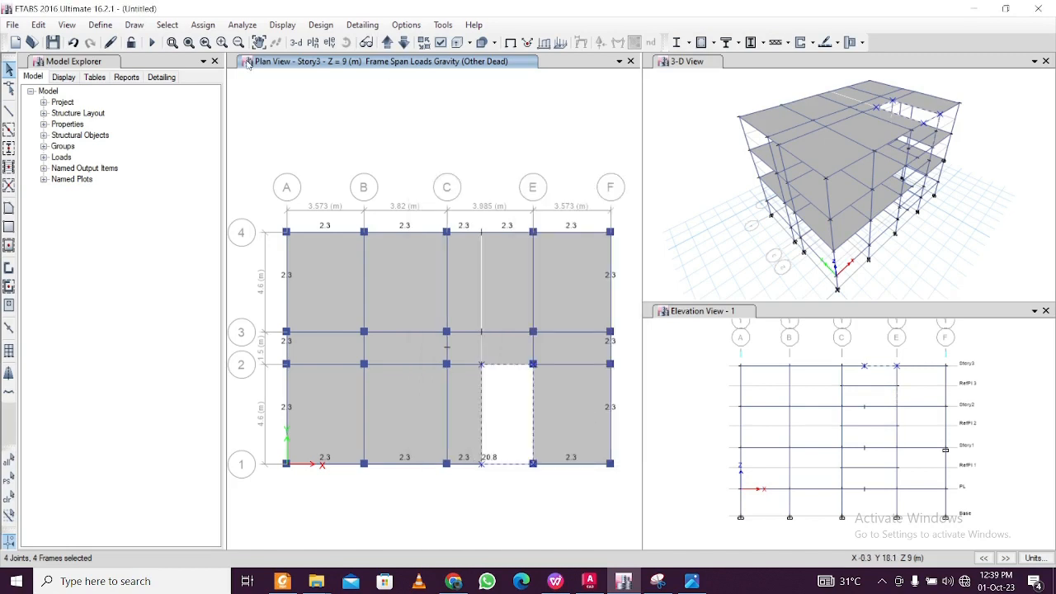
Assign an 8 kN/m uniform Other Dead gravity load to the selected beams around the Story3 stair opening, replacing existing loads
left_click(203, 25)
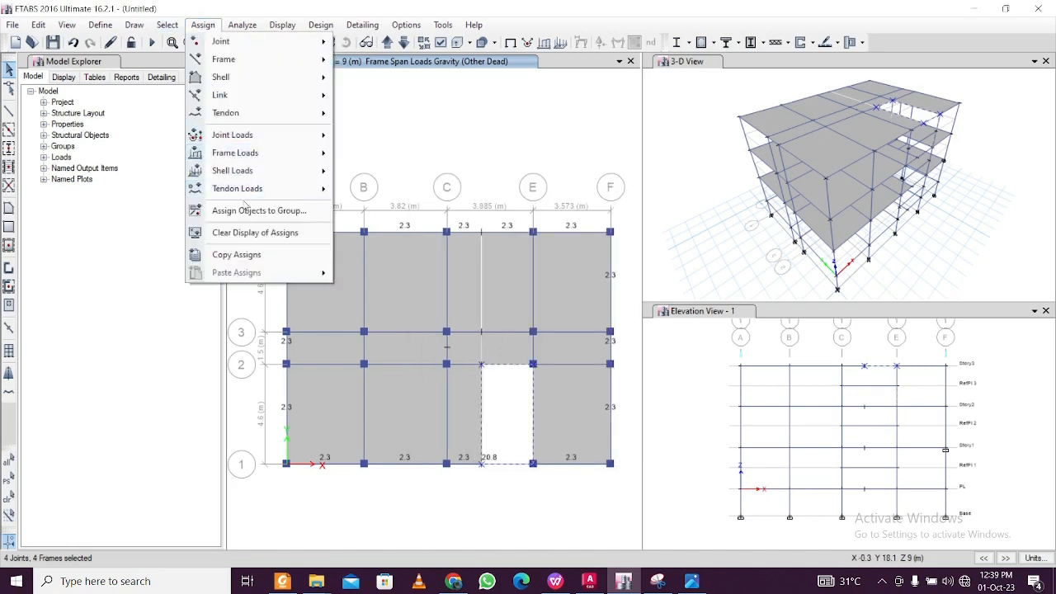
mouse_move(239, 152)
left_click(375, 172)
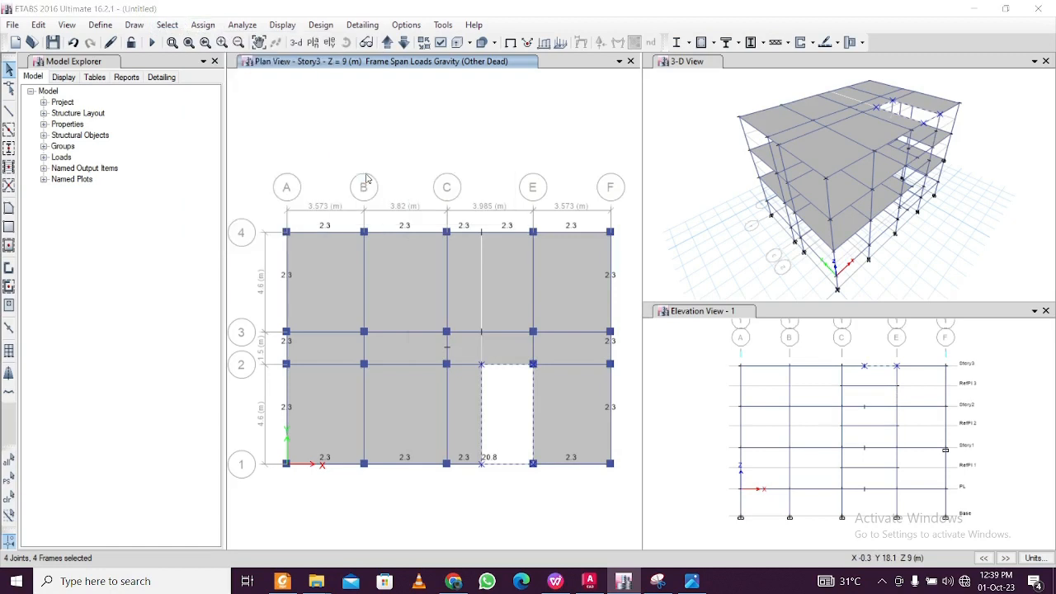
left_click_drag(427, 403, 344, 400)
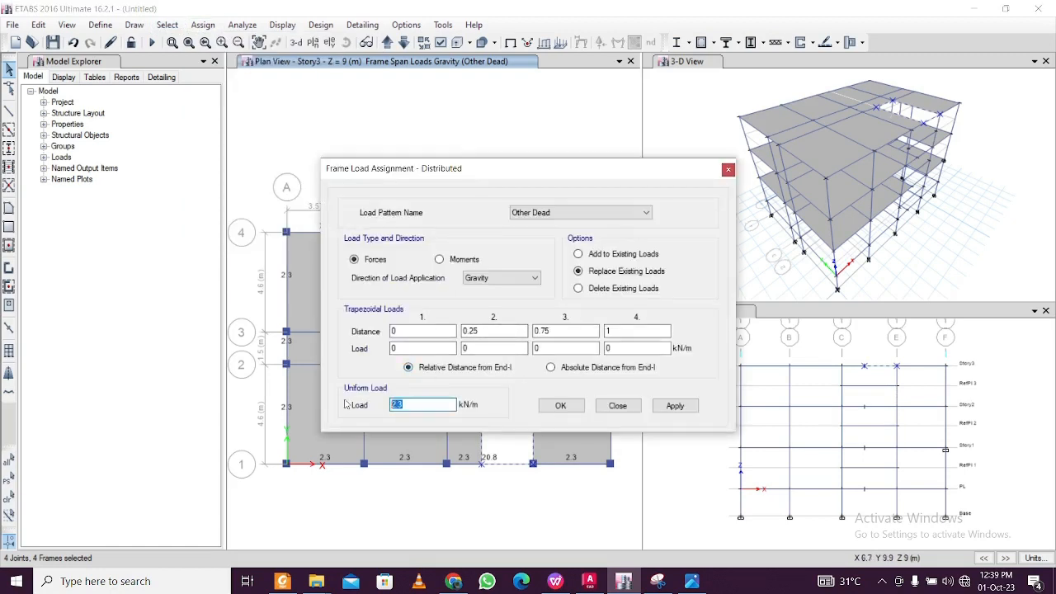
left_click(674, 407)
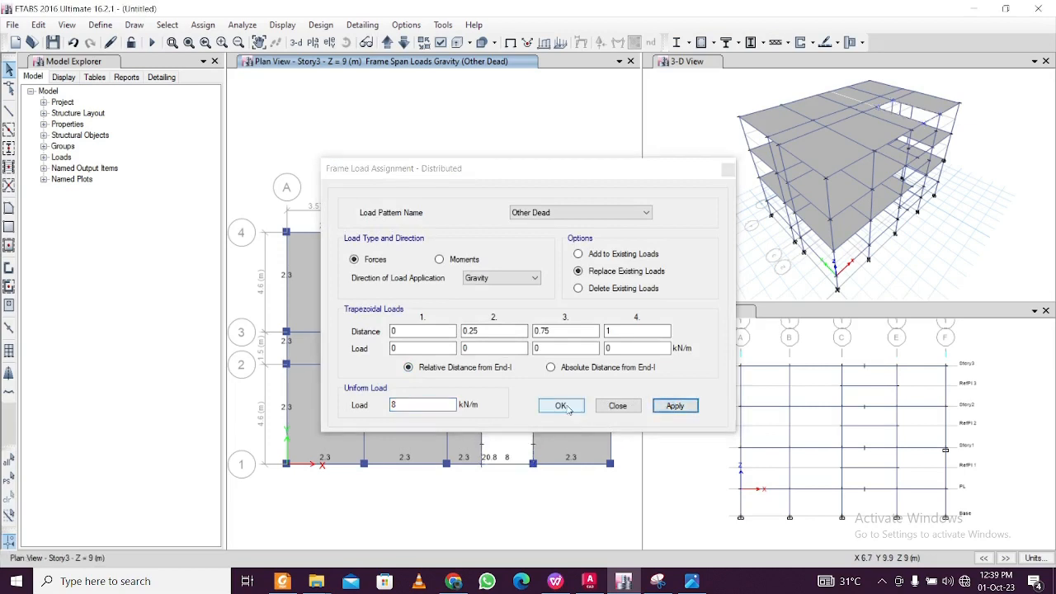
left_click(564, 407)
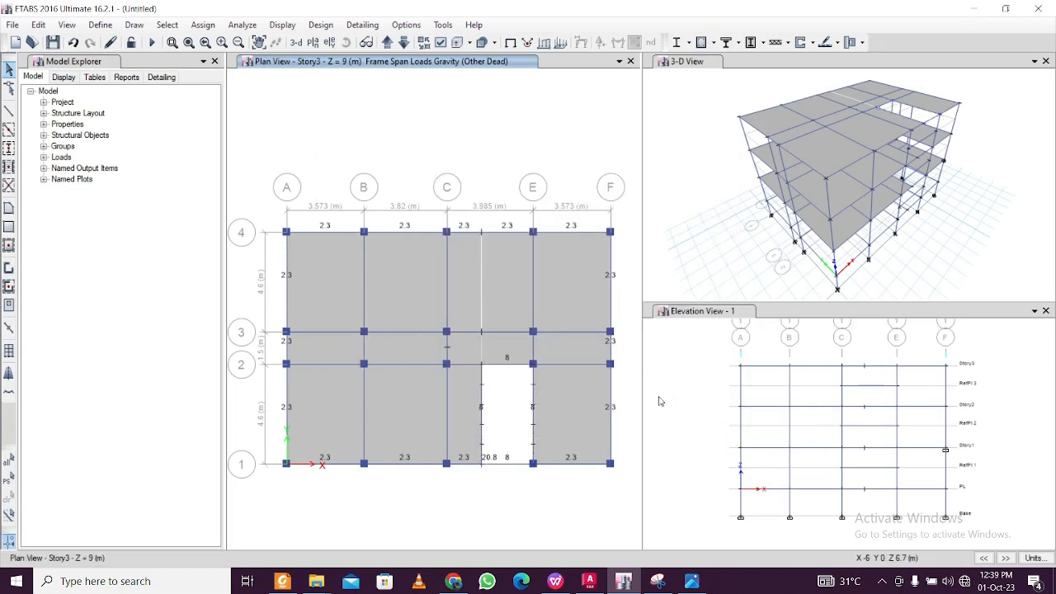
Clear any stray selection in the 3-D view and display the Other Dead uniform gravity shell loads on the Story3 plan
left_click(708, 168)
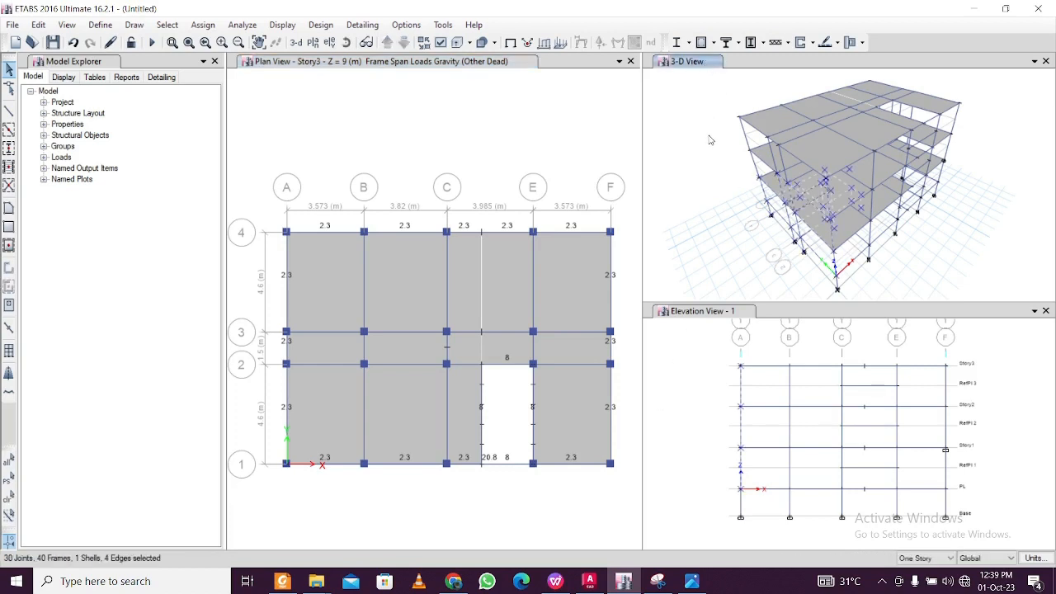
key("ctrl+q")
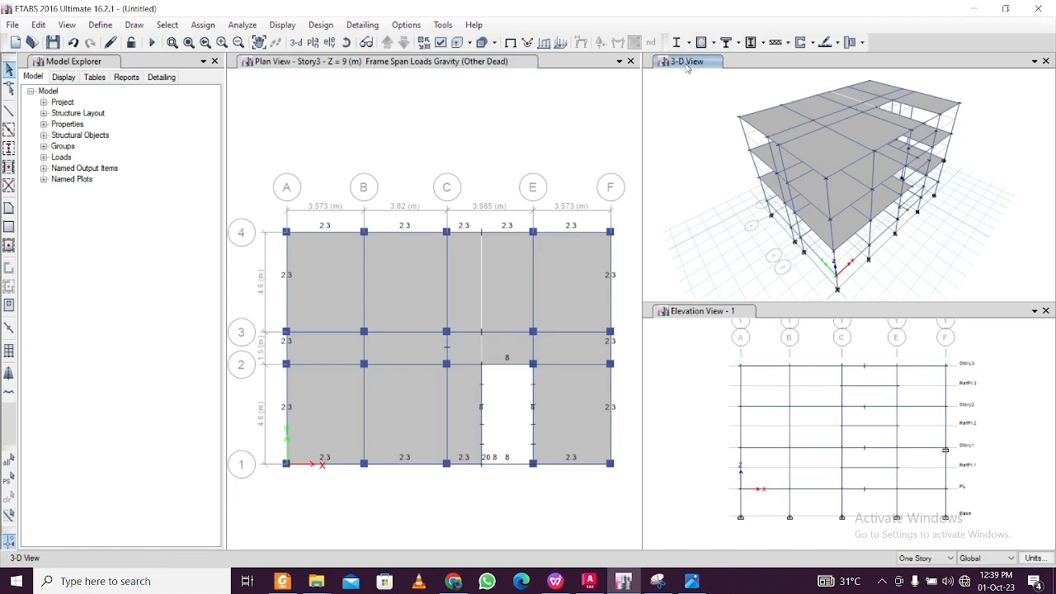
left_click(284, 24)
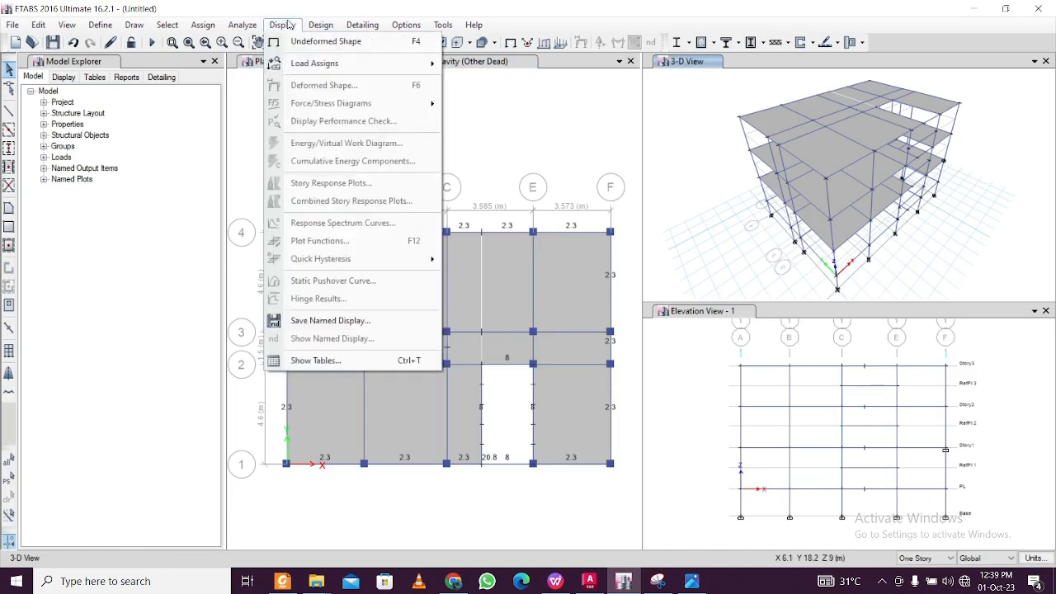
mouse_move(315, 64)
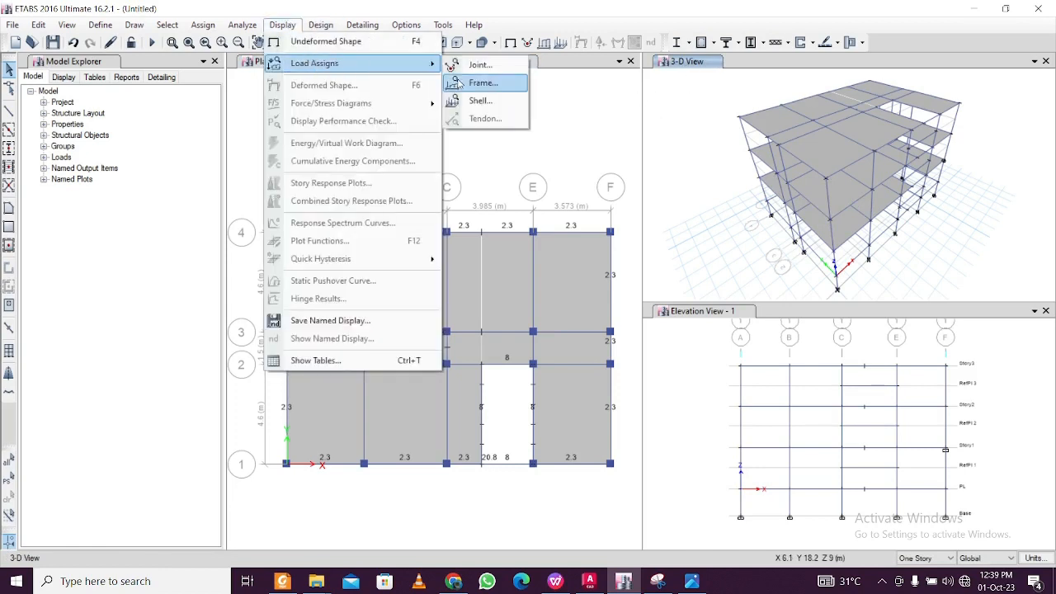
left_click(474, 100)
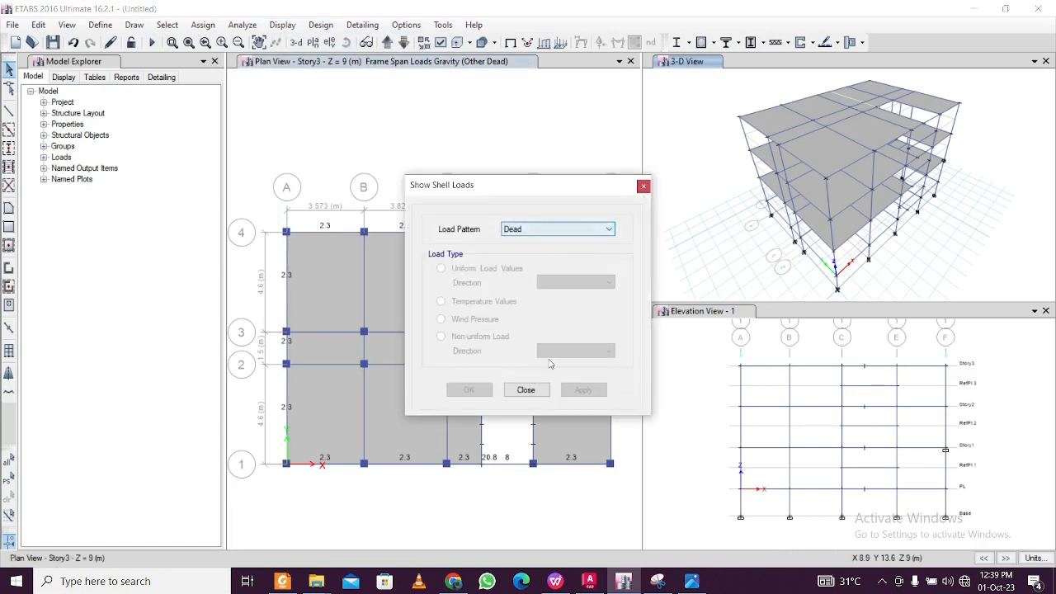
left_click(561, 230)
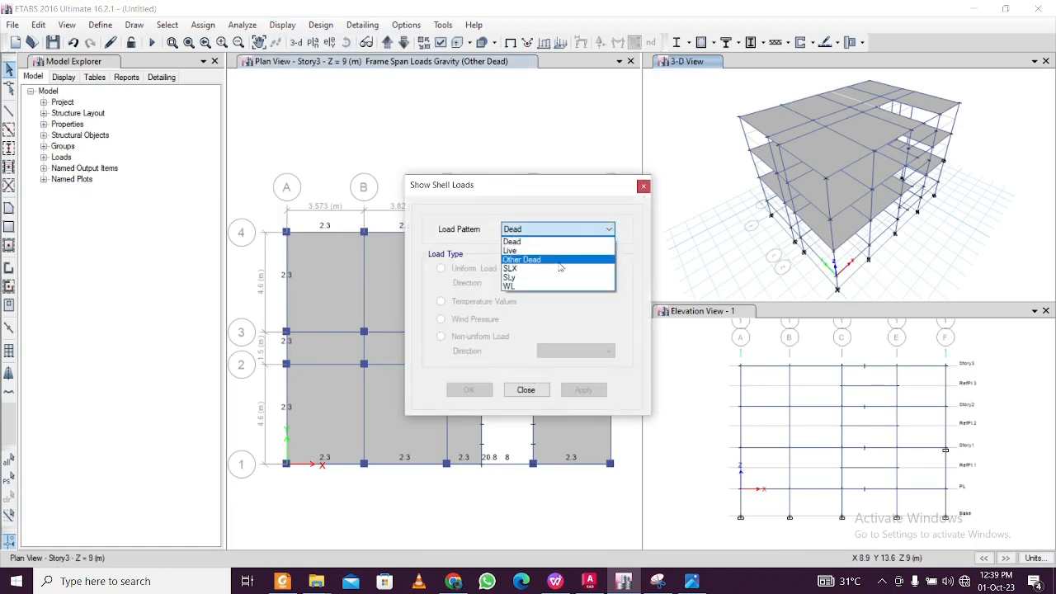
left_click(561, 262)
left_click(594, 391)
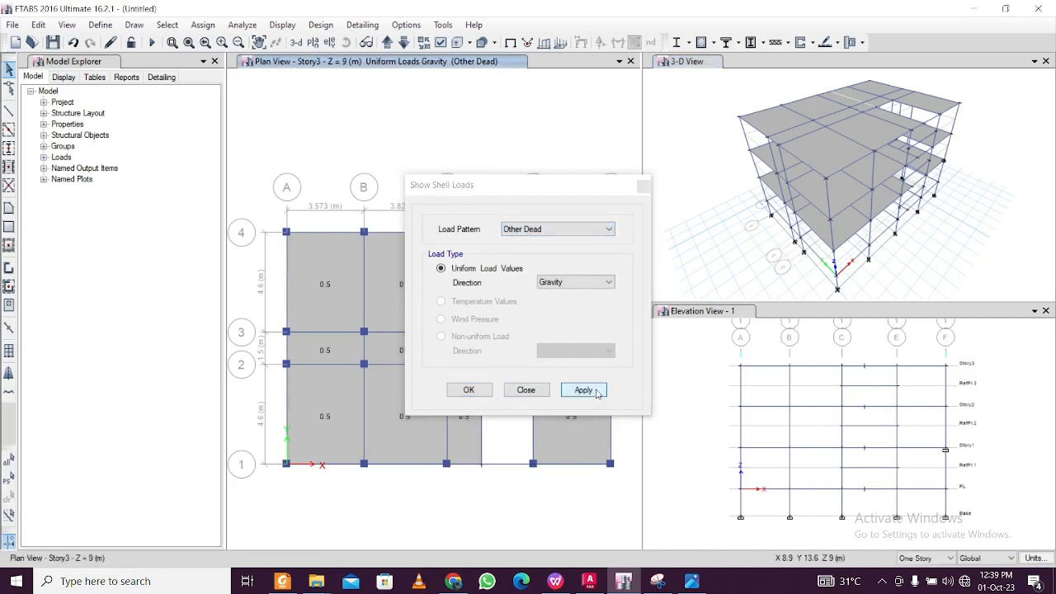
left_click(574, 183)
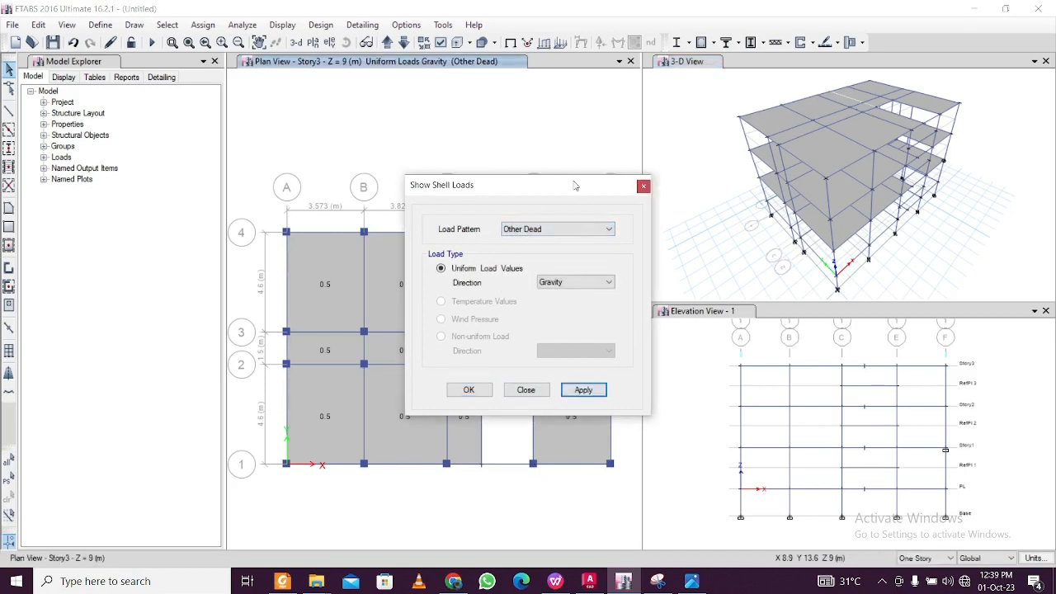
left_click(644, 186)
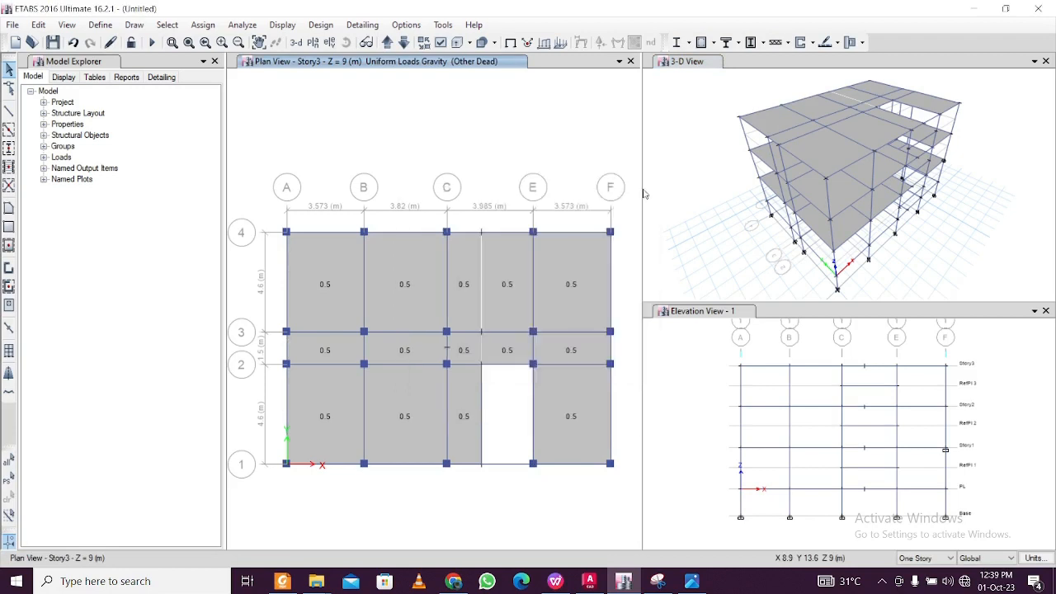
Display the Live pattern's uniform gravity shell loads in the 3-D view
left_click(687, 69)
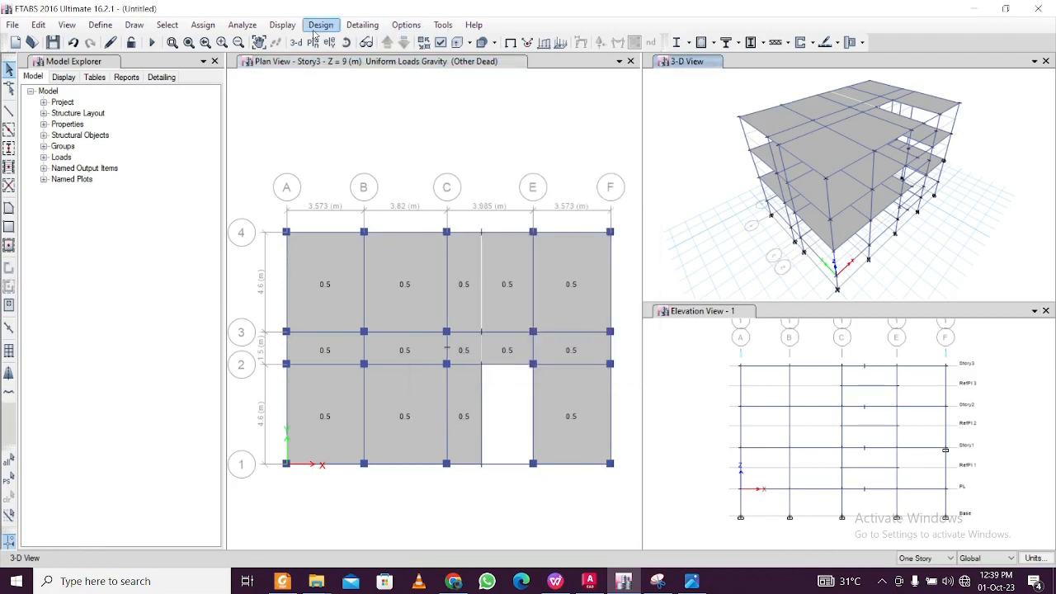
left_click(283, 26)
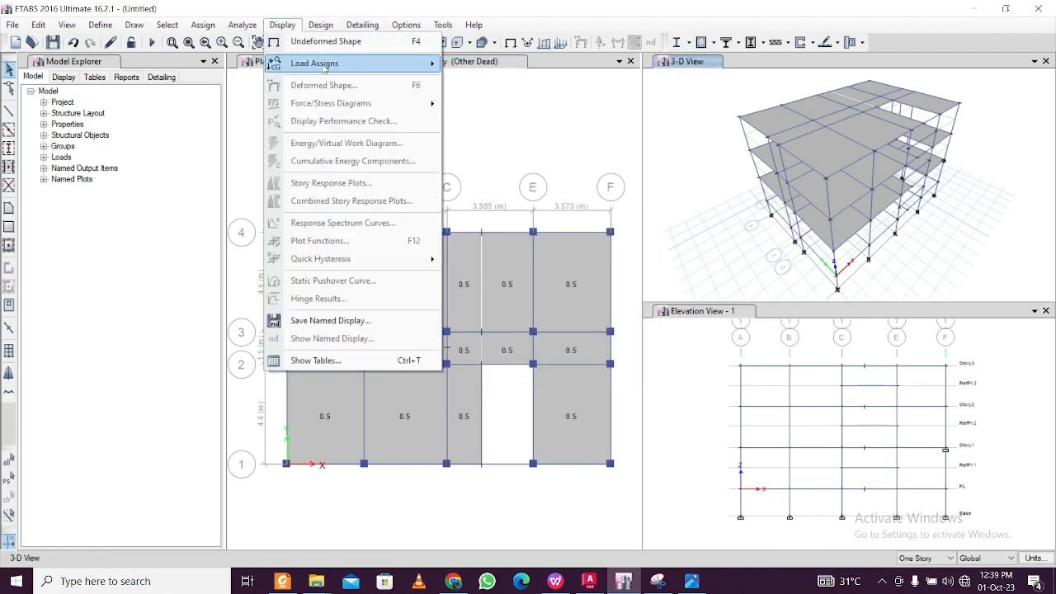
left_click(474, 100)
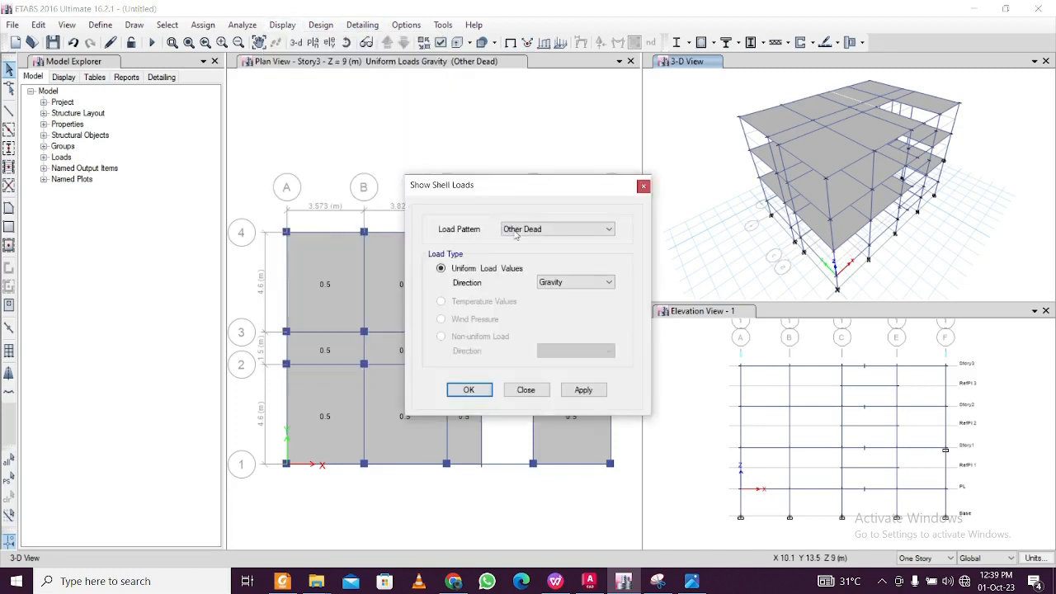
left_click(527, 229)
left_click(545, 250)
left_click(583, 391)
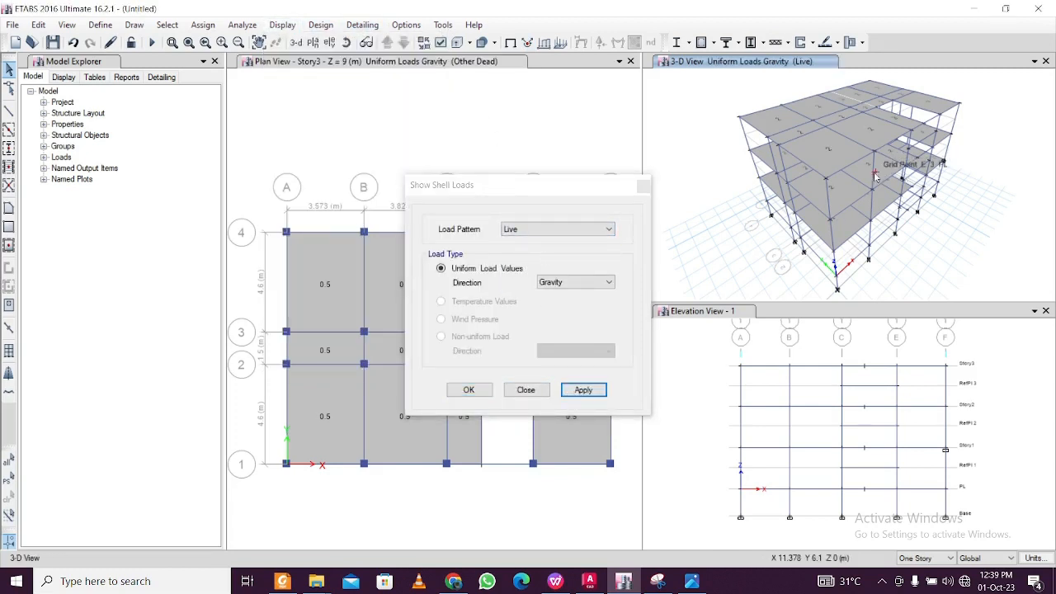
Display the Other Dead pattern's uniform gravity shell loads in the 3-D view
left_click(582, 230)
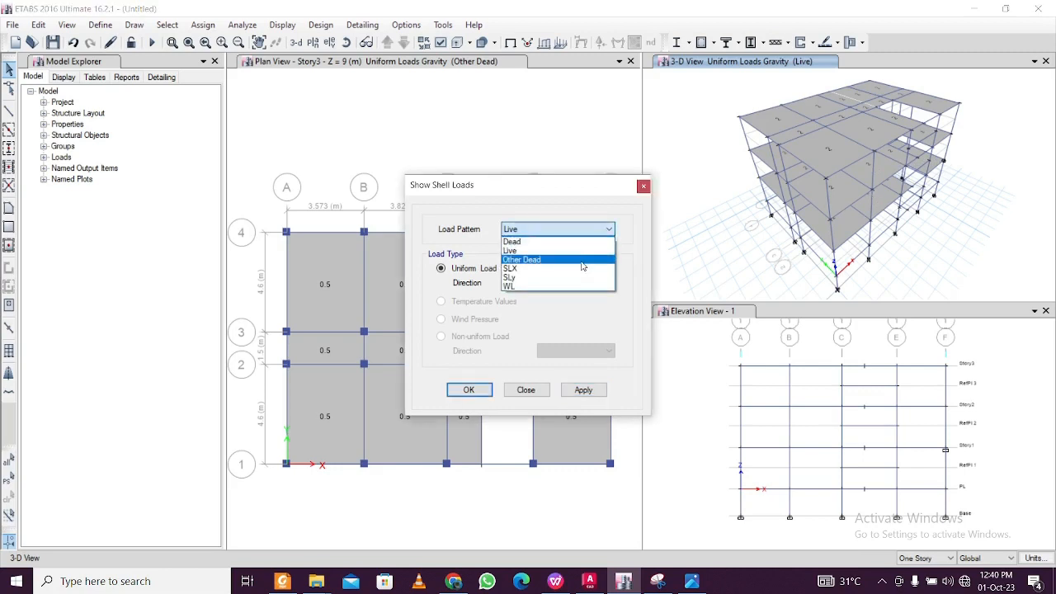
left_click(582, 259)
left_click(583, 390)
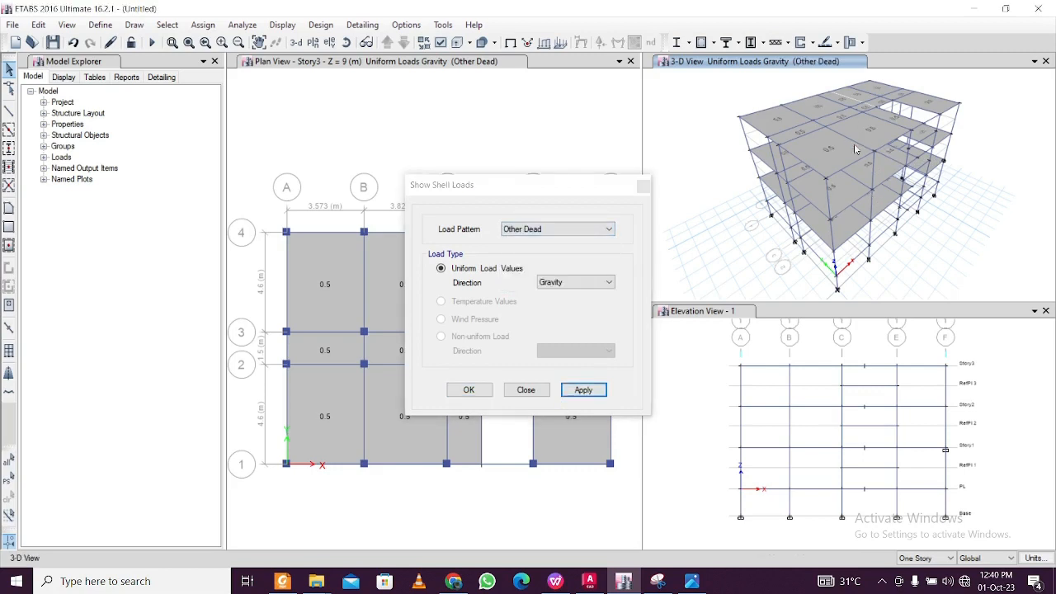
left_click(643, 186)
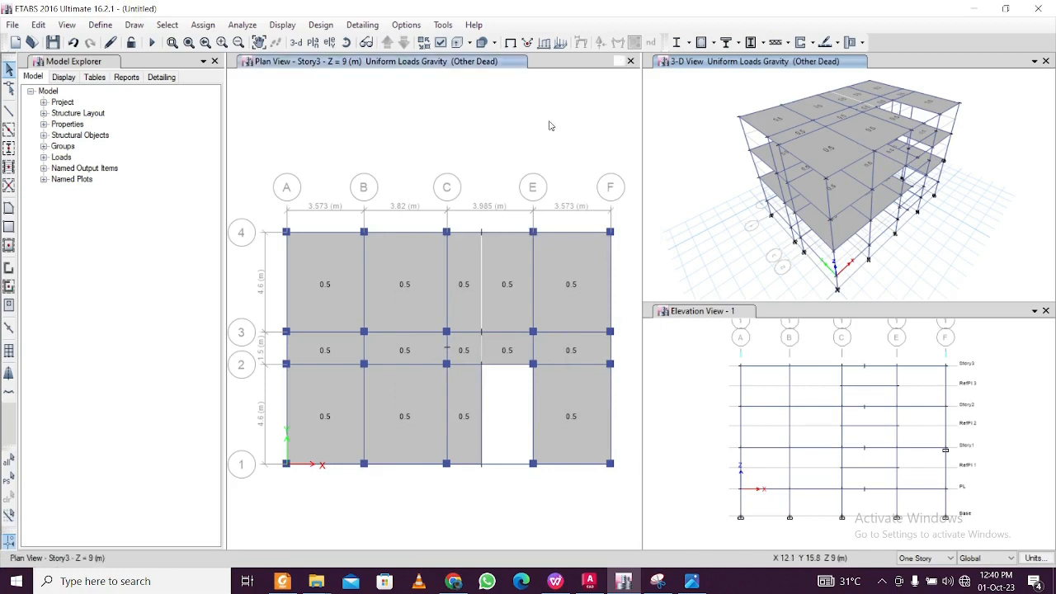
left_click(883, 581)
left_click(883, 581)
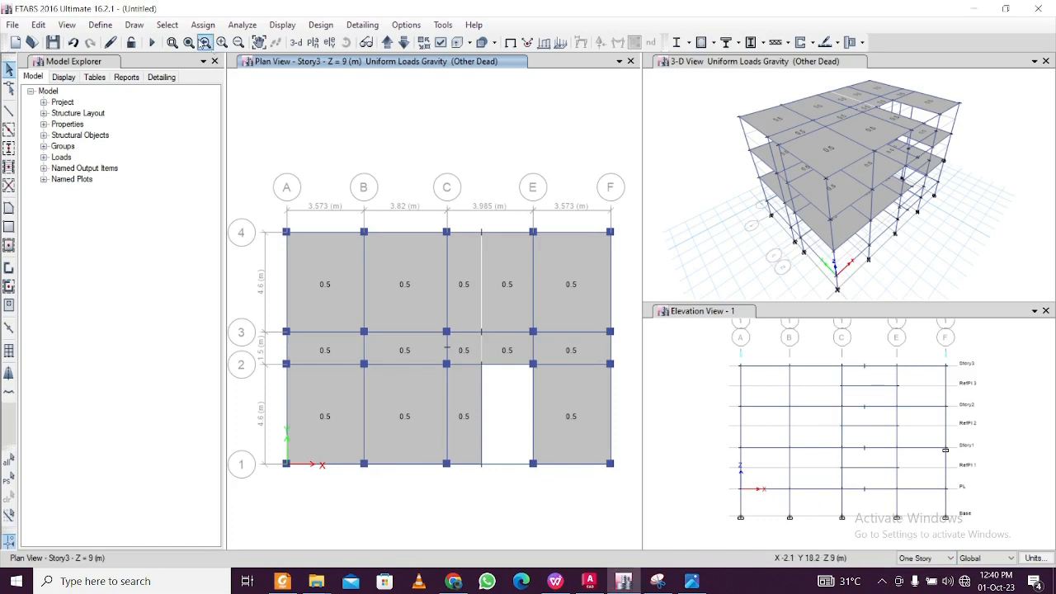
Add the default load combinations for concrete frame design, converted to editable user combinations
left_click(100, 25)
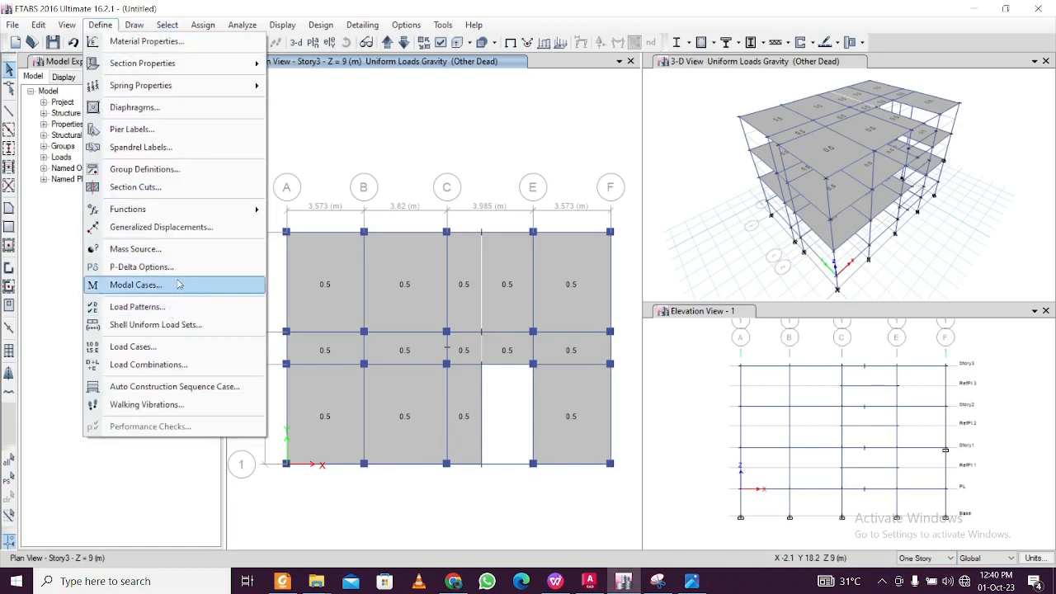
left_click(195, 364)
left_click(617, 234)
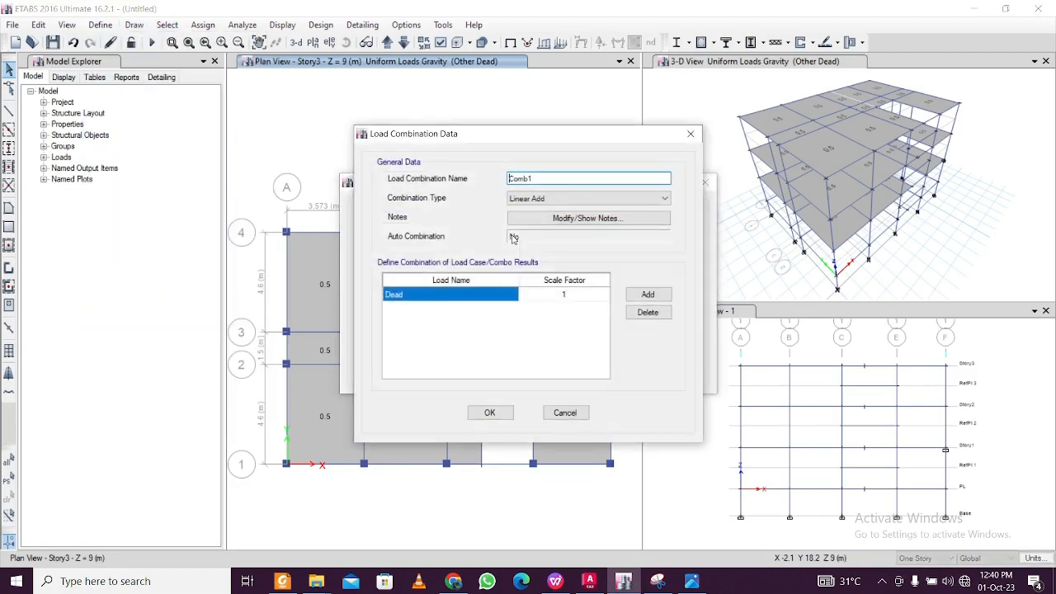
left_click(689, 136)
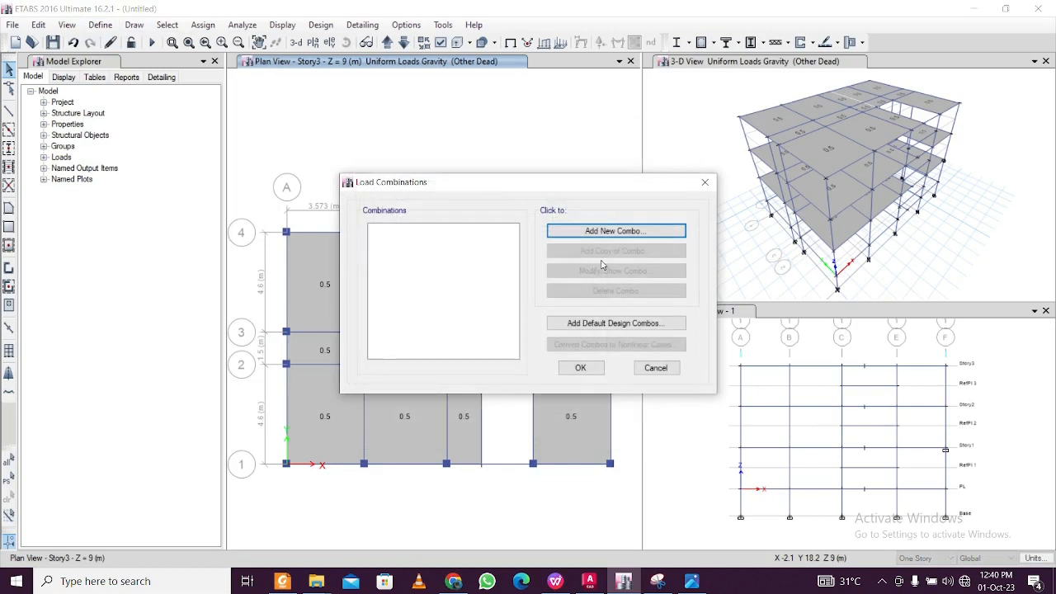
left_click(615, 327)
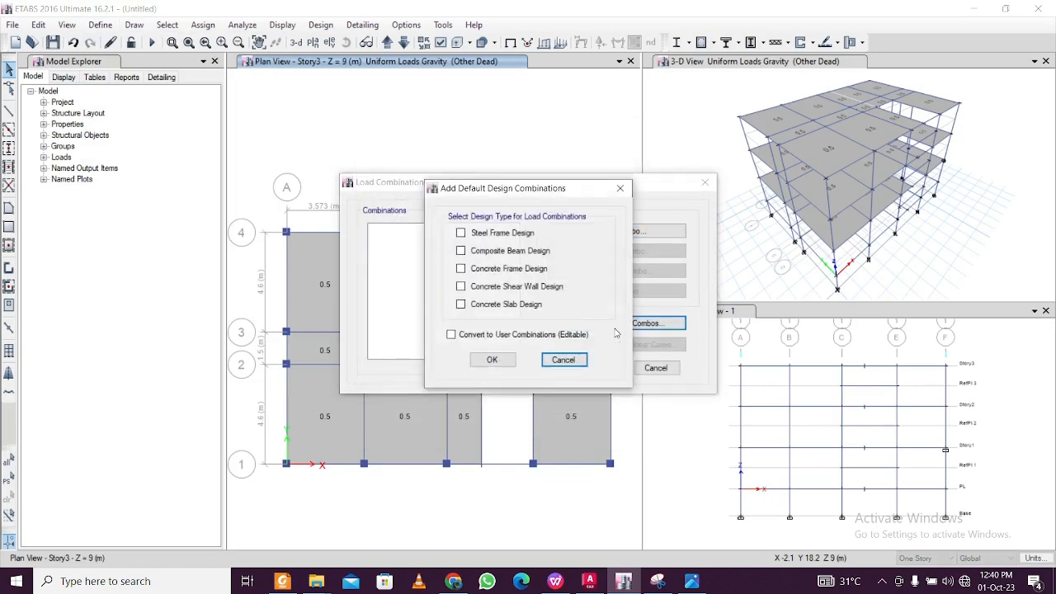
left_click(461, 269)
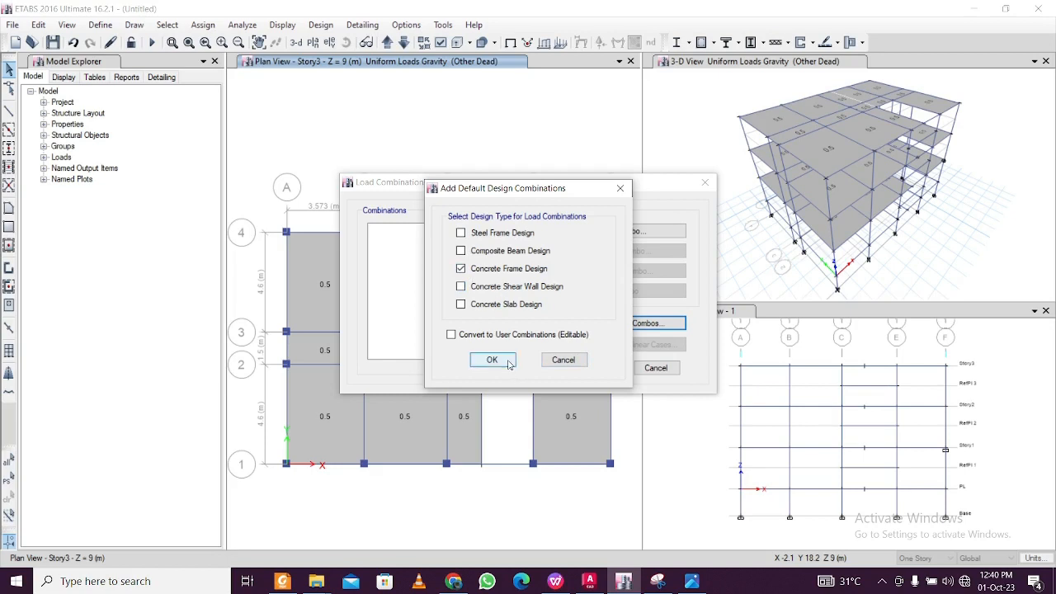
left_click(451, 335)
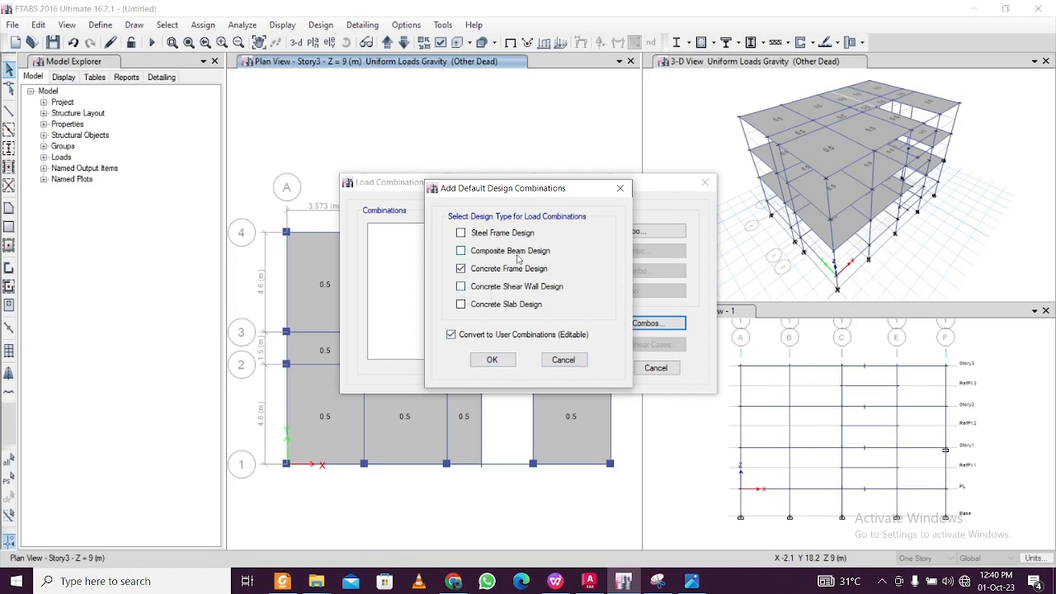
left_click(491, 359)
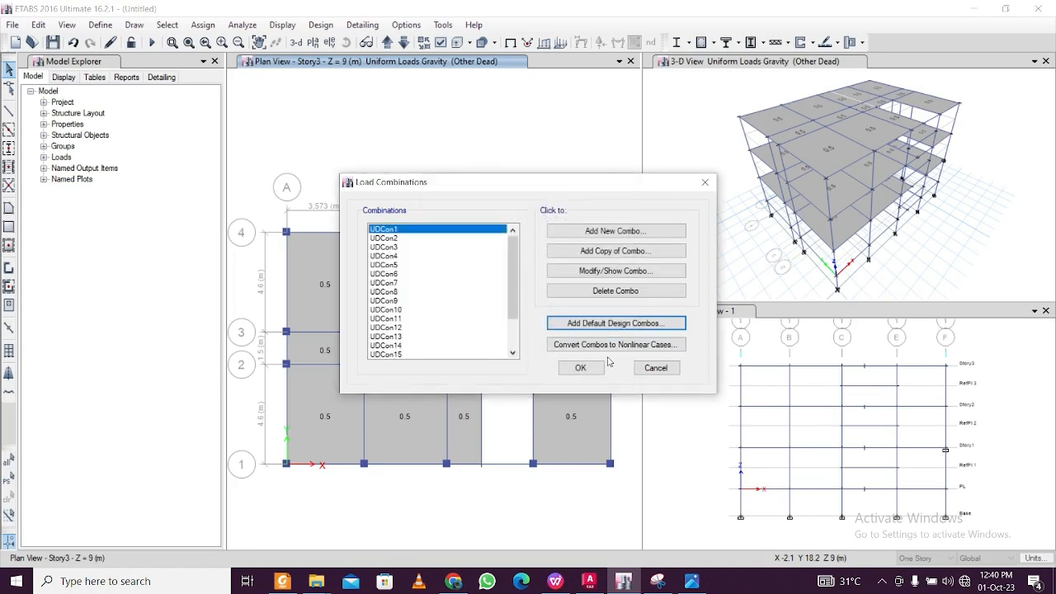
left_click(580, 368)
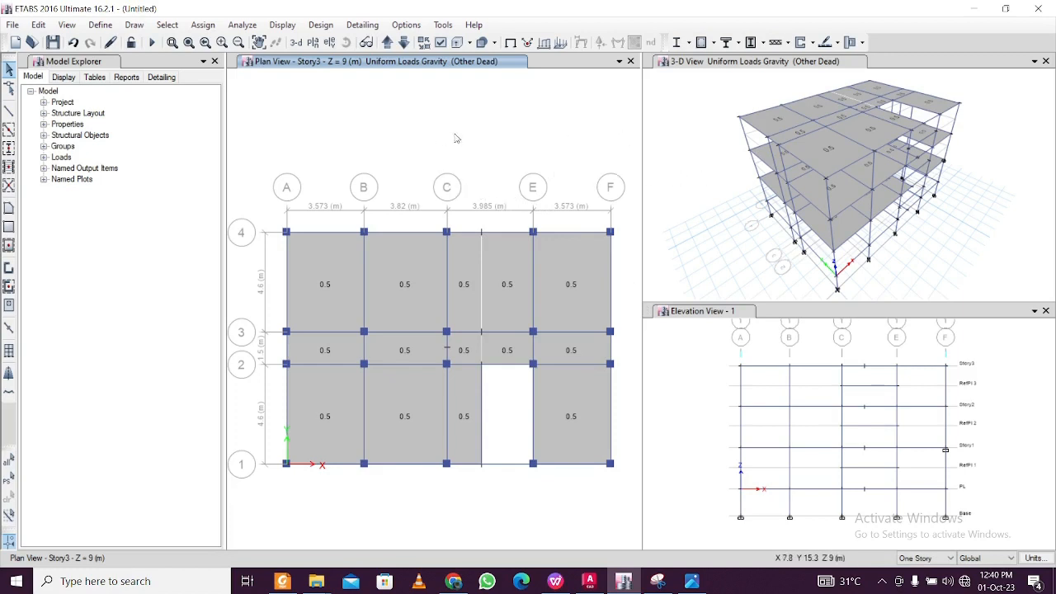
left_click(707, 67)
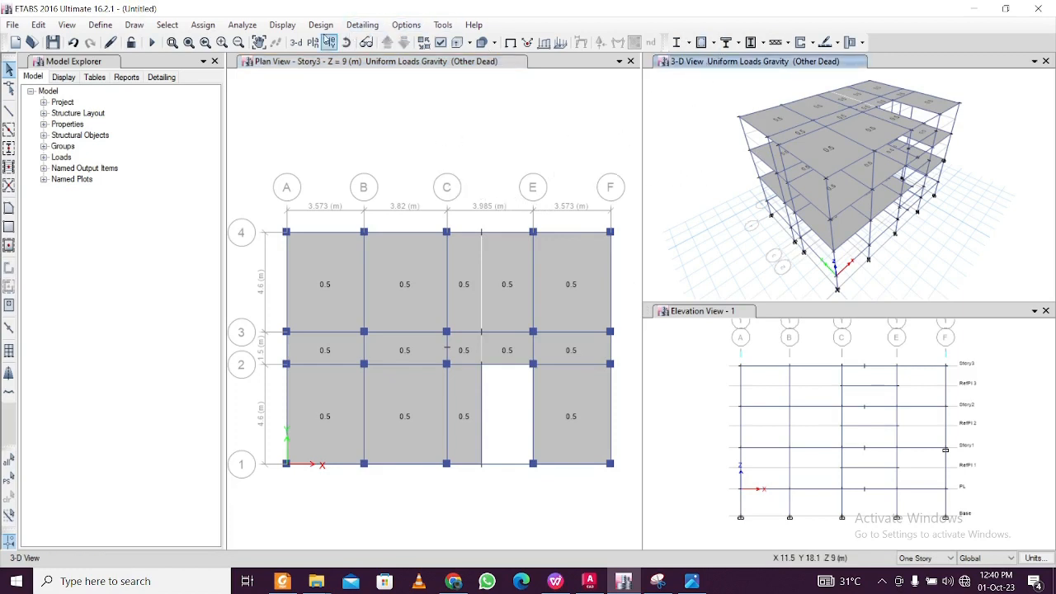
left_click(167, 25)
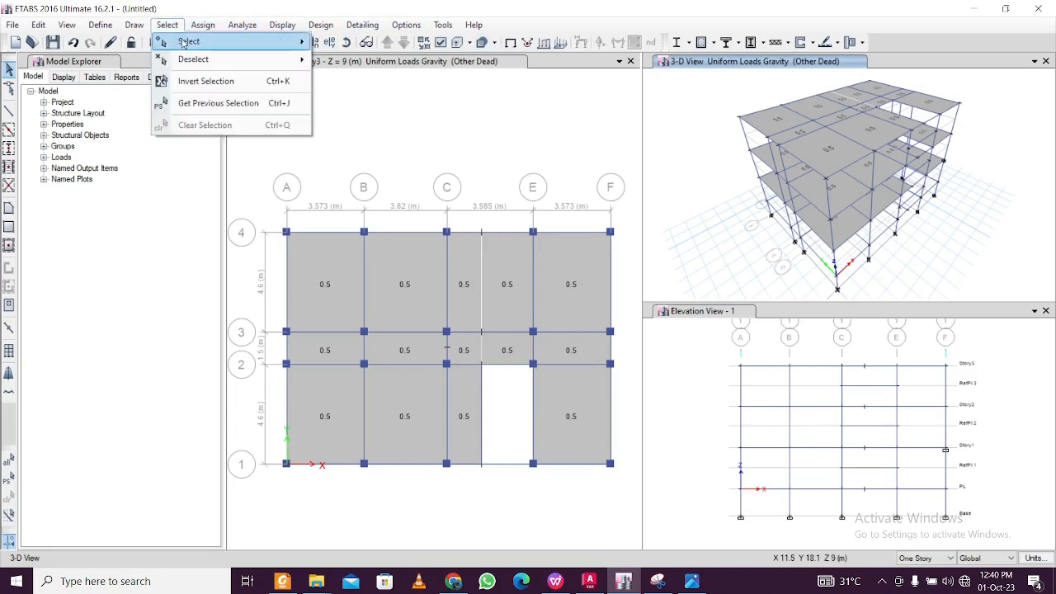
mouse_move(188, 42)
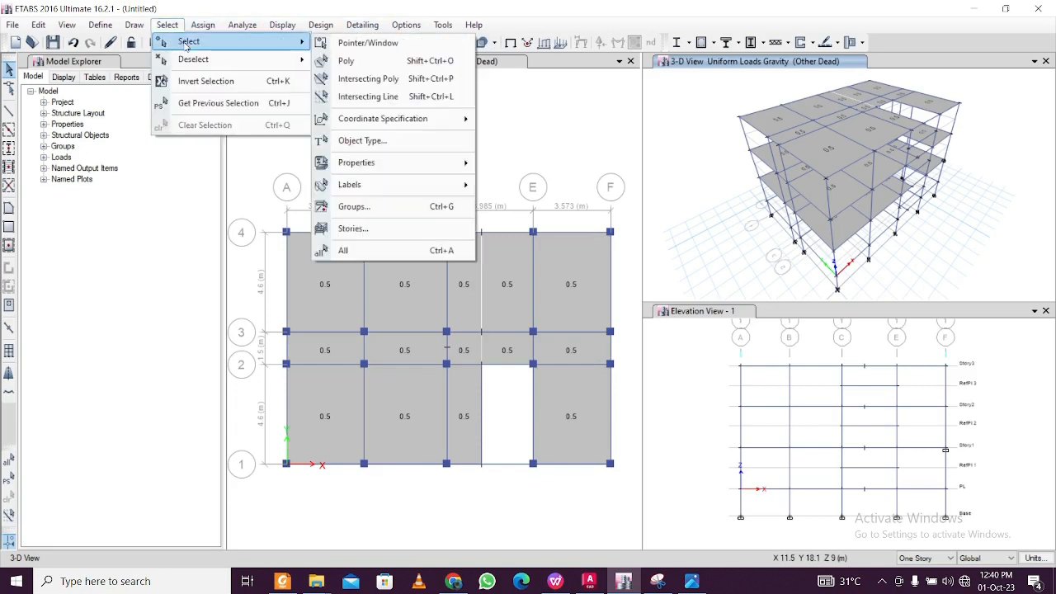
left_click(363, 140)
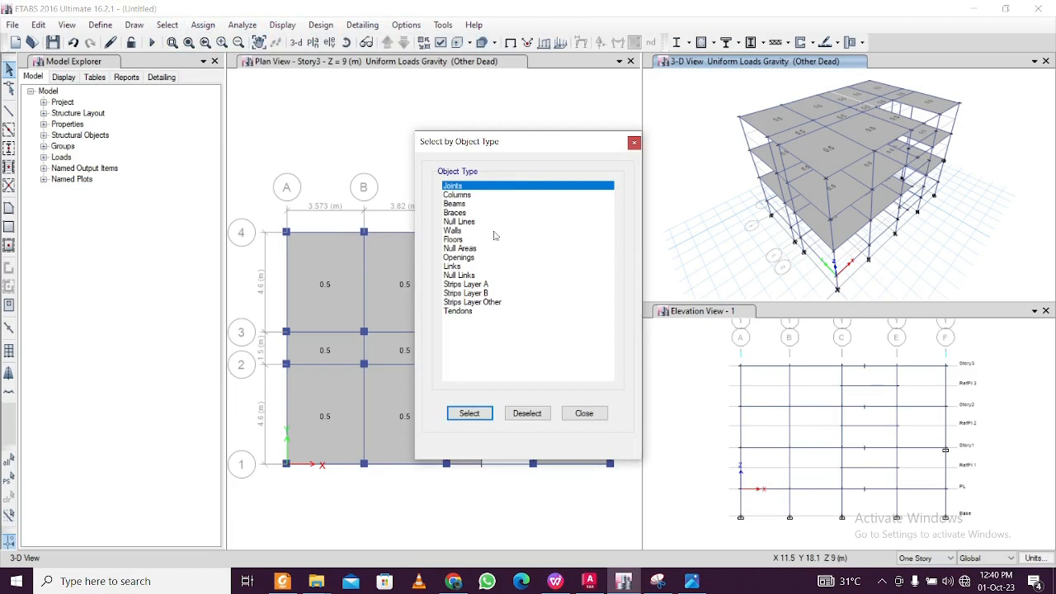
left_click(633, 142)
Select all slabs in the model that have the Slab 125 mm section property
left_click(166, 25)
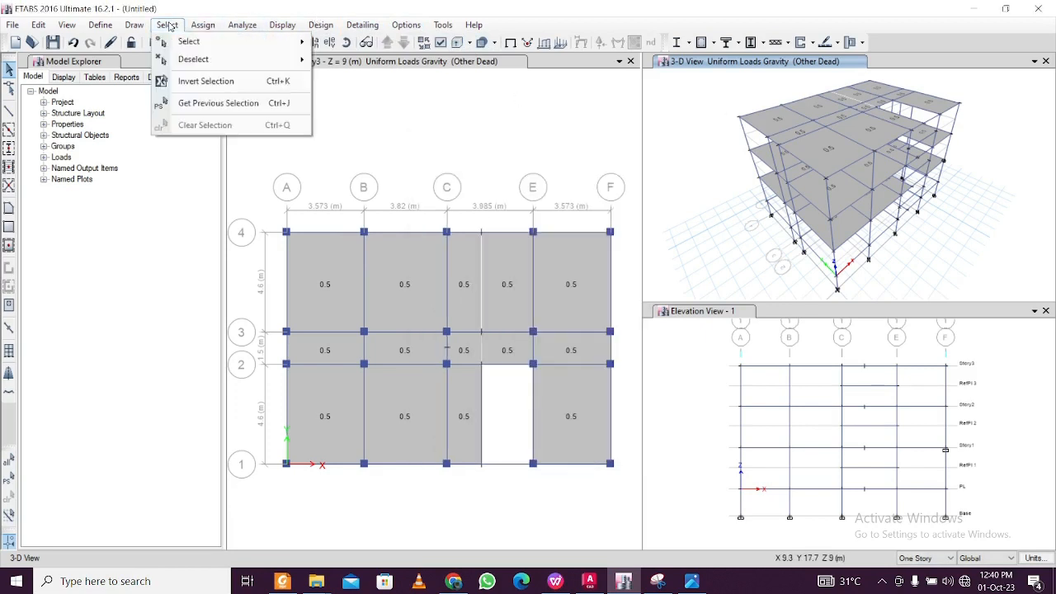
mouse_move(248, 42)
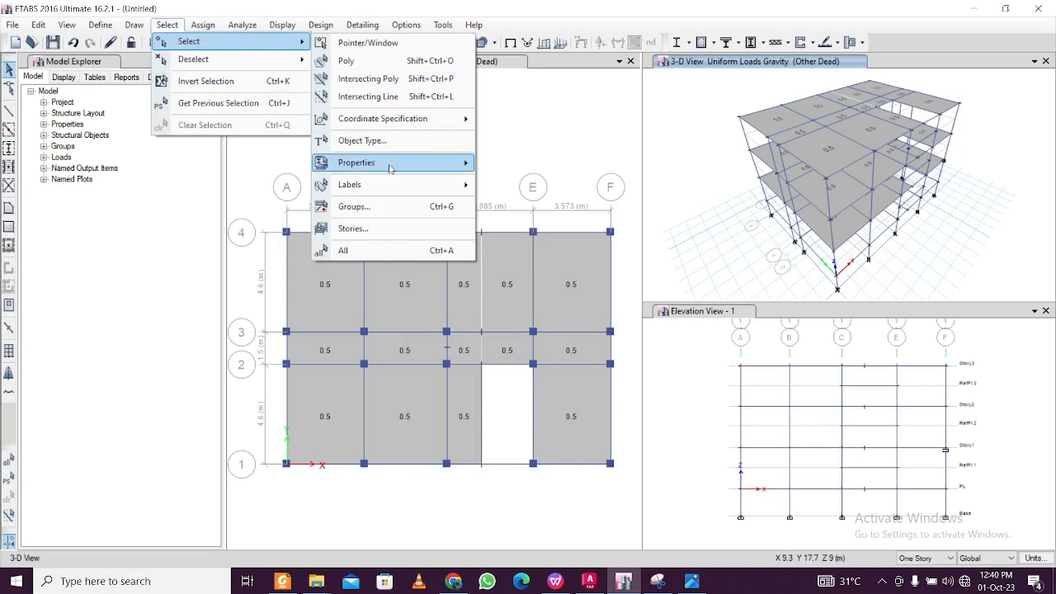
mouse_move(392, 164)
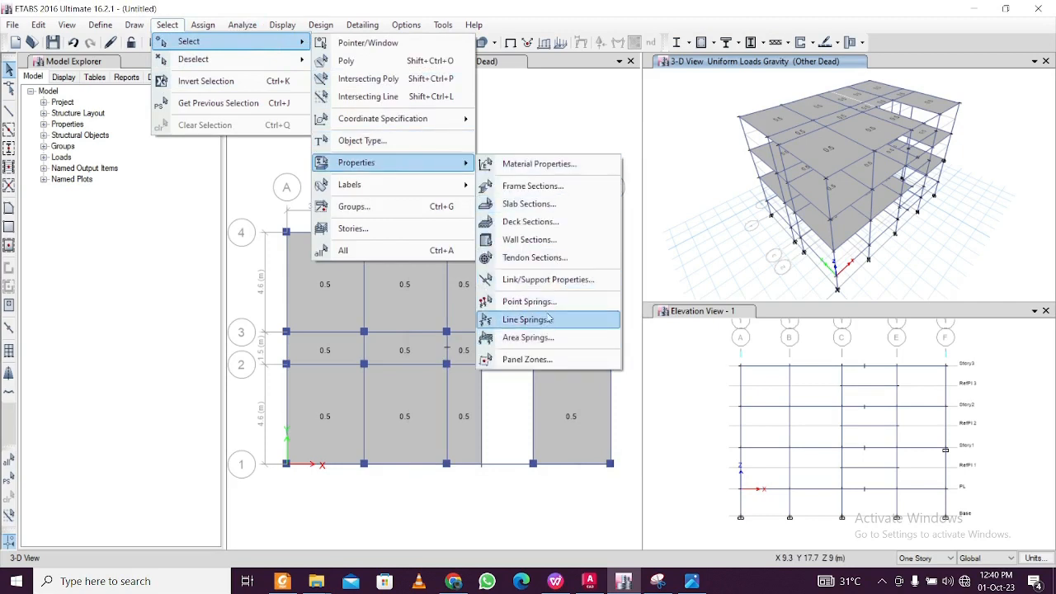
left_click(528, 203)
left_click(480, 205)
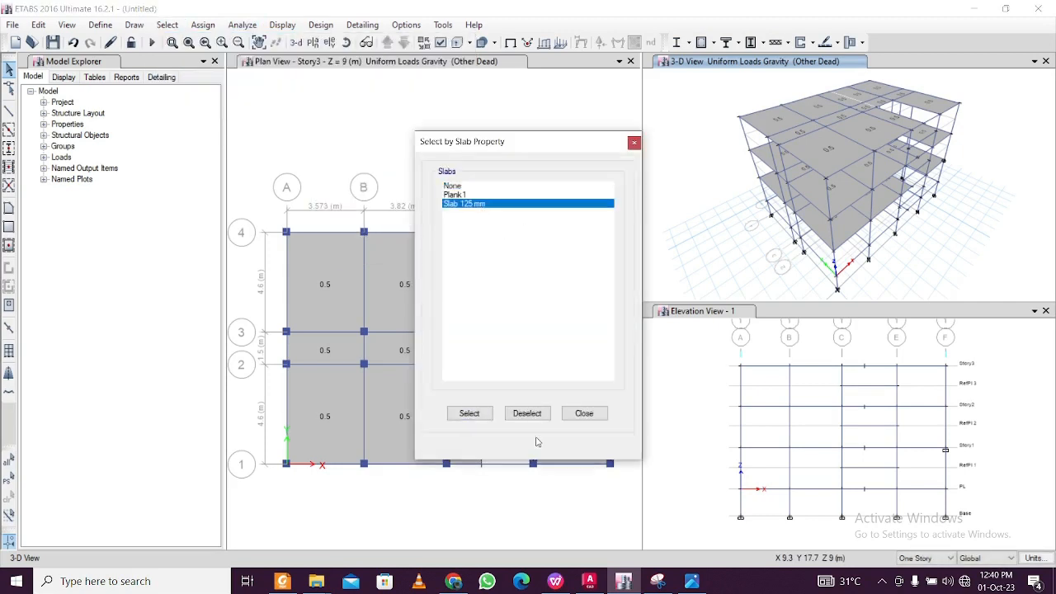
left_click(471, 414)
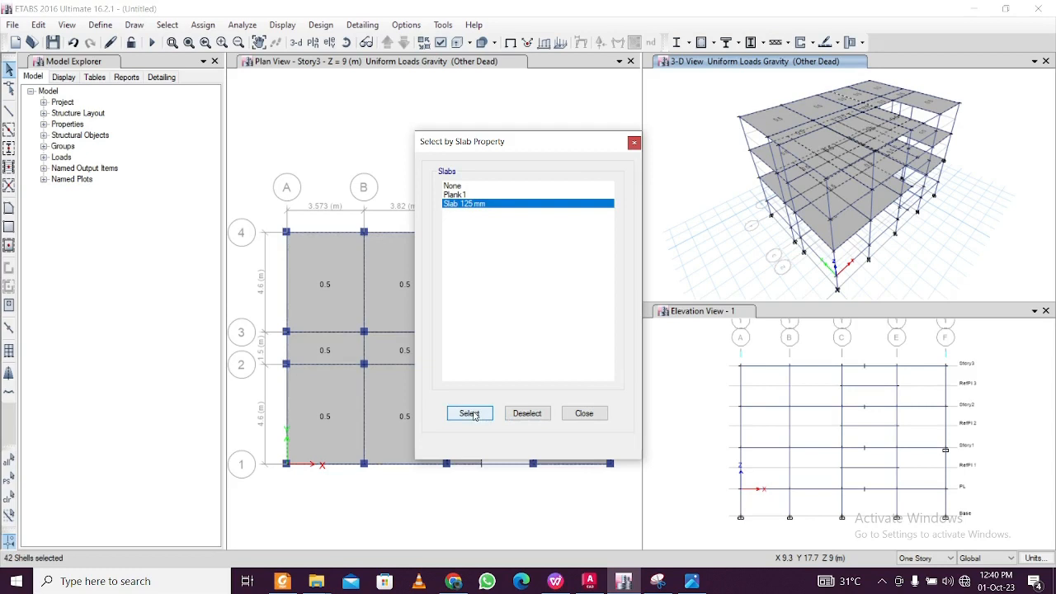
left_click(581, 417)
left_click(563, 160)
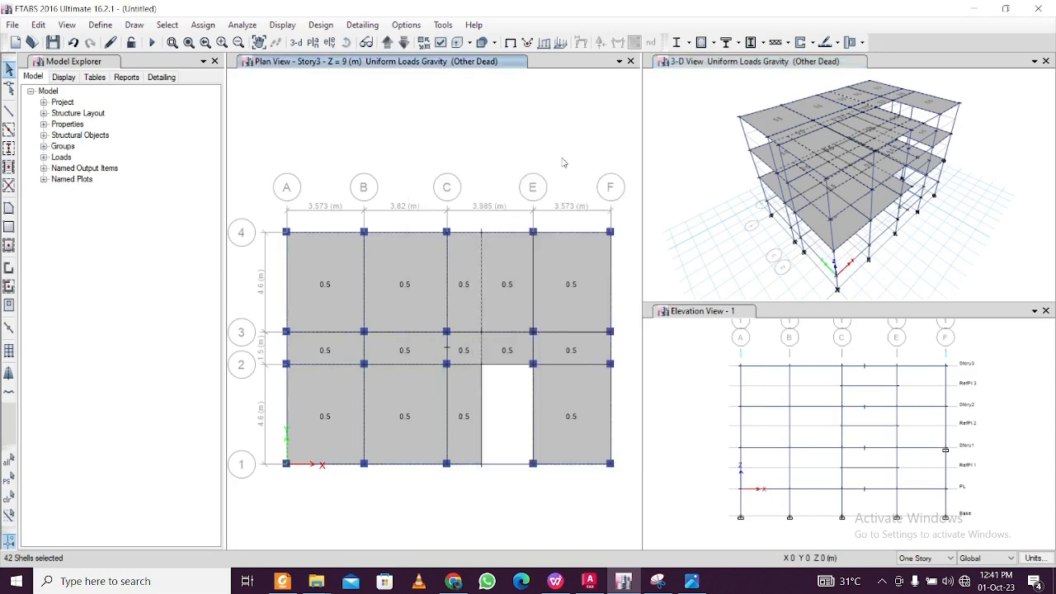
left_click(883, 582)
left_click(884, 583)
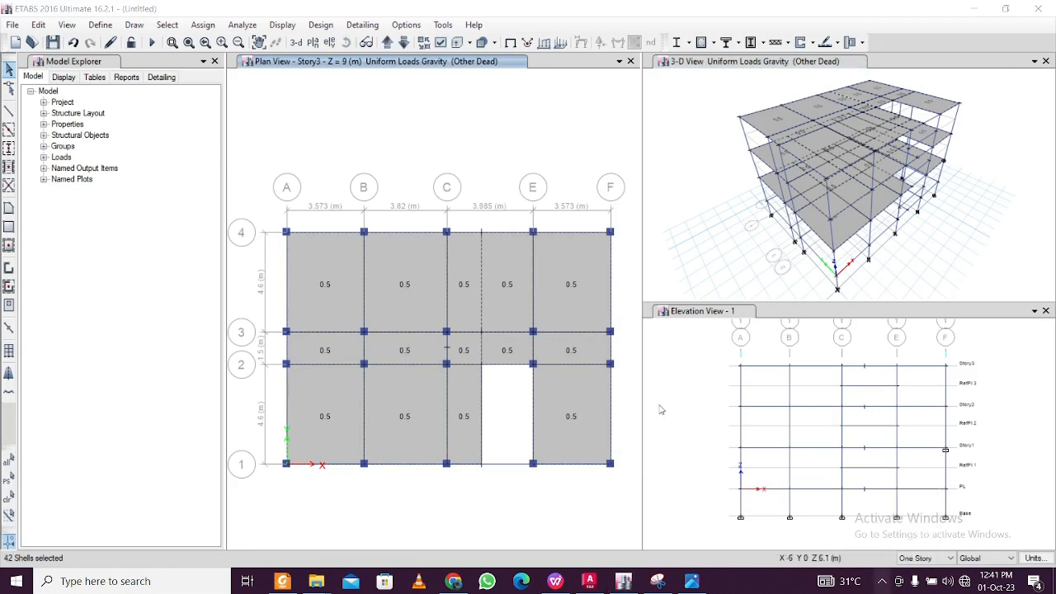
Assign the Default floor auto mesh option to the selected slabs, keeping added edge restraints where corners have restraints
left_click(208, 27)
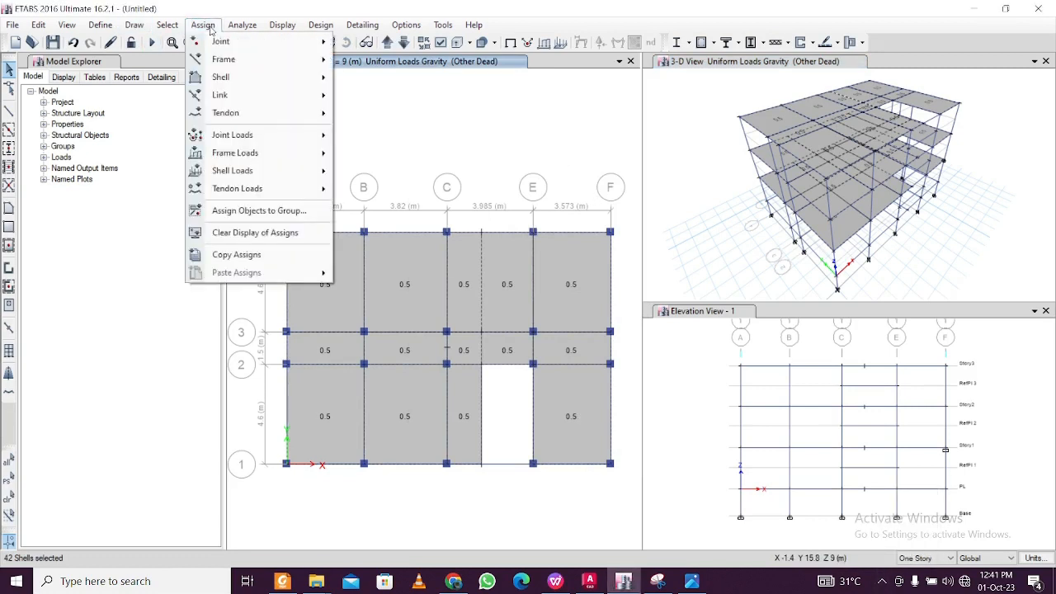
mouse_move(240, 79)
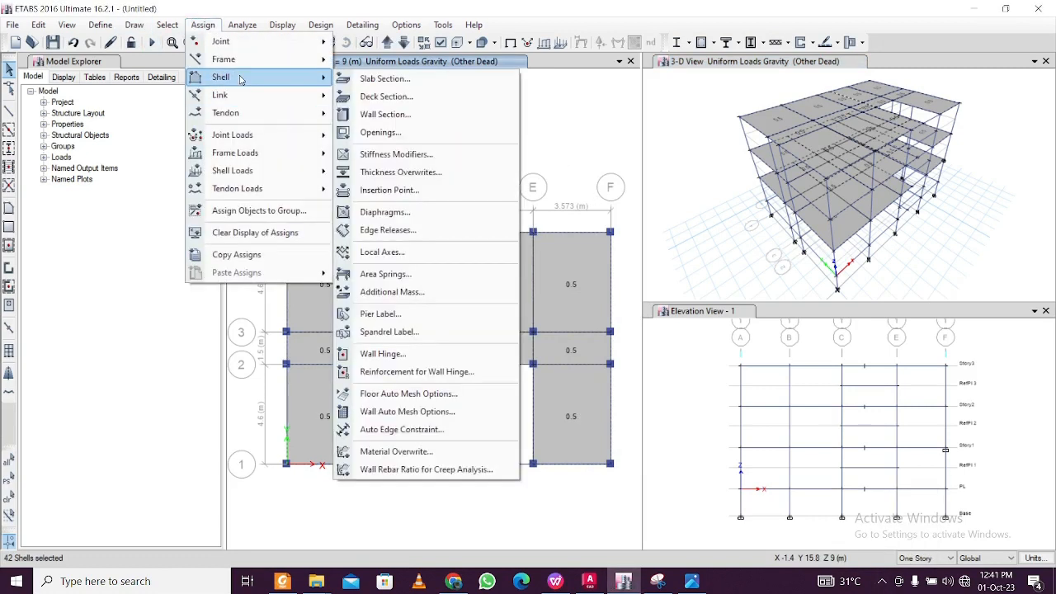
left_click(445, 398)
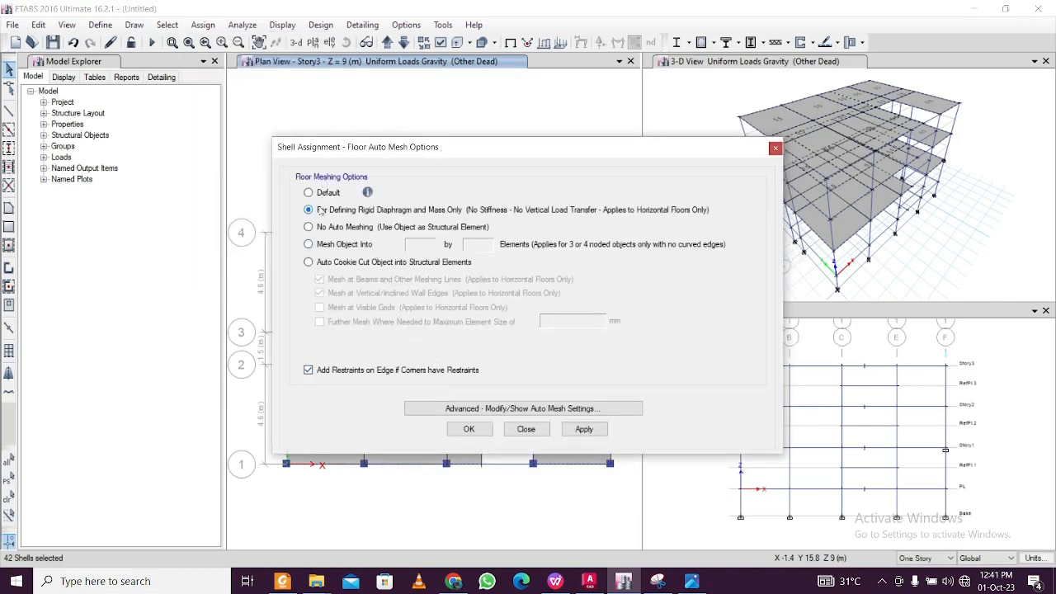
left_click(330, 245)
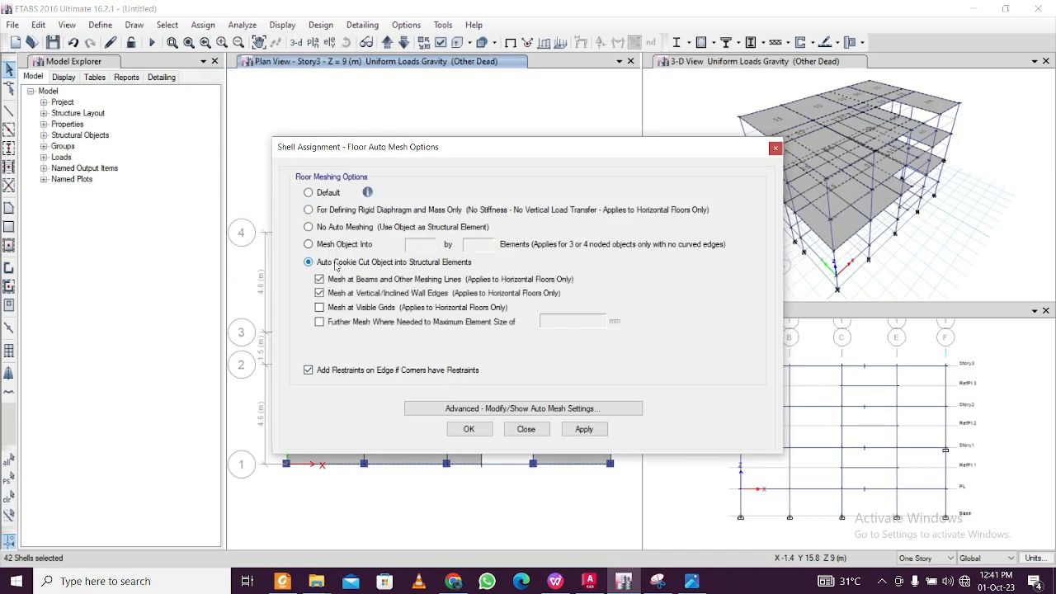
left_click(328, 195)
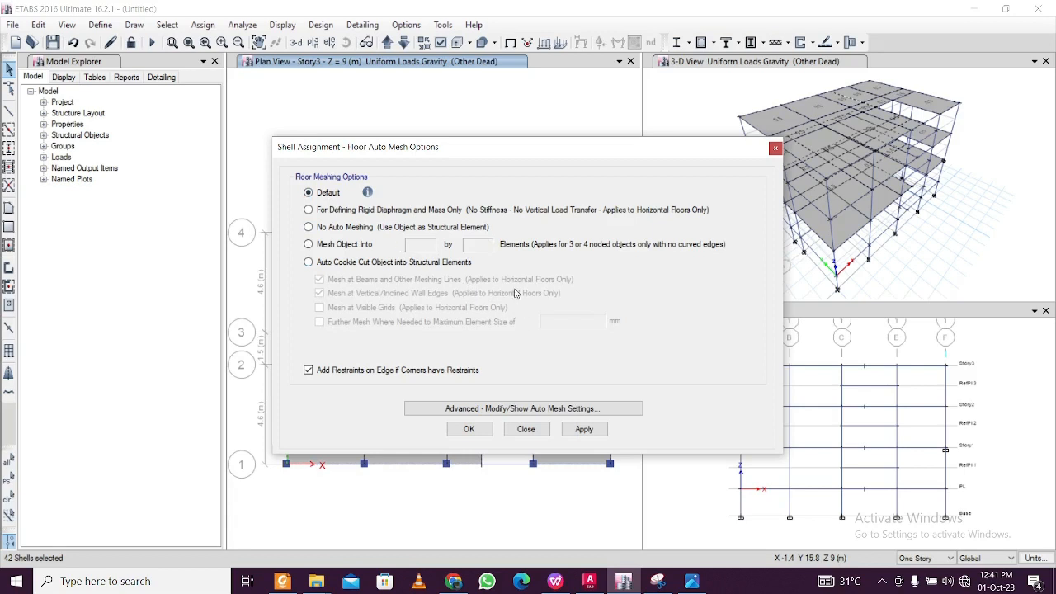
left_click(882, 581)
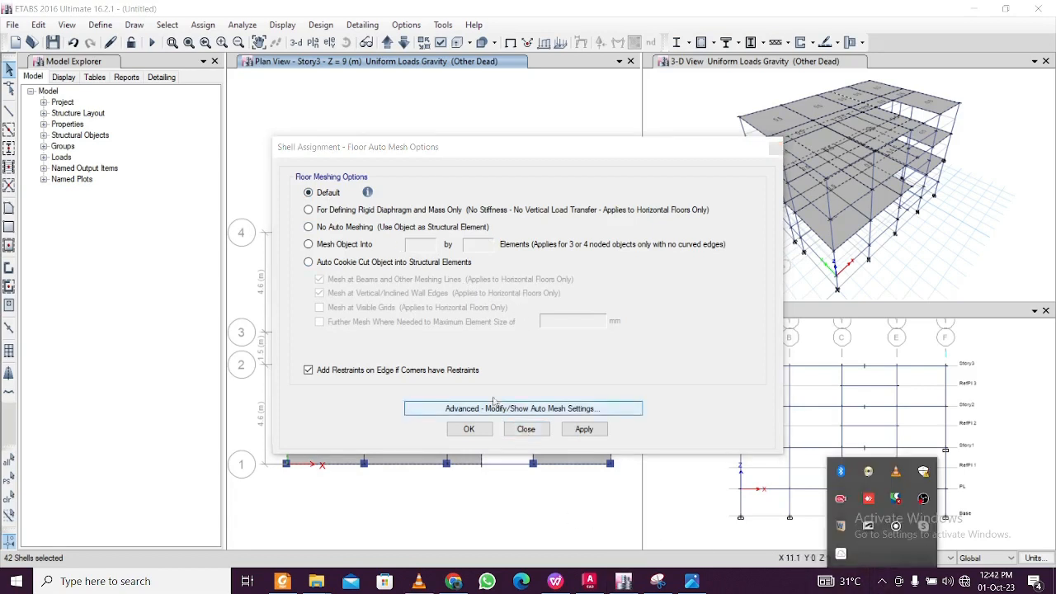
left_click(584, 429)
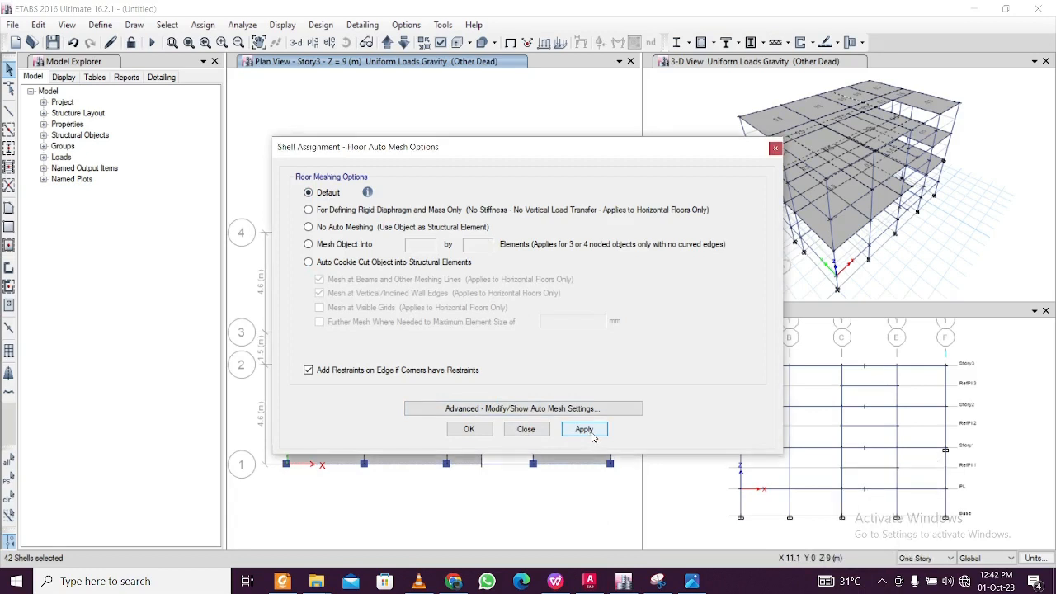
left_click(468, 430)
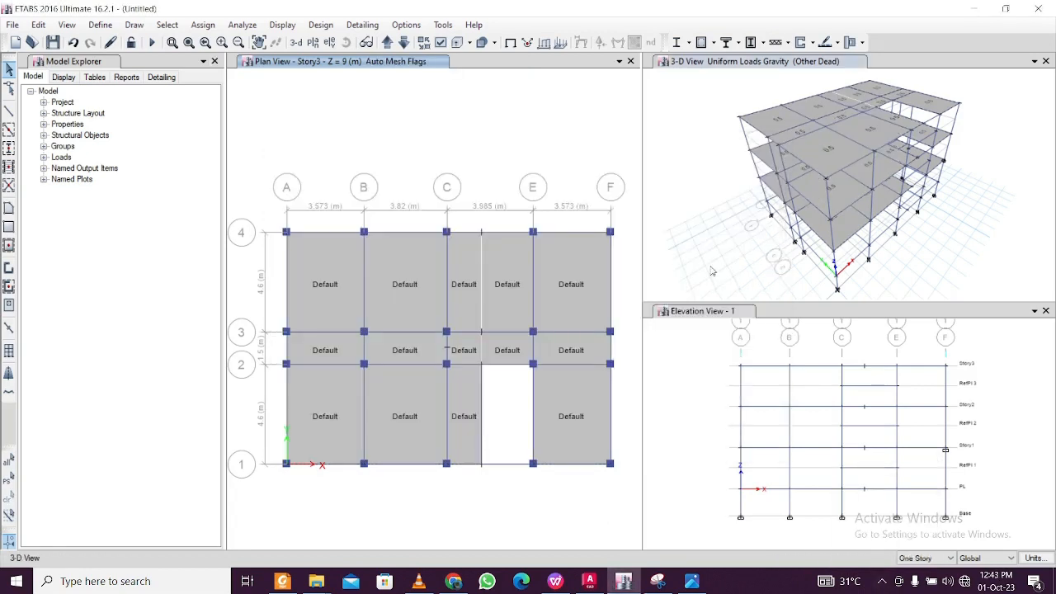
Show the shell analysis mesh on the floors in the 3-D view only
left_click(717, 94)
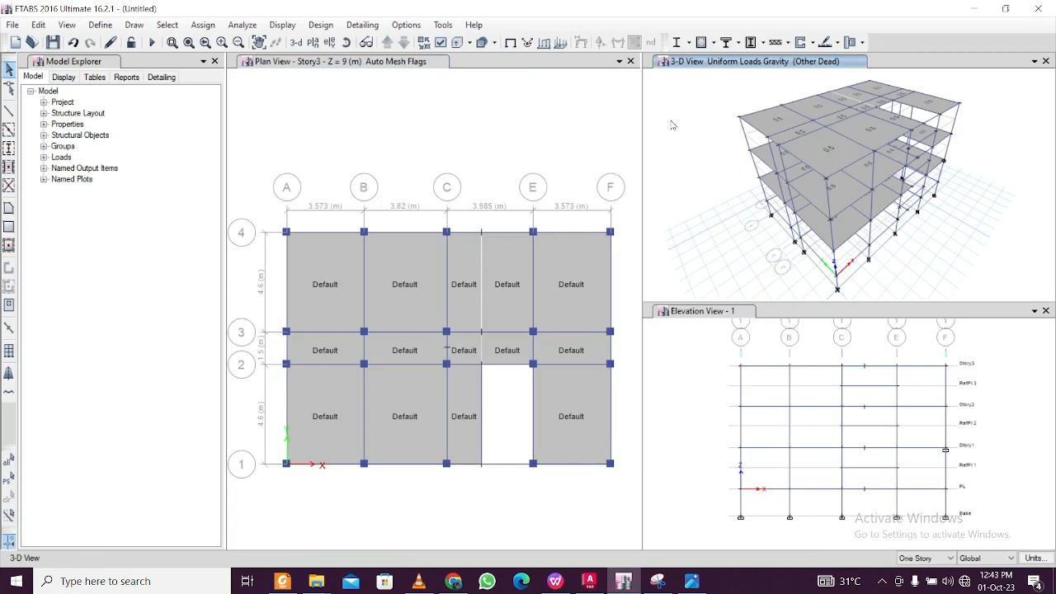
left_click(441, 43)
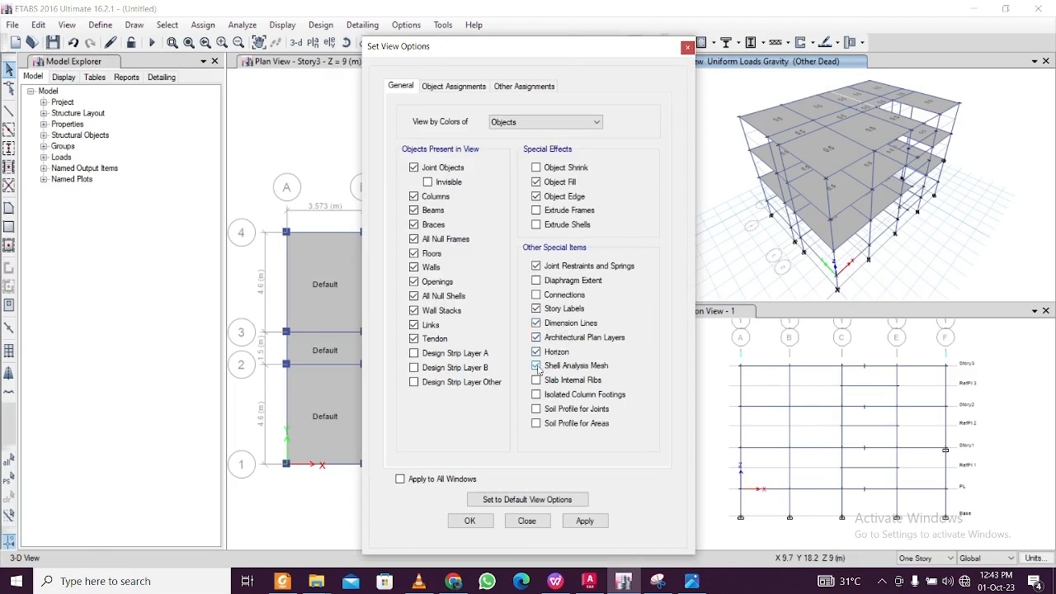
left_click(536, 366)
left_click(583, 520)
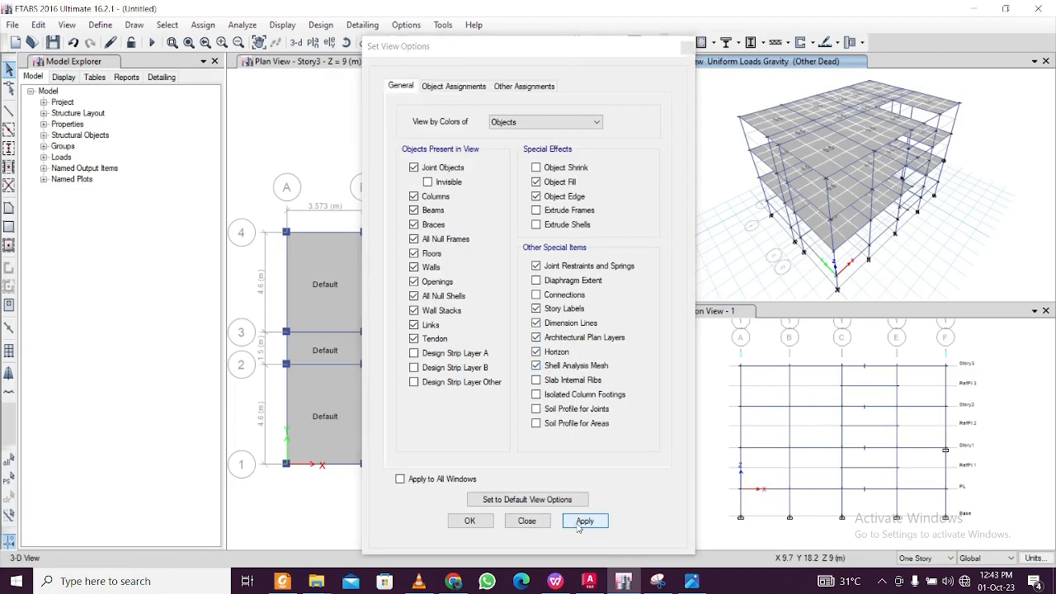
left_click(685, 50)
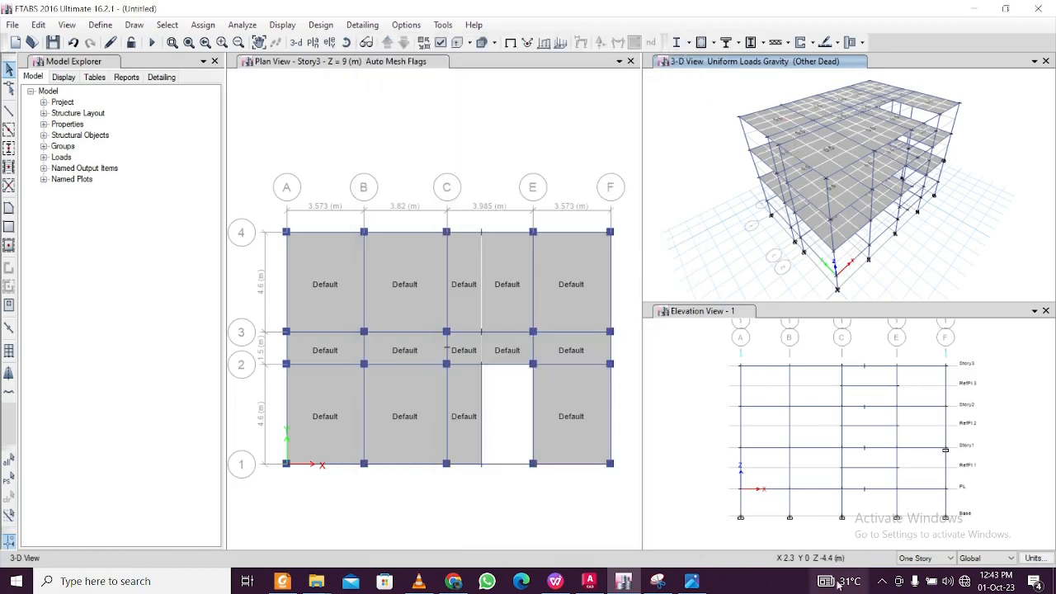
left_click(881, 583)
left_click(881, 583)
left_click(881, 582)
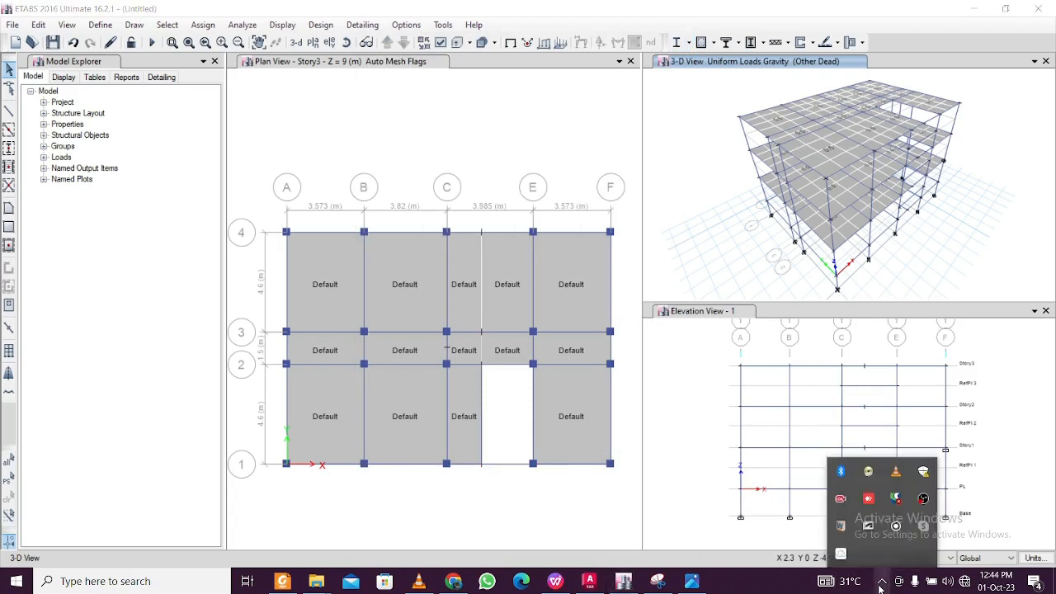
left_click(702, 400)
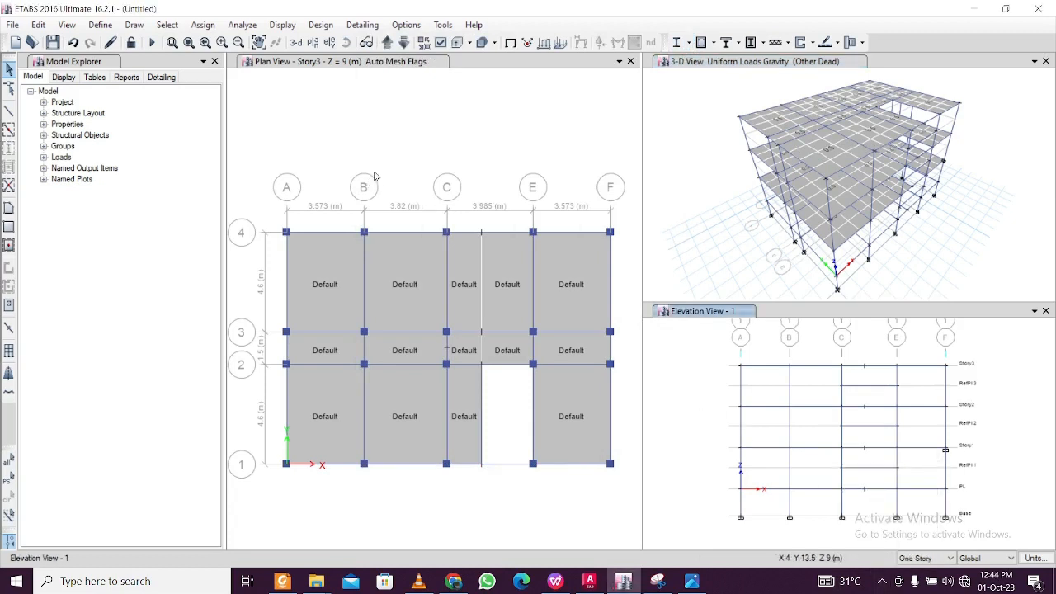
Select all columns and beams in the model by object type
left_click(715, 64)
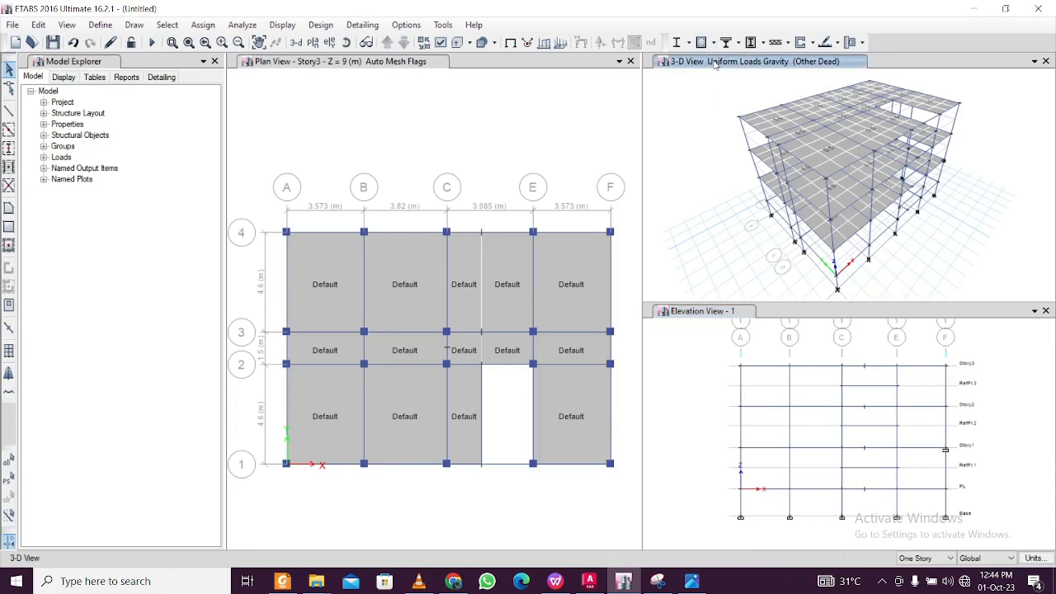
left_click(176, 27)
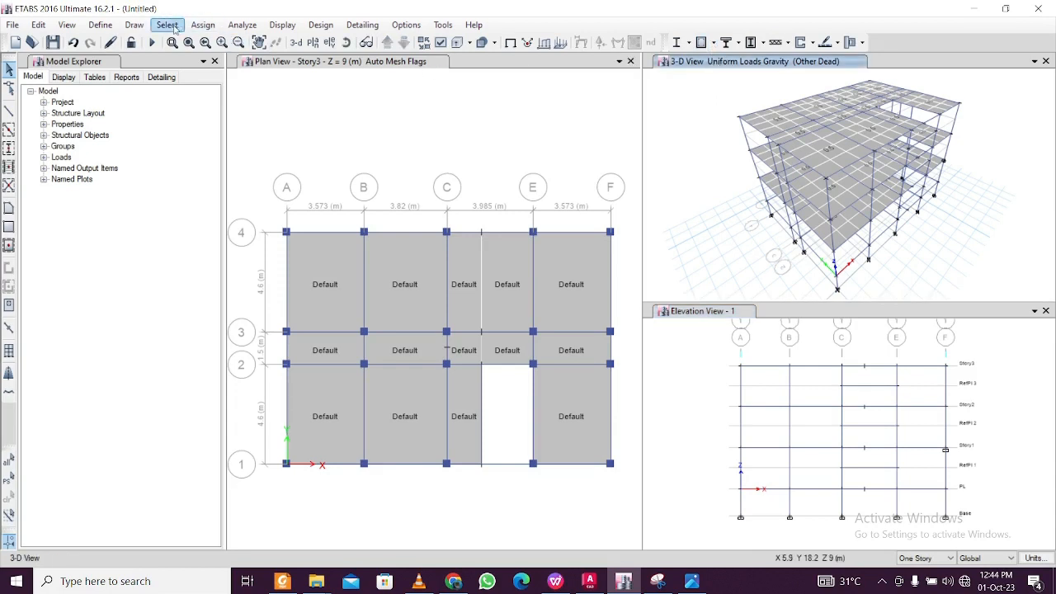
mouse_move(200, 47)
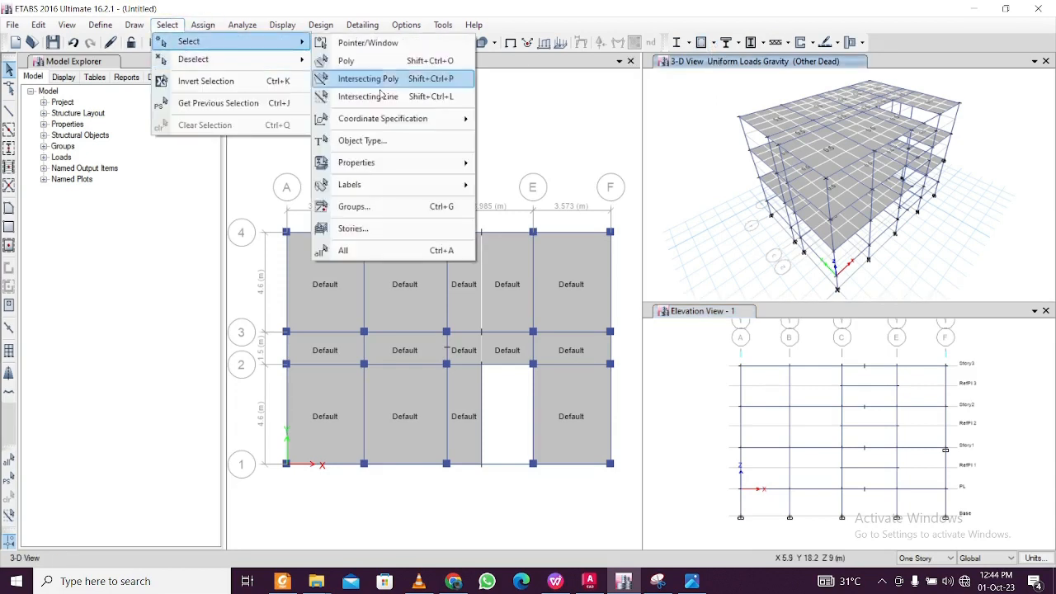
left_click(417, 146)
left_click(481, 203)
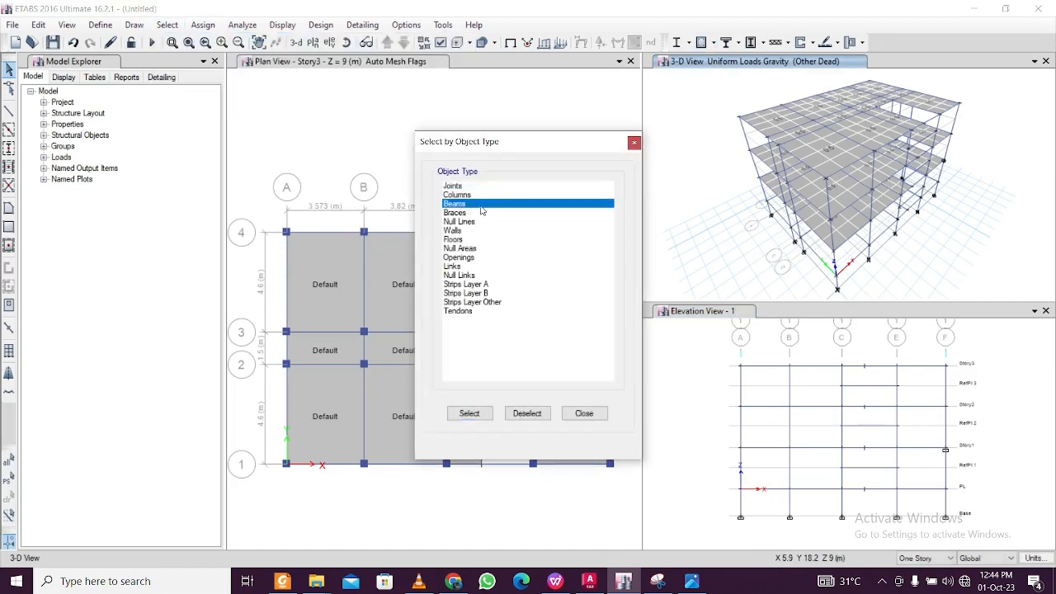
left_click(482, 194, "ctrl")
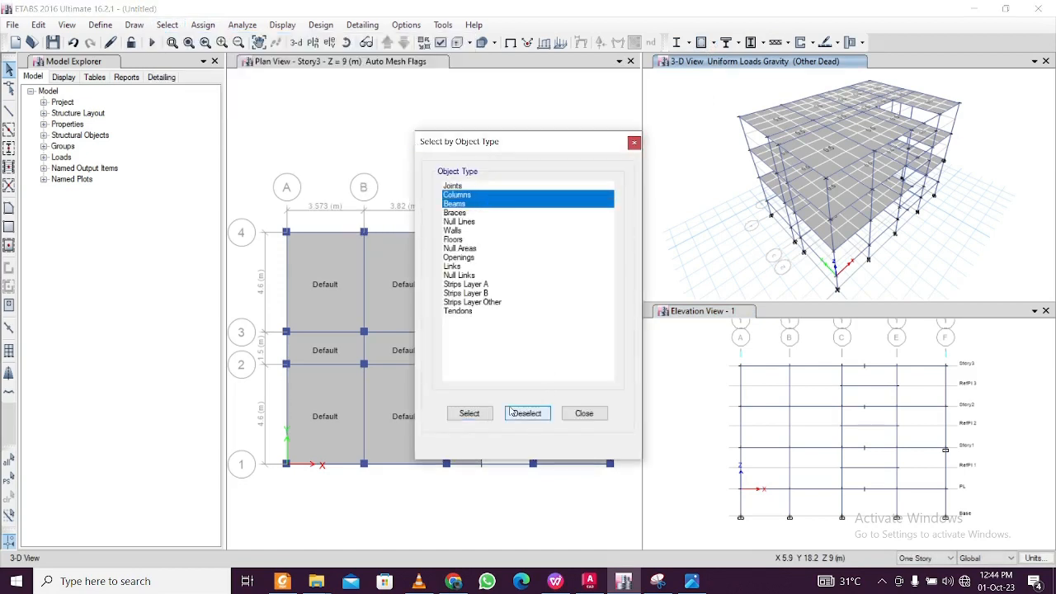
left_click(469, 415)
left_click(584, 414)
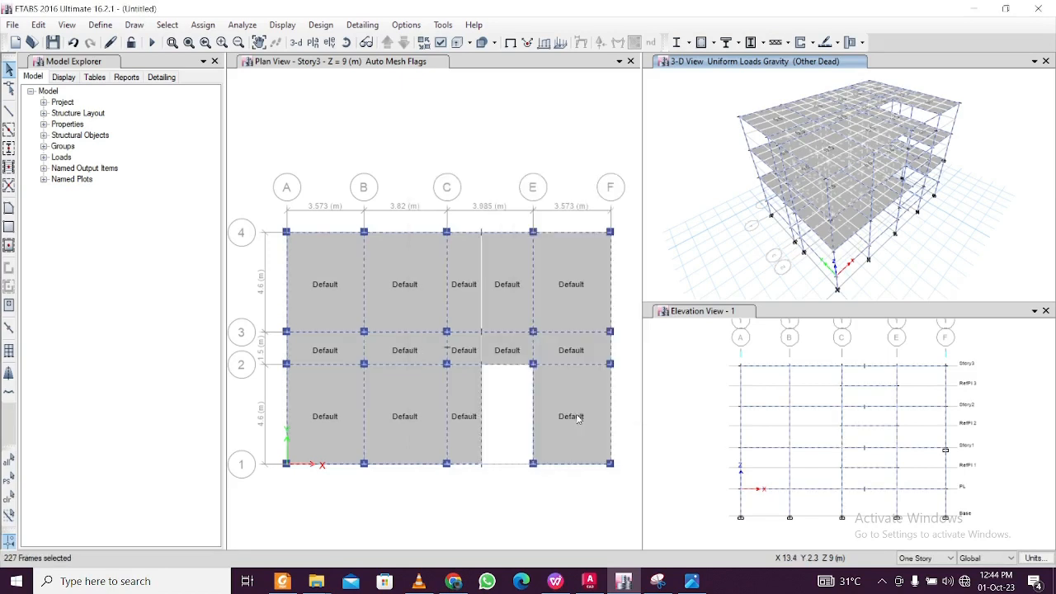
left_click(882, 582)
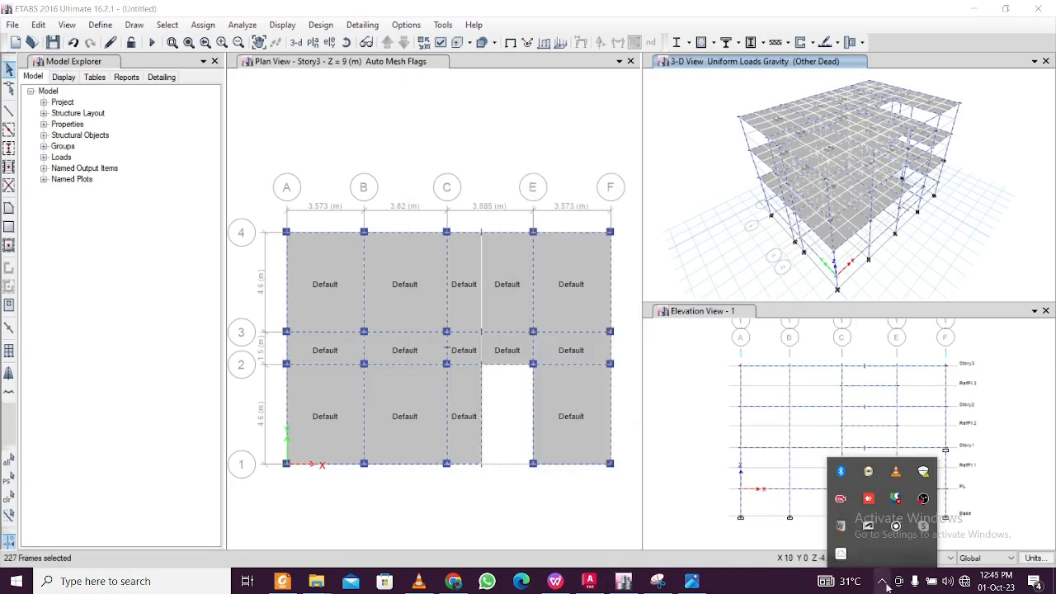
left_click(590, 517)
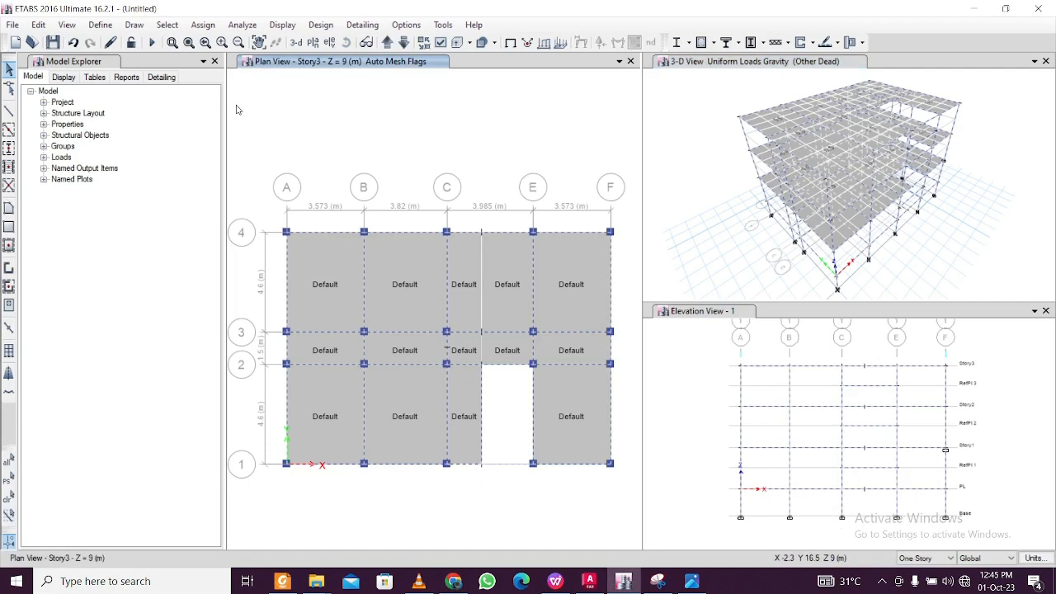
Assign the Auto Mesh at Intermediate Joints frame meshing option to the selected columns and beams
left_click(203, 24)
mouse_move(226, 61)
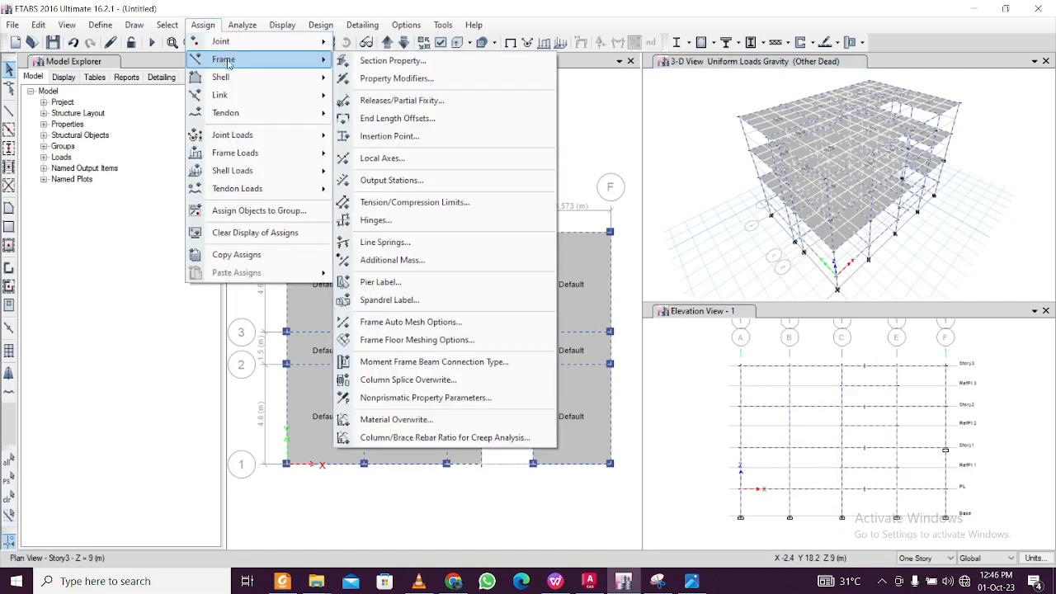
left_click(499, 323)
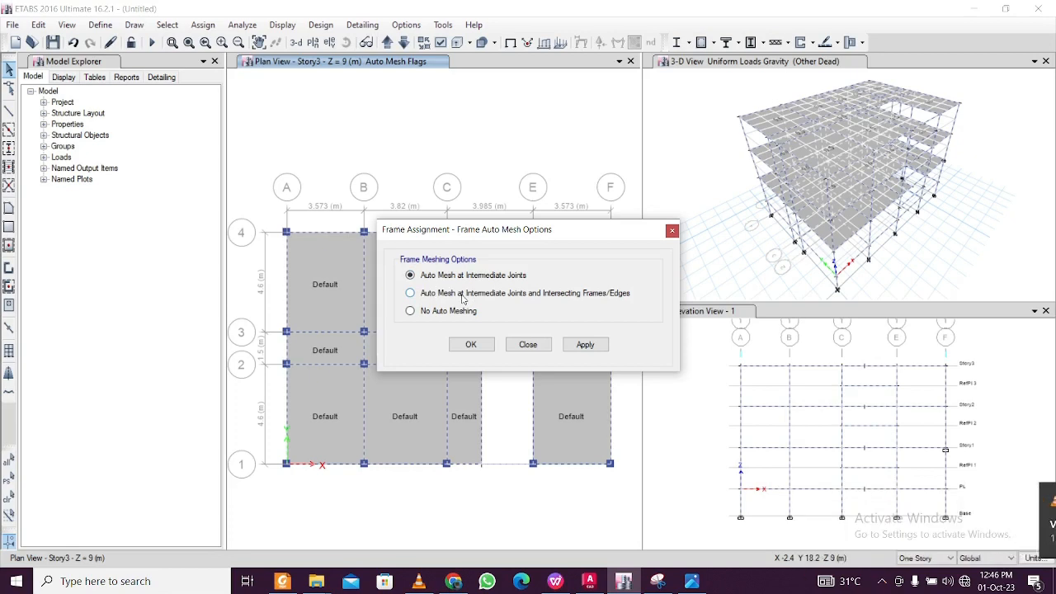
left_click(579, 344)
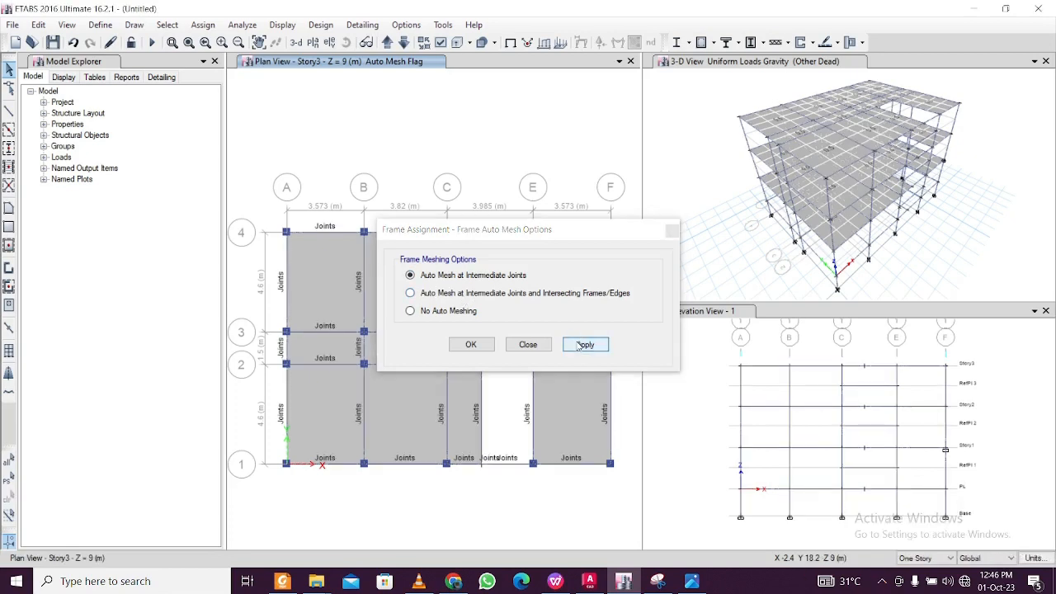
left_click(673, 232)
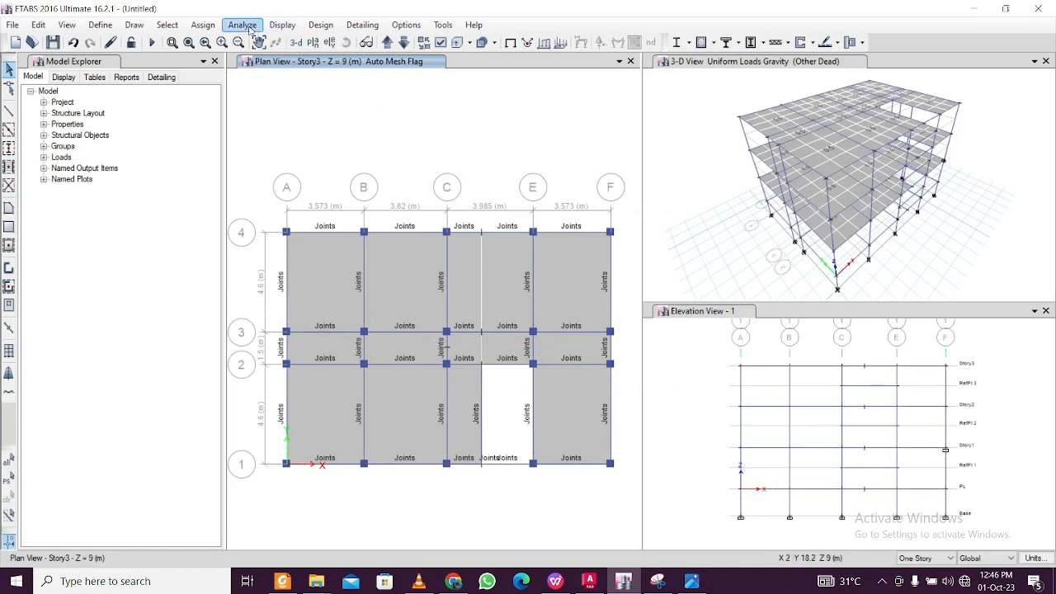
Restore the previous column and beam selection and assign the frame floor meshing option that includes the selected frame objects in the mesh
left_click(207, 24)
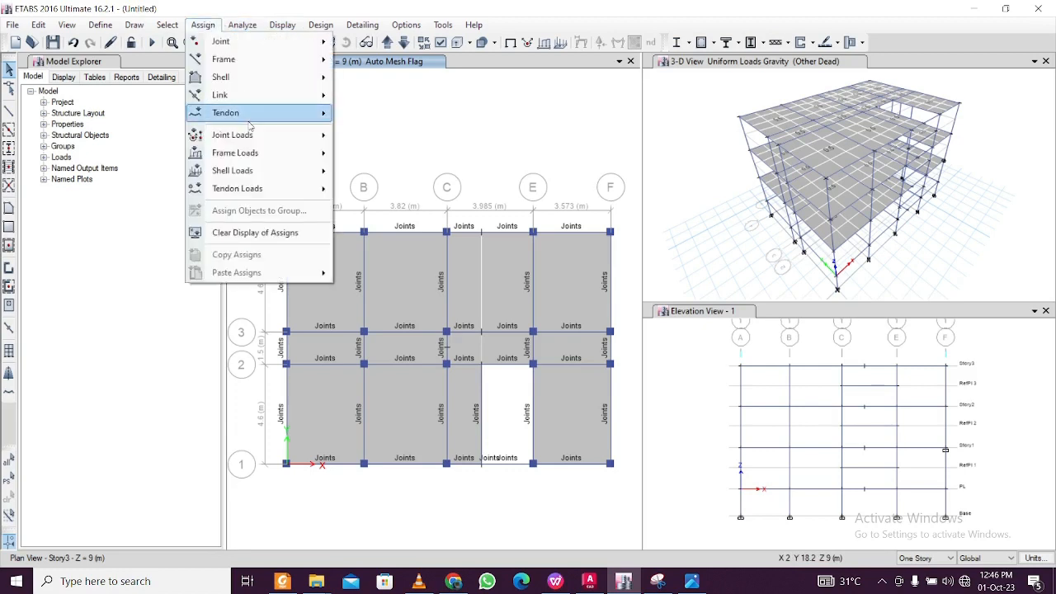
mouse_move(261, 64)
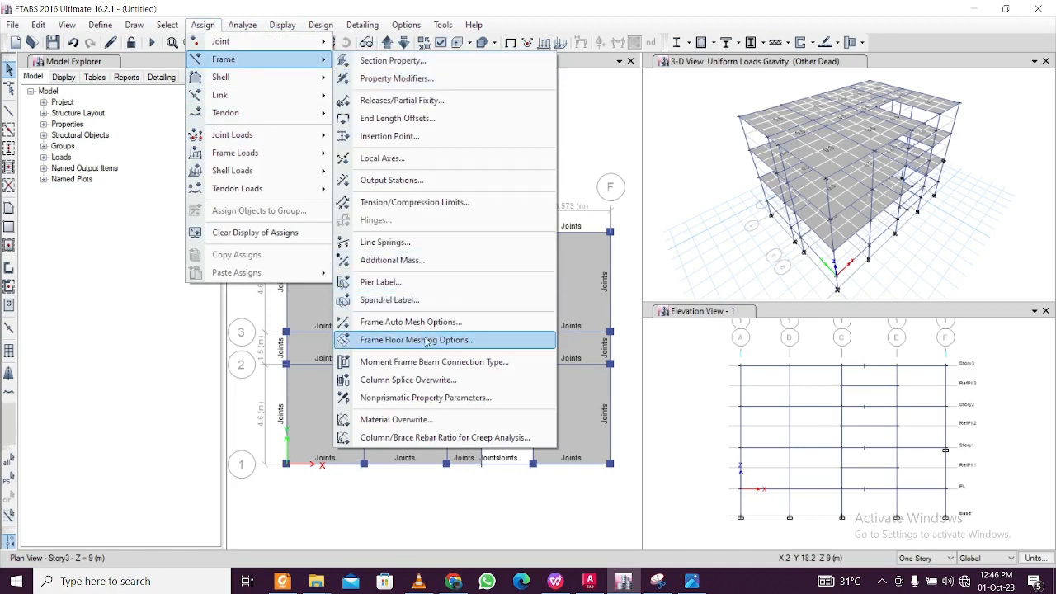
left_click(427, 341)
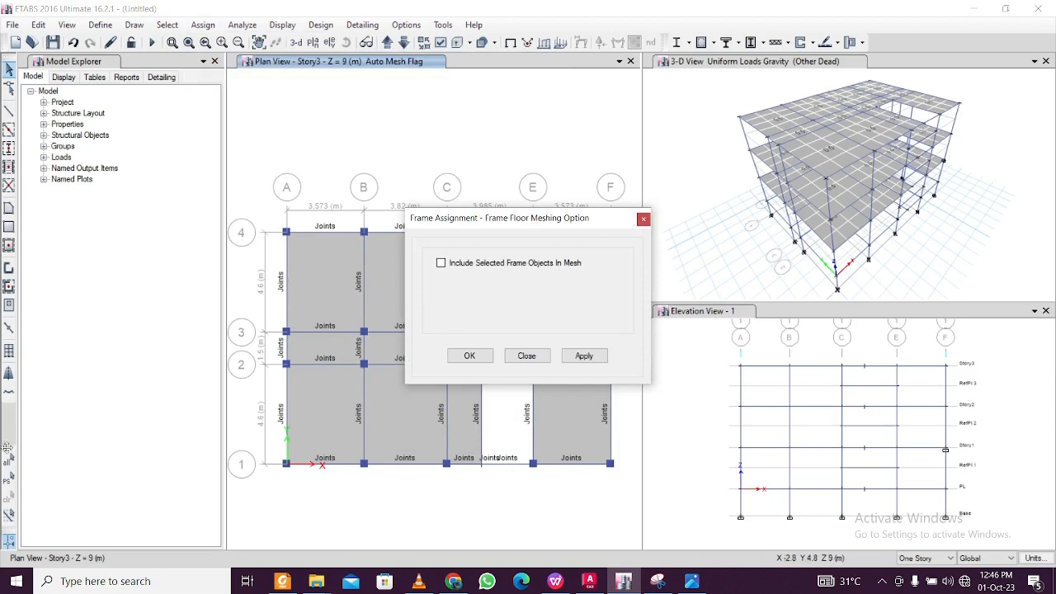
left_click(11, 481)
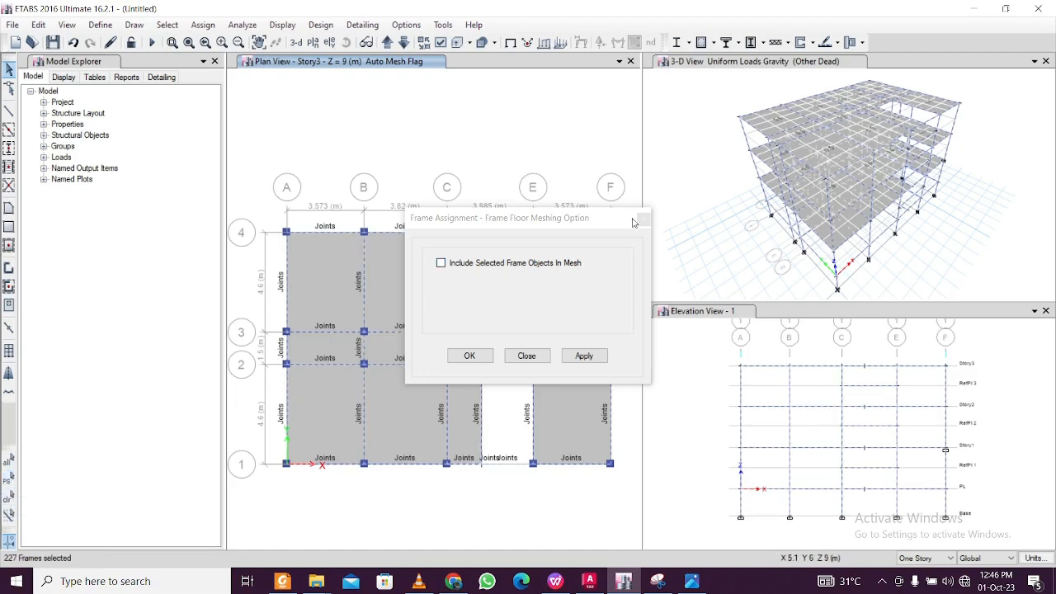
left_click(583, 219)
left_click(440, 263)
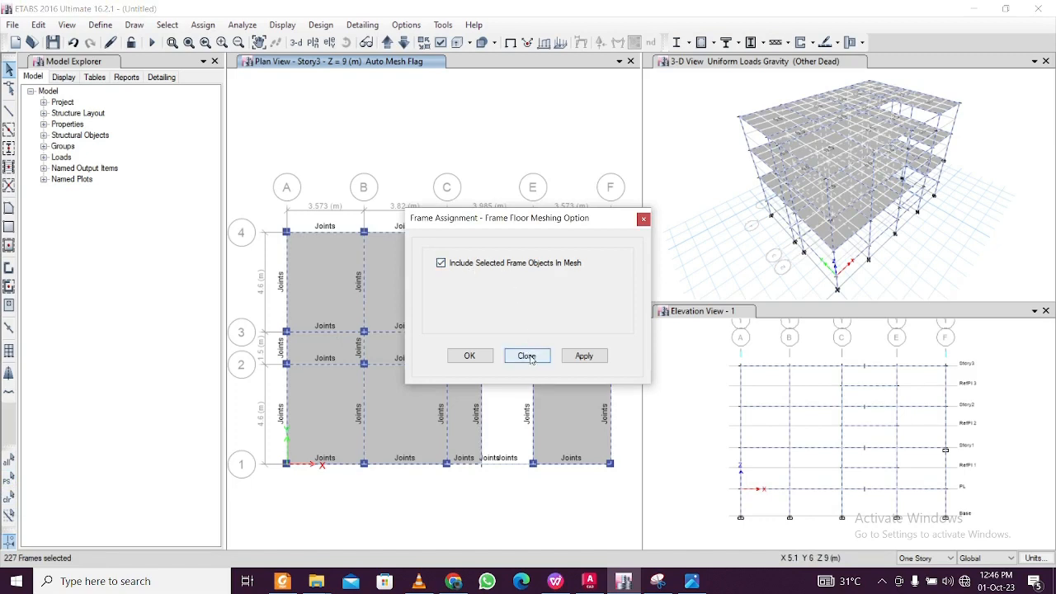
left_click(584, 356)
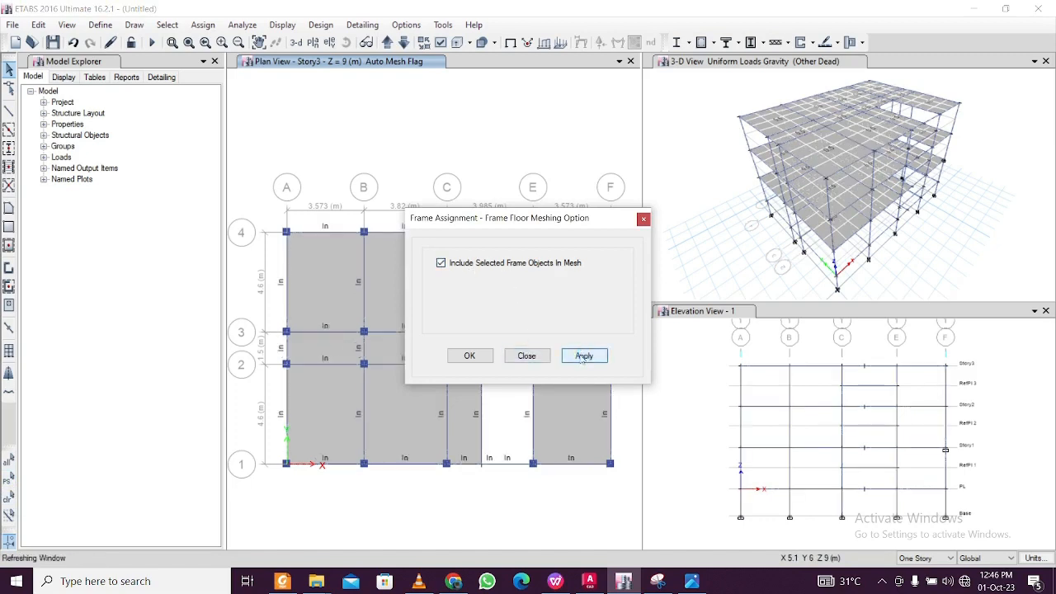
left_click(468, 355)
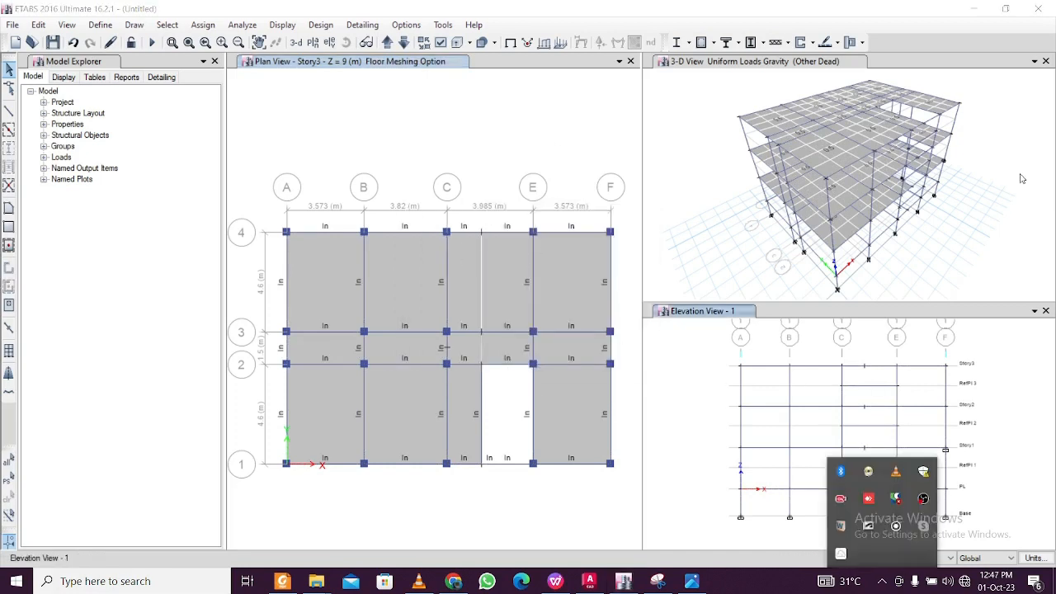
Check the model with all joint, frame, shell, meshing, loading and duplicate self mass checks enabled, without the fix options, and read the report
left_click(538, 143)
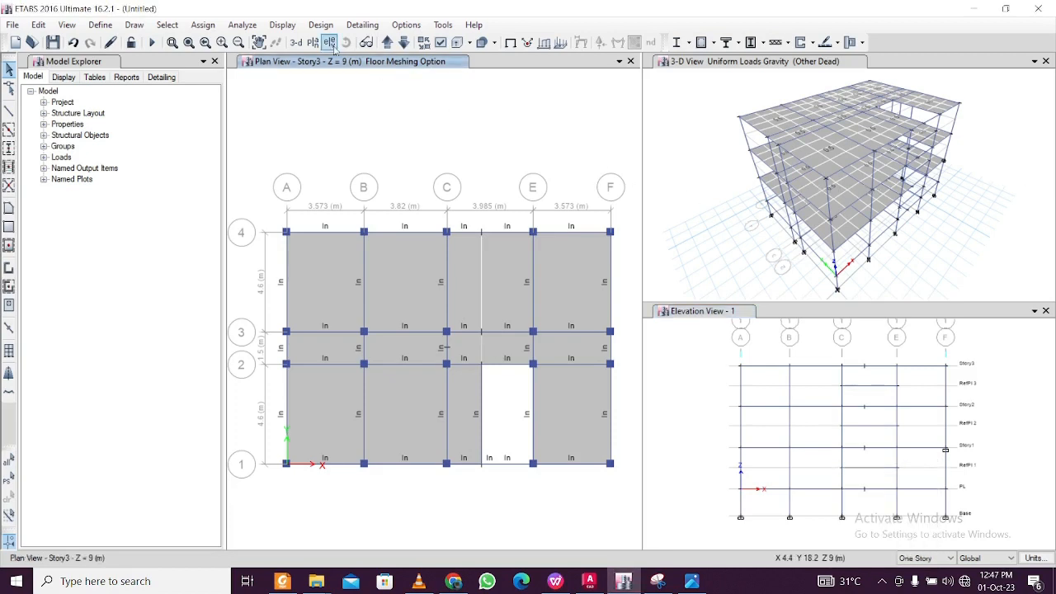
left_click(240, 27)
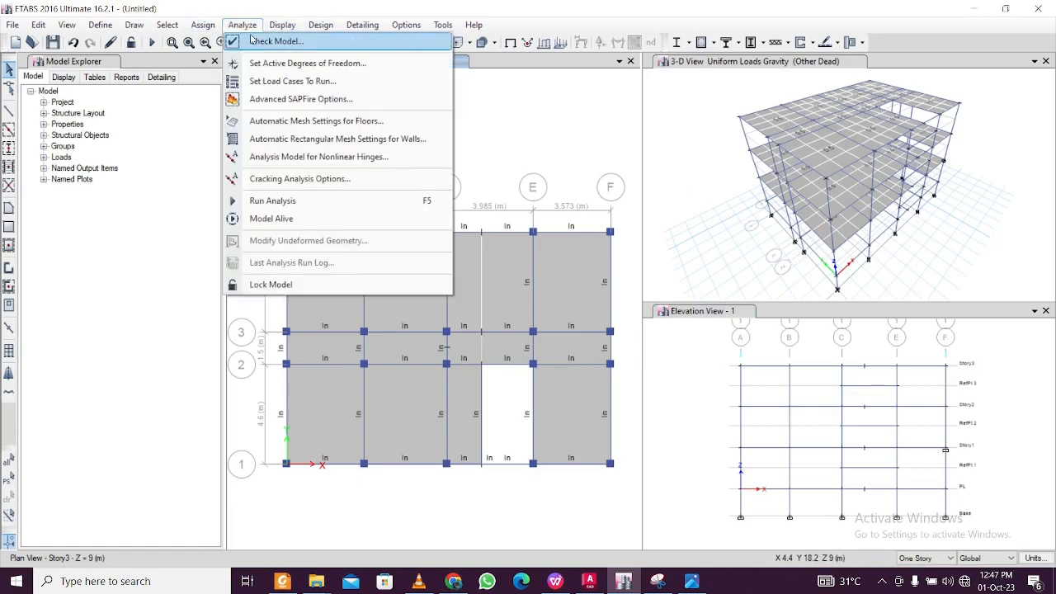
left_click(273, 40)
left_click(495, 463)
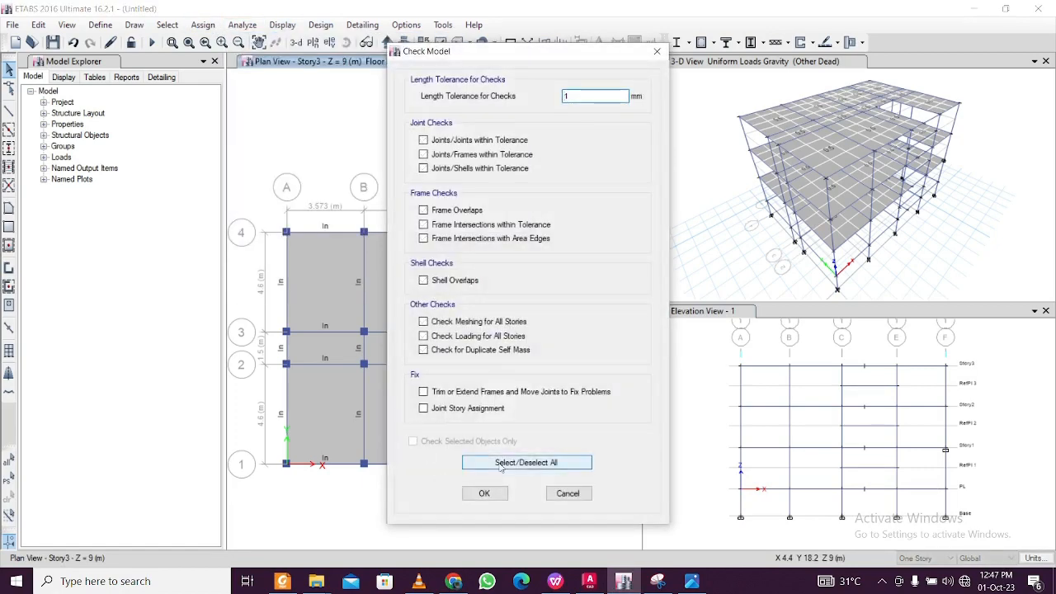
left_click(495, 463)
left_click(486, 494)
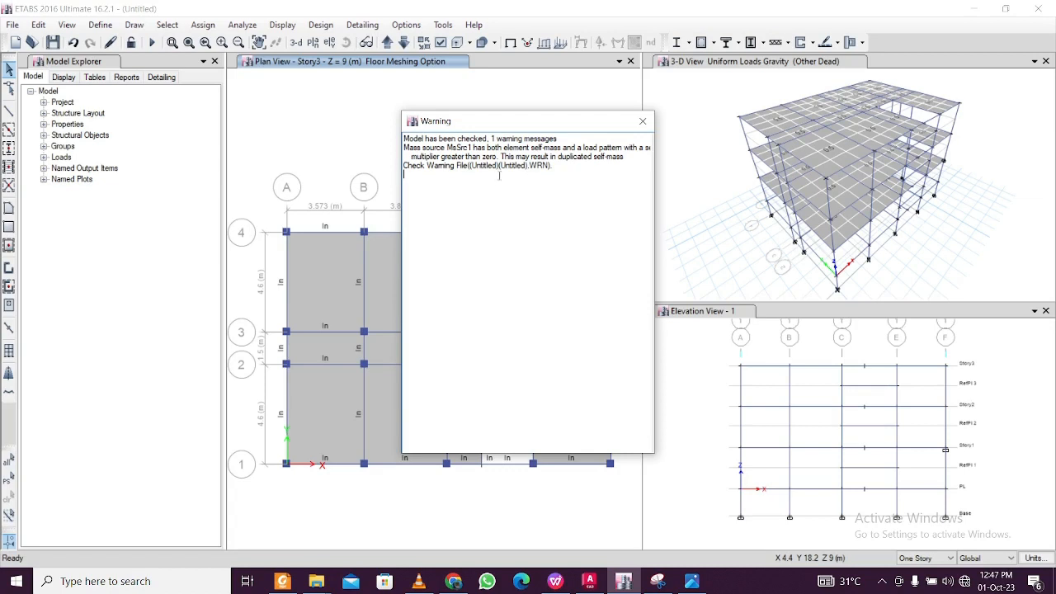
left_click_drag(437, 149, 554, 170)
left_click(449, 155)
left_click(562, 170)
left_click(642, 121)
Remove the Dead load pattern from the mass multipliers of mass source MsSrc1, keeping Element Self Mass enabled
left_click(100, 24)
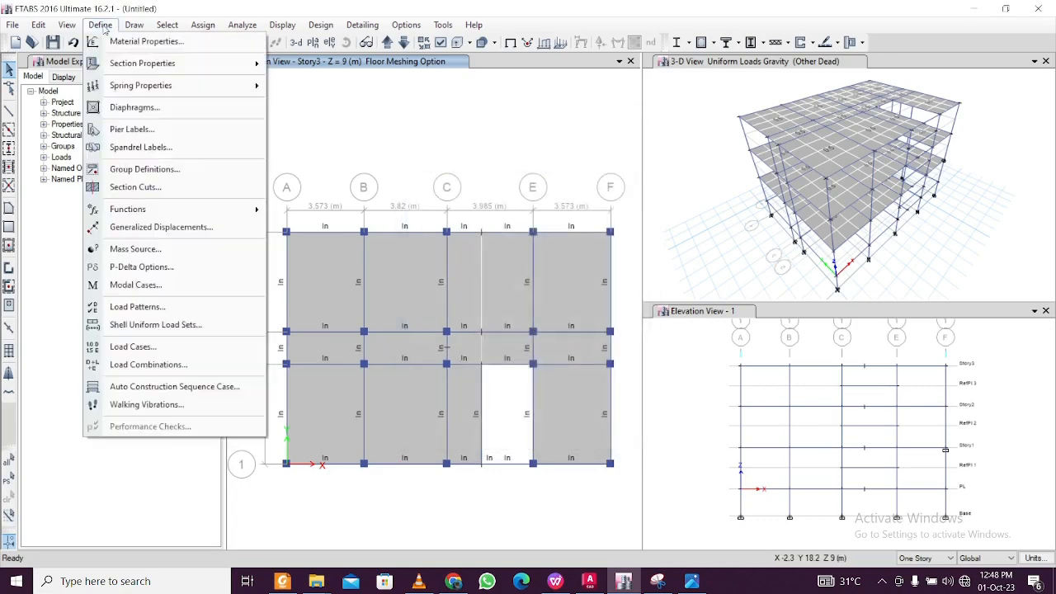
left_click(165, 248)
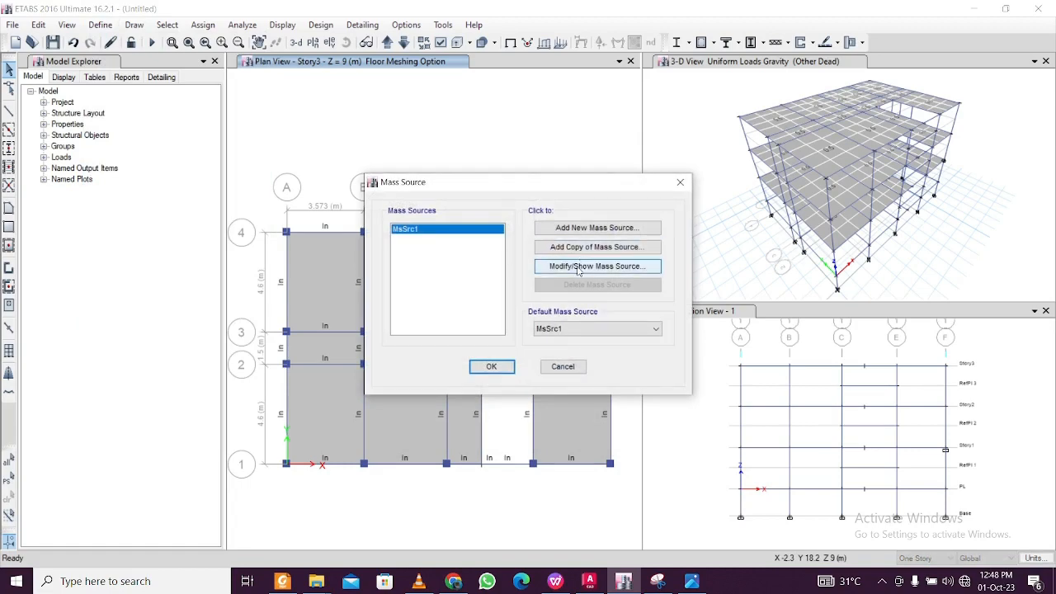
left_click(580, 267)
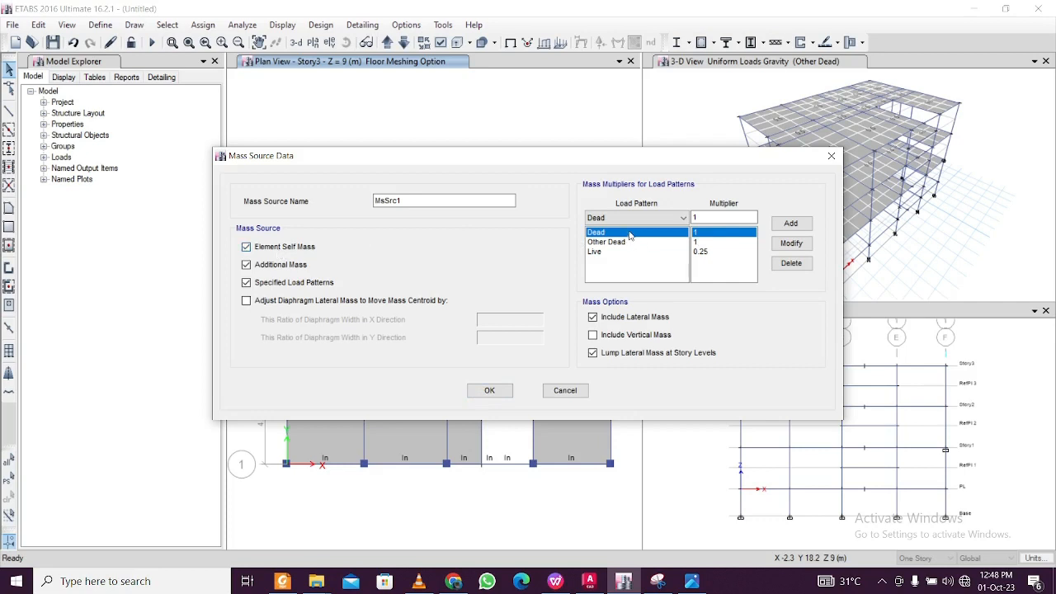
left_click(787, 264)
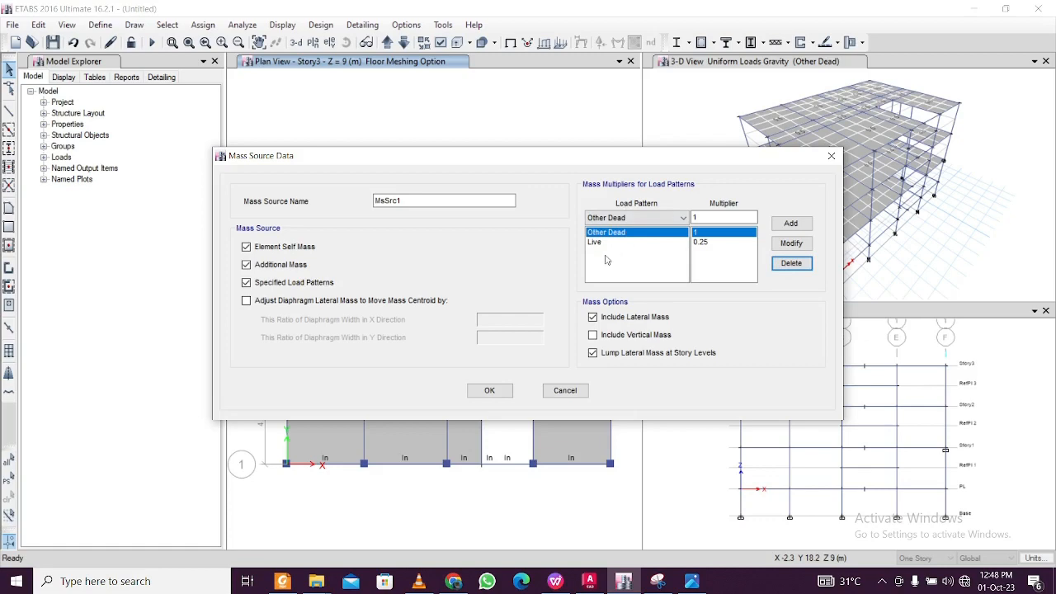
left_click(490, 391)
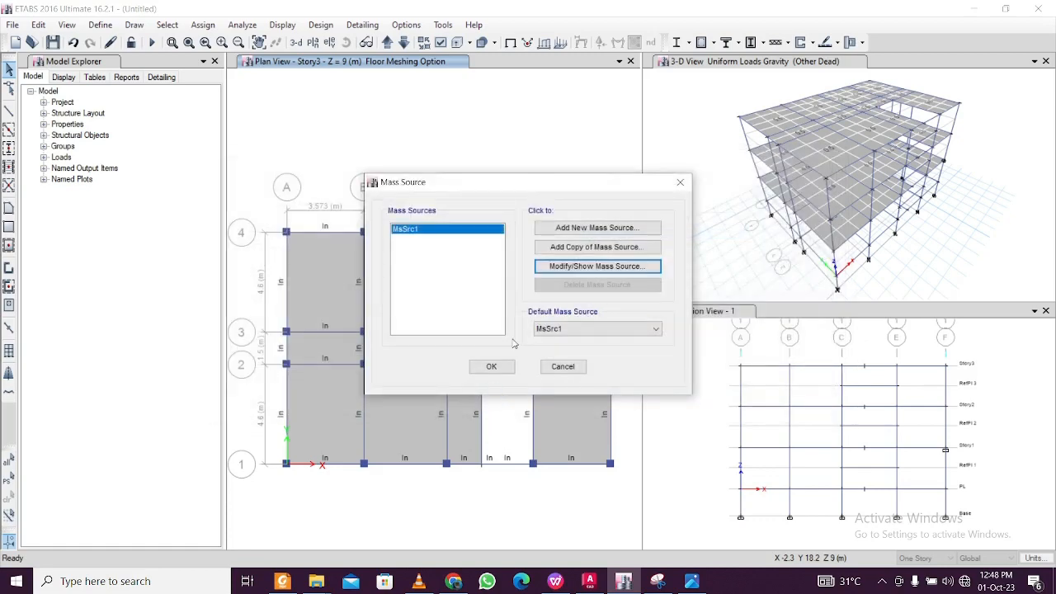
left_click(490, 367)
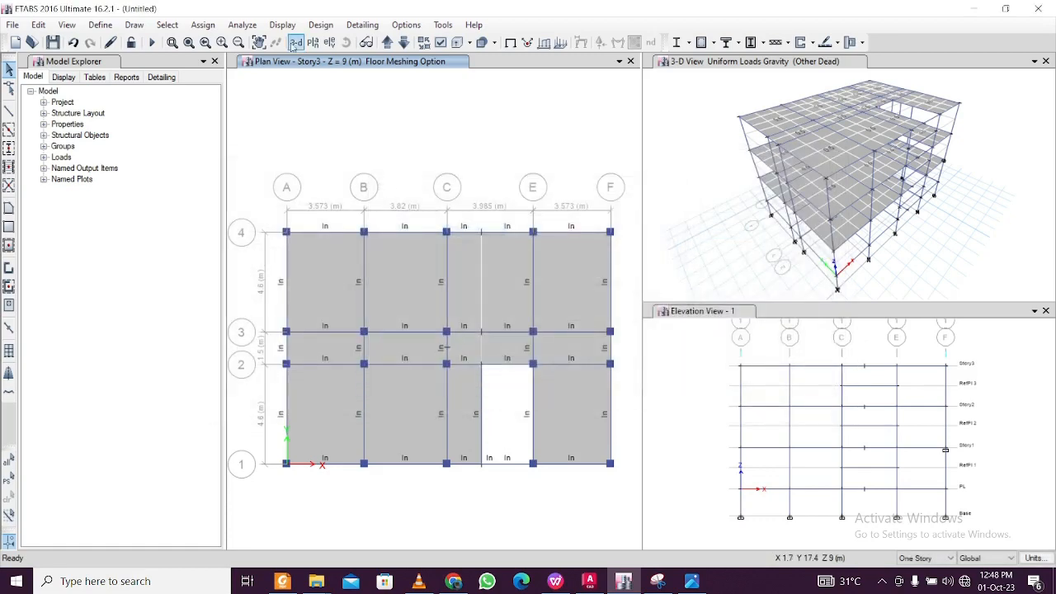
Rerun the model check with the same checks enabled and read the new report
left_click(252, 28)
left_click(263, 44)
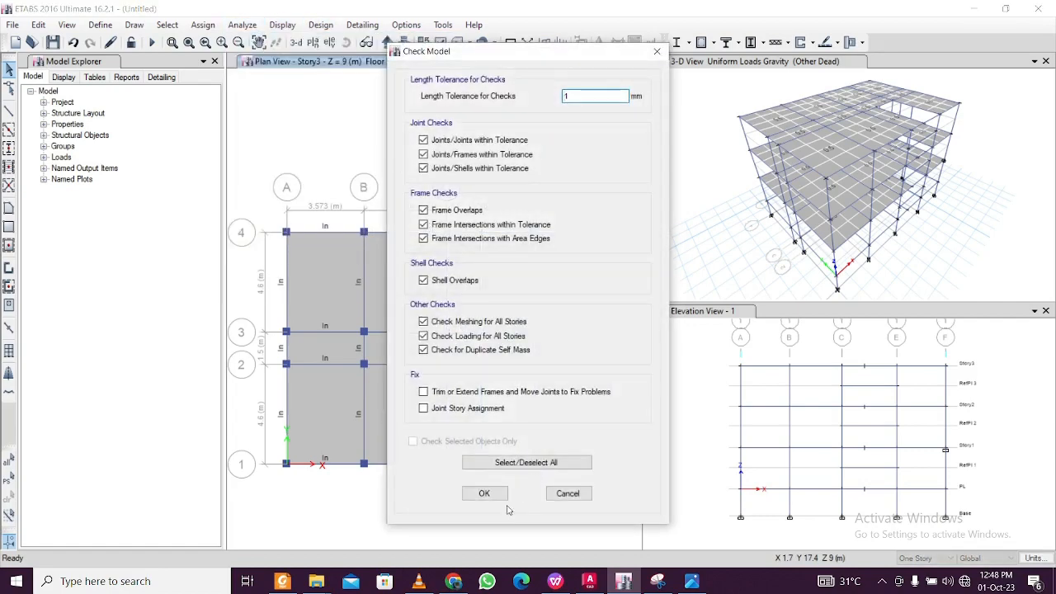
left_click(495, 499)
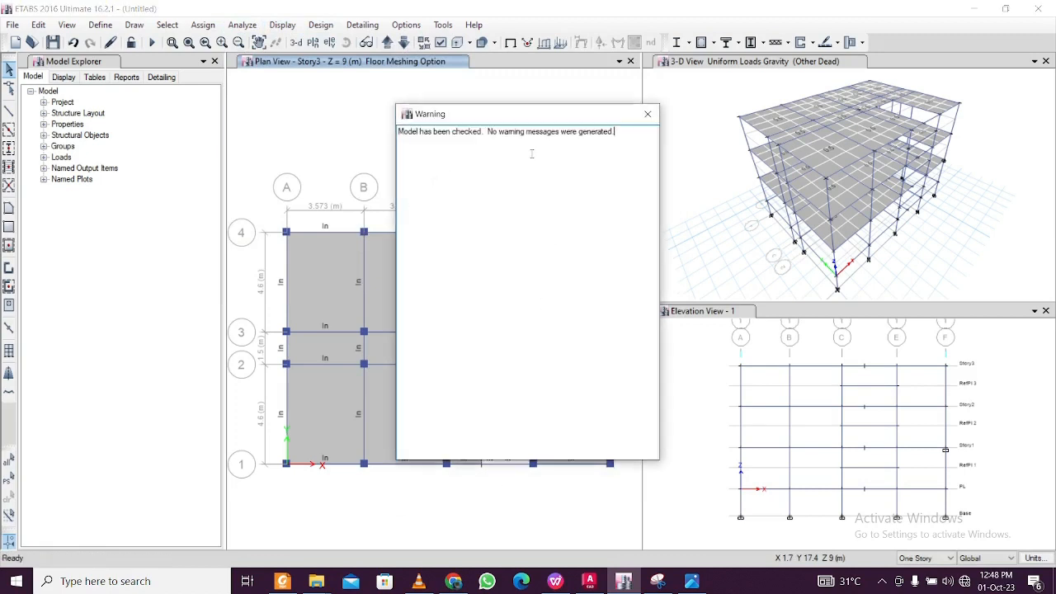
double_click(550, 131)
left_click(648, 113)
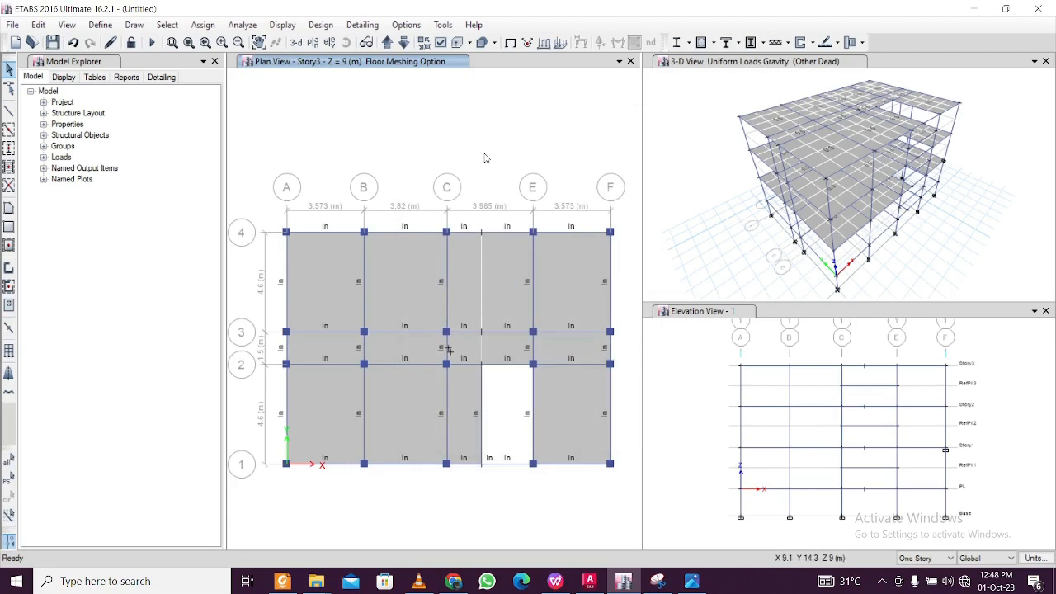
Run the analysis, saving the model as Practice 2 in the youtube tutorial folder
left_click(241, 25)
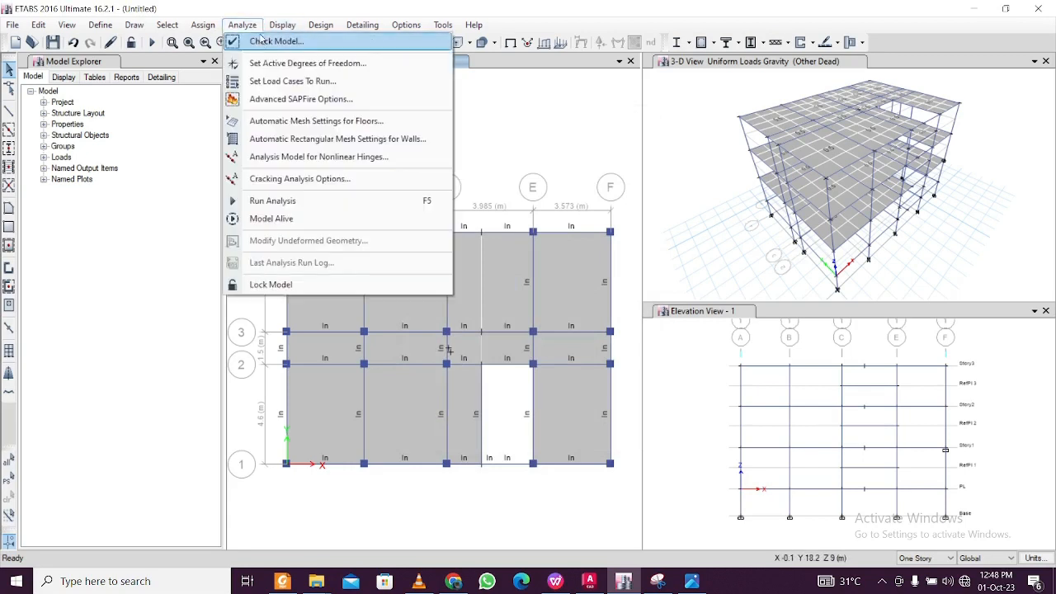
left_click(298, 201)
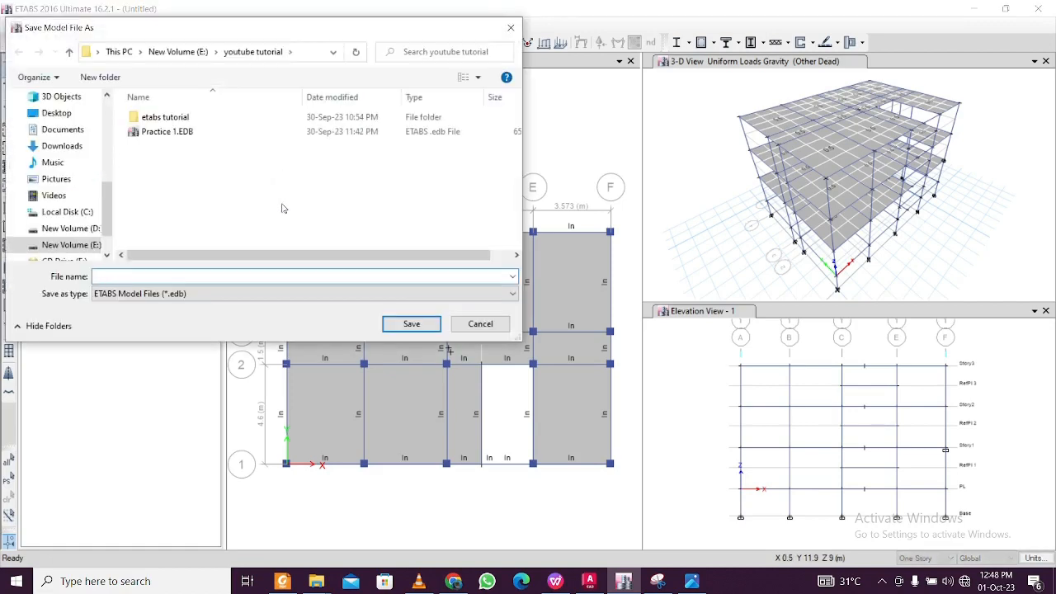
left_click(185, 134)
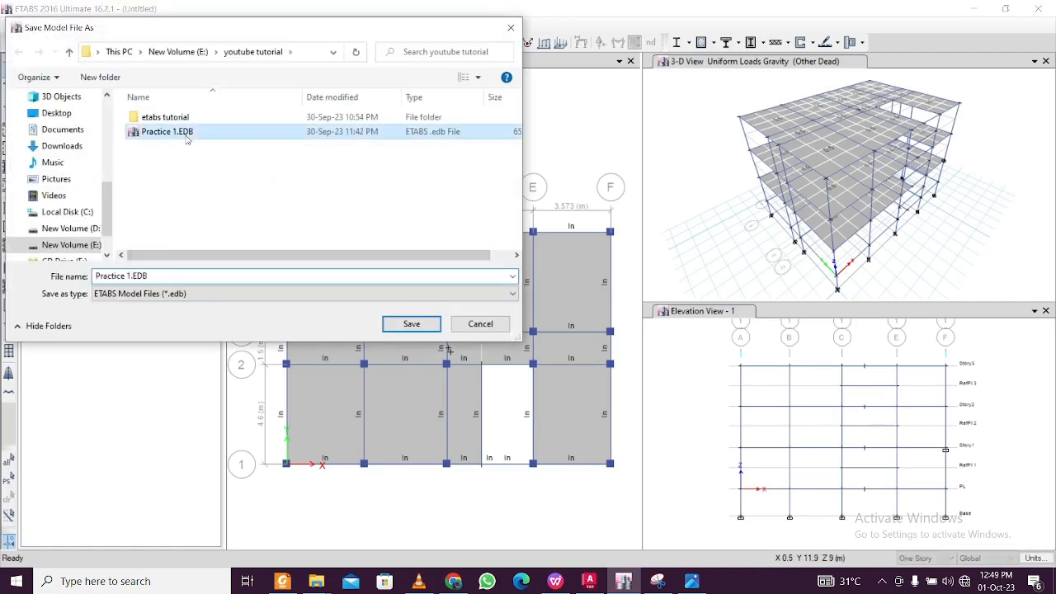
left_click(133, 275)
left_click_drag(133, 276, 137, 276)
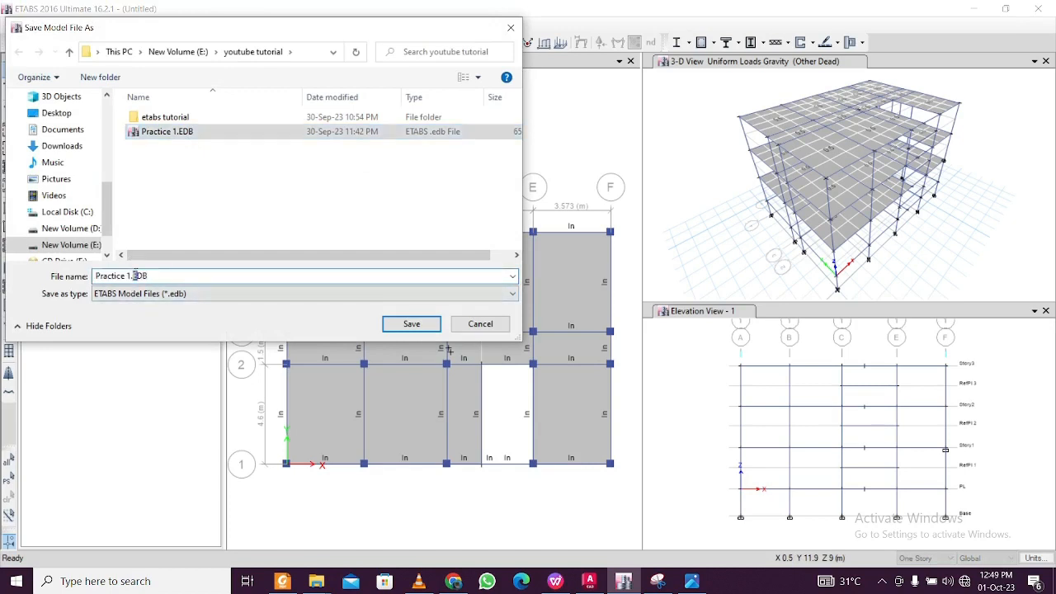
key("BackSpace")
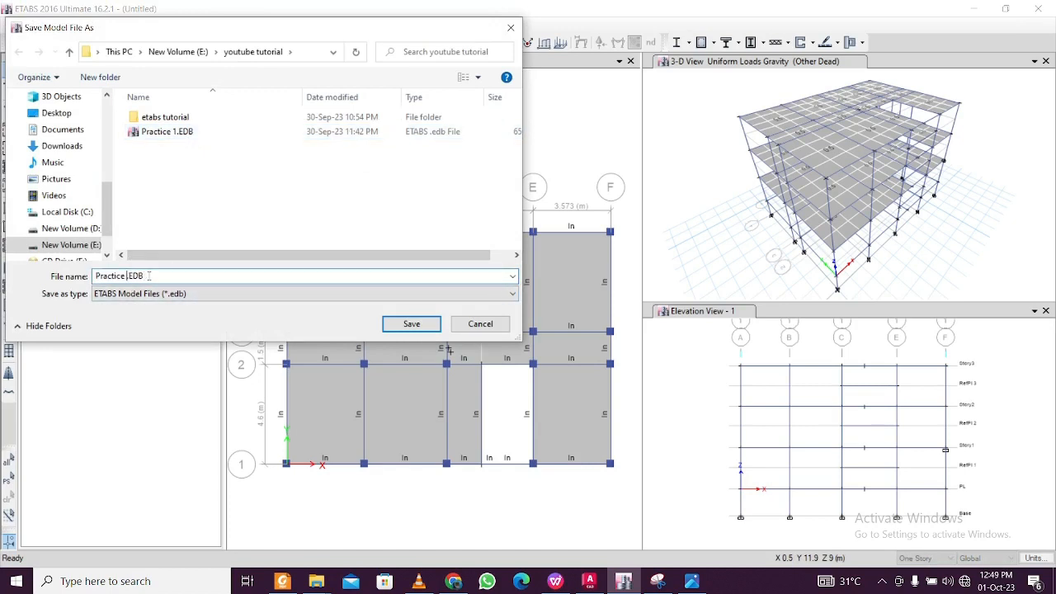
type("2")
left_click(401, 324)
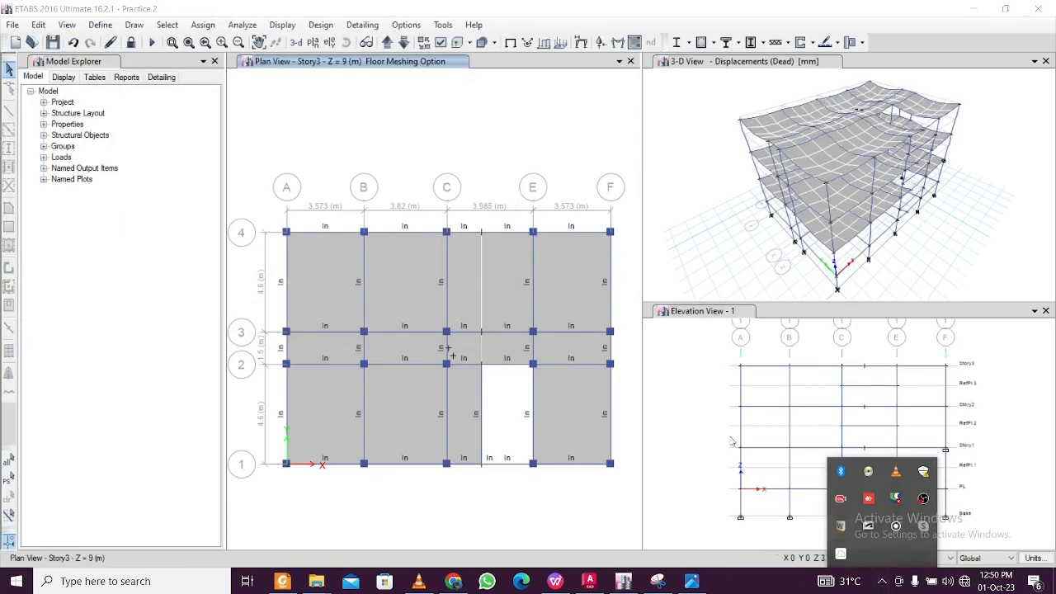
Activate the Story3 plan view, open its shell forces and stresses display settings and review the available load cases
left_click(690, 432)
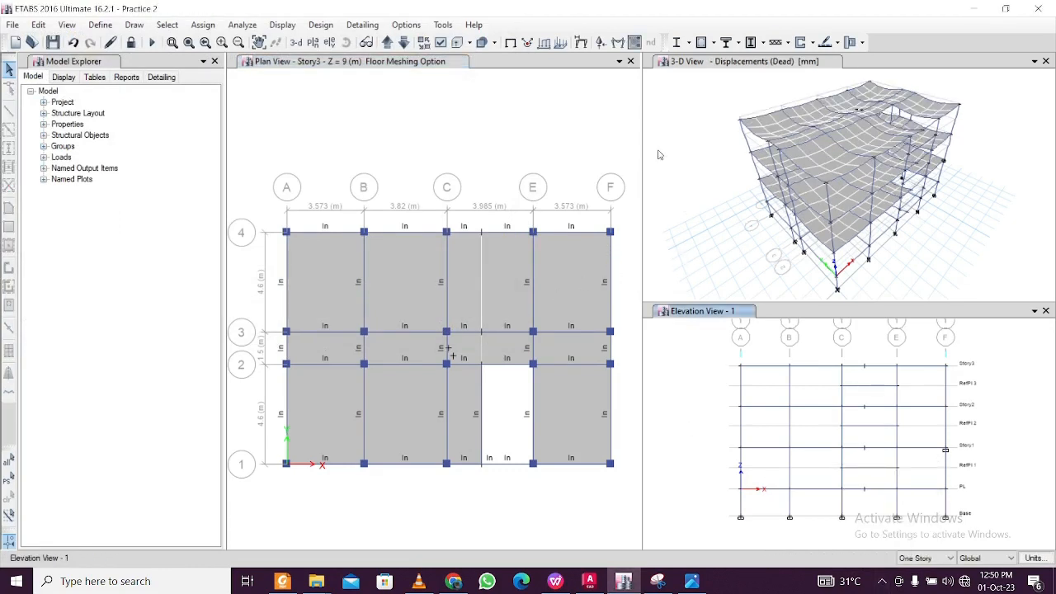
left_click(701, 66)
left_click(403, 68)
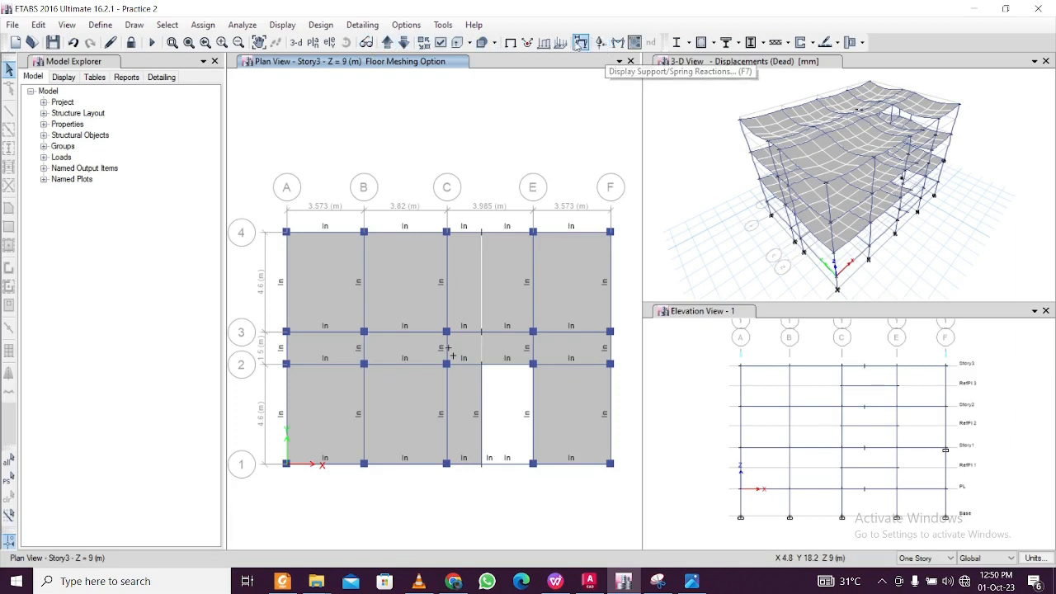
left_click(282, 25)
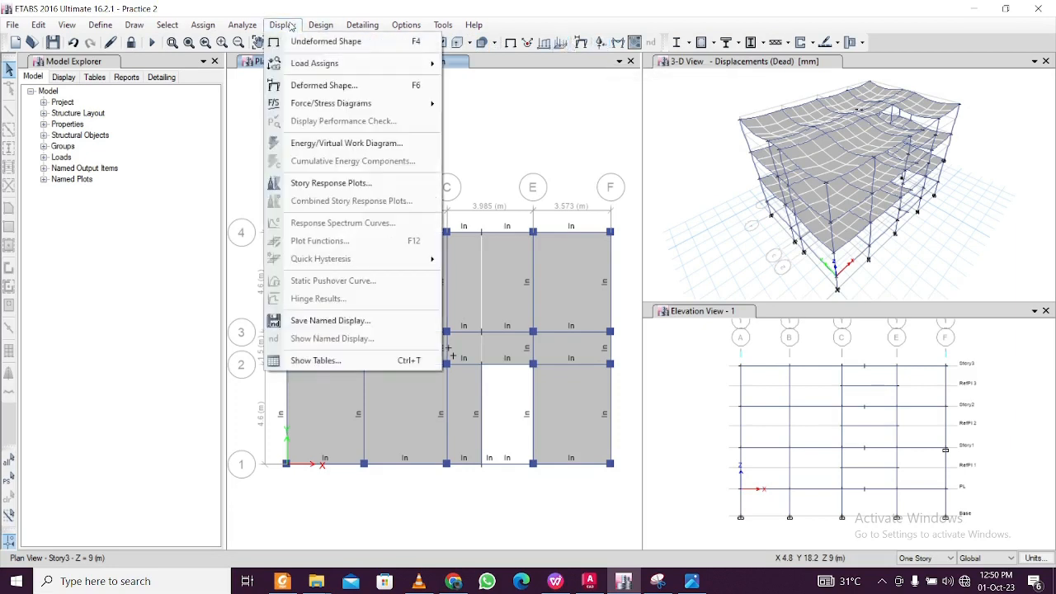
mouse_move(332, 105)
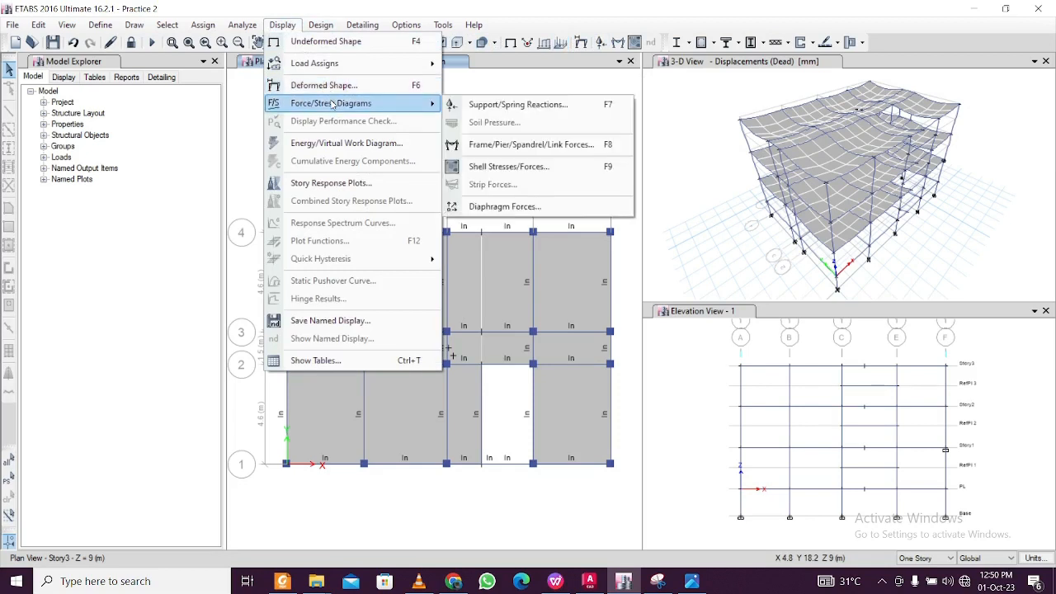
left_click(505, 165)
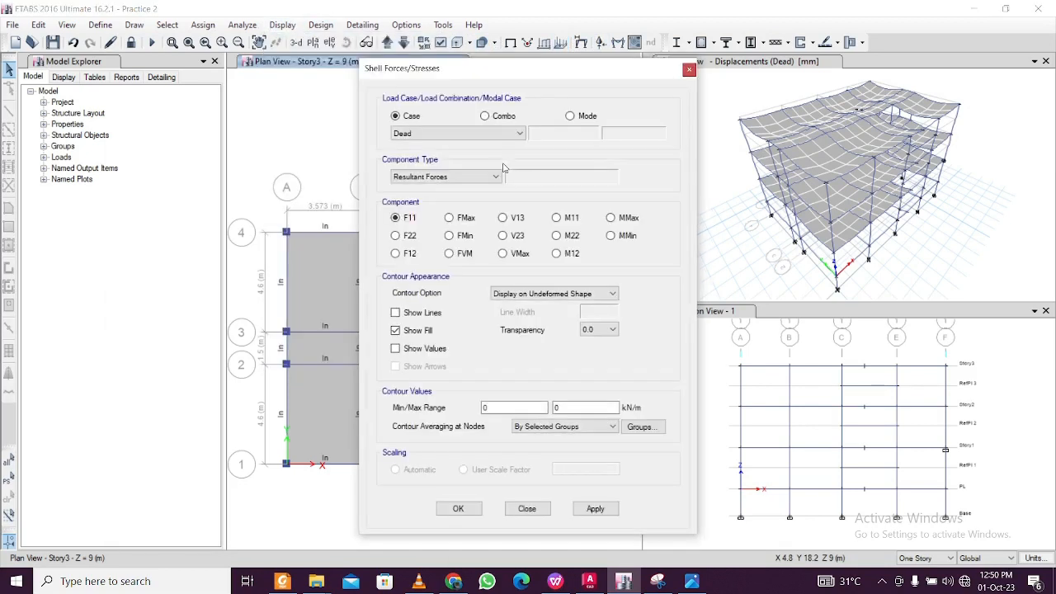
left_click(450, 133)
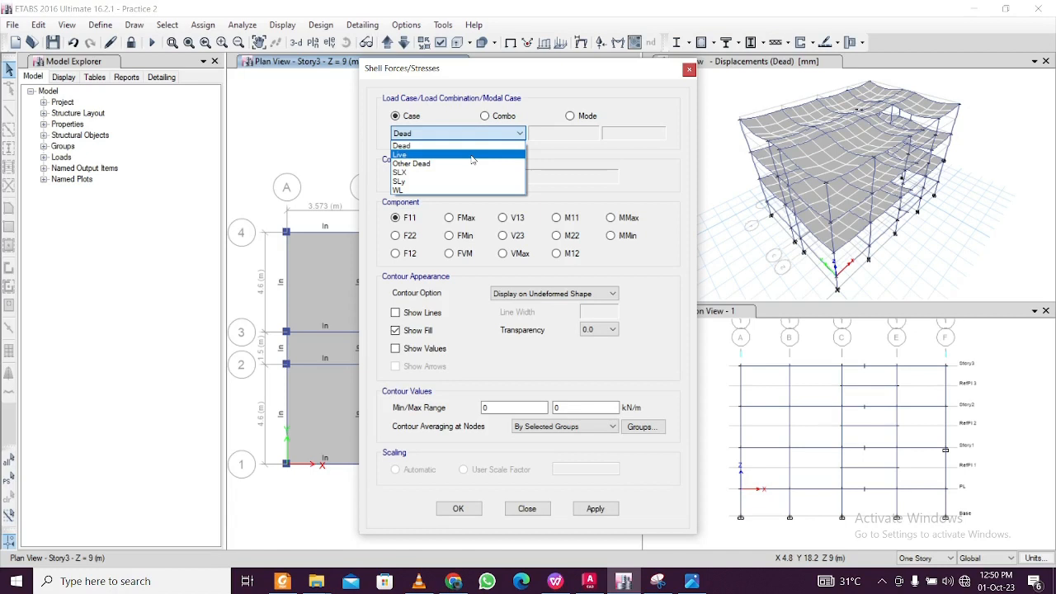
left_click(495, 121)
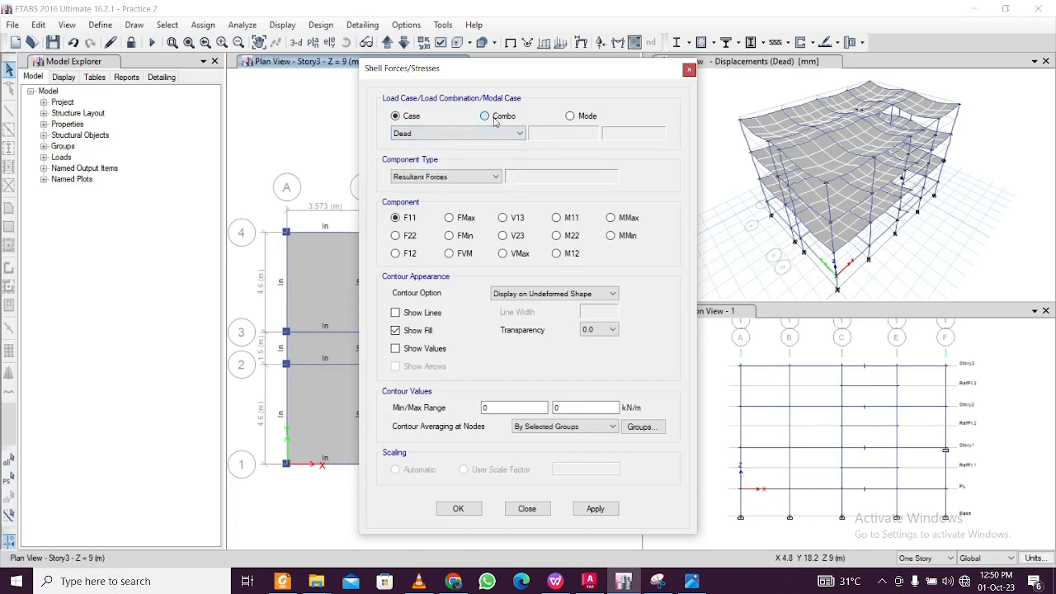
Display the F11 resultant force contours on the Story3 plan for combination UDCon4 with Absolute Max, filled on the undeformed shape
left_click(486, 116)
left_click(459, 134)
left_click(463, 173)
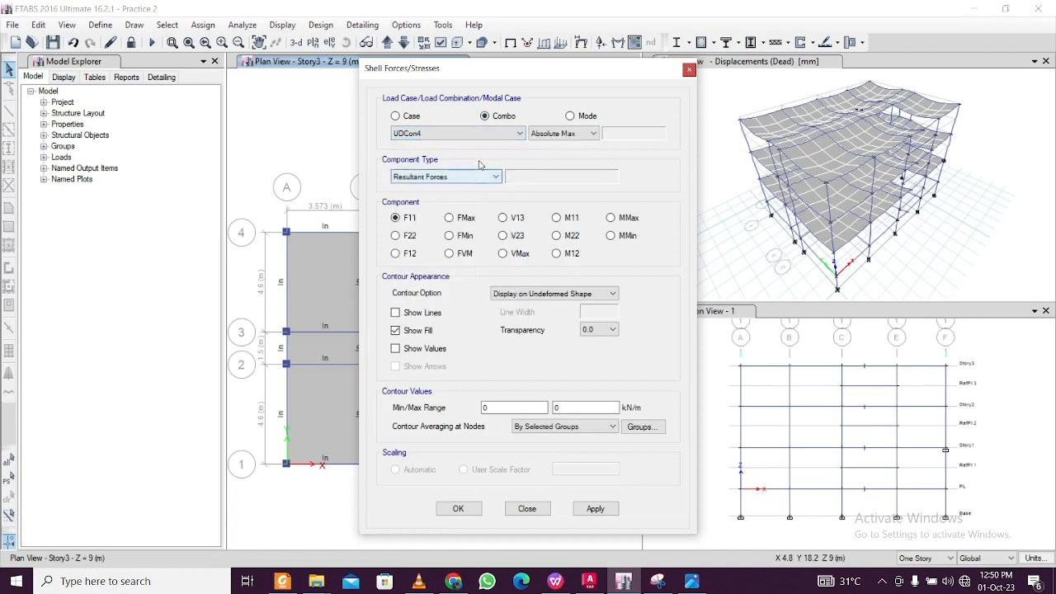
left_click(465, 178)
left_click(465, 187)
left_click(542, 137)
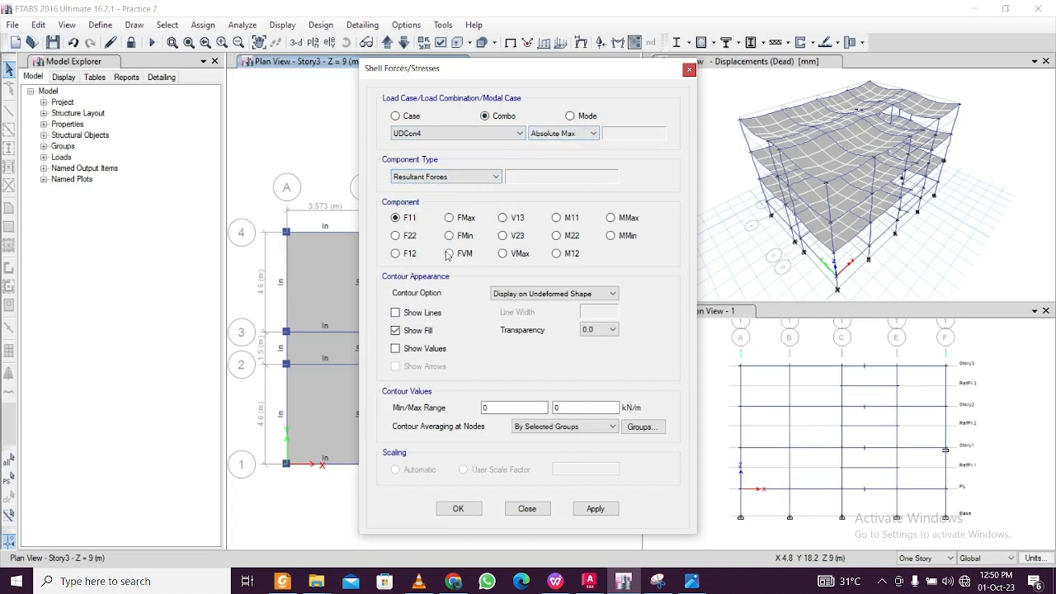
left_click(492, 290)
left_click(594, 509)
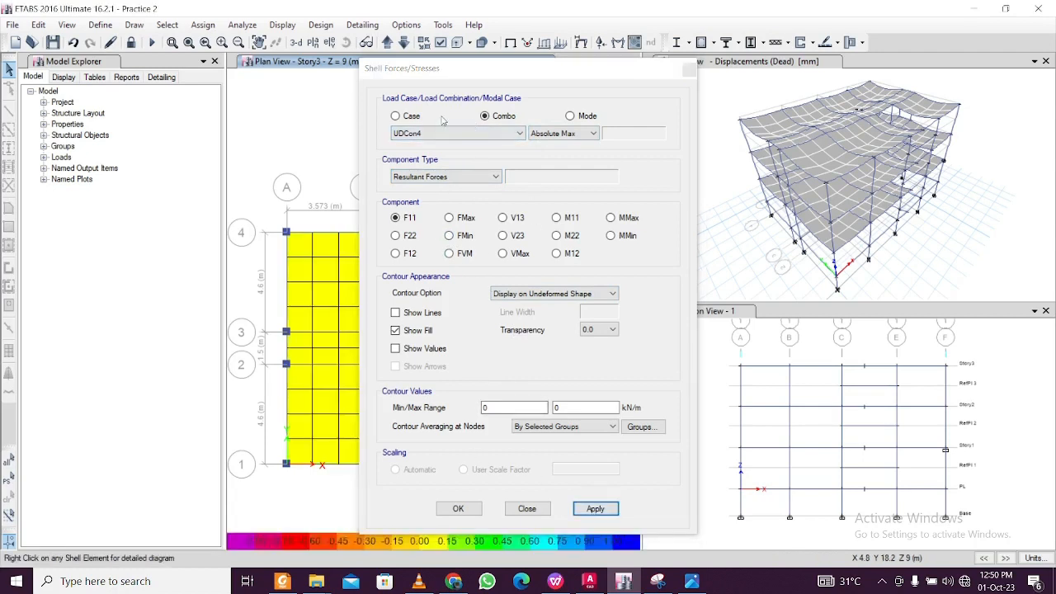
Switch the Story3 shell F11 resultant force display to the Other Dead load case
left_click(406, 120)
left_click(421, 133)
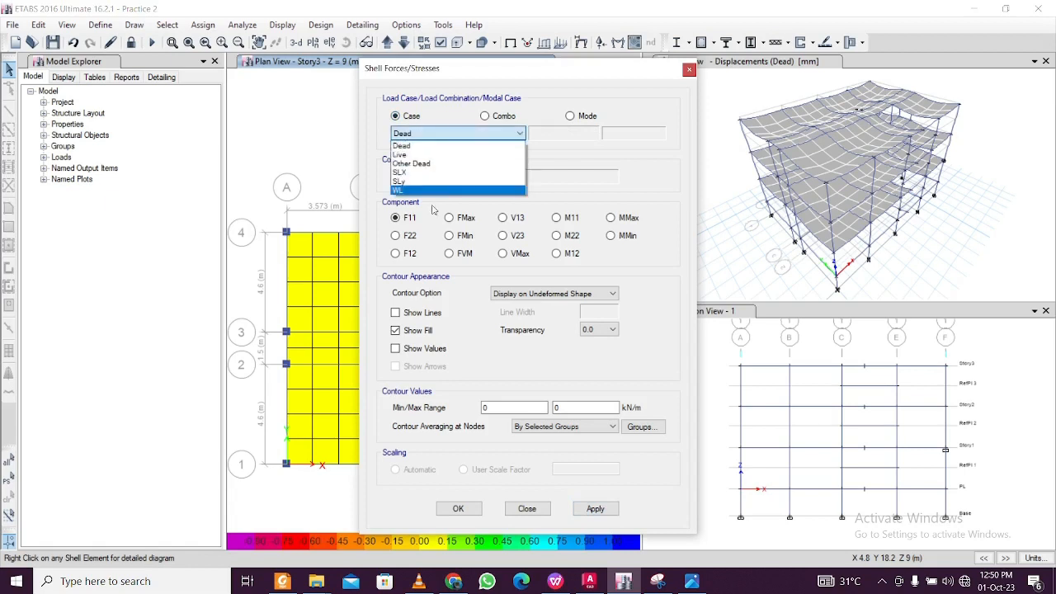
left_click(445, 163)
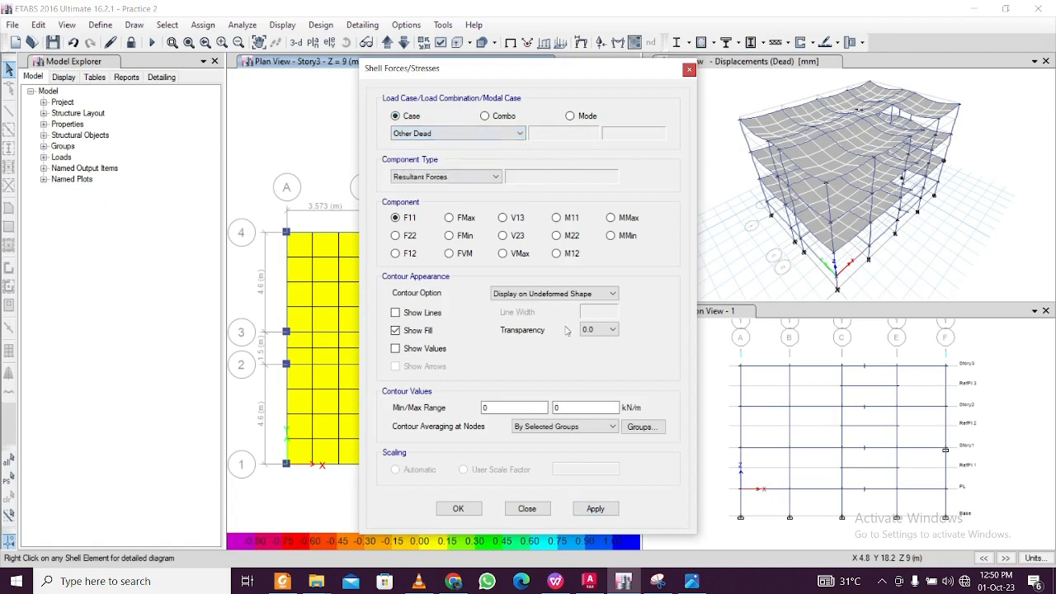
left_click(591, 509)
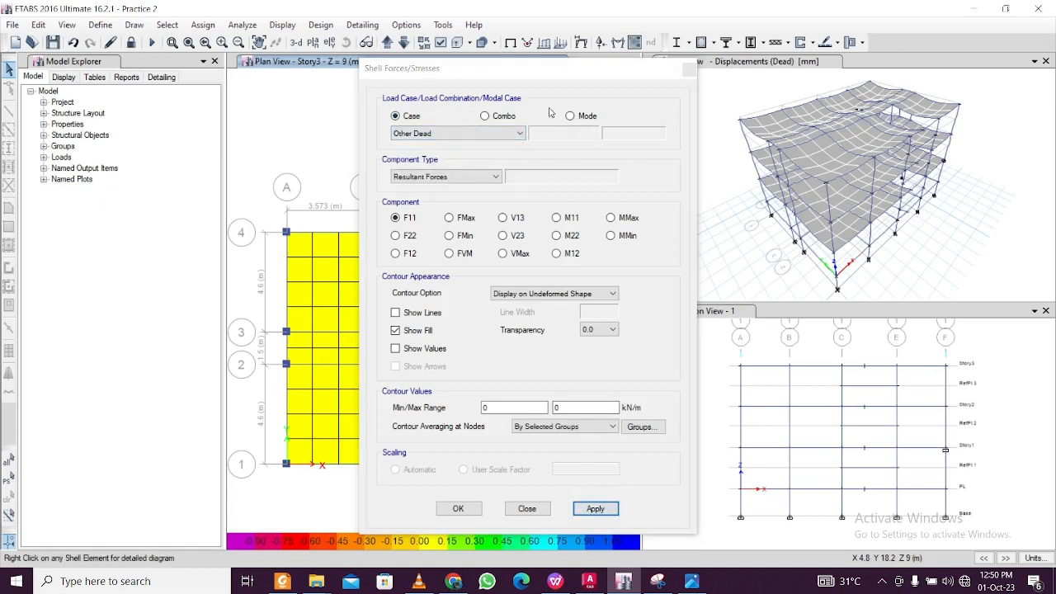
Change the component type to Shell Stresses with Absolute Maximum and display the S11 stress contours on the Story3 plan
left_click_drag(576, 72, 728, 75)
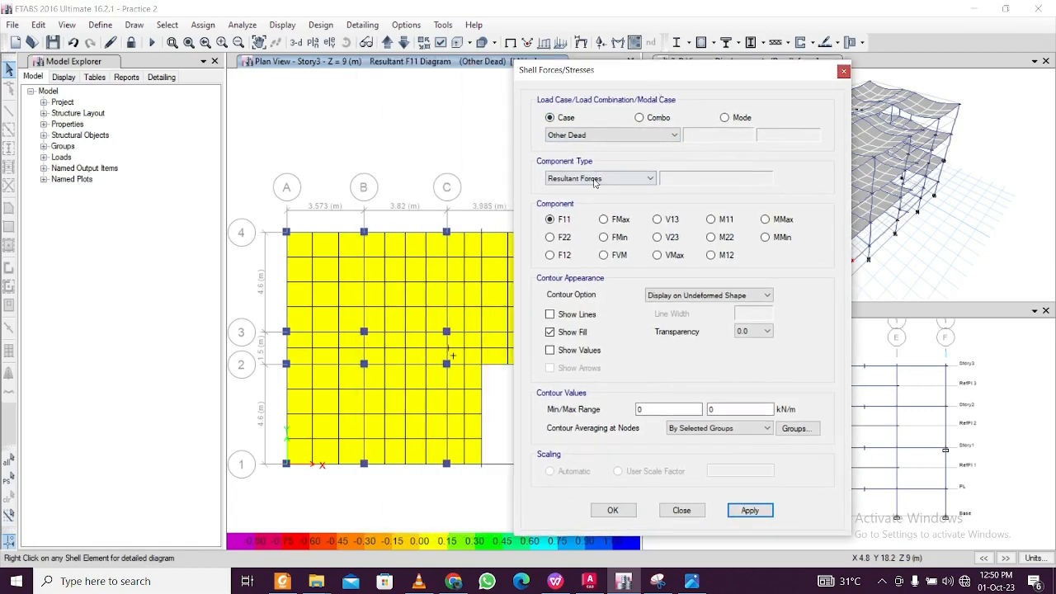
left_click(595, 179)
left_click(597, 200)
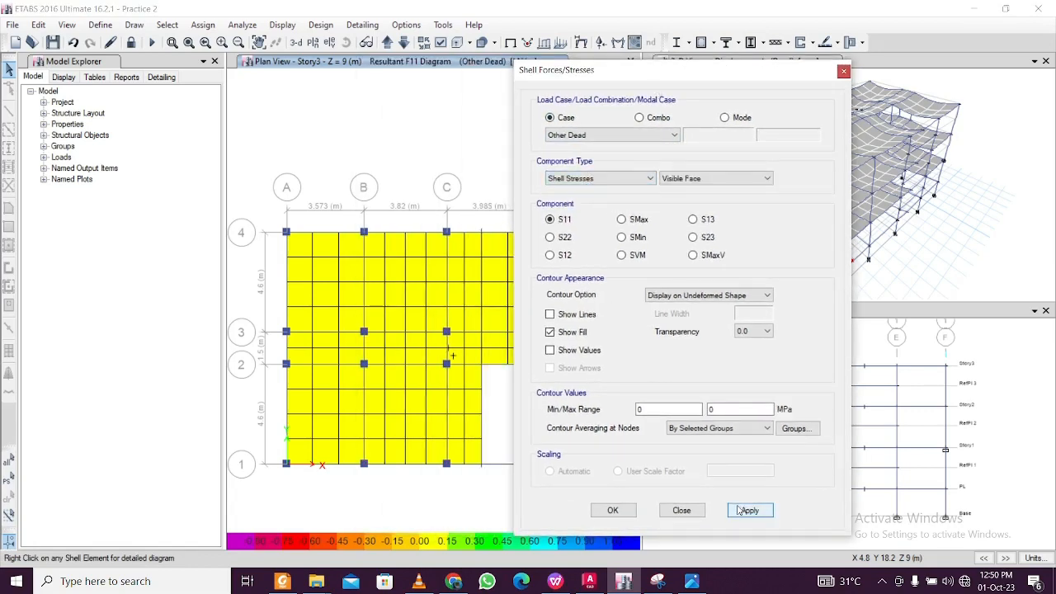
left_click(706, 181)
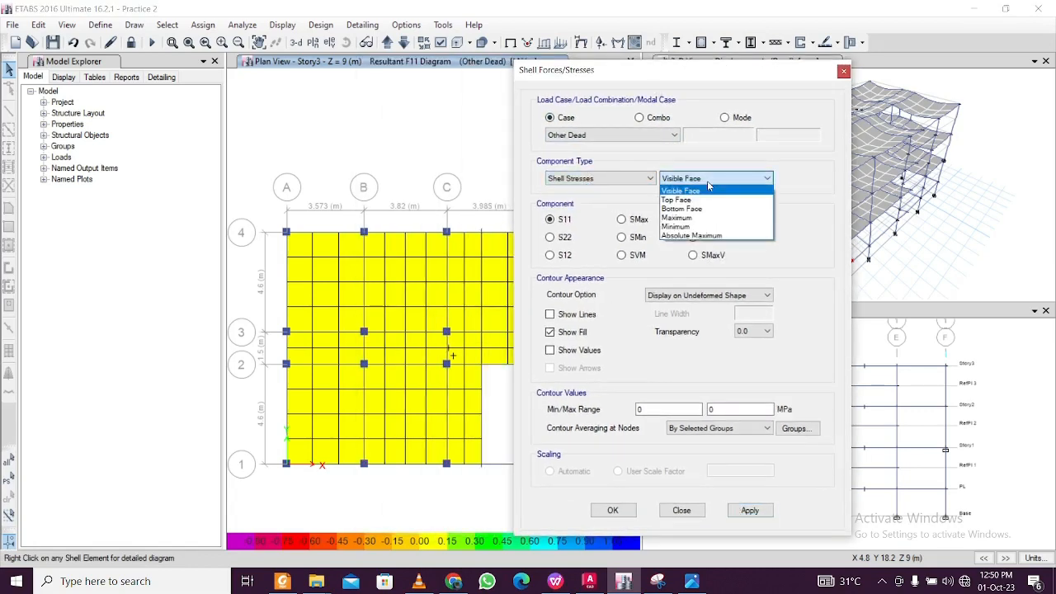
left_click(691, 236)
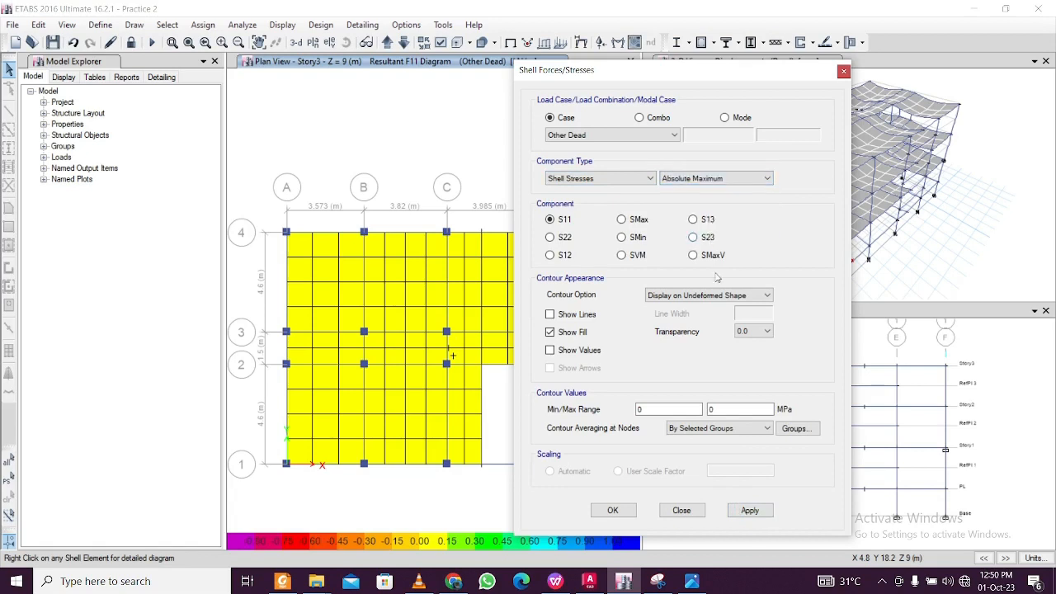
left_click(744, 510)
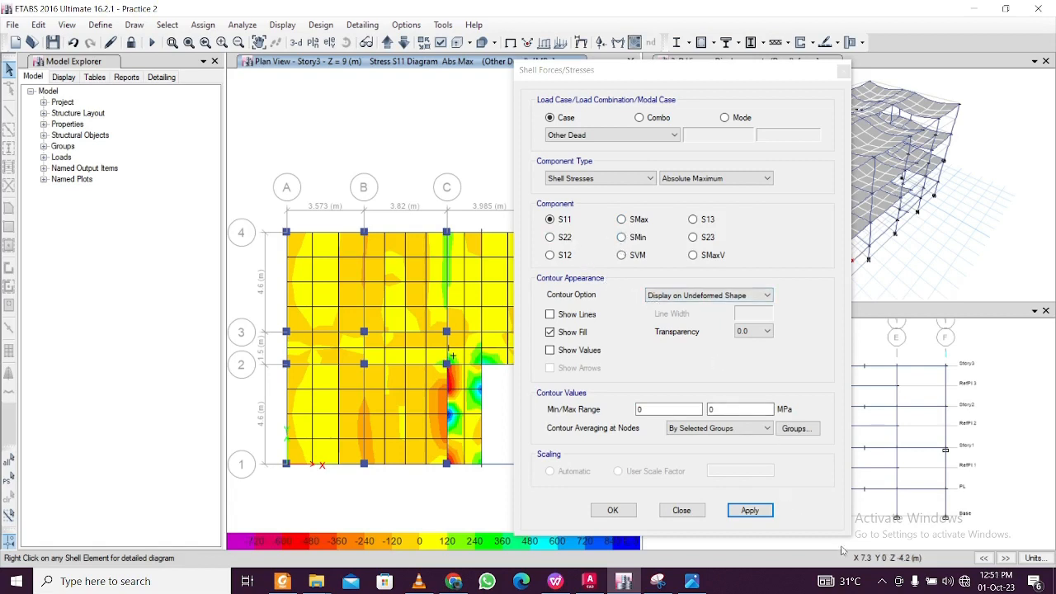
Show the S11 stress contours on the Story2 plan and move the display settings clear of the plan
left_click(882, 582)
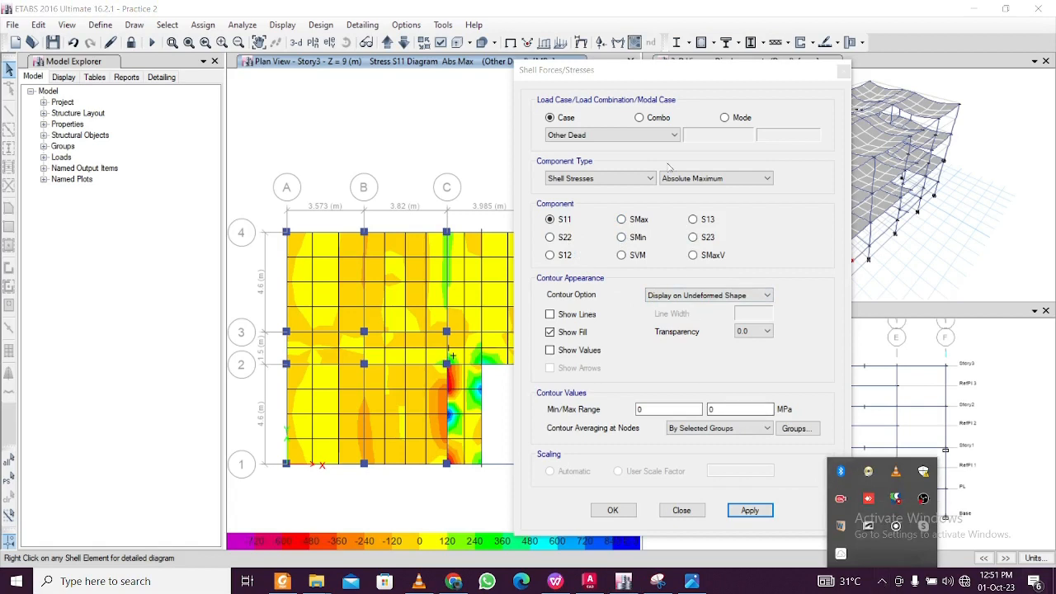
left_click(428, 124)
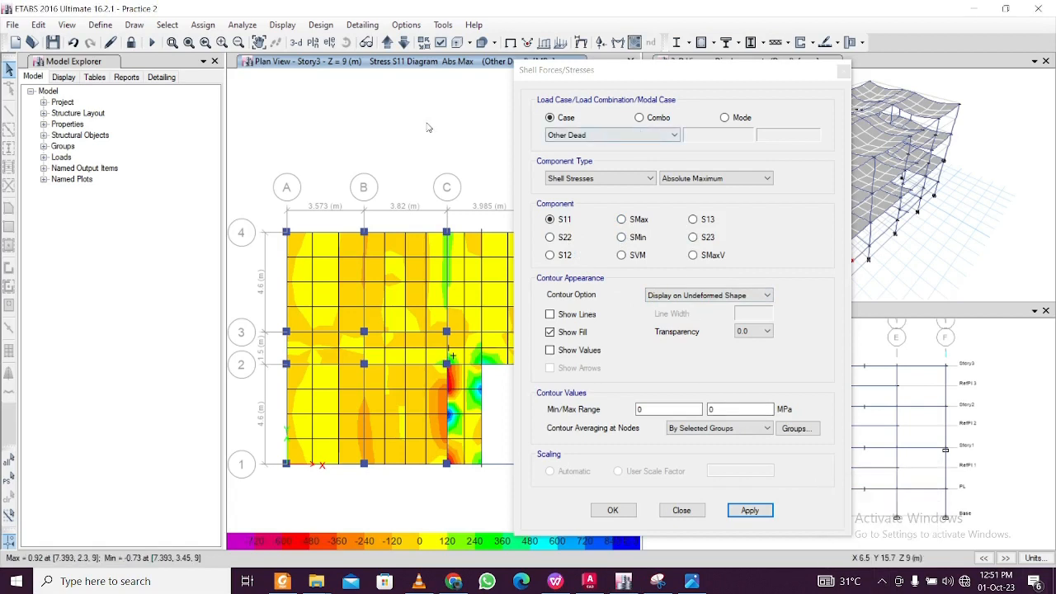
left_click(388, 42)
left_click(404, 43)
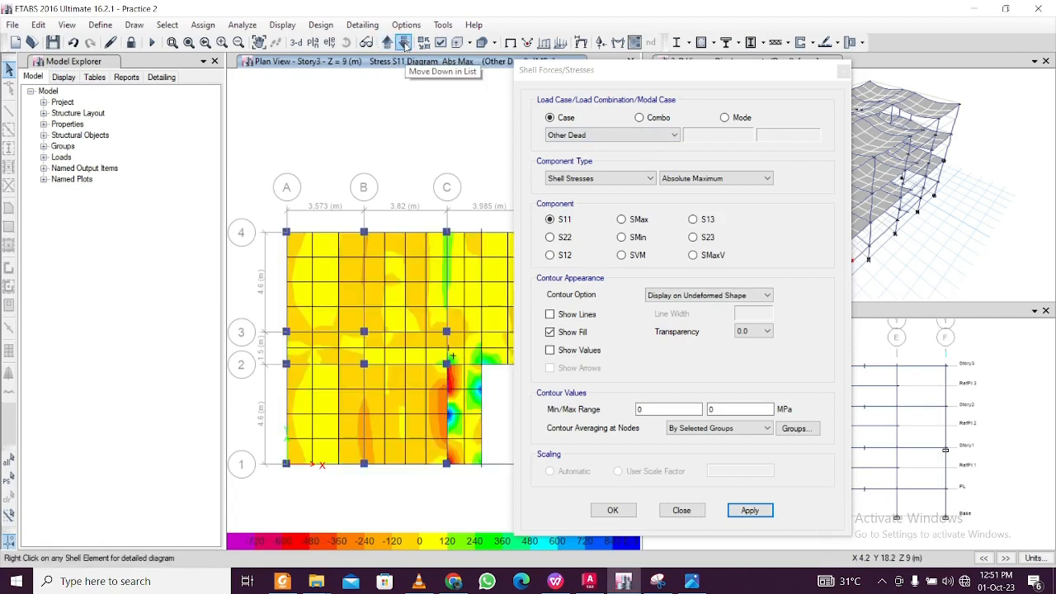
left_click(403, 43)
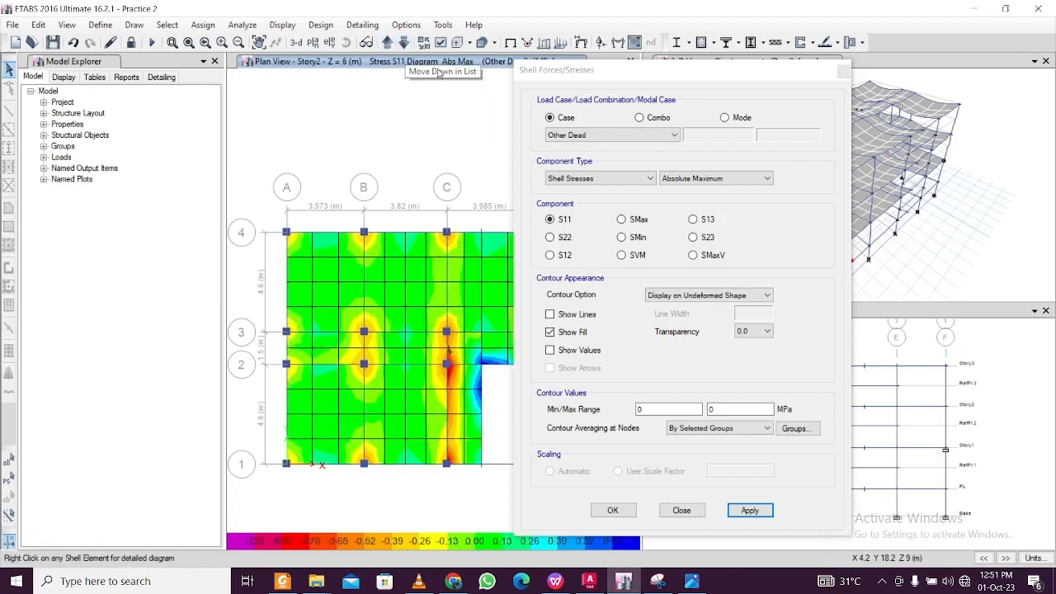
left_click_drag(621, 73, 769, 79)
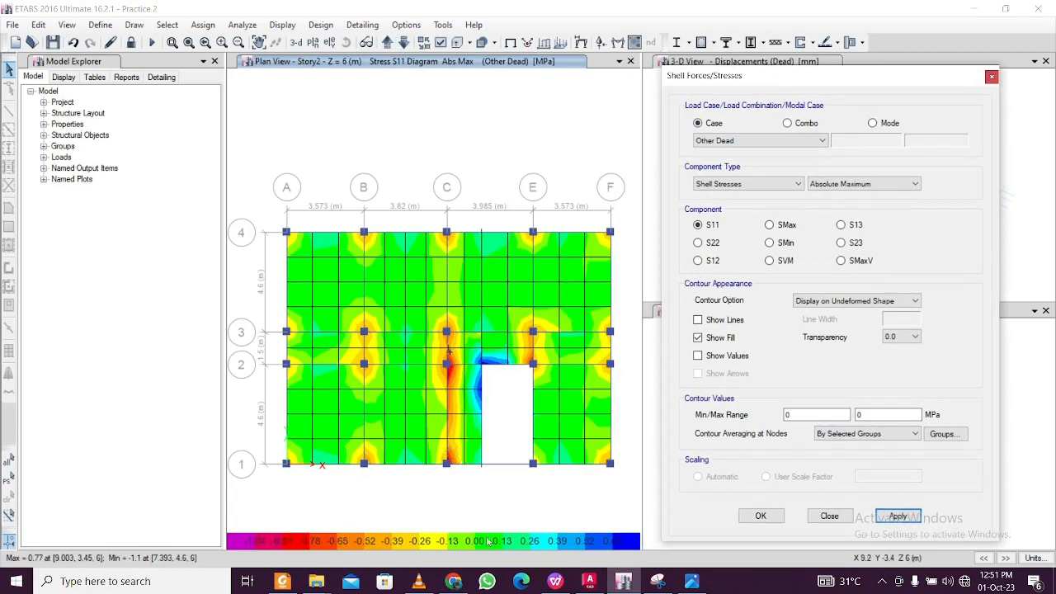
left_click(479, 71)
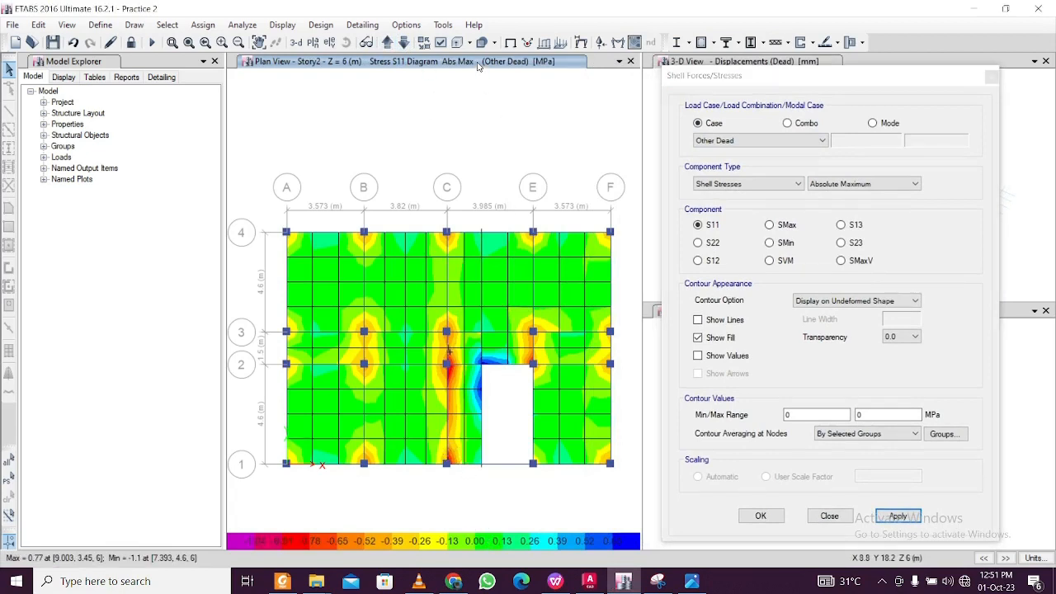
Cycle the plan view through Story3 and the other levels back to Story2 to compare their S11 stress contours
left_click(388, 44)
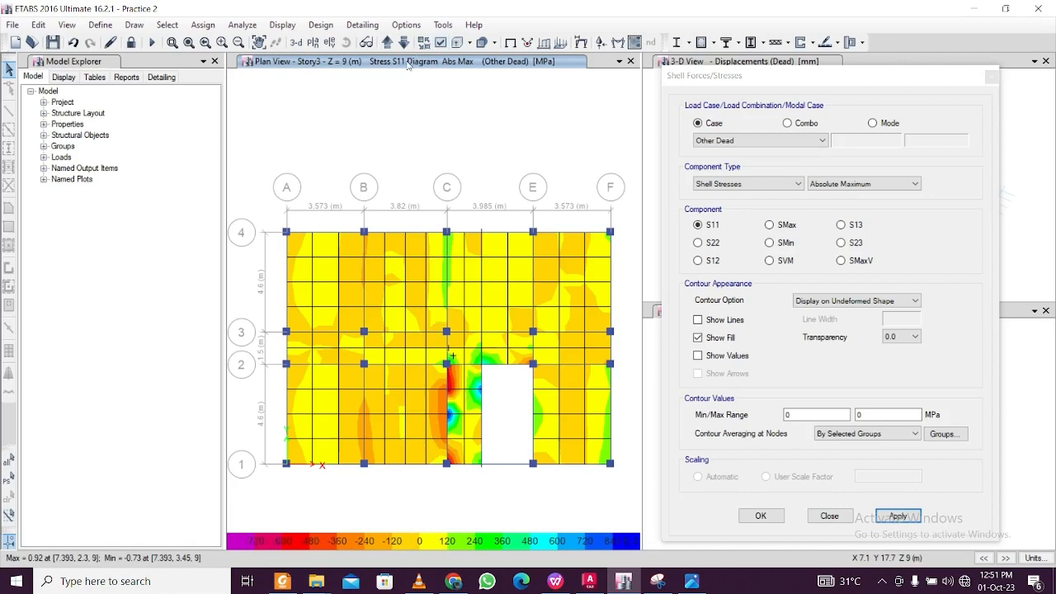
left_click(387, 42)
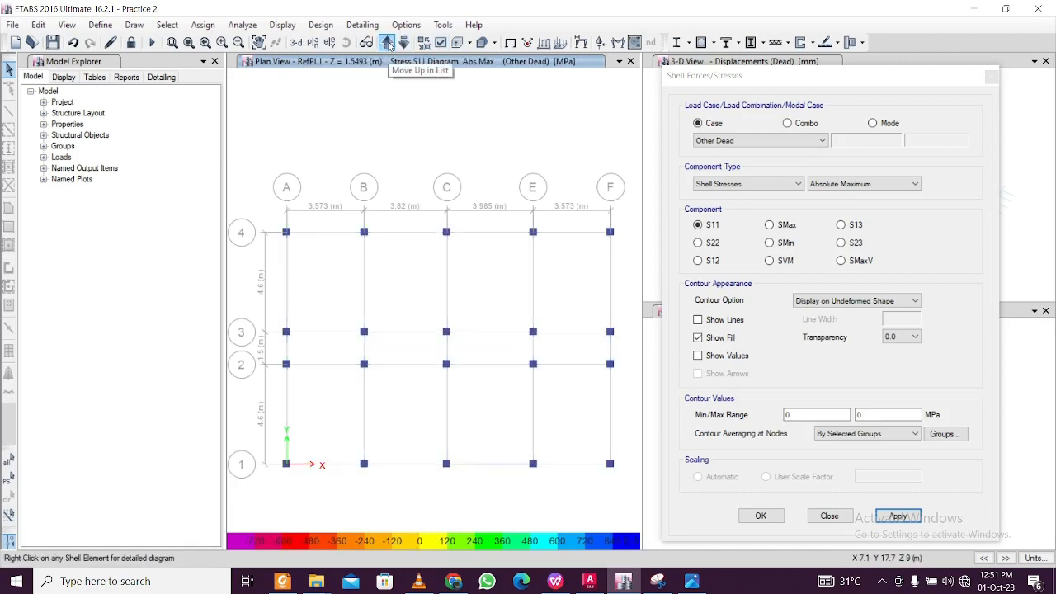
left_click(387, 42)
left_click(387, 42)
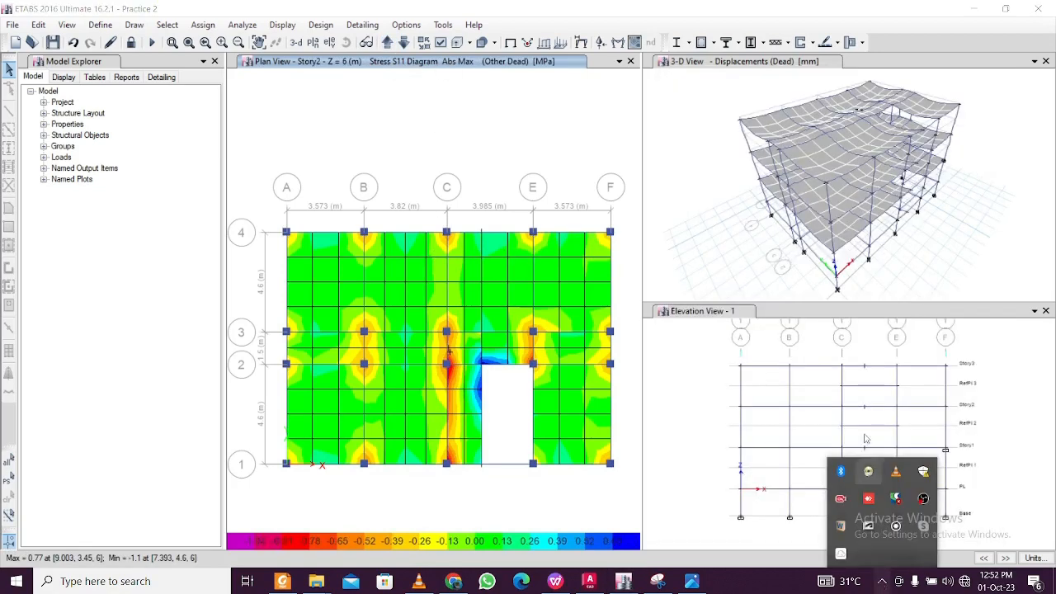
Display the Moment 3-3 diagram for the Other Dead load case on Elevation 1 and close the 3-D view
left_click(734, 377)
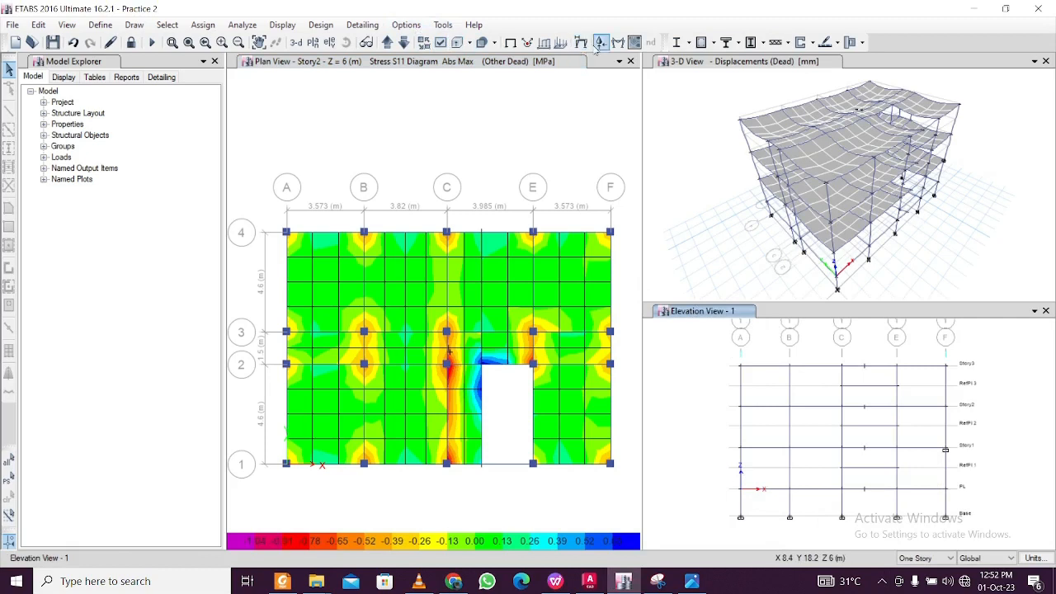
left_click(282, 25)
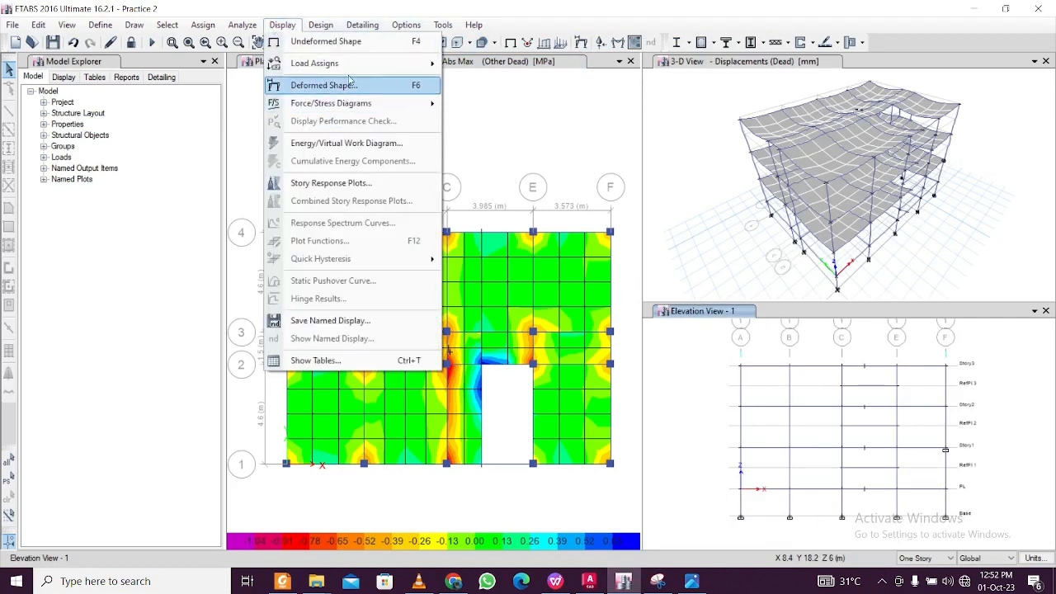
mouse_move(355, 105)
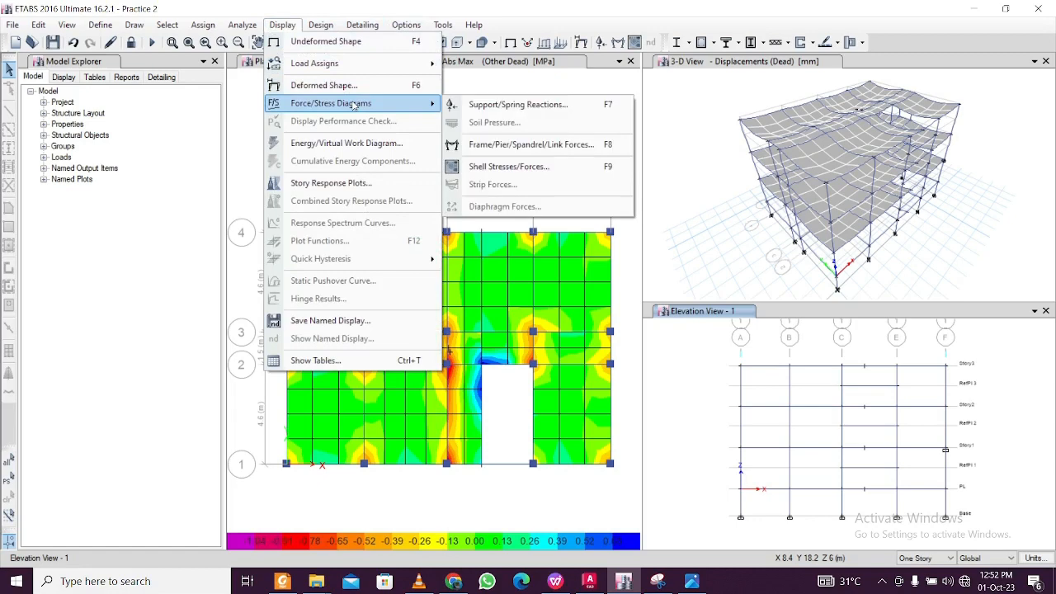
left_click(523, 145)
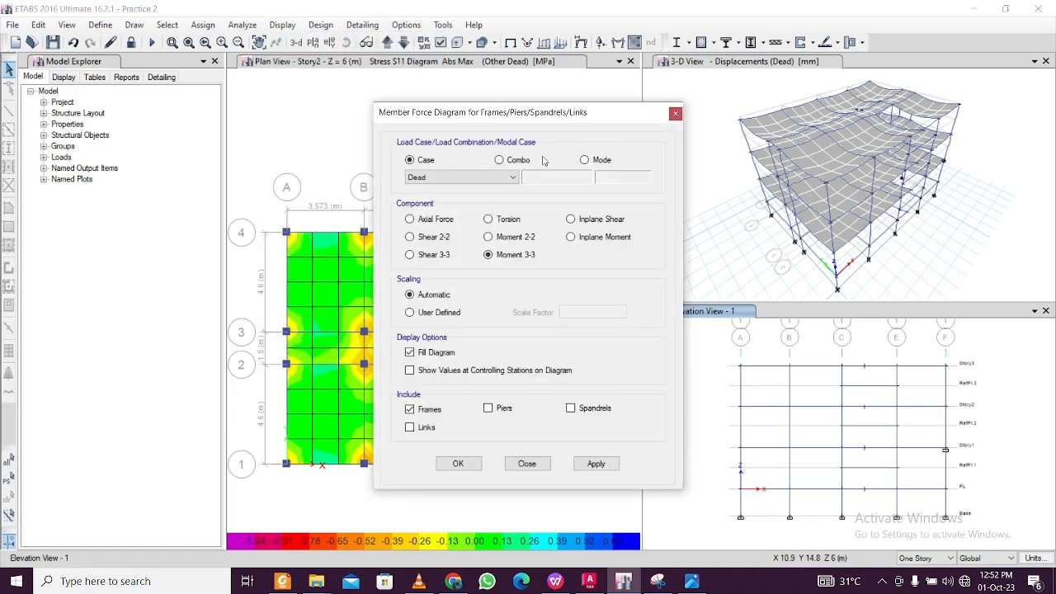
left_click(485, 178)
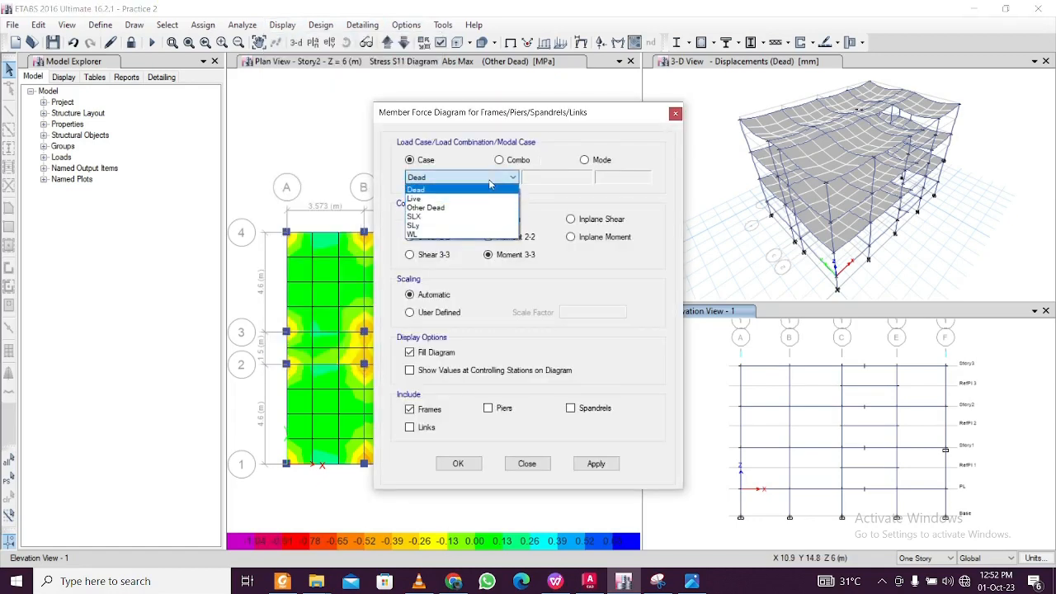
left_click(436, 207)
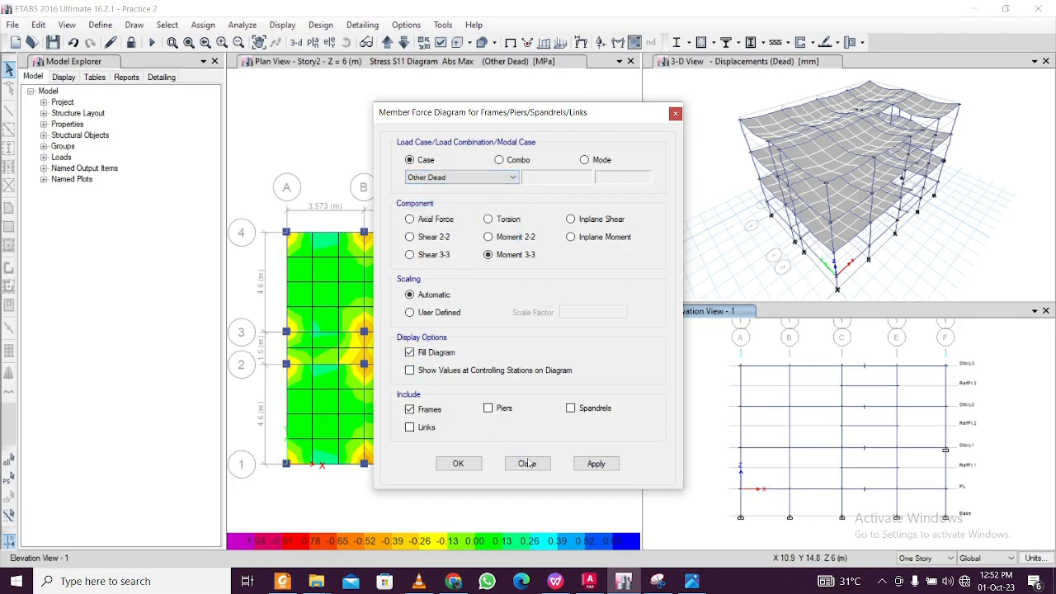
left_click(593, 469)
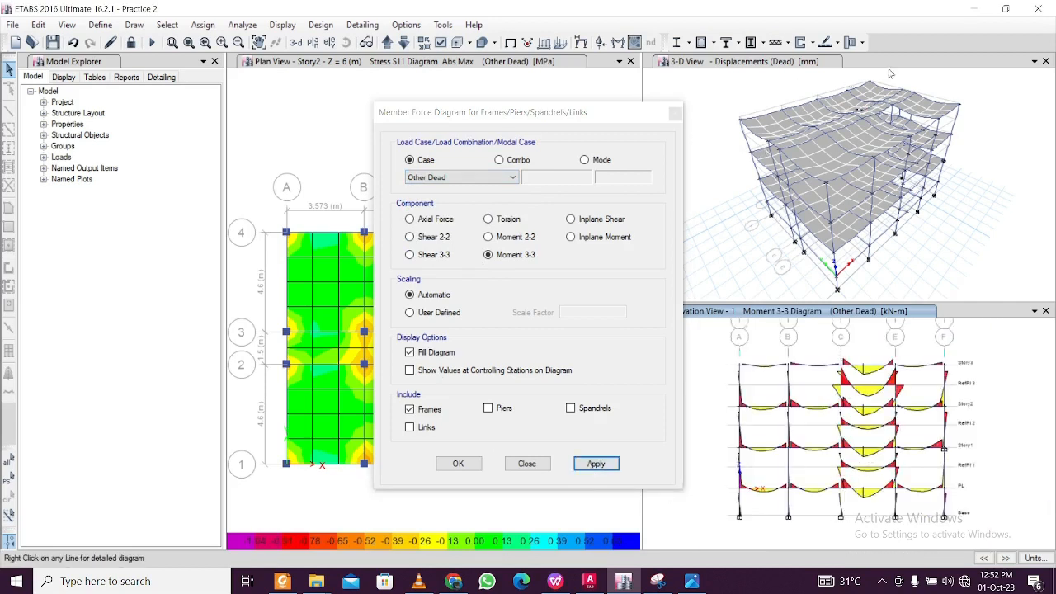
left_click(1045, 62)
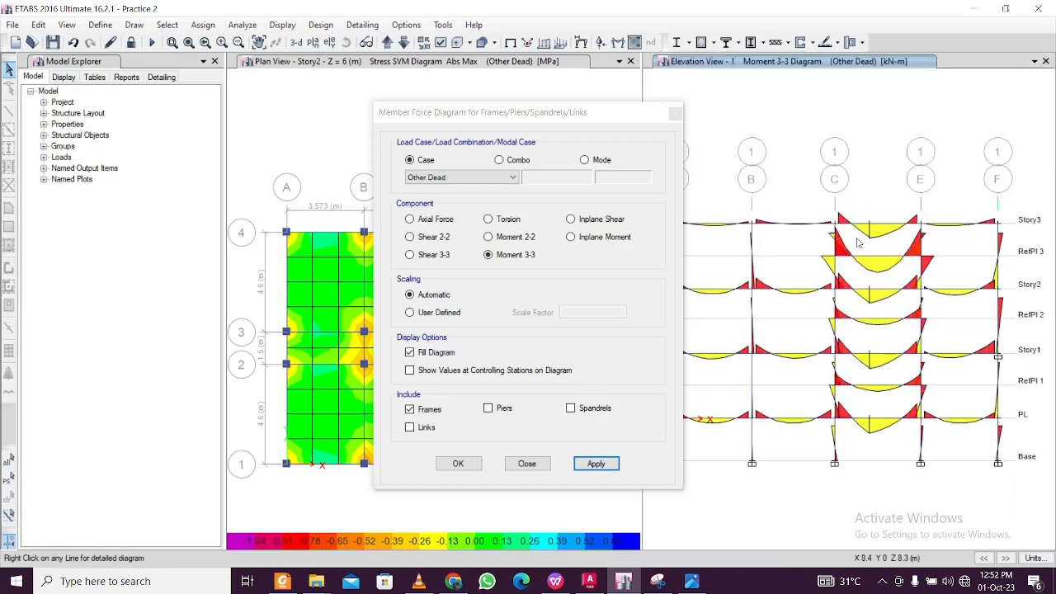
left_click_drag(599, 113, 525, 110)
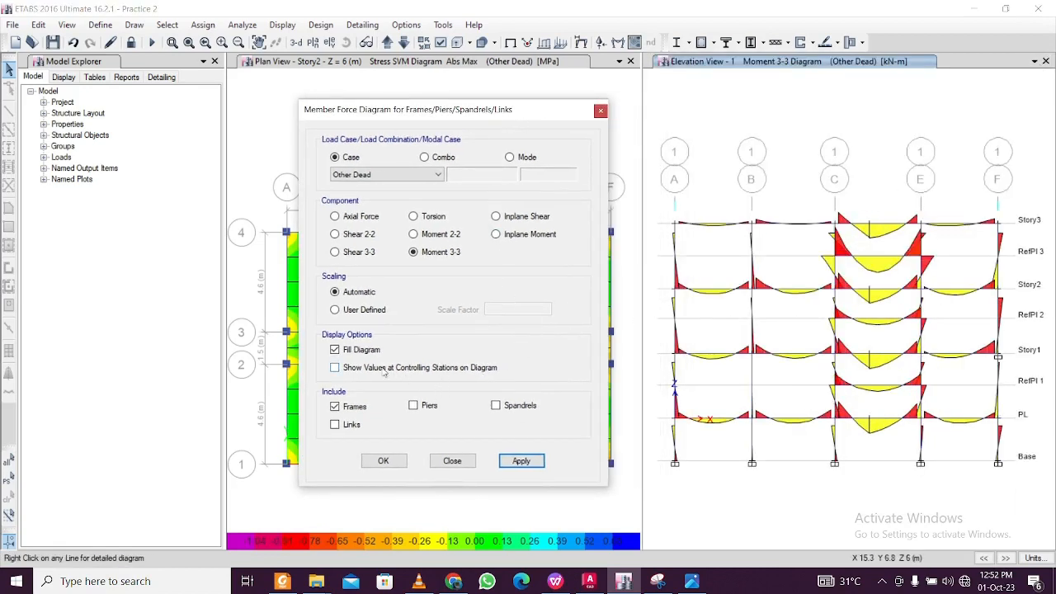
Show the values at controlling stations on the elevation's Moment 3-3 diagram and hide them again
left_click(334, 367)
left_click(521, 461)
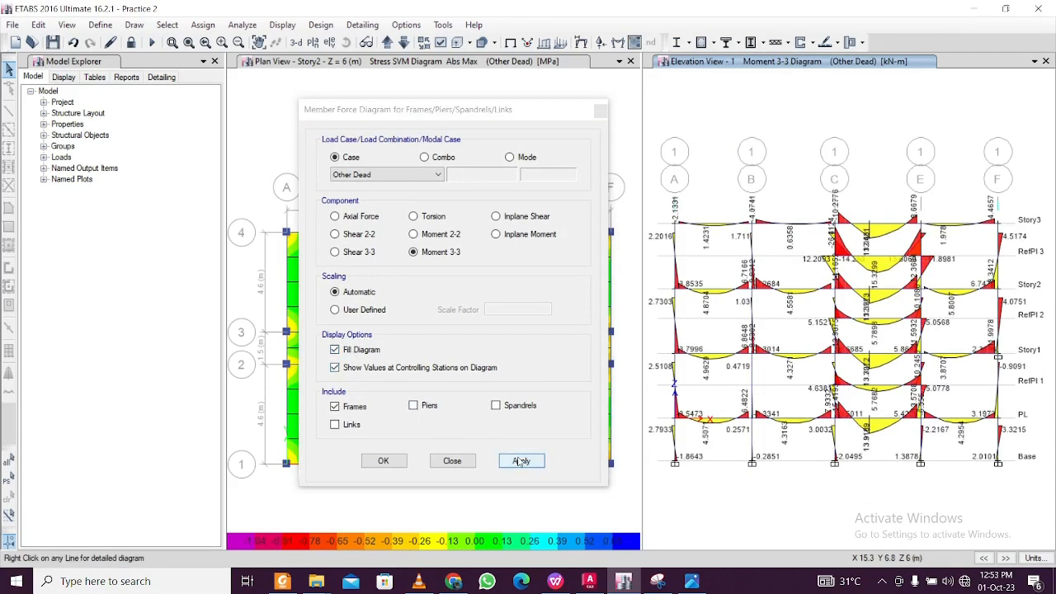
left_click(334, 367)
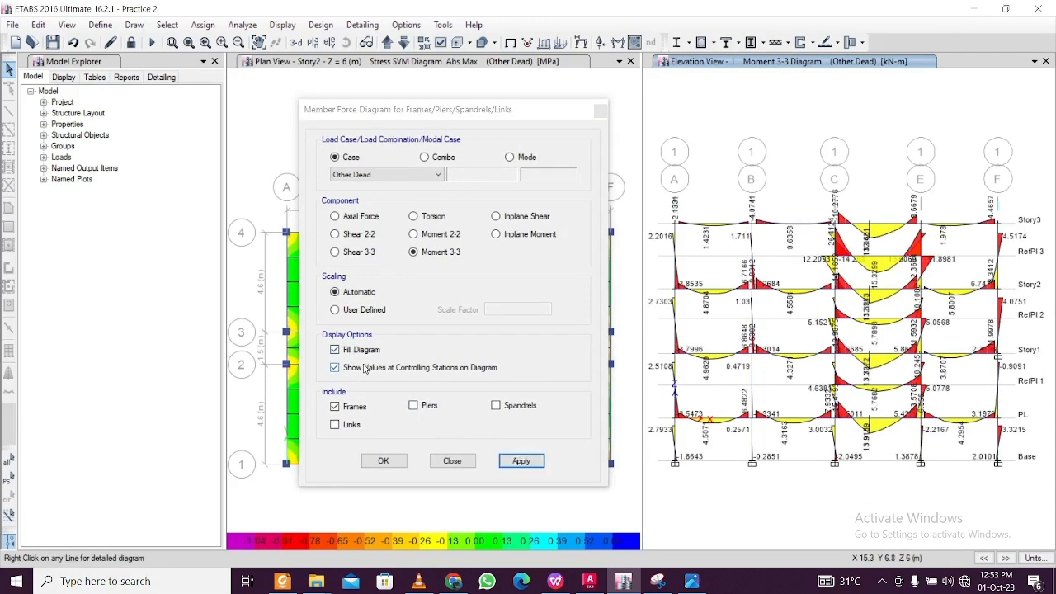
left_click(509, 461)
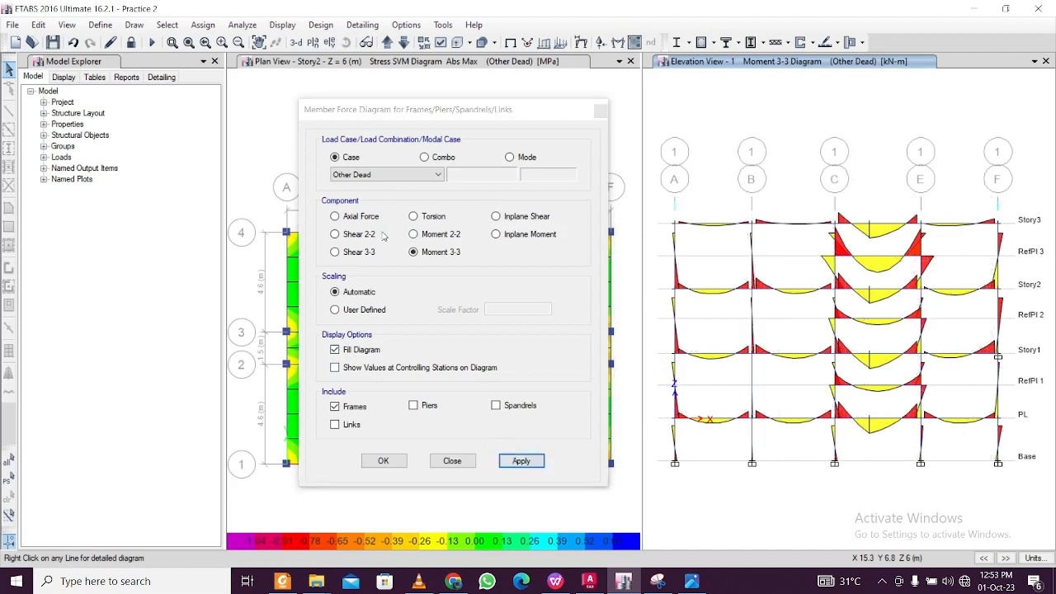
Review the Shear 2-2 and Axial Force diagrams for the Other Dead load case on Elevation 1
left_click(335, 234)
left_click(521, 461)
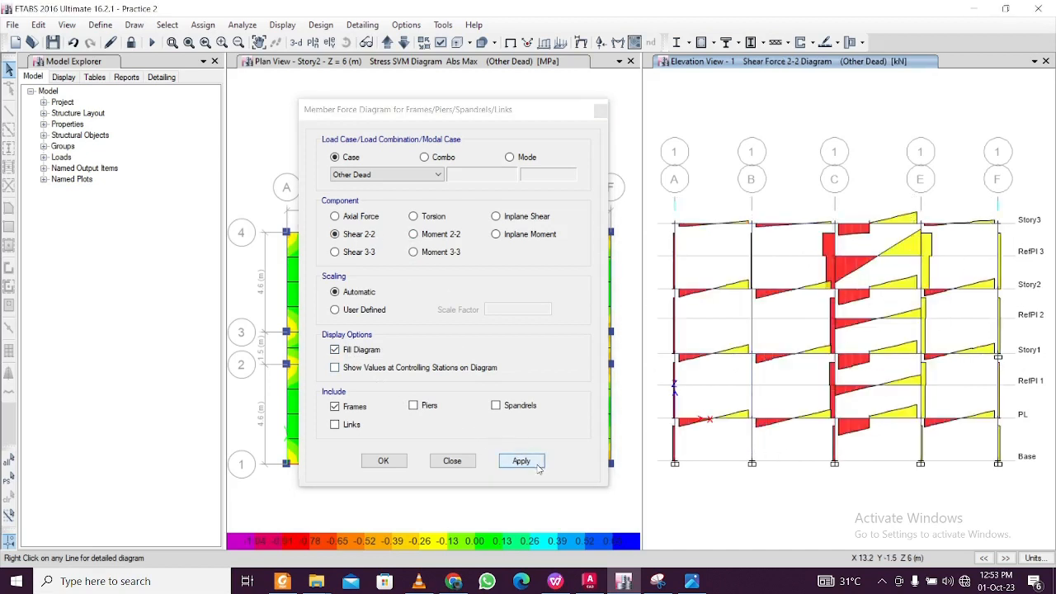
left_click(373, 217)
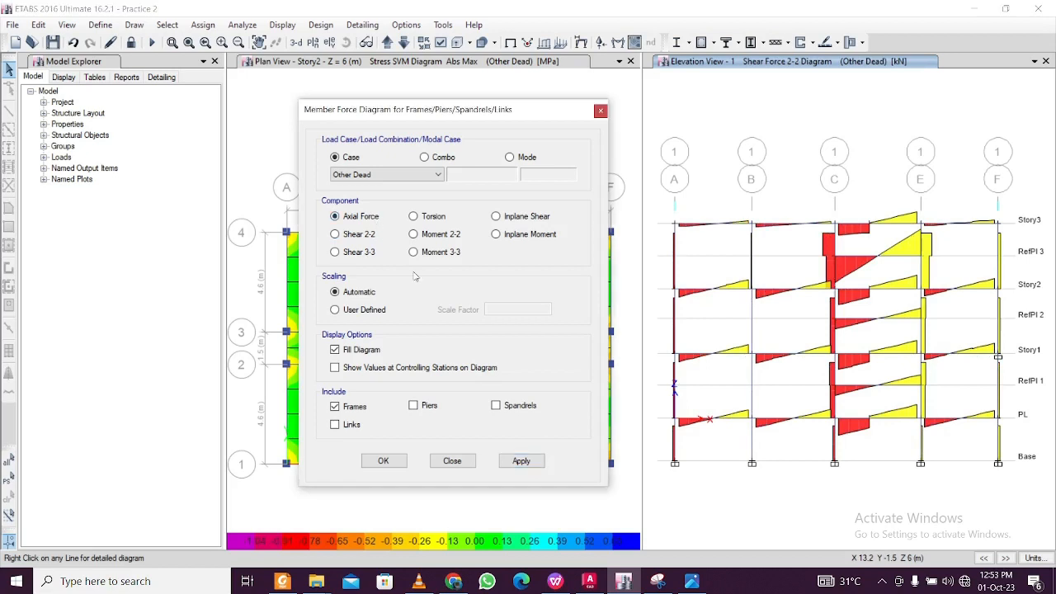
left_click(533, 464)
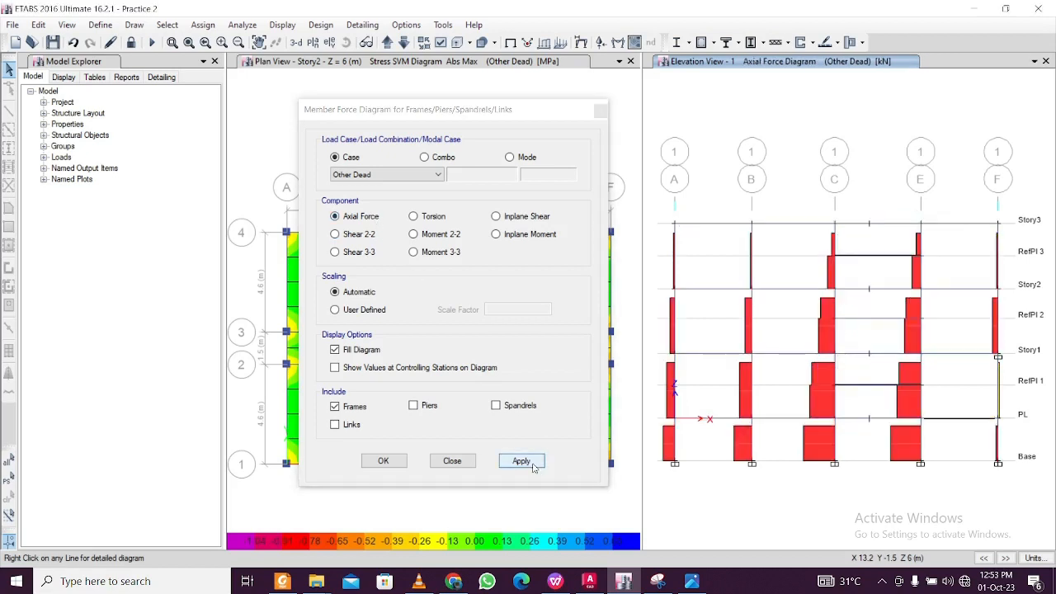
left_click(600, 111)
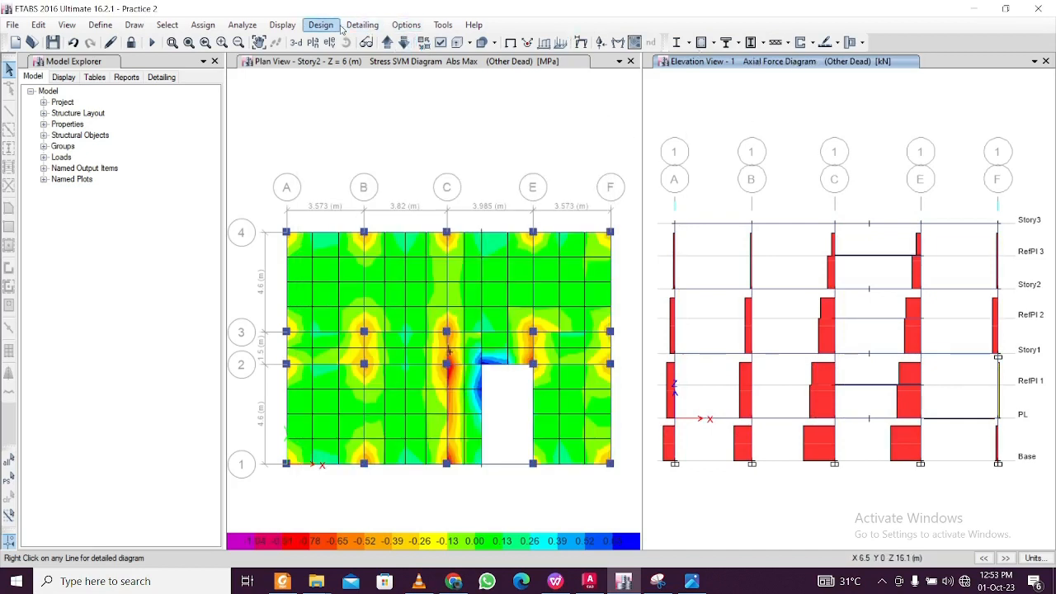
Display the deformed shape of Elevation 1 for the Other Dead load case with automatic scaling
left_click(282, 25)
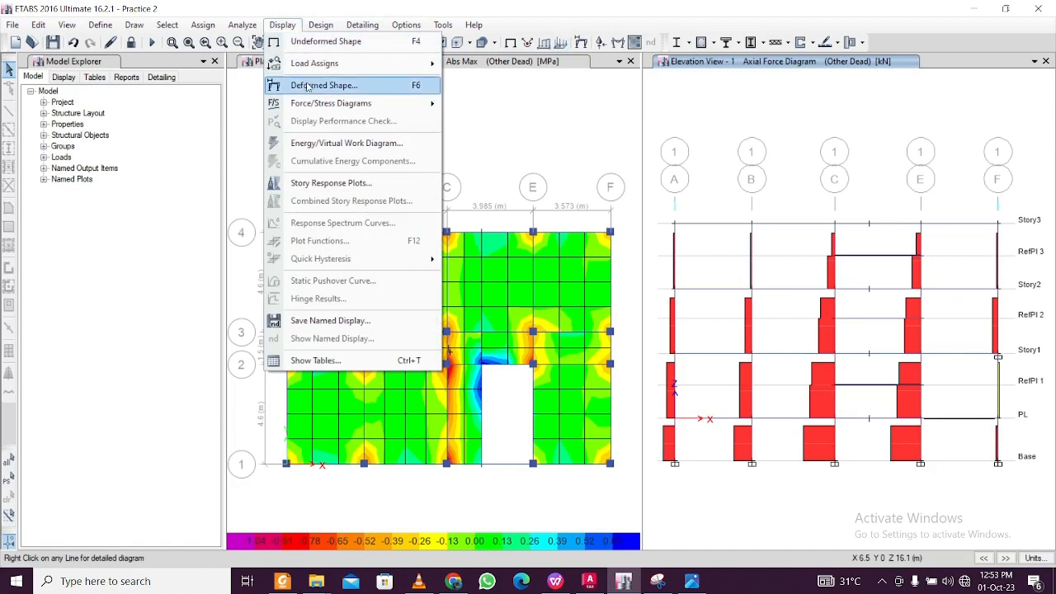
left_click(308, 86)
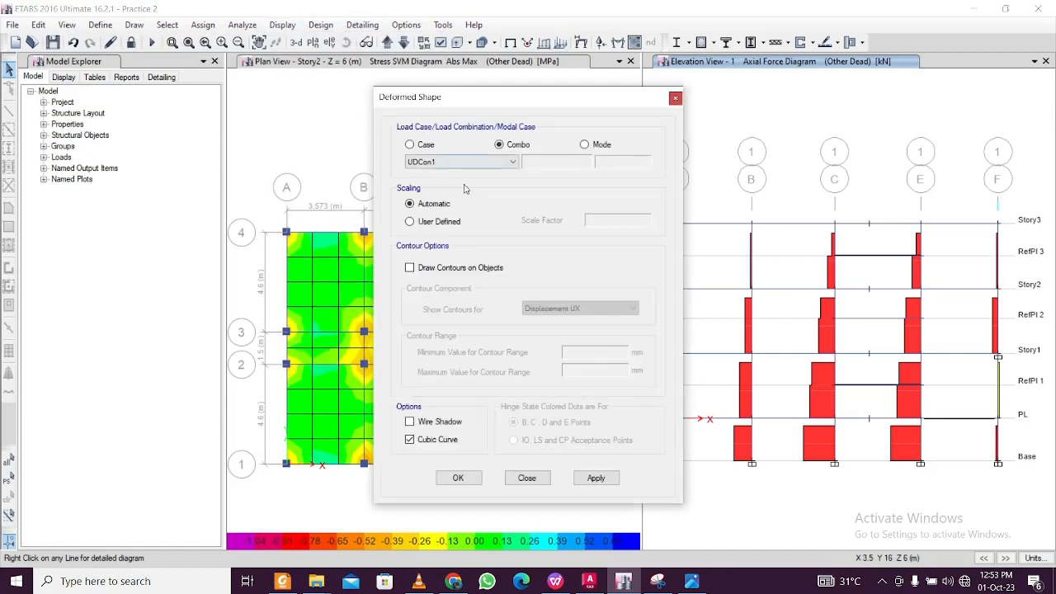
left_click(421, 145)
left_click(432, 162)
left_click(429, 196)
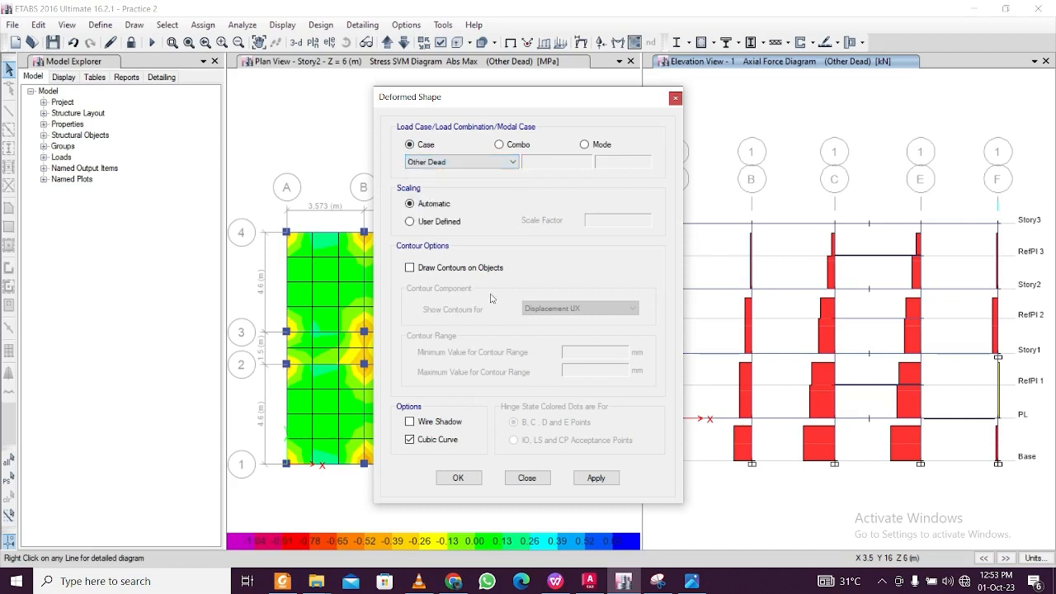
left_click(591, 476)
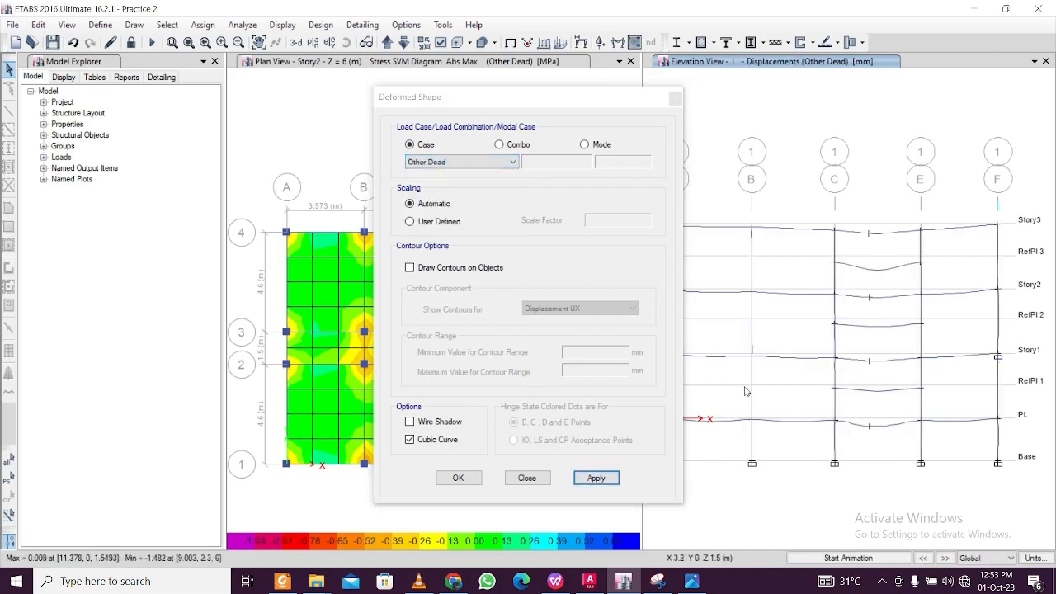
Try drawing Displacement UX contours on the deformed shape and turn the contours off again
left_click(462, 268)
left_click(601, 479)
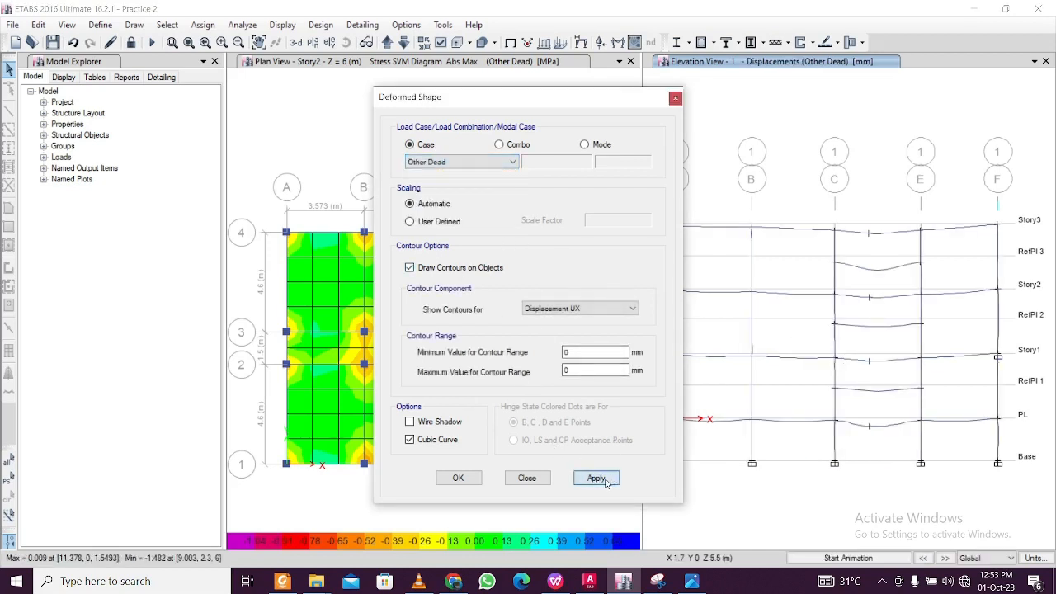
left_click(421, 269)
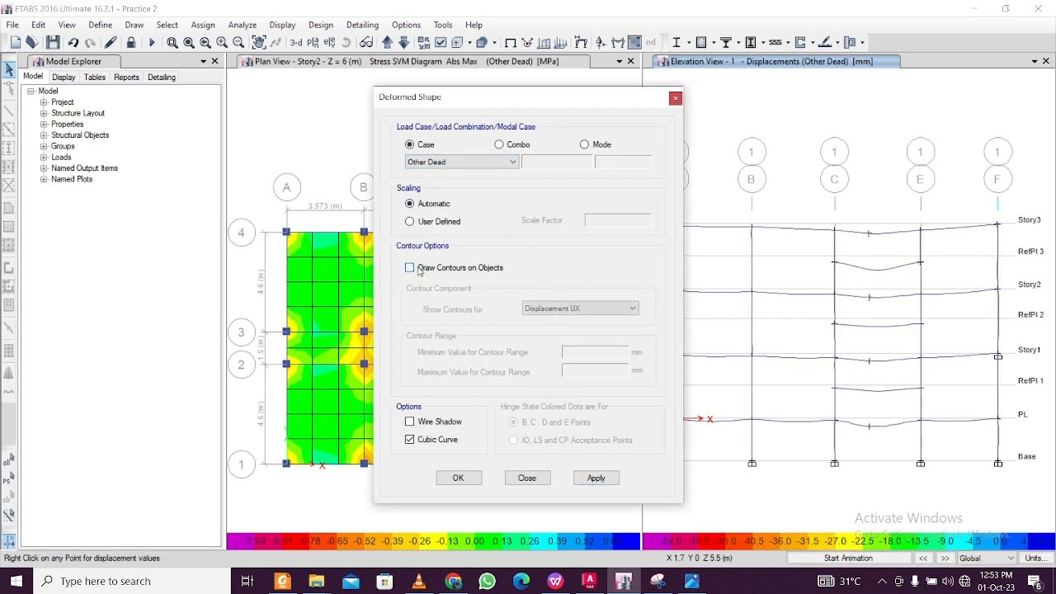
left_click(595, 477)
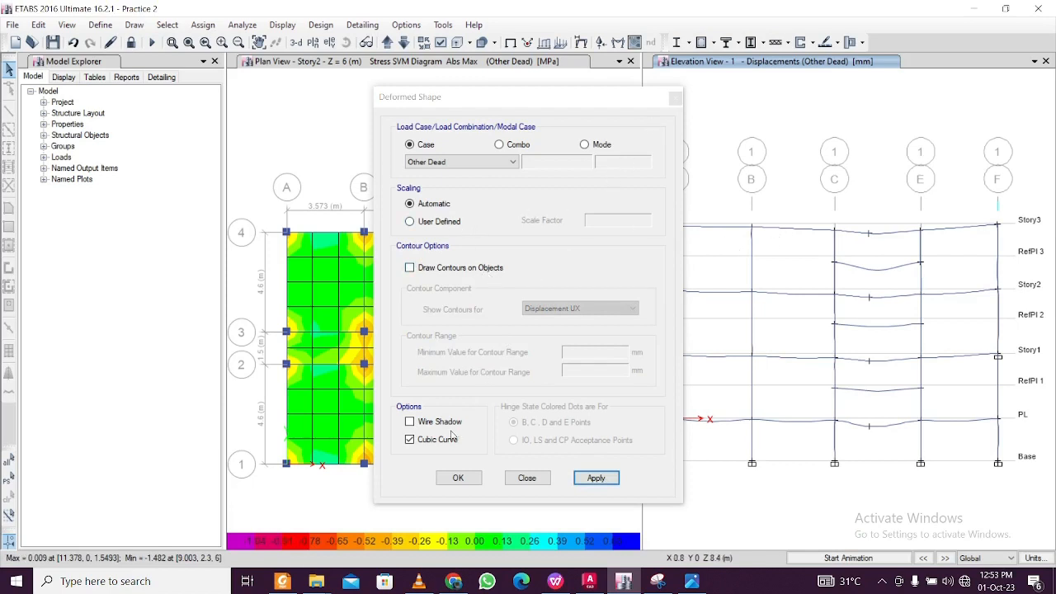
Disable the cubic curve and enable the wire shadow for the elevation's deformed shape
left_click(410, 439)
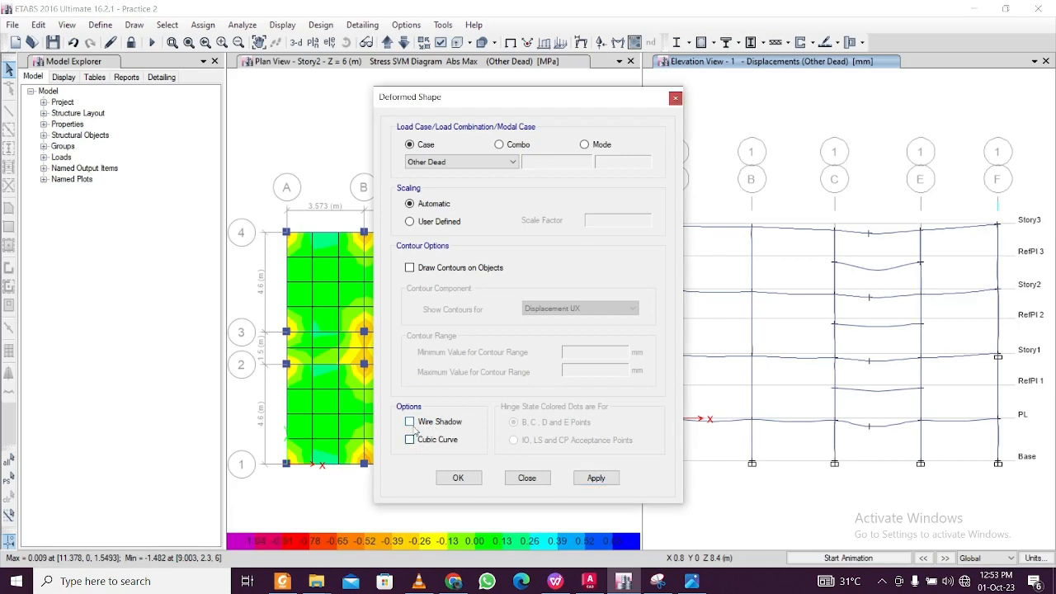
left_click(410, 421)
left_click(590, 479)
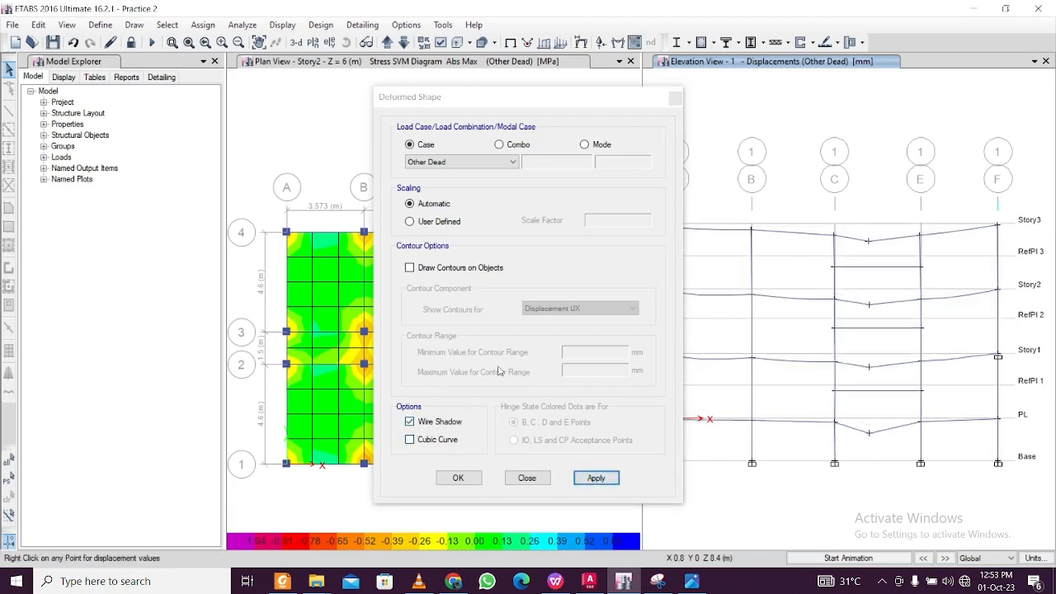
left_click(675, 98)
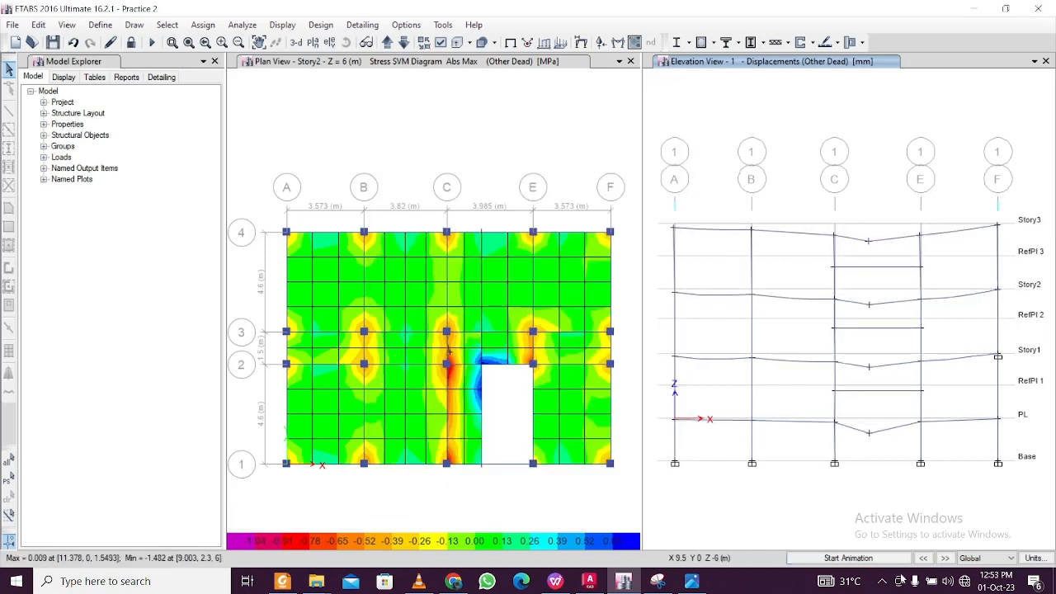
left_click(881, 581)
left_click(881, 582)
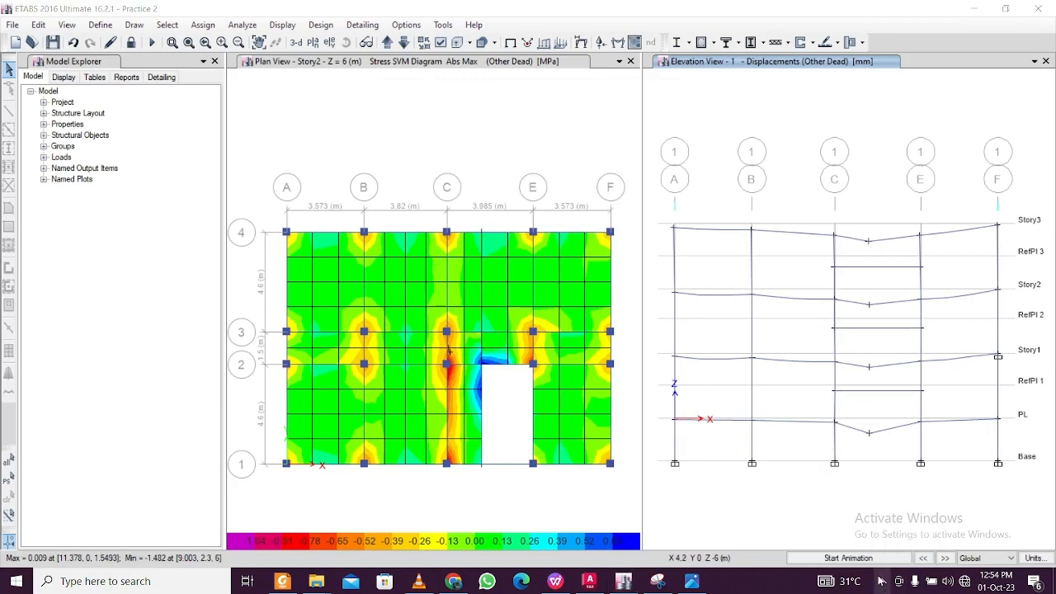
left_click(881, 582)
left_click(881, 582)
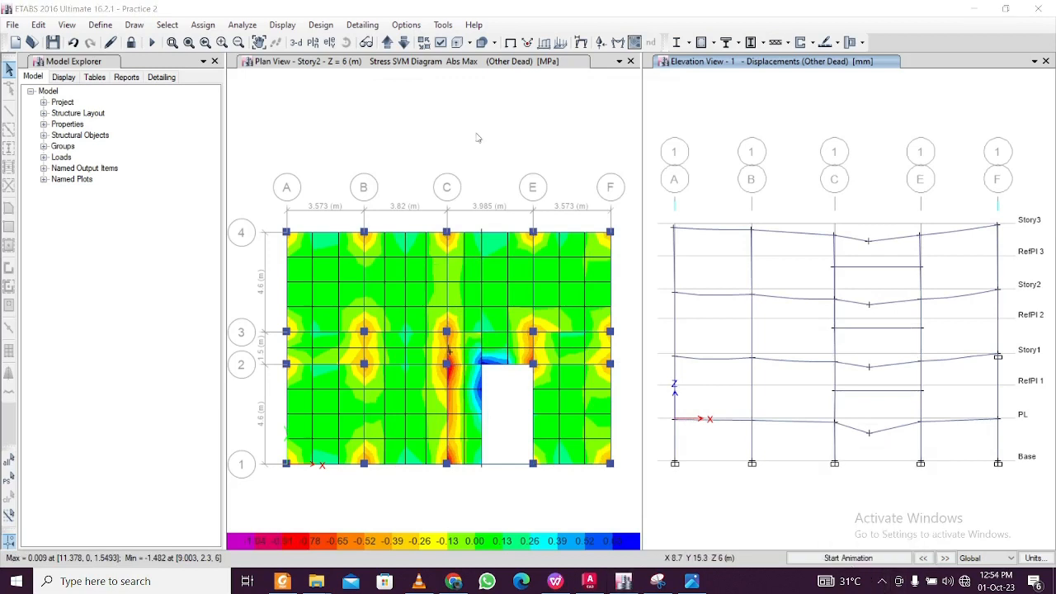
Run the concrete frame design check and inspect the longitudinal reinforcing of the beams and columns on Elevation 1
left_click(321, 25)
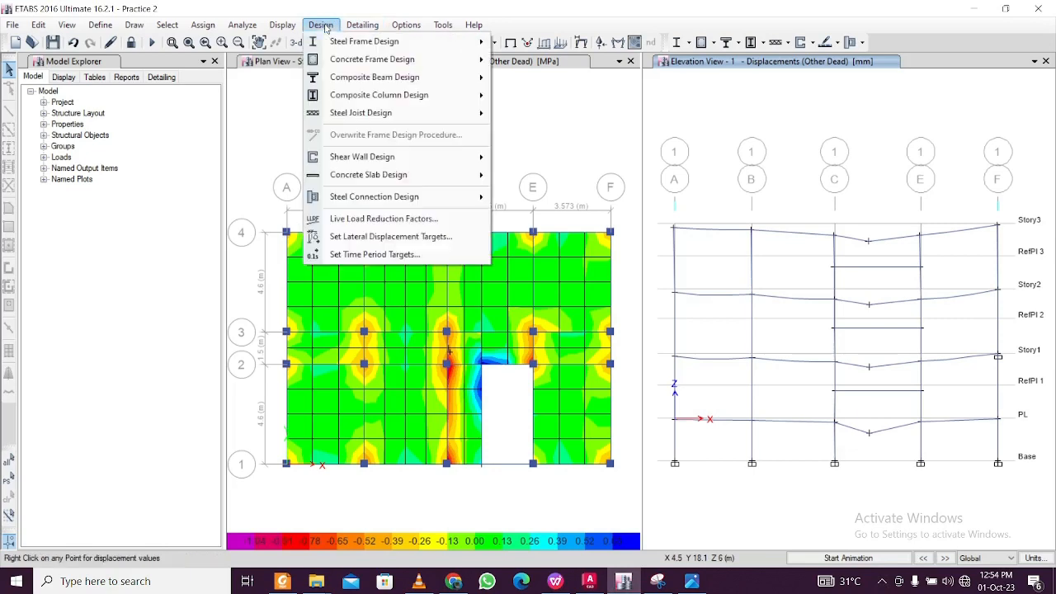
mouse_move(343, 63)
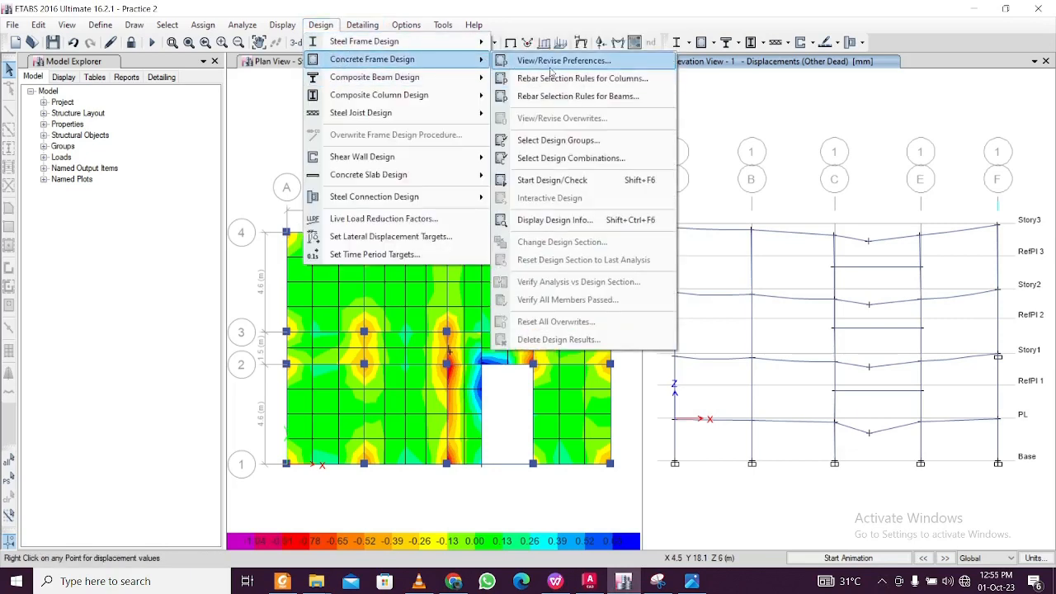
left_click(553, 180)
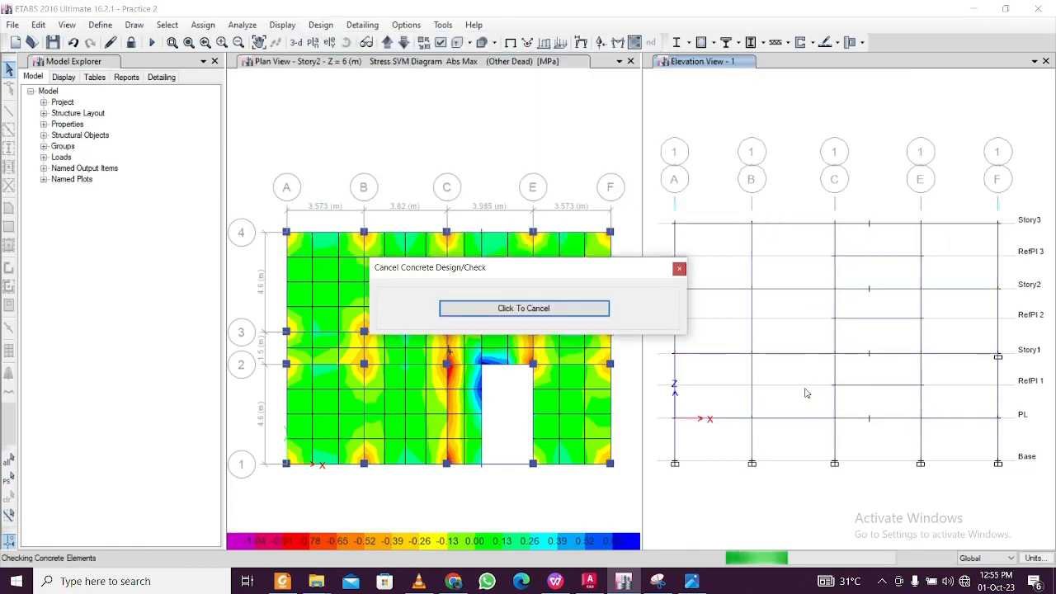
scroll(710, 227, "up", 5)
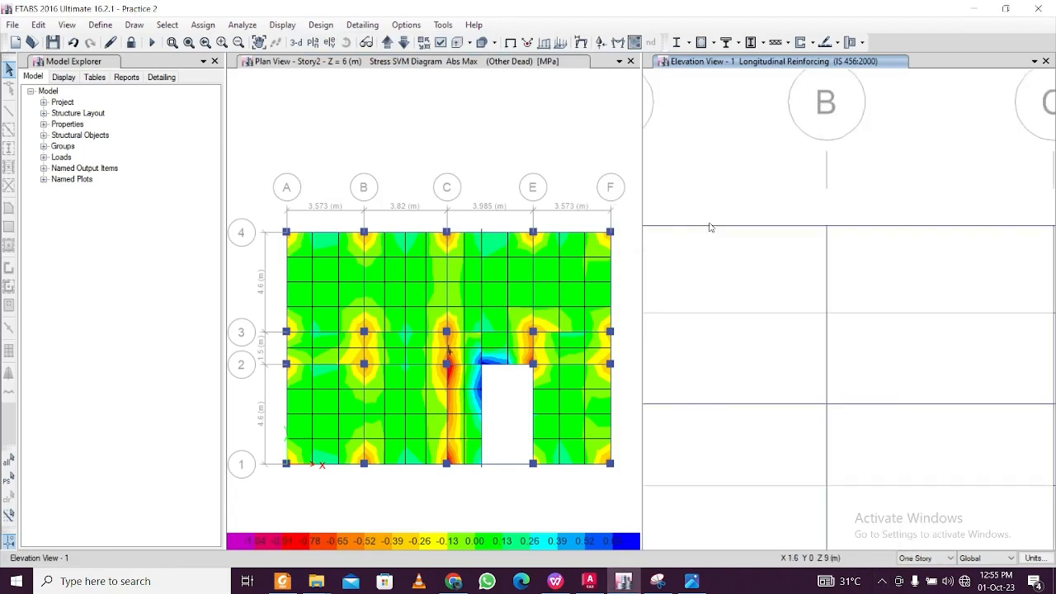
scroll(709, 227, "down", 5)
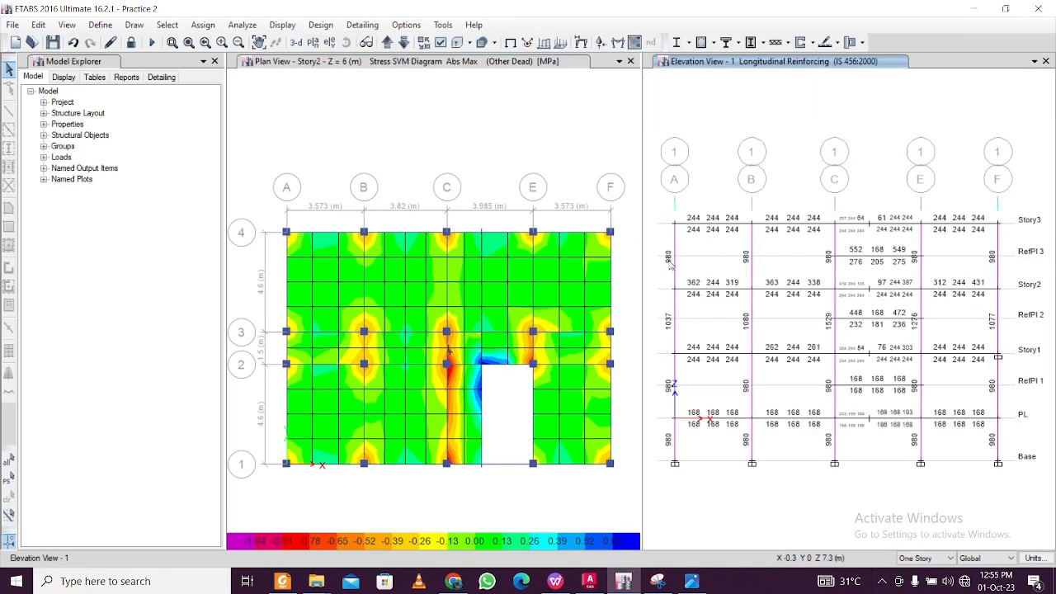
scroll(699, 224, "up", 3)
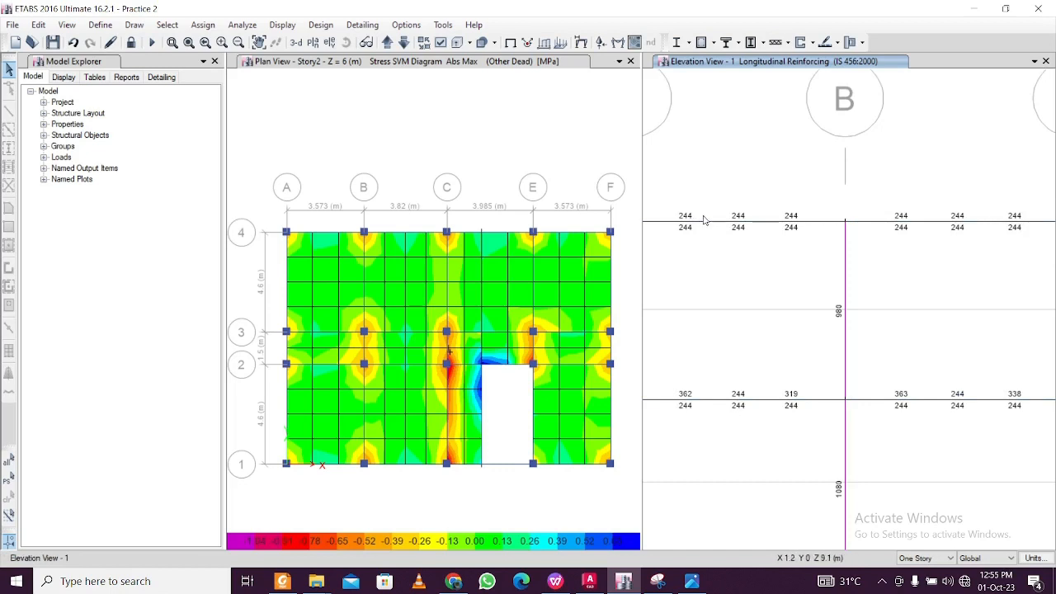
scroll(791, 221, "down", 3)
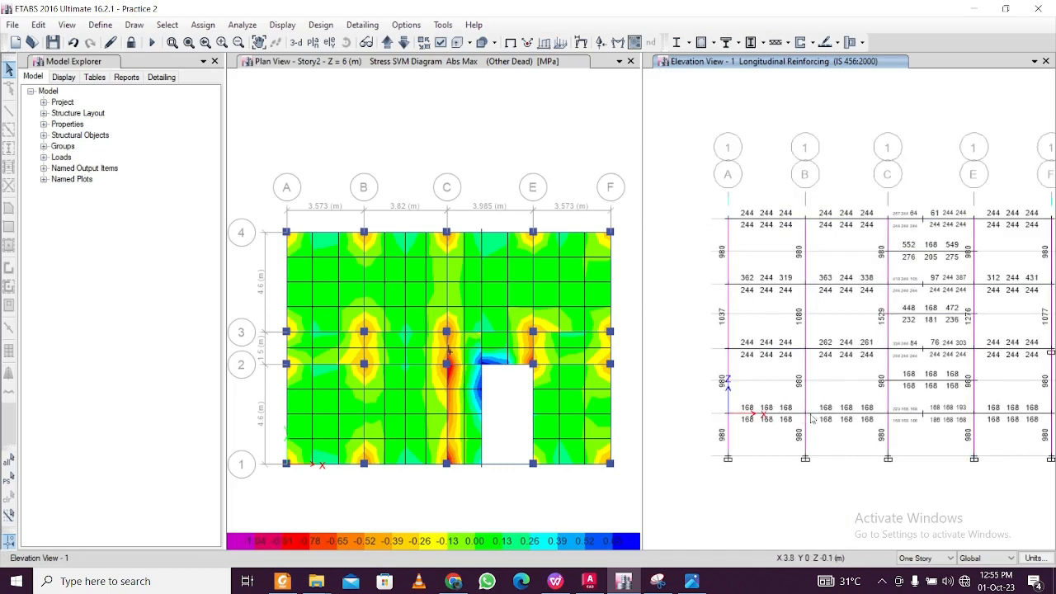
Examine the longitudinal reinforcing values of the beams and columns on Elevation 1, especially between grids C and E
middle_click_drag(877, 416, 863, 417)
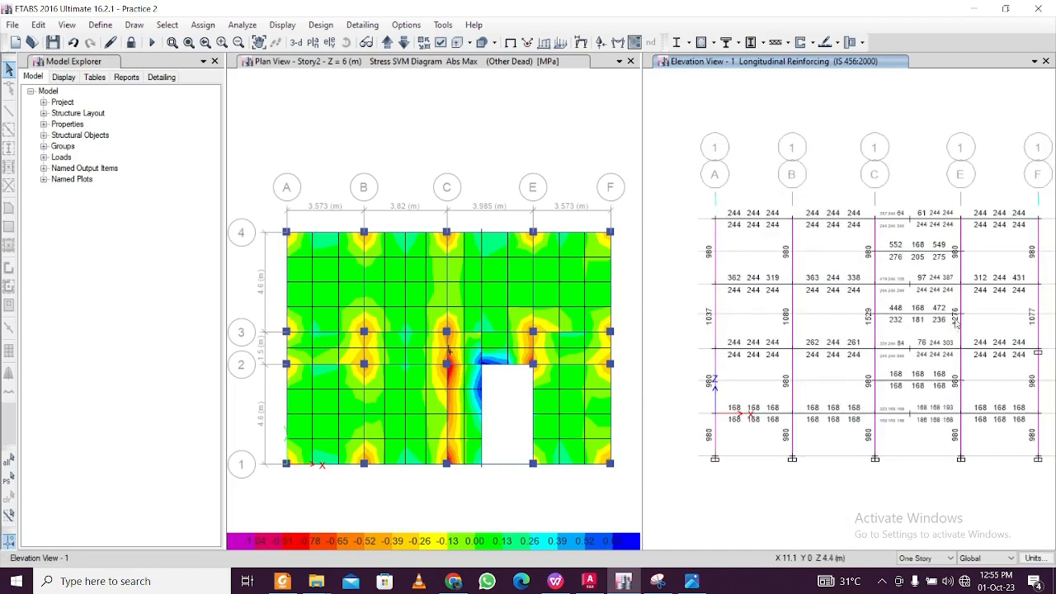
scroll(898, 275, "up", 3)
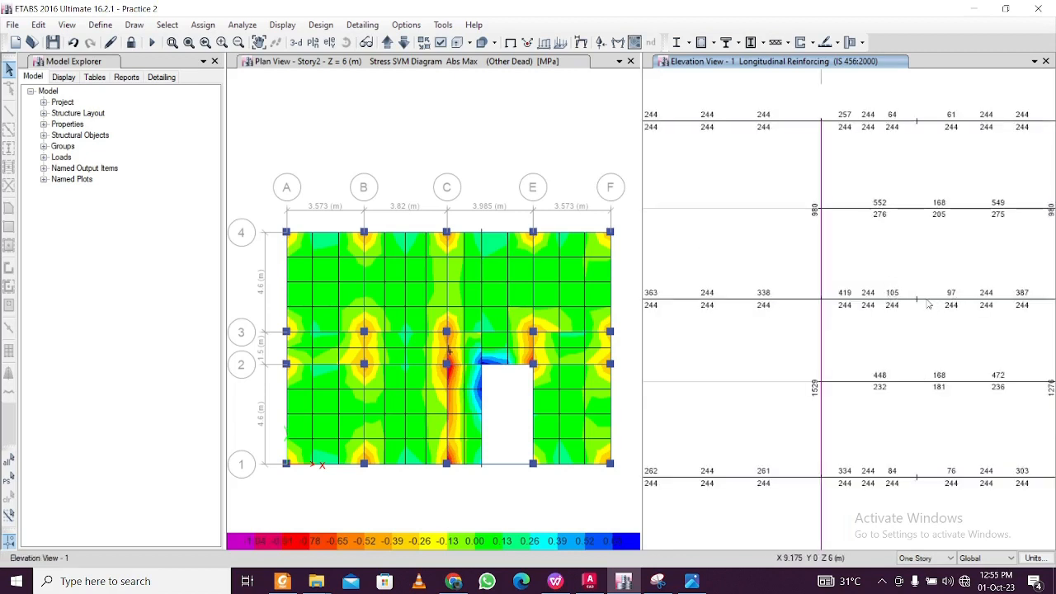
middle_click_drag(942, 386, 857, 372)
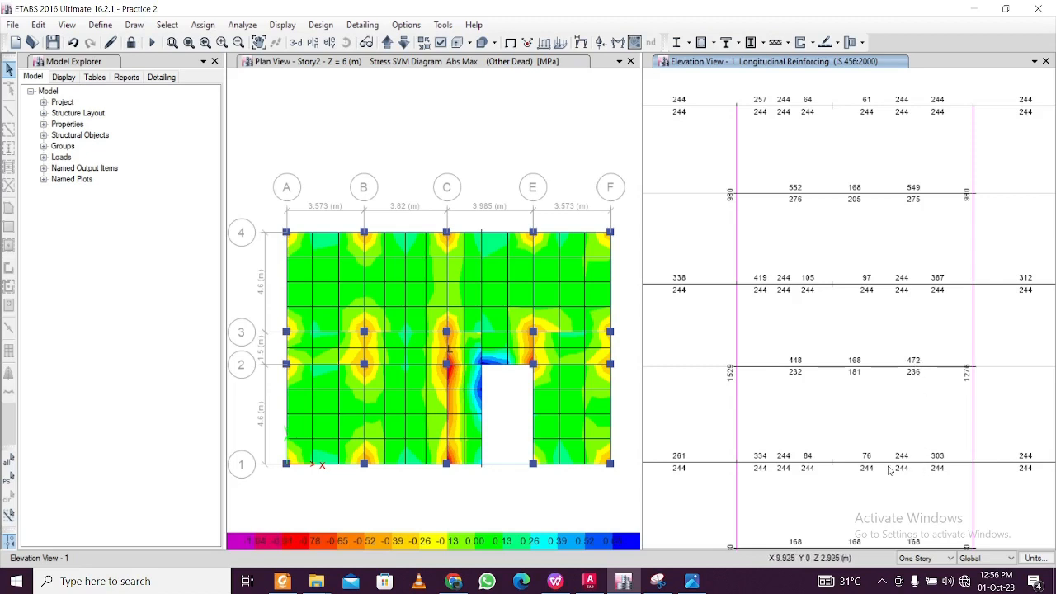
middle_click_drag(827, 469, 886, 468)
middle_click_drag(733, 443, 818, 447)
scroll(795, 405, "down", 3)
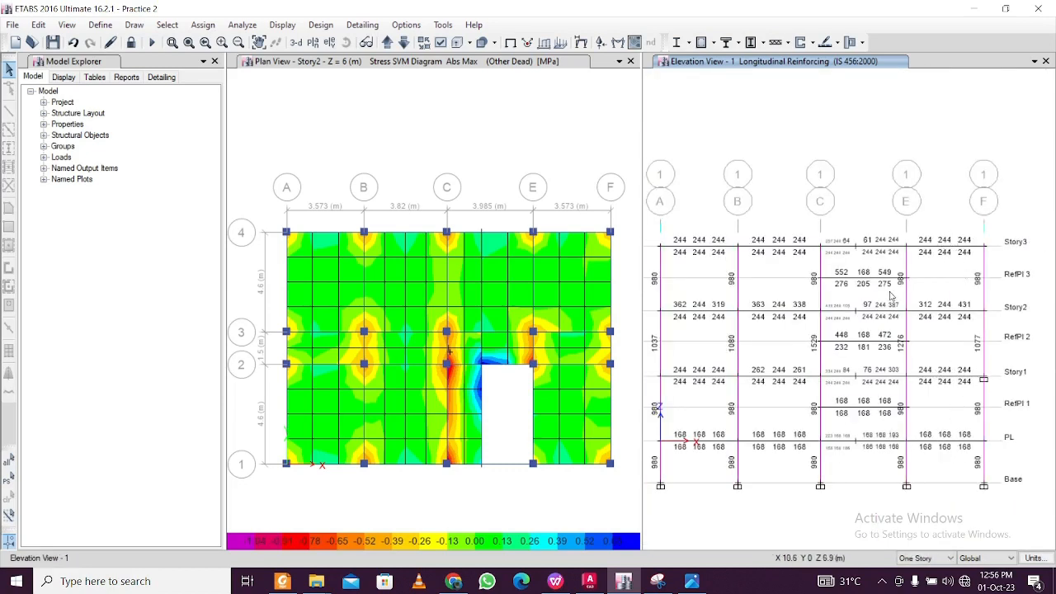
middle_click_drag(861, 291, 884, 290)
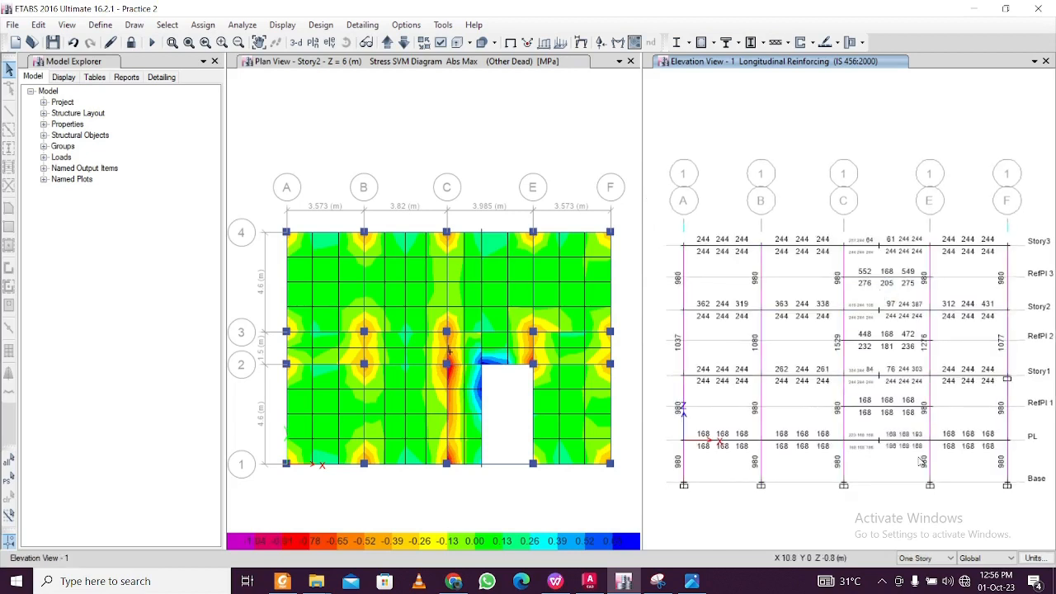
Verify whether all concrete frame members pass the design check and dismiss the result message
left_click(882, 581)
left_click(812, 166)
left_click(714, 42)
left_click(715, 43)
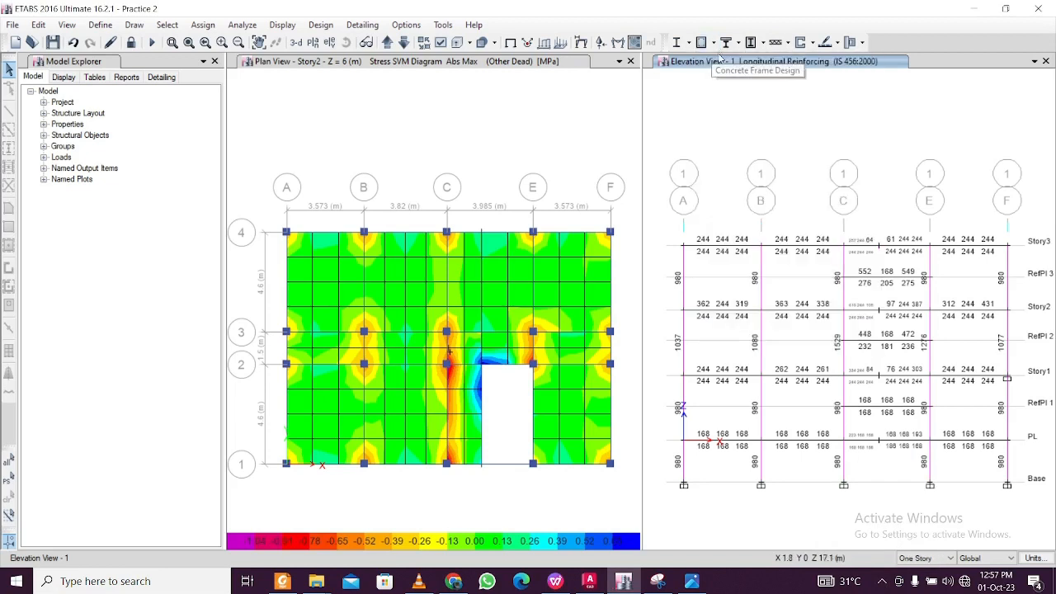
left_click(714, 43)
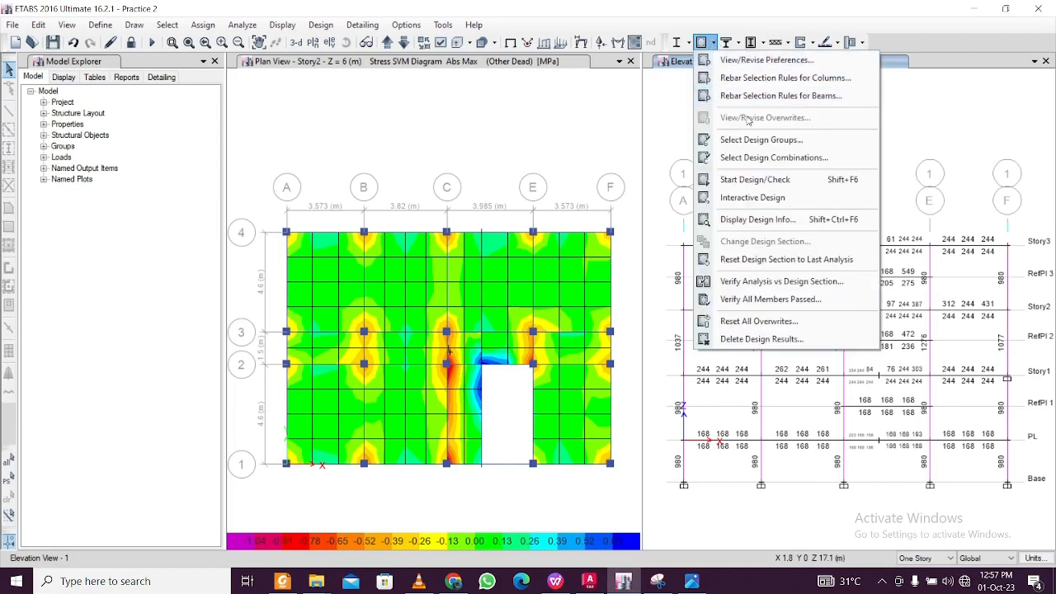
left_click(767, 299)
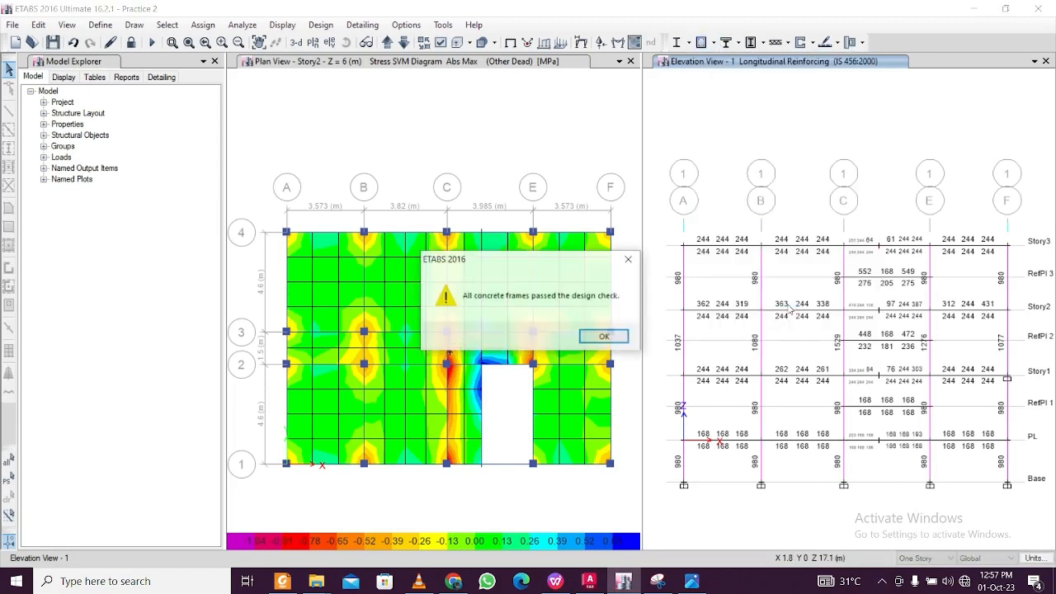
left_click(605, 338)
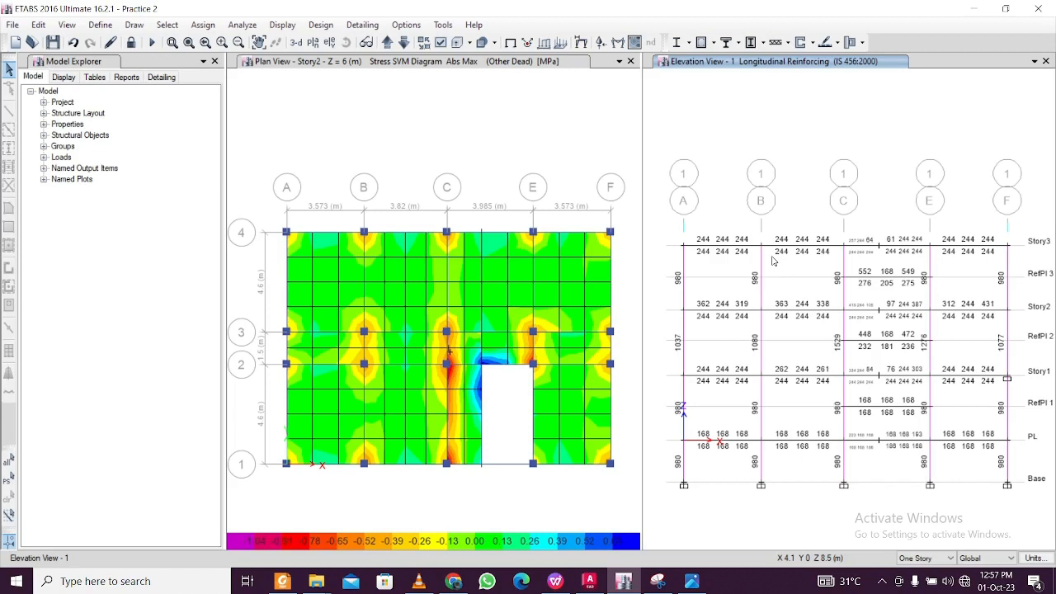
Close the Reactions dialog without applying it
left_click(881, 582)
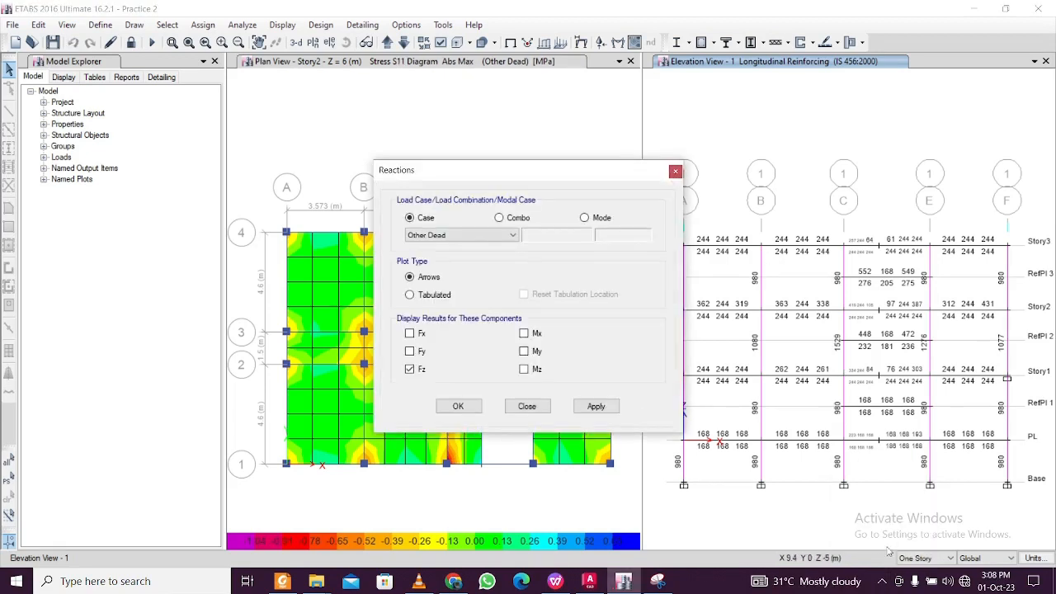
left_click(885, 582)
left_click(885, 581)
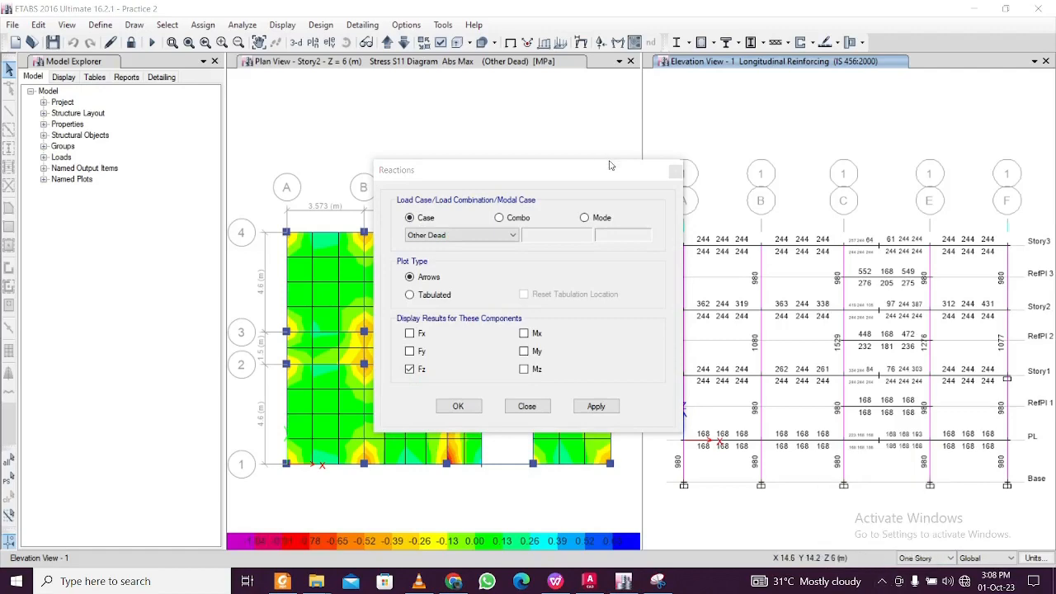
left_click(675, 171)
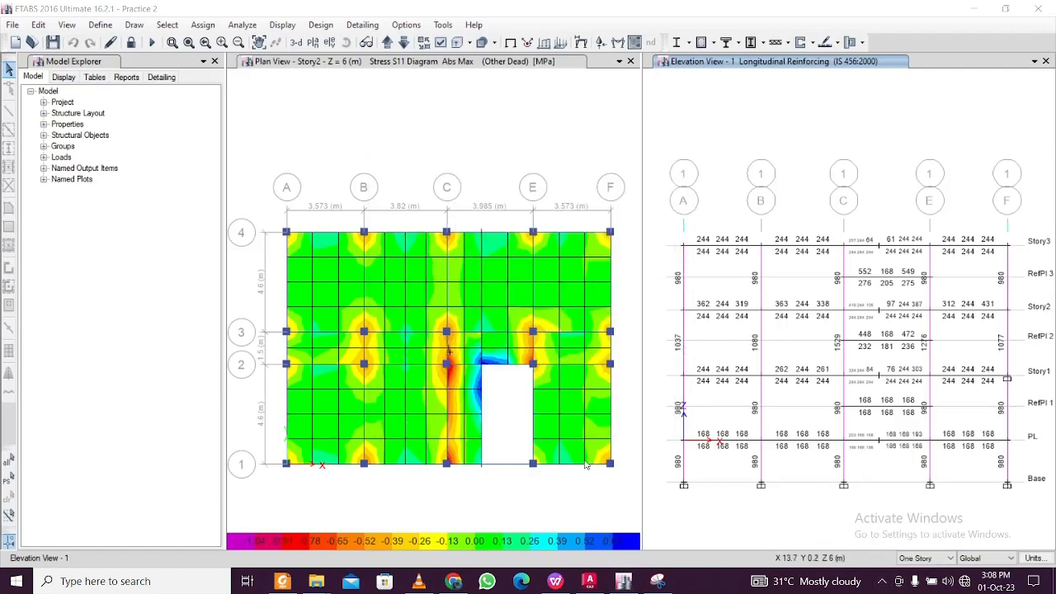
Switch to the ETABS Tutorial.pptx presentation and show the Design Checks slide on beam rebar percentage in reading view
left_click(553, 581)
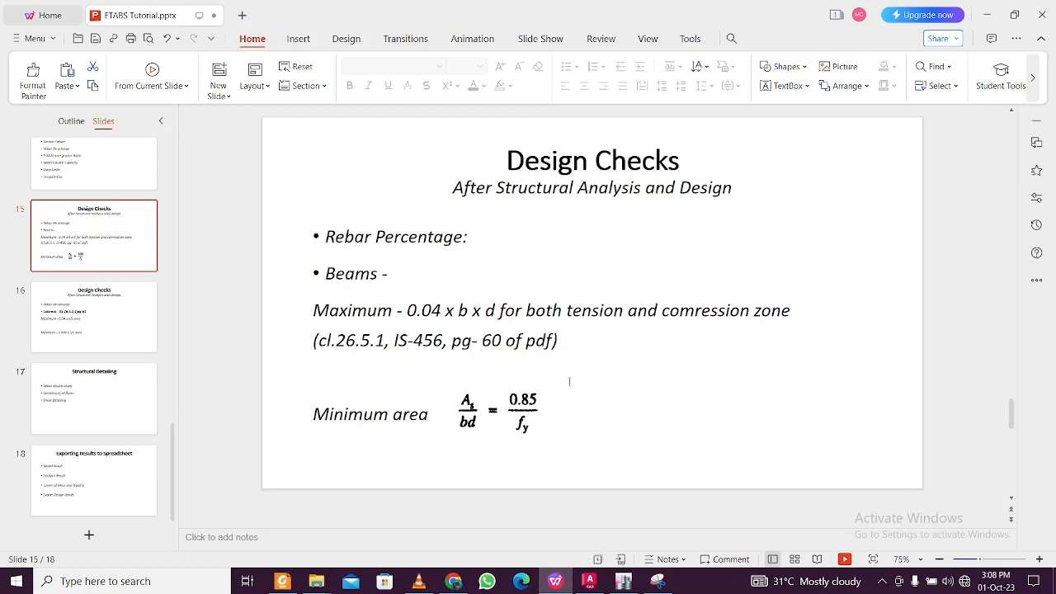
left_click(873, 559)
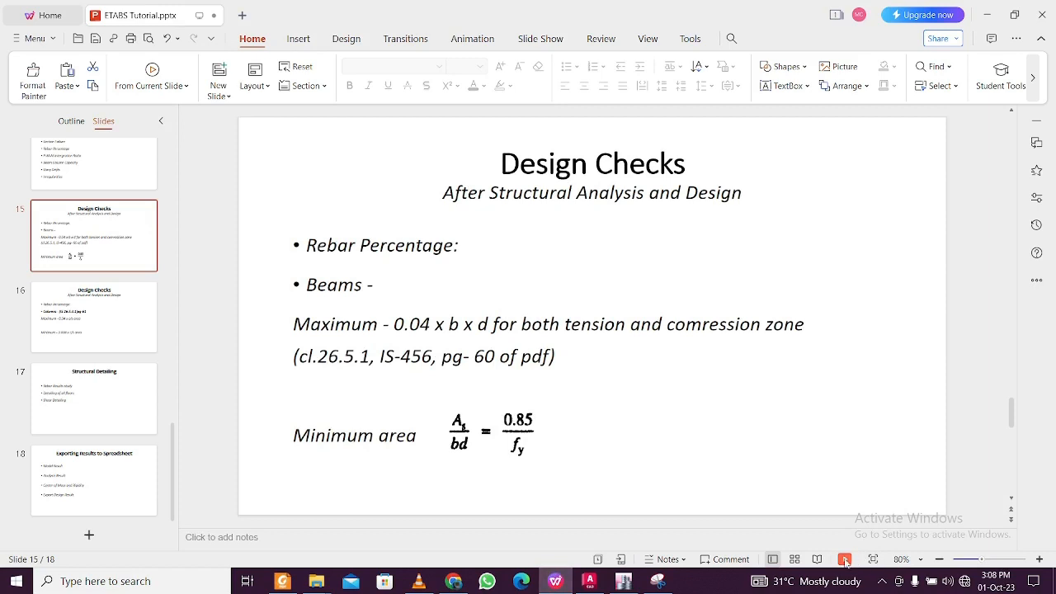
left_click(816, 559)
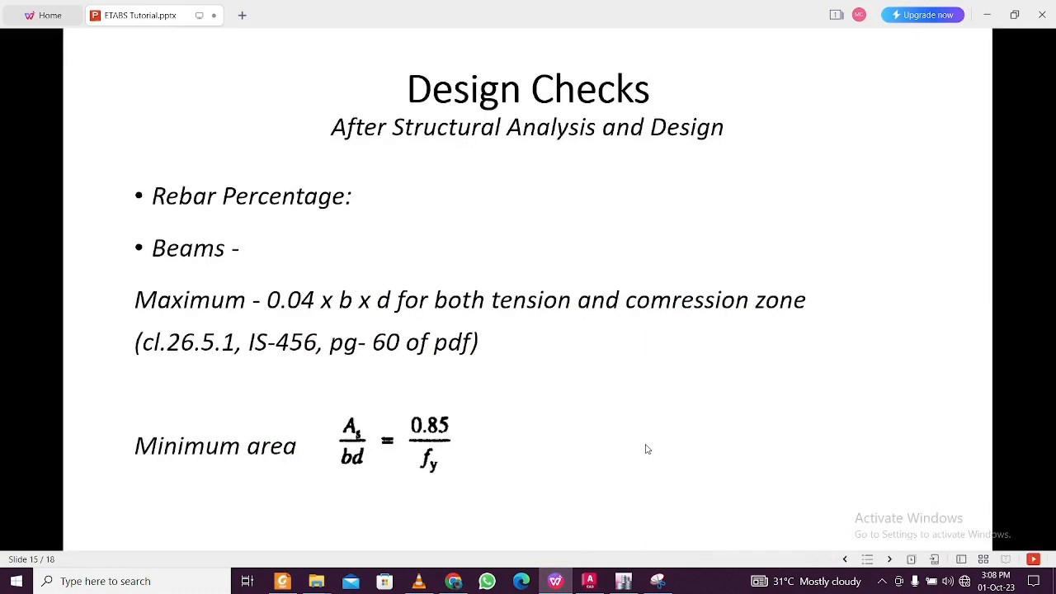
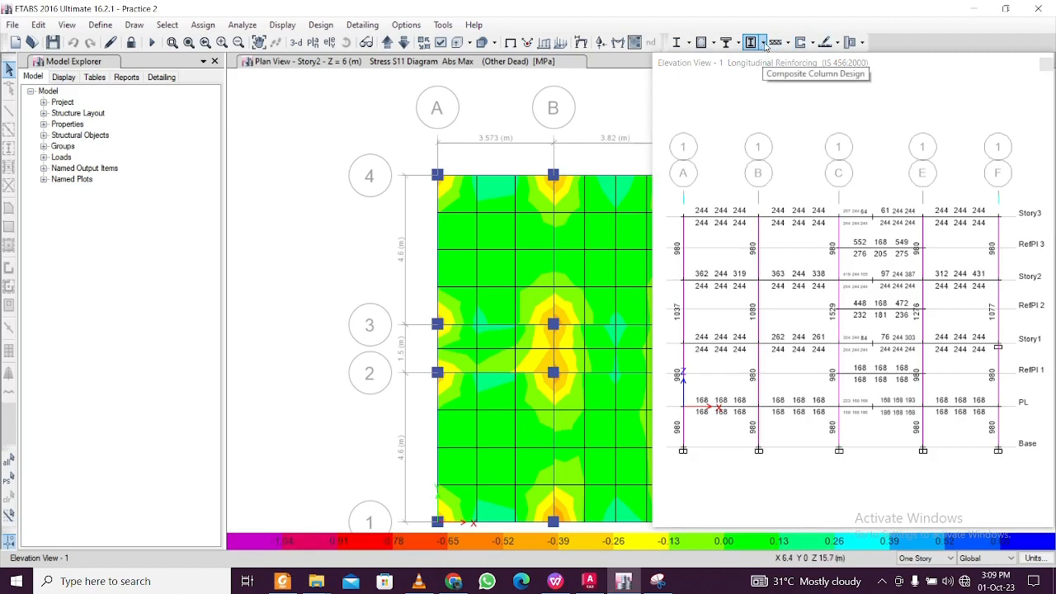
Display the Rebar Percentage design output on Elevation 1 and close the concrete frame design results dialog
left_click(714, 43)
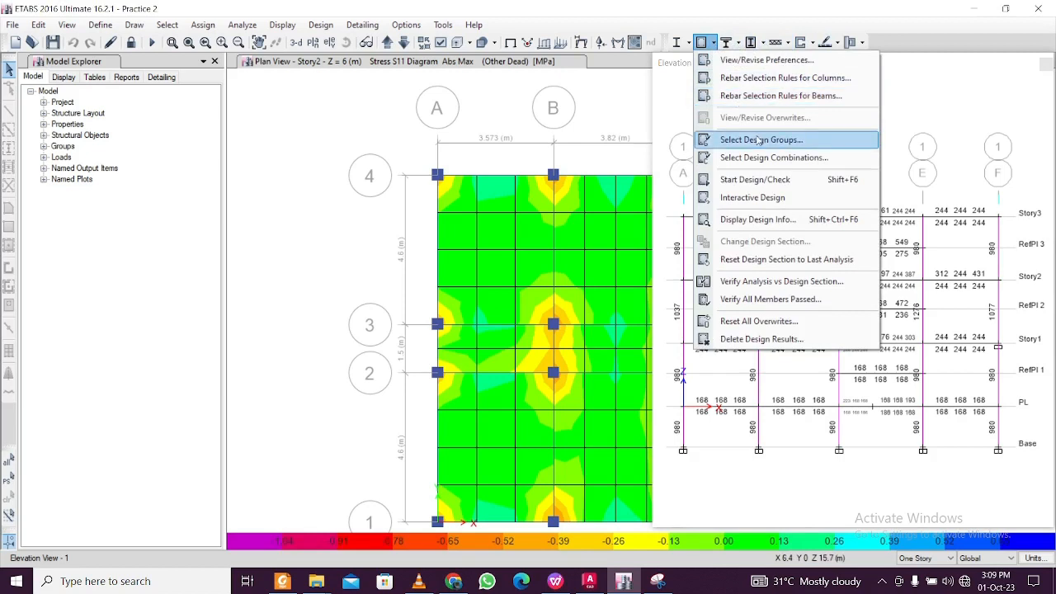
left_click(767, 219)
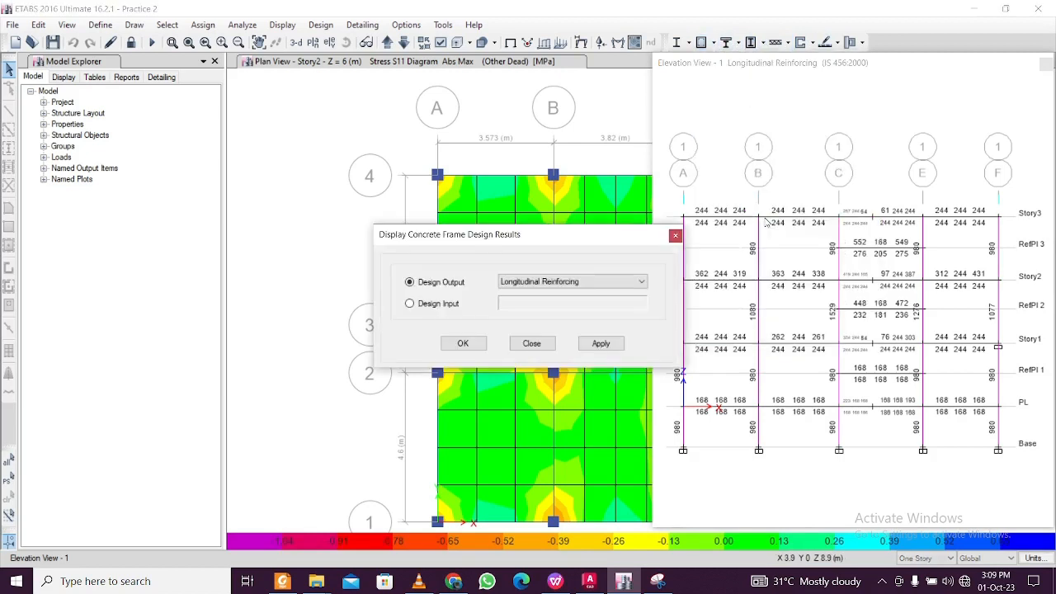
left_click(640, 282)
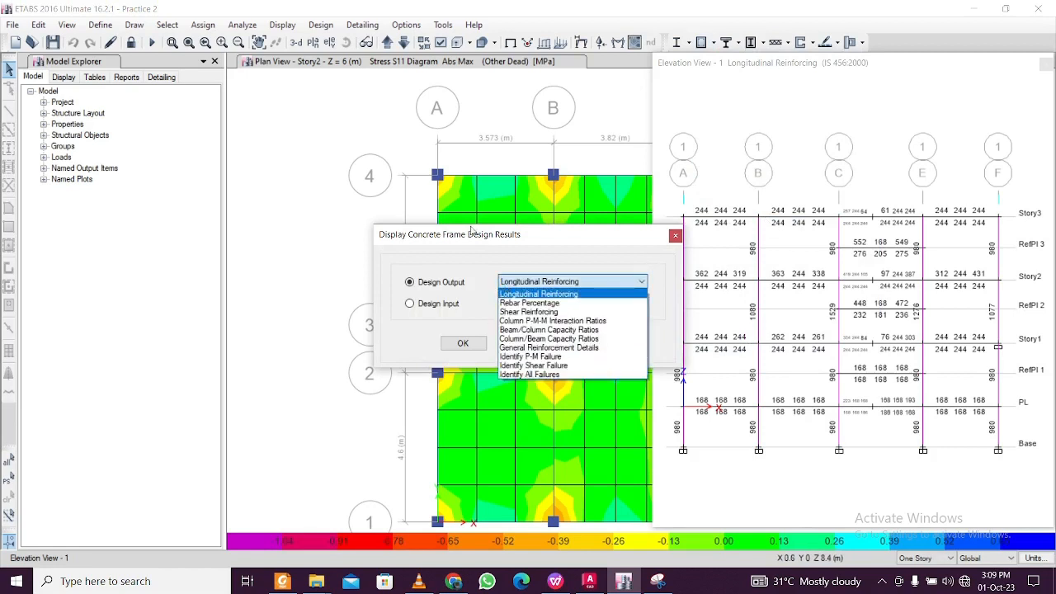
left_click(571, 302)
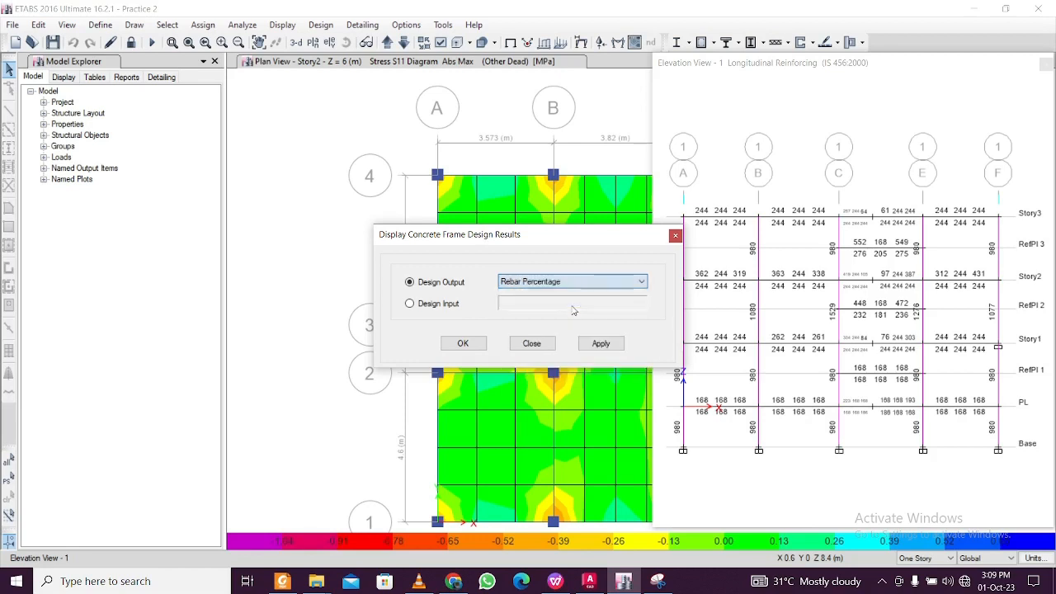
left_click(602, 344)
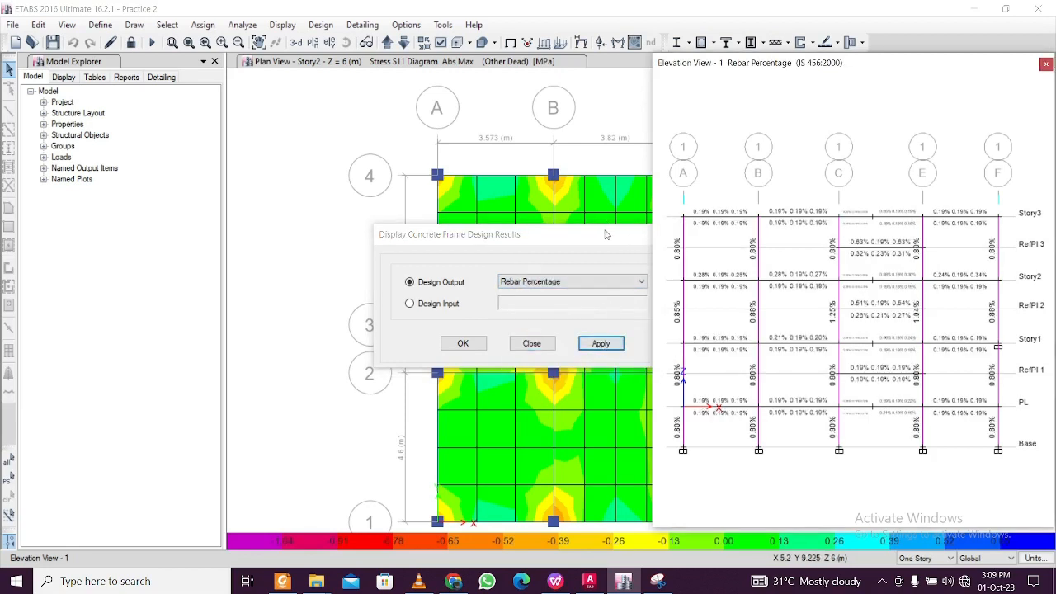
left_click_drag(606, 238, 502, 238)
left_click(573, 236)
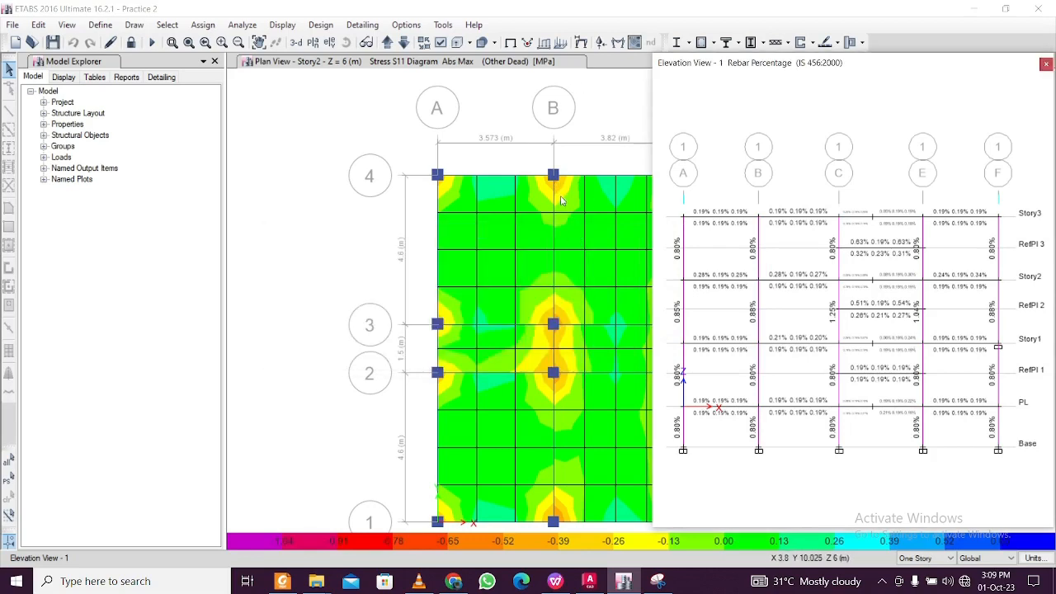
Inspect the rebar percentages of the beams and columns around grids A to C on Elevation 1
scroll(725, 268, "up", 1)
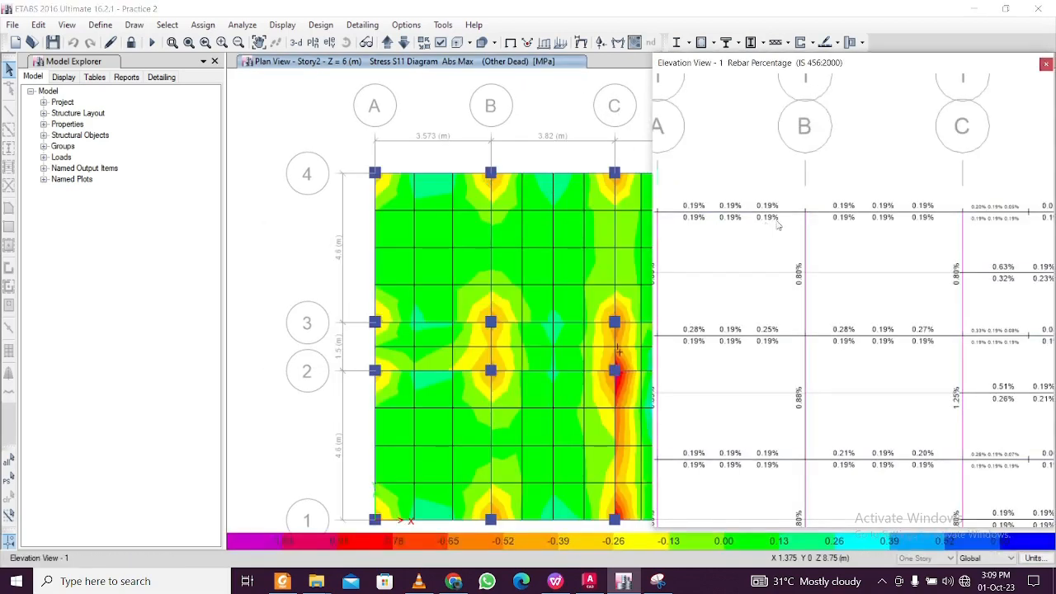
scroll(725, 269, "up", 1)
scroll(725, 268, "up", 1)
scroll(723, 267, "up", 1)
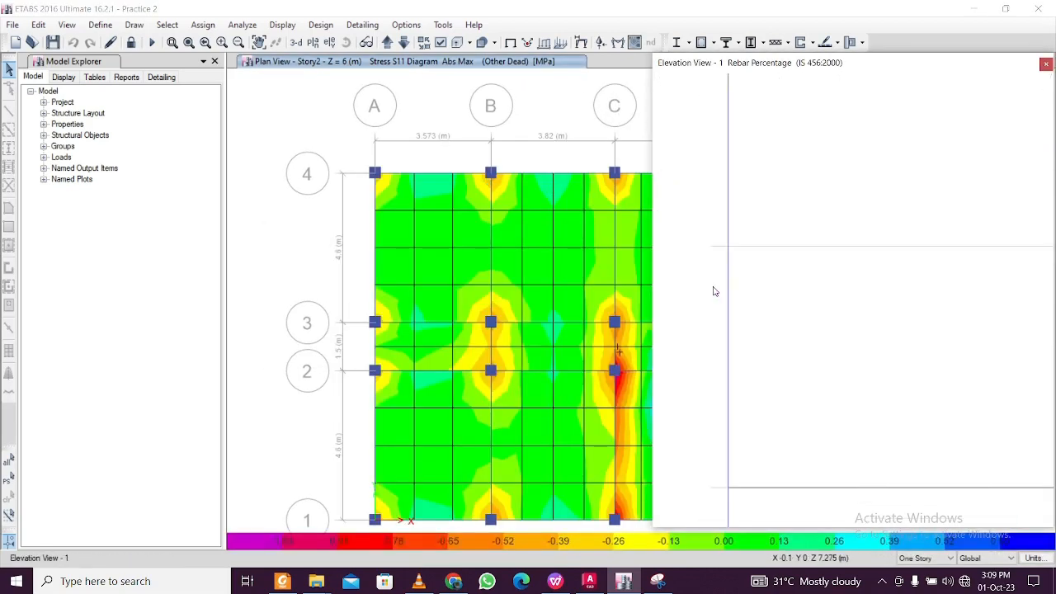
scroll(722, 267, "down", 1)
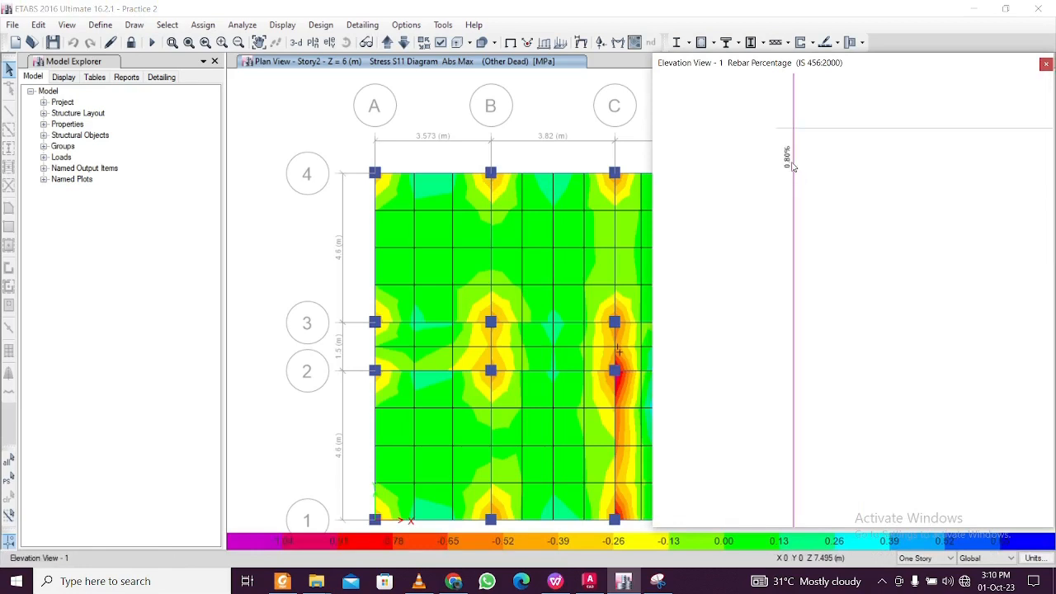
scroll(804, 387, "down", 1)
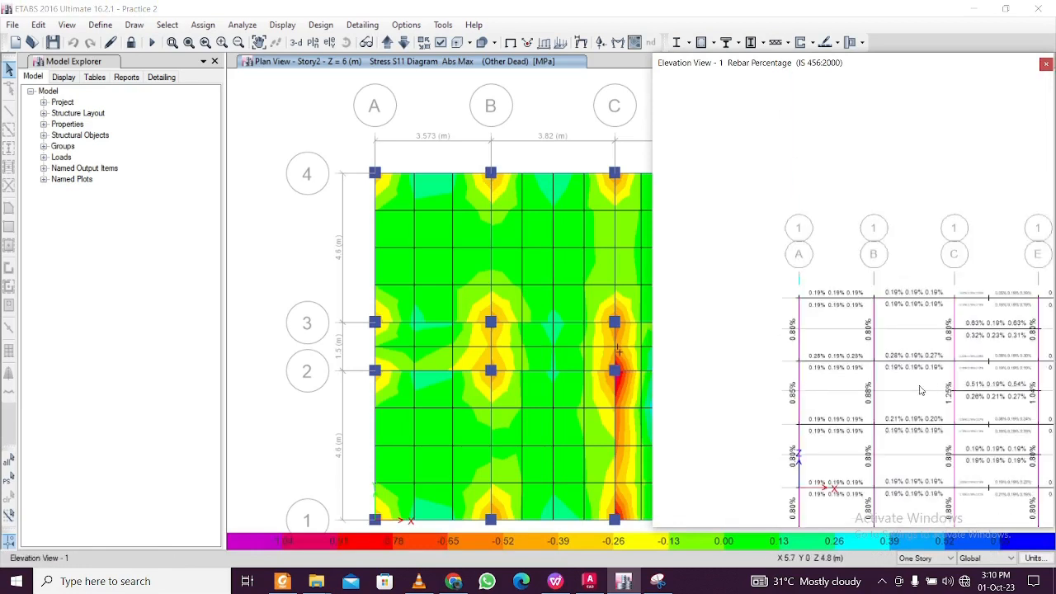
scroll(810, 393, "down", 1)
scroll(813, 395, "up", 1)
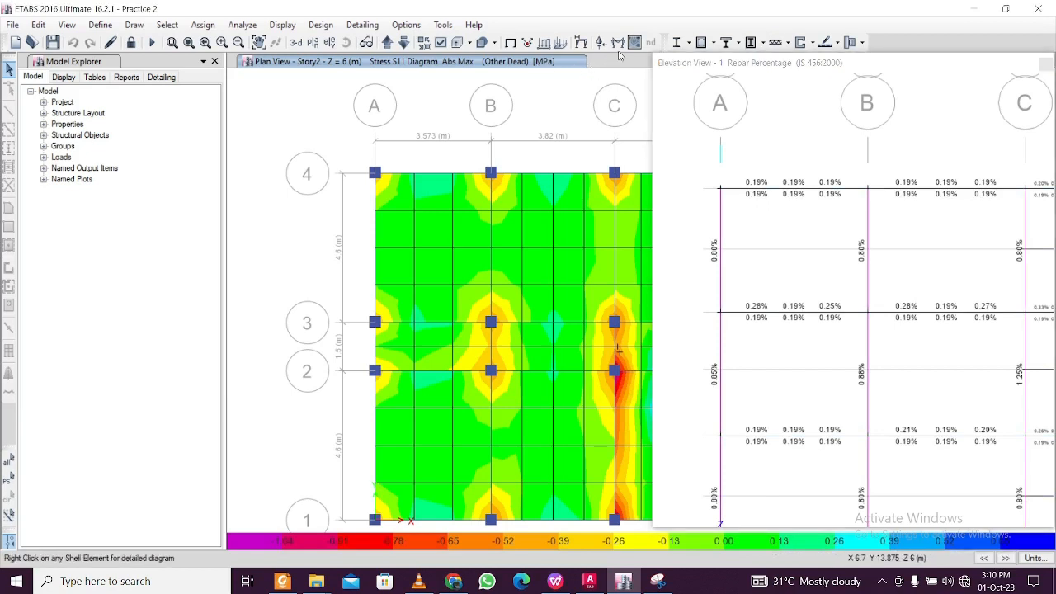
Dock the floating Elevation 1 view and close the Story2 plan view so the elevation fills the workspace
left_click(739, 62)
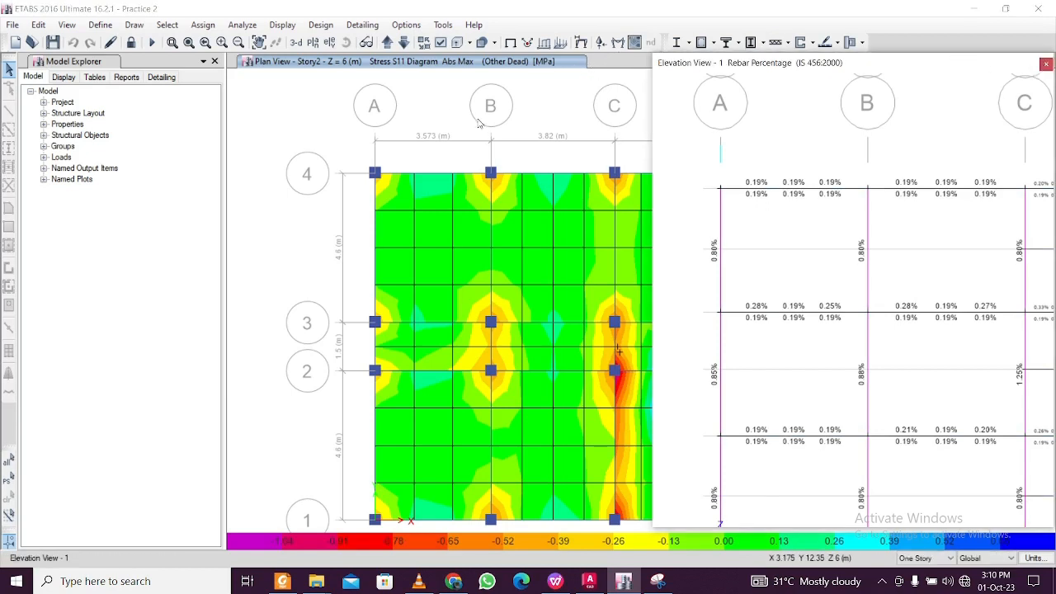
left_click(414, 69)
double_click(788, 68)
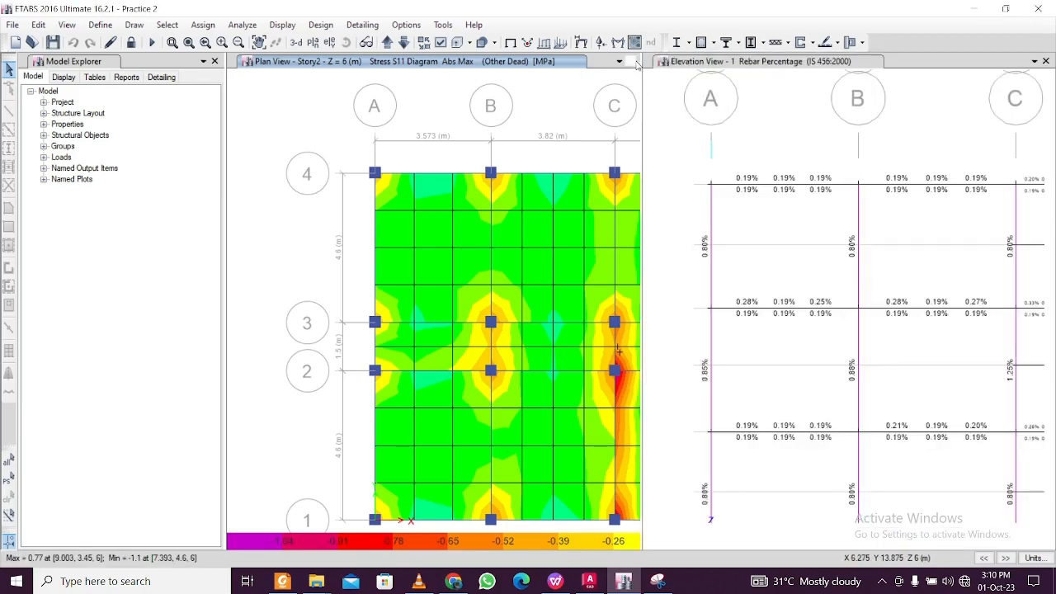
left_click(630, 61)
Examine the beam and column rebar percentages across the enlarged Elevation 1, including the columns on grid F
scroll(541, 275, "up", 2)
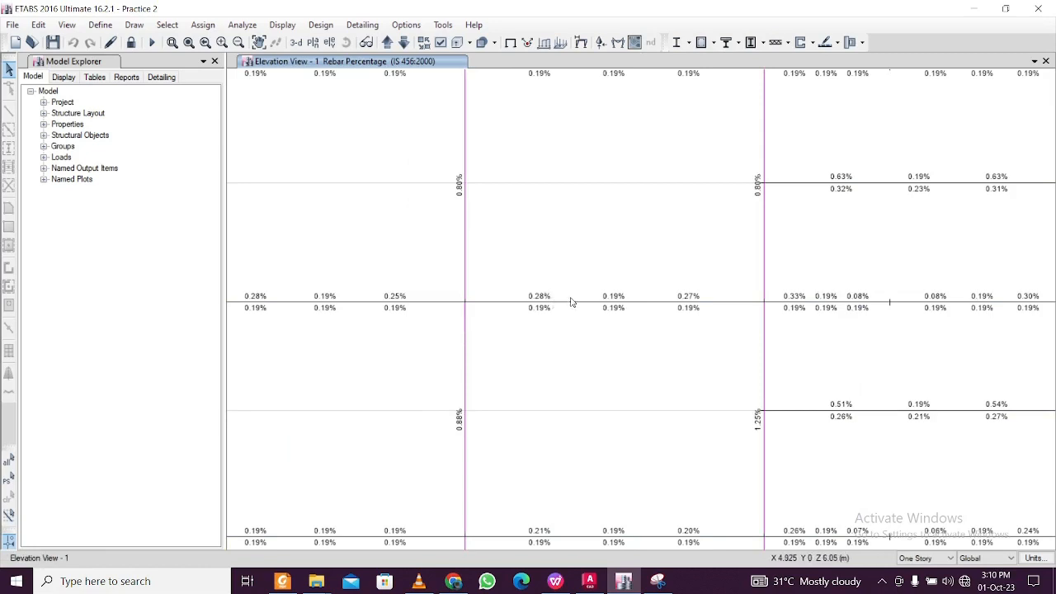
scroll(587, 303, "down", 3)
scroll(560, 306, "up", 3)
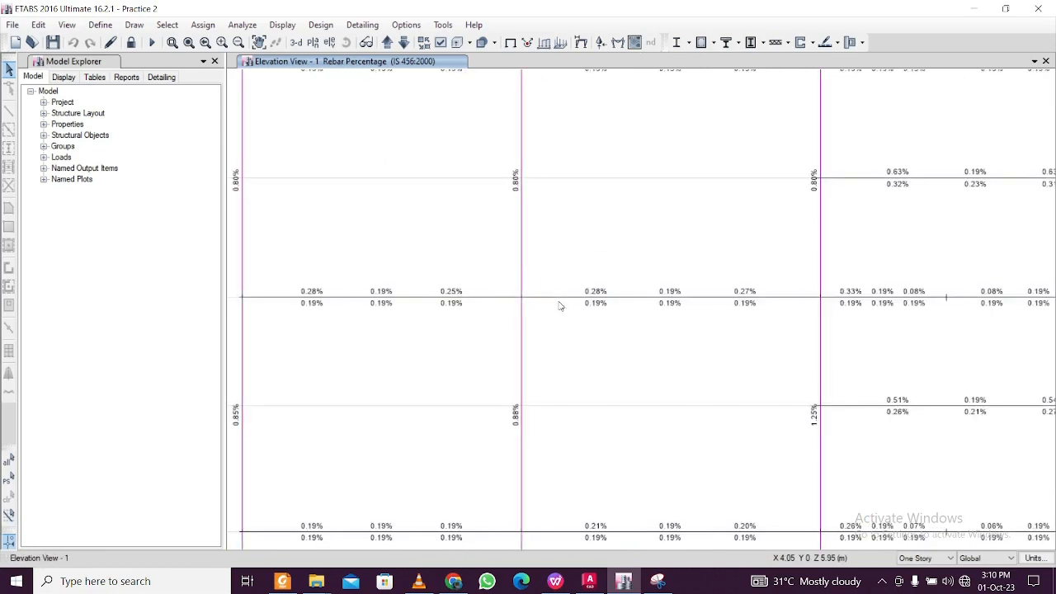
scroll(560, 306, "down", 3)
scroll(662, 344, "up", 3)
scroll(770, 415, "up", 2)
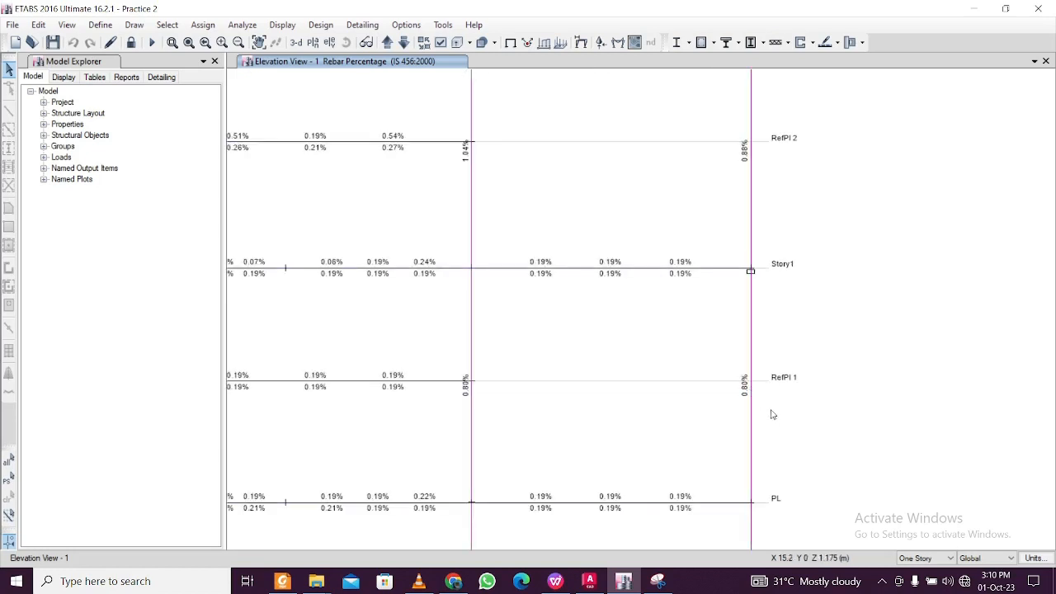
scroll(770, 394, "up", 3)
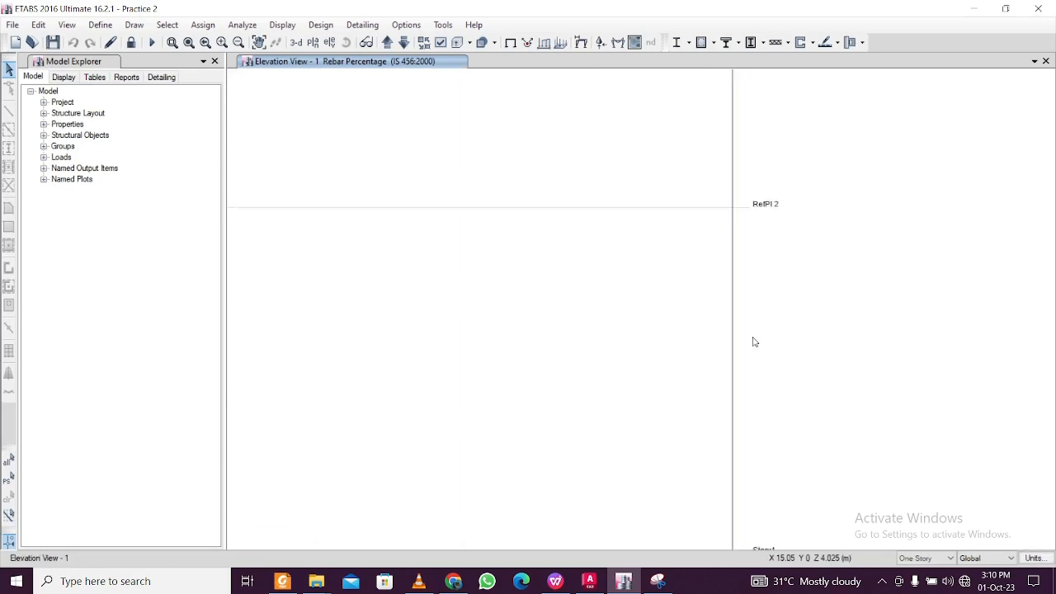
scroll(744, 300, "up", 2)
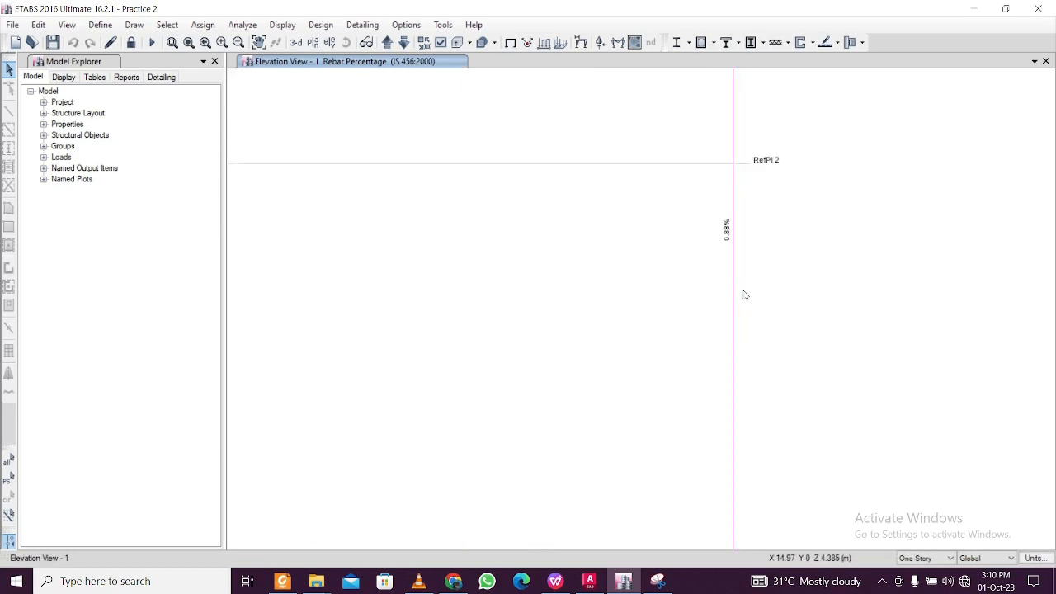
scroll(745, 294, "down", 5)
middle_click_drag(749, 274, 767, 401)
middle_click_drag(786, 266, 798, 348)
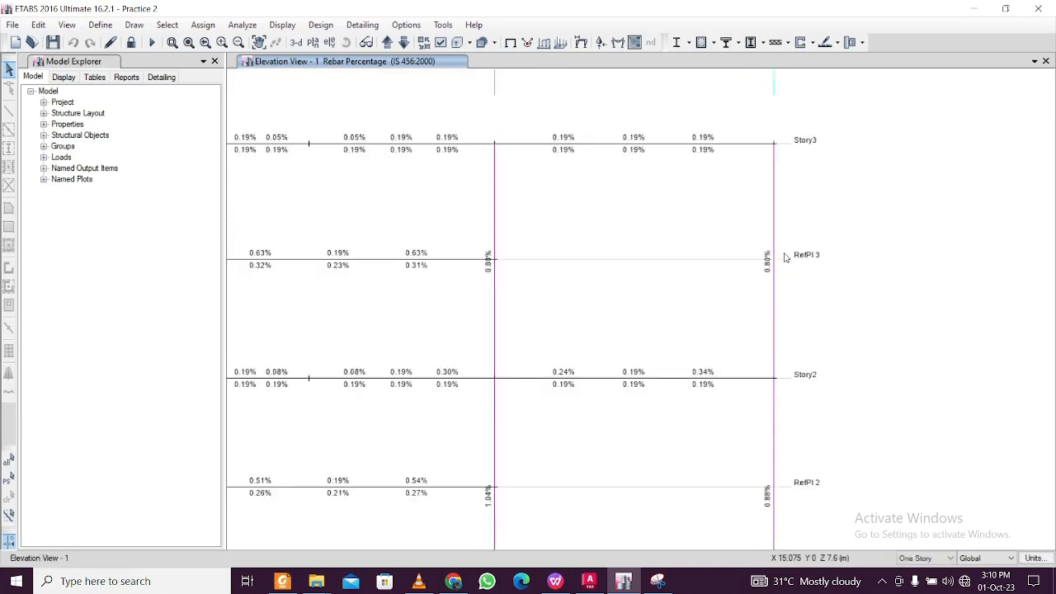
Consult the column and beam rebar percentage limits on the Design Checks slides in ETABS Tutorial.pptx, and return to Elevation 1 in ETABS
scroll(651, 336, "down", 4)
scroll(650, 335, "up", 4)
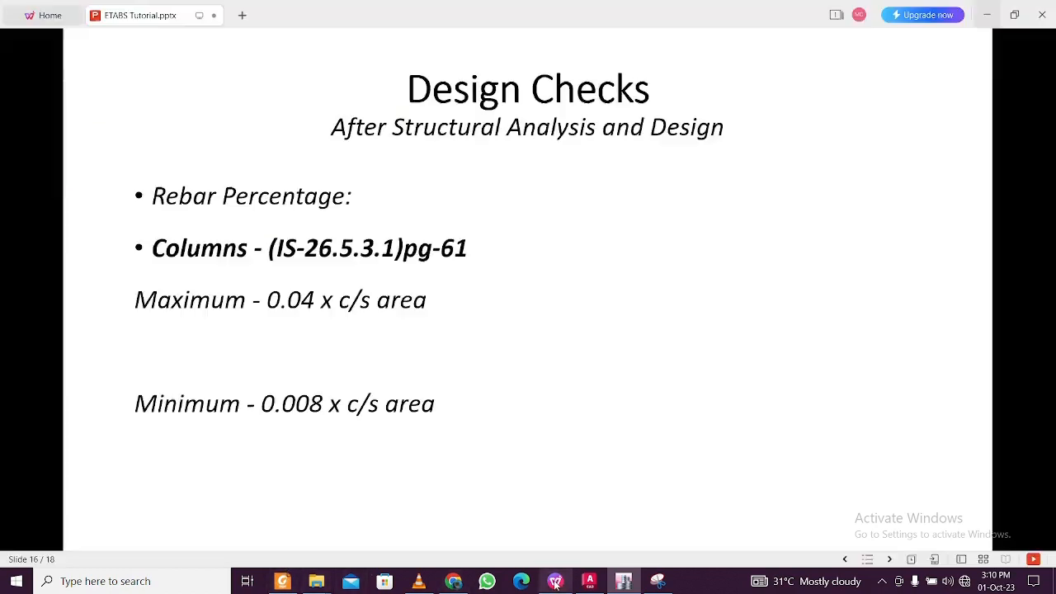
left_click(556, 582)
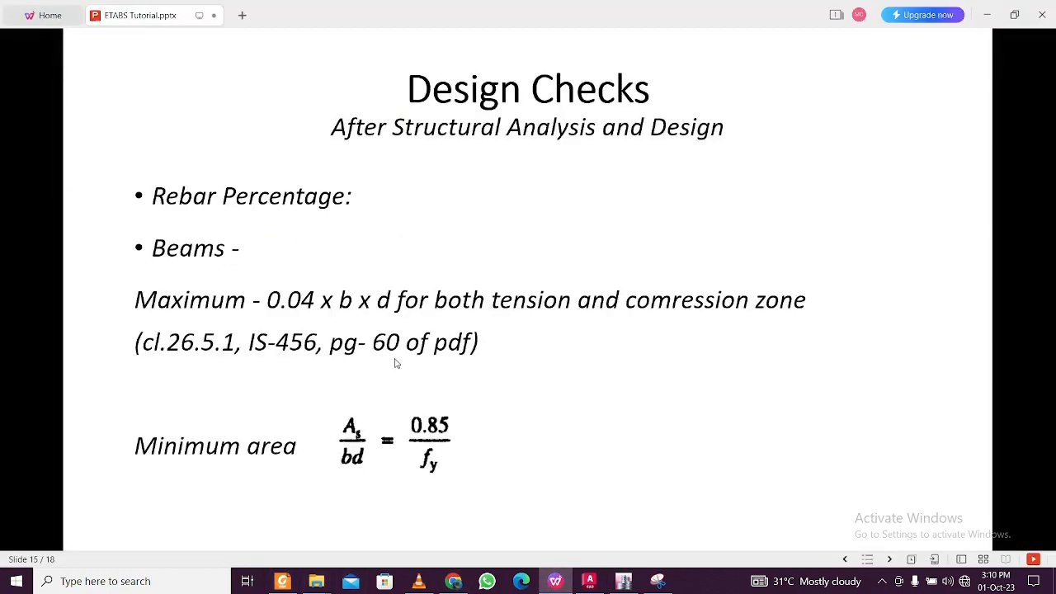
left_click(985, 19)
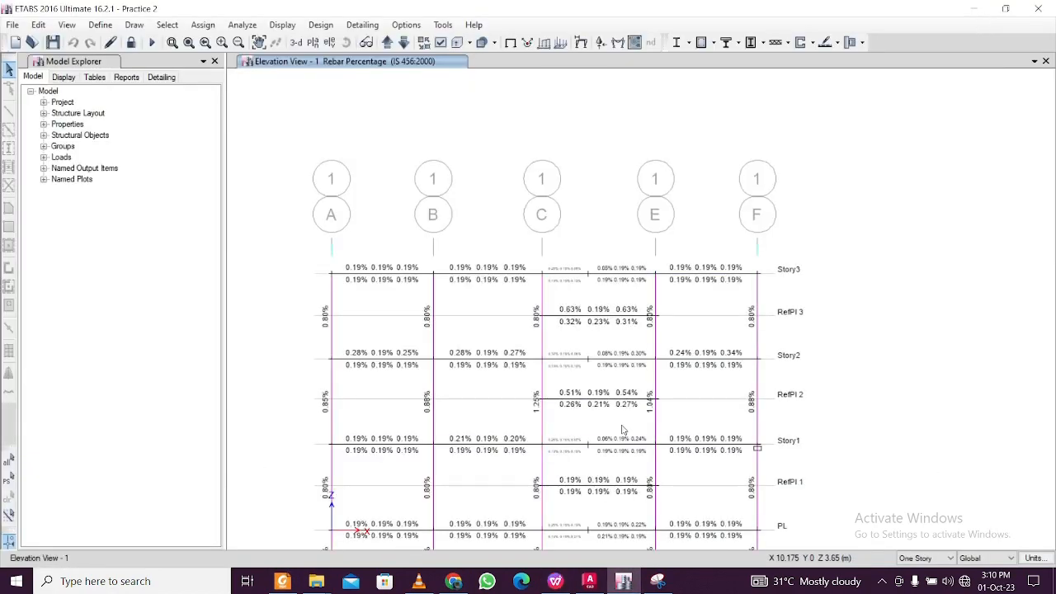
scroll(622, 429, "down", 3)
middle_click_drag(707, 478, 737, 390)
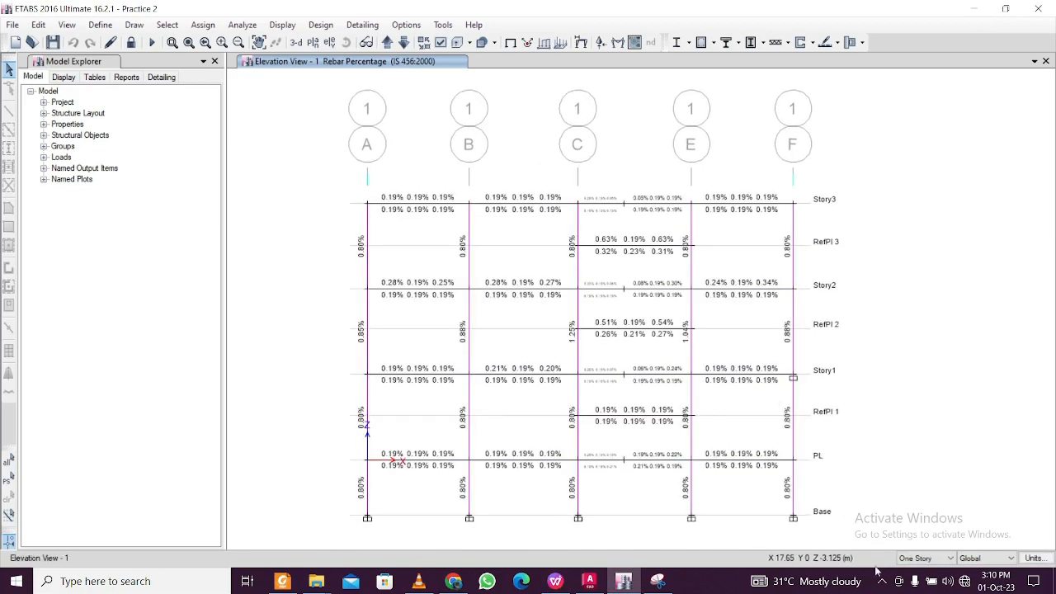
Replace the Elevation 1 view with the 3-D view of the whole building
key("F8")
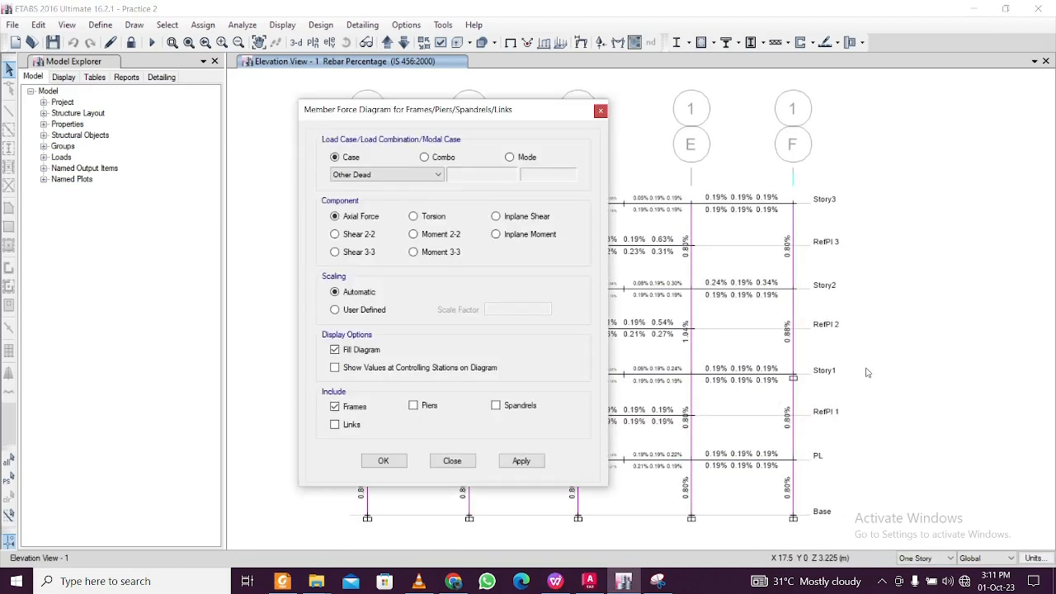
left_click(601, 111)
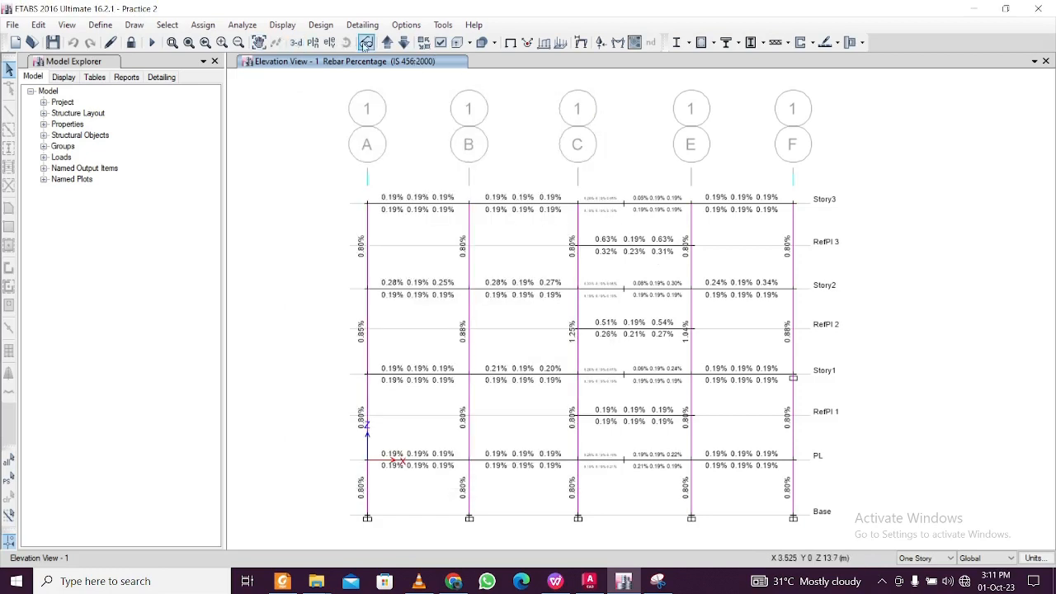
left_click(296, 42)
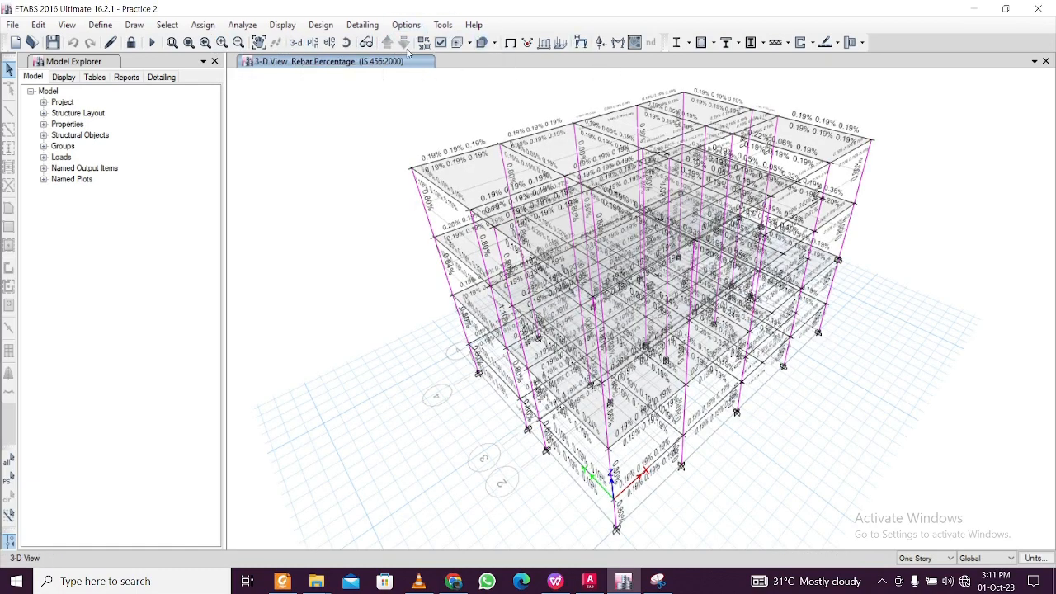
Display the Column P-M-M Interaction Ratios concrete frame design output on the 3-D model and close the results dialog
left_click(715, 46)
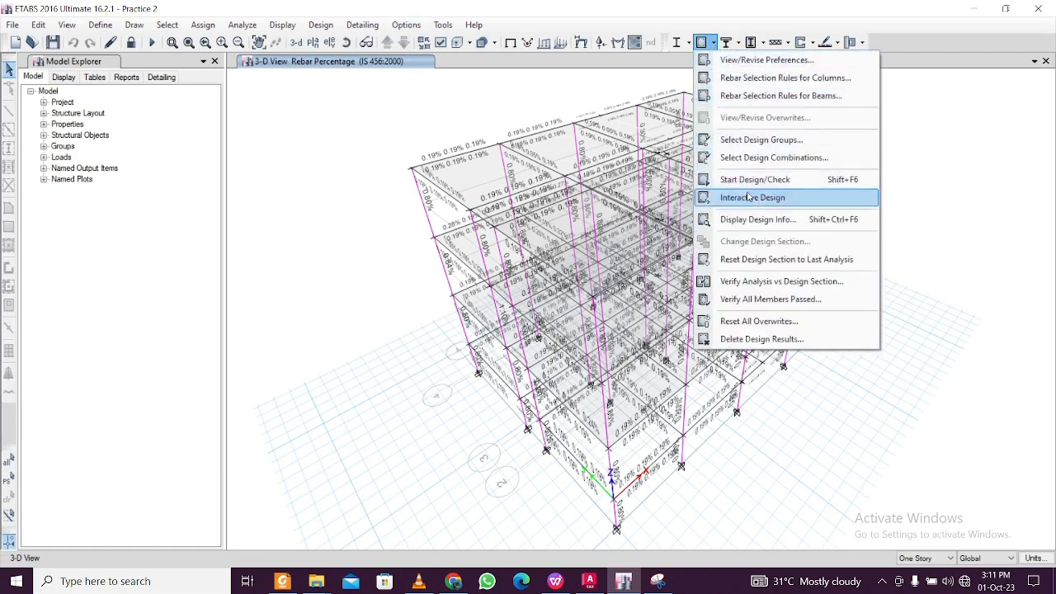
left_click(751, 219)
left_click(455, 283)
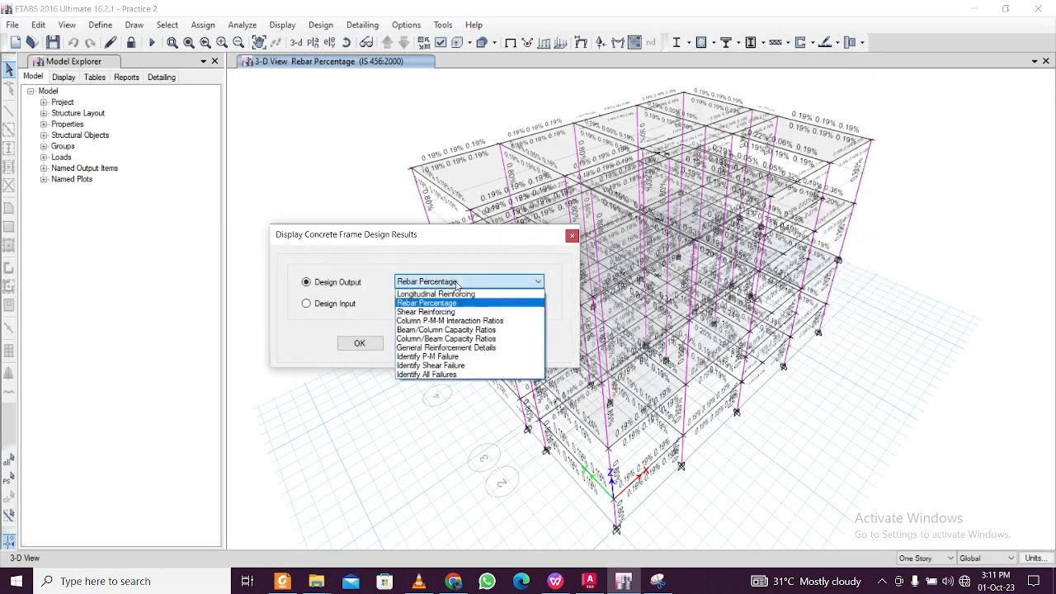
left_click(464, 322)
left_click(497, 343)
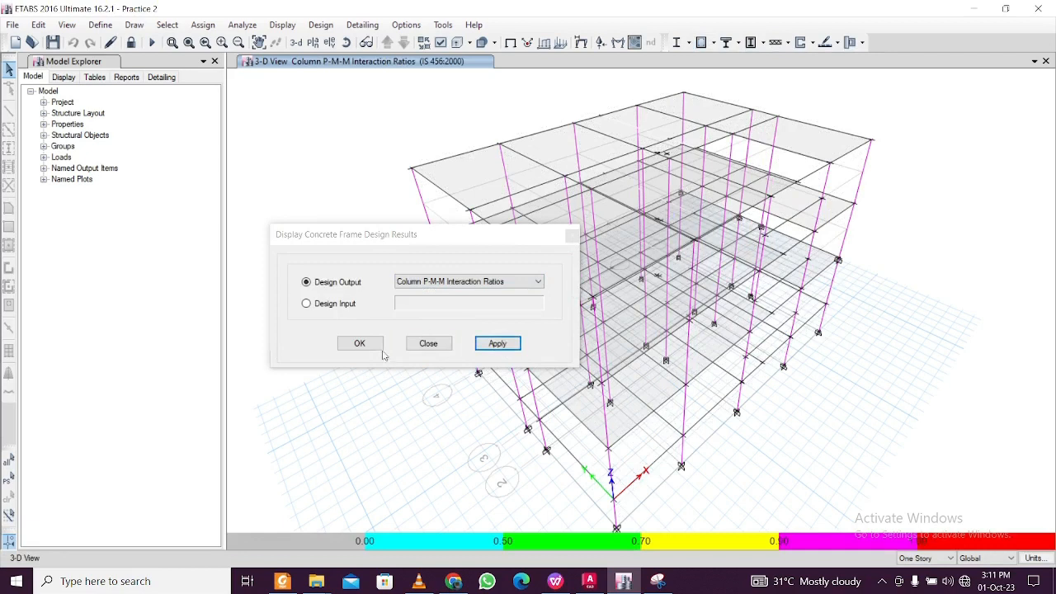
left_click(357, 344)
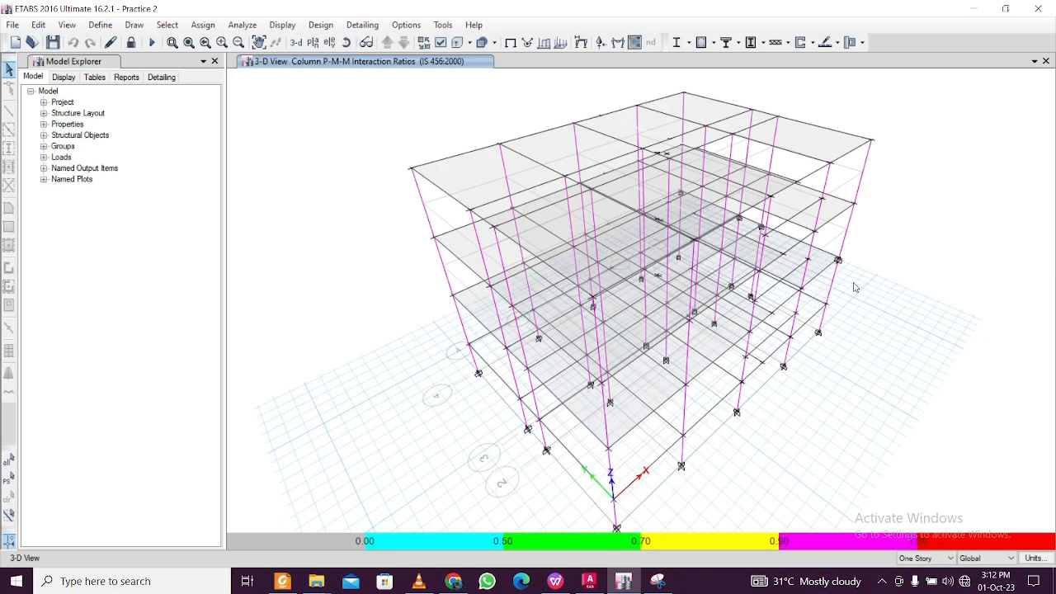
left_click(883, 581)
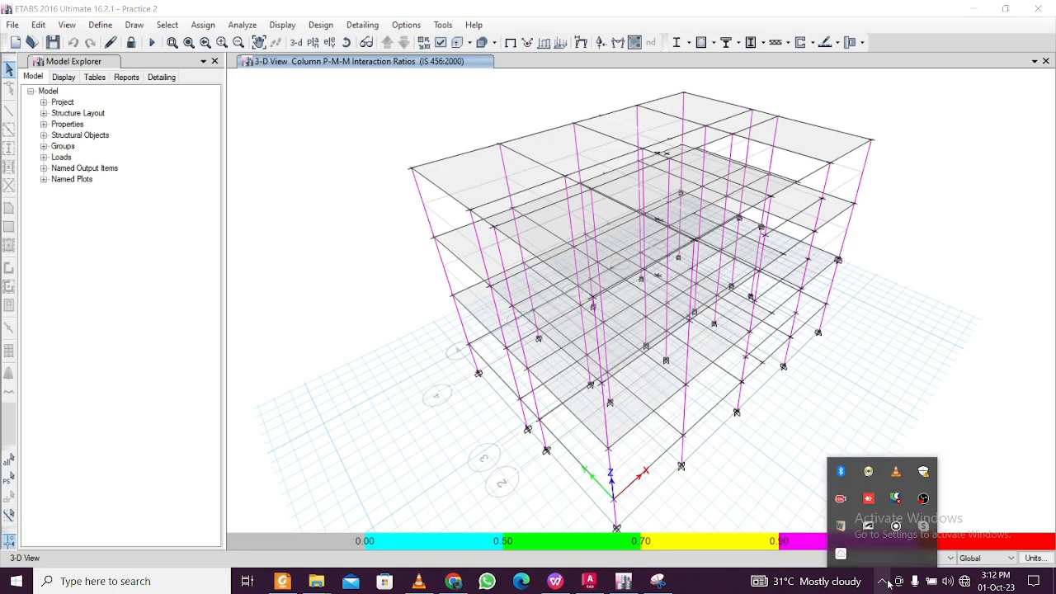
left_click(544, 78)
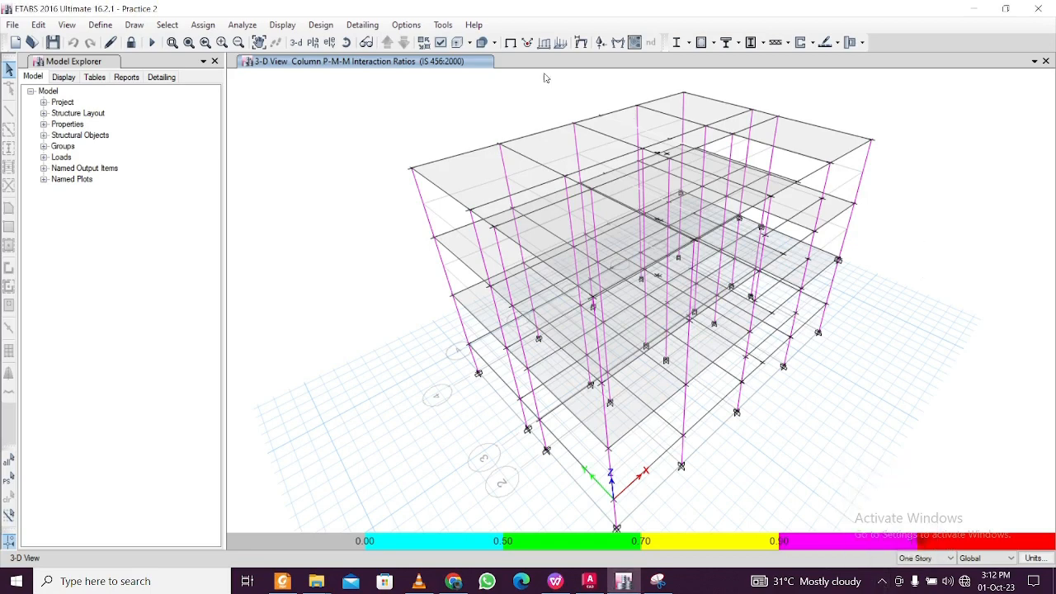
Display the Beam/Column Capacity Ratios concrete frame design output on the 3-D model
left_click(714, 44)
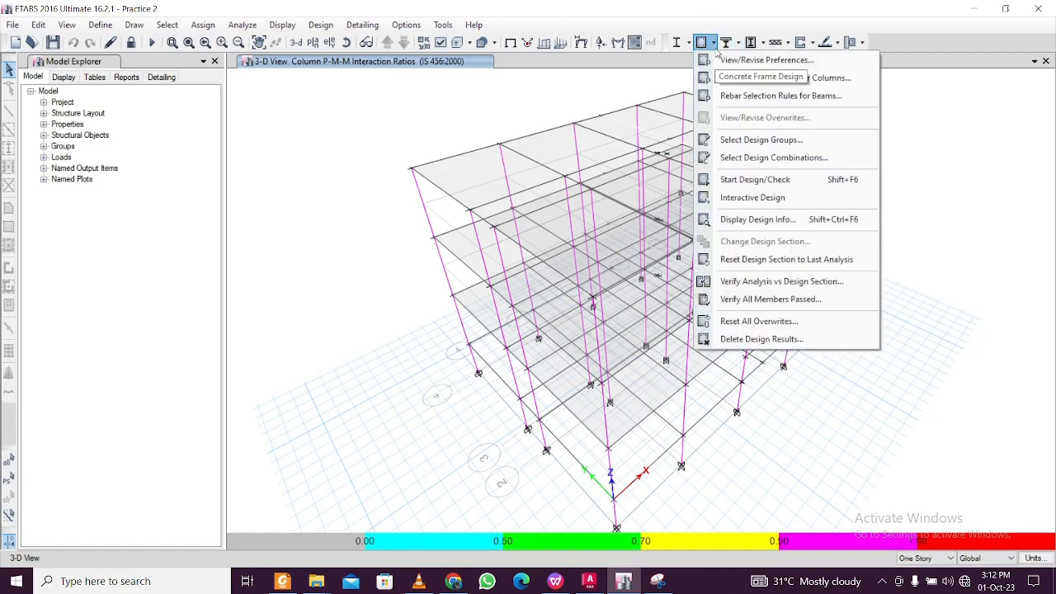
left_click(766, 218)
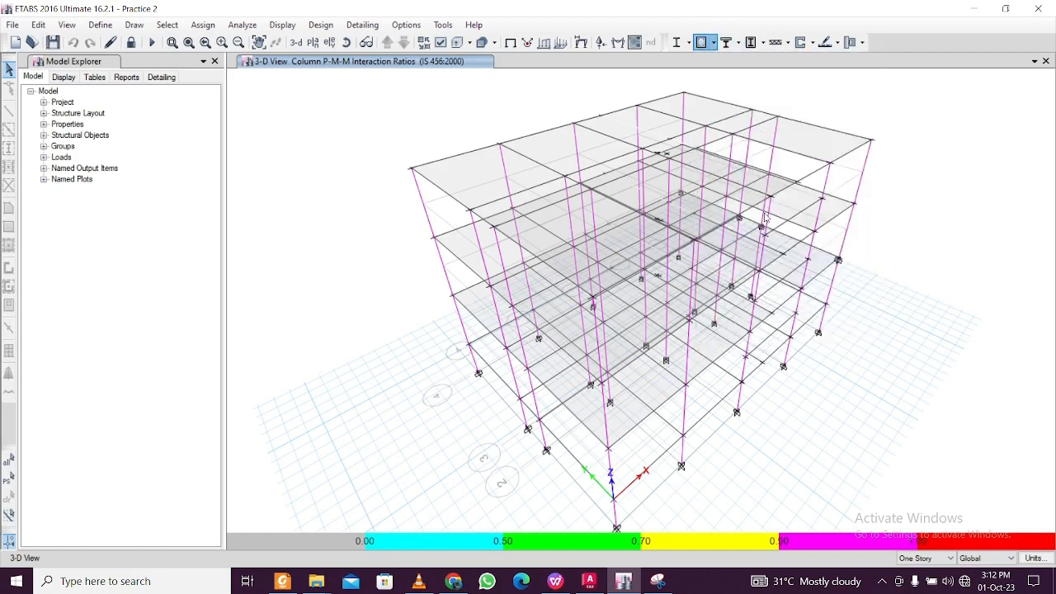
left_click(472, 285)
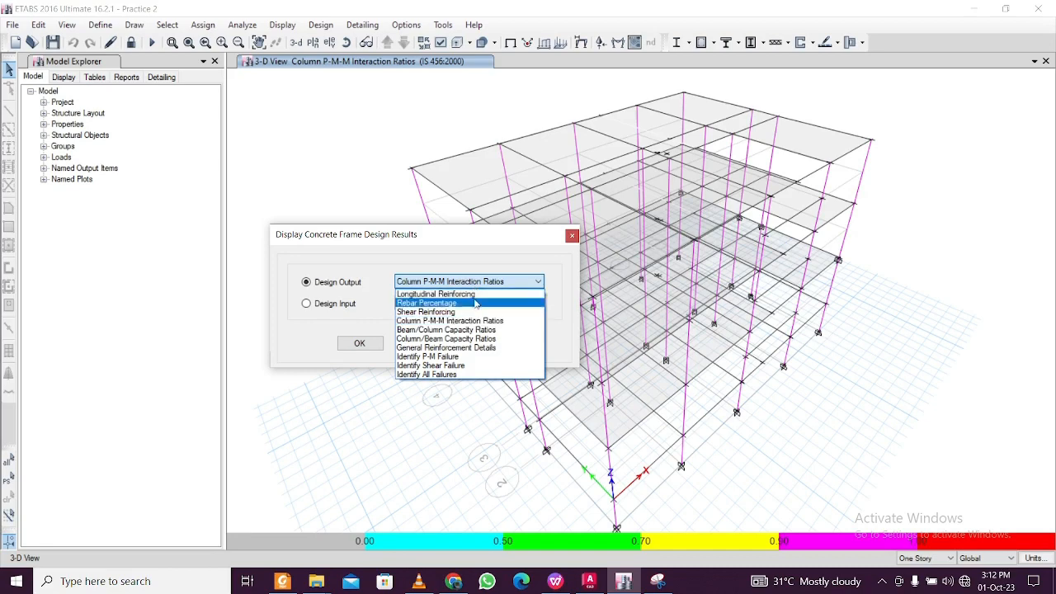
left_click(476, 330)
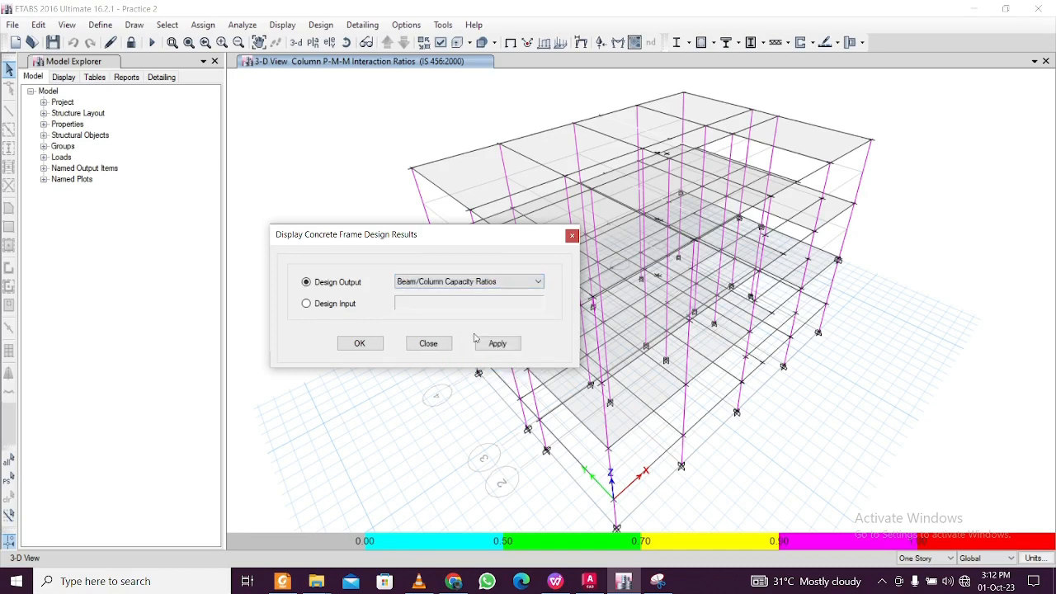
left_click(487, 345)
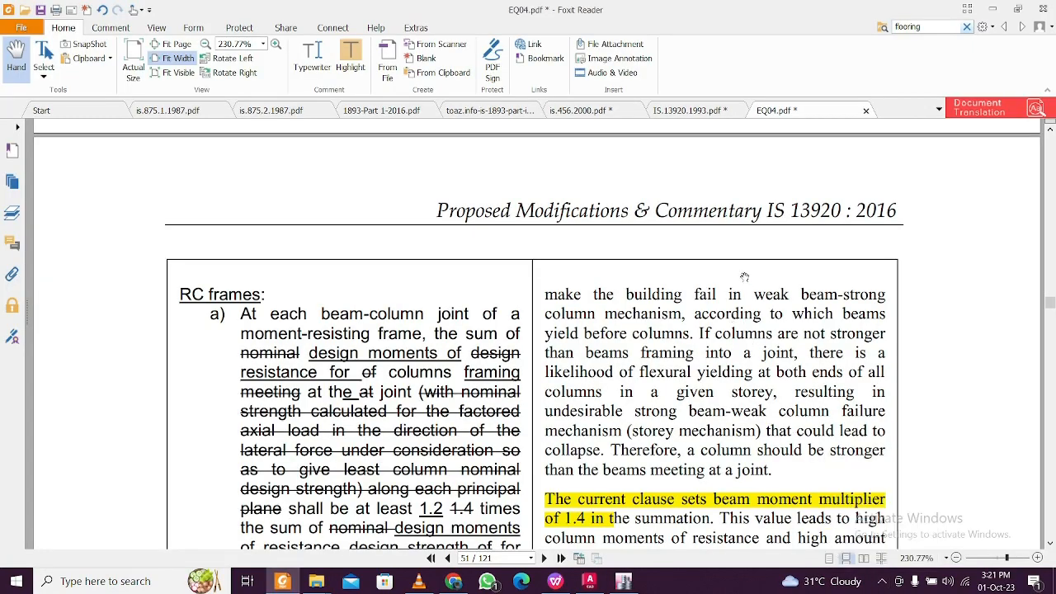
Read clause 7.2.1 and its commentary on relative strengths of beams and columns at a joint in EQ04.pdf, pages 50 and 51
scroll(744, 277, "up", 3)
scroll(743, 268, "up", 3)
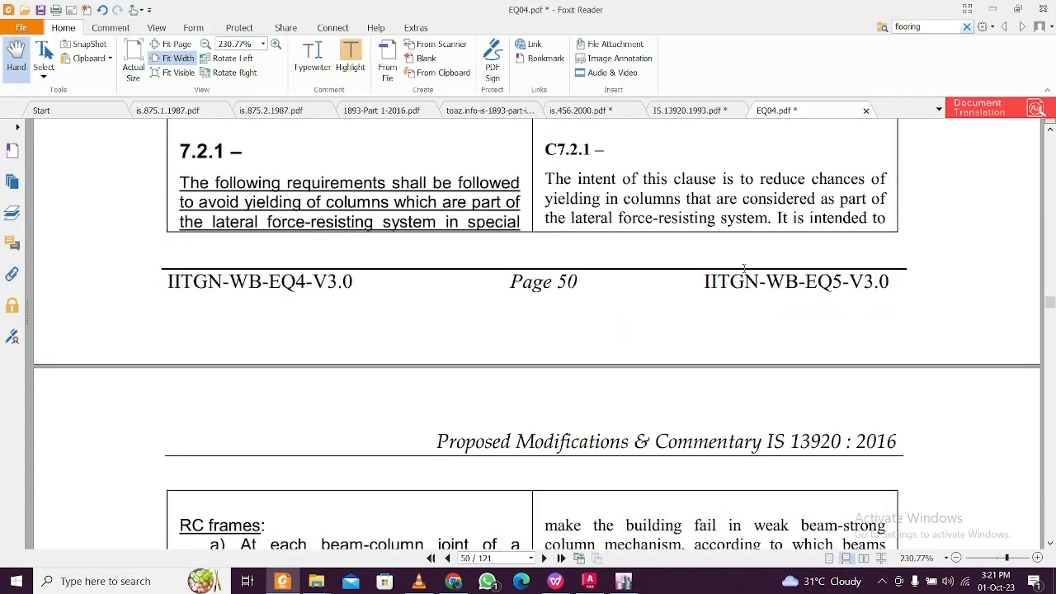
scroll(743, 268, "up", 3)
scroll(743, 268, "up", 1)
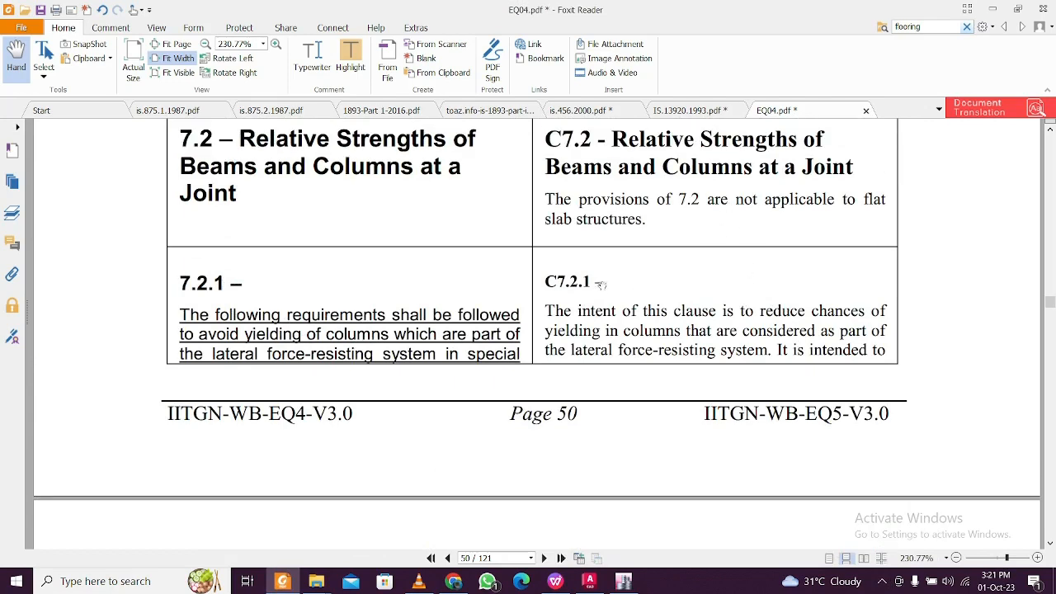
scroll(601, 284, "up", 1)
scroll(651, 260, "down", 10)
scroll(651, 262, "down", 4)
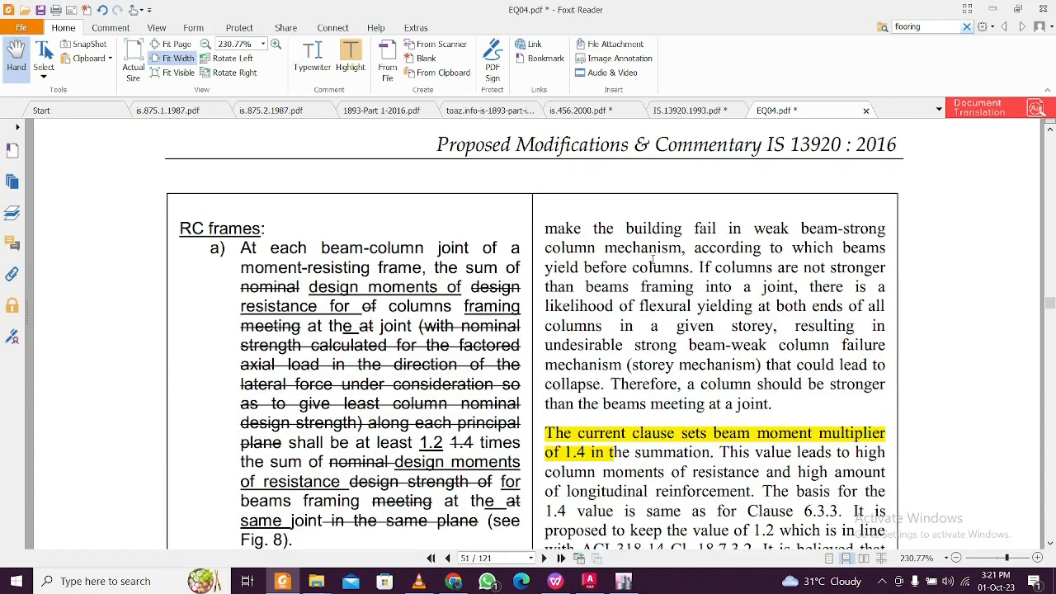
scroll(693, 356, "down", 1)
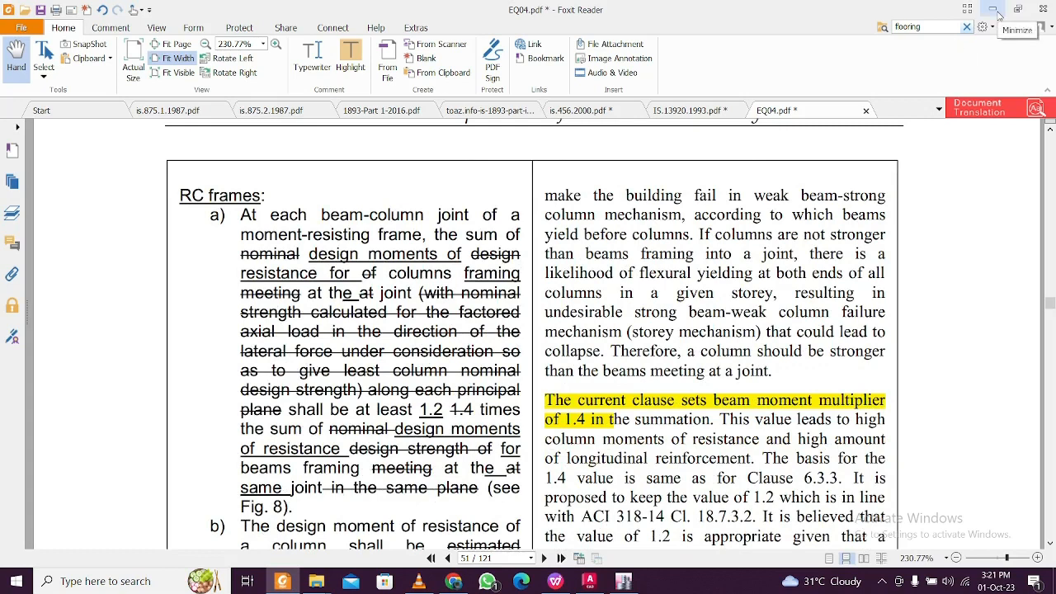
scroll(772, 204, "down", 1)
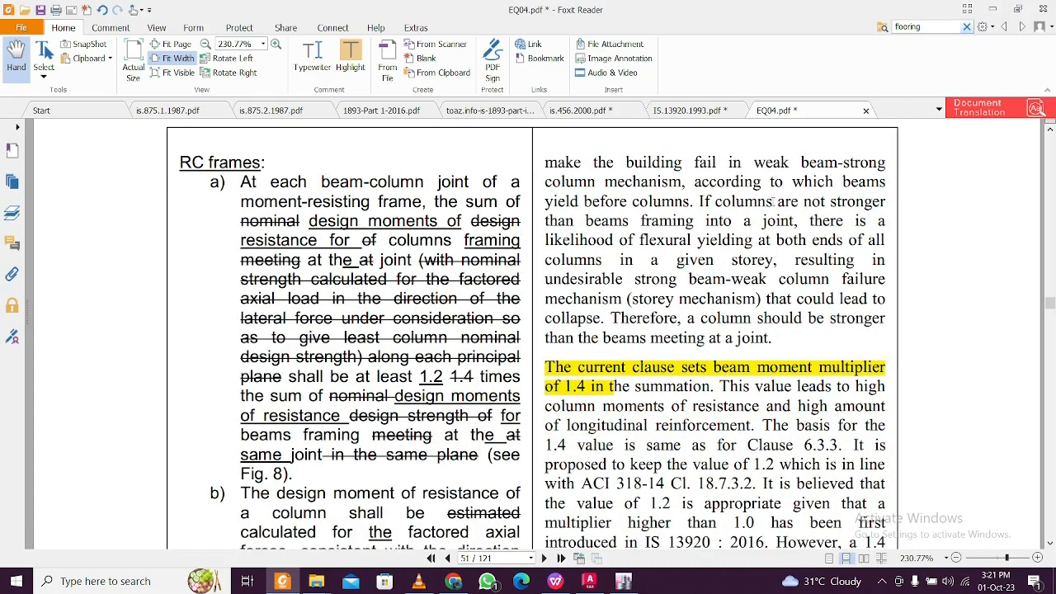
scroll(773, 202, "down", 2)
scroll(772, 204, "down", 1)
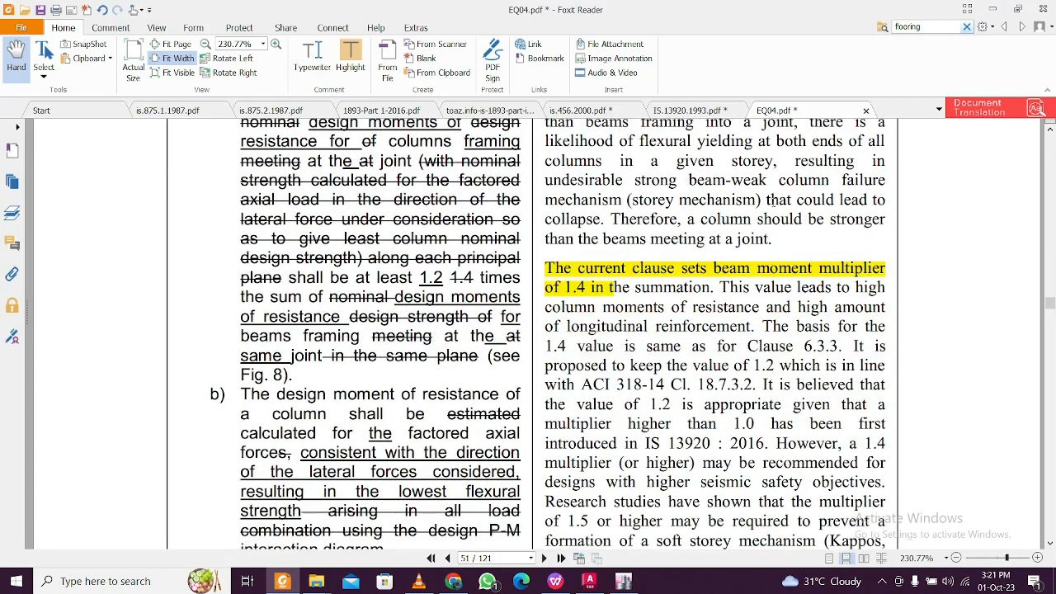
scroll(796, 220, "down", 1)
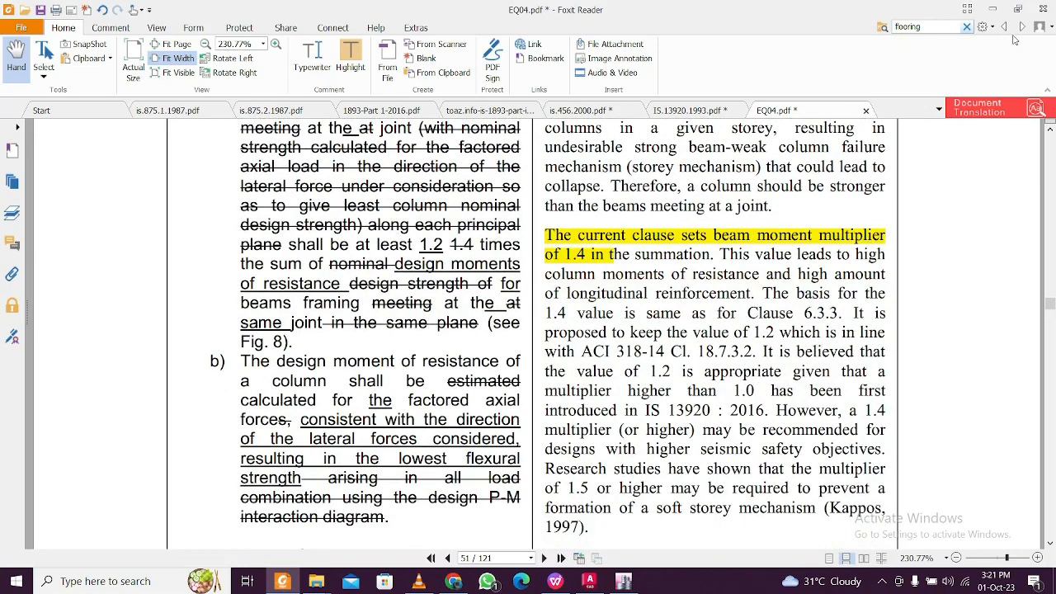
Switch back to ETABS and examine the beam/column capacity ratios on the columns at the near and far corners of the 3-D model
left_click(992, 9)
left_click(624, 581)
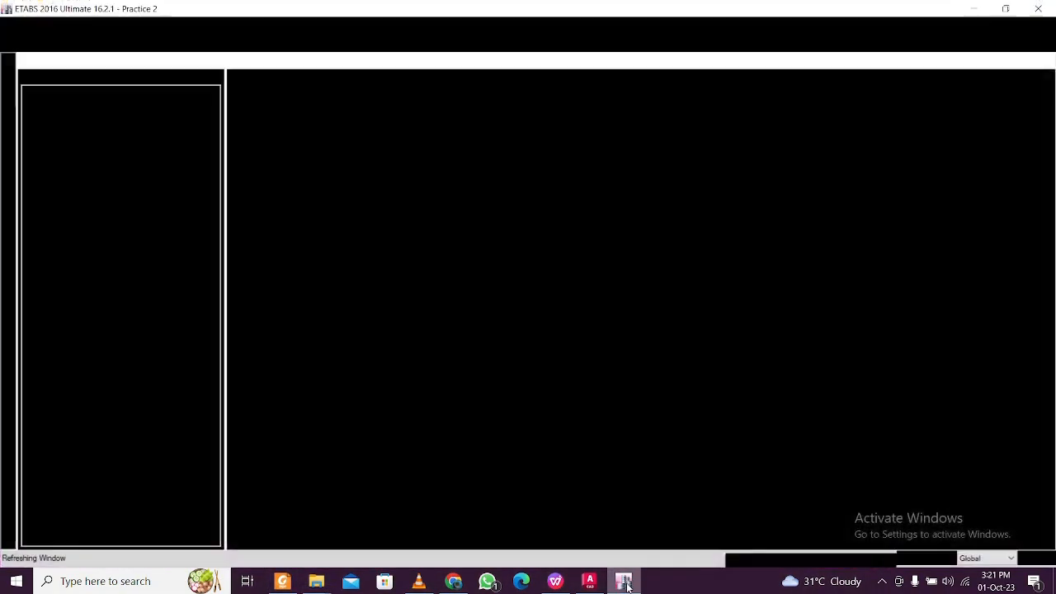
left_click(627, 586)
left_click(627, 586)
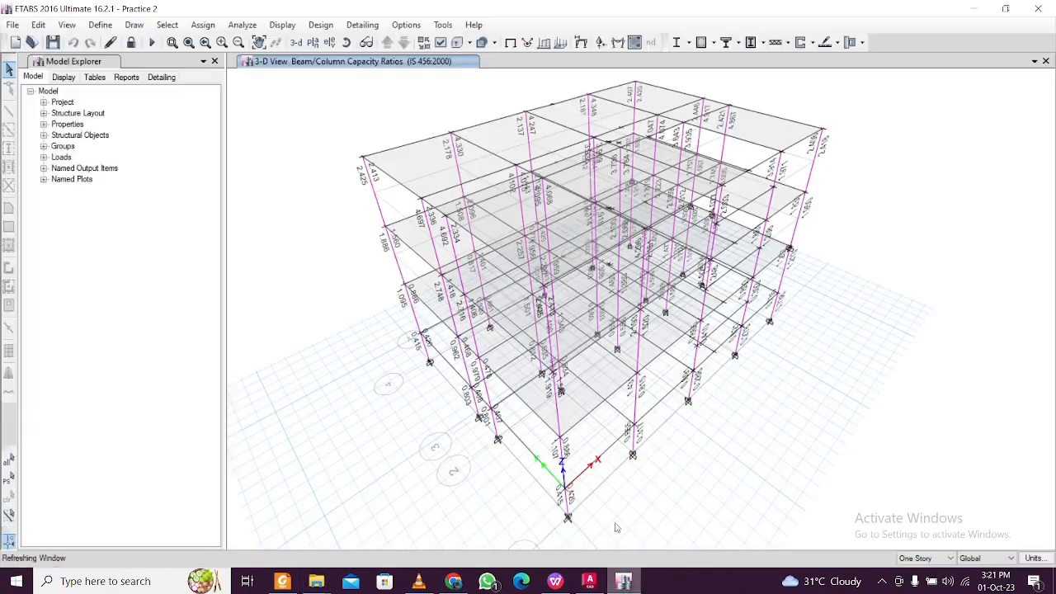
scroll(561, 448, "up", 5)
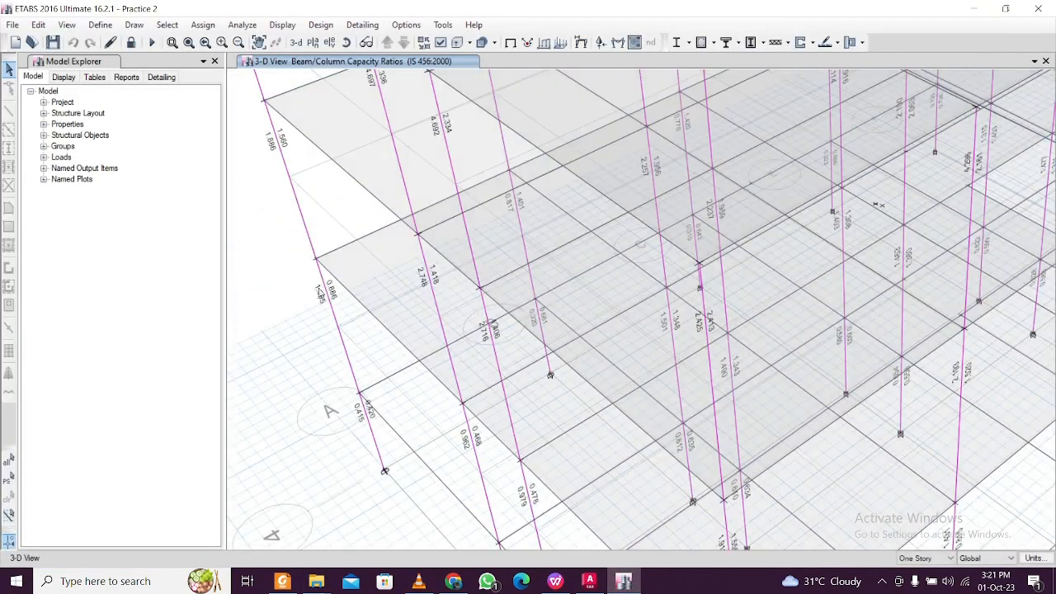
scroll(371, 371, "up", 3)
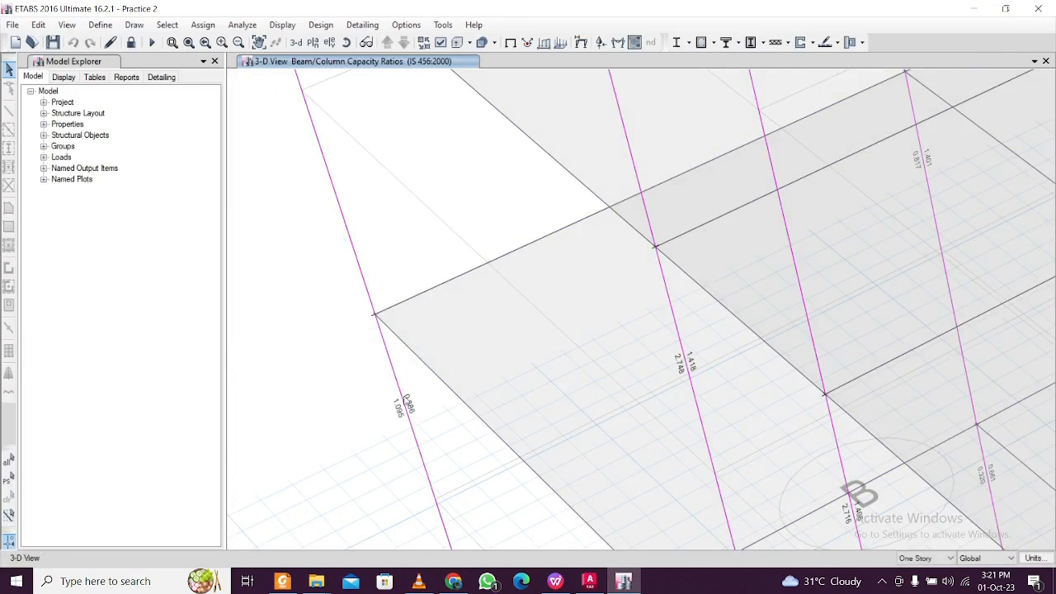
scroll(413, 346, "down", 3)
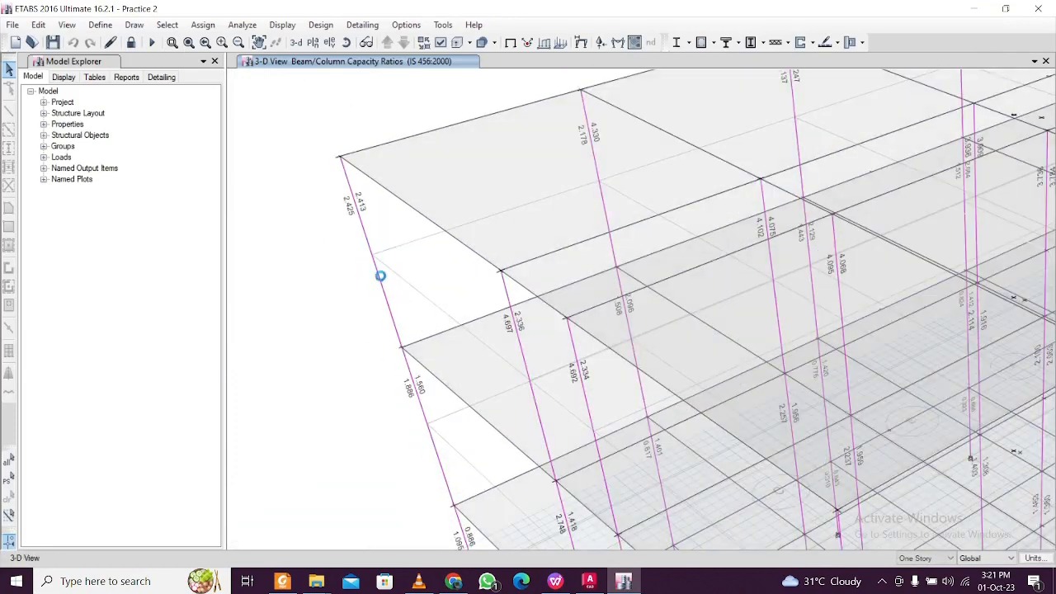
middle_click_drag(419, 382, 447, 313)
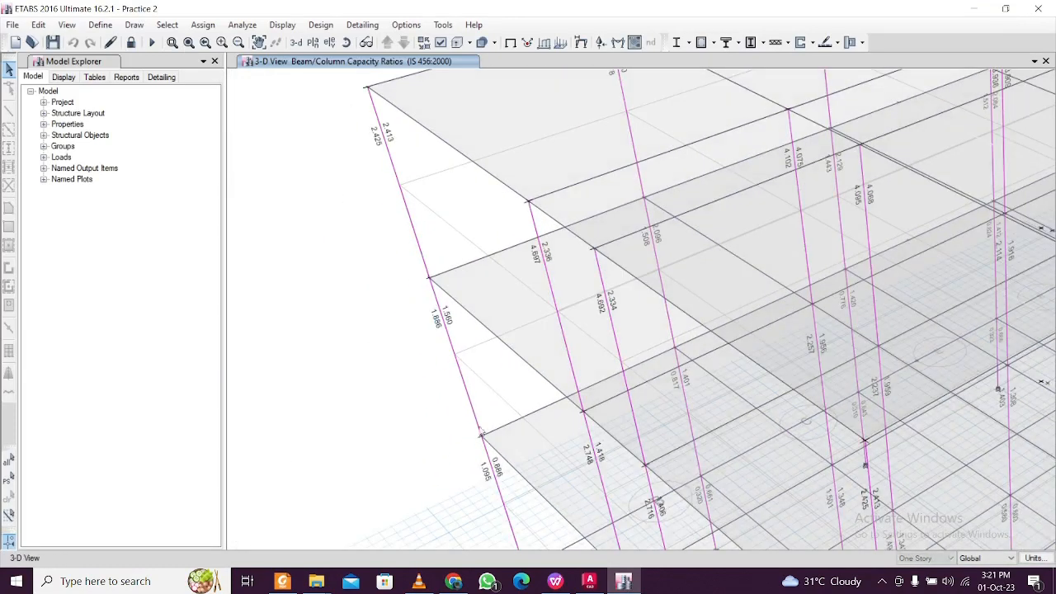
scroll(482, 432, "down", 5)
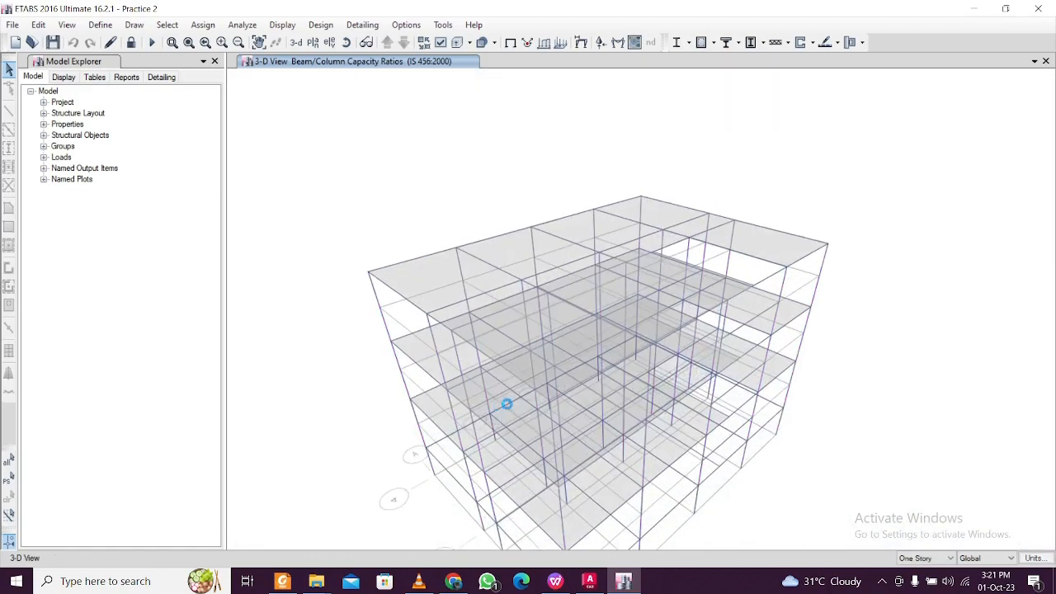
scroll(691, 311, "up", 5)
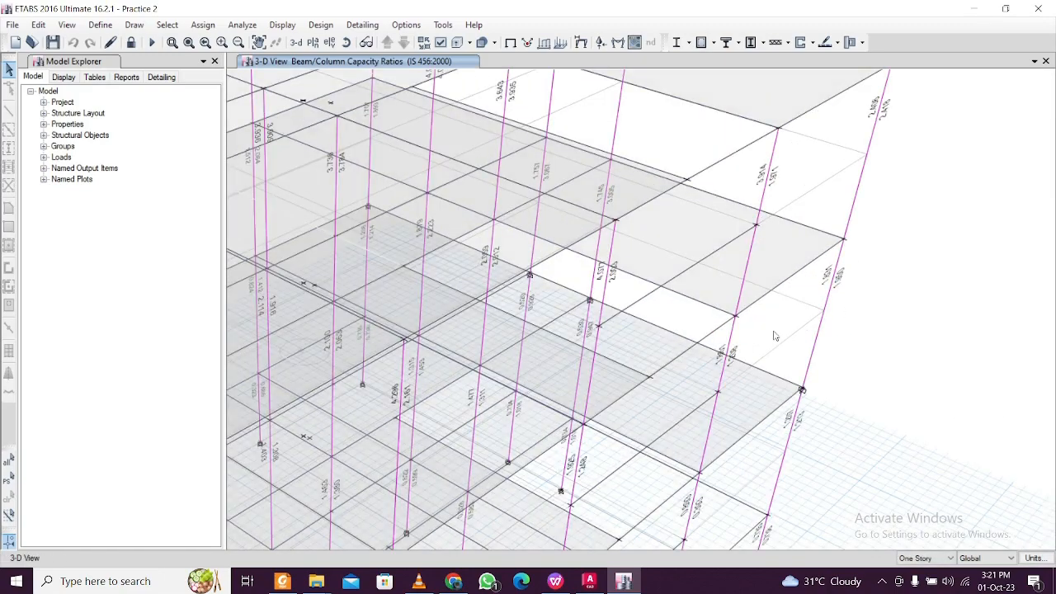
scroll(753, 304, "down", 5)
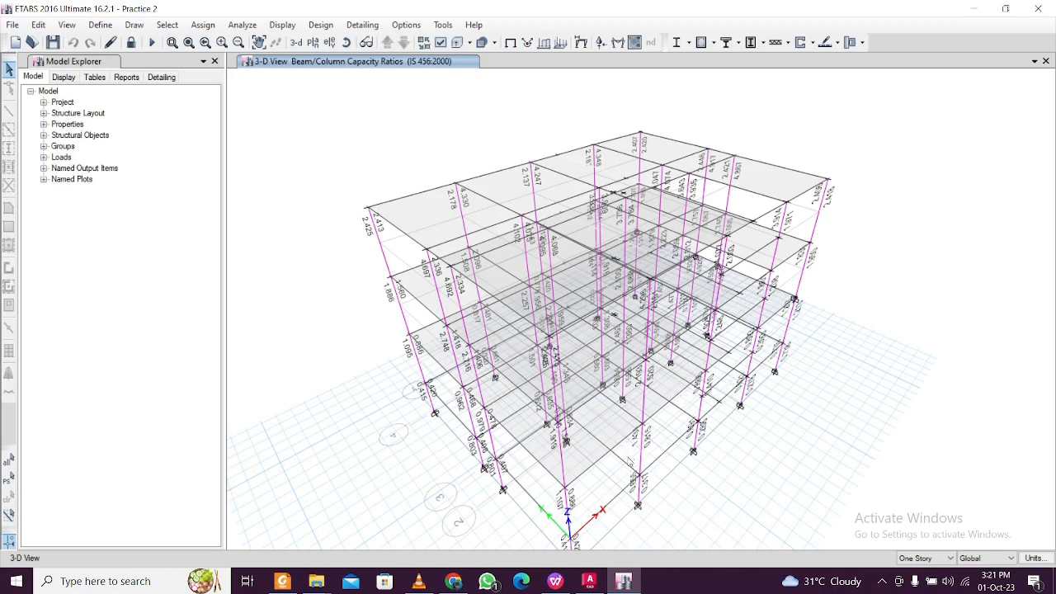
scroll(597, 493, "up", 1)
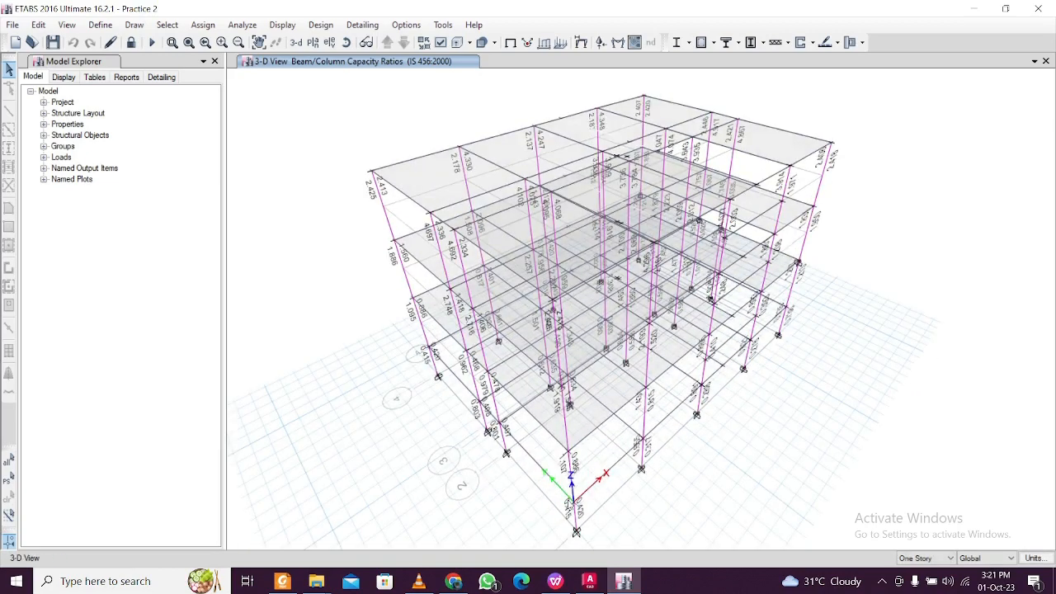
Read clause 7.11.1.1 on storey drift limitation in 1893-Part 1-2016.pdf and view the limit calculation in Calculator
scroll(571, 498, "up", 3)
scroll(571, 498, "down", 5)
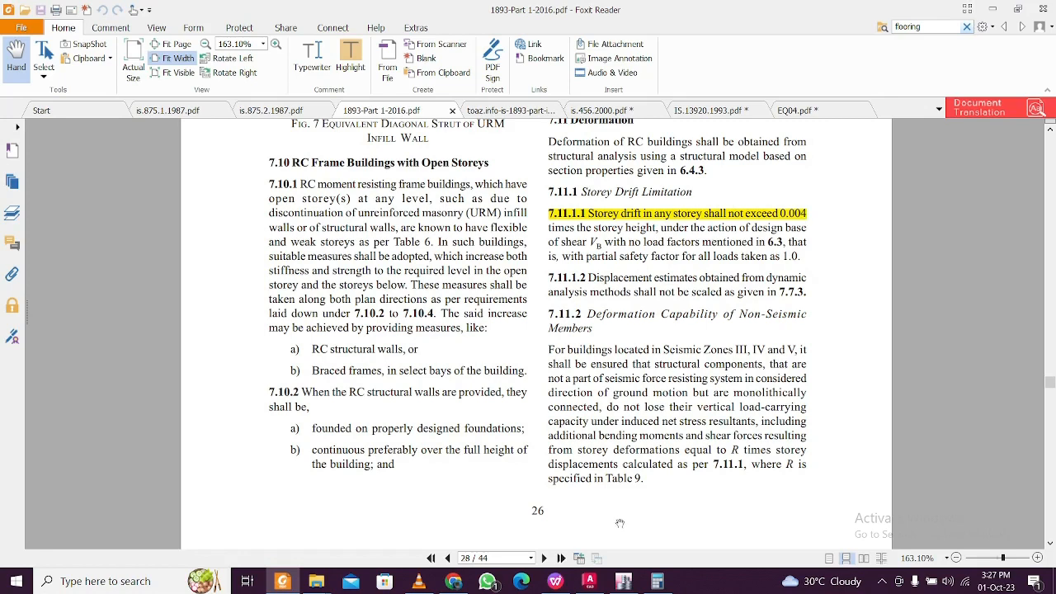
left_click(658, 581)
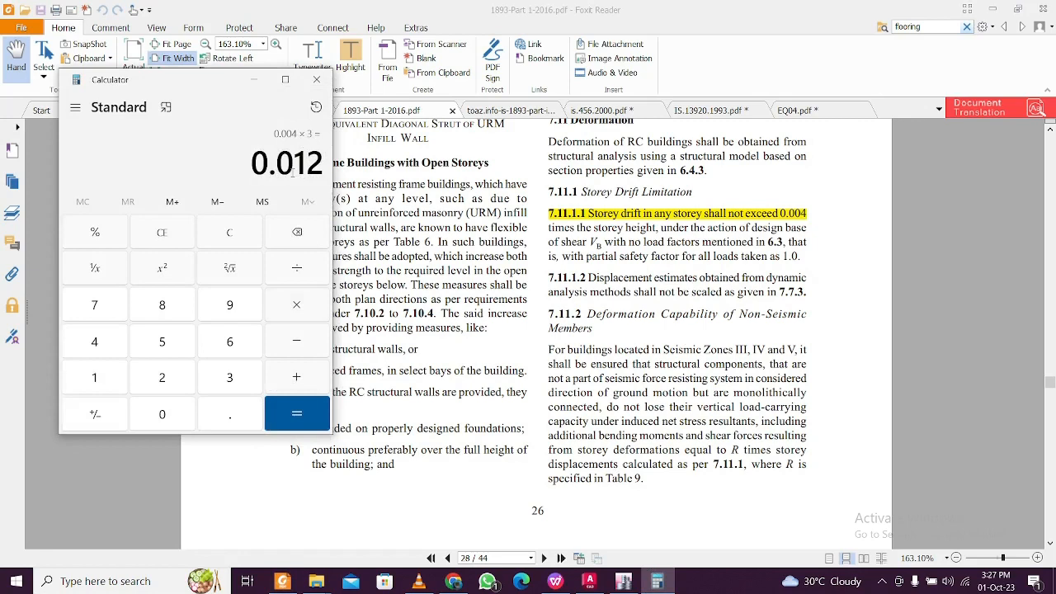
left_click(253, 80)
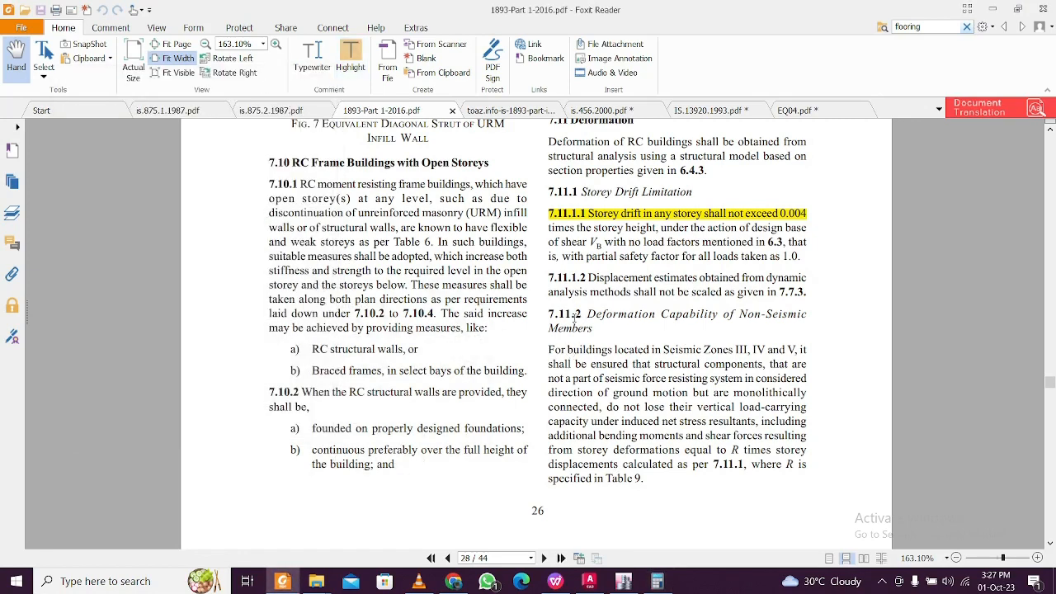
Switch to ETABS and show the Story Drifts table from the analysis displacement results
left_click(623, 580)
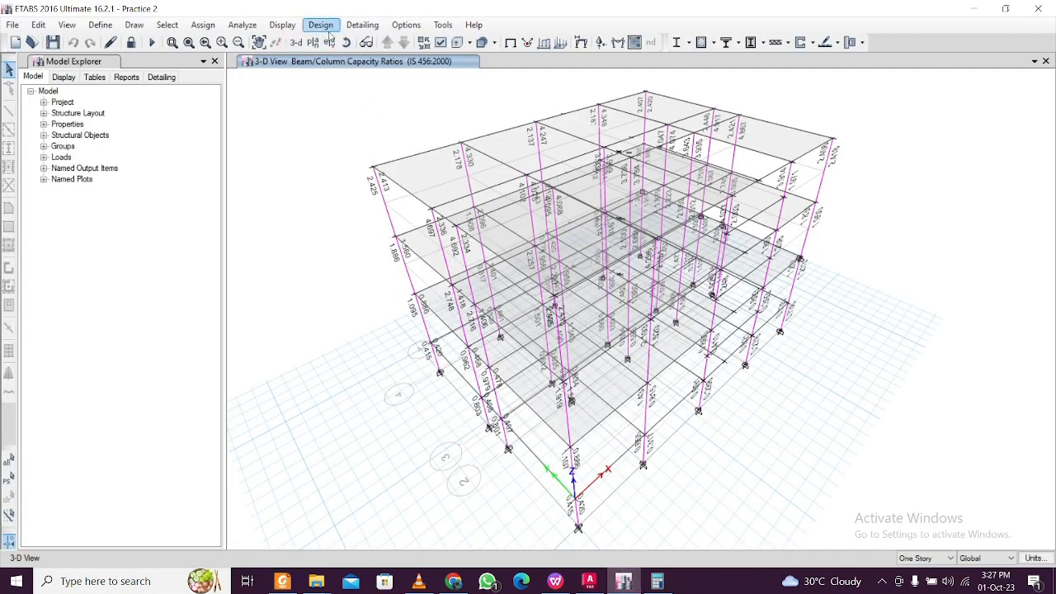
left_click(284, 24)
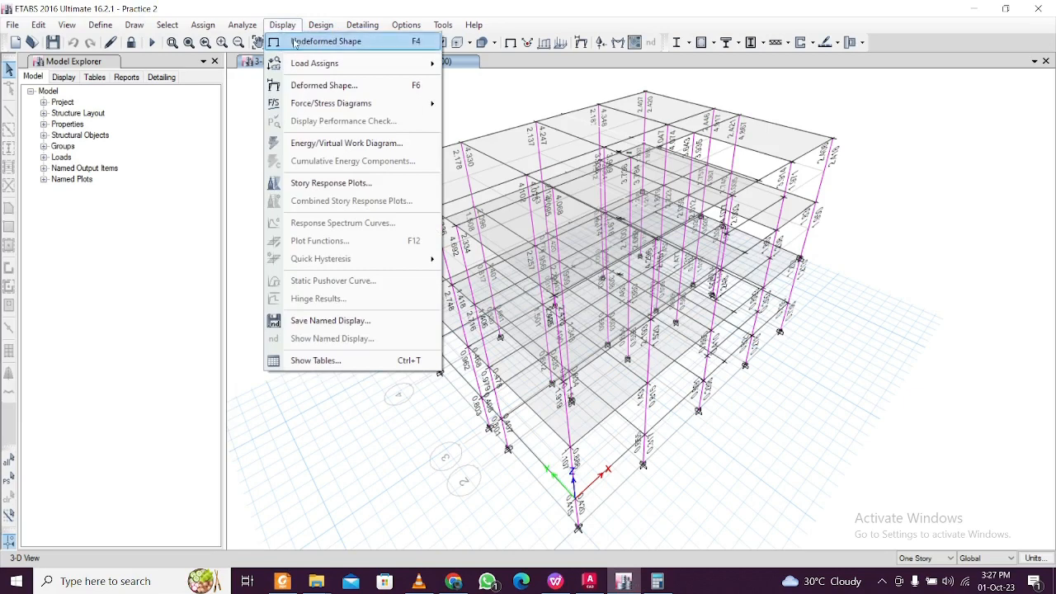
left_click(320, 361)
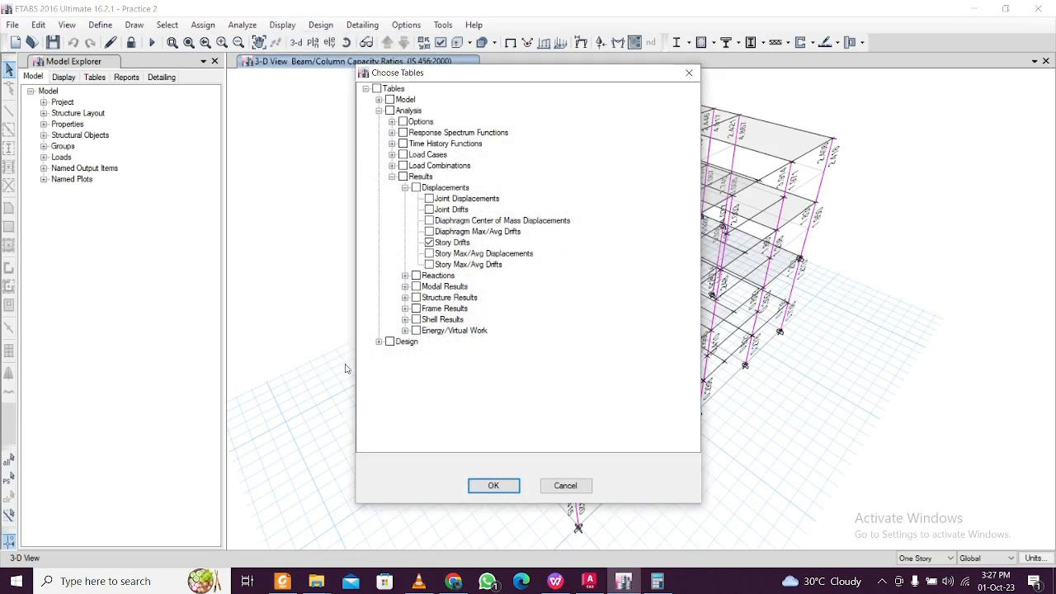
left_click(405, 188)
left_click(405, 188)
left_click(392, 177)
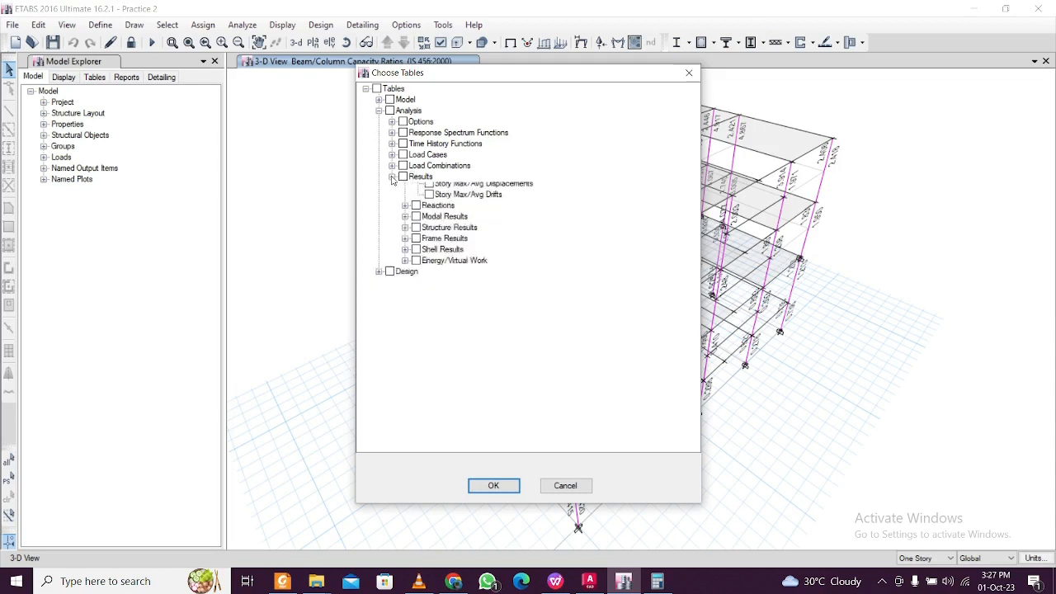
left_click(378, 111)
left_click(378, 110)
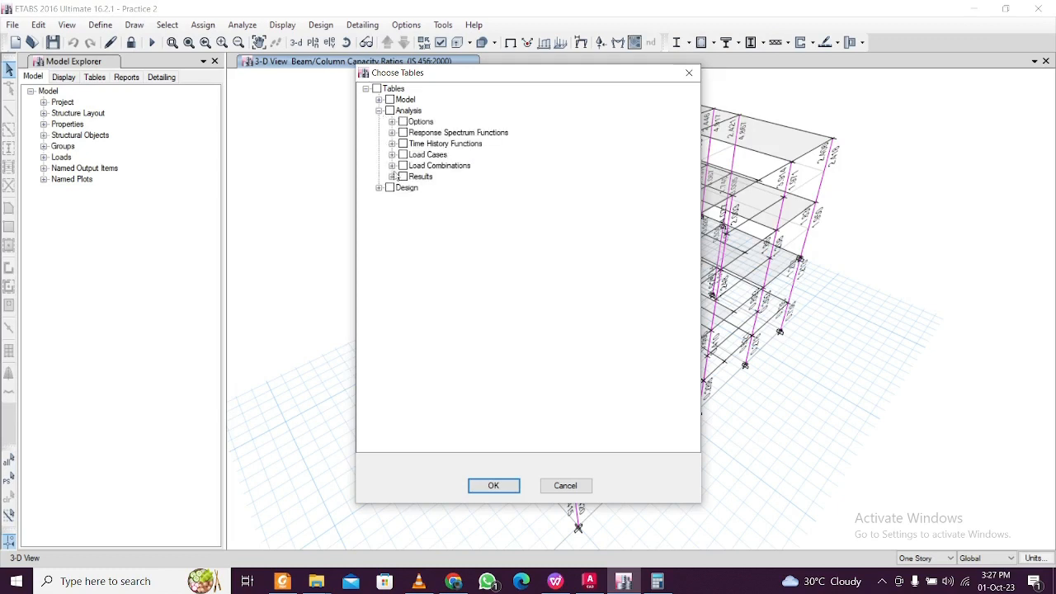
left_click(391, 177)
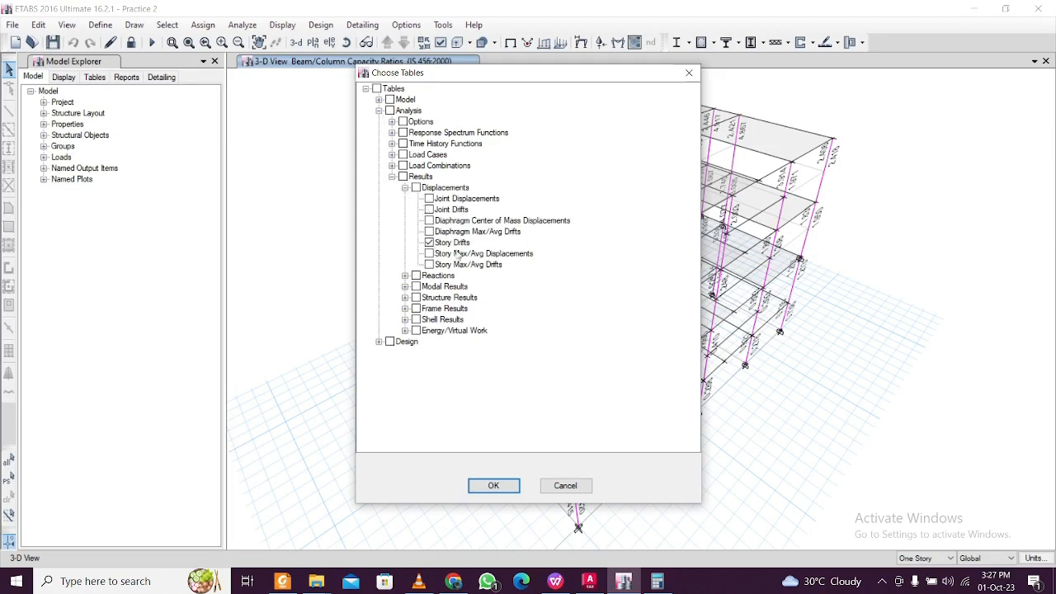
left_click(497, 488)
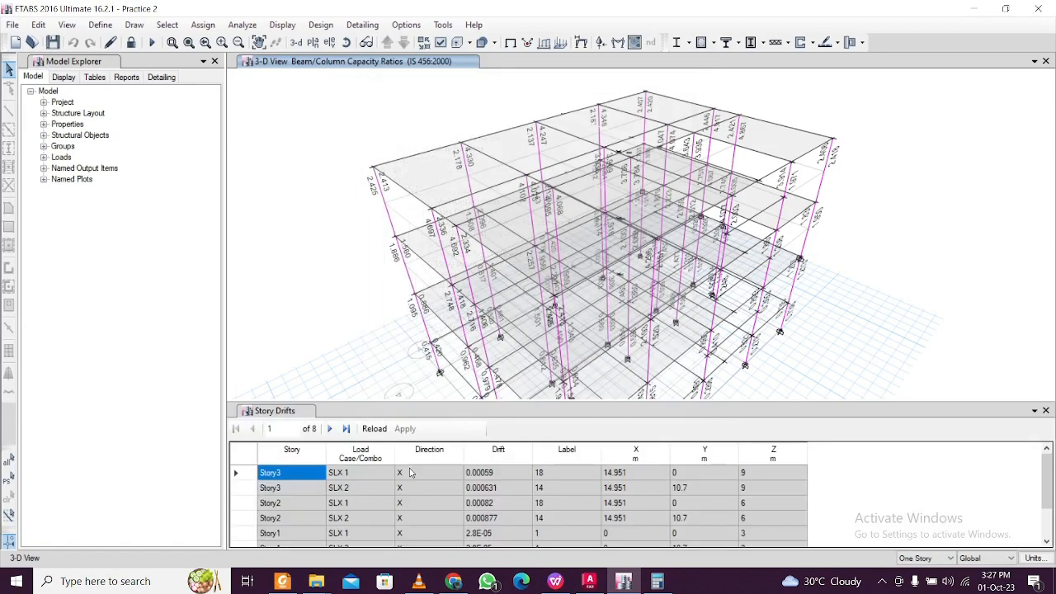
left_click(371, 459)
right_click(371, 457)
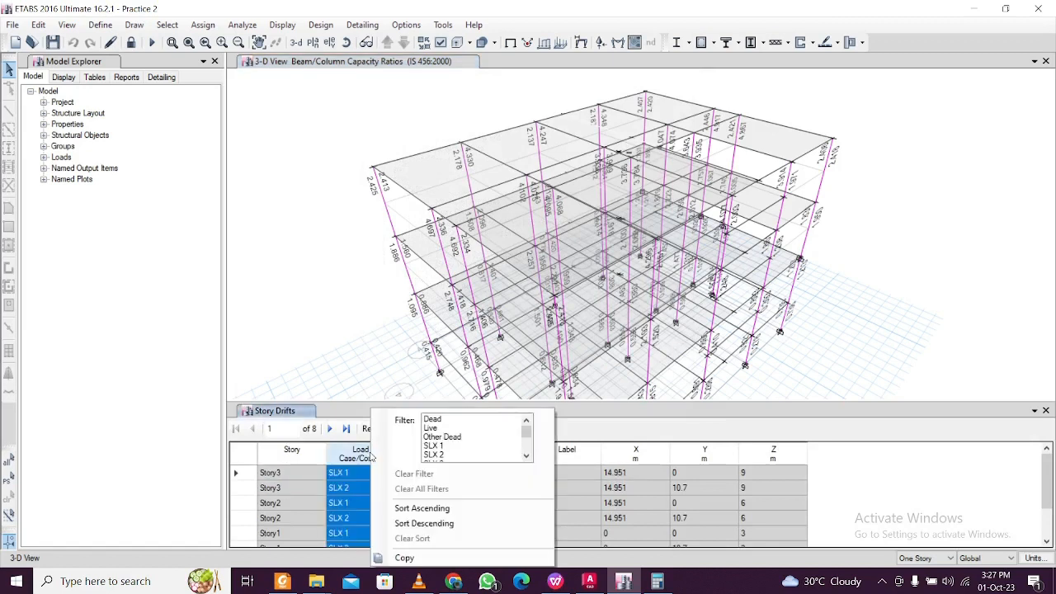
mouse_move(525, 425)
left_mouse_down()
mouse_move(526, 450)
mouse_move(526, 429)
left_mouse_up()
left_click_drag(437, 445, 440, 452)
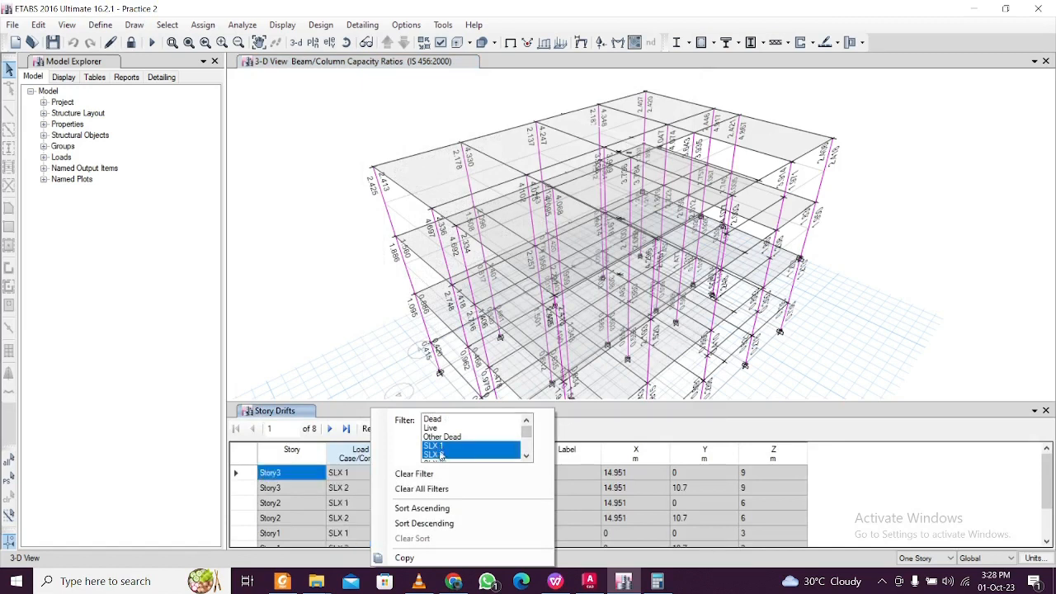
mouse_move(527, 429)
left_mouse_down()
mouse_move(526, 455)
mouse_move(528, 431)
left_mouse_up()
left_click(582, 432)
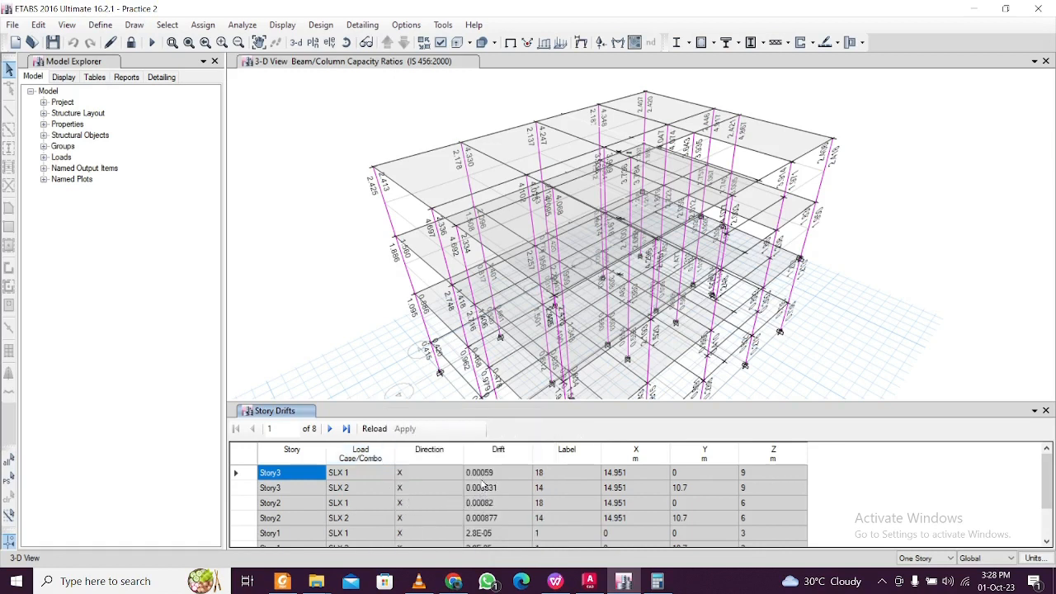
Review the story drifts for SLX 1 and SLX 2 at every level and compare them with the limit in Calculator
scroll(484, 479, "down", 1)
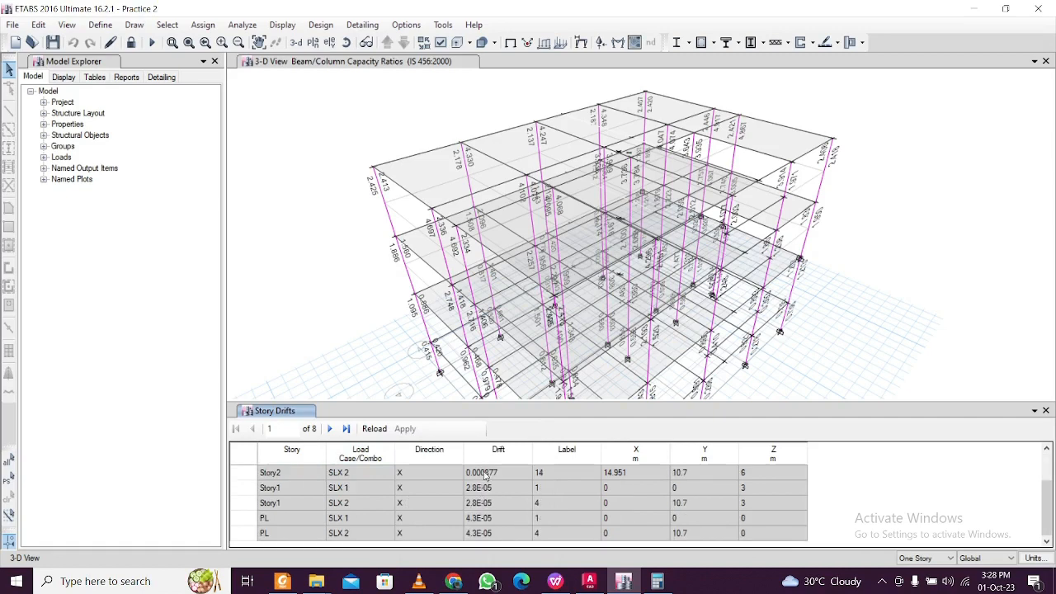
scroll(485, 475, "up", 1)
scroll(485, 475, "down", 1)
scroll(485, 475, "up", 1)
scroll(485, 475, "down", 1)
scroll(485, 475, "up", 1)
left_click(658, 582)
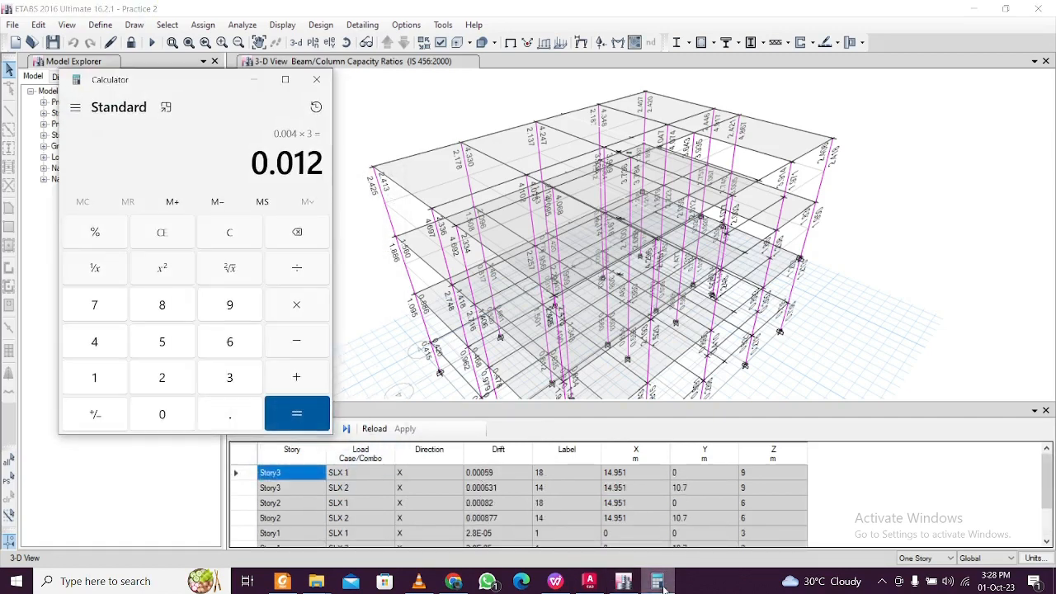
left_click(662, 585)
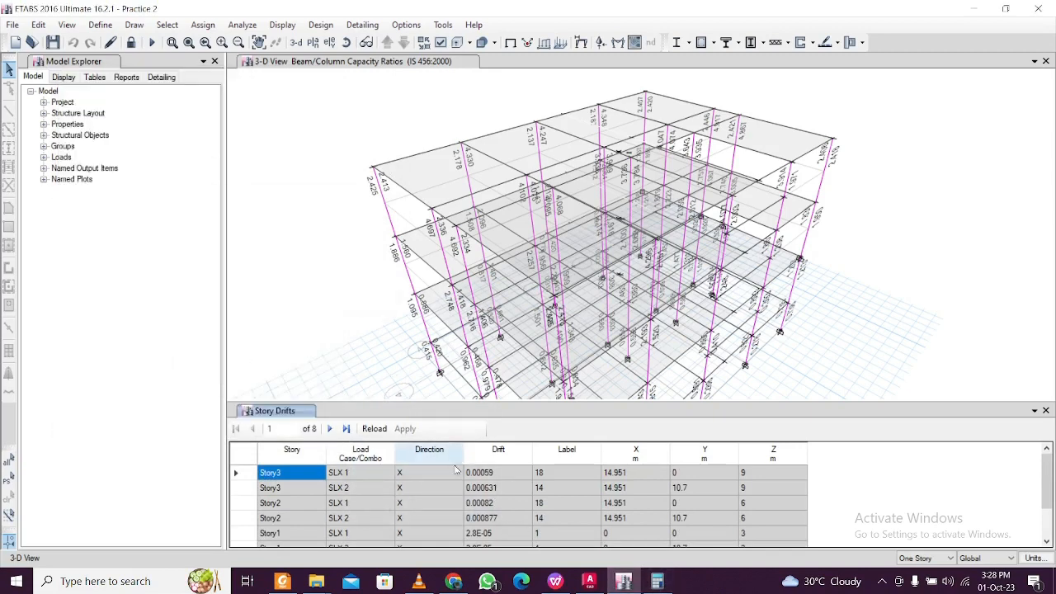
scroll(471, 490, "down", 1)
scroll(471, 492, "up", 1)
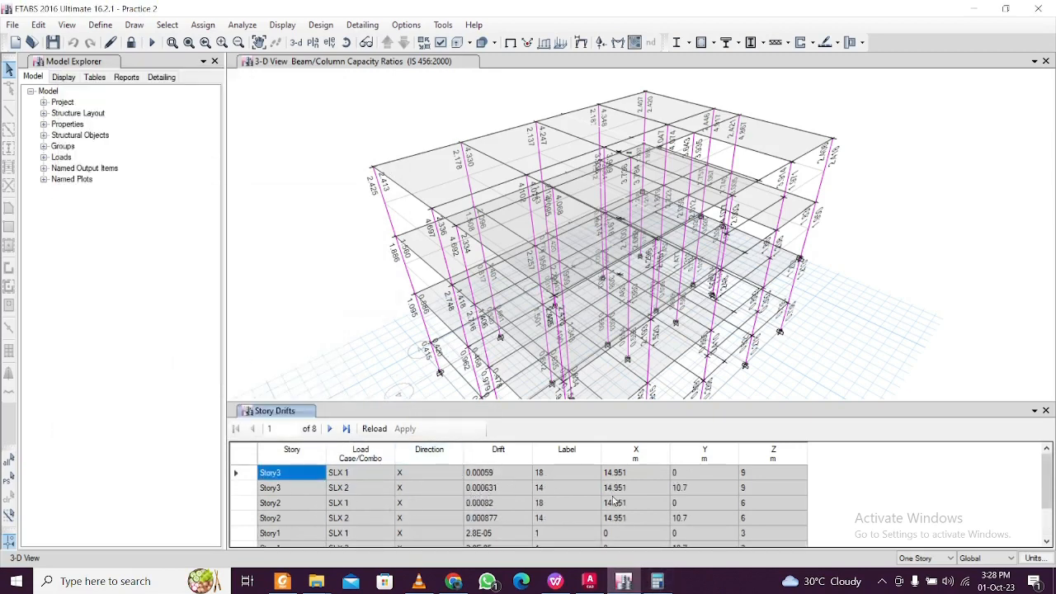
left_click(882, 580)
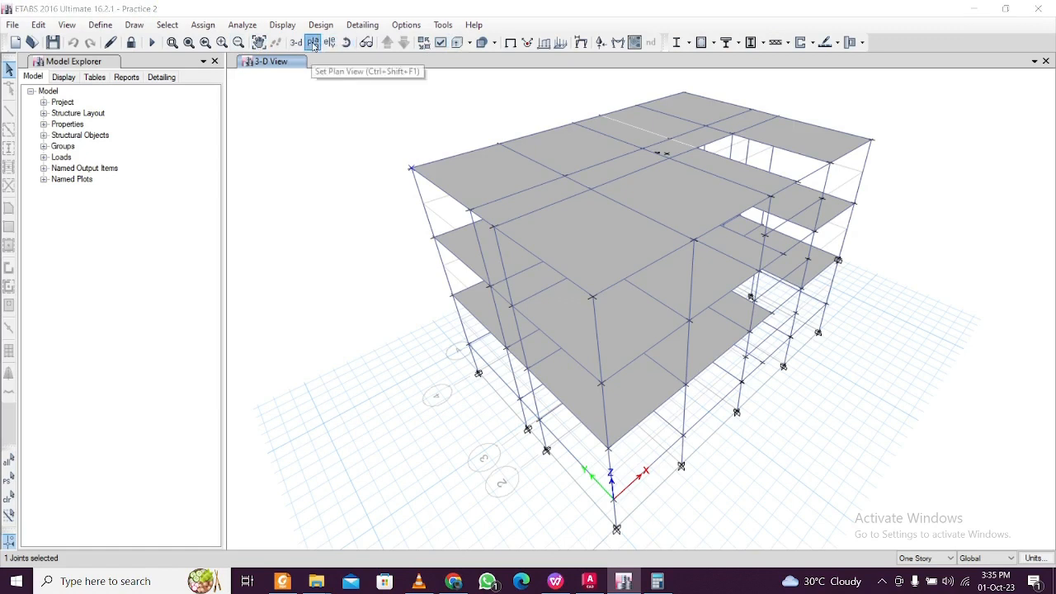
Set the model view to the Story3 plan
left_click(312, 43)
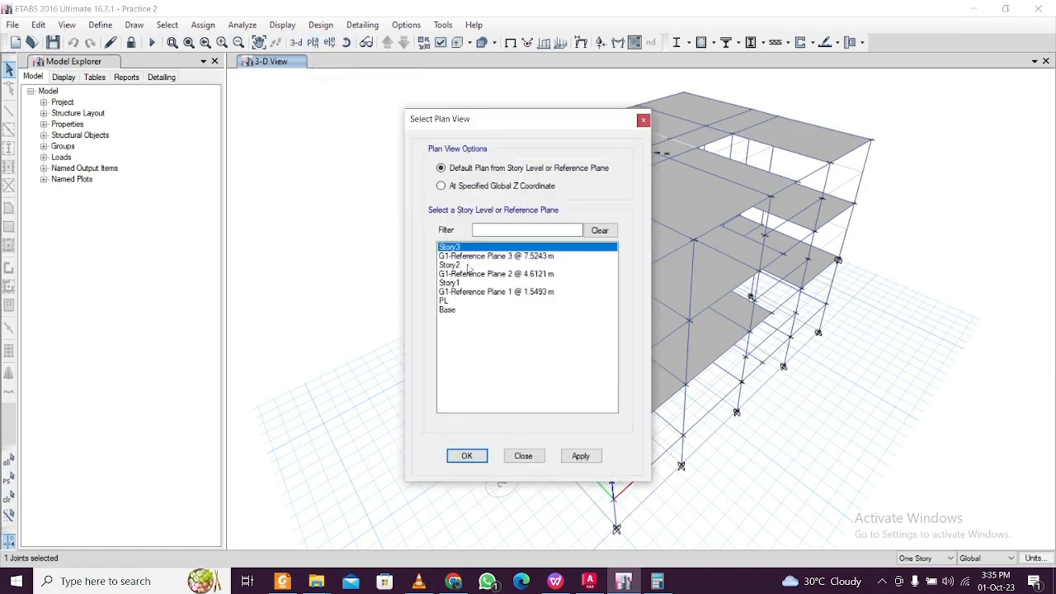
left_click(581, 455)
left_click(467, 455)
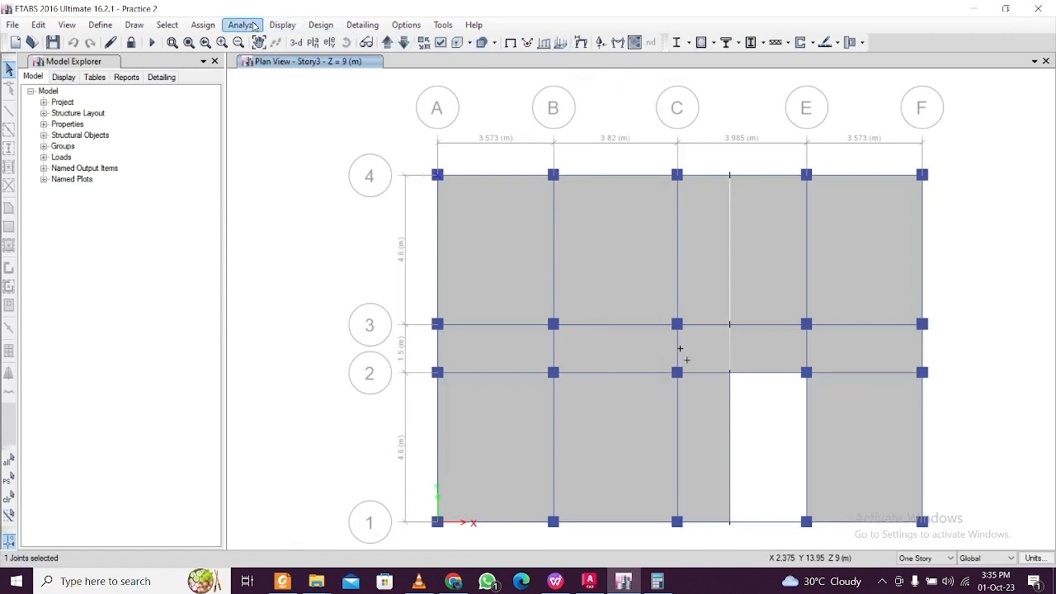
Display the deformed shape of the Story3 plan for load case SLX, step number 1, with automatic scaling
left_click(282, 26)
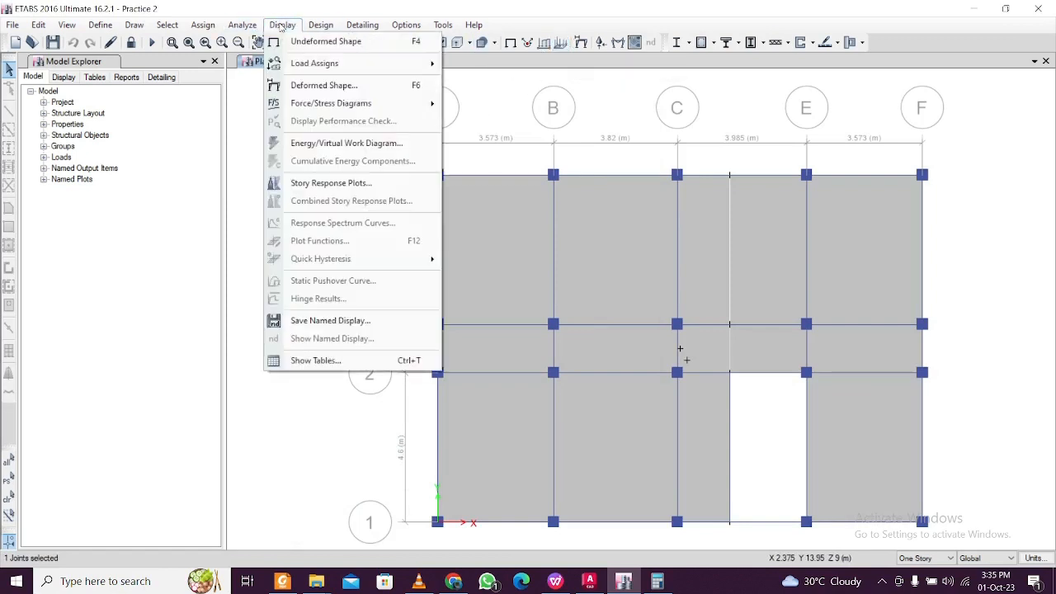
left_click(311, 89)
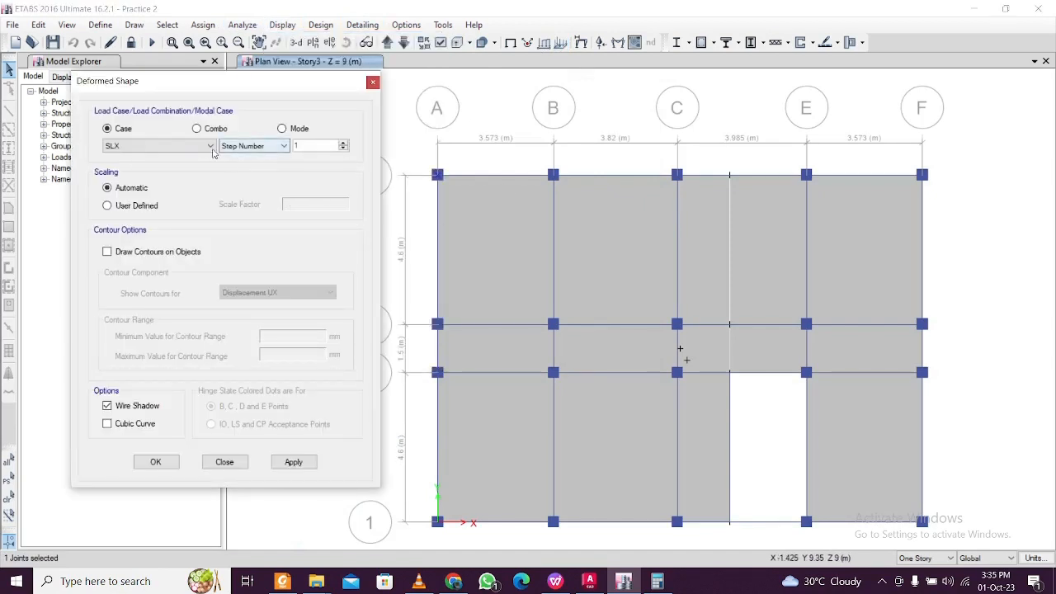
left_click(208, 146)
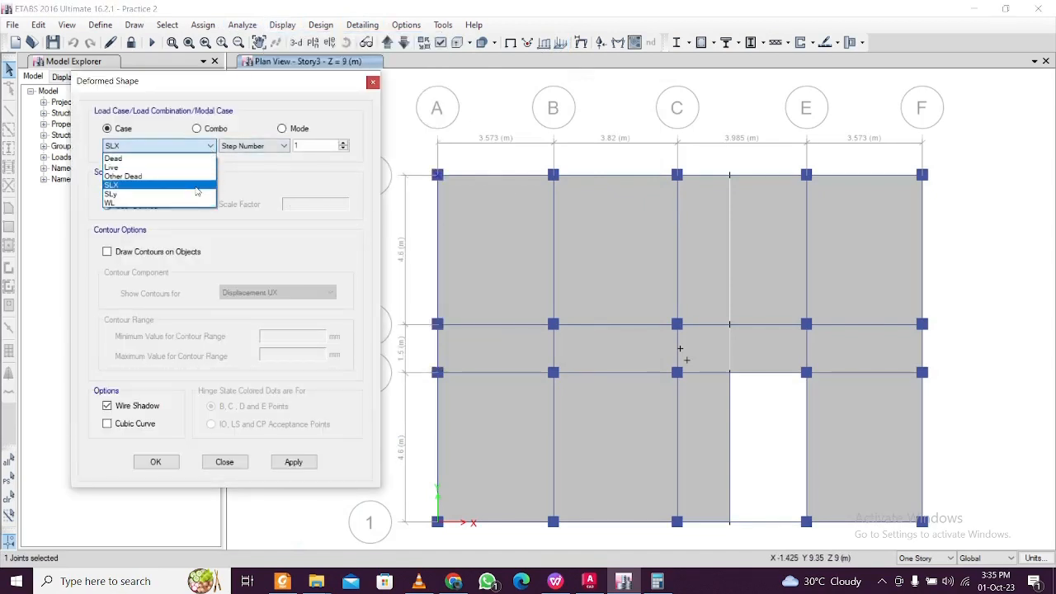
left_click(196, 186)
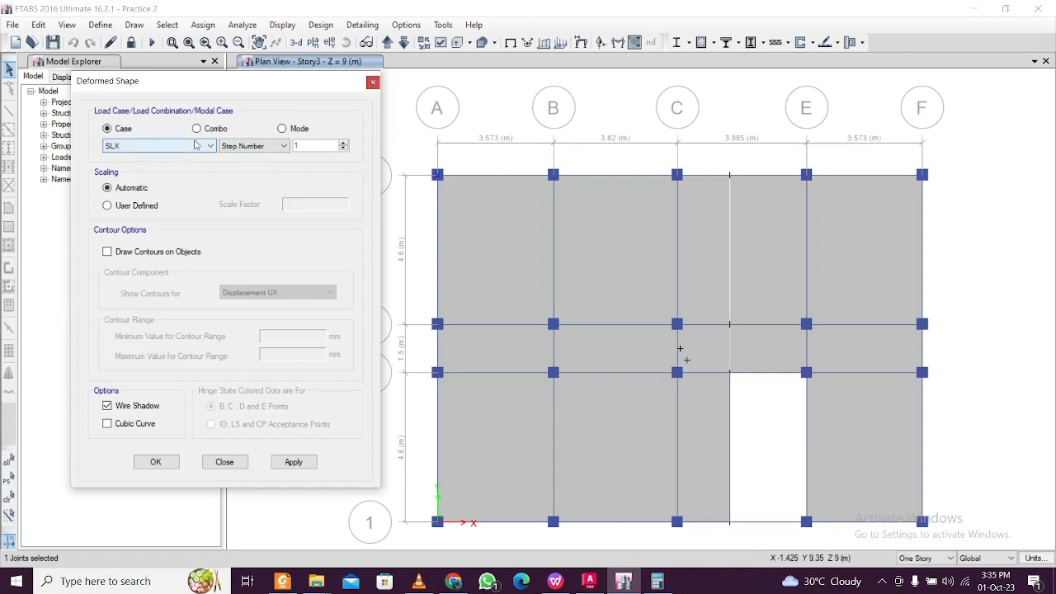
left_click(289, 467)
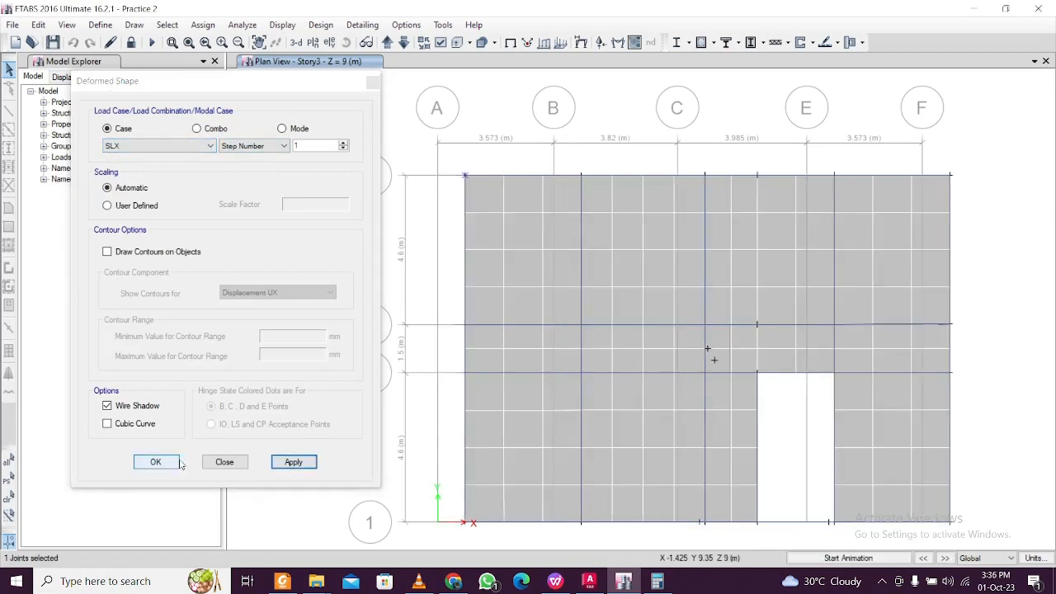
left_click(176, 462)
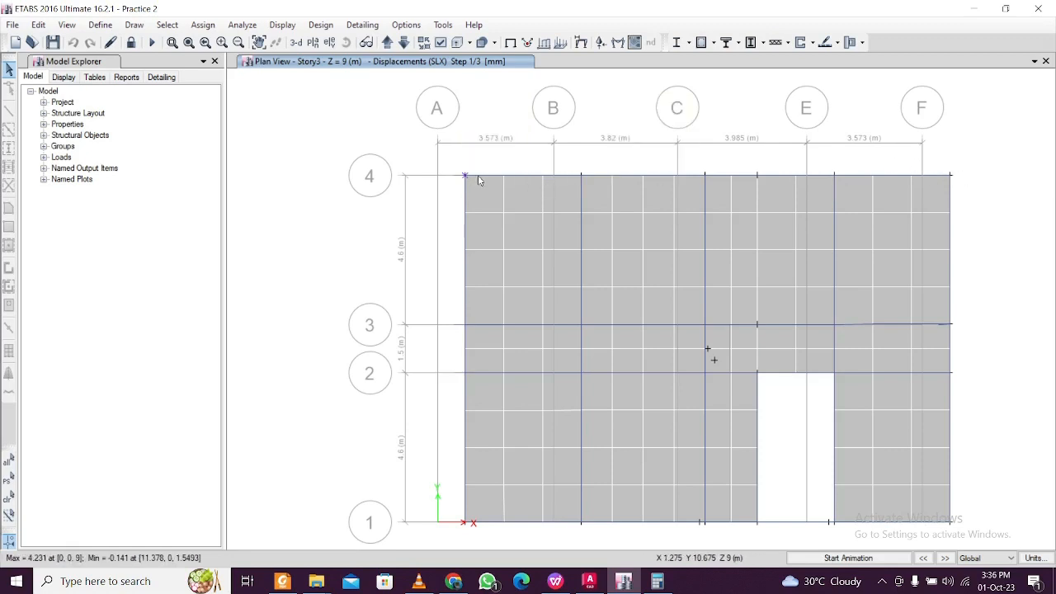
Show the point displacements of the Story3 corner joint at grid A-4 under SLX
right_click(460, 174)
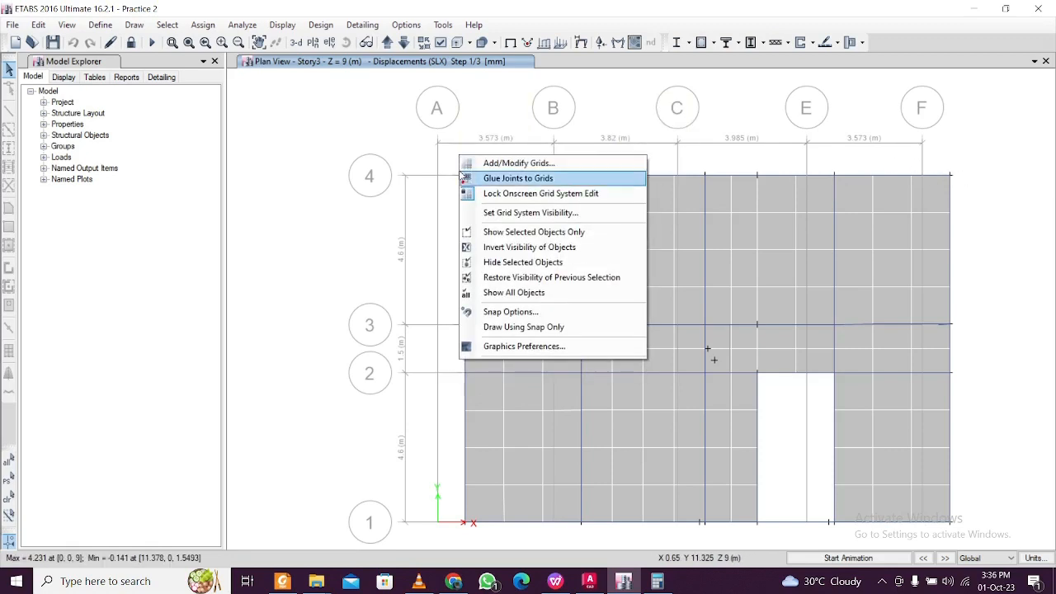
right_click(415, 144)
left_click(384, 148)
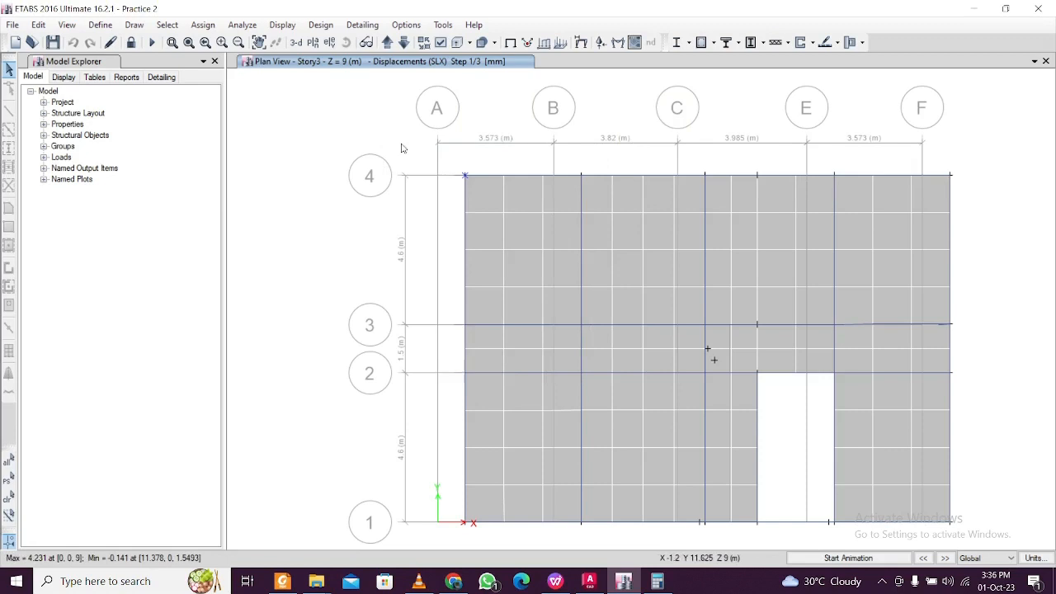
right_click(465, 174)
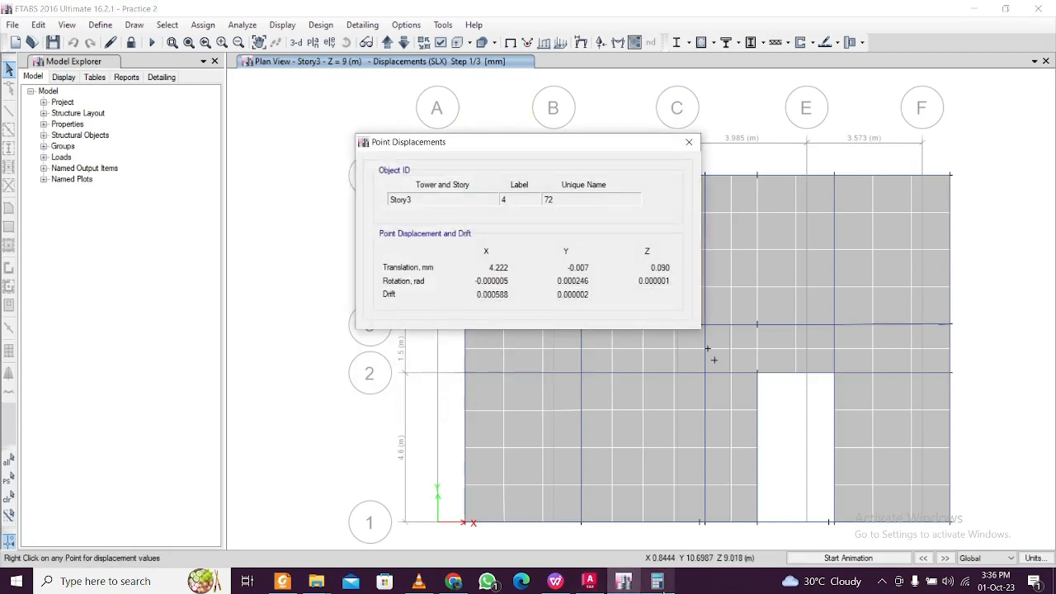
Clear Calculator and enter the A-4 joint's X translation of 4.22 as the first term of a sum
left_click(657, 581)
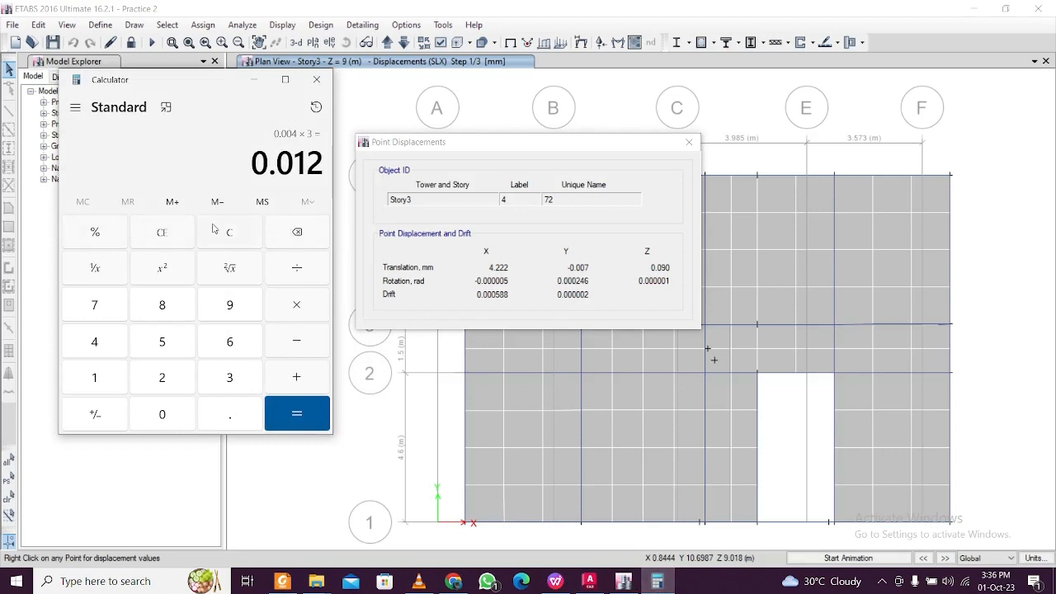
left_click(246, 236)
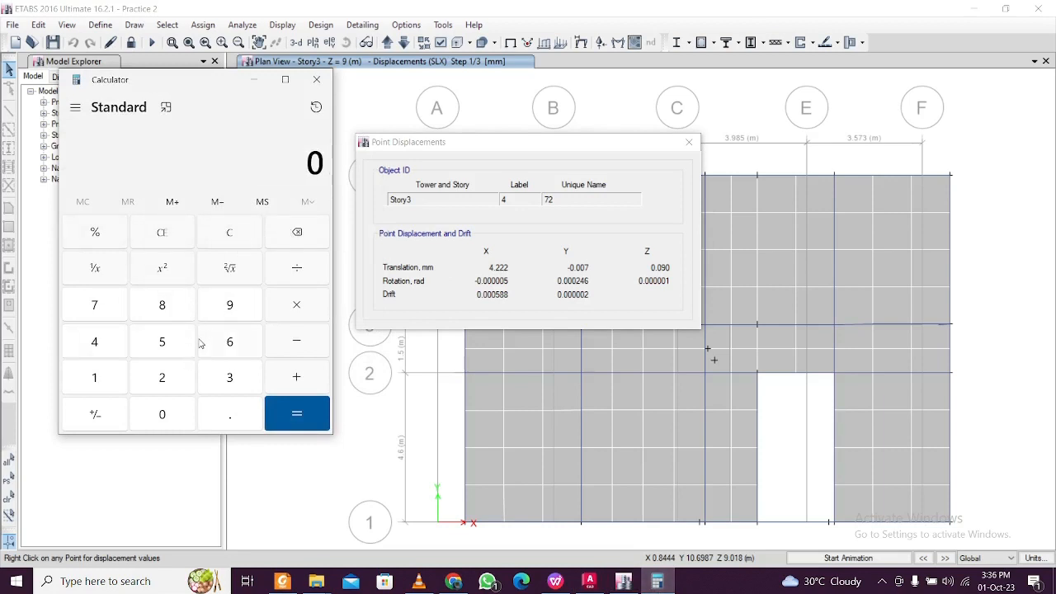
type("4.22")
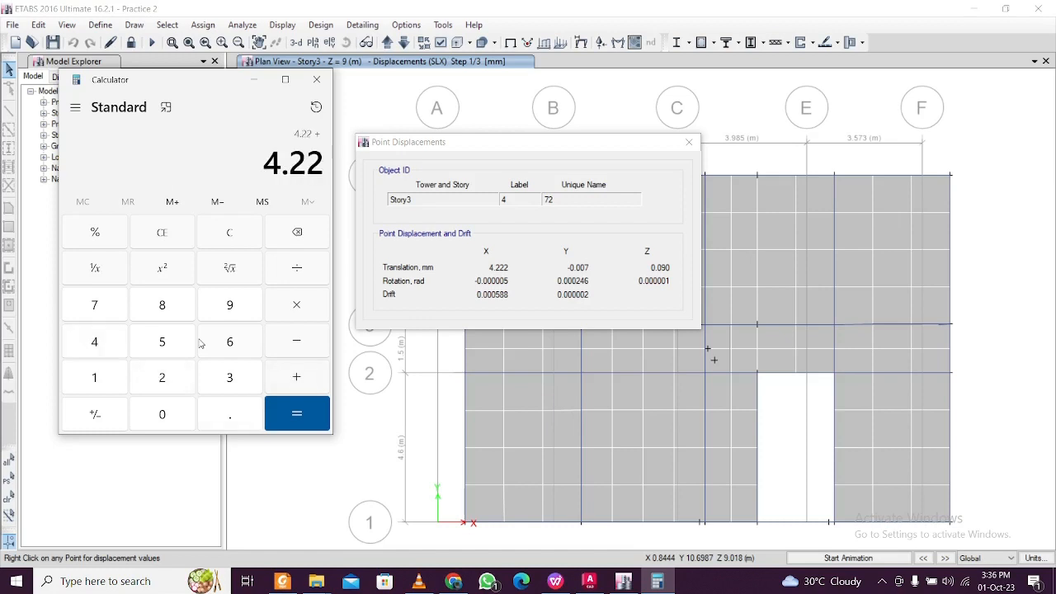
Show the point displacements of the Story3 corner joint at grid F-4 and clear the pending sum in Calculator
left_click(689, 142)
right_click(950, 176)
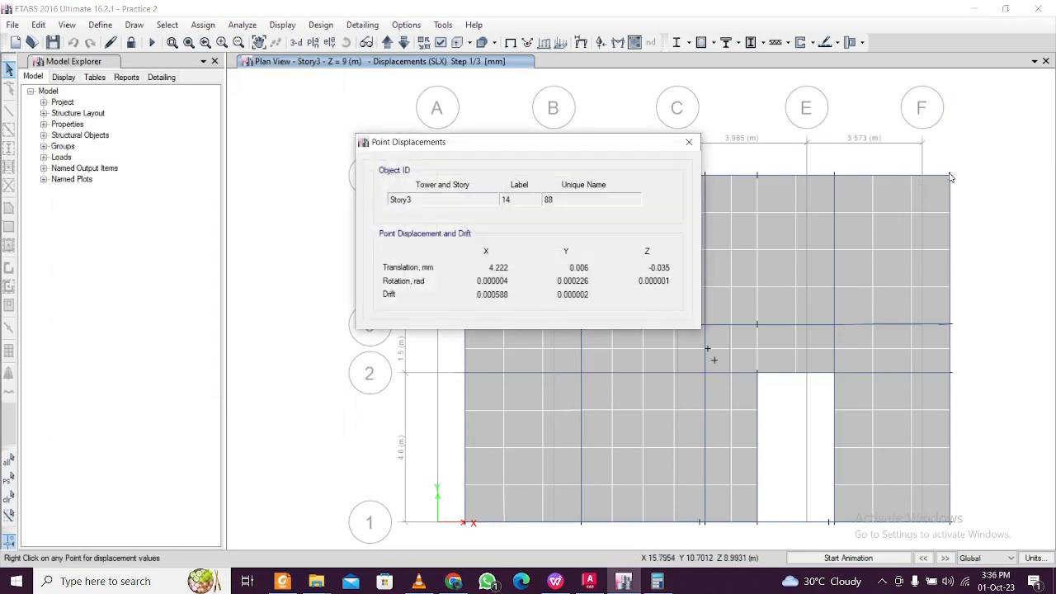
left_click(656, 582)
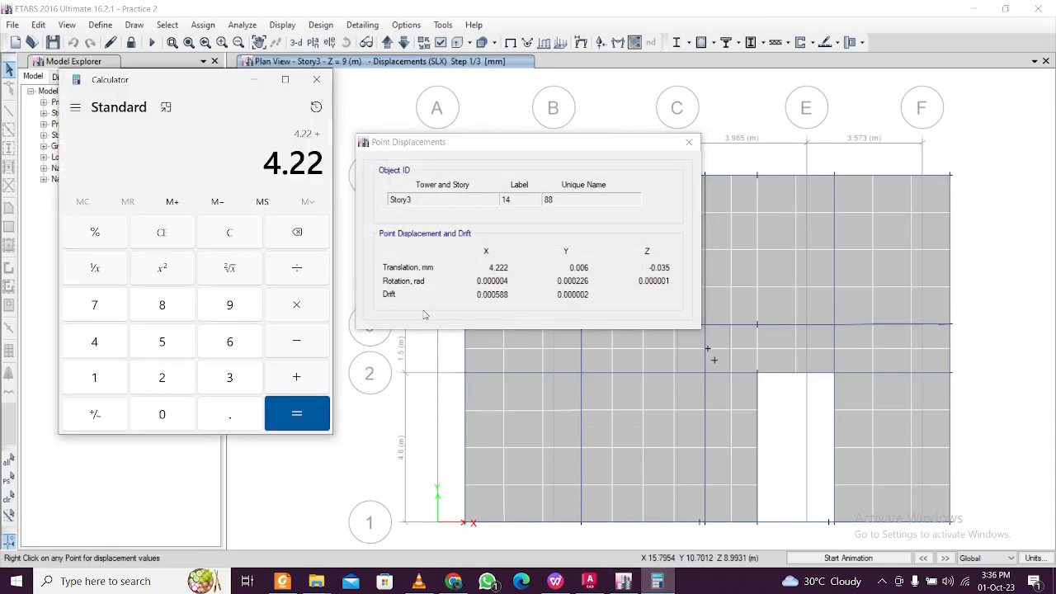
key("Escape")
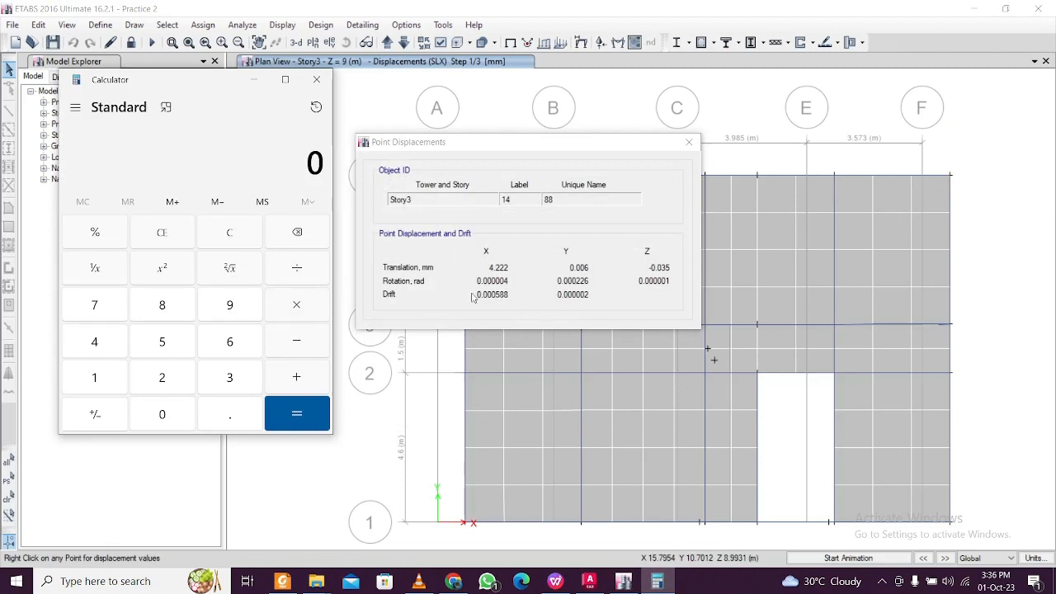
Show the point displacements of the Story3 corner joints at grids F-1 and A-1 under SLX, one after the other
type("1")
left_click(688, 142)
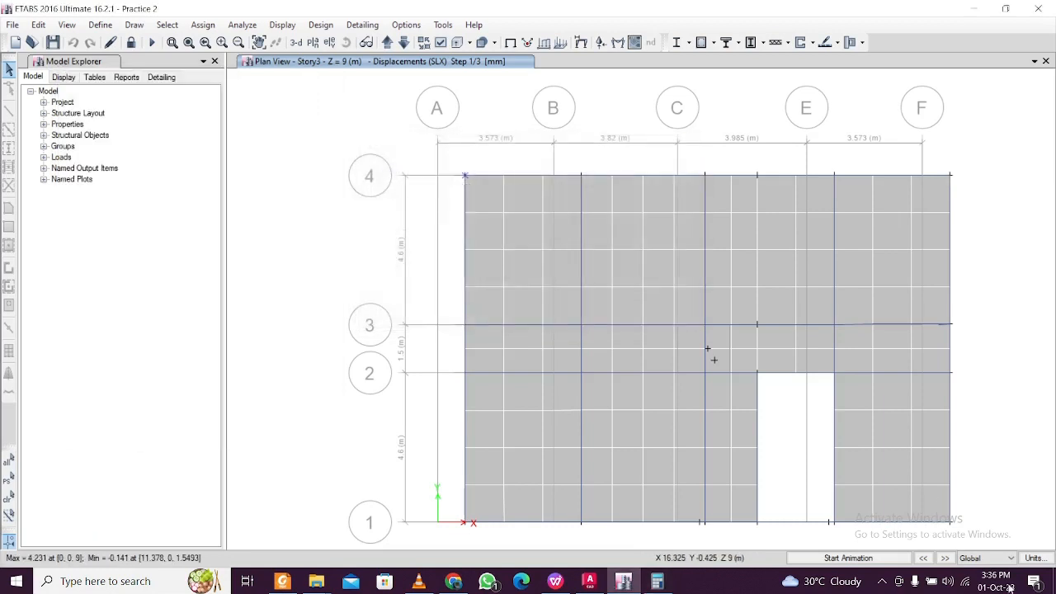
right_click(948, 529)
left_click(950, 528)
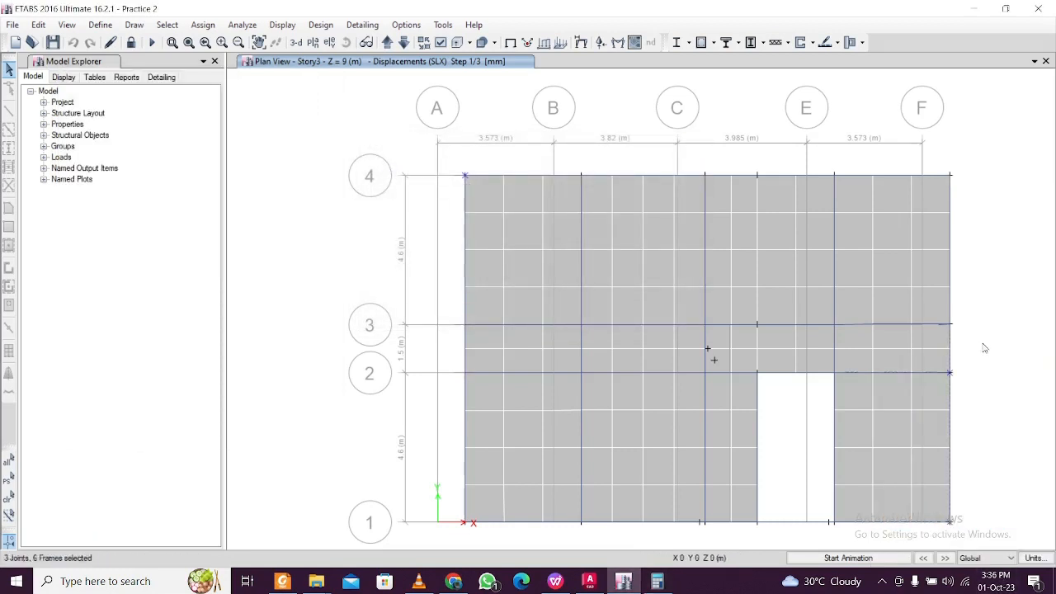
right_click(950, 523)
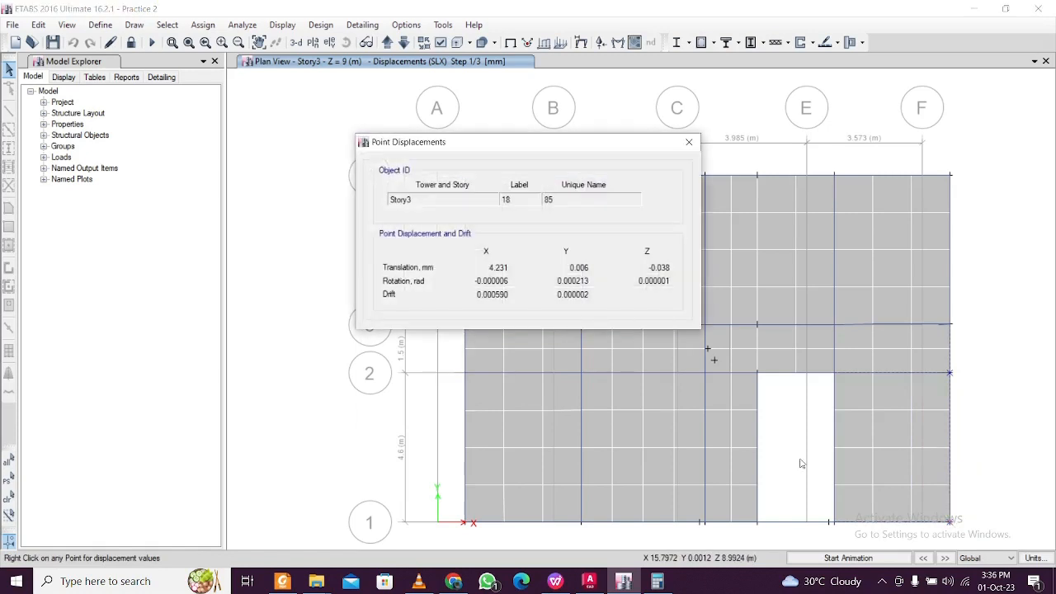
left_click(688, 142)
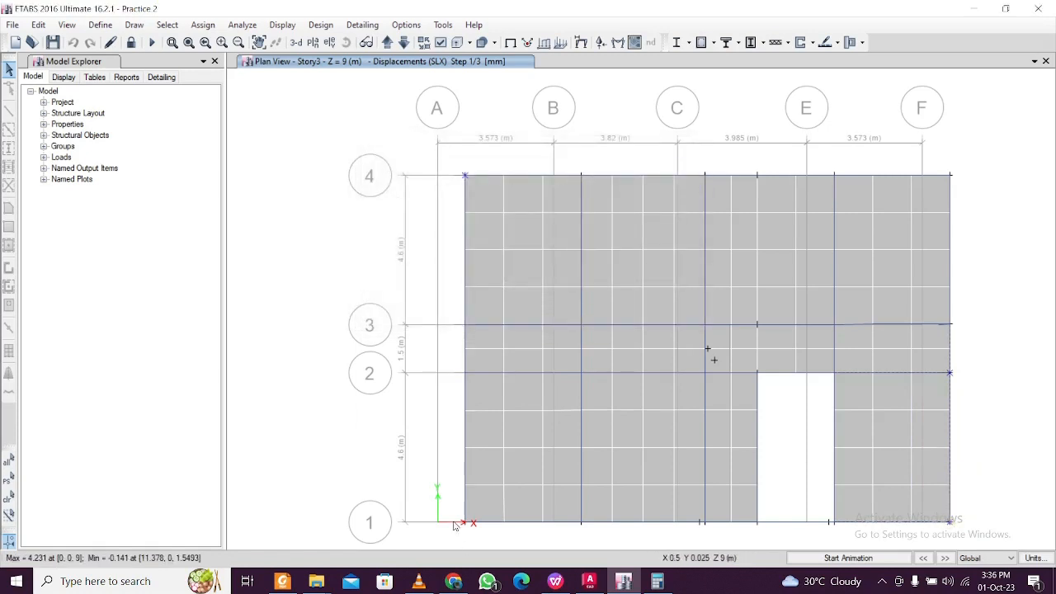
right_click(465, 522)
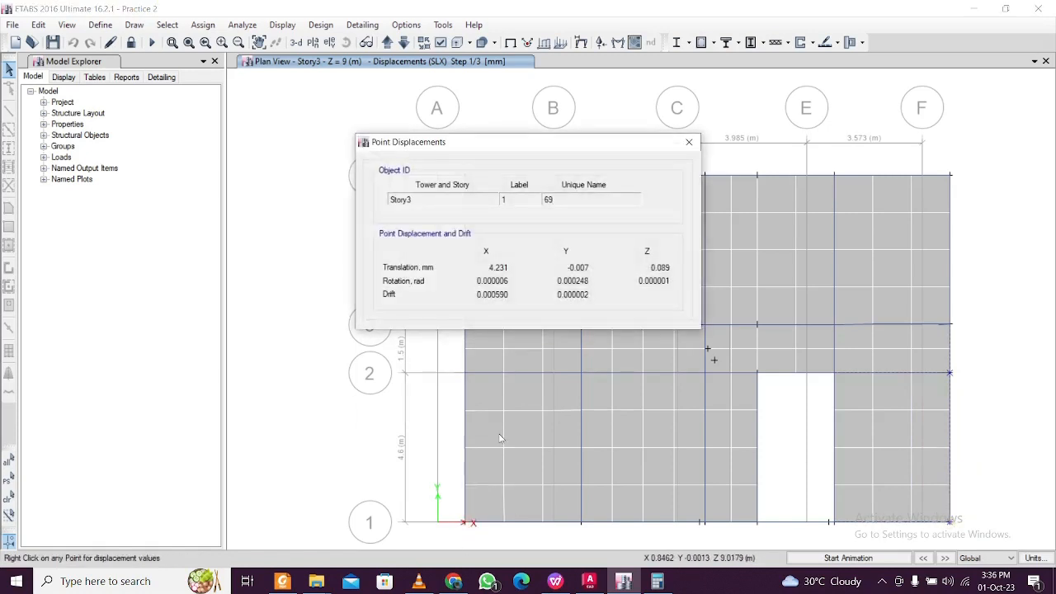
left_click(688, 142)
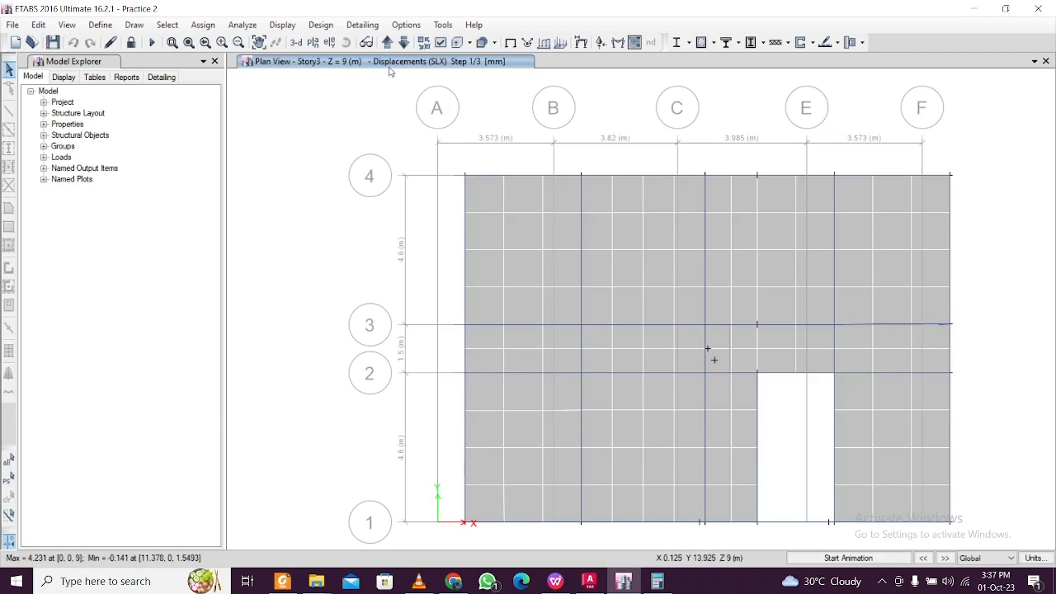
Switch from the Story3 plan to a 3-D view of the whole building's SLX deformed shape
left_click(296, 42)
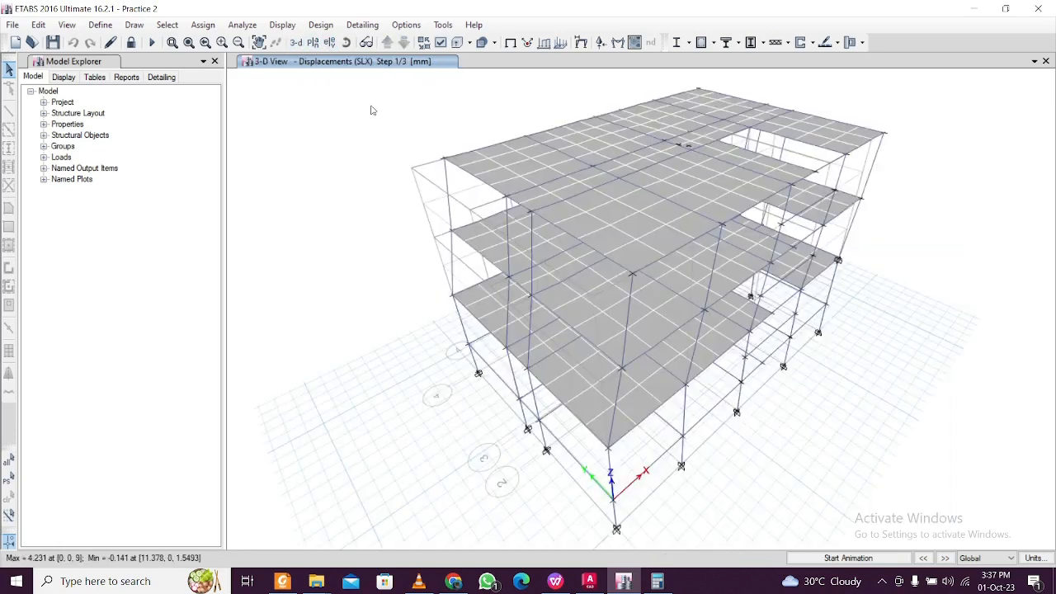
middle_click_drag(370, 119, 362, 140)
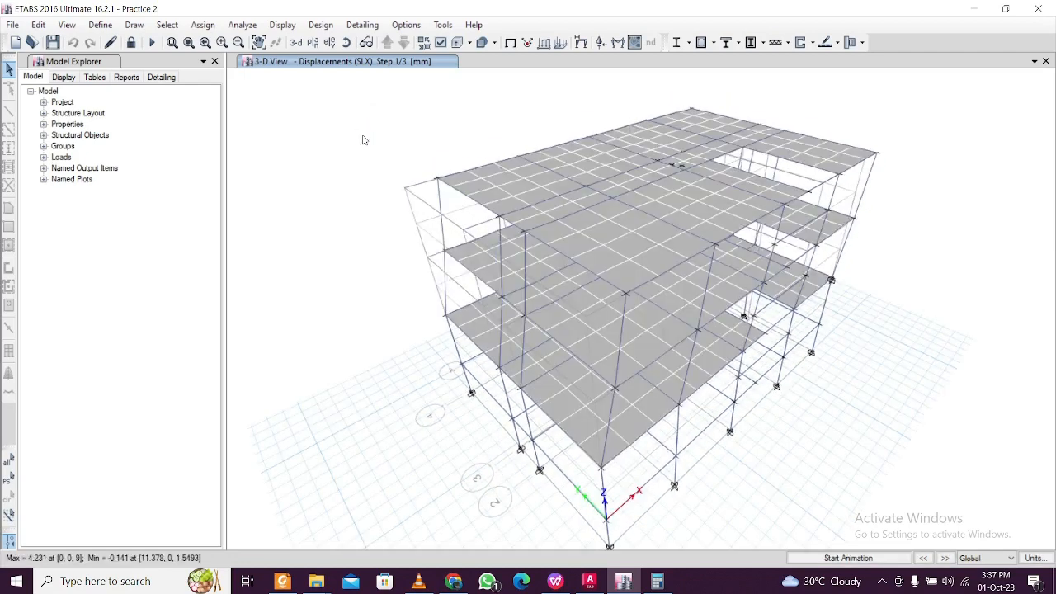